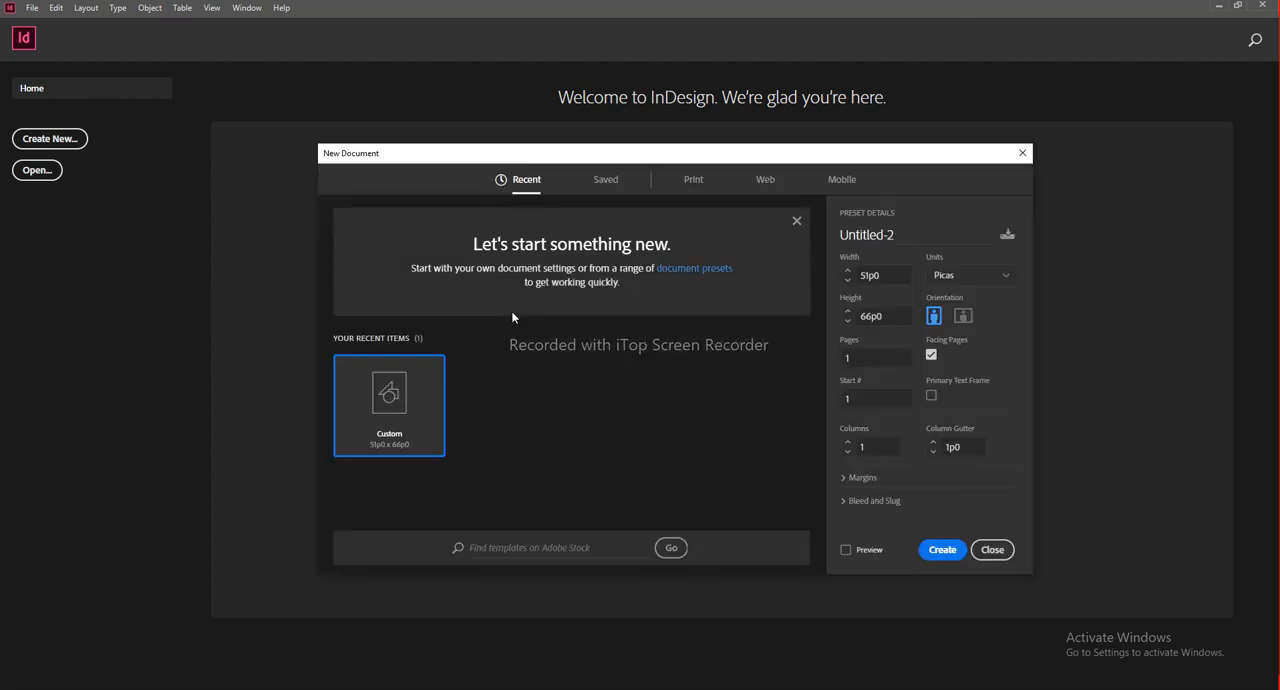
Step: Choose the A4 print preset for the new document
{"action": "left_click_drag", "start_coordinate": [713, 153], "coordinate": [699, 166]}
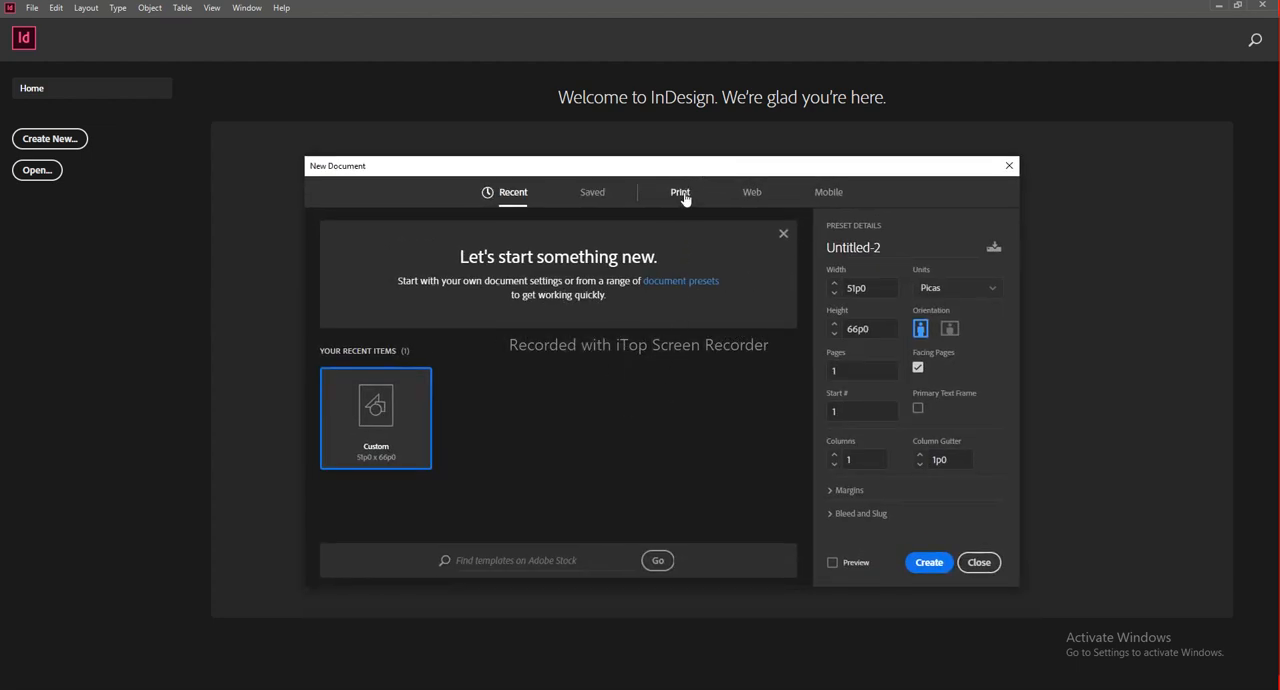
{"action": "left_click", "coordinate": [681, 197]}
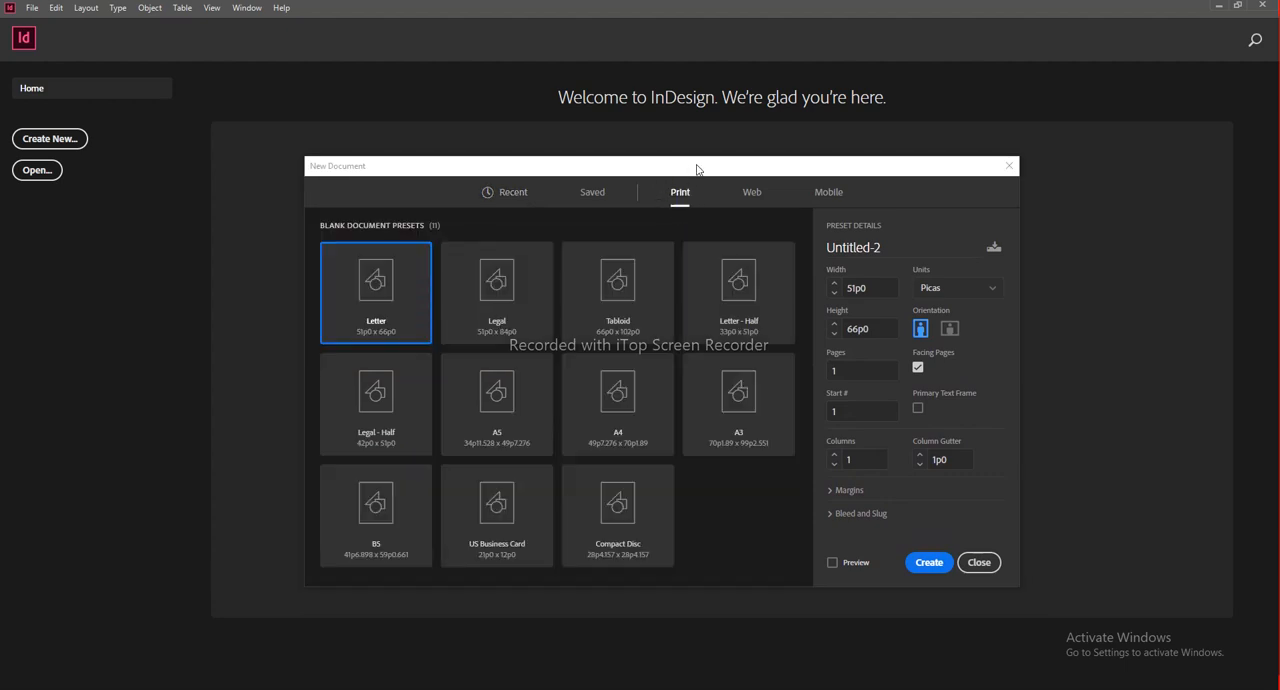
{"action": "left_click_drag", "start_coordinate": [697, 169], "coordinate": [681, 163]}
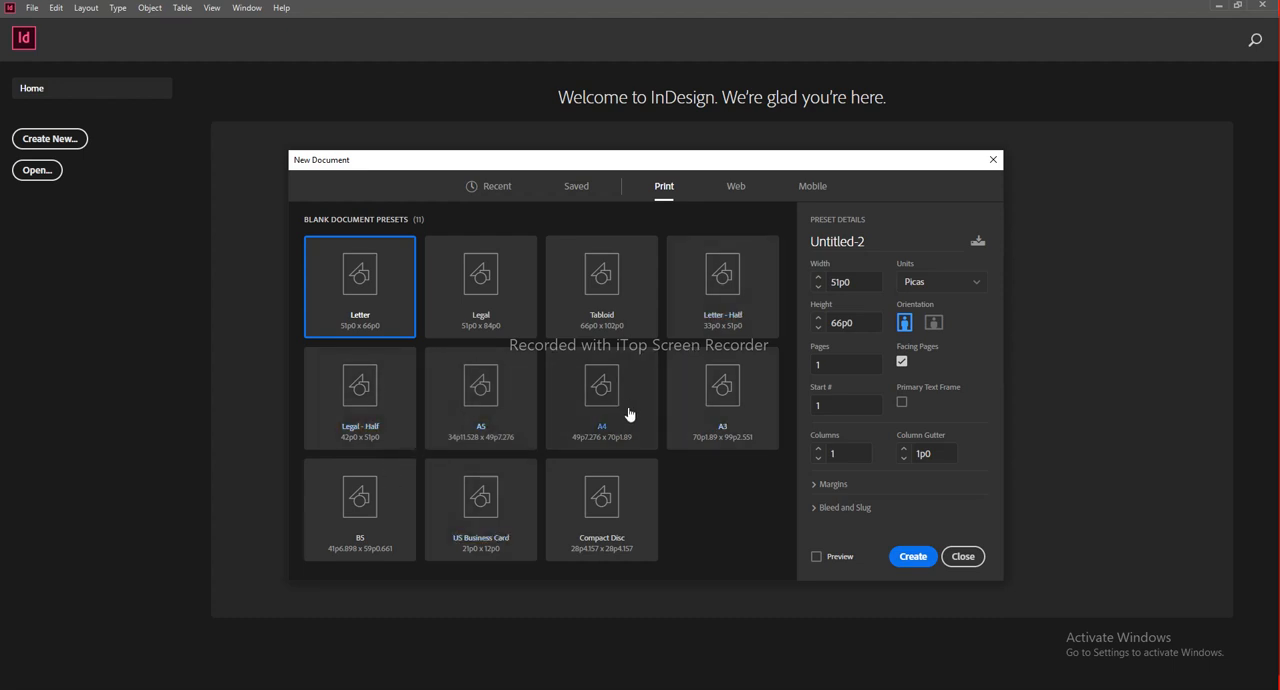
{"action": "left_click", "coordinate": [592, 408]}
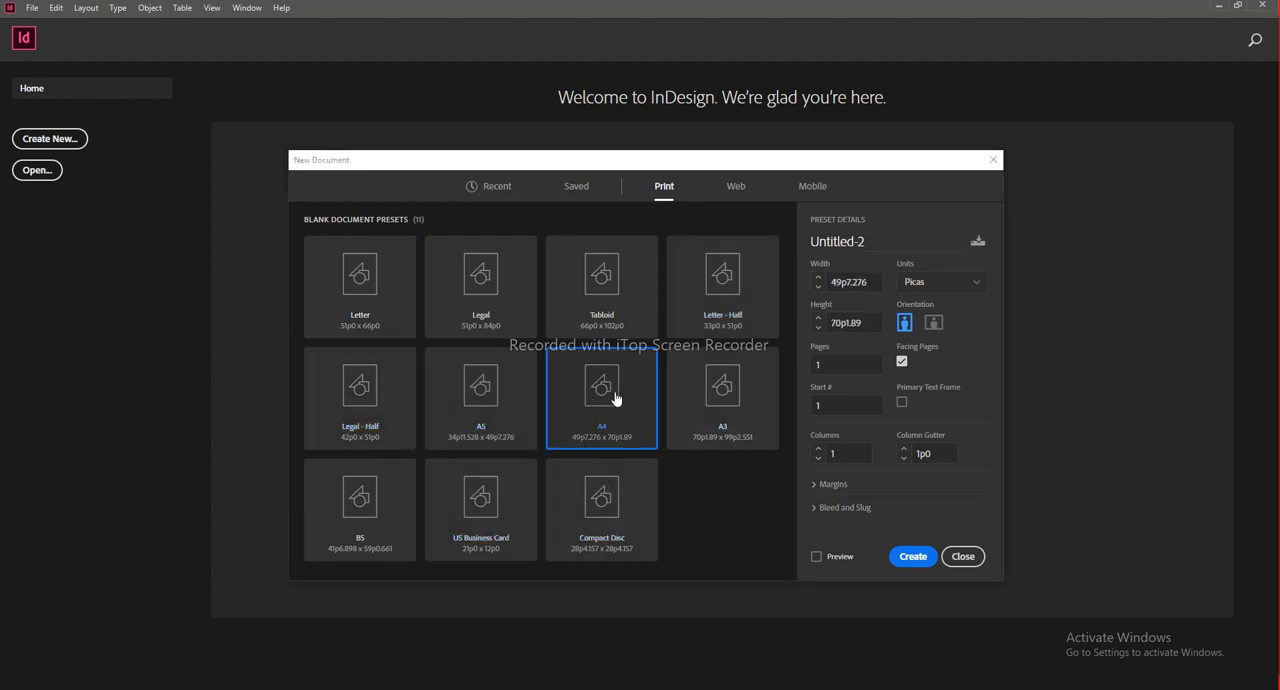
{"action": "left_click_drag", "start_coordinate": [767, 166], "coordinate": [815, 152]}
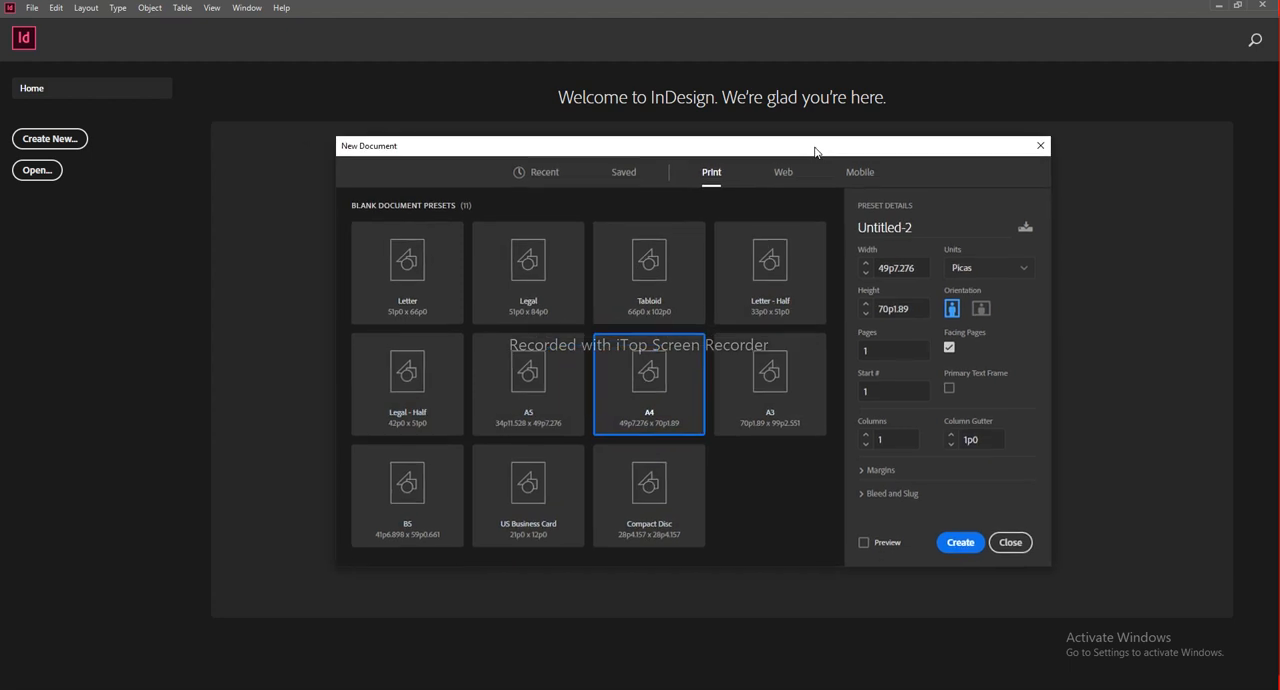
{"action": "mouse_move", "coordinate": [815, 152]}
{"action": "left_mouse_down"}
{"action": "mouse_move", "coordinate": [786, 150]}
{"action": "mouse_move", "coordinate": [803, 150]}
{"action": "left_mouse_up"}
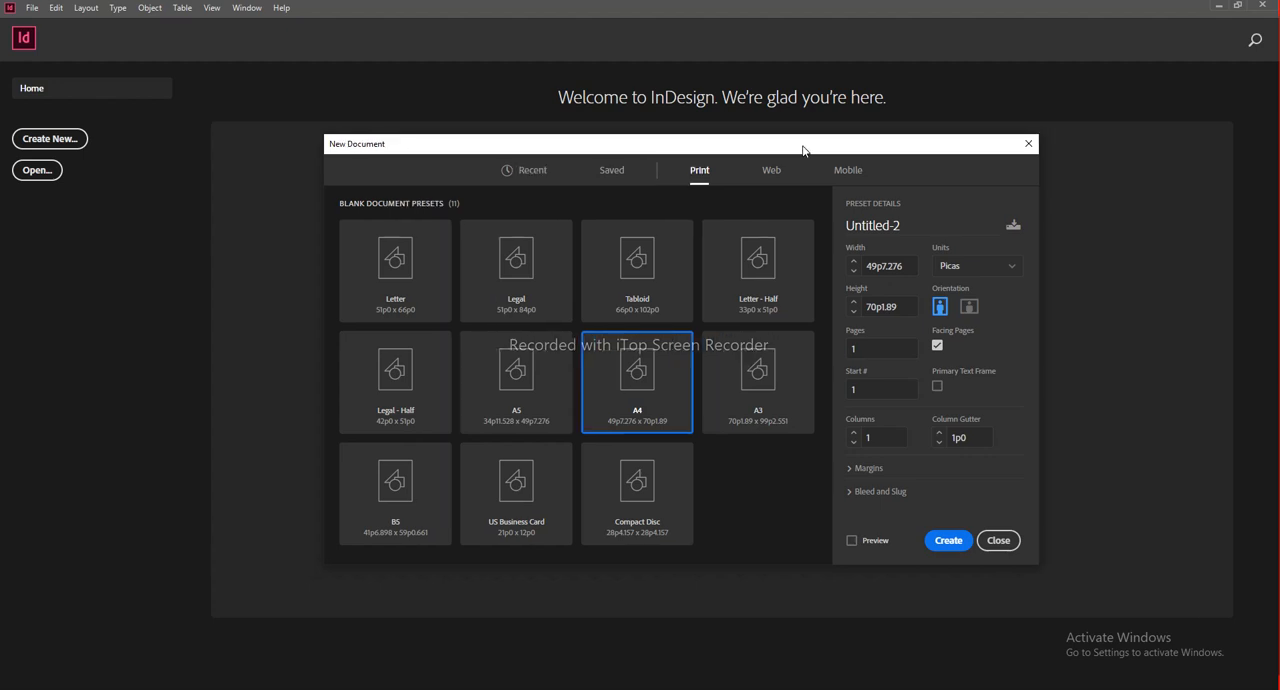
{"action": "left_click_drag", "start_coordinate": [803, 150], "coordinate": [803, 163]}
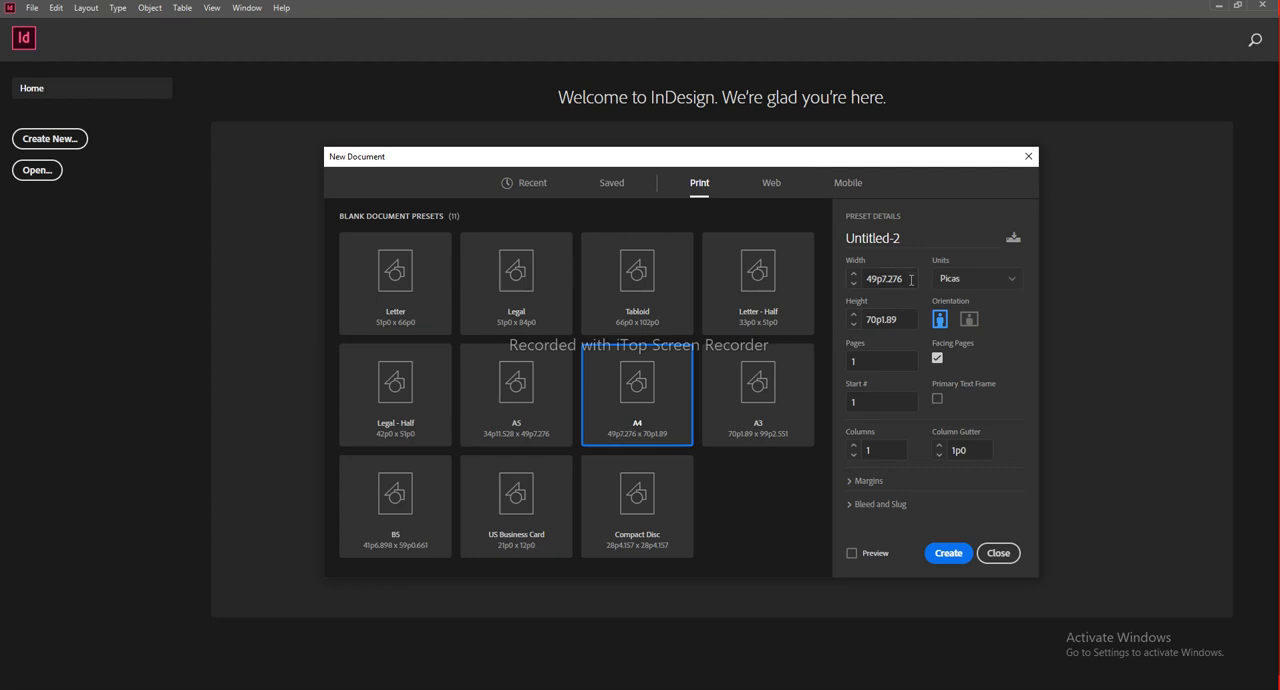
Step: Name the new document Magazine and set its units to inches
{"action": "left_click", "coordinate": [940, 238]}
{"action": "left_click", "coordinate": [929, 238]}
{"action": "double_click", "coordinate": [926, 238]}
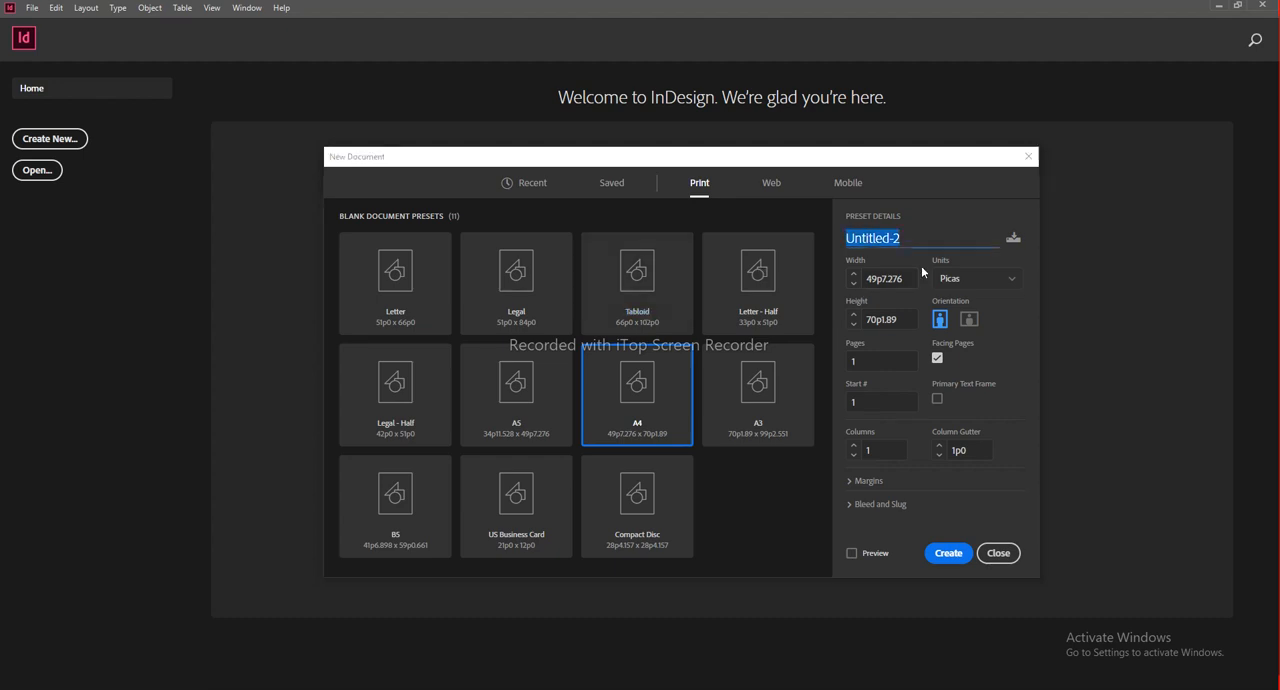
{"action": "type", "text": "Mag"}
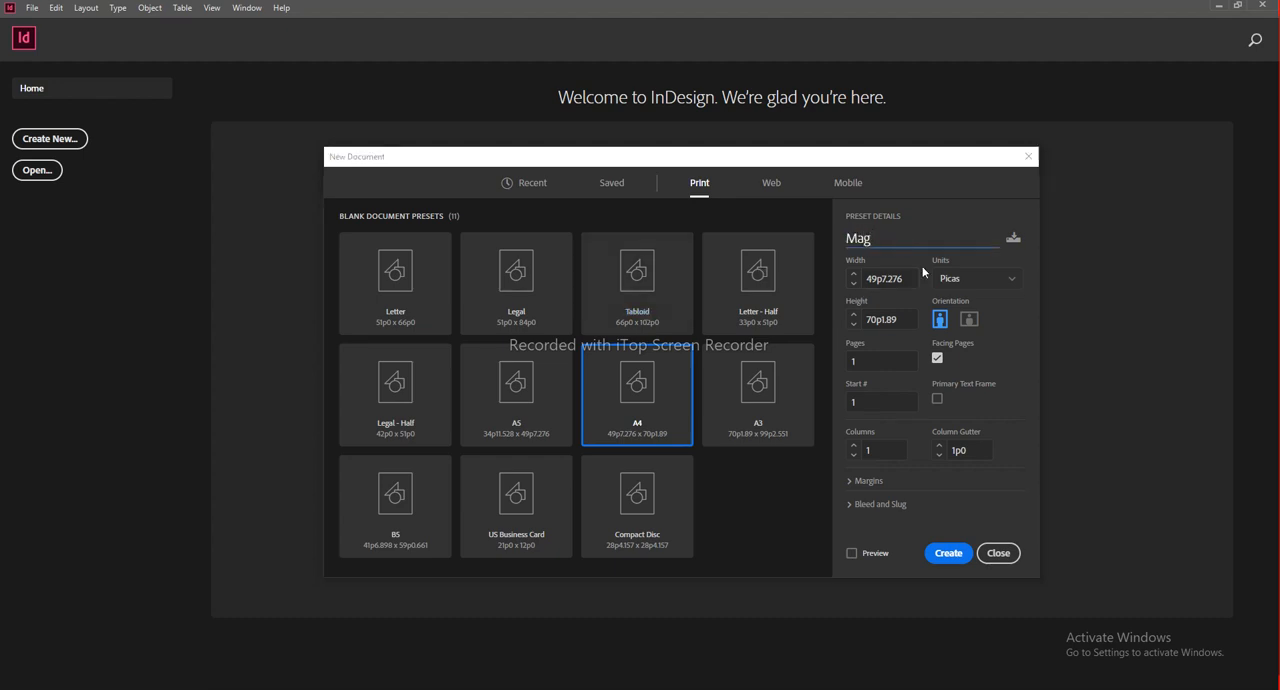
{"action": "type", "text": "azine"}
{"action": "left_click", "coordinate": [1013, 280]}
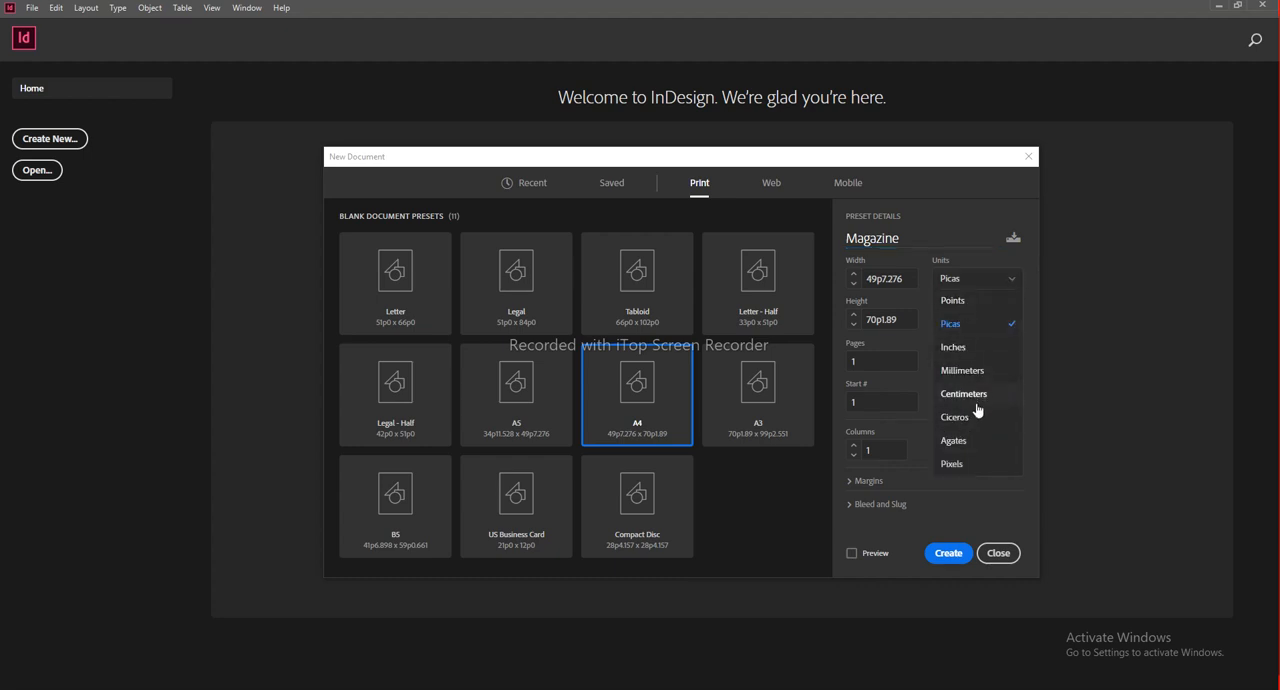
{"action": "left_click", "coordinate": [958, 347]}
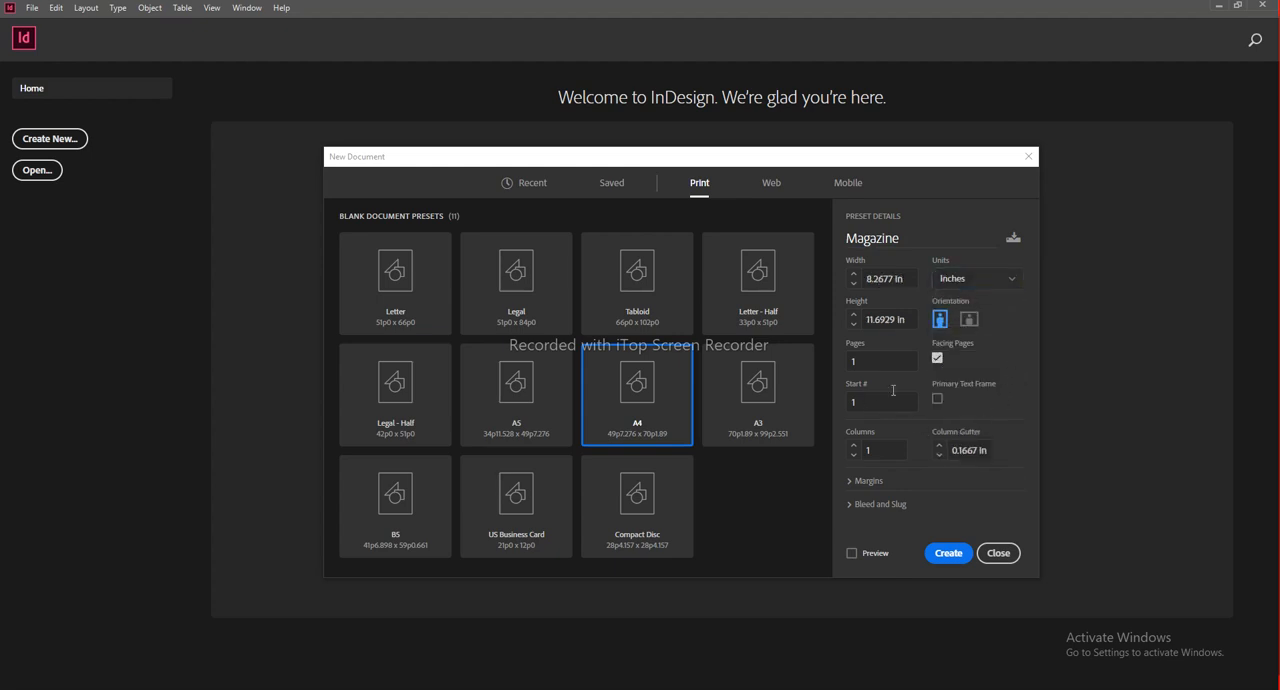
Step: Examine the Facing Pages option and the top, bottom, inside and outside margin settings
{"action": "left_click", "coordinate": [938, 360]}
{"action": "left_click", "coordinate": [938, 359]}
{"action": "left_click_drag", "start_coordinate": [864, 162], "coordinate": [848, 128]}
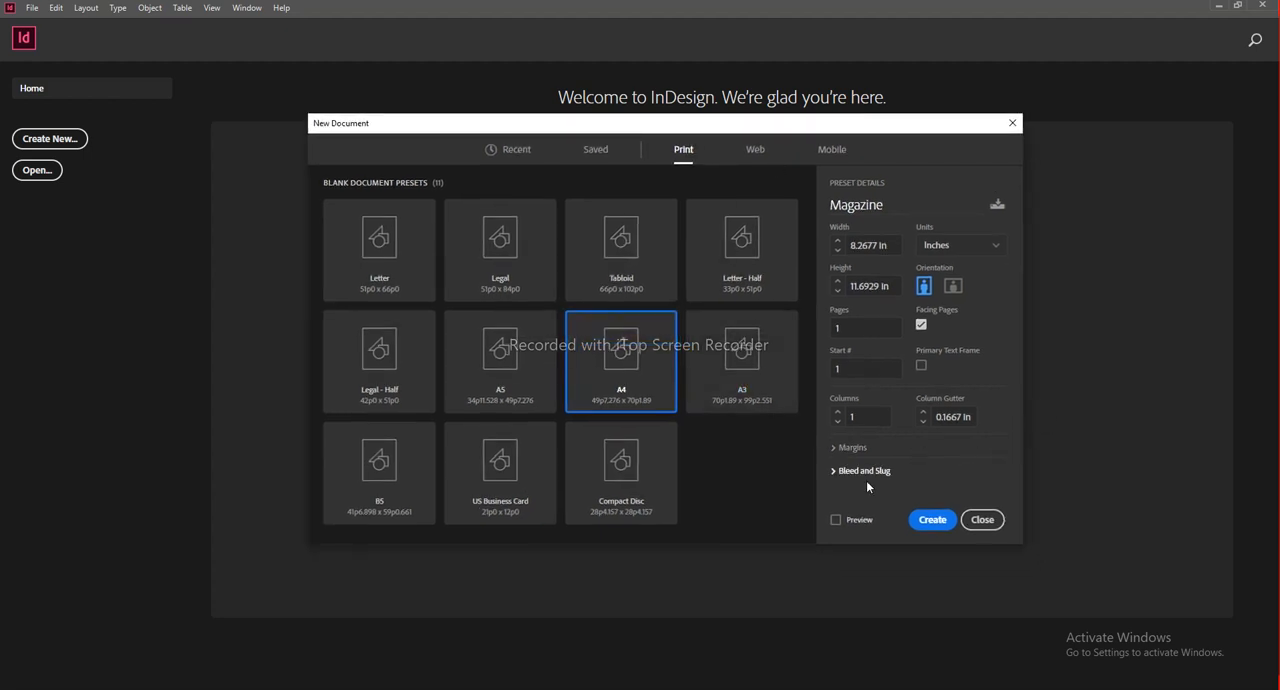
{"action": "left_click", "coordinate": [849, 447]}
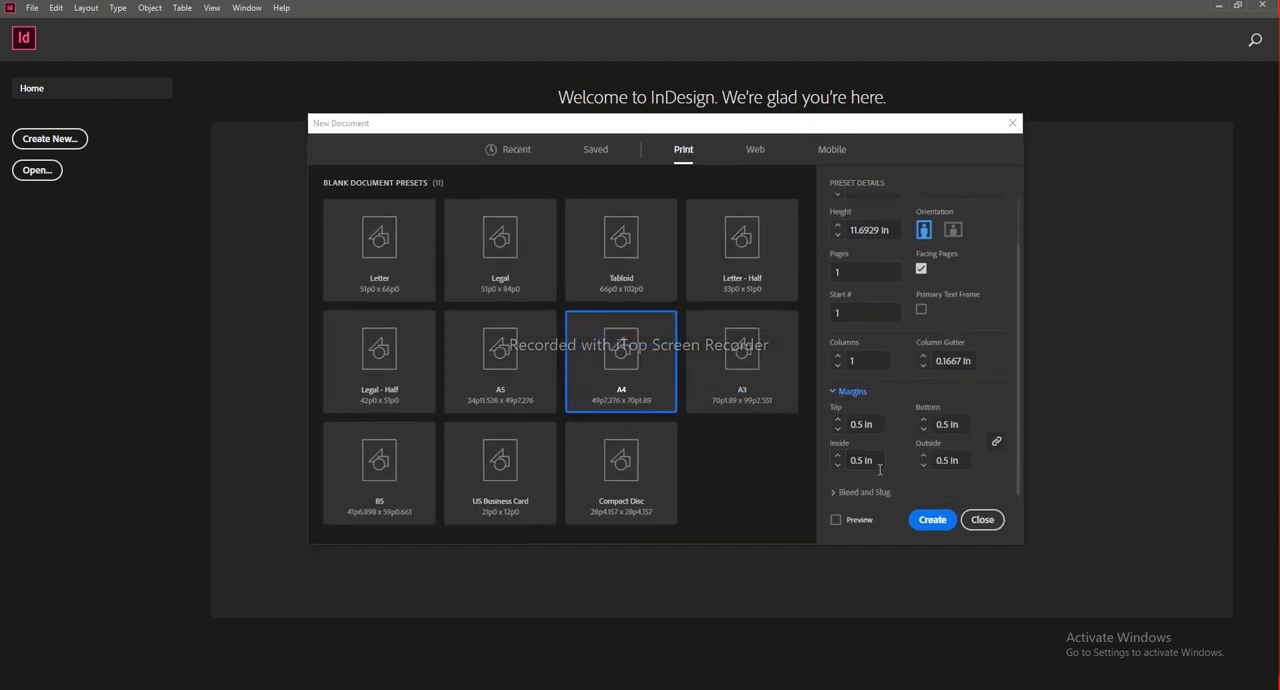
{"action": "left_click", "coordinate": [878, 424]}
{"action": "left_click_drag", "start_coordinate": [964, 428], "coordinate": [834, 465]}
{"action": "left_click_drag", "start_coordinate": [955, 464], "coordinate": [880, 460]}
{"action": "left_click", "coordinate": [955, 395]}
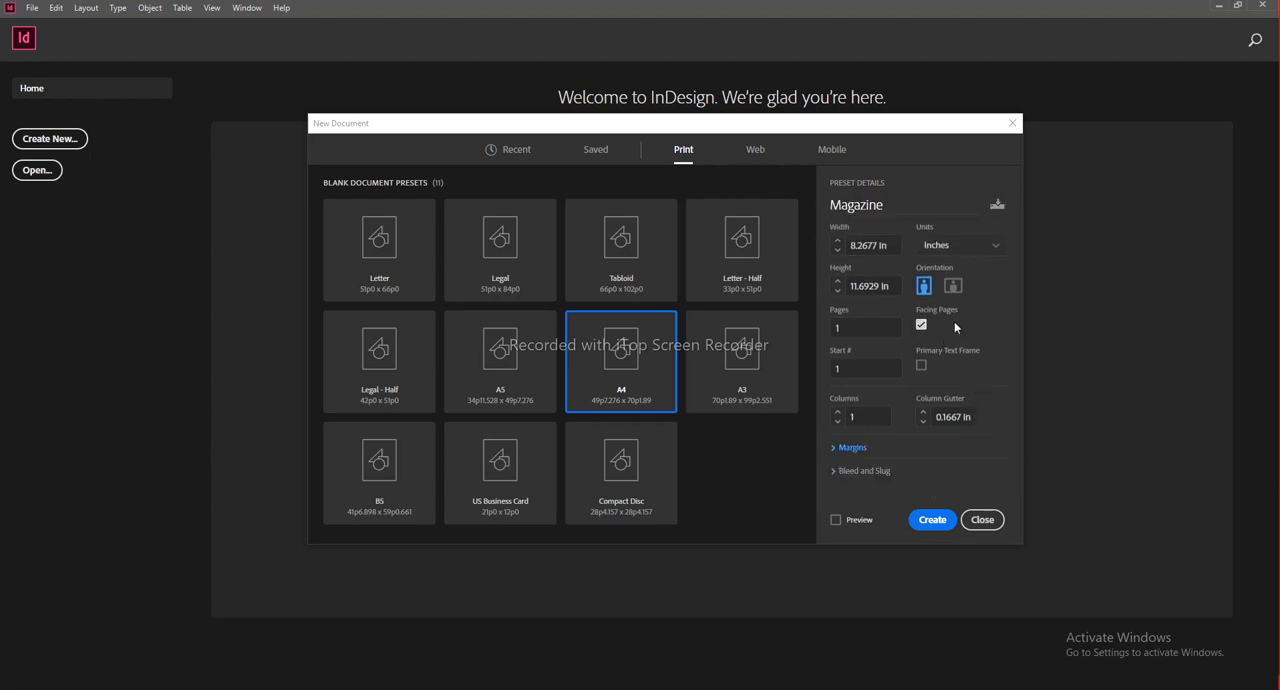
{"action": "left_click", "coordinate": [995, 451]}
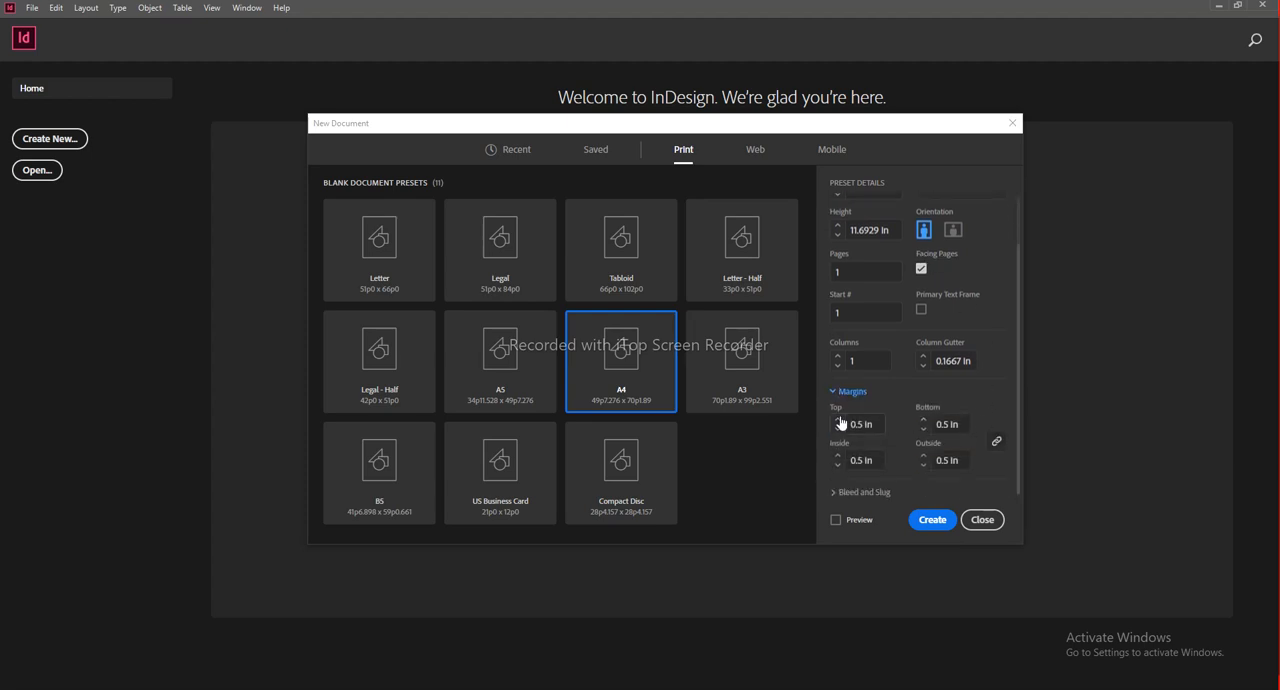
{"action": "left_click", "coordinate": [921, 268]}
{"action": "left_click", "coordinate": [921, 269]}
{"action": "left_click", "coordinate": [879, 463]}
{"action": "left_click", "coordinate": [851, 461]}
Step: Try 3 in for all four linked margins and set them back to 0.5 in
{"action": "left_click", "coordinate": [964, 460]}
{"action": "type", "text": "3"}
{"action": "key", "text": "Tab"}
{"action": "left_click", "coordinate": [930, 466]}
{"action": "key", "text": "BackSpace"}
{"action": "type", "text": "0.5"}
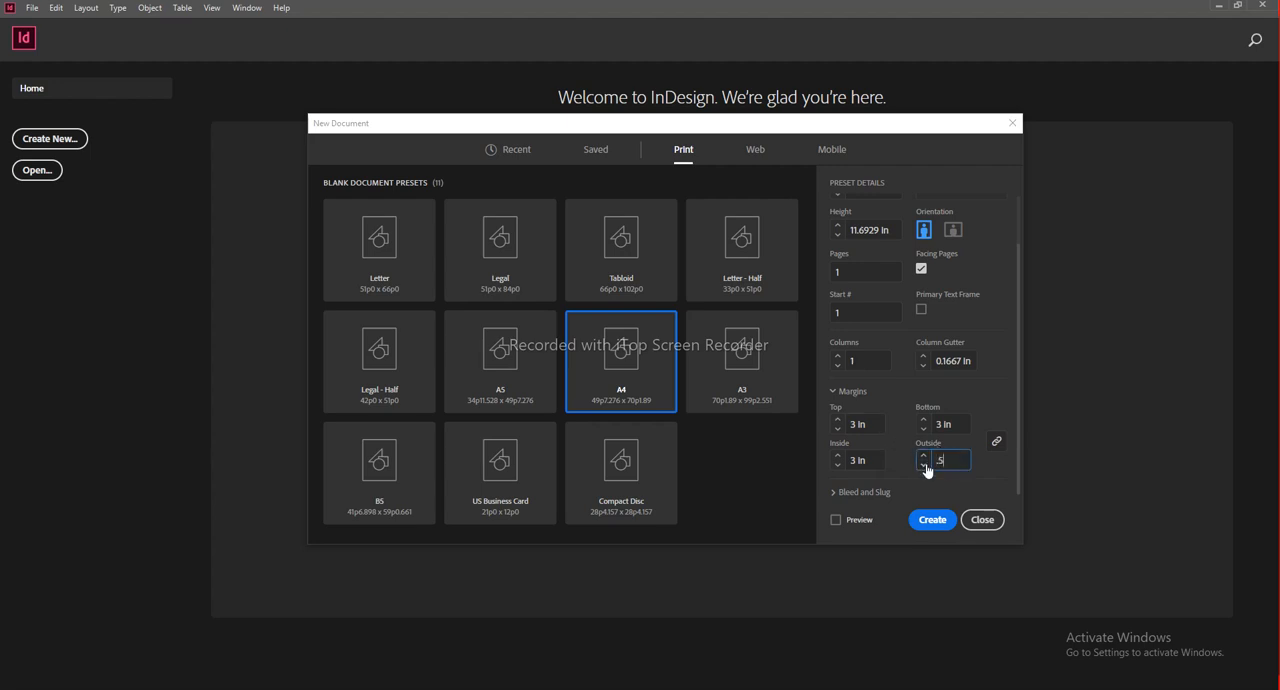
{"action": "left_click", "coordinate": [960, 424]}
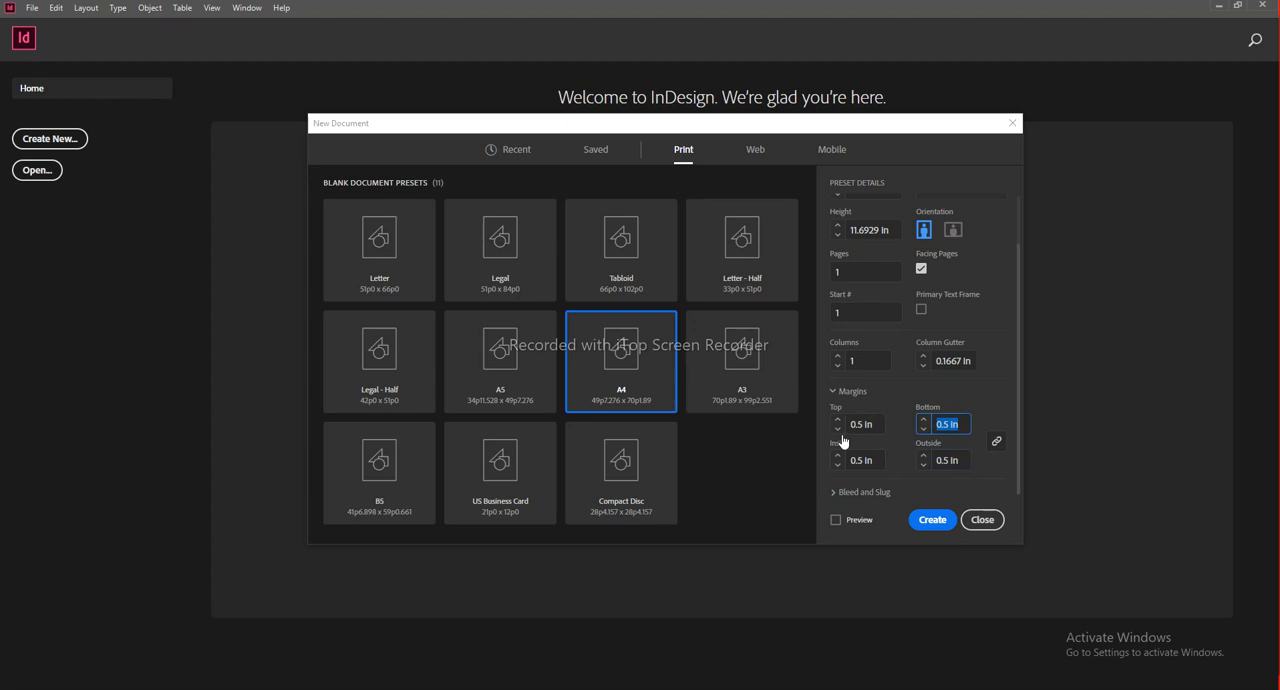
Step: Unlink the margins and set only the outside margin to 1.5 in
{"action": "left_click", "coordinate": [996, 441]}
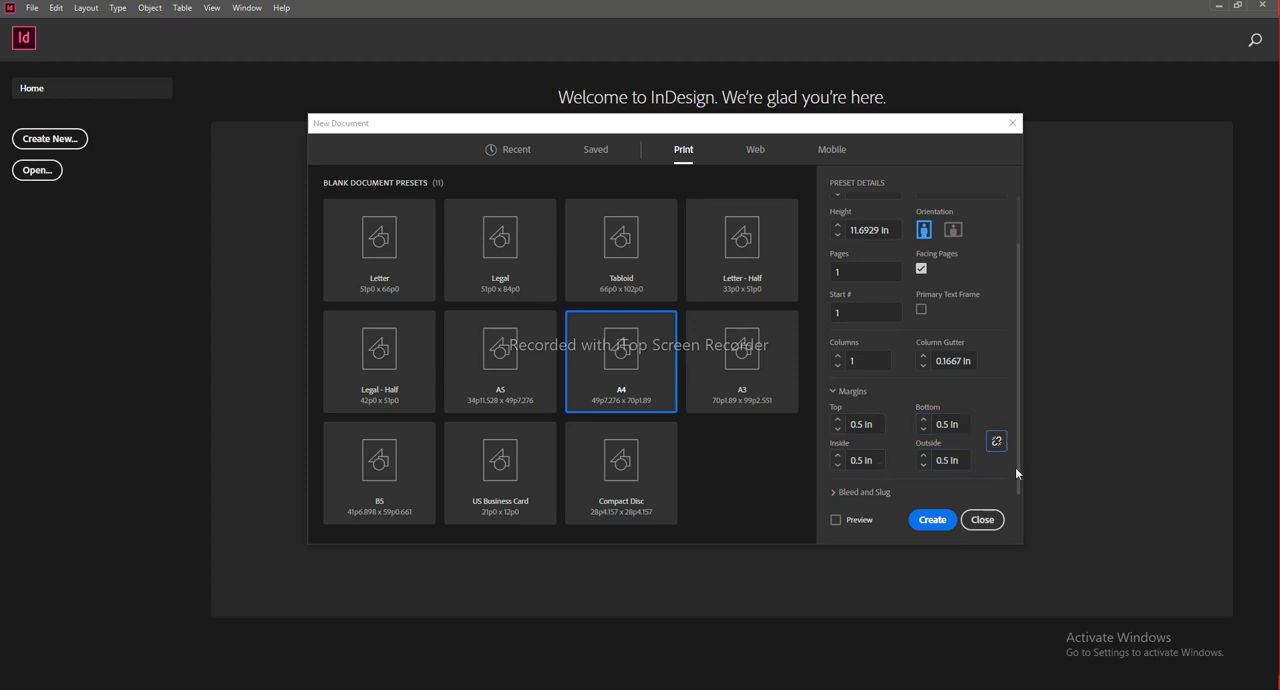
{"action": "left_click", "coordinate": [958, 462]}
{"action": "type", "text": "1.5"}
{"action": "left_click", "coordinate": [963, 423]}
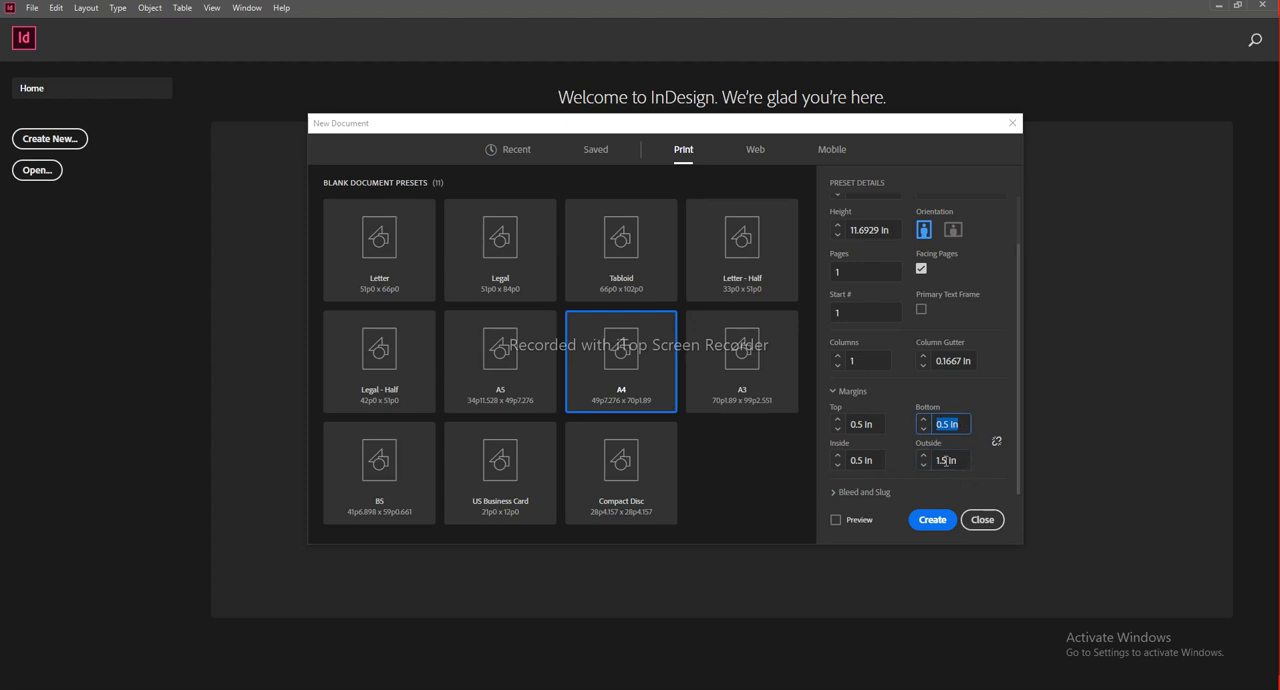
Step: Create the Magazine document from the chosen A4 settings
{"action": "left_click_drag", "start_coordinate": [1019, 358], "coordinate": [1019, 400]}
{"action": "left_click", "coordinate": [932, 520]}
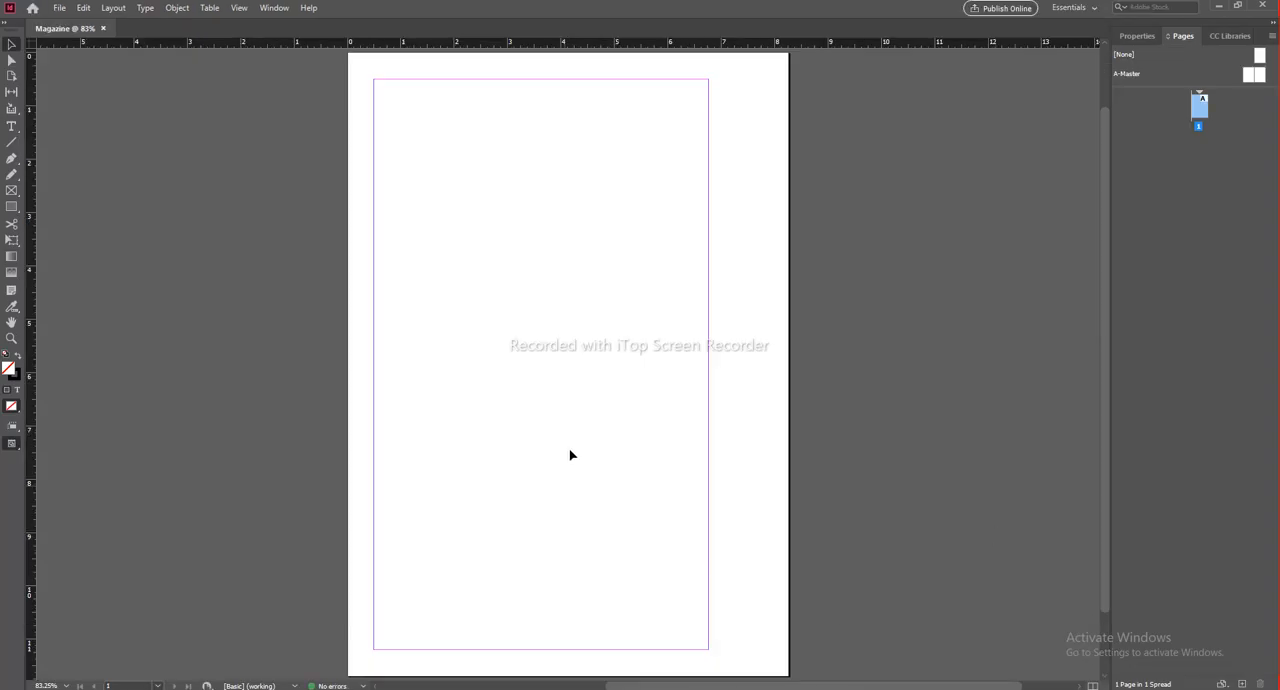
{"action": "scroll", "coordinate": [560, 305], "scroll_direction": "down", "scroll_amount": 1}
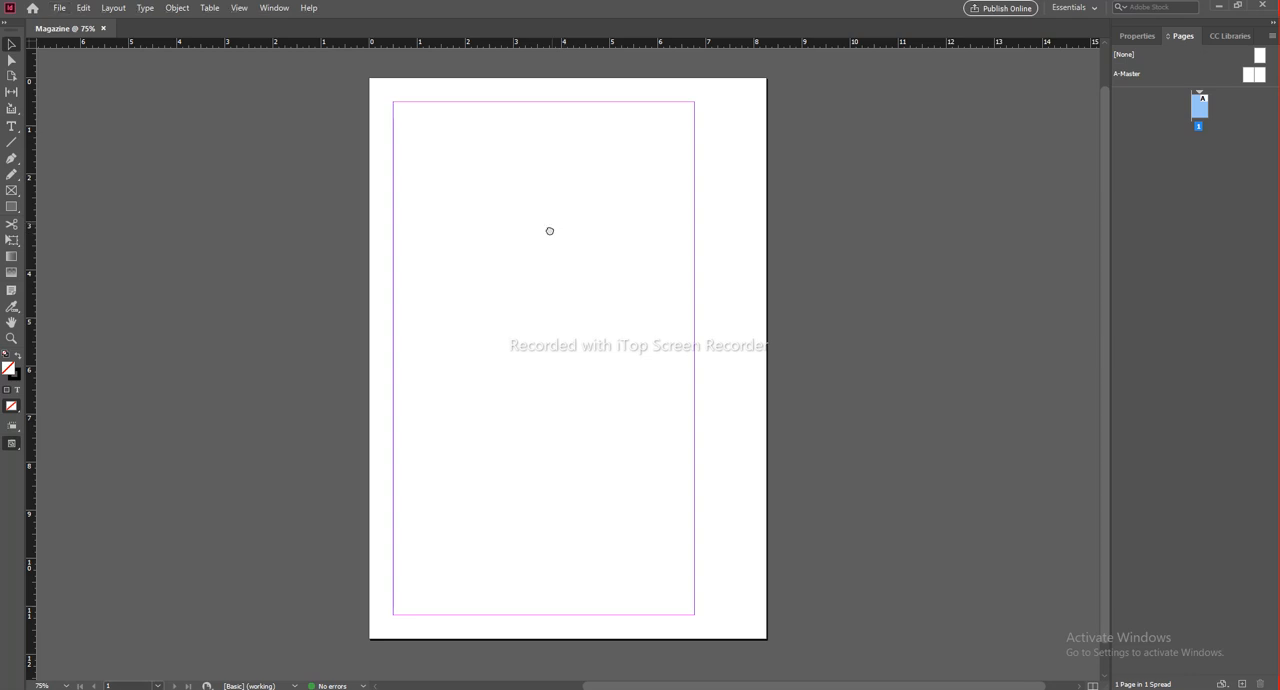
{"action": "left_click_drag", "start_coordinate": [551, 222], "coordinate": [548, 240]}
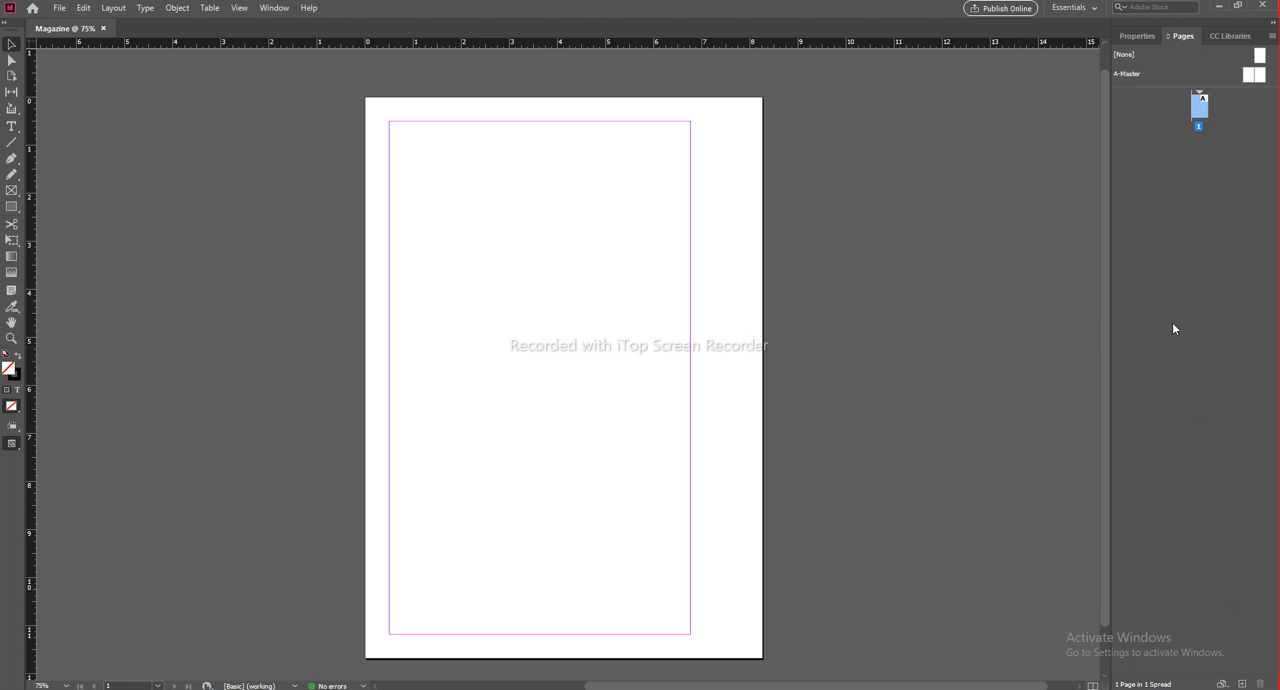
Step: Undock the Pages panel, shortening it and placing it beside the document page
{"action": "left_click_drag", "start_coordinate": [1183, 35], "coordinate": [829, 38]}
{"action": "left_click_drag", "start_coordinate": [882, 684], "coordinate": [880, 405]}
{"action": "left_click_drag", "start_coordinate": [885, 17], "coordinate": [1010, 88]}
{"action": "left_click", "coordinate": [1028, 281]}
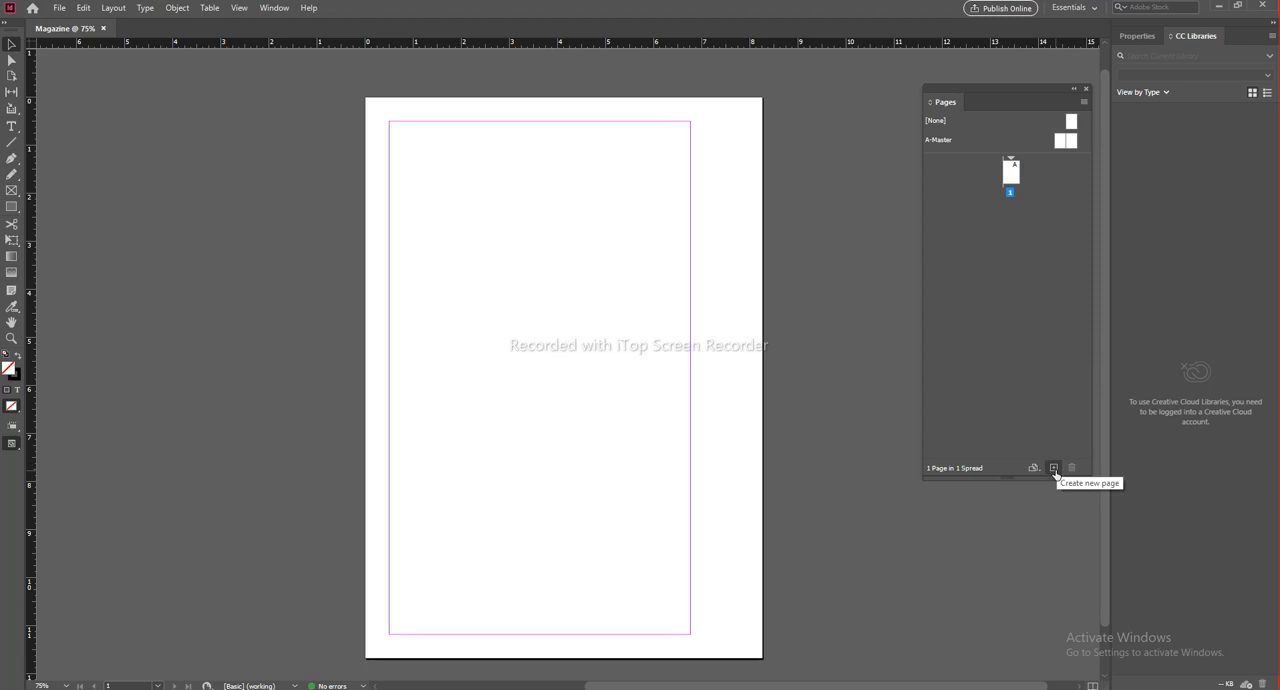
Step: Add five new pages after page 1 to make a six-page document
{"action": "left_click", "coordinate": [1012, 178]}
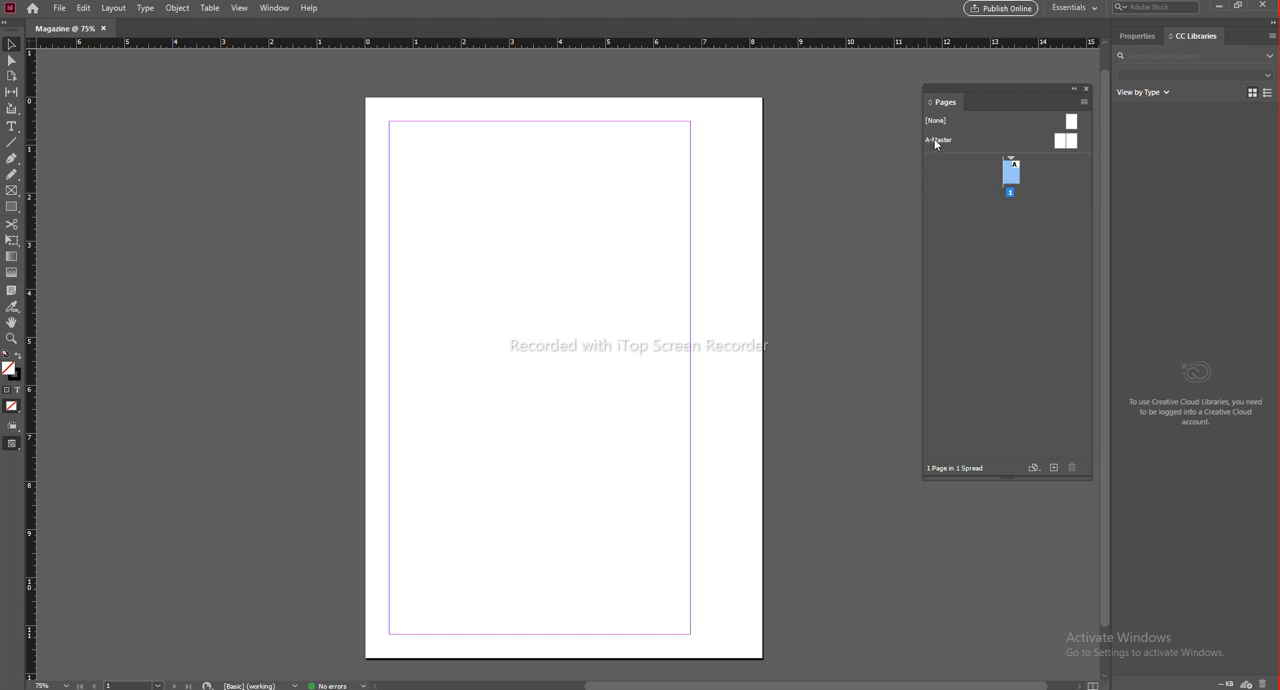
{"action": "left_click", "coordinate": [1054, 468]}
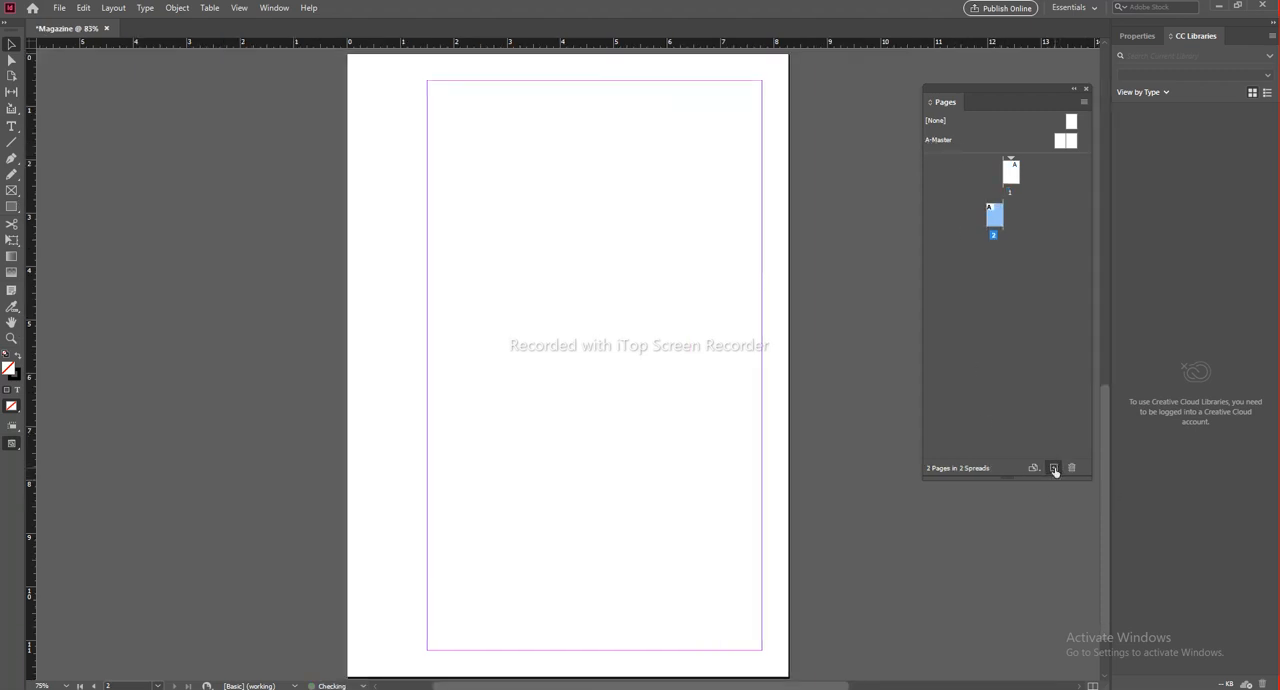
{"action": "left_click", "coordinate": [1054, 468]}
{"action": "left_click", "coordinate": [1054, 468]}
{"action": "left_click", "coordinate": [1054, 468]}
{"action": "left_click", "coordinate": [1054, 468]}
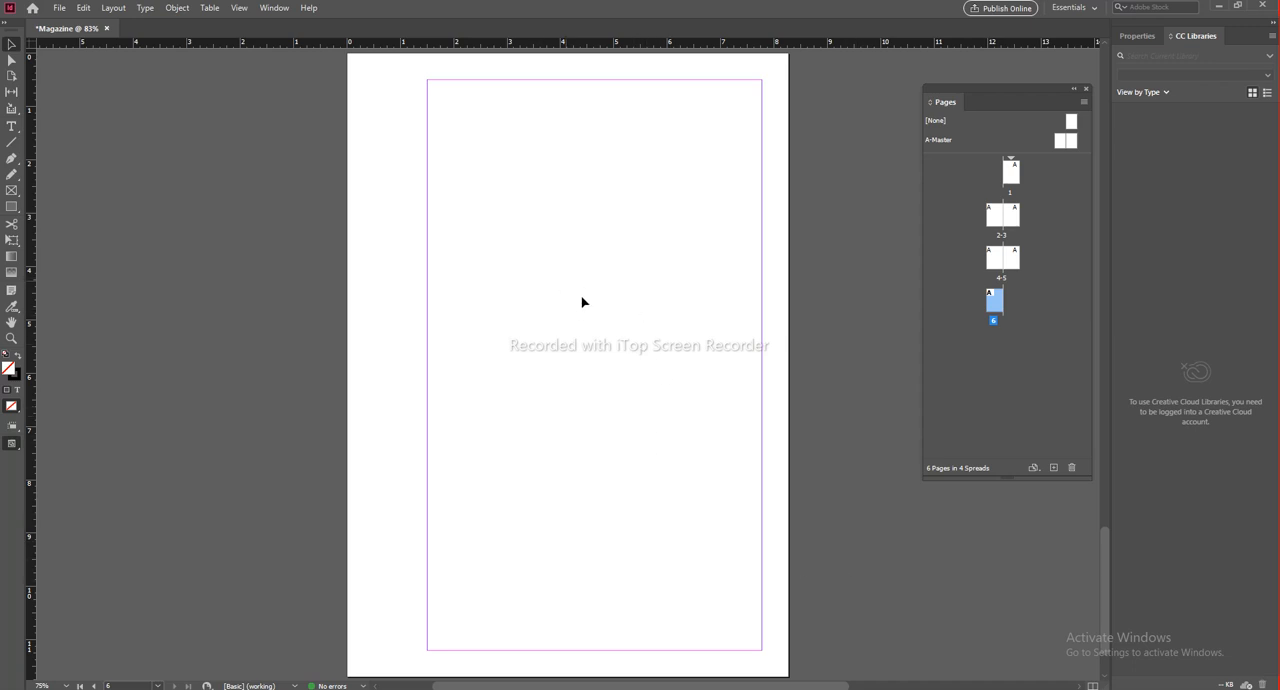
Step: Look through the document's page spreads at reduced zoom, from the first page to the last
{"action": "key", "text": "ctrl+minus"}
{"action": "key", "text": "ctrl+minus"}
{"action": "key", "text": "ctrl+minus"}
{"action": "key", "text": "ctrl+minus"}
{"action": "key", "text": "ctrl+minus"}
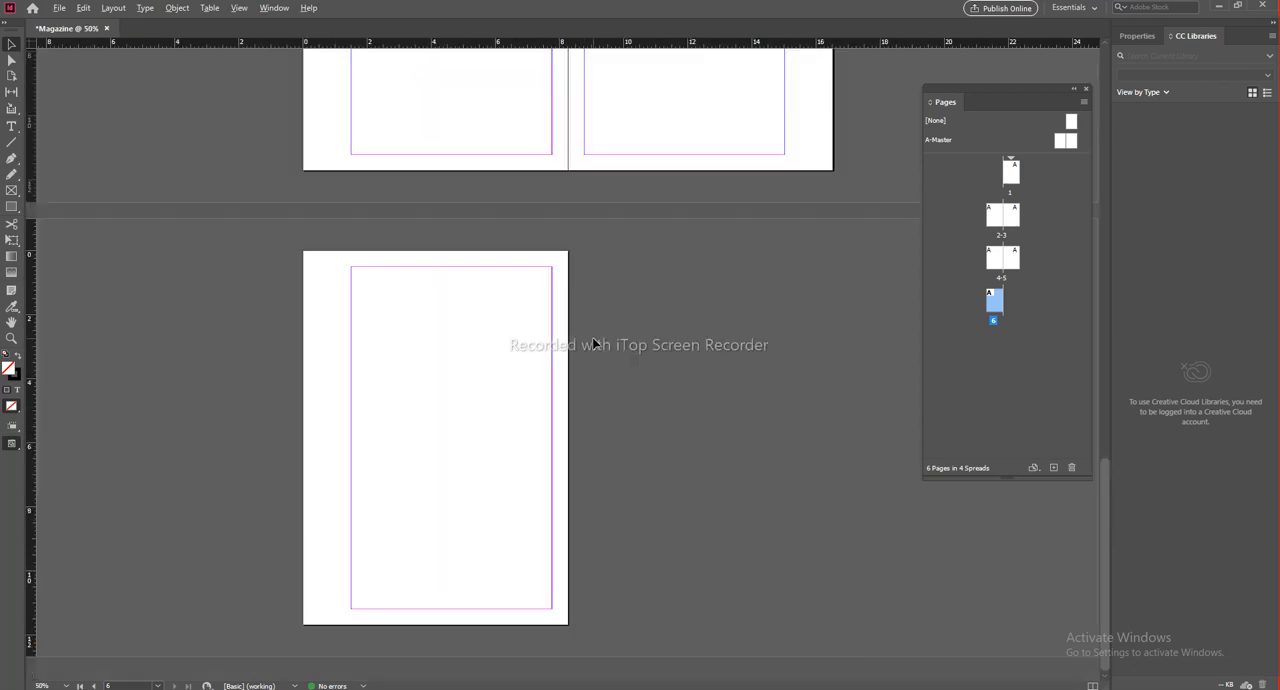
{"action": "scroll", "coordinate": [645, 296], "scroll_direction": "up", "scroll_amount": 2}
{"action": "scroll", "coordinate": [645, 296], "scroll_direction": "up", "scroll_amount": 4}
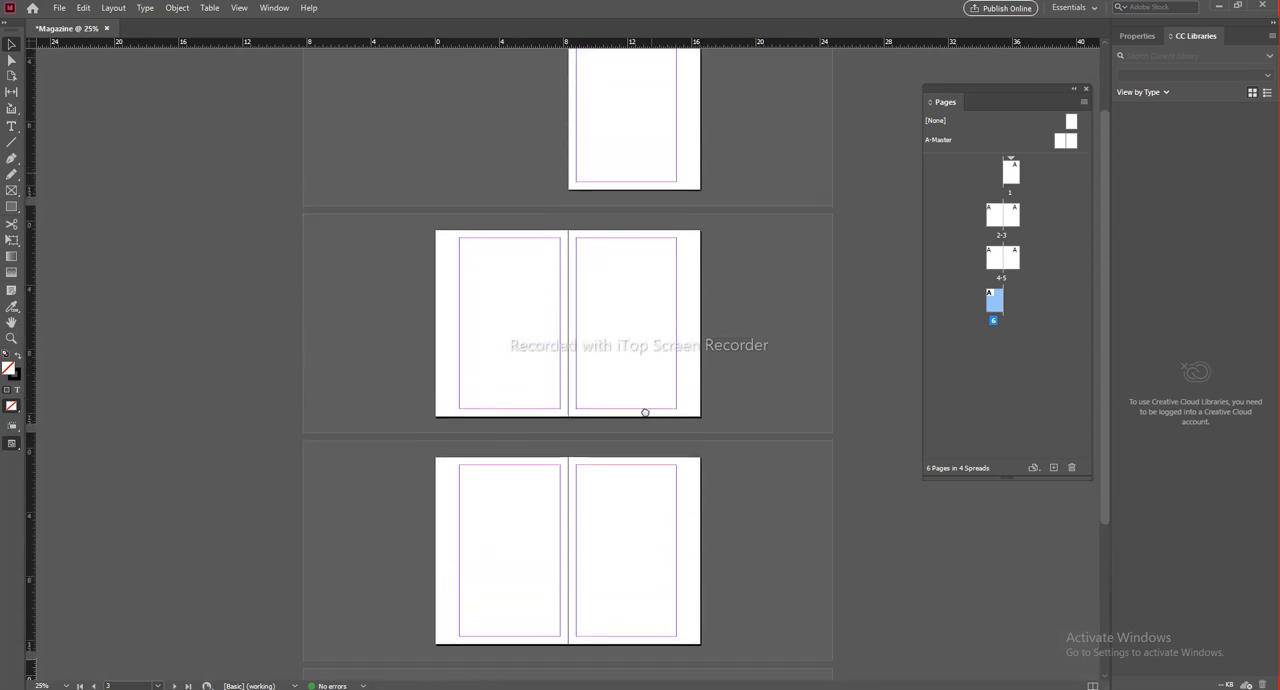
{"action": "scroll", "coordinate": [572, 350], "scroll_direction": "up", "scroll_amount": 4}
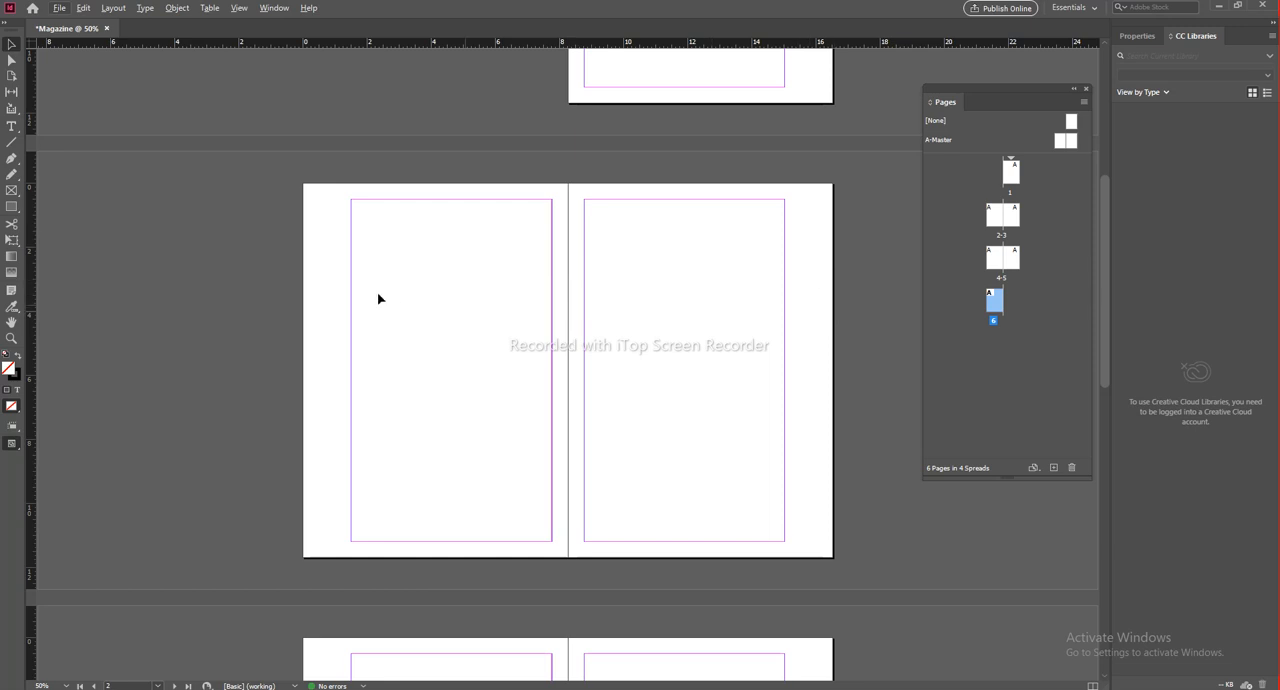
{"action": "scroll", "coordinate": [637, 209], "scroll_direction": "up", "scroll_amount": 5}
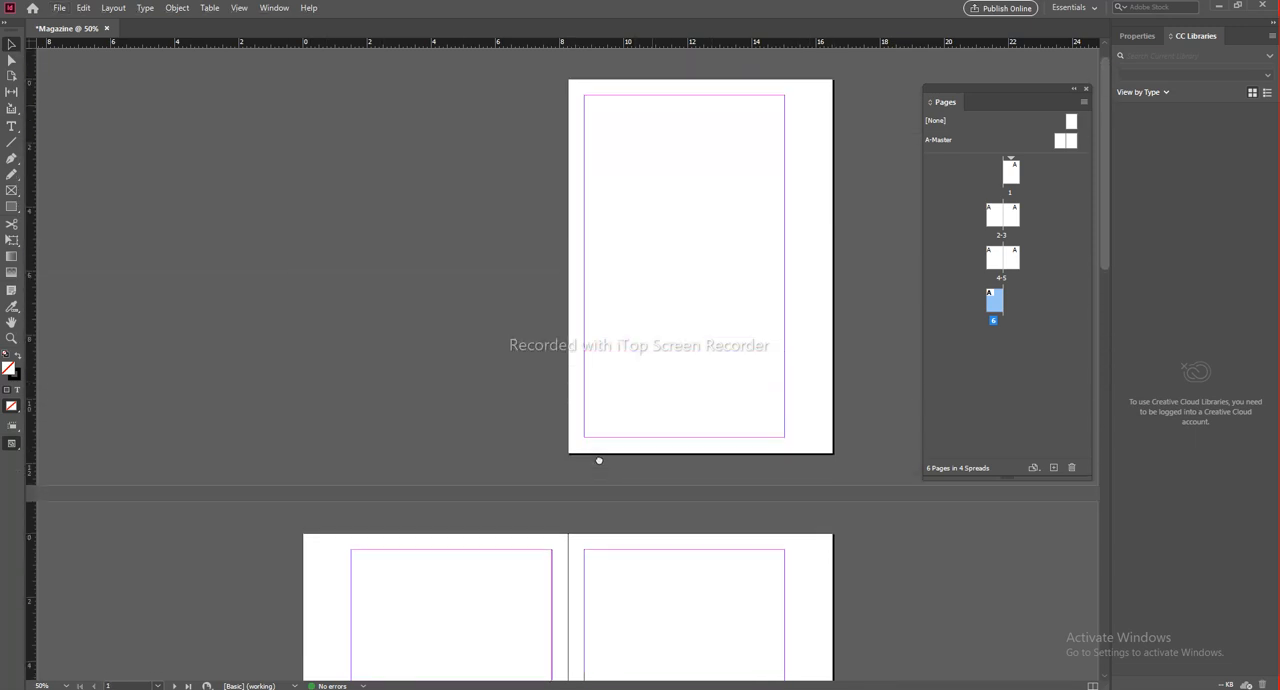
{"action": "scroll", "coordinate": [699, 231], "scroll_direction": "down", "scroll_amount": 10}
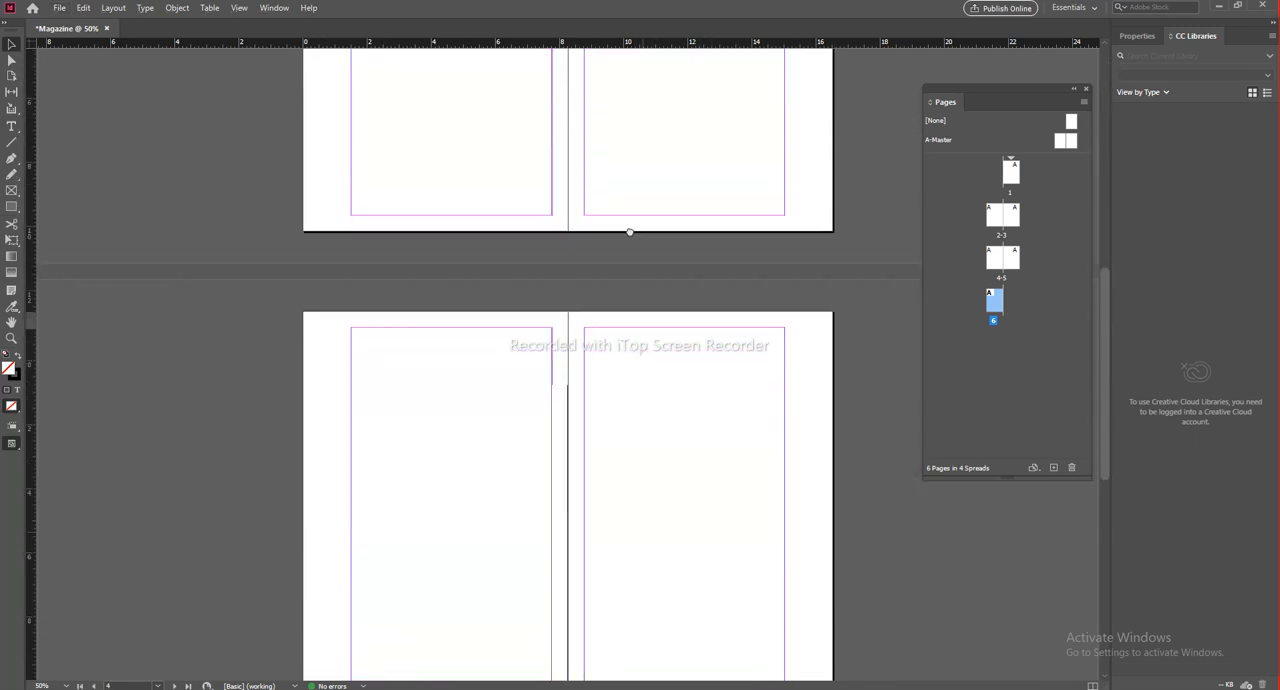
{"action": "scroll", "coordinate": [627, 246], "scroll_direction": "down", "scroll_amount": 3}
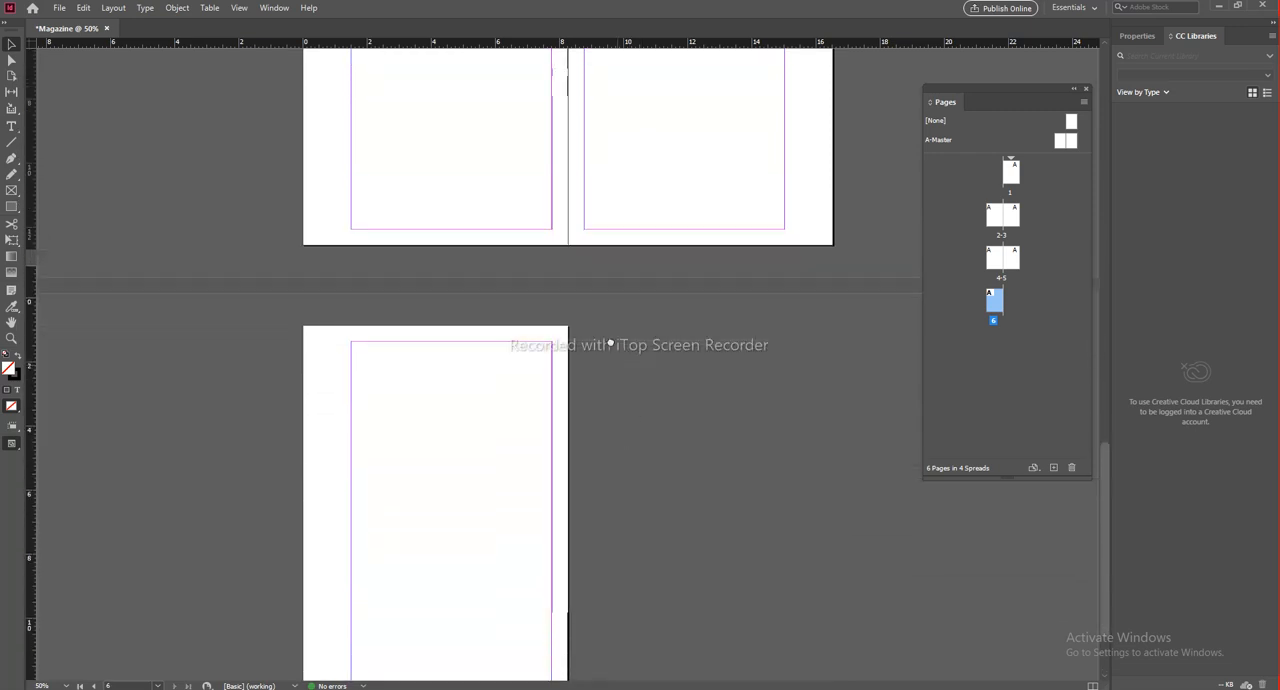
{"action": "scroll", "coordinate": [649, 472], "scroll_direction": "up", "scroll_amount": 6}
{"action": "left_click_drag", "start_coordinate": [667, 491], "coordinate": [669, 511]}
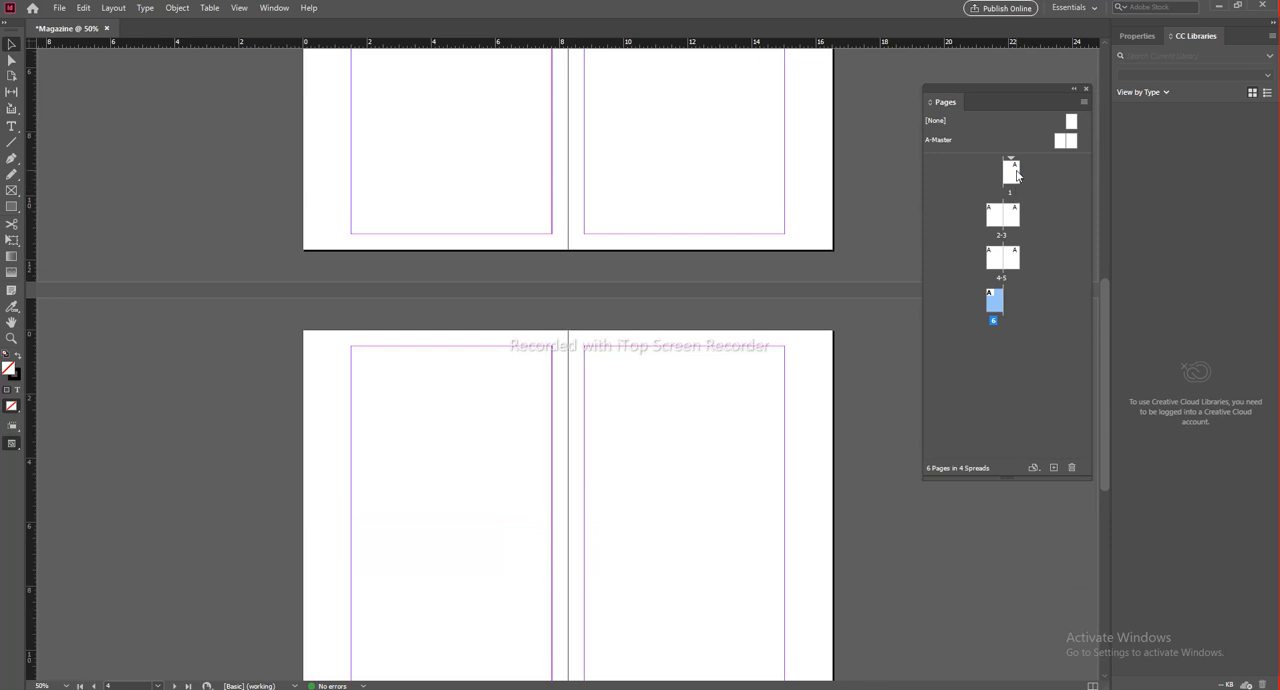
Step: Select pages 2 to 6 one at a time in the page overview
{"action": "left_click", "coordinate": [994, 216]}
{"action": "left_click", "coordinate": [1018, 218]}
{"action": "left_click", "coordinate": [998, 262]}
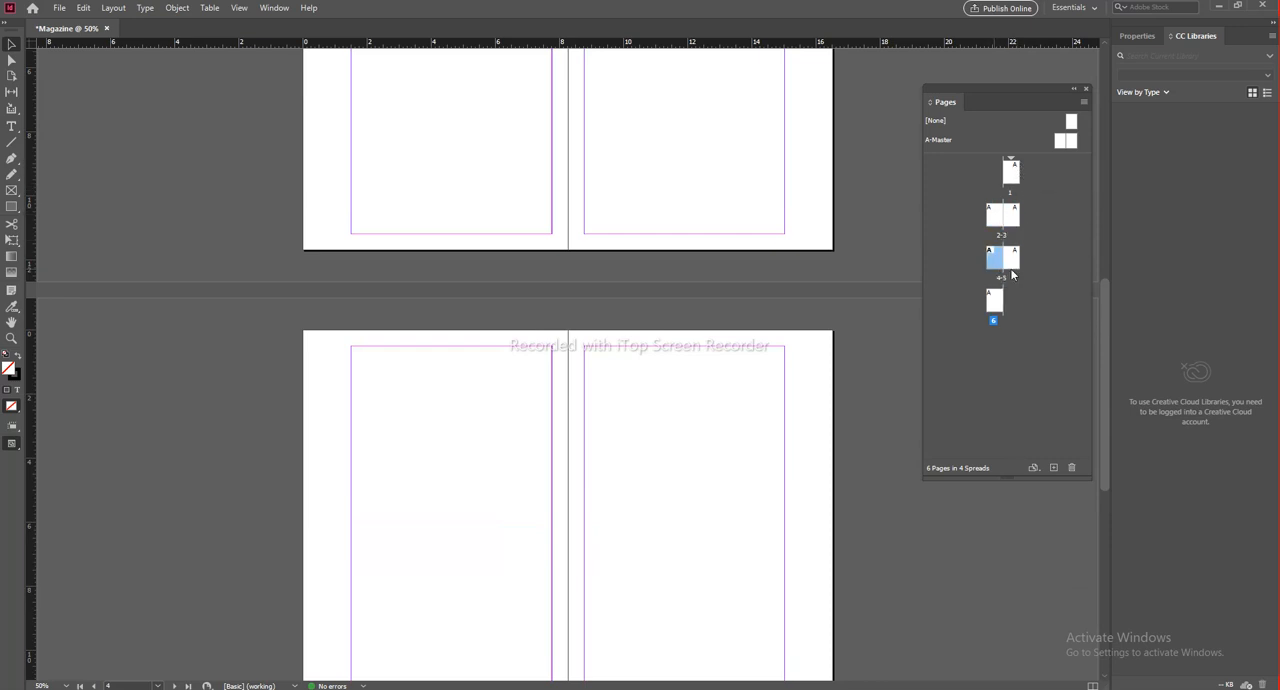
{"action": "left_click", "coordinate": [1014, 260]}
{"action": "left_click", "coordinate": [994, 302]}
Step: Select the A-Master spread in the page overview
{"action": "left_click", "coordinate": [982, 163]}
{"action": "left_click", "coordinate": [945, 142]}
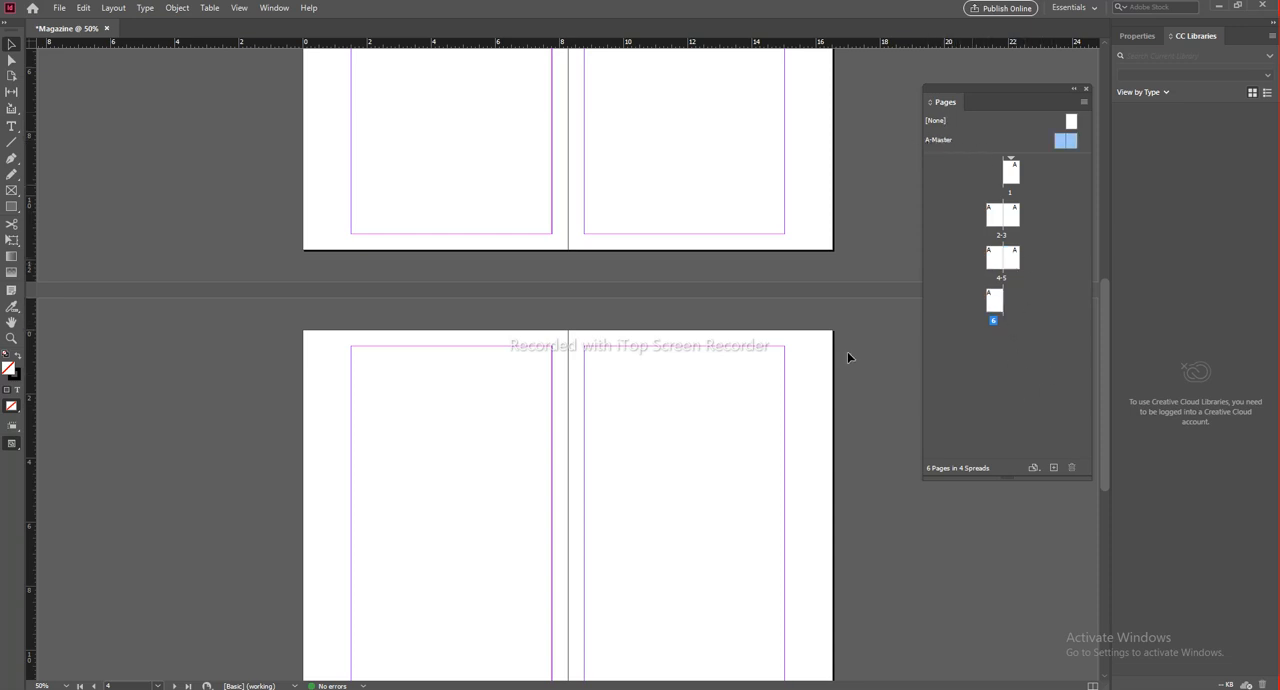
{"action": "left_click", "coordinate": [778, 249]}
{"action": "left_click", "coordinate": [948, 142]}
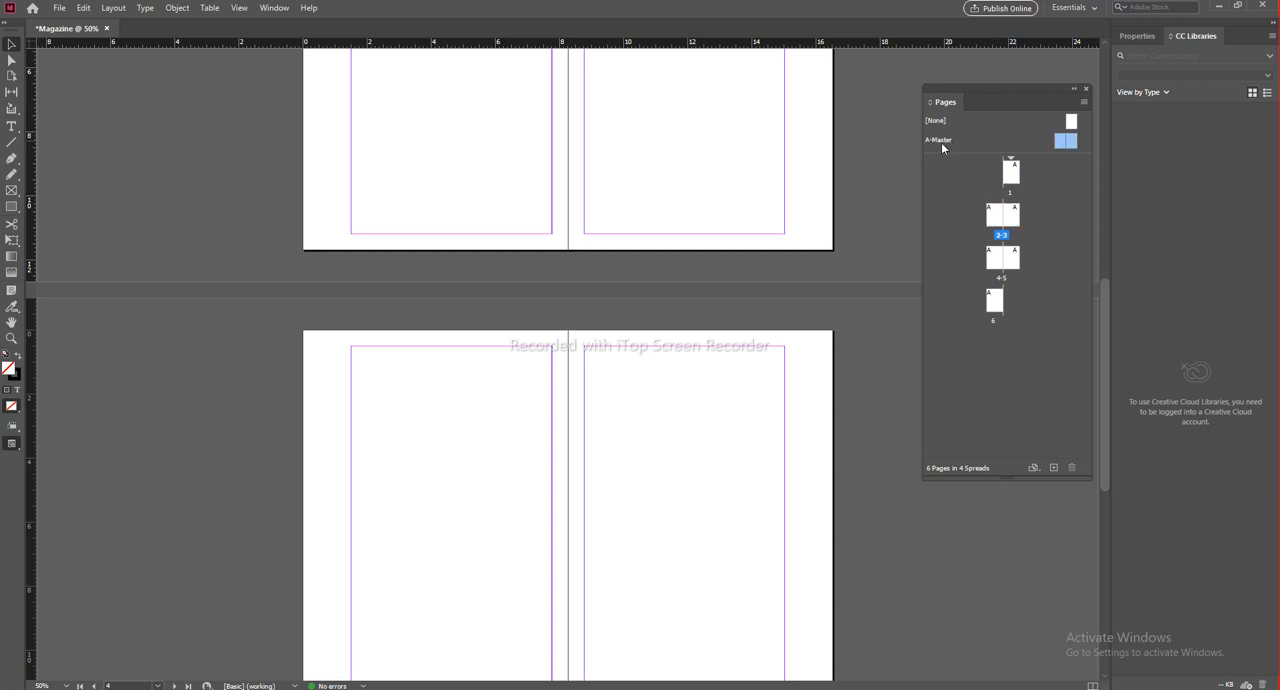
Step: On the A-Master spread, draw a full-height rectangle about 1.5 inches wide over the left page's outer margin
{"action": "double_click", "coordinate": [946, 141]}
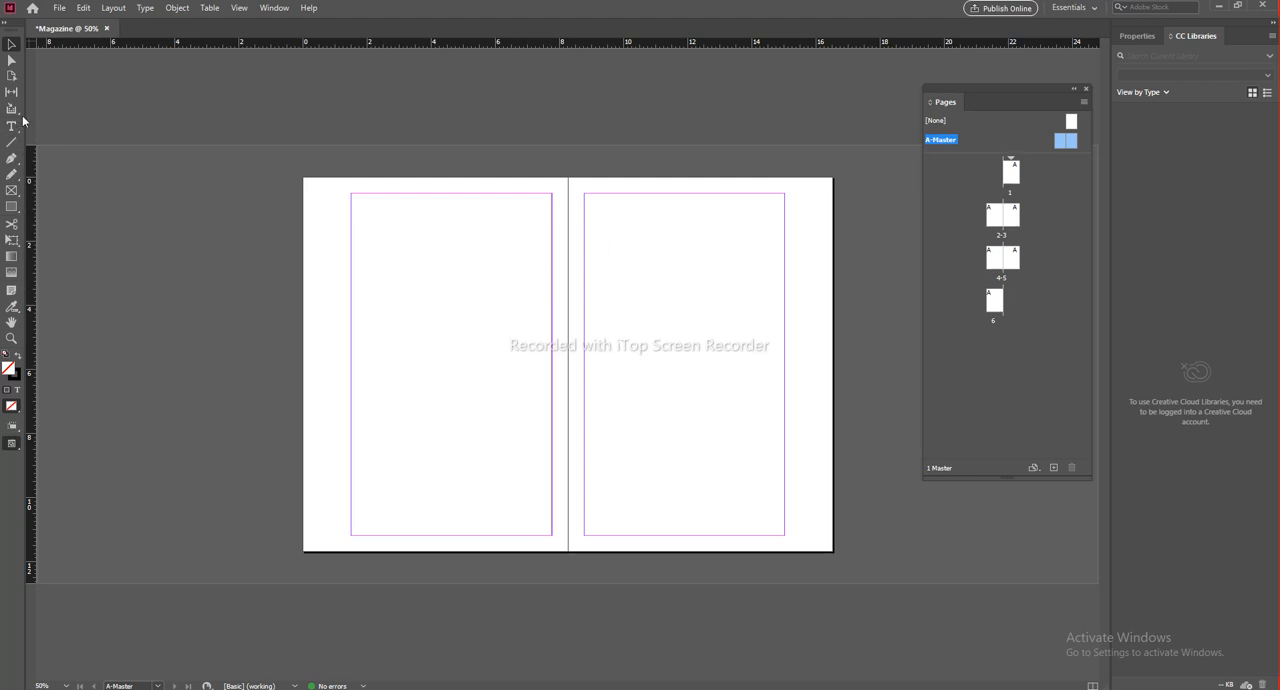
{"action": "left_click", "coordinate": [12, 209]}
{"action": "left_click_drag", "start_coordinate": [301, 176], "coordinate": [391, 337]}
{"action": "key", "text": "ctrl+z"}
{"action": "left_click_drag", "start_coordinate": [305, 180], "coordinate": [351, 551]}
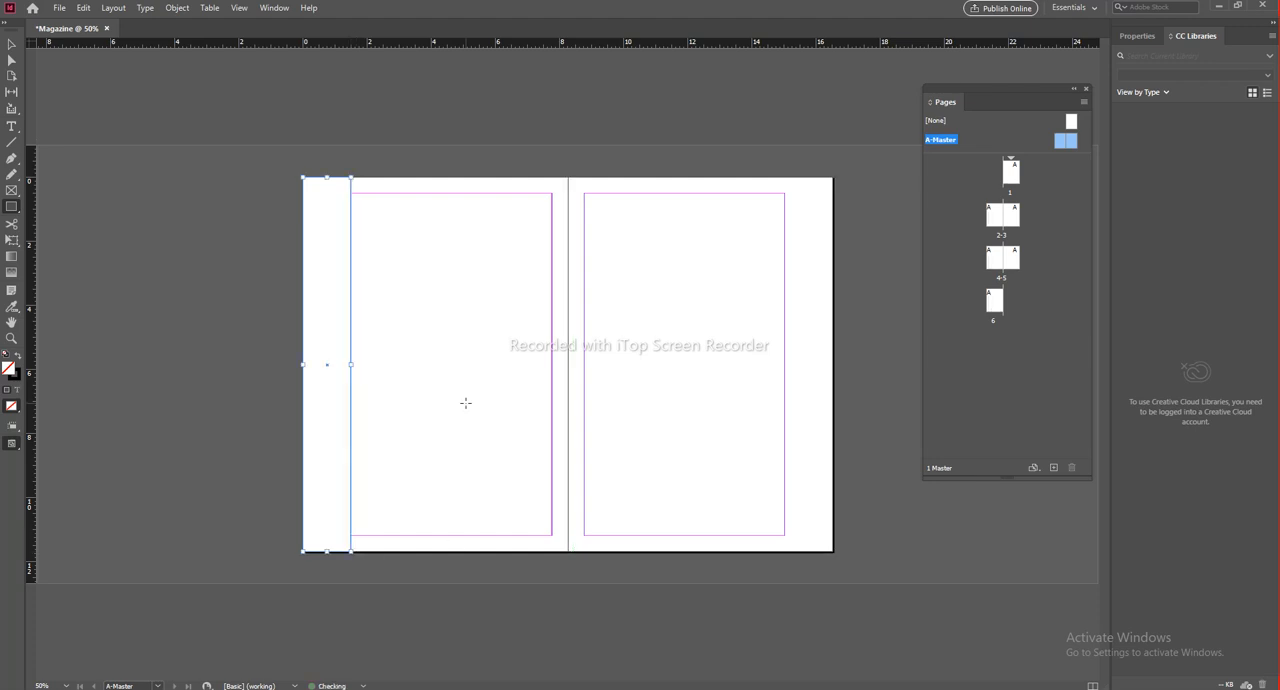
{"action": "left_click", "coordinate": [11, 45]}
{"action": "left_click", "coordinate": [357, 360]}
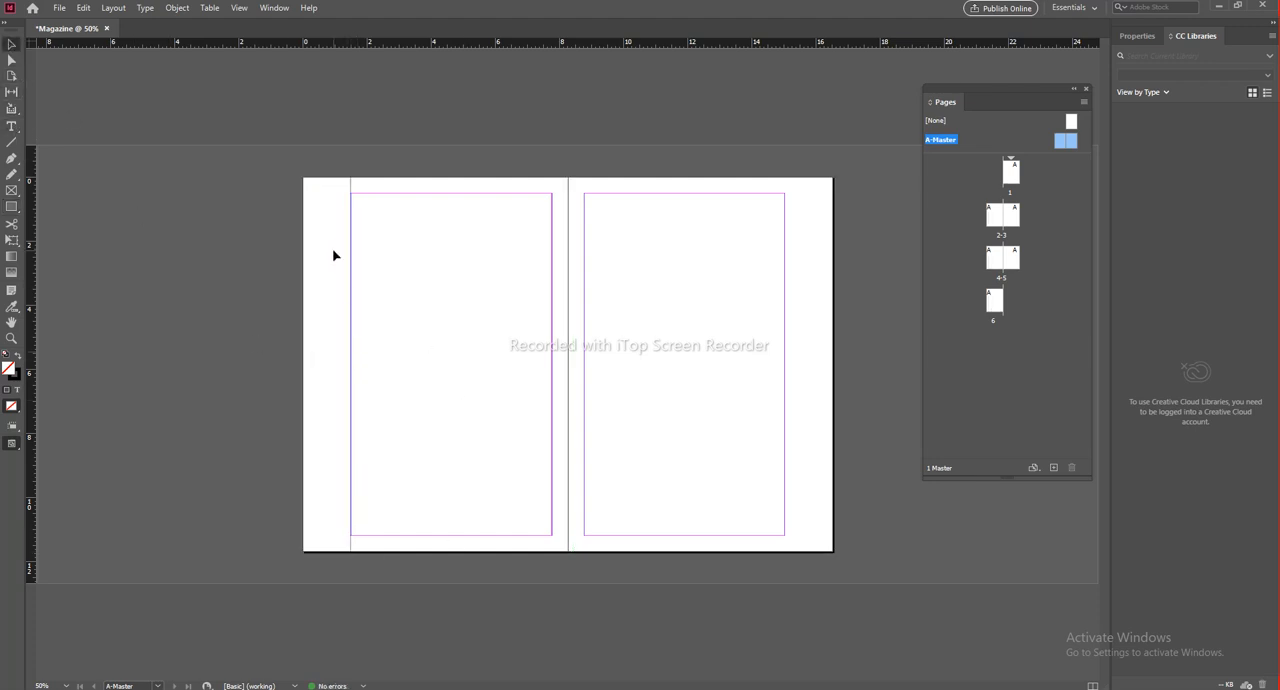
Step: Swap the default fill and stroke back and forth, and arrange the toolbox in two columns
{"action": "left_click", "coordinate": [15, 375]}
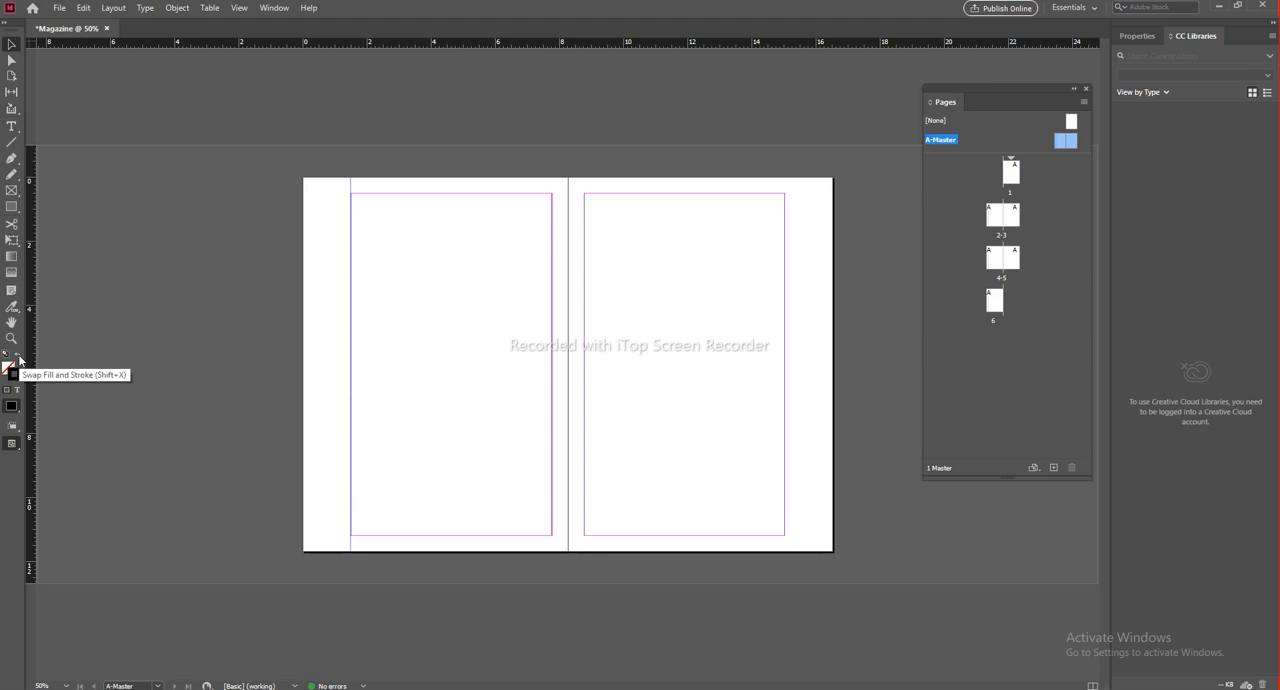
{"action": "left_click", "coordinate": [19, 358]}
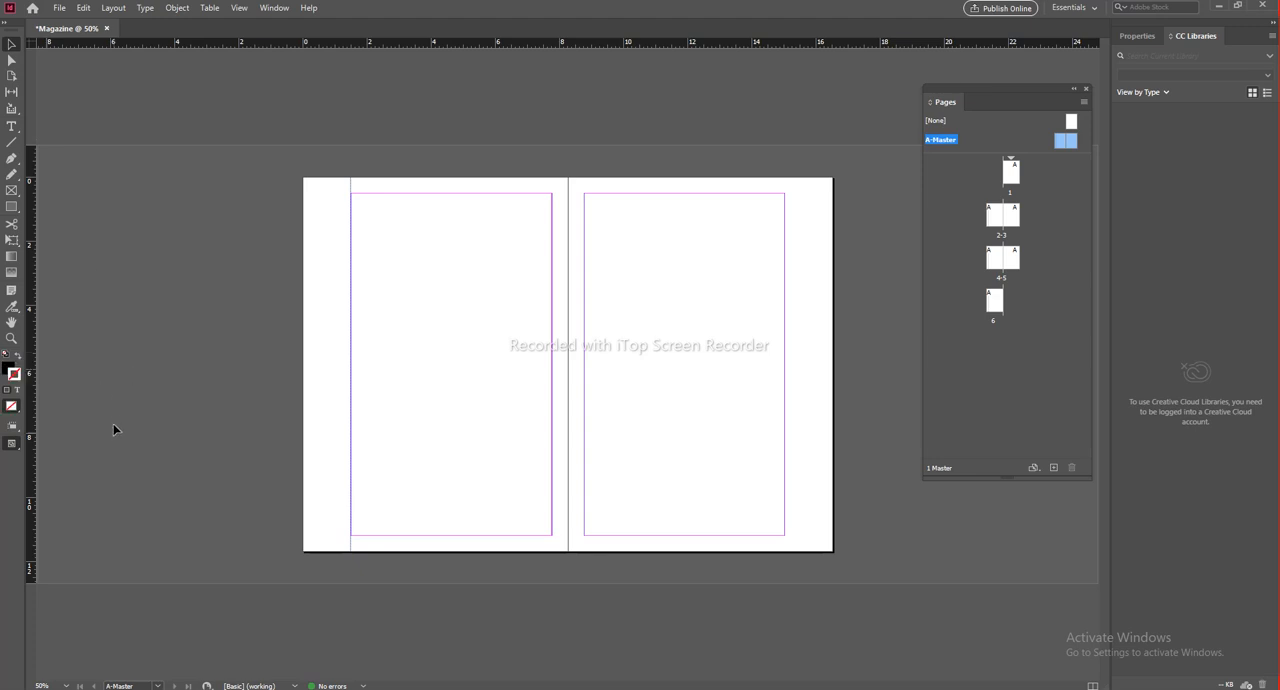
{"action": "left_click", "coordinate": [4, 26]}
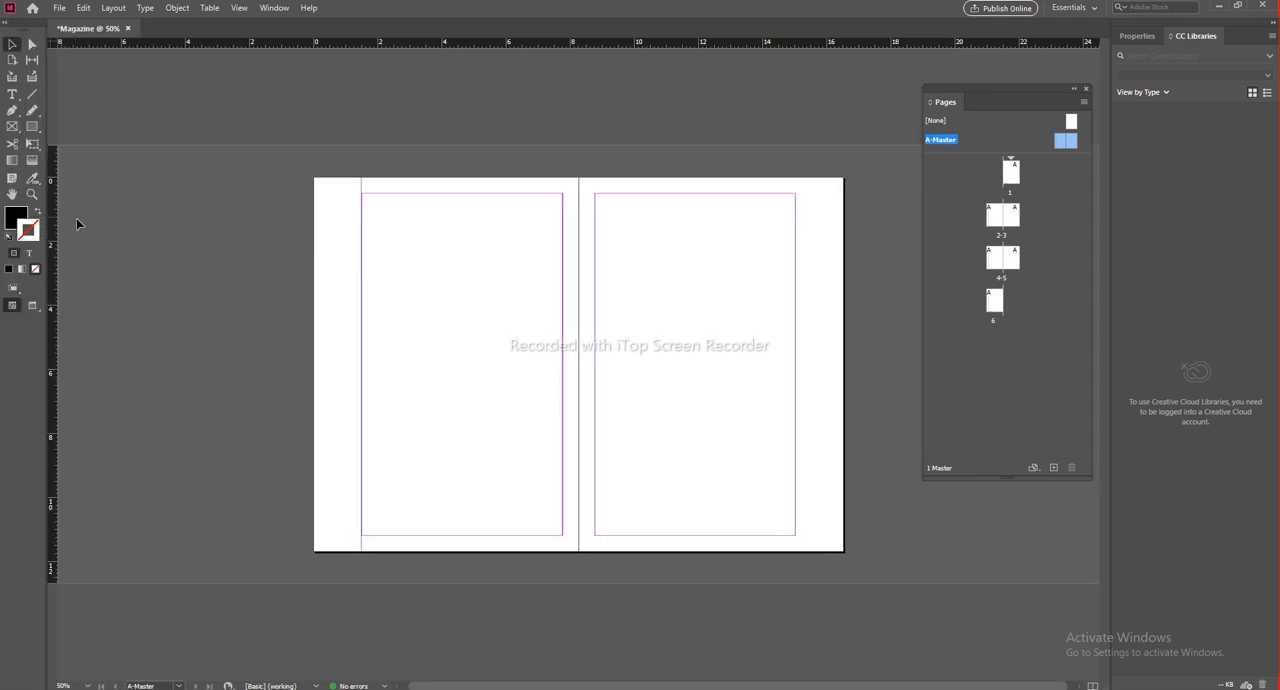
{"action": "key", "text": "shift+x"}
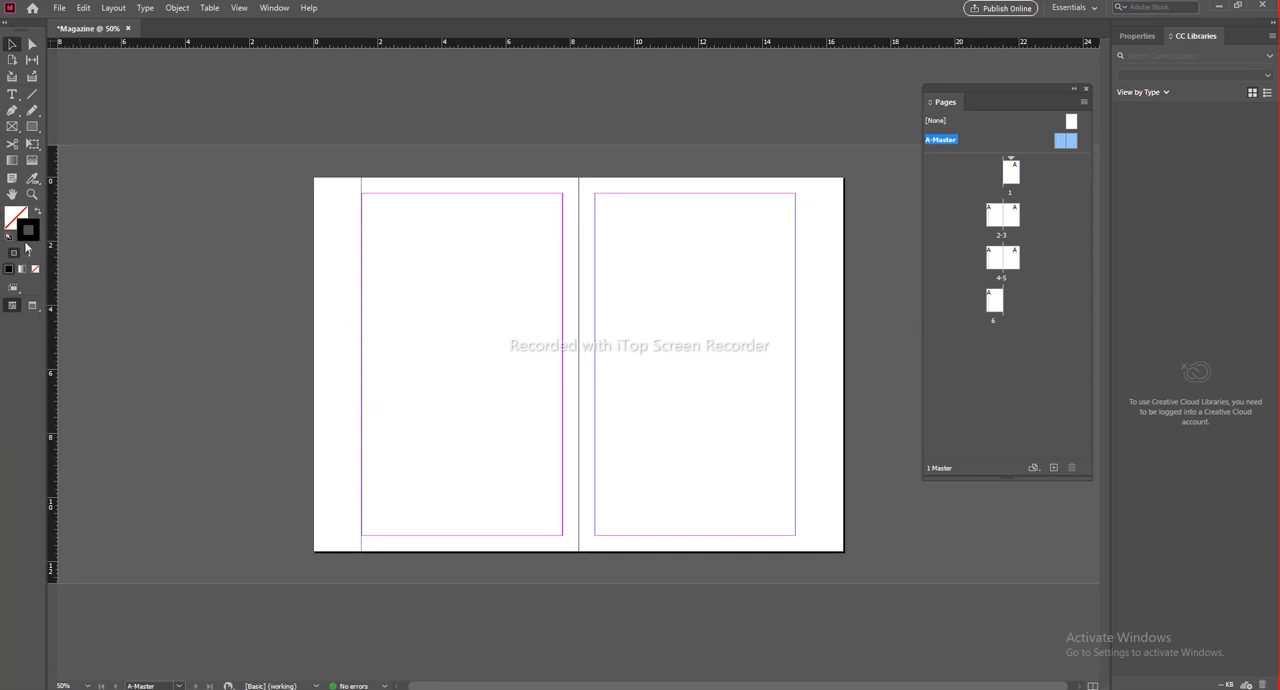
Step: Swap the margin rectangle's fill and stroke to make it a solid black bar without an outline
{"action": "left_click", "coordinate": [337, 197]}
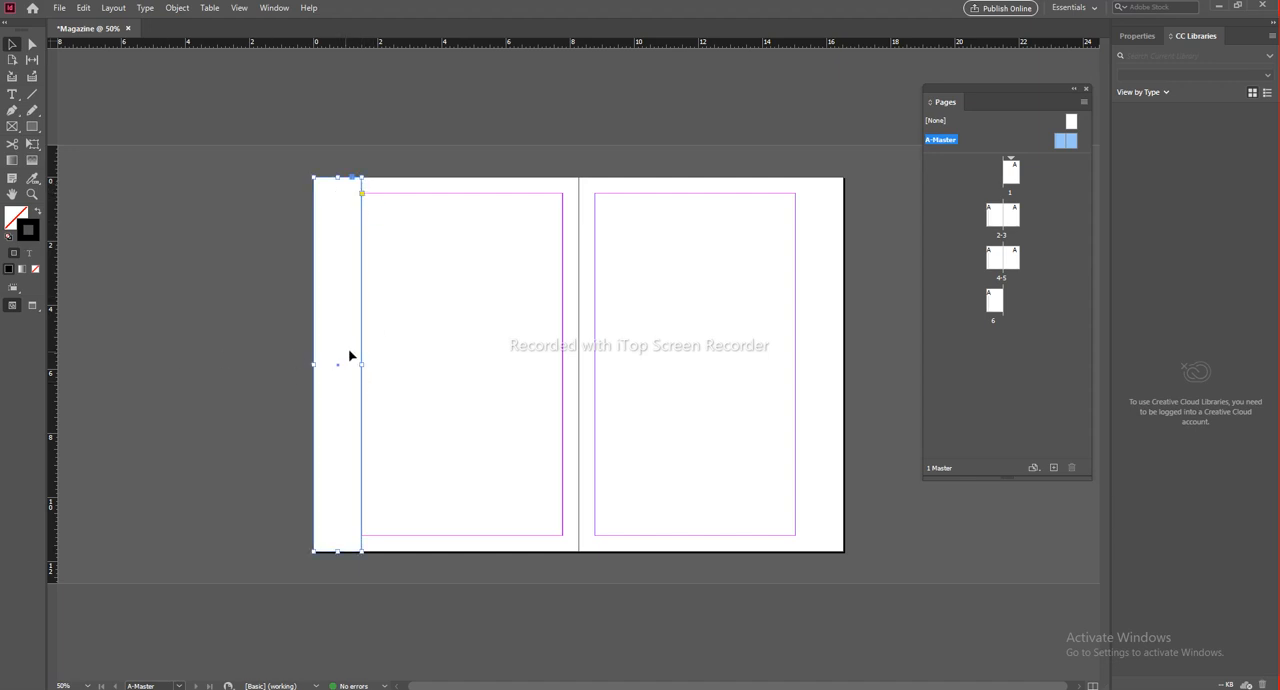
{"action": "key", "text": "shift+x"}
{"action": "left_click", "coordinate": [417, 291]}
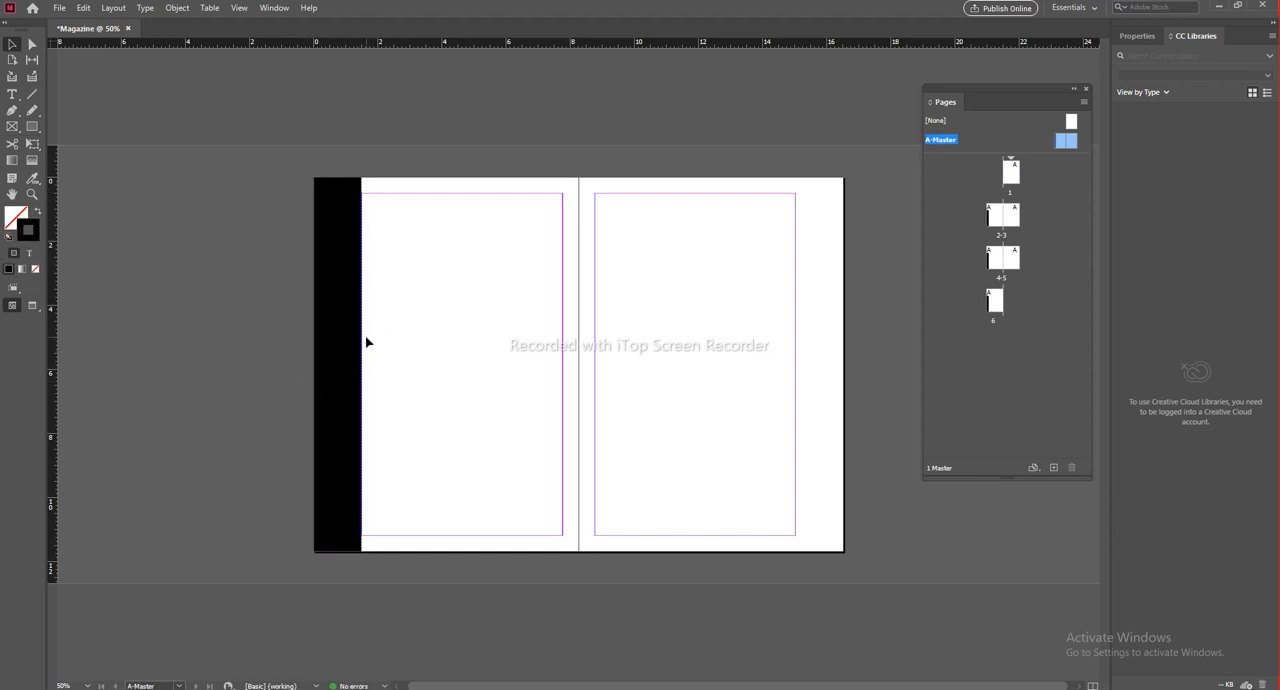
Step: Change the fill colour of the black margin bar on the left master page to green
{"action": "left_click", "coordinate": [351, 270]}
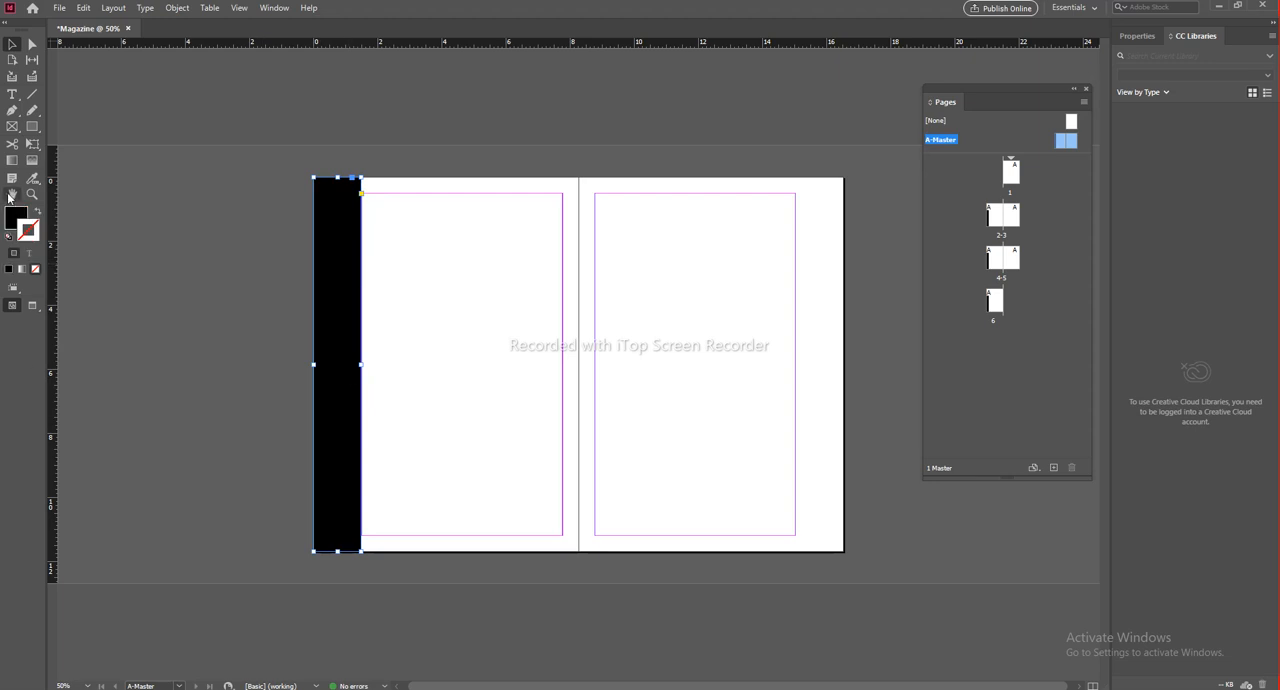
{"action": "left_click", "coordinate": [17, 218]}
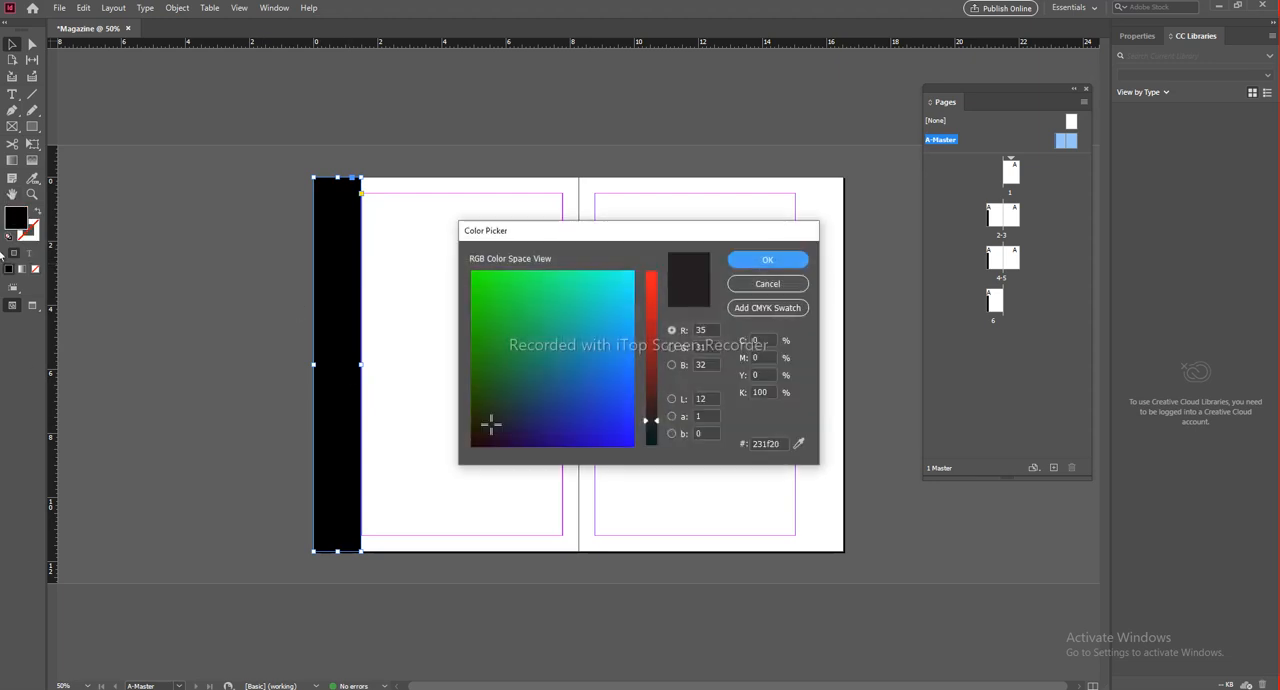
{"action": "mouse_move", "coordinate": [495, 300]}
{"action": "left_mouse_down"}
{"action": "mouse_move", "coordinate": [513, 307]}
{"action": "mouse_move", "coordinate": [511, 349]}
{"action": "mouse_move", "coordinate": [497, 341]}
{"action": "left_mouse_up"}
{"action": "left_click", "coordinate": [768, 260]}
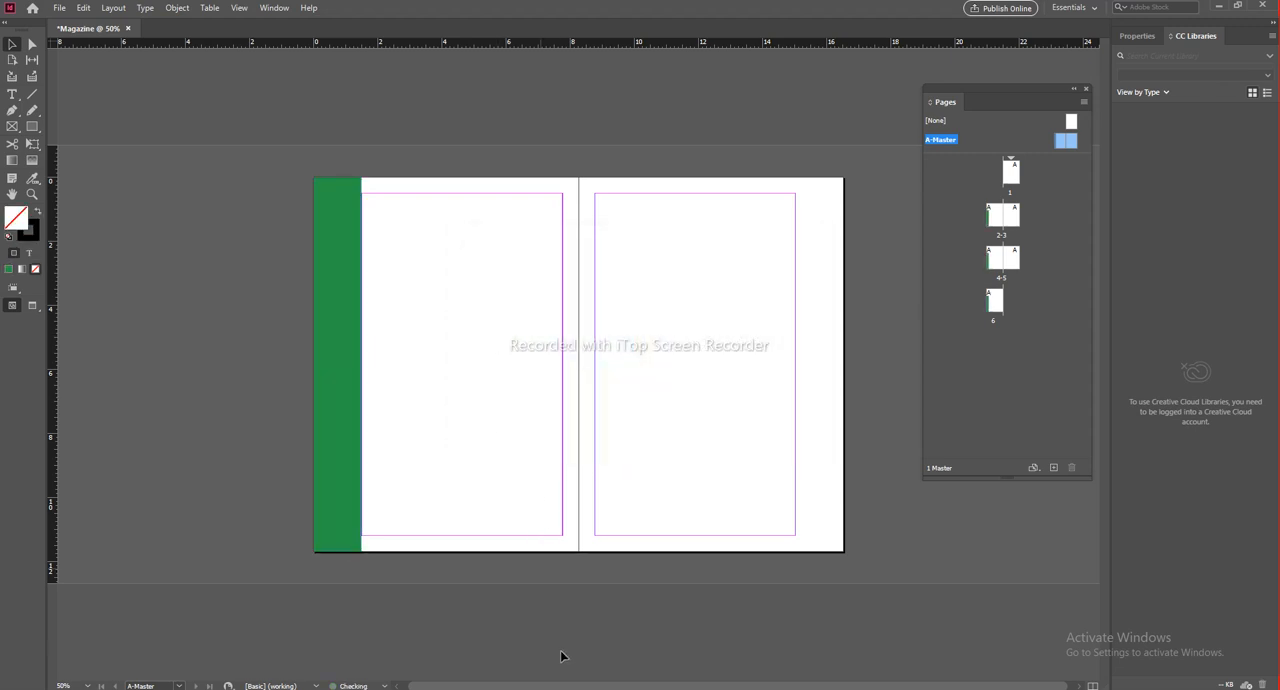
{"action": "left_click_drag", "start_coordinate": [515, 328], "coordinate": [506, 328]}
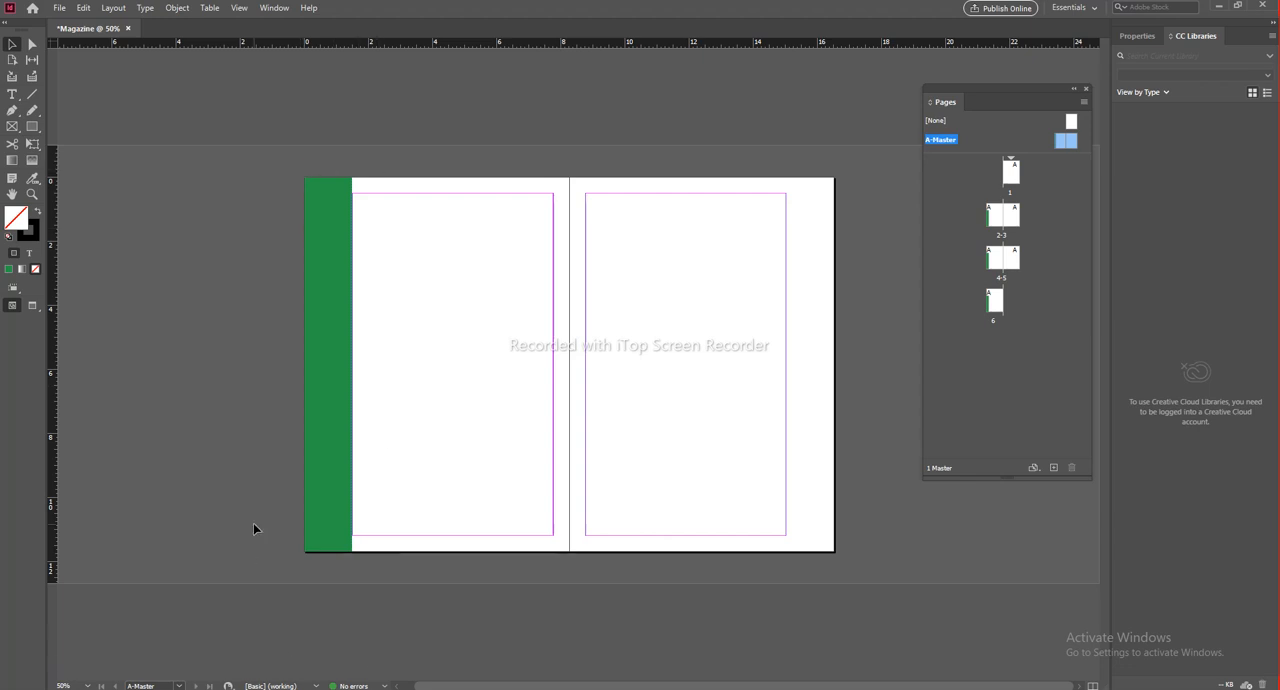
Step: Look through the document pages from page 1 to page 6 to check where the master's green bar appears
{"action": "left_click", "coordinate": [1012, 177]}
{"action": "double_click", "coordinate": [1013, 177]}
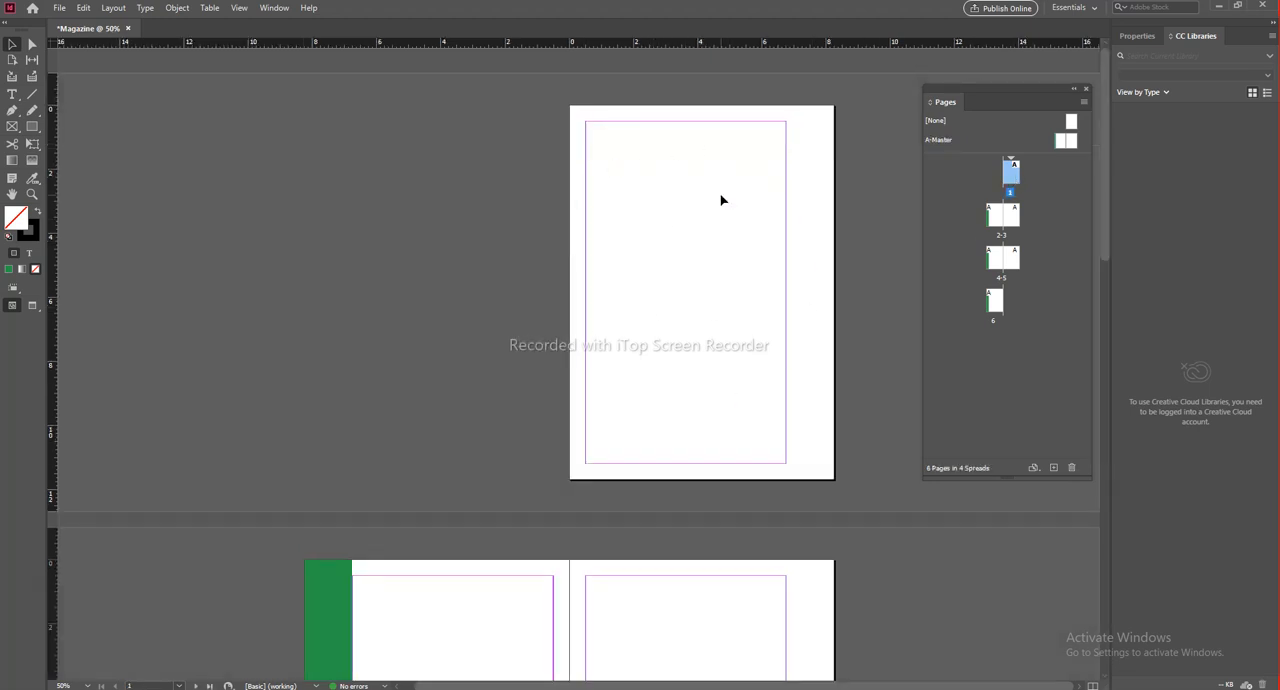
{"action": "scroll", "coordinate": [426, 237], "scroll_direction": "down", "scroll_amount": 10}
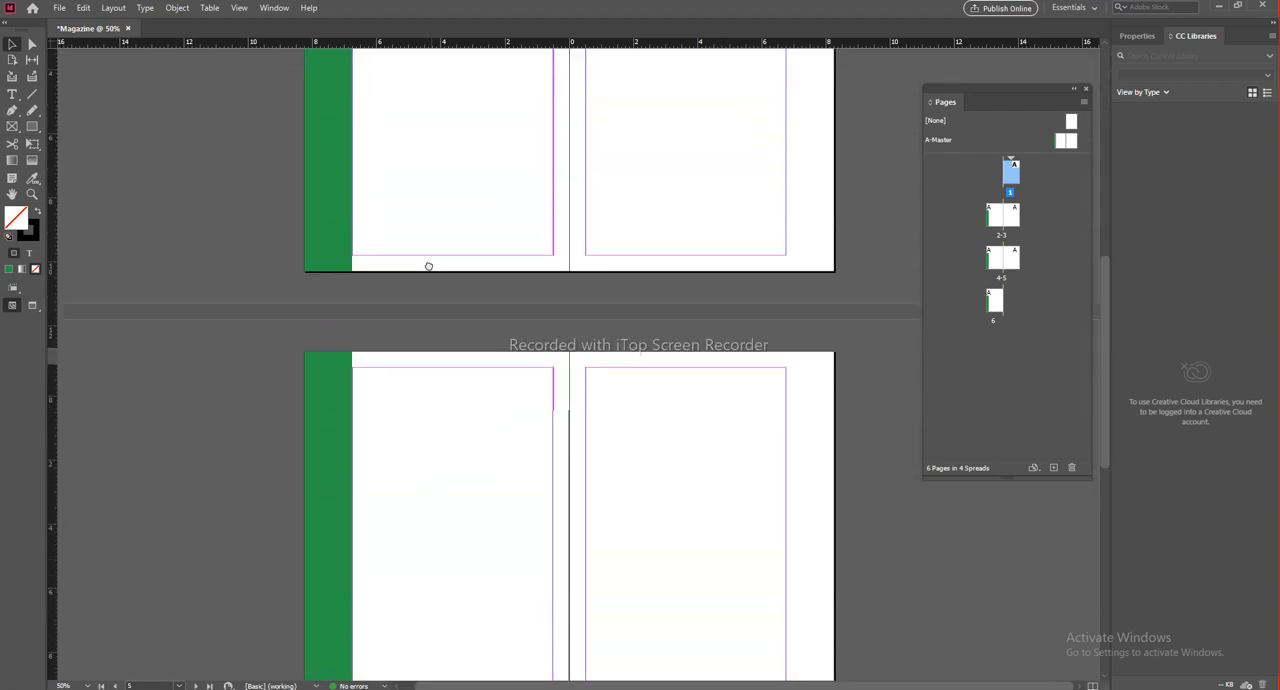
{"action": "scroll", "coordinate": [428, 266], "scroll_direction": "down", "scroll_amount": 5}
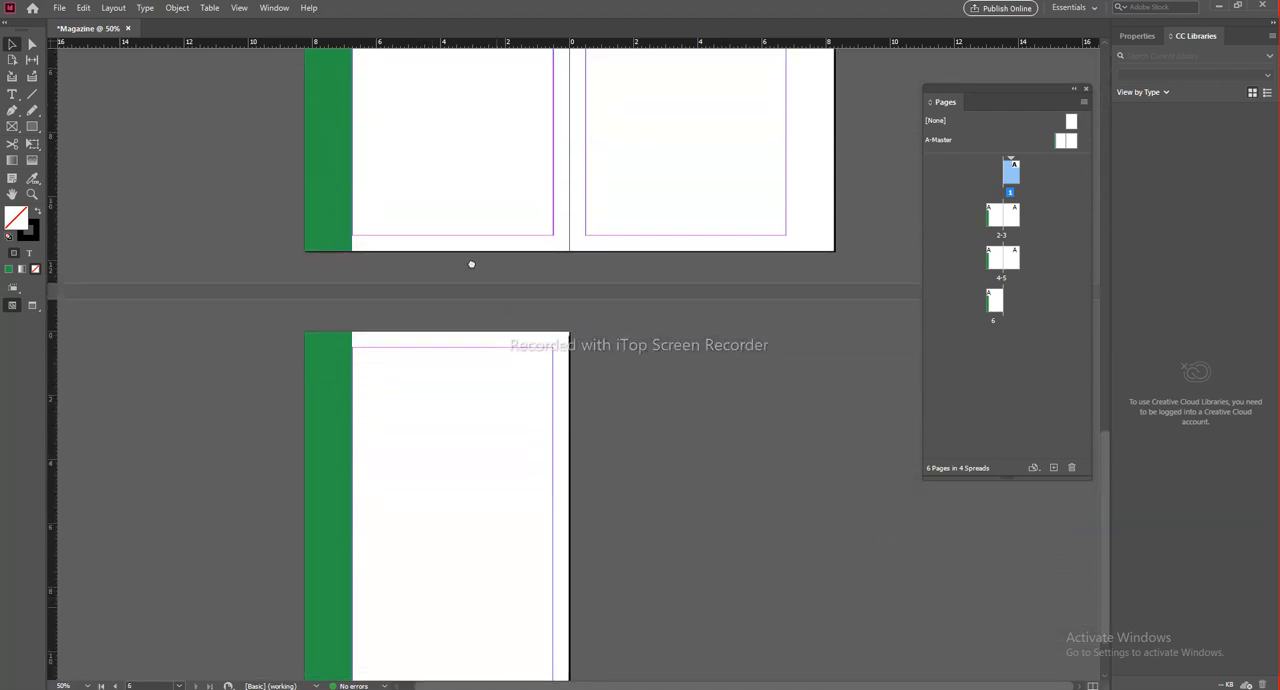
{"action": "scroll", "coordinate": [471, 264], "scroll_direction": "up", "scroll_amount": 10}
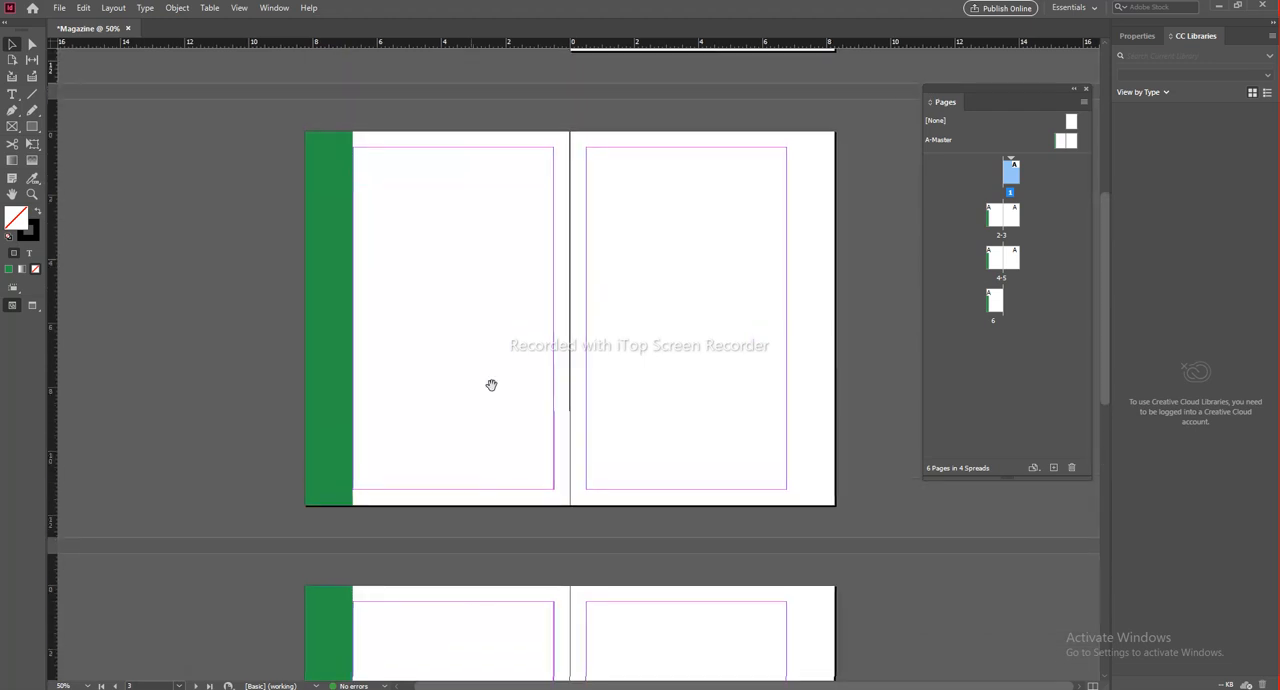
{"action": "left_click_drag", "start_coordinate": [466, 440], "coordinate": [766, 257]}
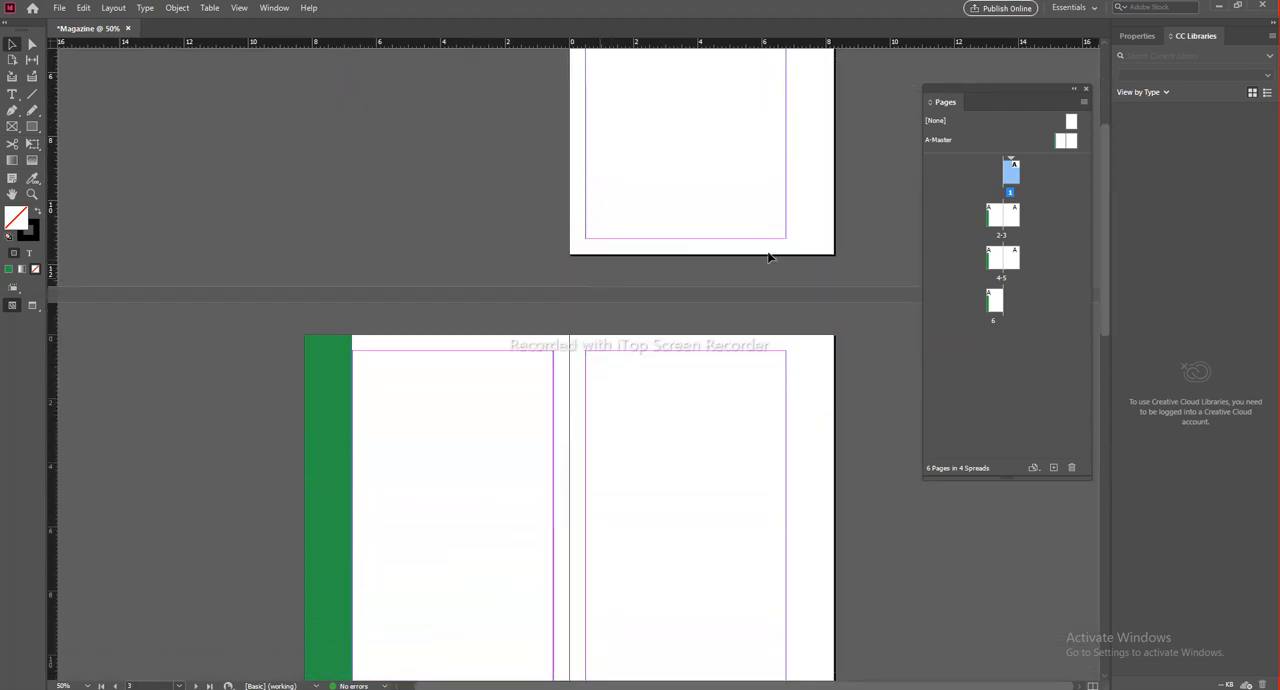
Step: On the A-Master spread, duplicate the green bar onto the right page's outer margin
{"action": "double_click", "coordinate": [942, 140]}
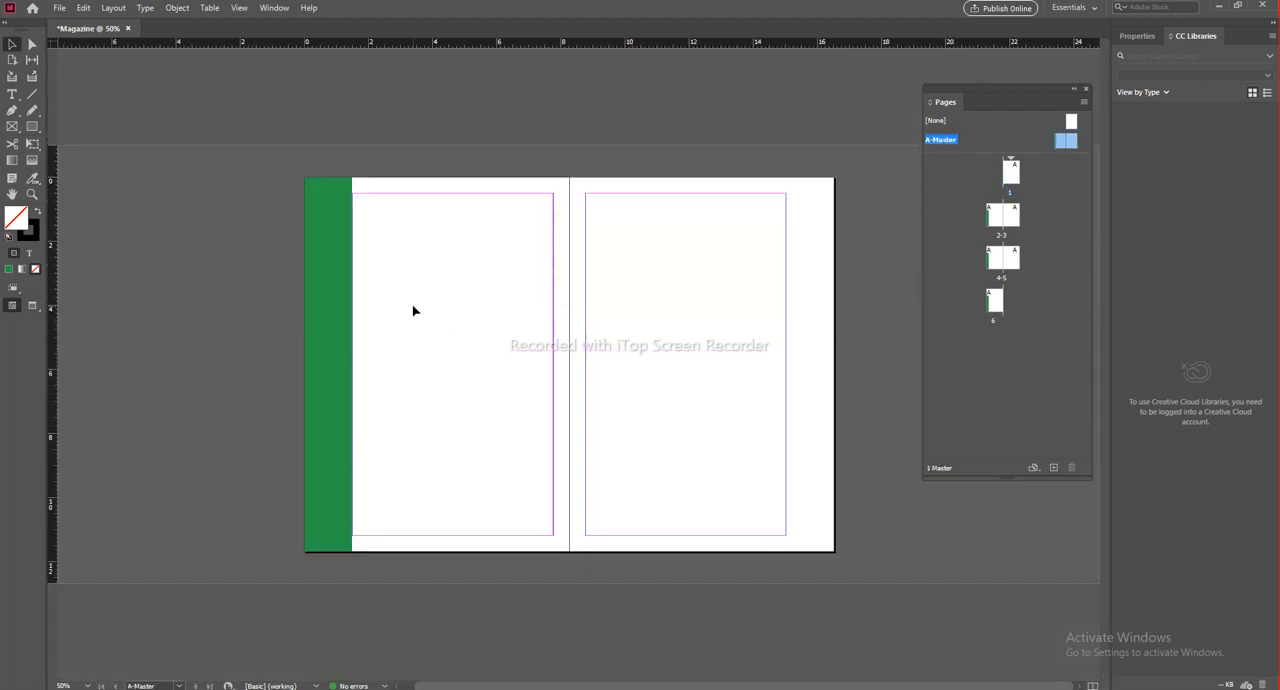
{"action": "left_click", "coordinate": [316, 249]}
{"action": "left_click_drag", "start_coordinate": [585, 295], "coordinate": [806, 249]}
{"action": "left_click", "coordinate": [865, 410]}
{"action": "left_click", "coordinate": [828, 313]}
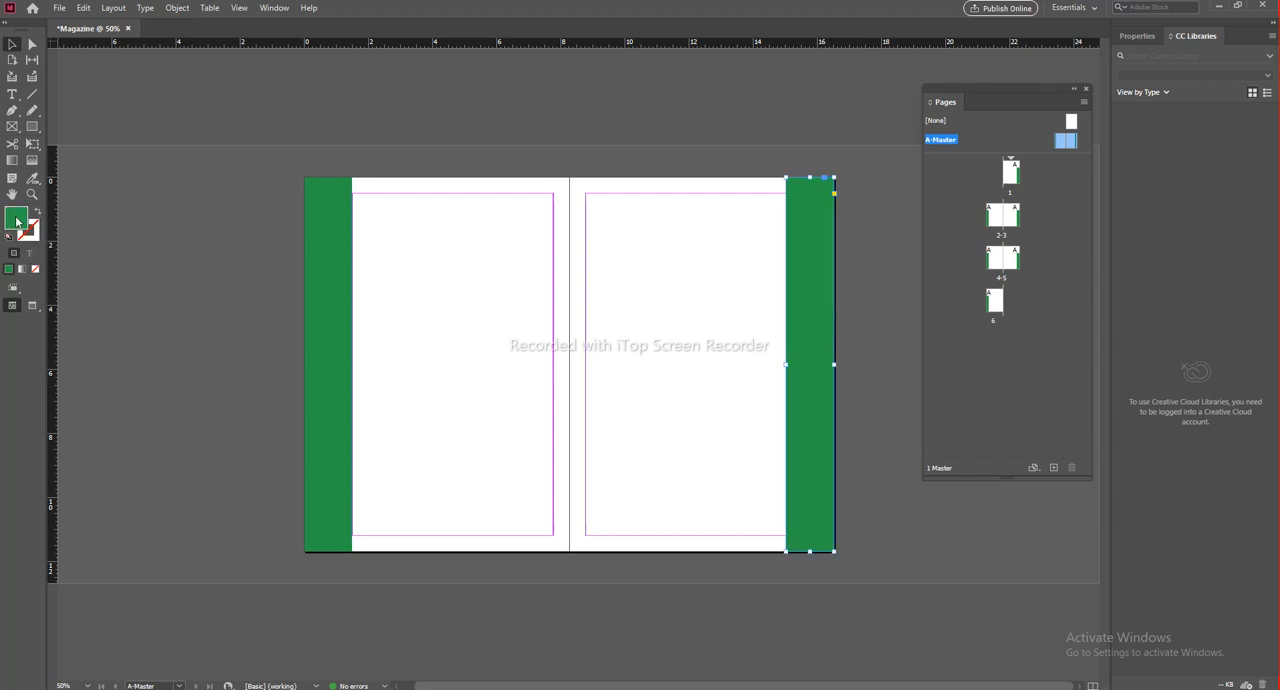
Step: Change the fill of the right master page's margin bar to blue
{"action": "double_click", "coordinate": [16, 222]}
{"action": "left_click", "coordinate": [628, 340]}
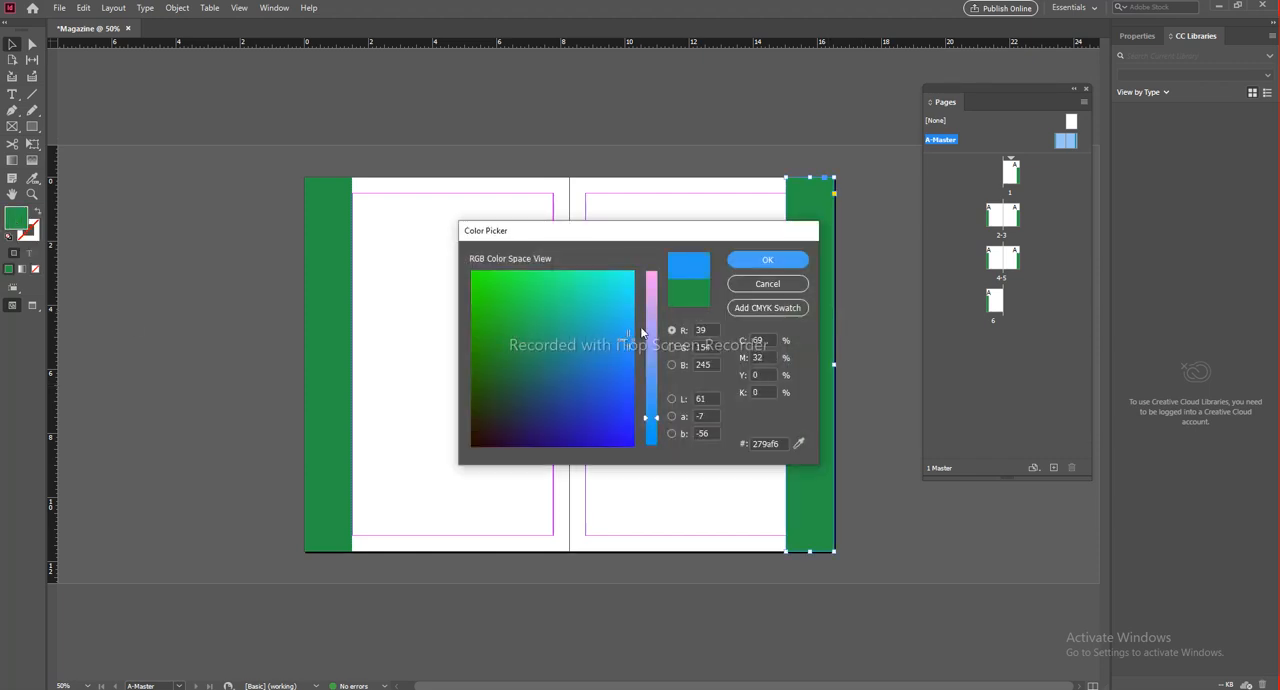
{"action": "left_click", "coordinate": [600, 370]}
{"action": "left_click", "coordinate": [782, 259]}
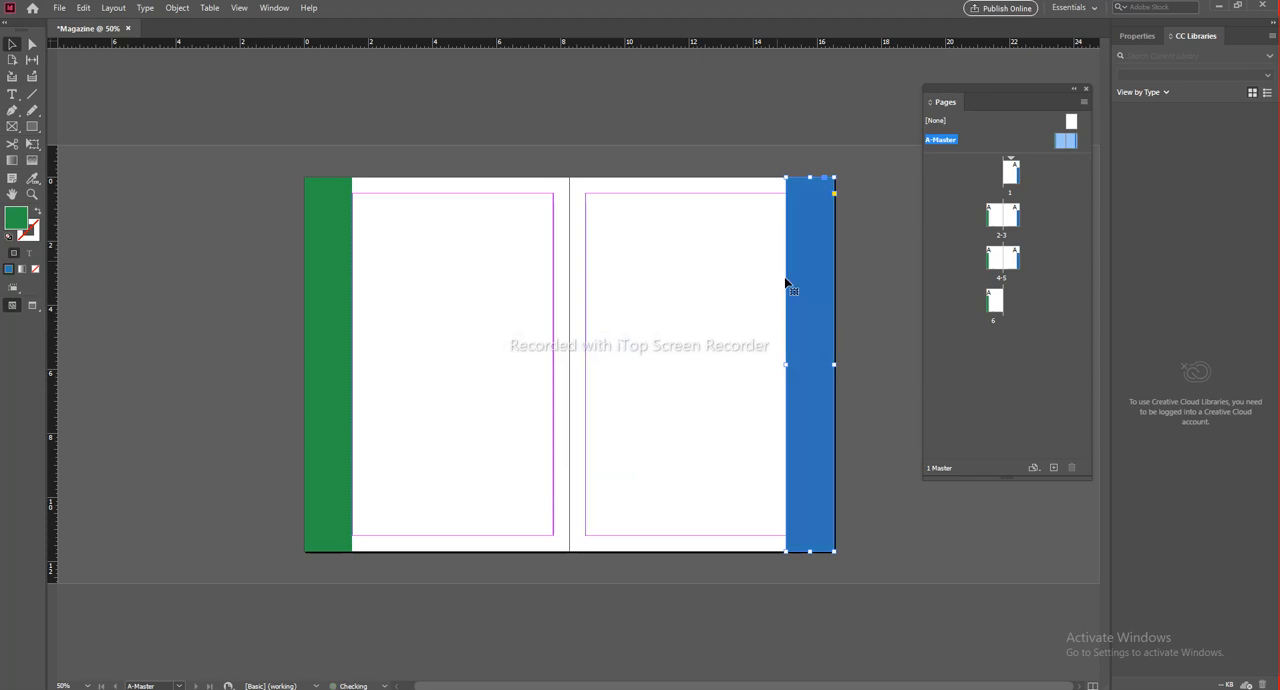
{"action": "left_click", "coordinate": [897, 567]}
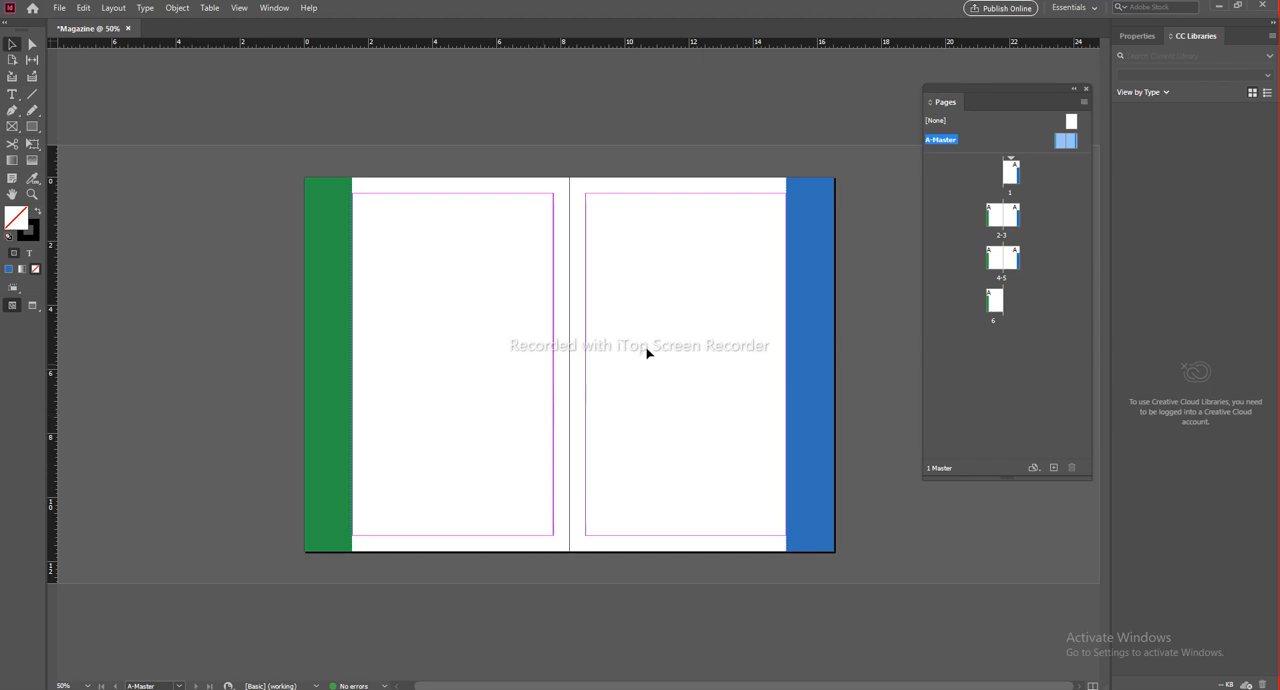
Step: Toggle between preview and normal screen mode to view the A-Master spread with and without margin guides
{"action": "key", "text": "w"}
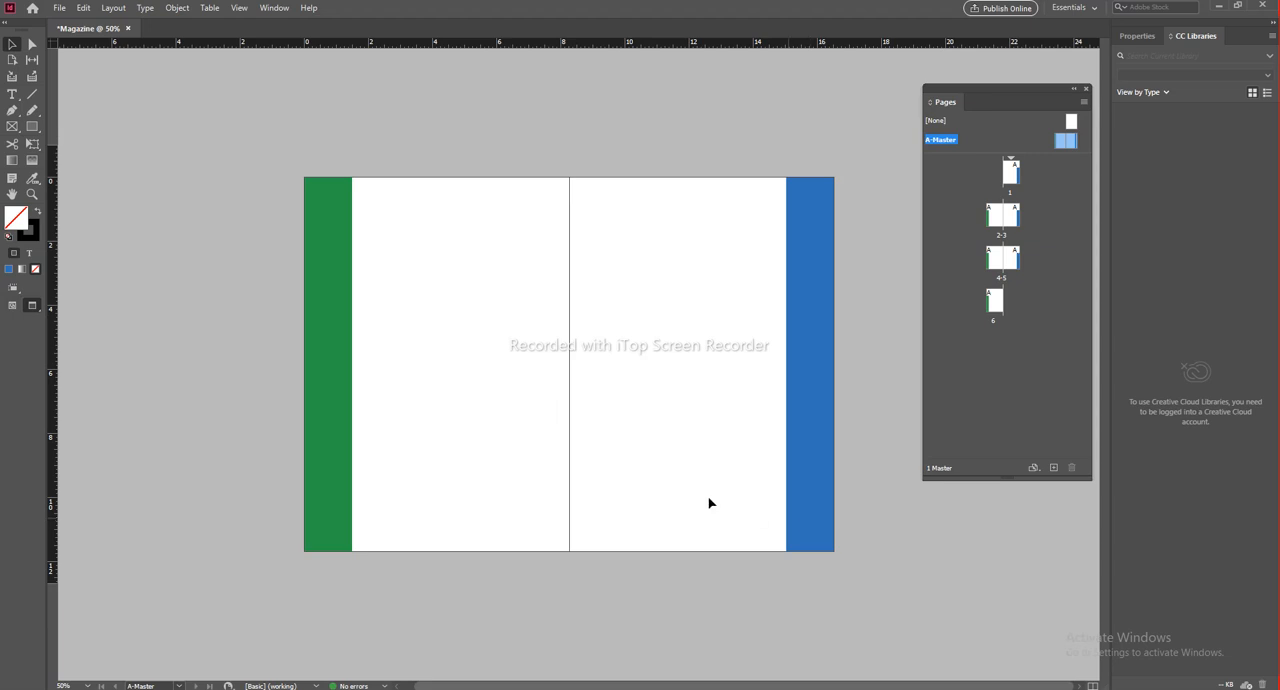
{"action": "key", "text": "w"}
{"action": "key", "text": "w"}
{"action": "key", "text": "w"}
{"action": "key", "text": "w"}
{"action": "key", "text": "w"}
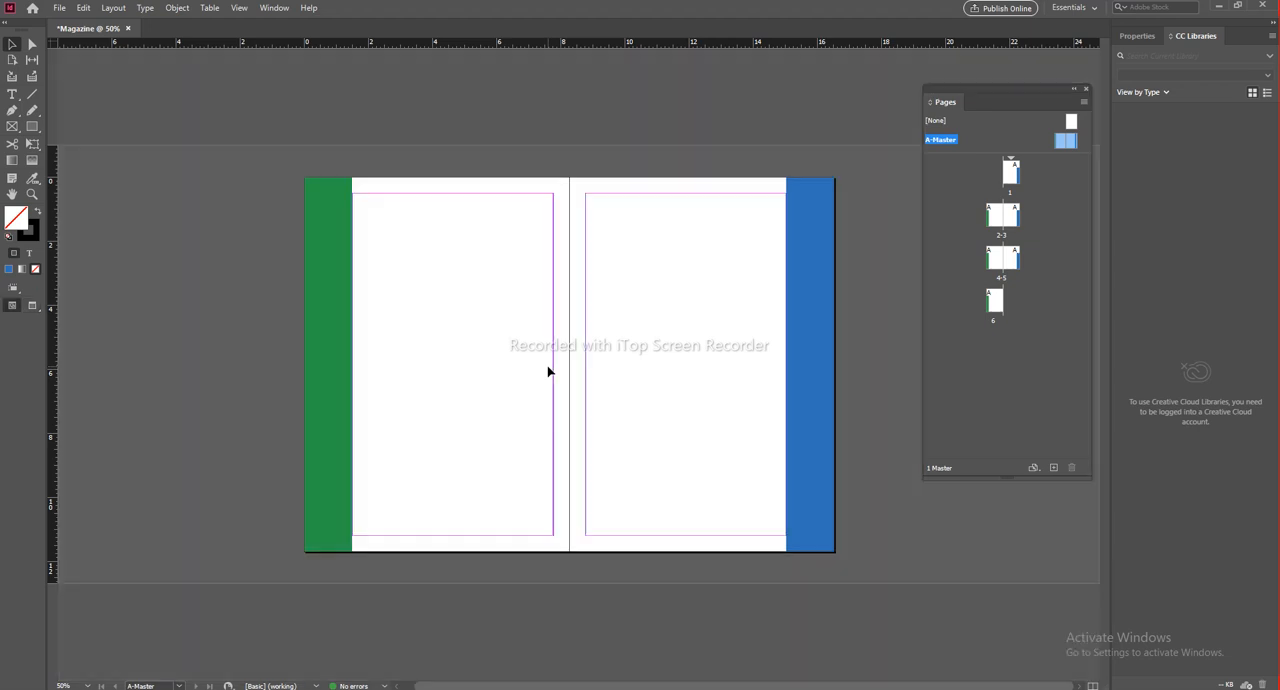
Step: Look through the document spreads to check how the green and blue master bars appear on left and right pages
{"action": "double_click", "coordinate": [1000, 216]}
{"action": "scroll", "coordinate": [723, 534], "scroll_direction": "down", "scroll_amount": 5}
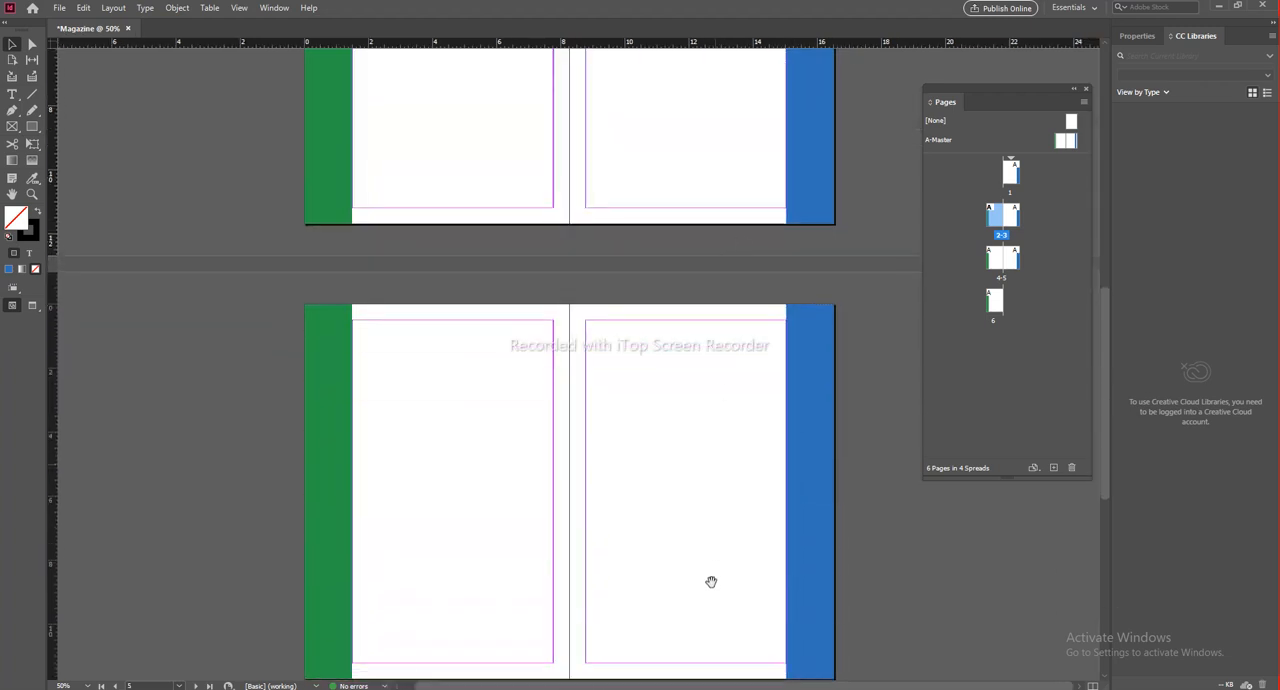
{"action": "scroll", "coordinate": [711, 582], "scroll_direction": "down", "scroll_amount": 5}
{"action": "scroll", "coordinate": [676, 607], "scroll_direction": "up", "scroll_amount": 10}
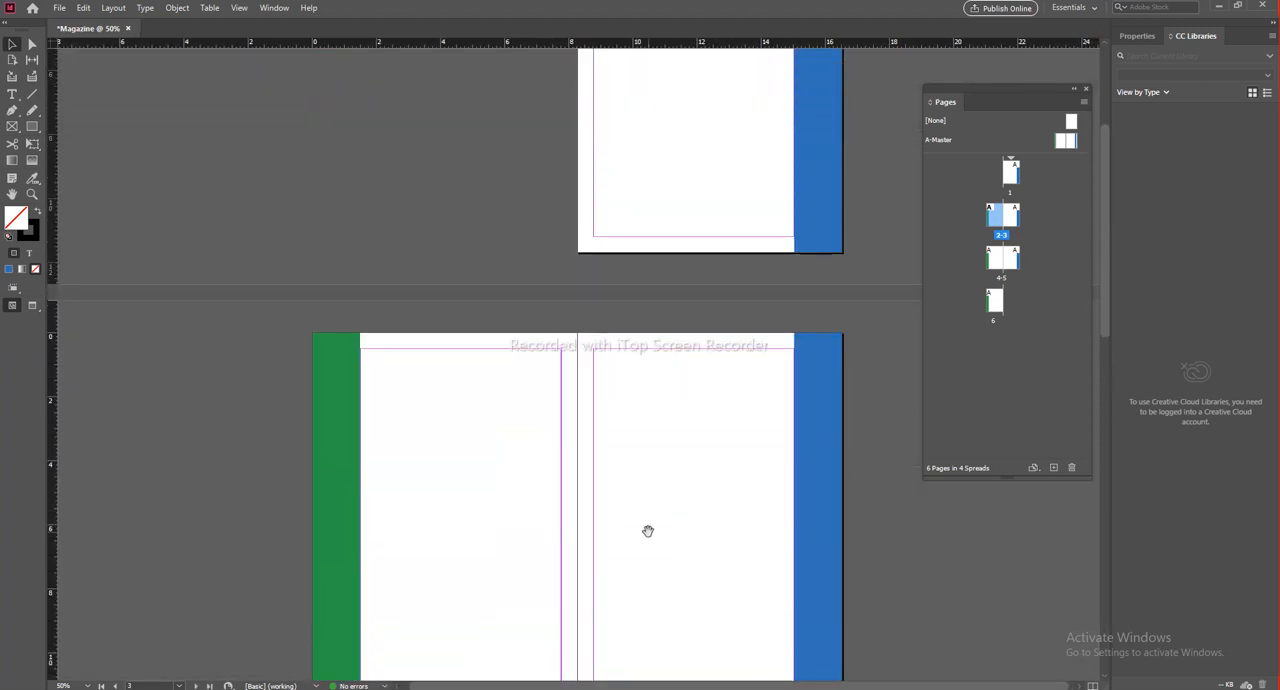
{"action": "left_click_drag", "start_coordinate": [634, 227], "coordinate": [626, 129]}
{"action": "left_click_drag", "start_coordinate": [623, 206], "coordinate": [589, 577]}
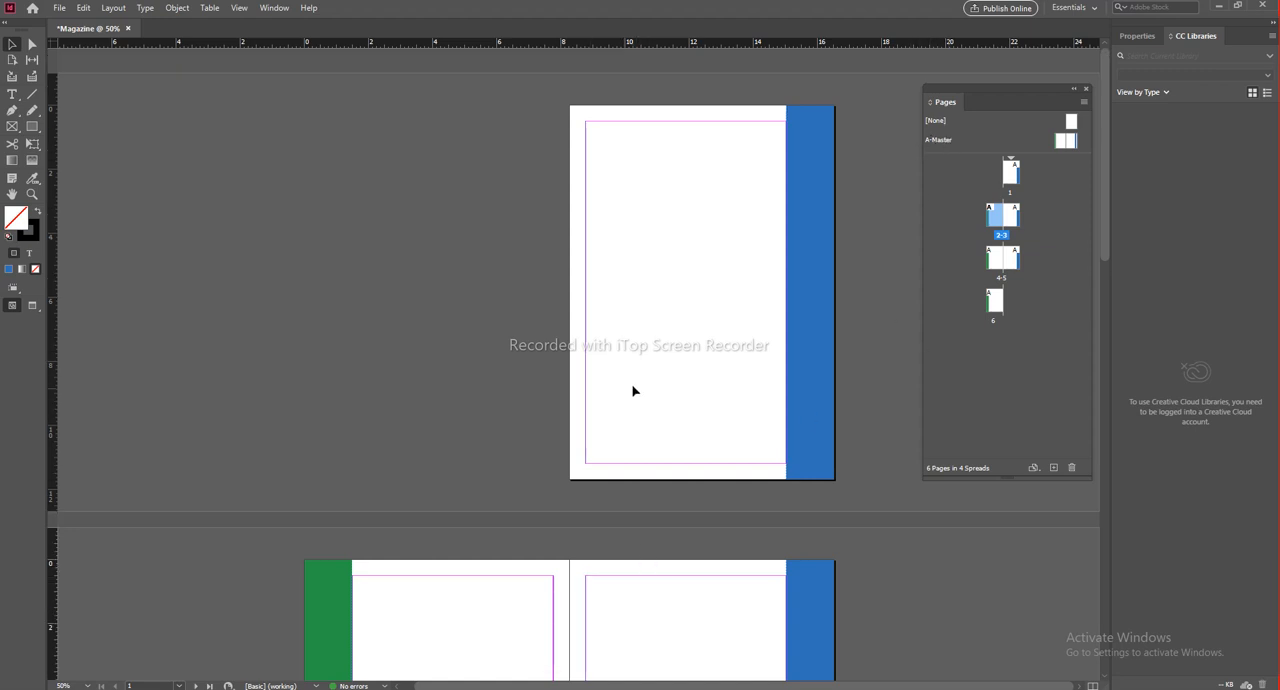
{"action": "left_click_drag", "start_coordinate": [651, 431], "coordinate": [689, 266]}
Step: Delete both the blue and the green margin bars from the A-Master spread
{"action": "double_click", "coordinate": [941, 141]}
{"action": "left_click", "coordinate": [818, 371]}
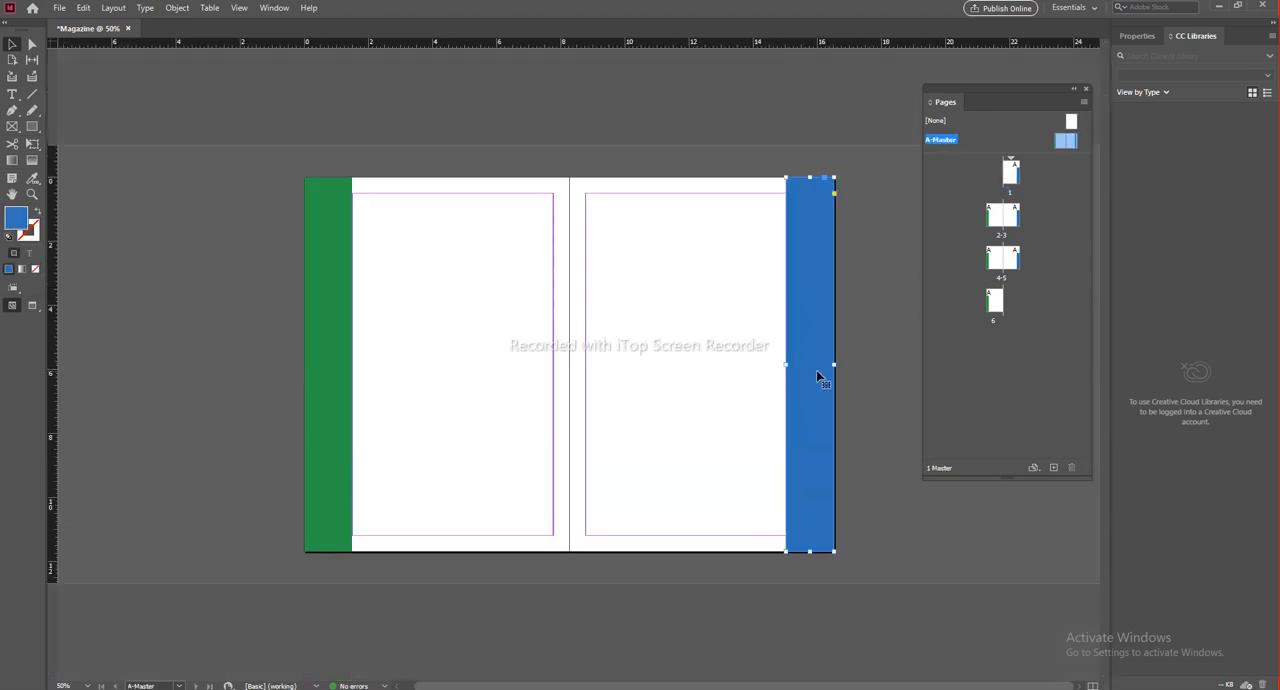
{"action": "key", "text": "Delete"}
{"action": "key", "text": "ctrl+a"}
{"action": "key", "text": "Delete"}
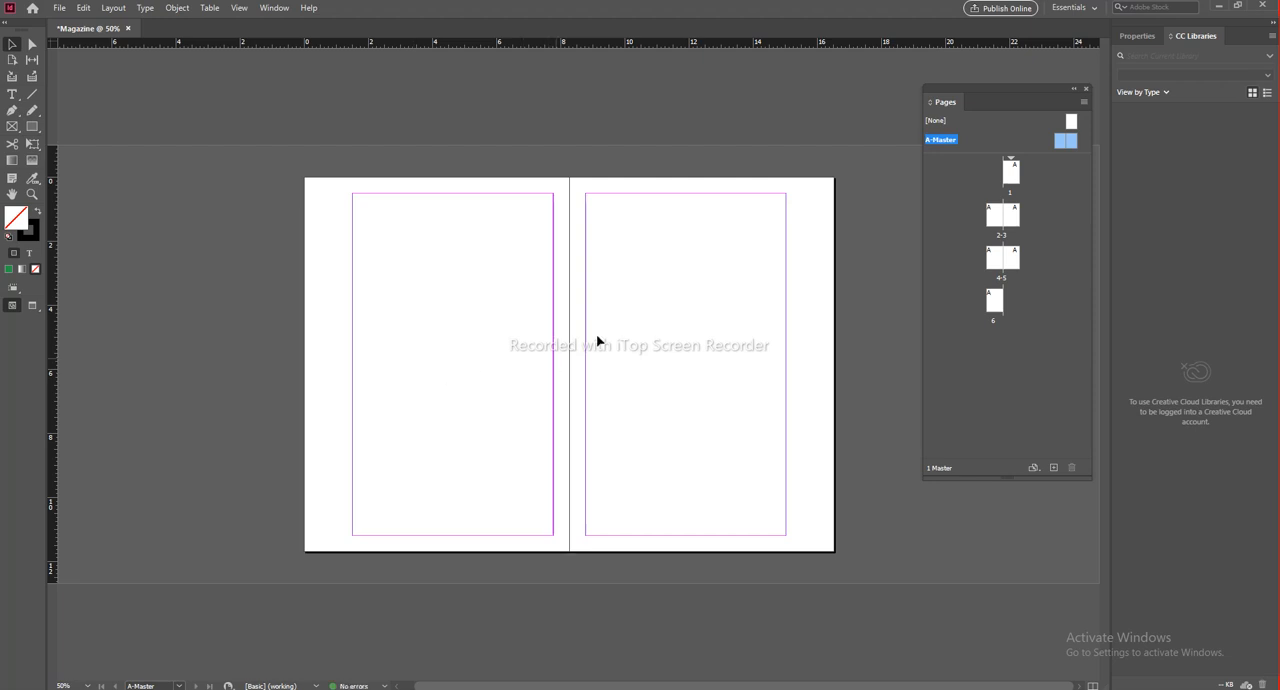
Step: Go to page 1 and check the document pages without the master bars
{"action": "left_click", "coordinate": [1014, 172]}
{"action": "double_click", "coordinate": [1014, 172]}
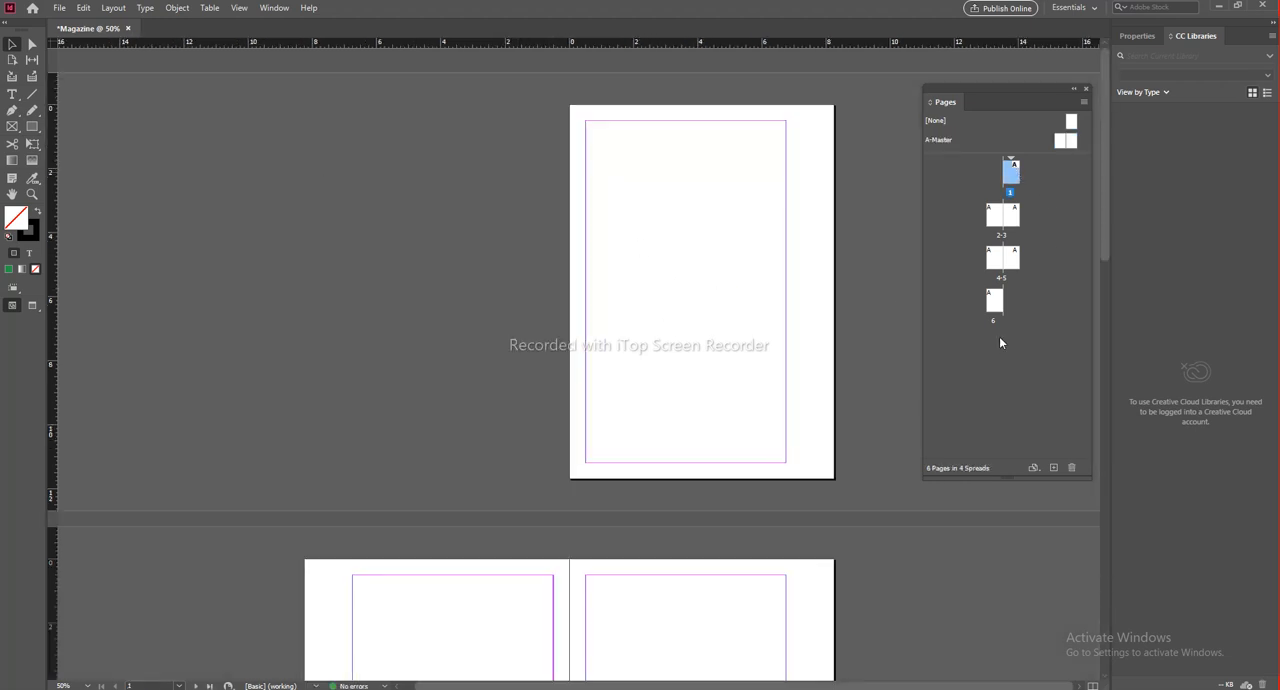
{"action": "left_click_drag", "start_coordinate": [617, 309], "coordinate": [610, 250]}
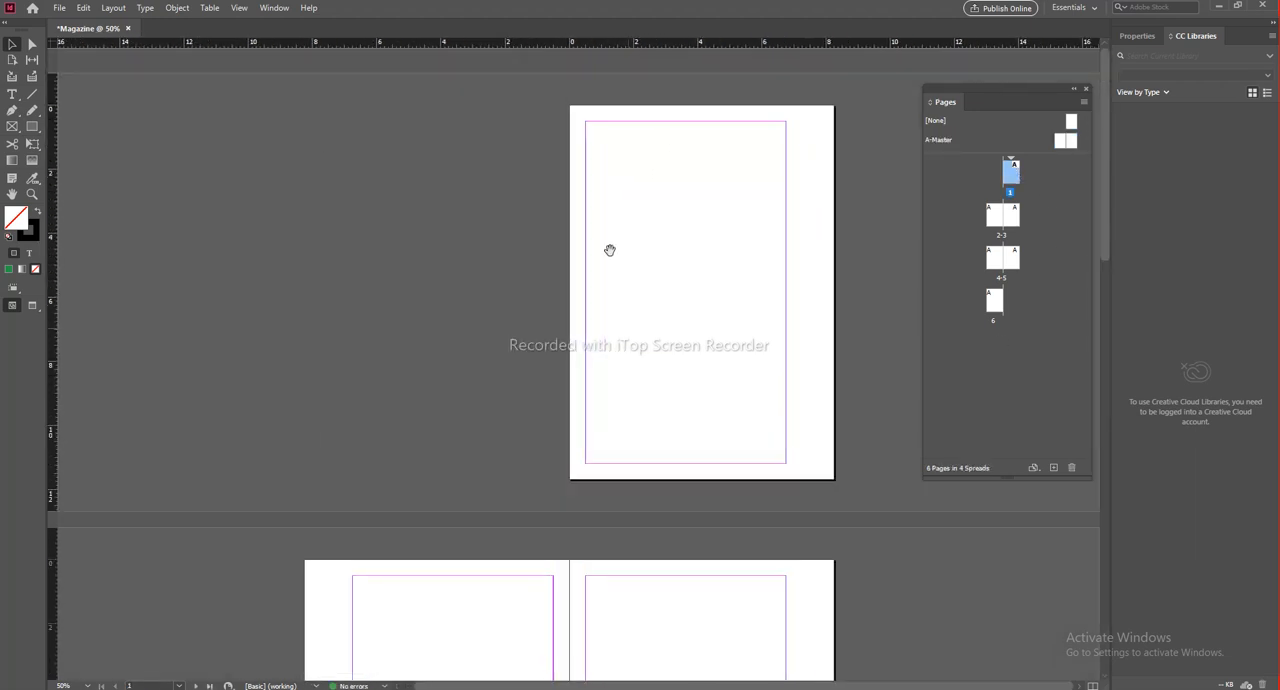
Step: Select pages 2 to 6 together in the page overview and delete them, keeping only page 1
{"action": "left_click", "coordinate": [11, 46]}
{"action": "left_click", "coordinate": [995, 215]}
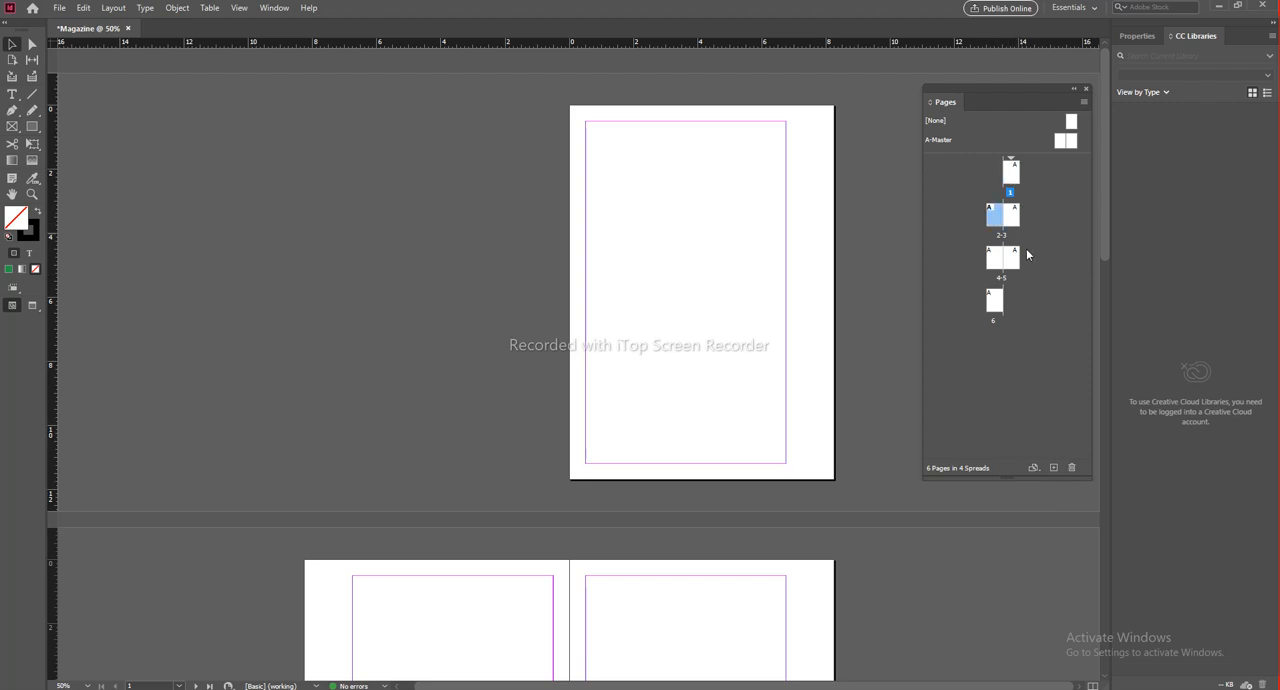
{"action": "left_click", "coordinate": [1014, 218], "text": "shift"}
{"action": "left_click", "coordinate": [998, 263], "text": "shift"}
{"action": "left_click", "coordinate": [1016, 260], "text": "shift"}
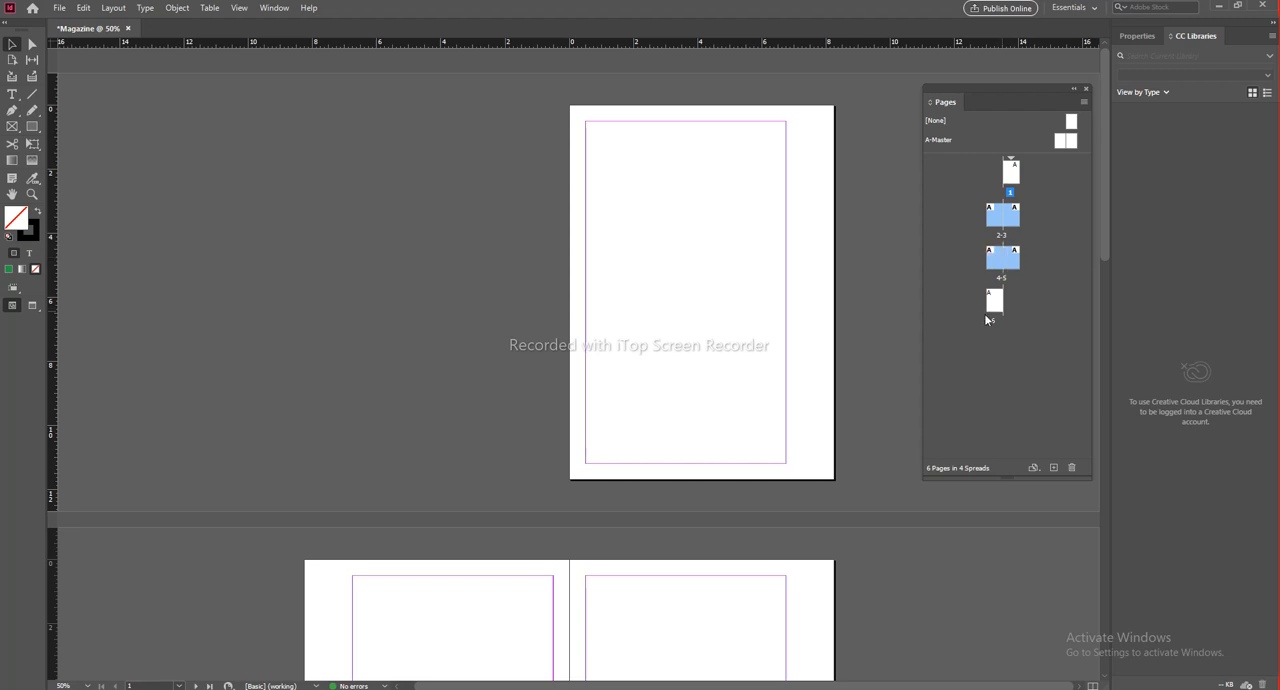
{"action": "left_click", "coordinate": [994, 303], "text": "shift"}
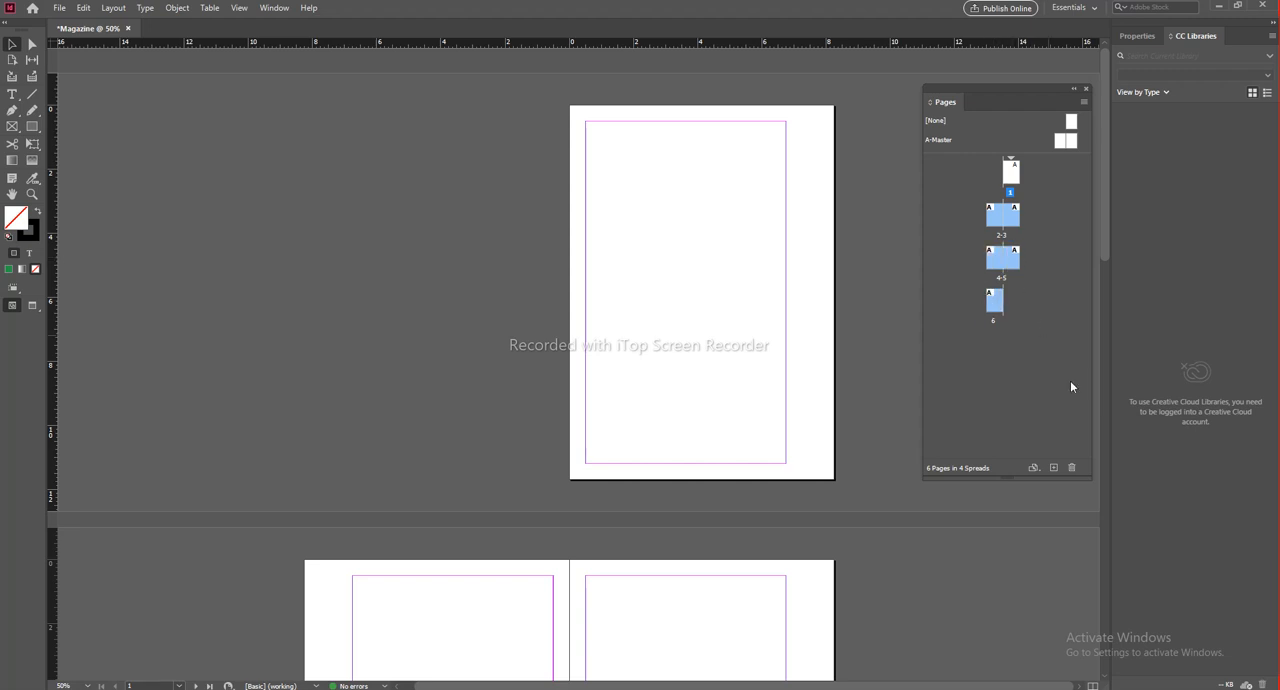
{"action": "left_click", "coordinate": [1072, 469]}
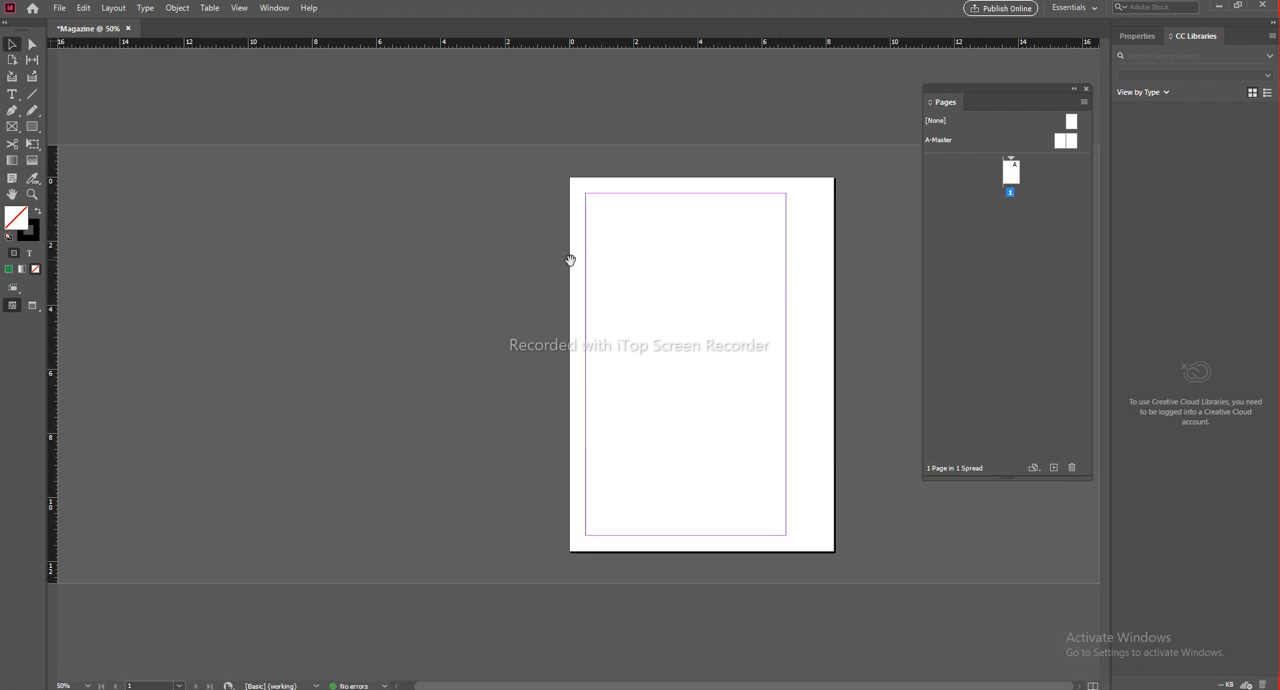
Step: Open the A-Master spread to check its empty pages and return to document page 1
{"action": "scroll", "coordinate": [695, 280], "scroll_direction": "up", "scroll_amount": 2}
{"action": "scroll", "coordinate": [697, 288], "scroll_direction": "down", "scroll_amount": 1}
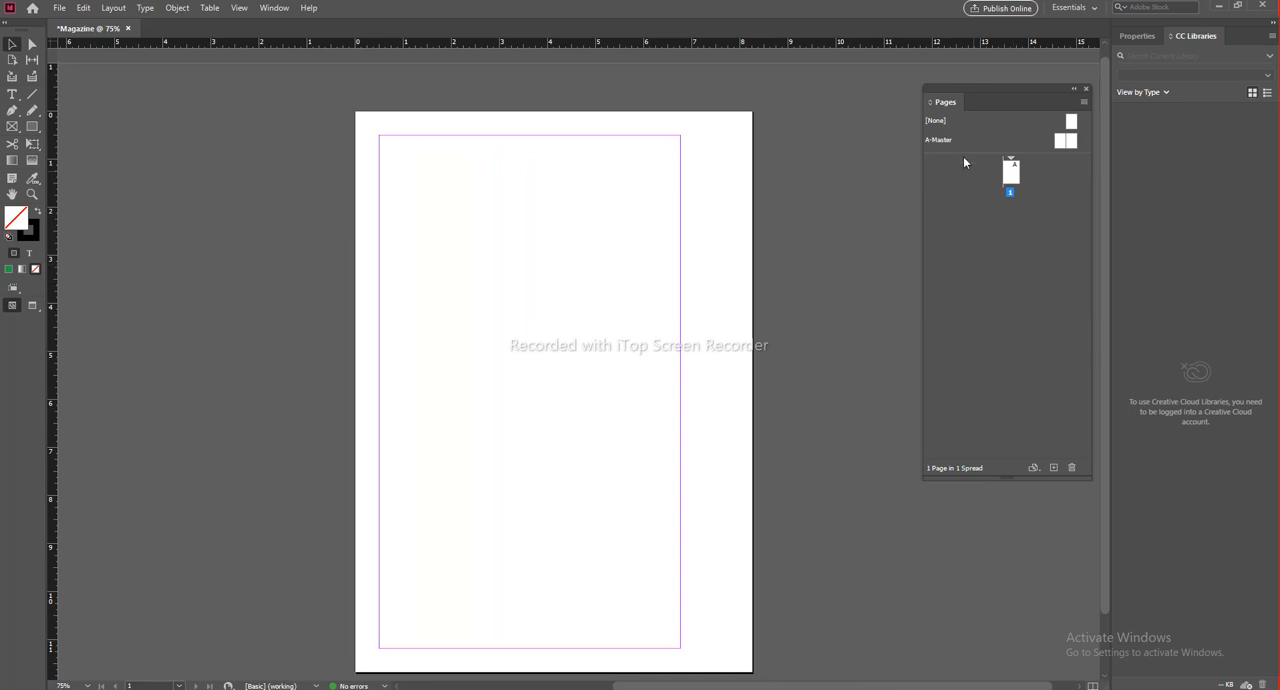
{"action": "left_click", "coordinate": [1066, 141]}
{"action": "scroll", "coordinate": [602, 380], "scroll_direction": "down", "scroll_amount": 2}
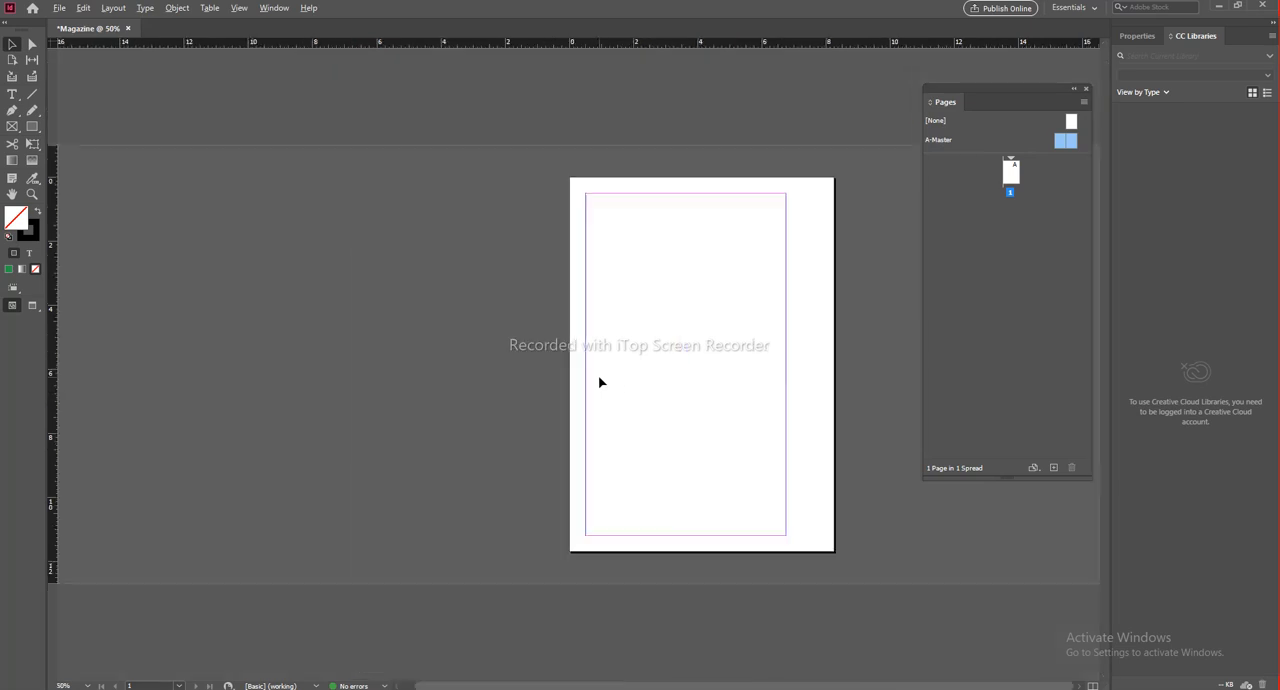
{"action": "scroll", "coordinate": [650, 362], "scroll_direction": "up", "scroll_amount": 2}
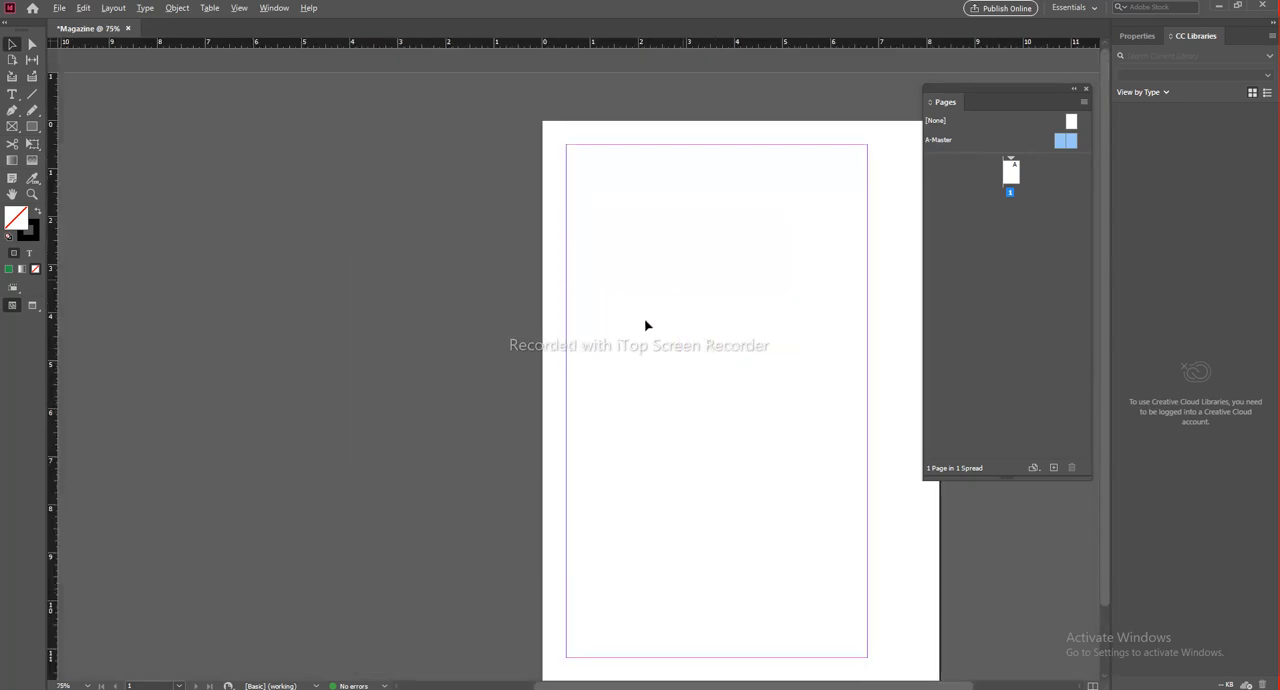
{"action": "double_click", "coordinate": [946, 142]}
{"action": "scroll", "coordinate": [576, 310], "scroll_direction": "down", "scroll_amount": 1}
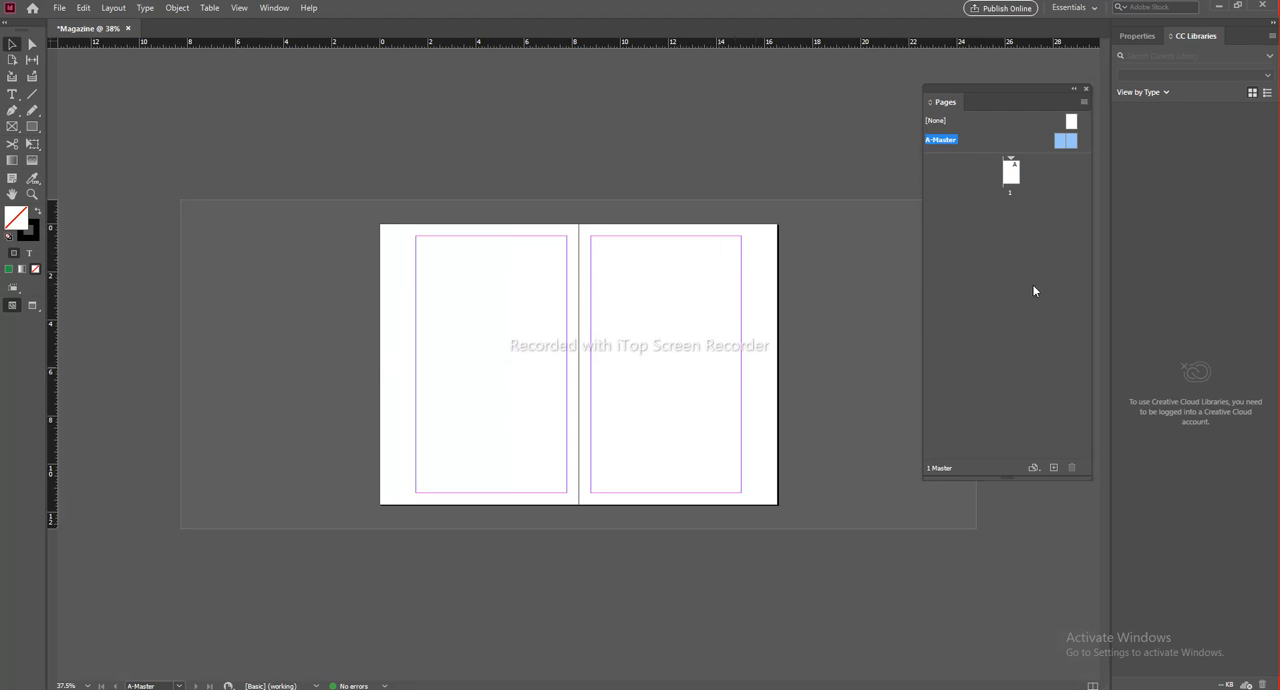
{"action": "double_click", "coordinate": [1017, 178]}
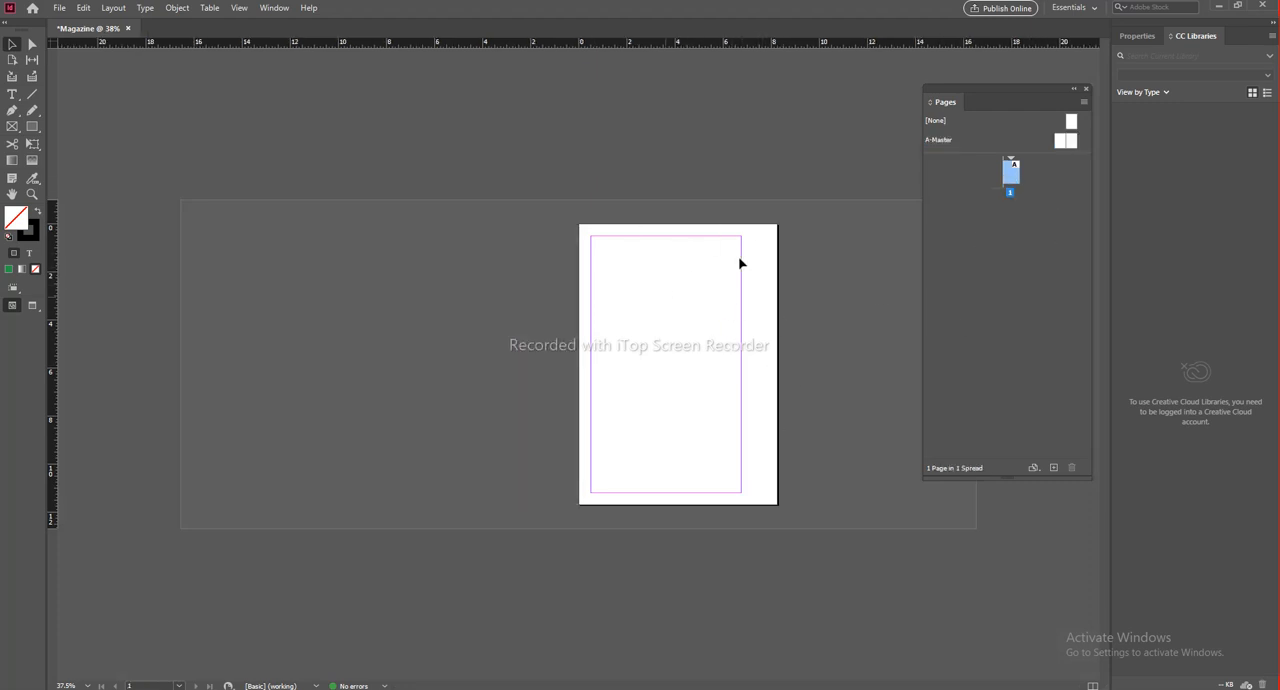
Step: Draw a text frame about 5.16 in wide and 9.76 in high inside page 1's margins and nudge it slightly up and left
{"action": "key", "text": "ctrl+equal"}
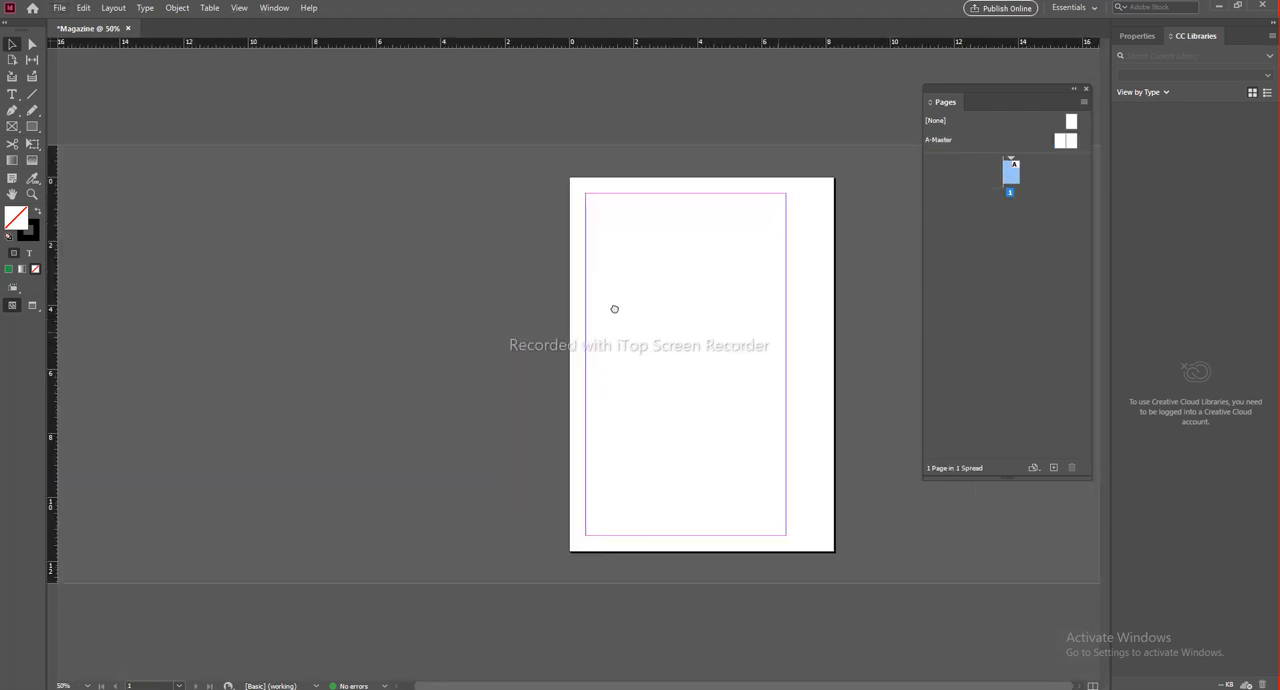
{"action": "scroll", "coordinate": [697, 318], "scroll_direction": "up", "scroll_amount": 1}
{"action": "left_click_drag", "start_coordinate": [812, 351], "coordinate": [698, 306]}
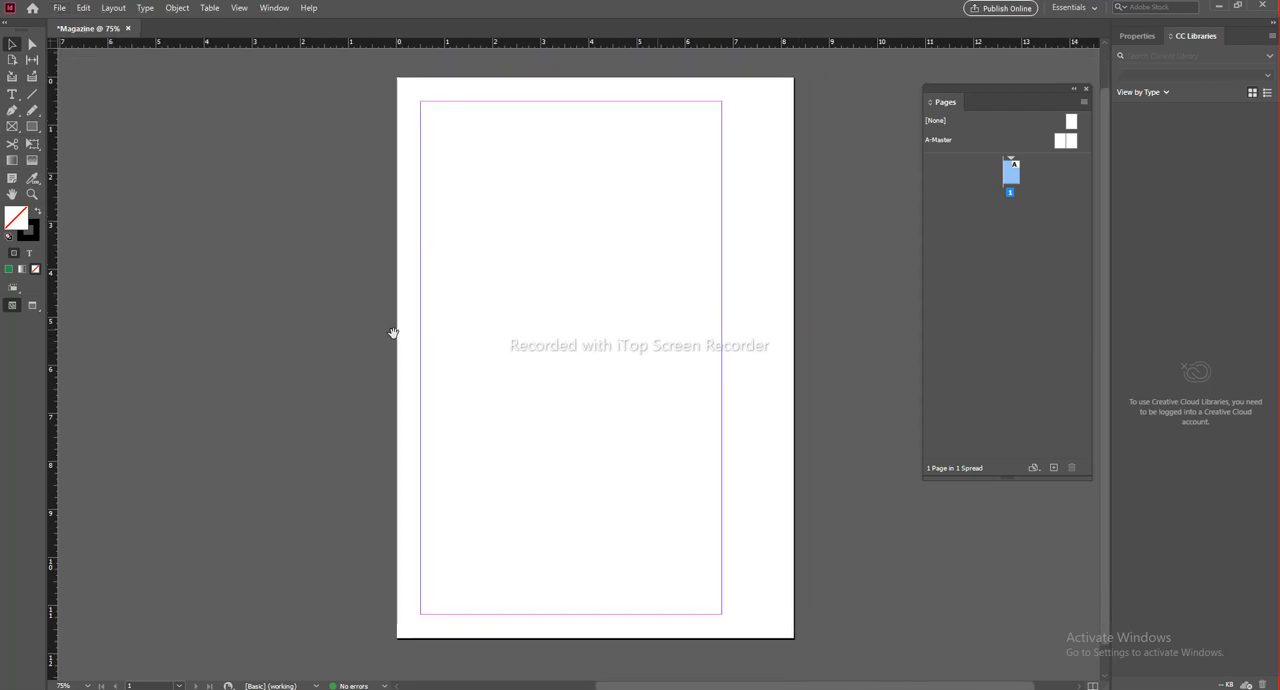
{"action": "left_click", "coordinate": [14, 94]}
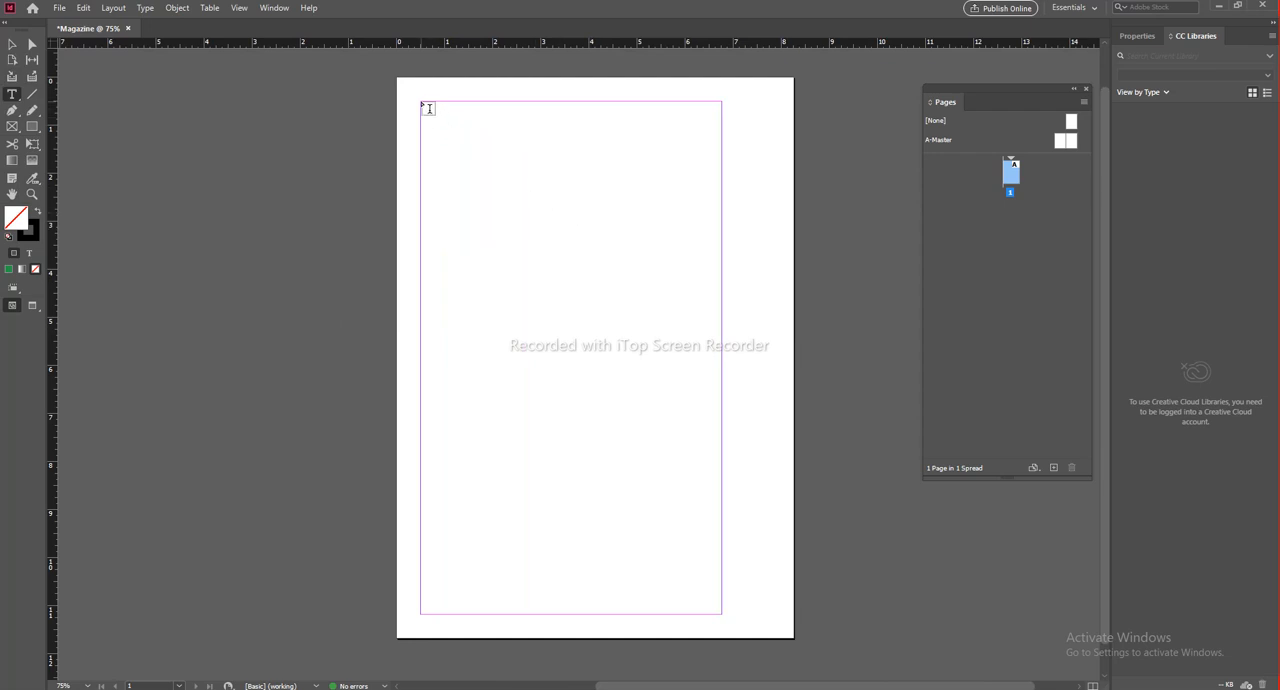
{"action": "left_click_drag", "start_coordinate": [443, 127], "coordinate": [691, 597]}
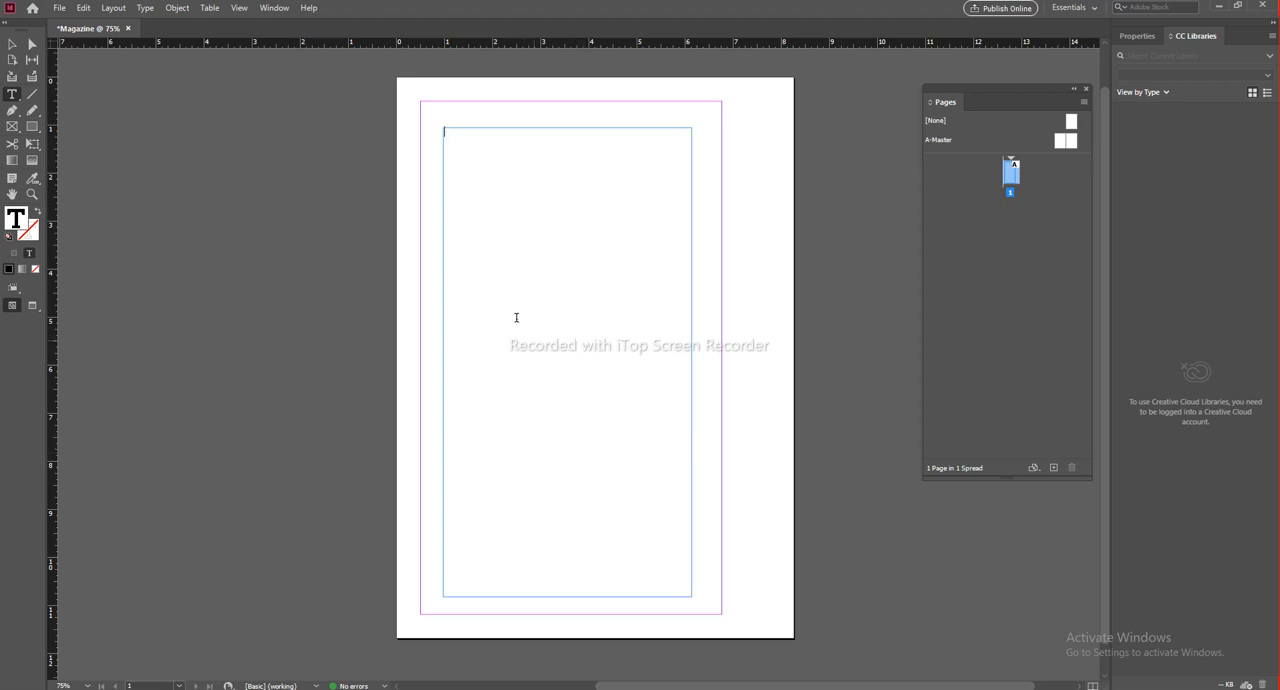
{"action": "left_click", "coordinate": [12, 44]}
{"action": "left_click", "coordinate": [163, 203]}
{"action": "mouse_move", "coordinate": [538, 133]}
{"action": "left_mouse_down"}
{"action": "mouse_move", "coordinate": [586, 234]}
{"action": "mouse_move", "coordinate": [543, 114]}
{"action": "mouse_move", "coordinate": [533, 129]}
{"action": "left_mouse_up"}
{"action": "left_click", "coordinate": [795, 248]}
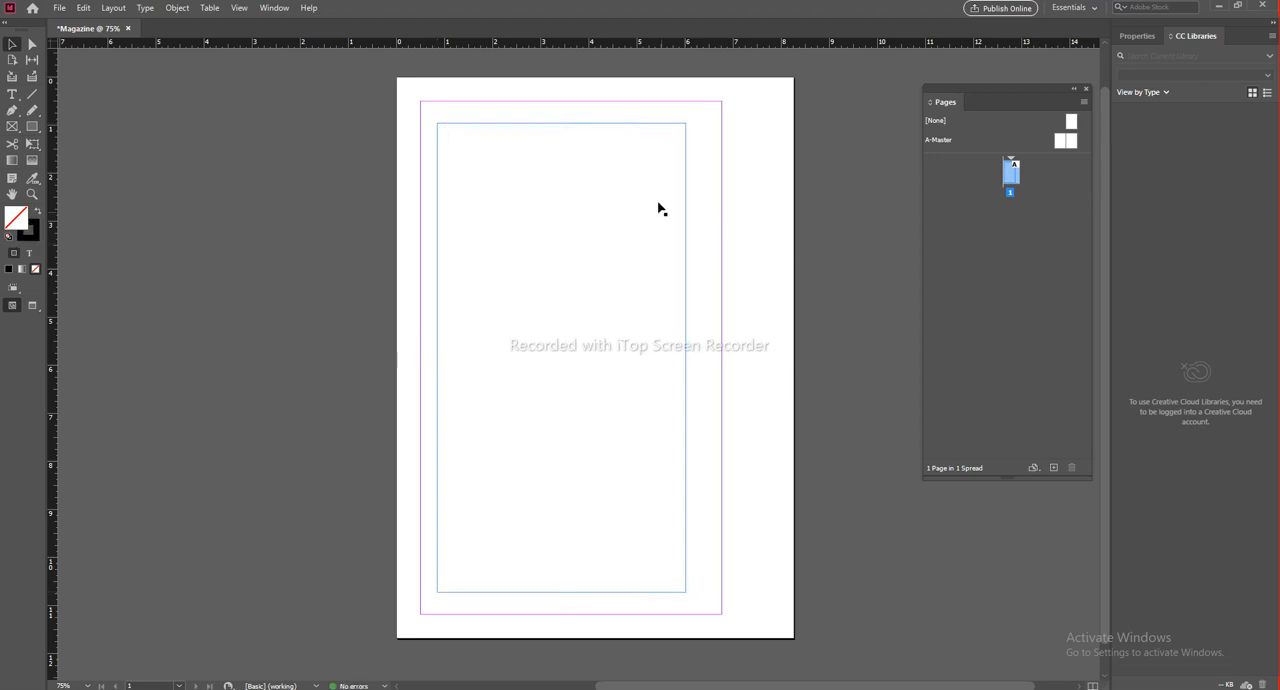
Step: Fill the empty text frame on page 1 with placeholder text and inspect it up close
{"action": "left_click", "coordinate": [689, 210]}
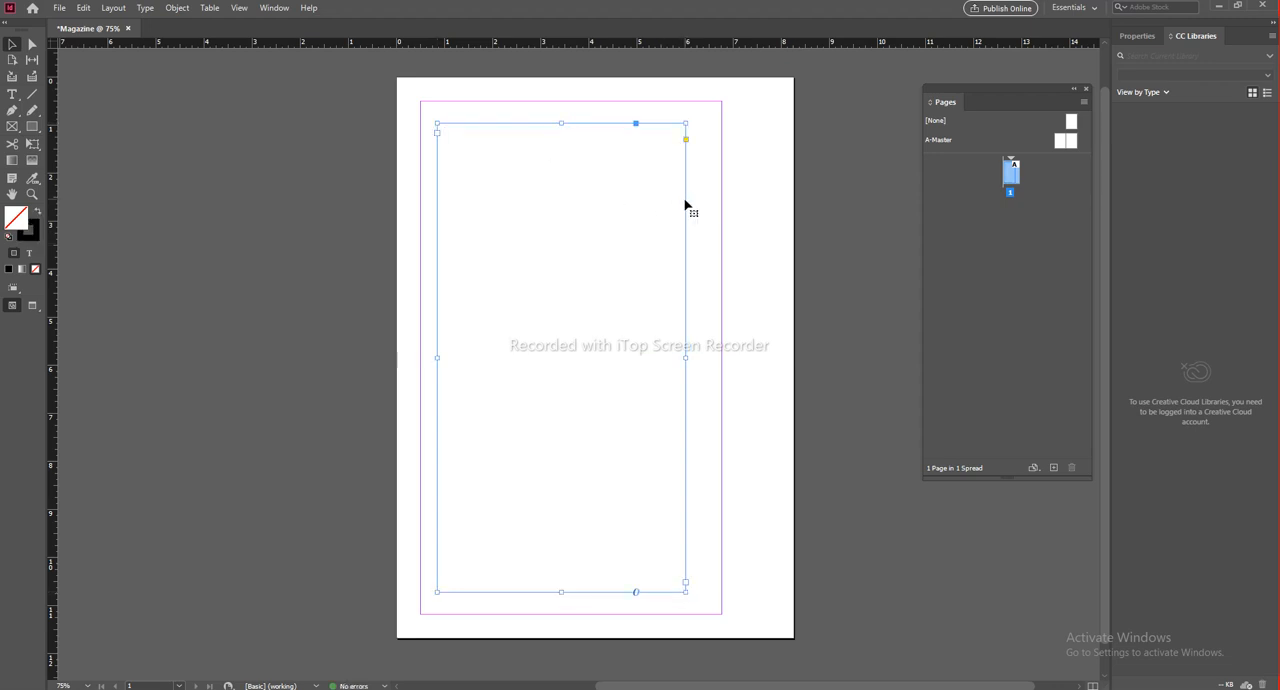
{"action": "left_click", "coordinate": [1137, 37]}
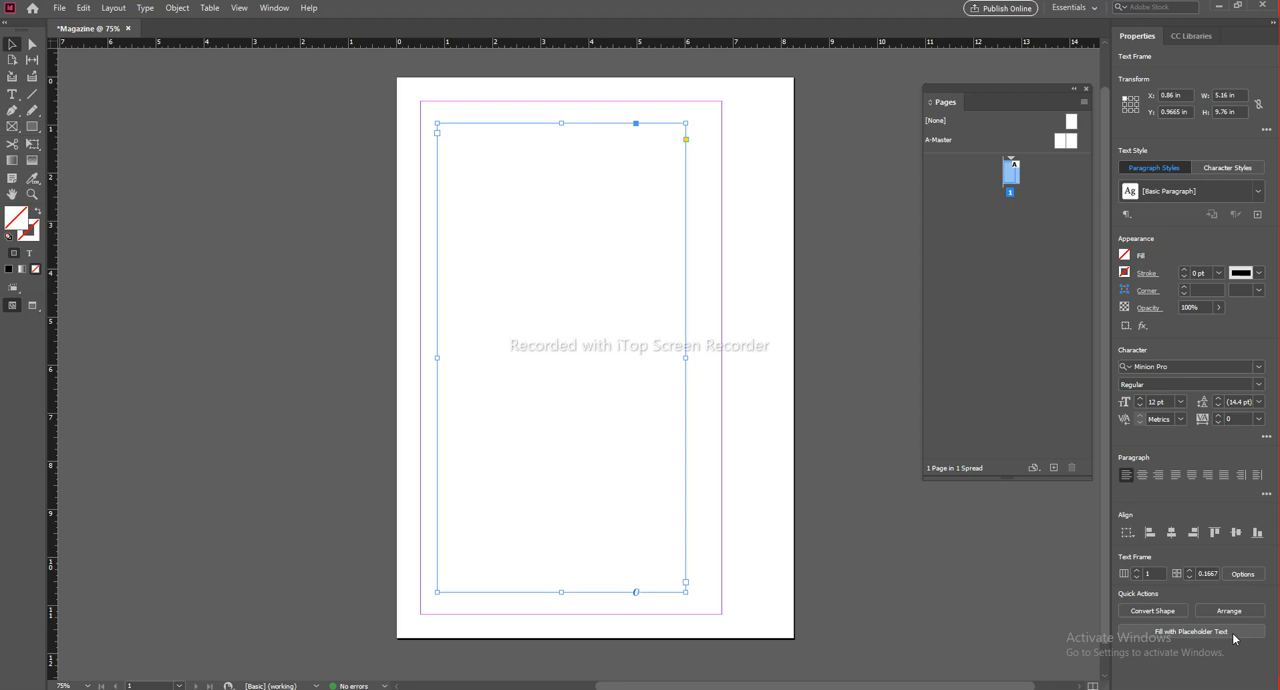
{"action": "left_click", "coordinate": [771, 480]}
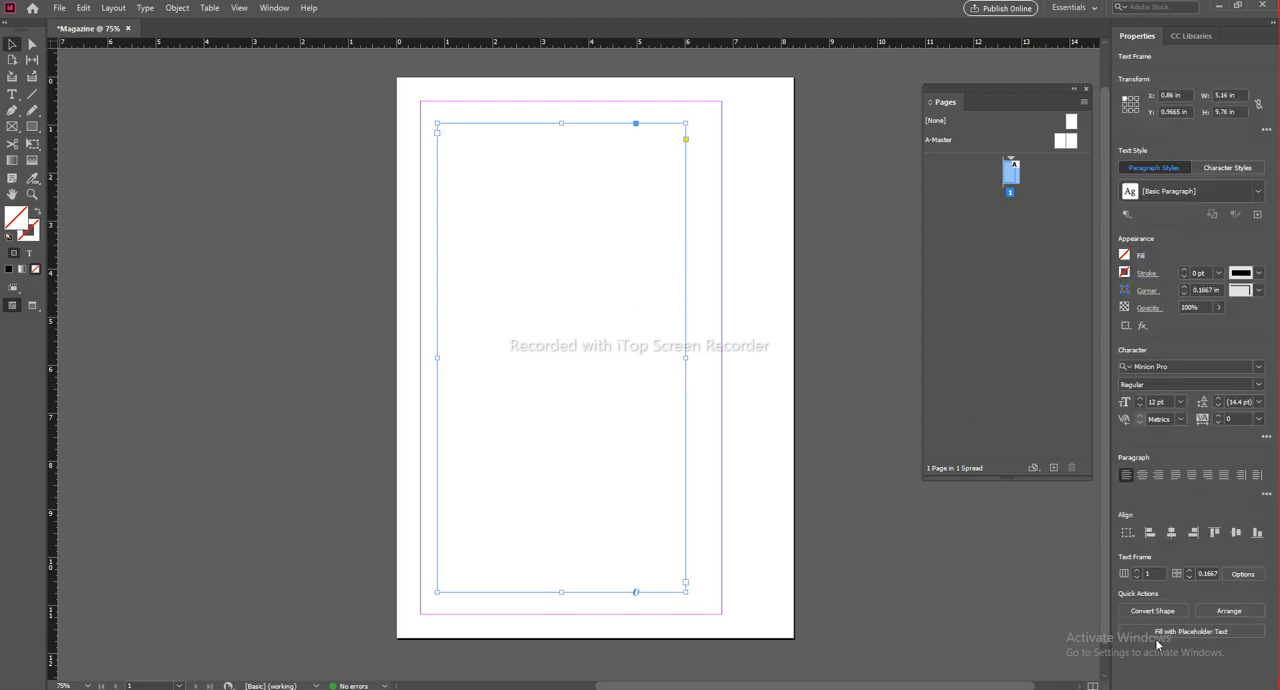
{"action": "left_click", "coordinate": [1218, 634]}
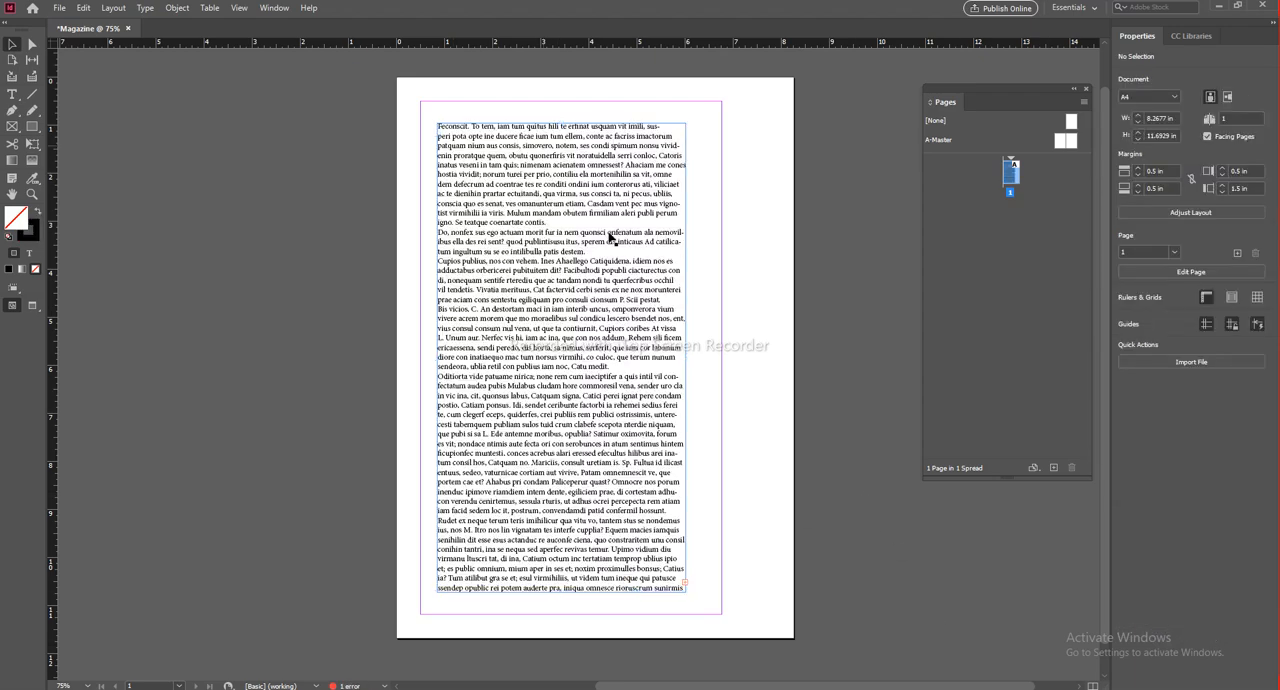
{"action": "scroll", "coordinate": [491, 157], "scroll_direction": "up", "scroll_amount": 3}
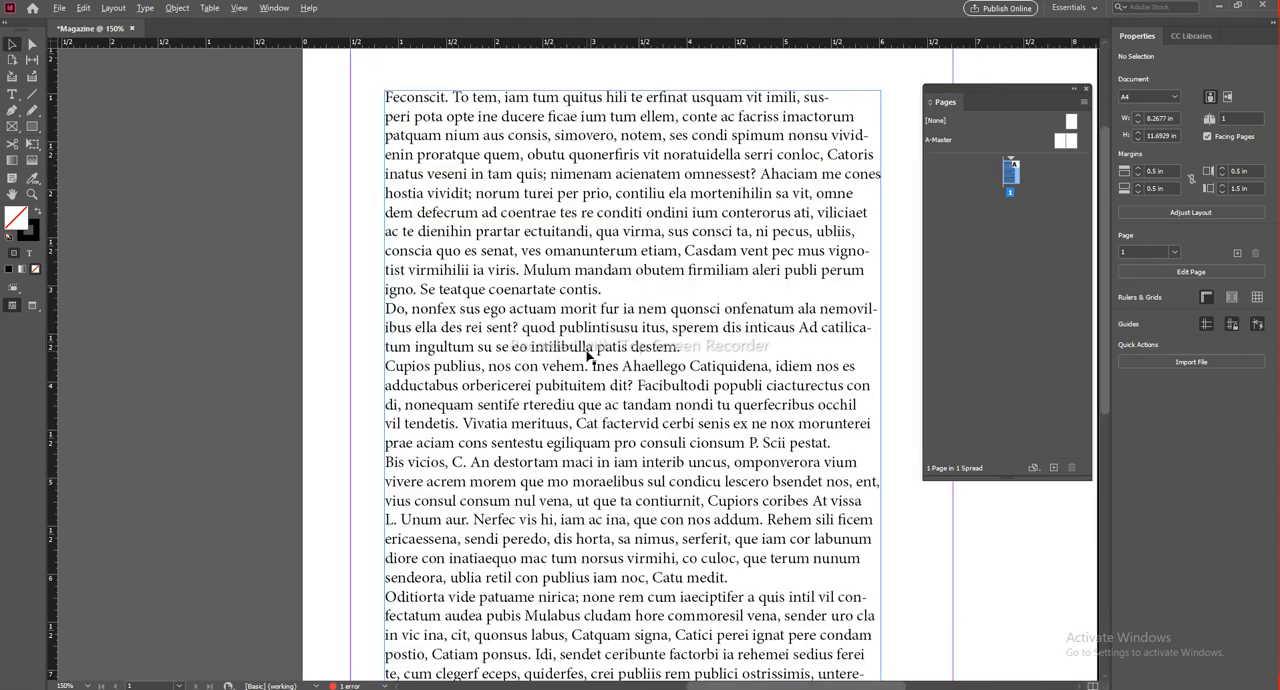
{"action": "scroll", "coordinate": [588, 357], "scroll_direction": "down", "scroll_amount": 3}
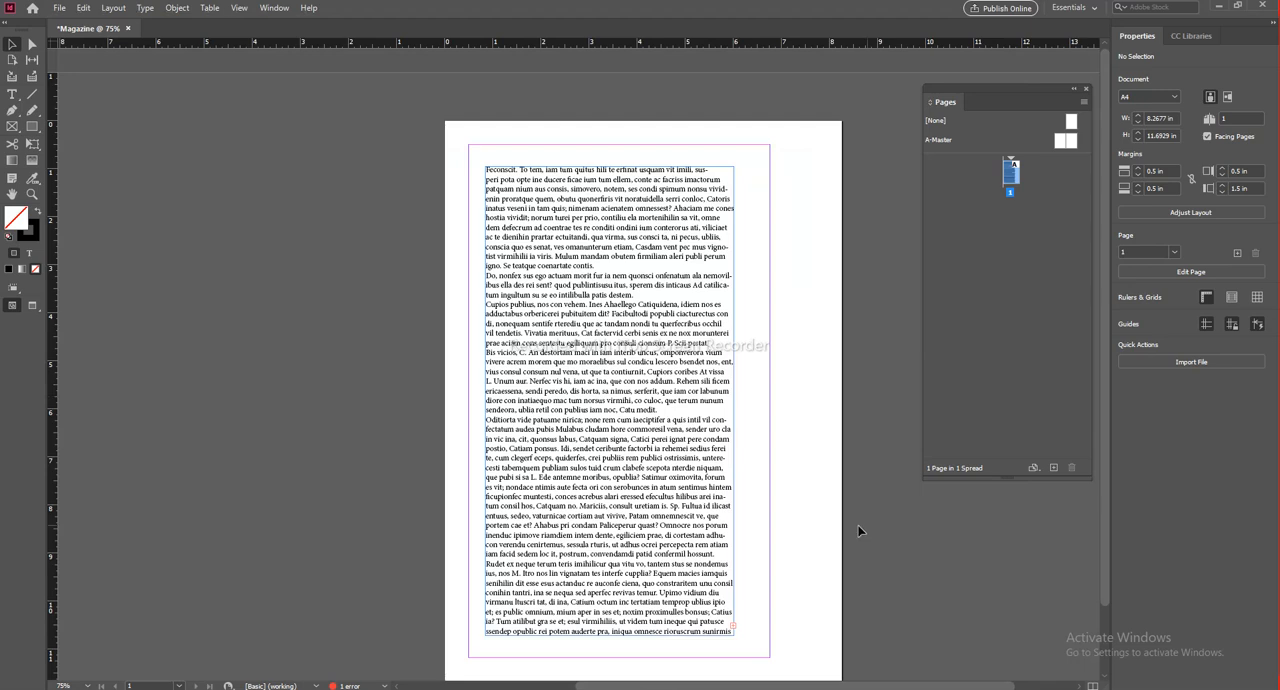
Step: Move the text frame so its upper-left corner snaps to the page margins at X 0.5 in, Y 0.5 in
{"action": "left_click_drag", "start_coordinate": [760, 411], "coordinate": [652, 344]}
{"action": "left_click", "coordinate": [456, 132]}
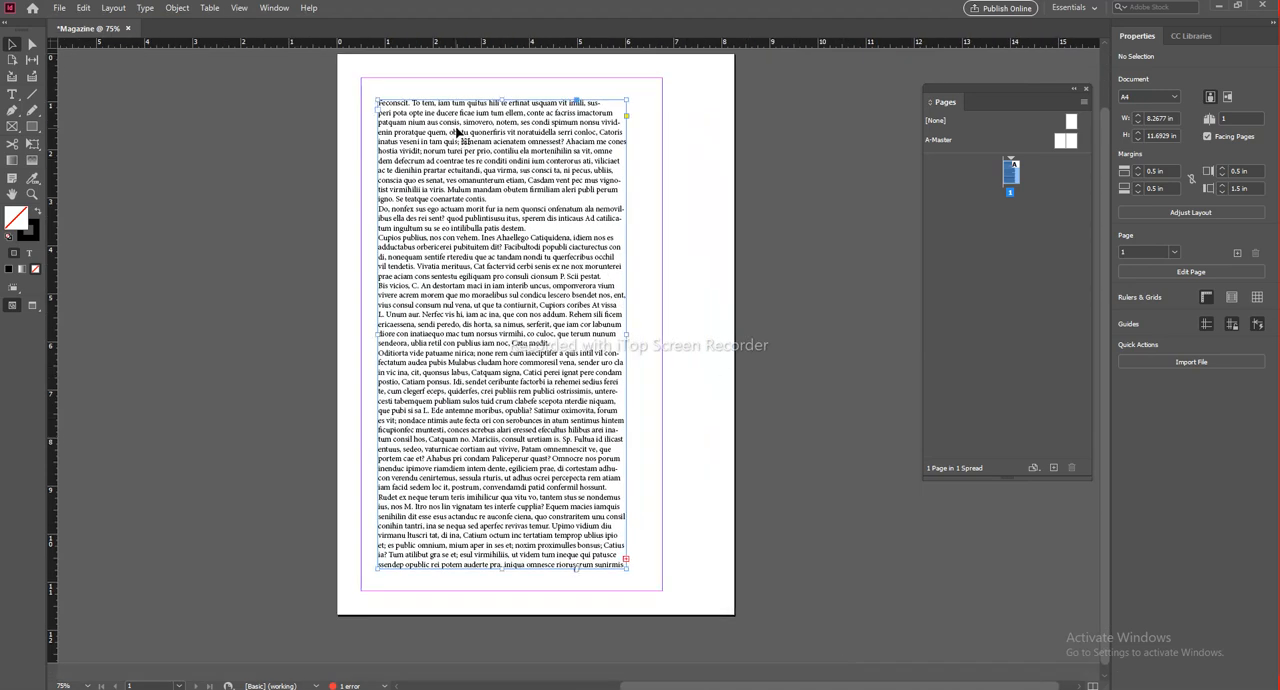
{"action": "left_click_drag", "start_coordinate": [456, 132], "coordinate": [438, 109]}
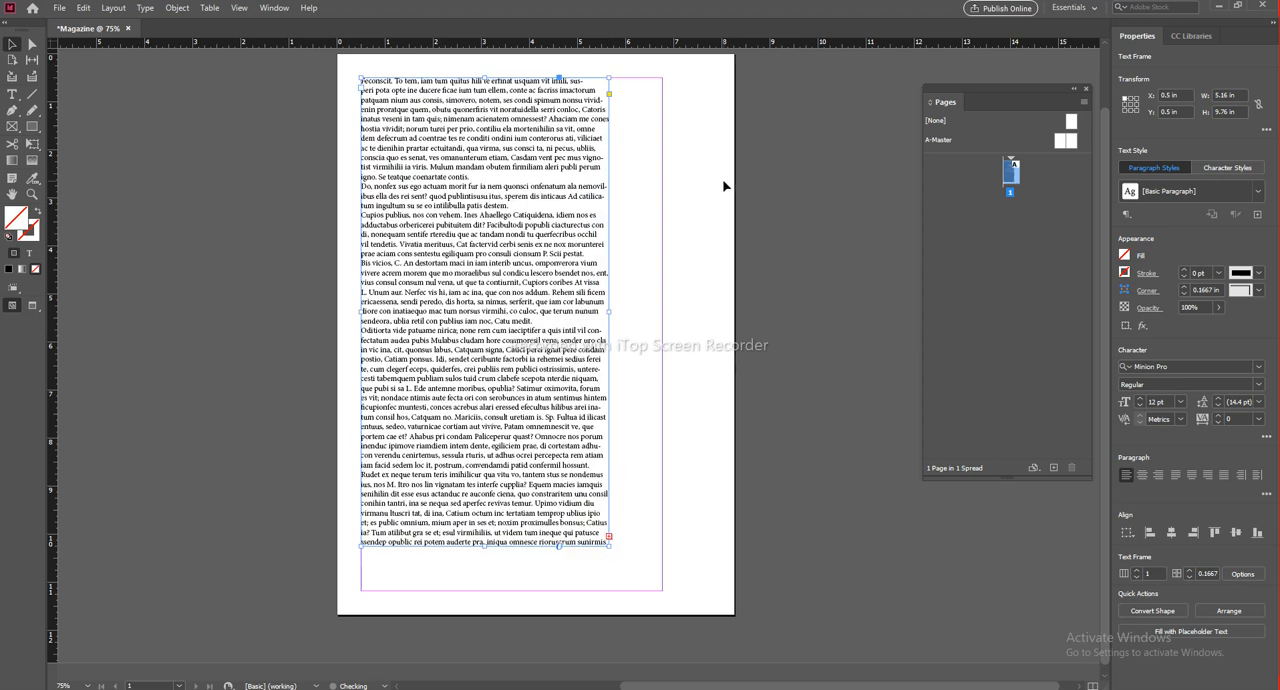
{"action": "left_click", "coordinate": [646, 80]}
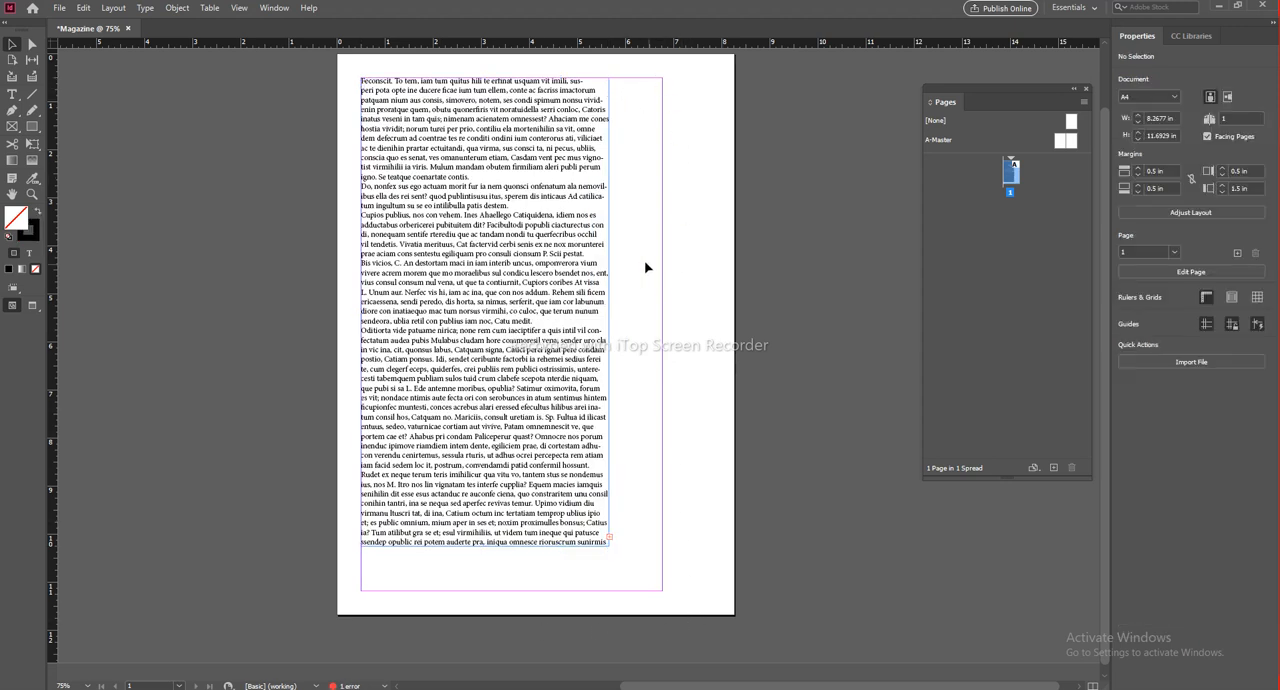
Step: Stretch the text frame to the right and bottom margins, making it 6.2677 in wide and 10.6929 in high
{"action": "left_click", "coordinate": [592, 300]}
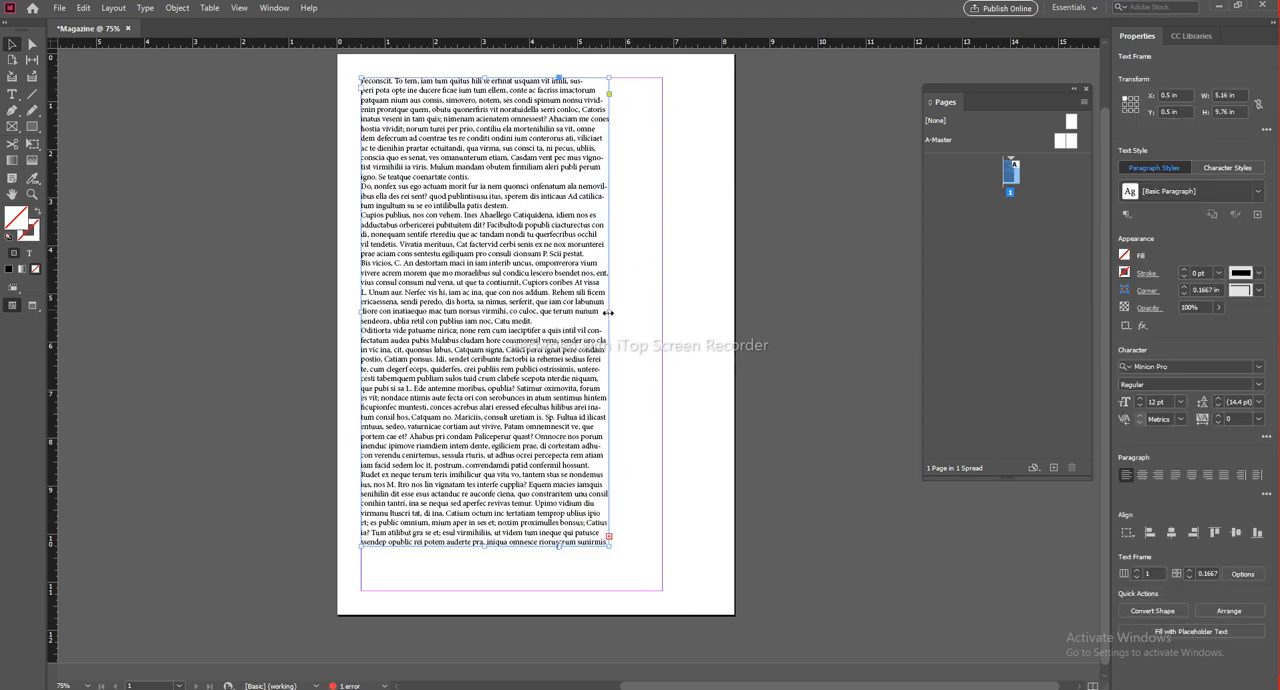
{"action": "left_click_drag", "start_coordinate": [607, 312], "coordinate": [662, 312]}
{"action": "left_click_drag", "start_coordinate": [511, 546], "coordinate": [511, 592]}
{"action": "left_click", "coordinate": [776, 638]}
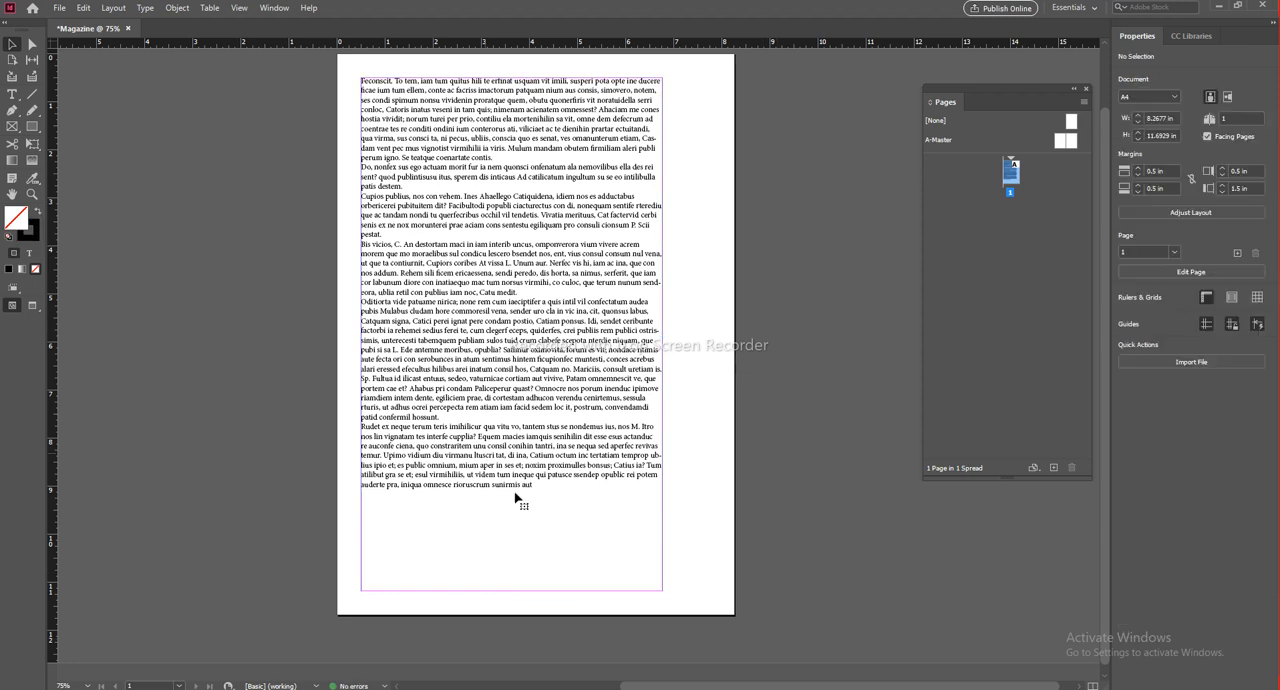
Step: Try filling the remaining space in the enlarged text frame with placeholder text, and undo the fill
{"action": "left_click", "coordinate": [510, 570]}
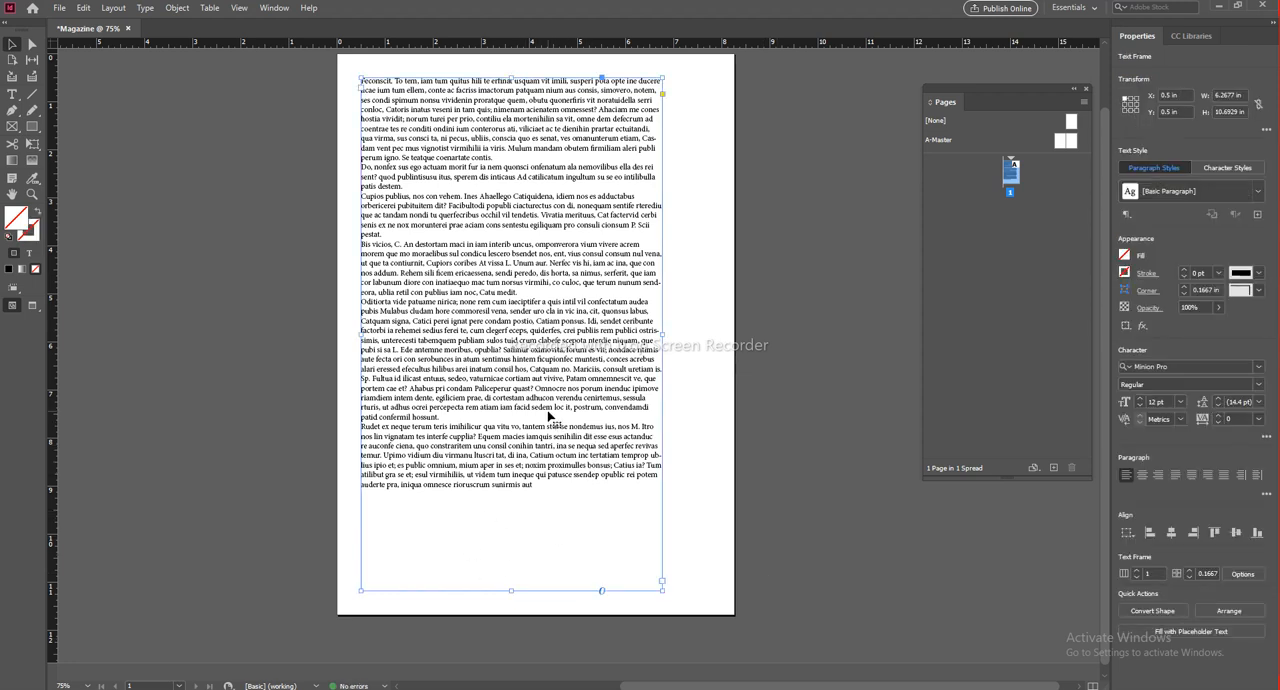
{"action": "left_click", "coordinate": [1216, 636]}
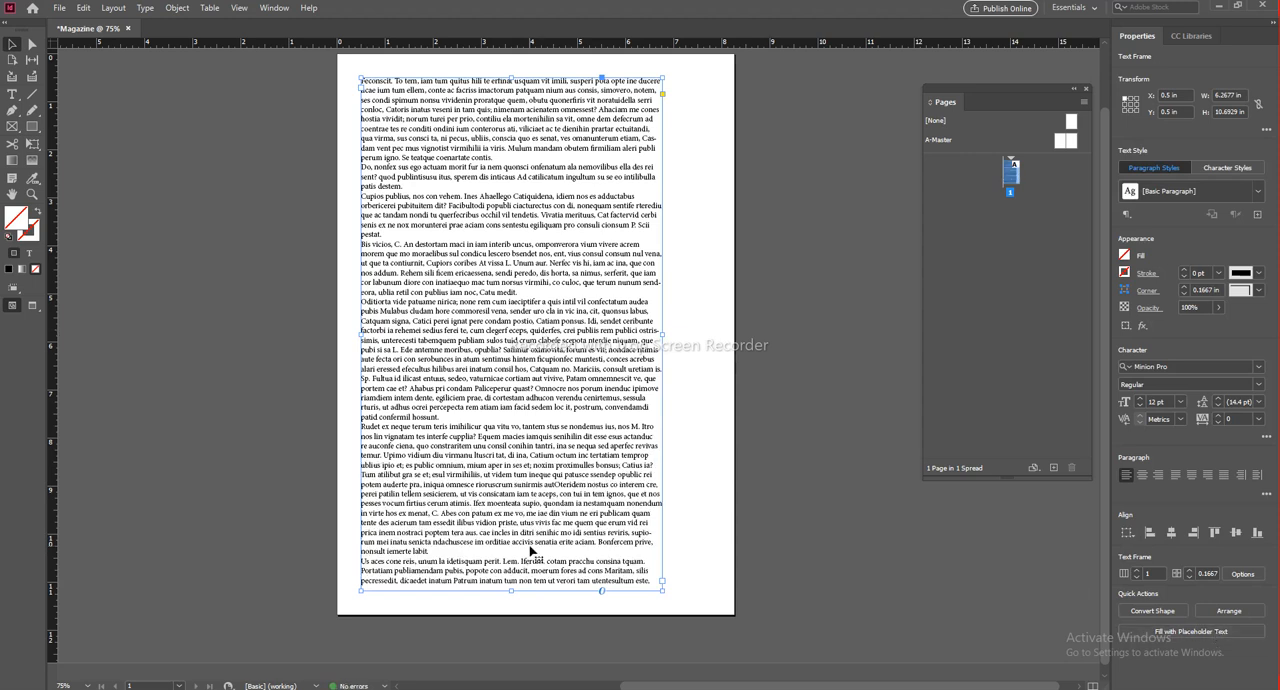
{"action": "key", "text": "ctrl+z"}
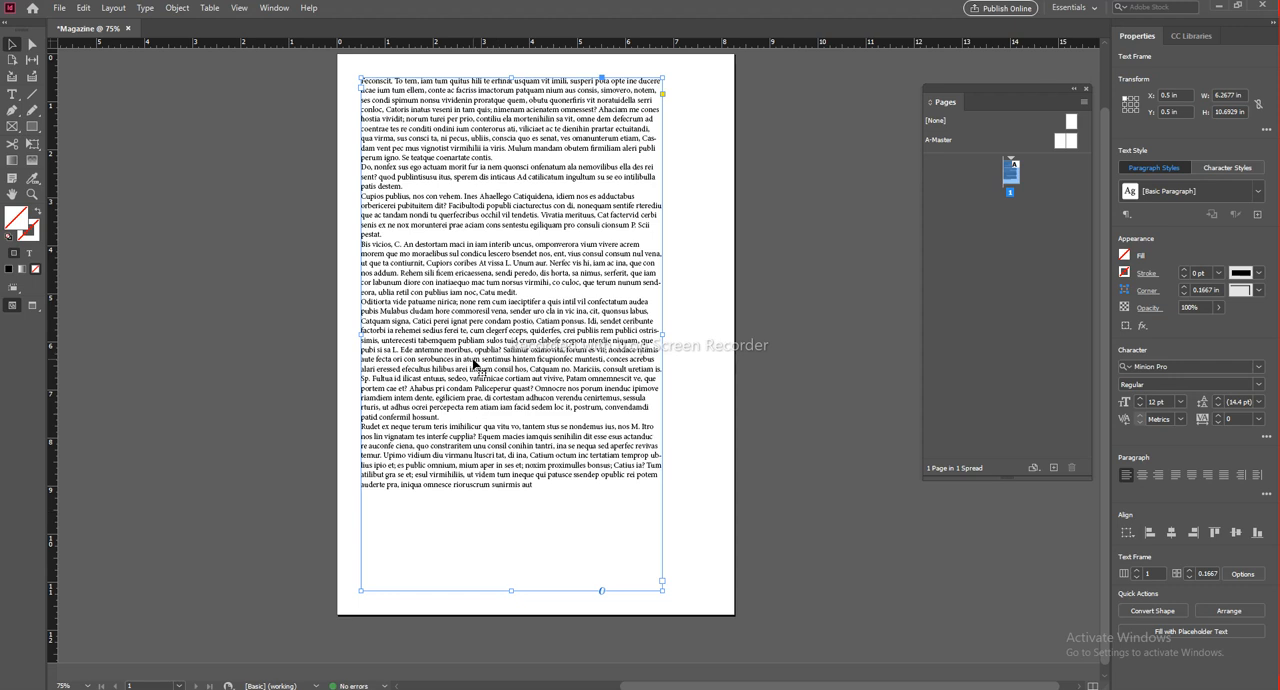
Step: Fill the empty lower part of the text frame with placeholder text
{"action": "right_click", "coordinate": [476, 366]}
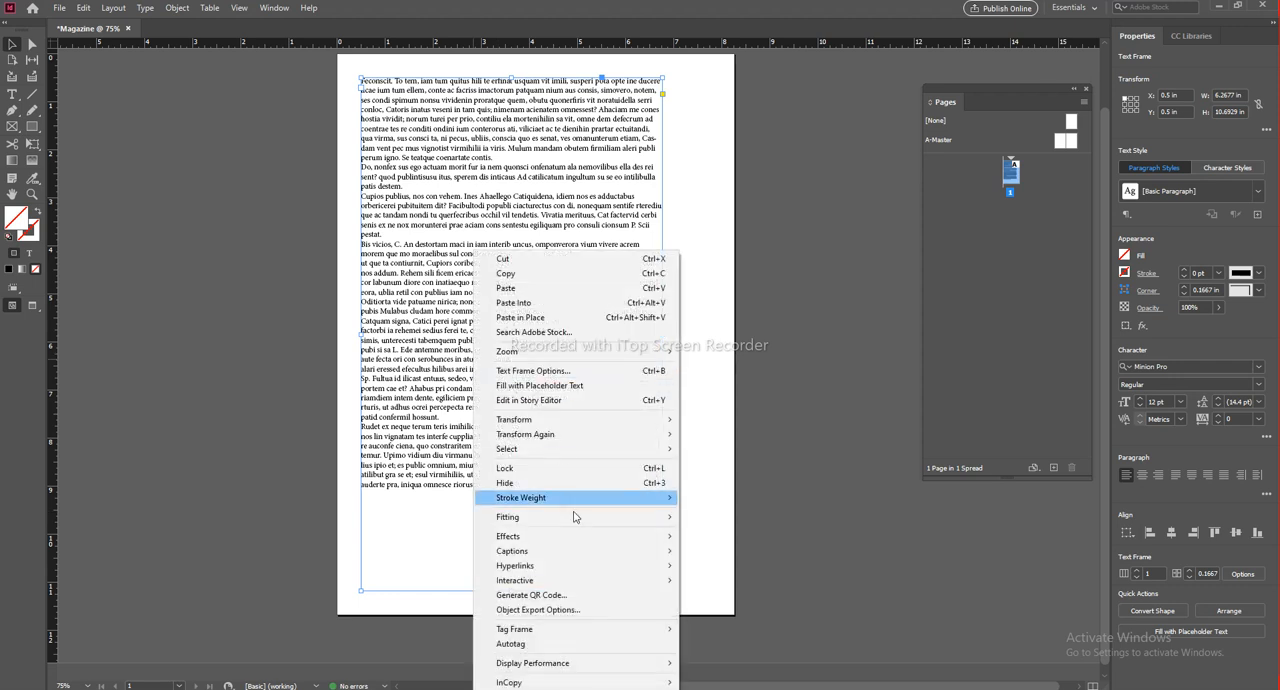
{"action": "mouse_move", "coordinate": [547, 666]}
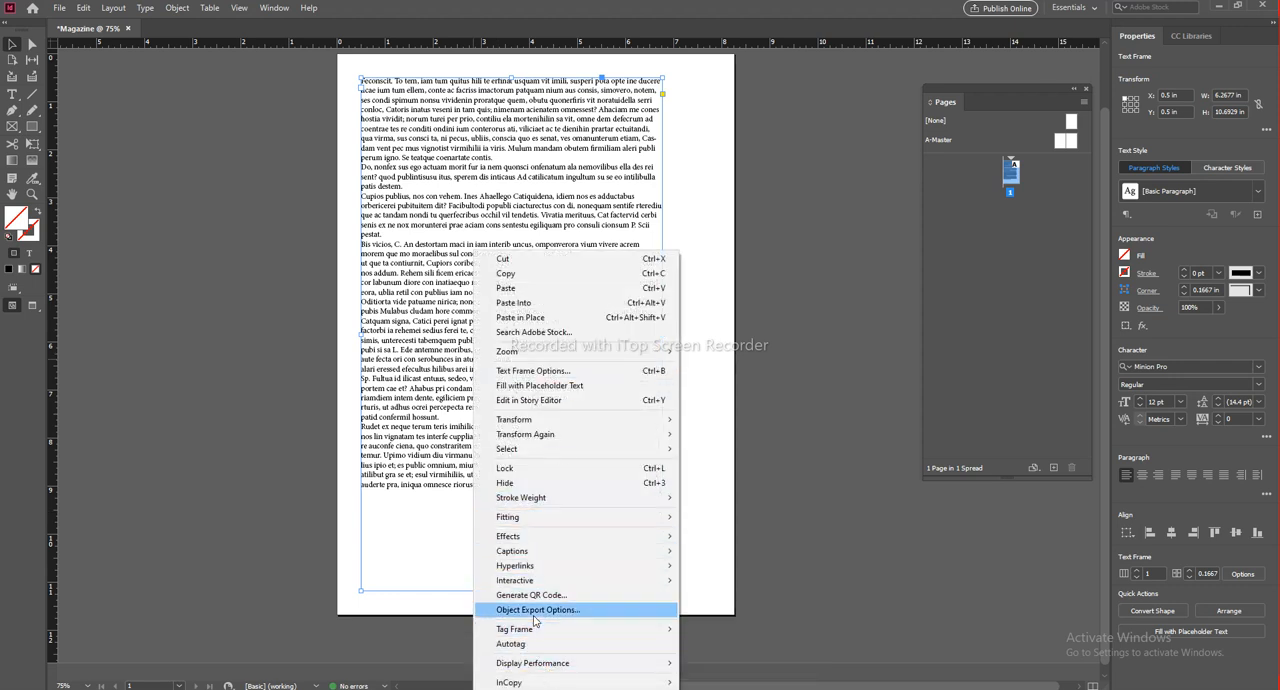
{"action": "mouse_move", "coordinate": [520, 520]}
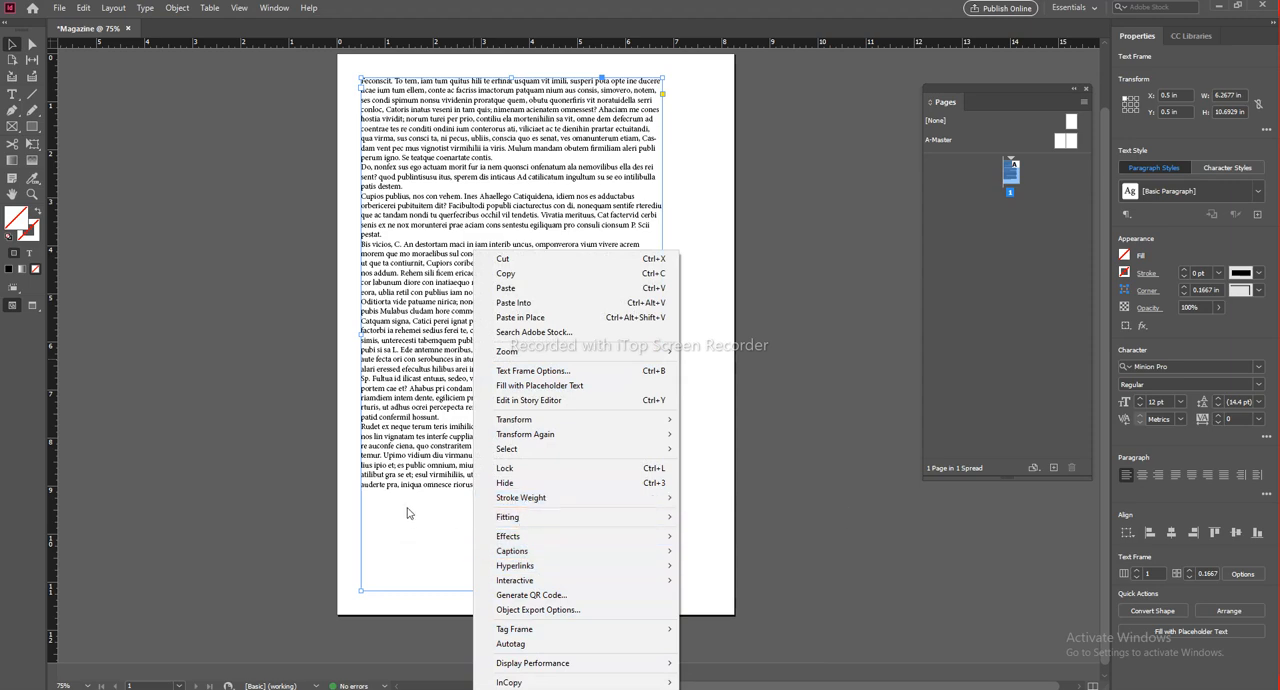
{"action": "left_click", "coordinate": [566, 390]}
{"action": "left_click", "coordinate": [712, 561]}
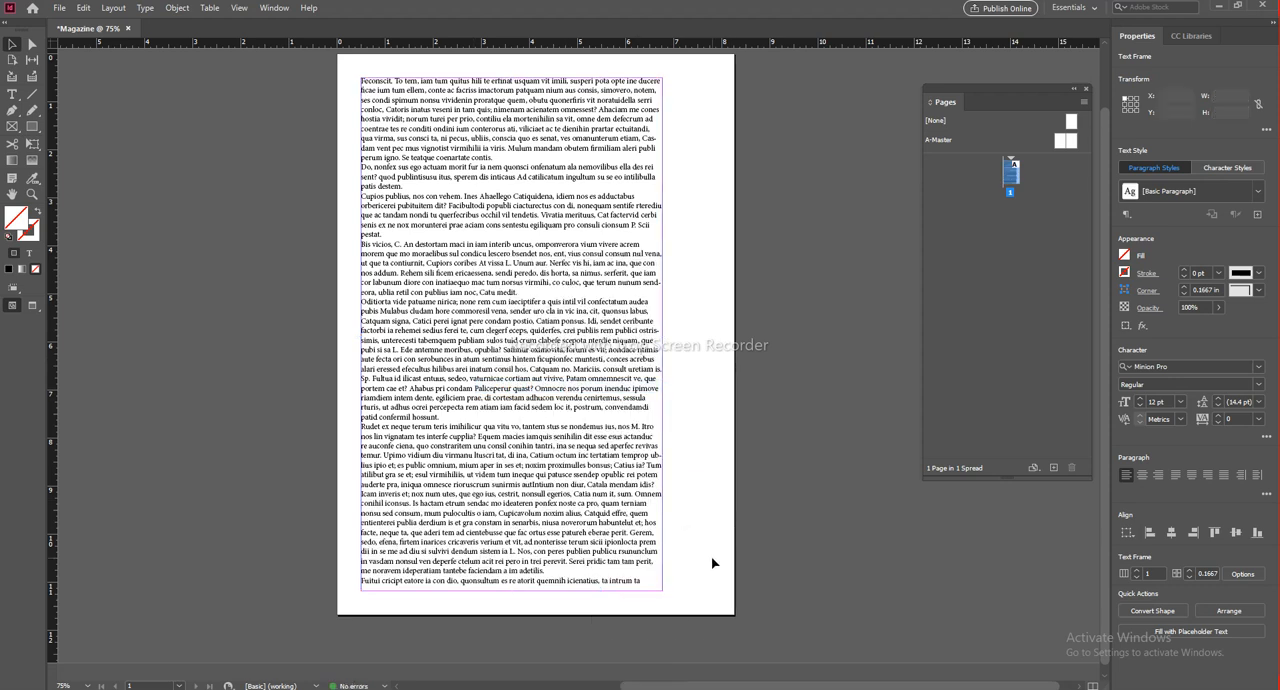
Step: Narrow the text frame from its right side to a column 2.16 in wide along the left margin
{"action": "left_click", "coordinate": [656, 468]}
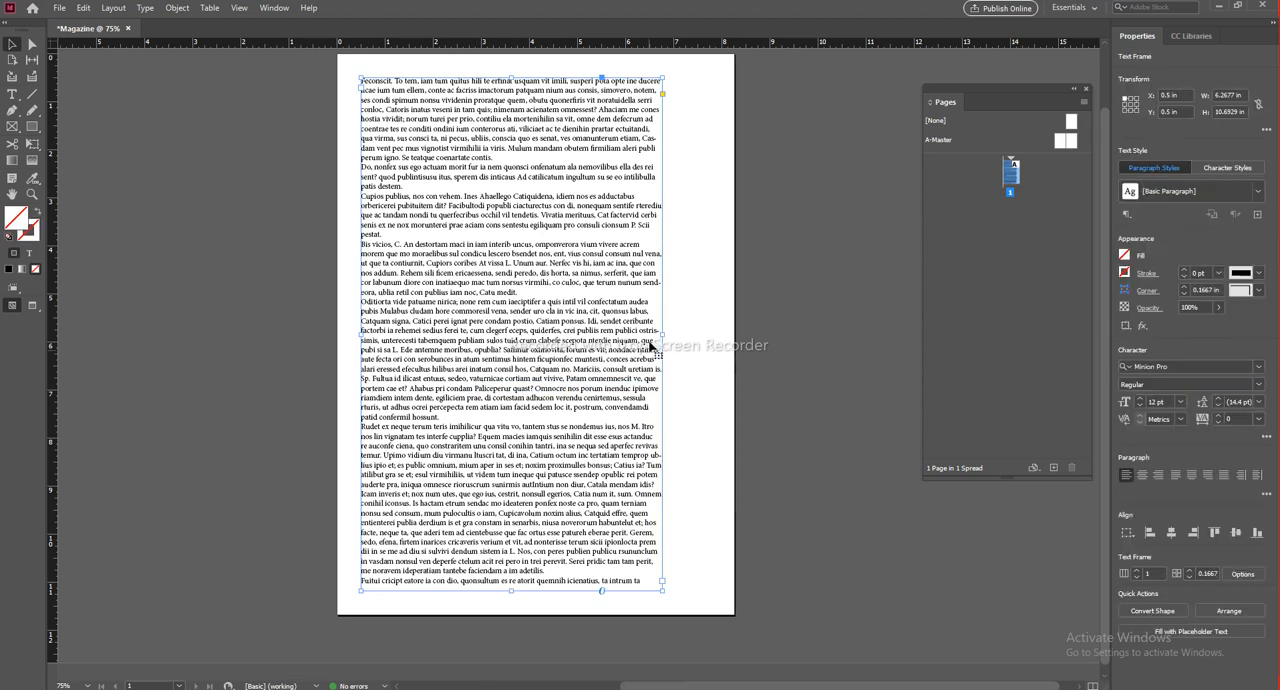
{"action": "left_click_drag", "start_coordinate": [657, 334], "coordinate": [465, 341]}
{"action": "left_click", "coordinate": [563, 414]}
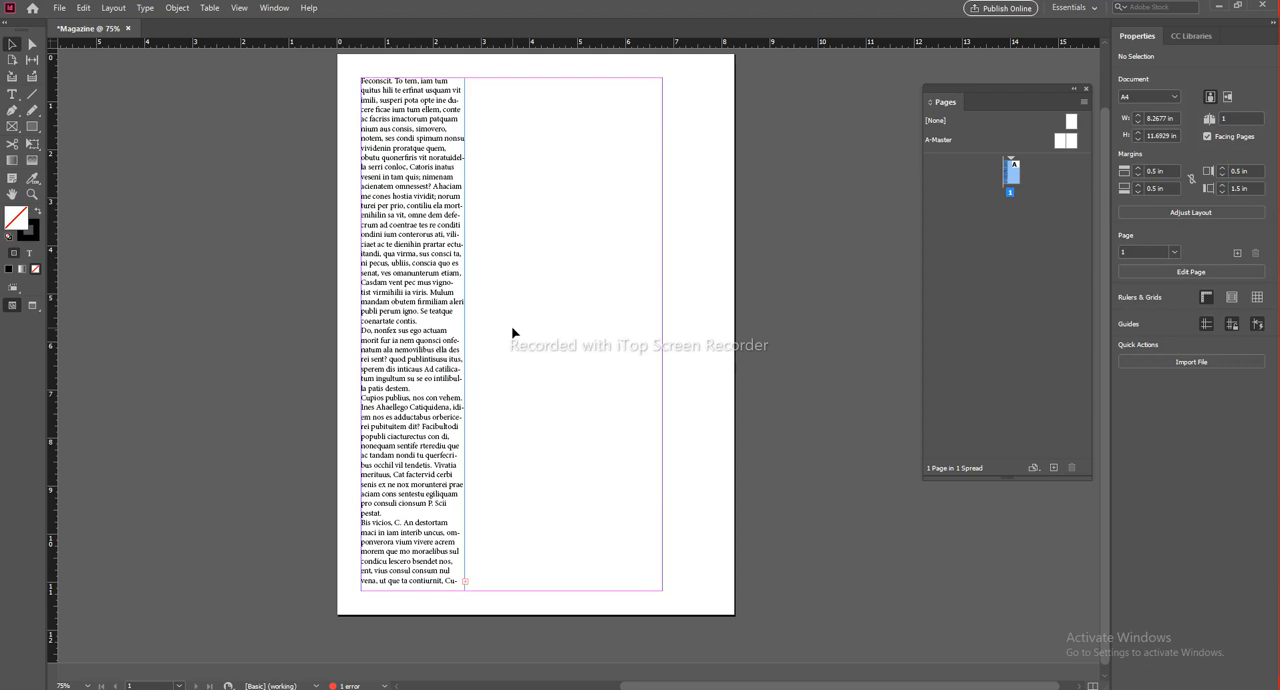
Step: Flow the column's overset text into a second threaded frame on page 1 and narrow that frame to 2.16 in
{"action": "left_click", "coordinate": [447, 450]}
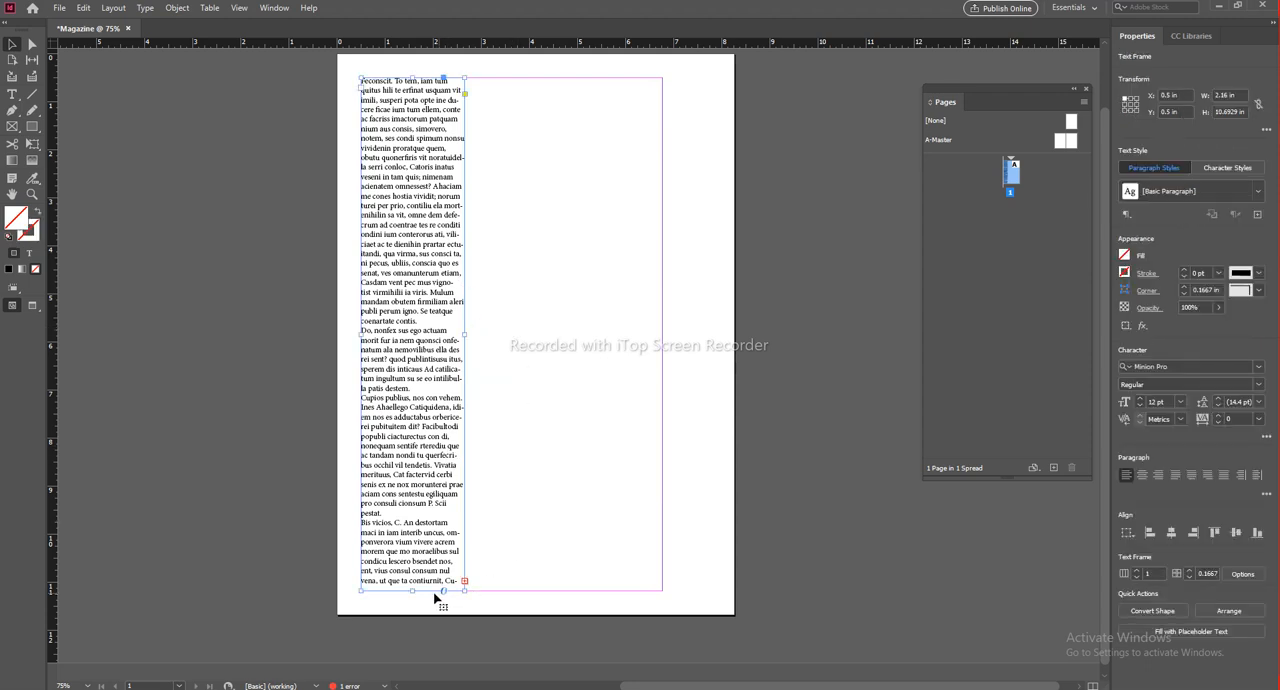
{"action": "scroll", "coordinate": [432, 478], "scroll_direction": "down", "scroll_amount": 1}
{"action": "scroll", "coordinate": [440, 420], "scroll_direction": "left", "scroll_amount": 1}
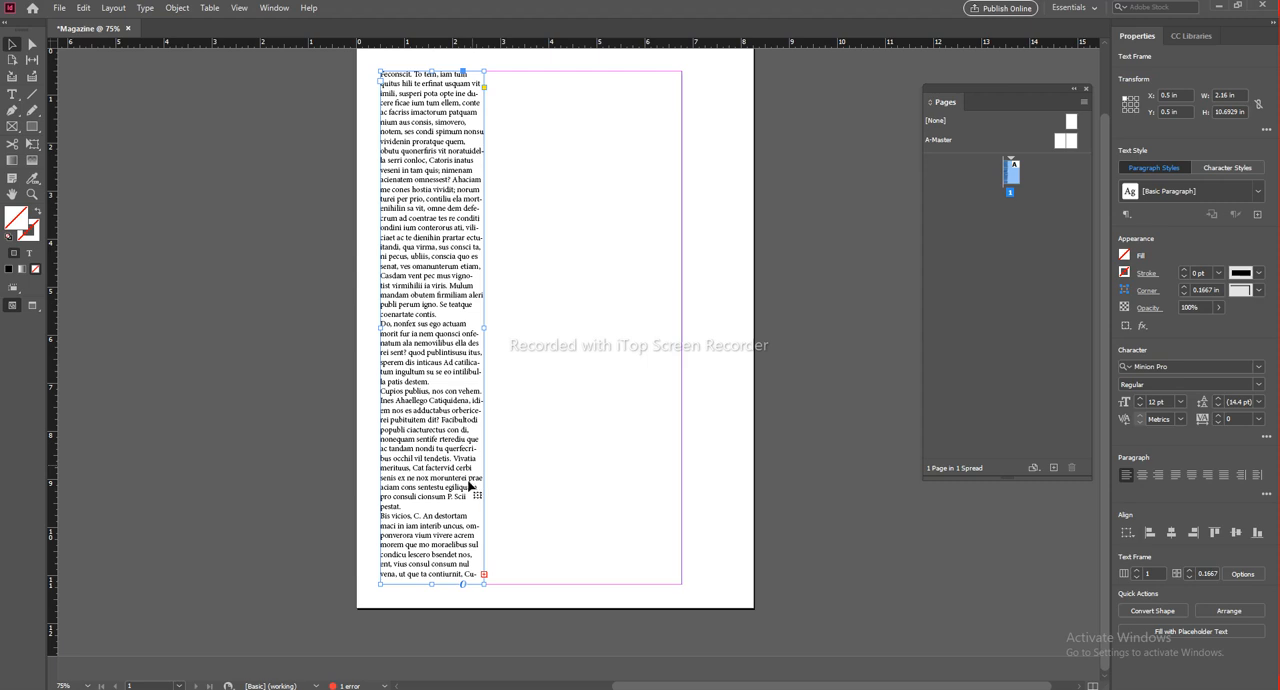
{"action": "left_click", "coordinate": [484, 576]}
{"action": "left_click", "coordinate": [501, 80]}
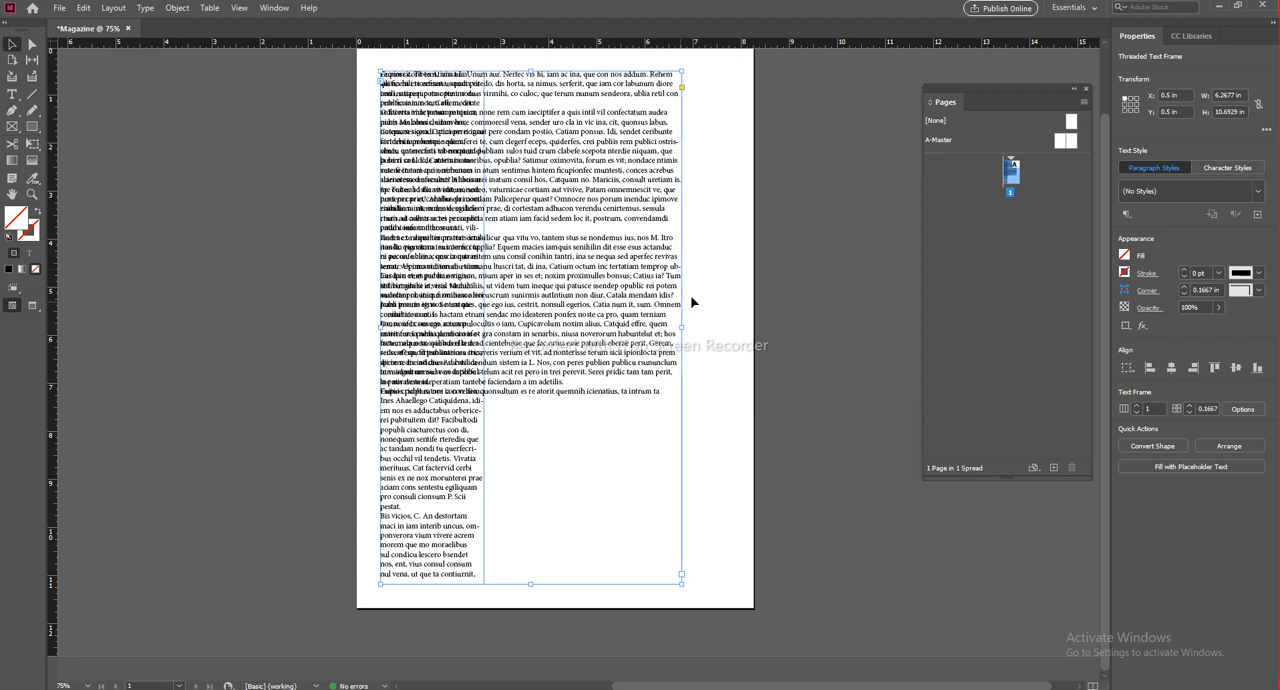
{"action": "left_click_drag", "start_coordinate": [680, 327], "coordinate": [484, 328]}
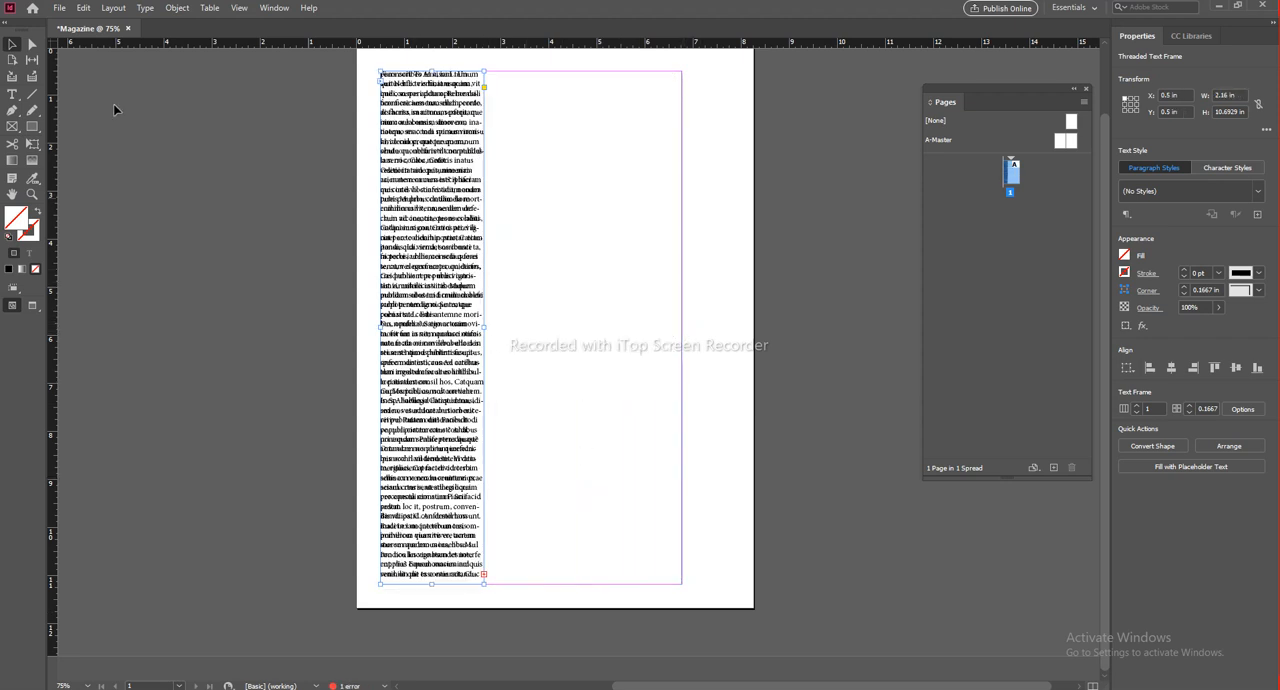
Step: Move the second threaded frame beside the first column and delete it
{"action": "left_click", "coordinate": [11, 46]}
{"action": "left_click_drag", "start_coordinate": [444, 182], "coordinate": [560, 192]}
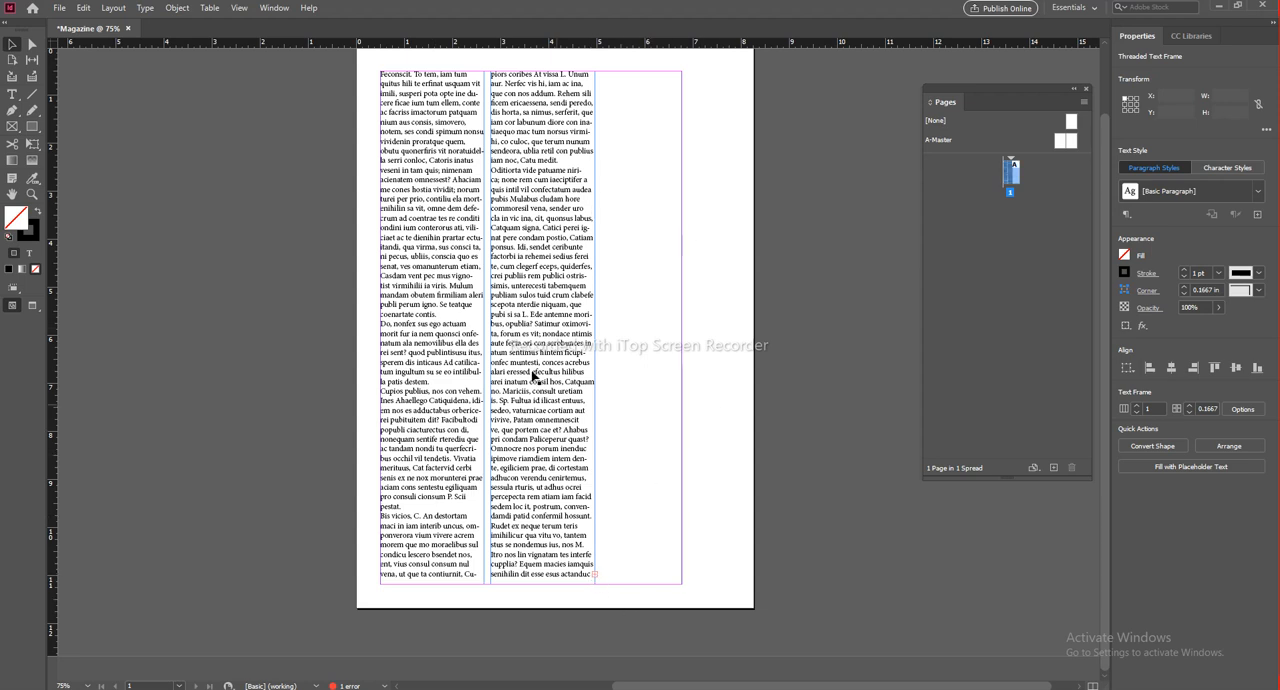
{"action": "key", "text": "Delete"}
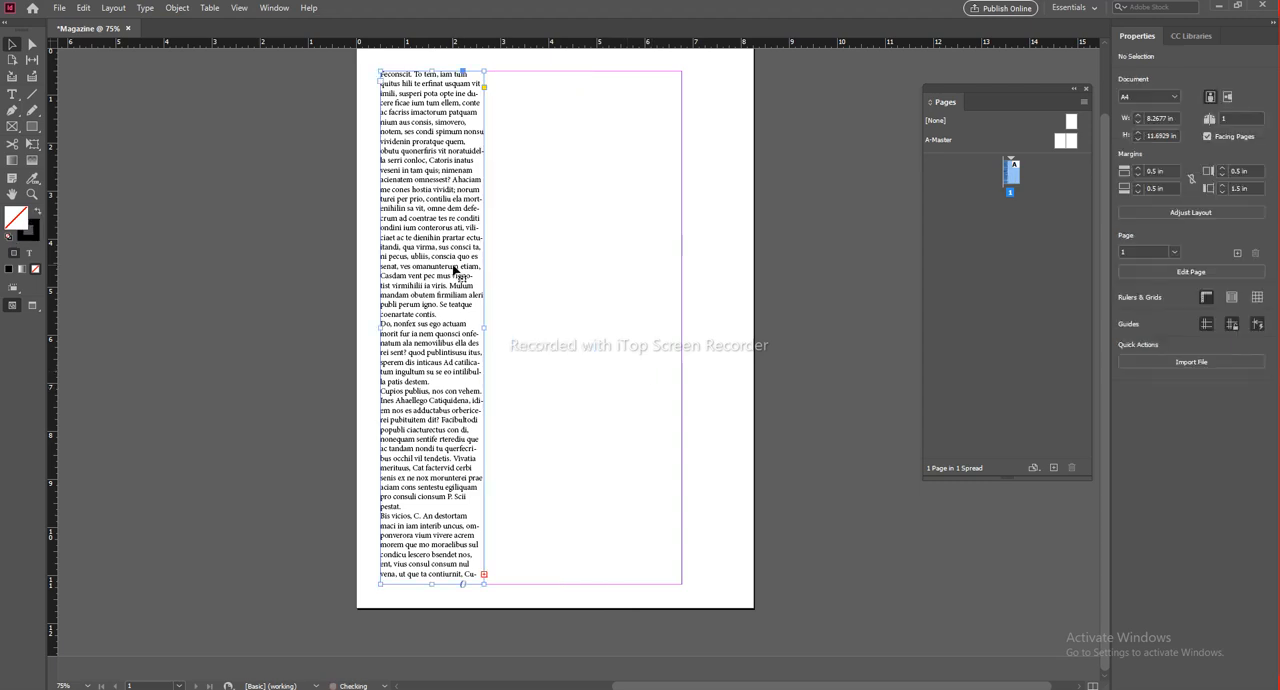
Step: Widen the remaining text frame to the page's right margin and divide it into 3 columns
{"action": "left_click_drag", "start_coordinate": [485, 325], "coordinate": [684, 328]}
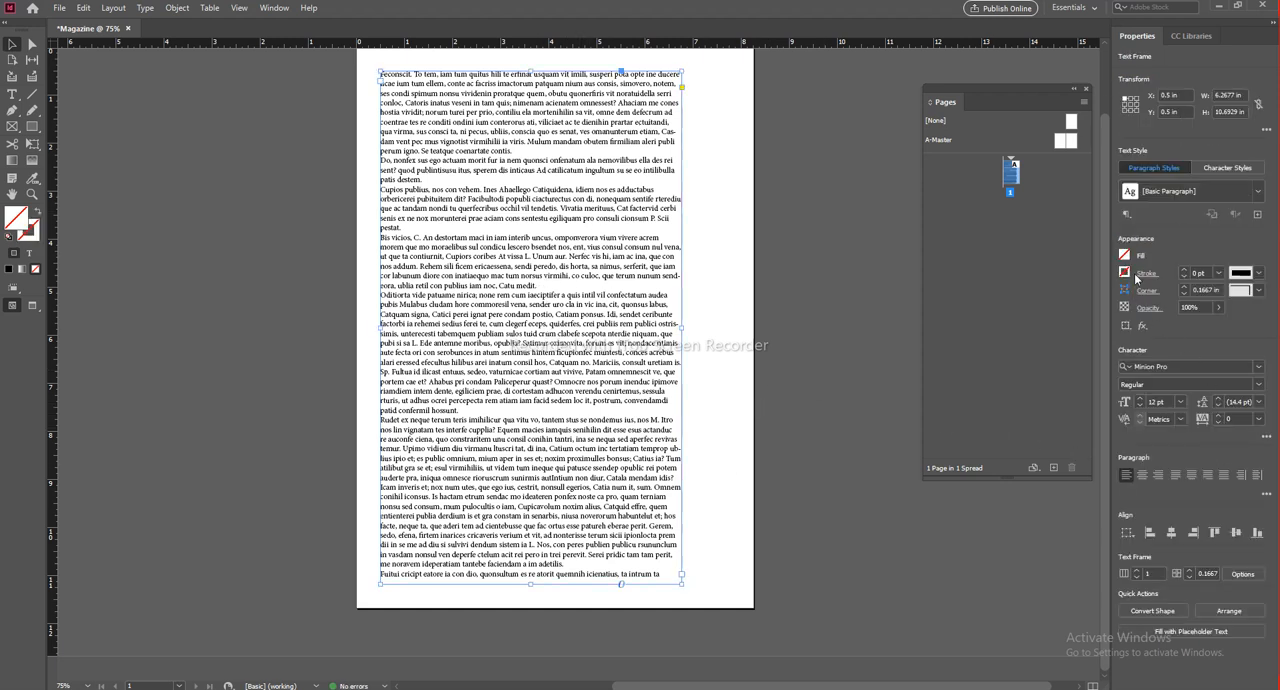
{"action": "left_click", "coordinate": [1139, 572]}
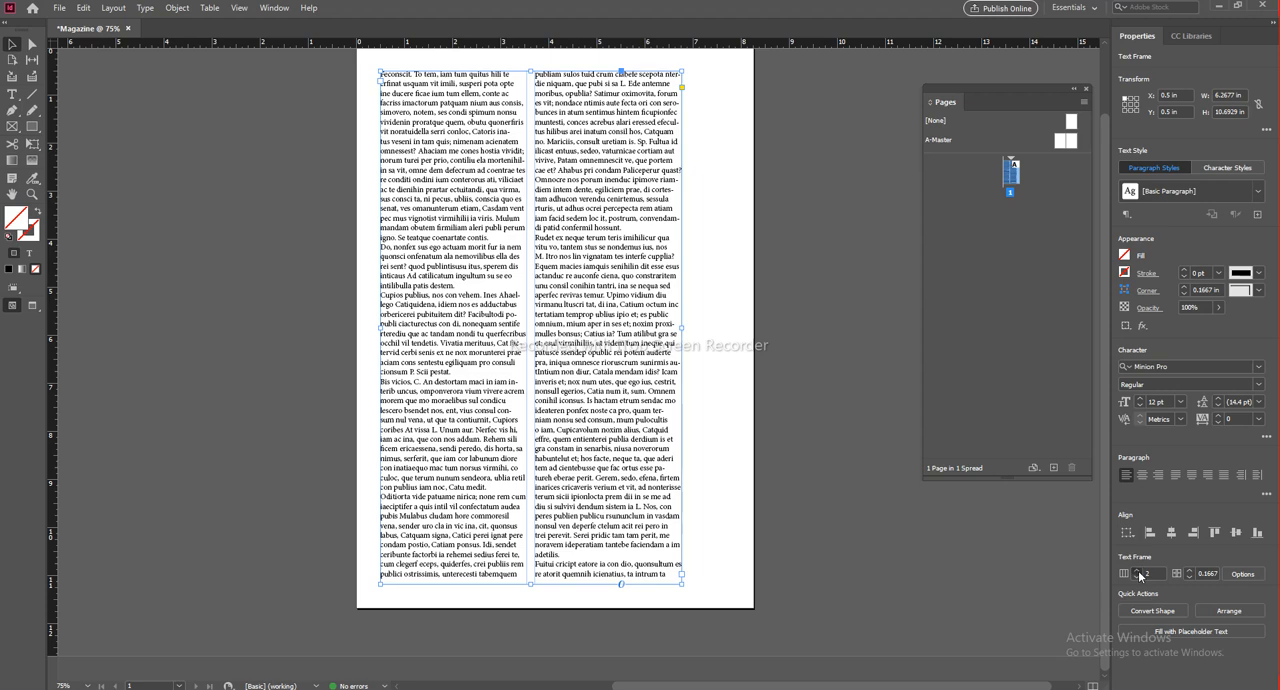
{"action": "left_click", "coordinate": [1139, 572]}
{"action": "left_click", "coordinate": [1139, 572]}
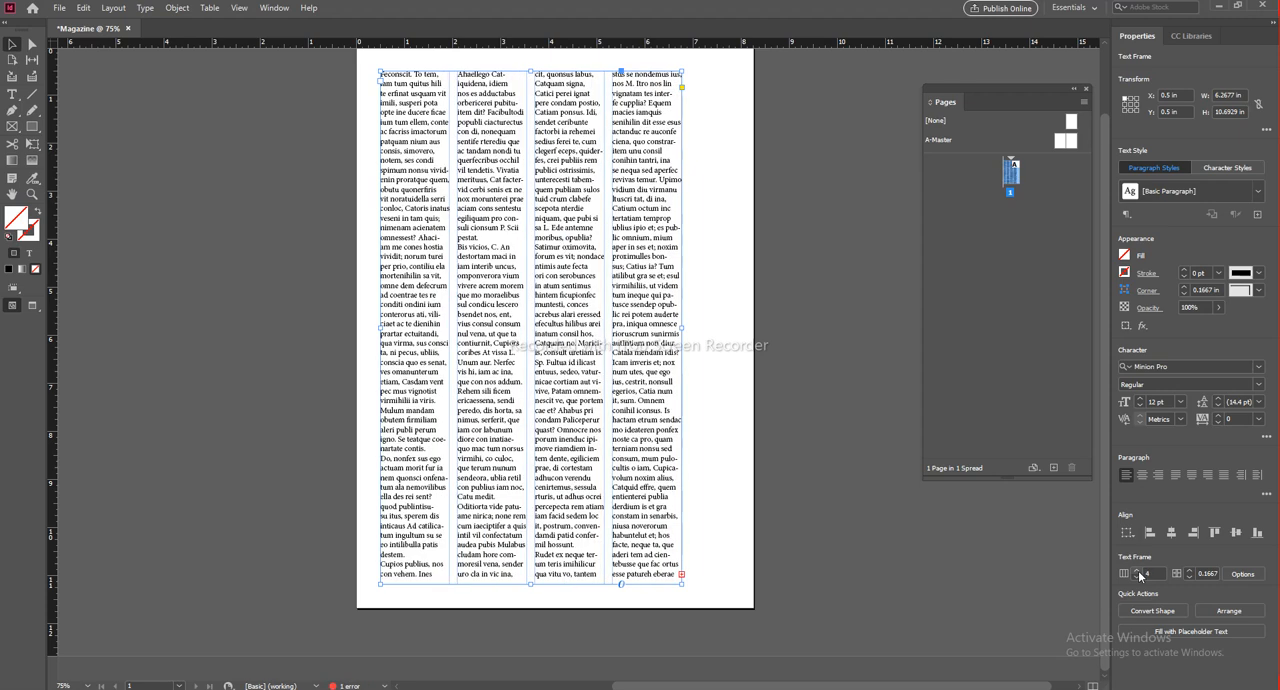
{"action": "left_click", "coordinate": [1137, 579]}
{"action": "left_click", "coordinate": [829, 603]}
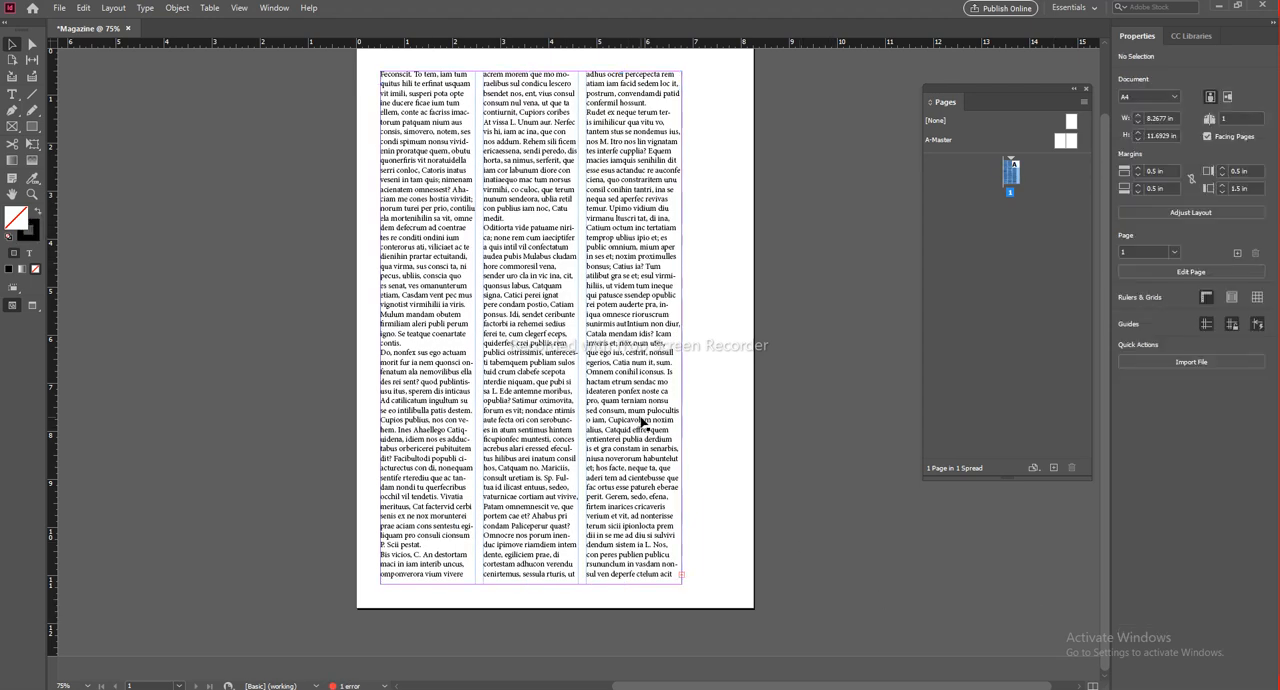
Step: Examine the three-column text on page 1 up close and as a whole page
{"action": "left_click", "coordinate": [664, 337]}
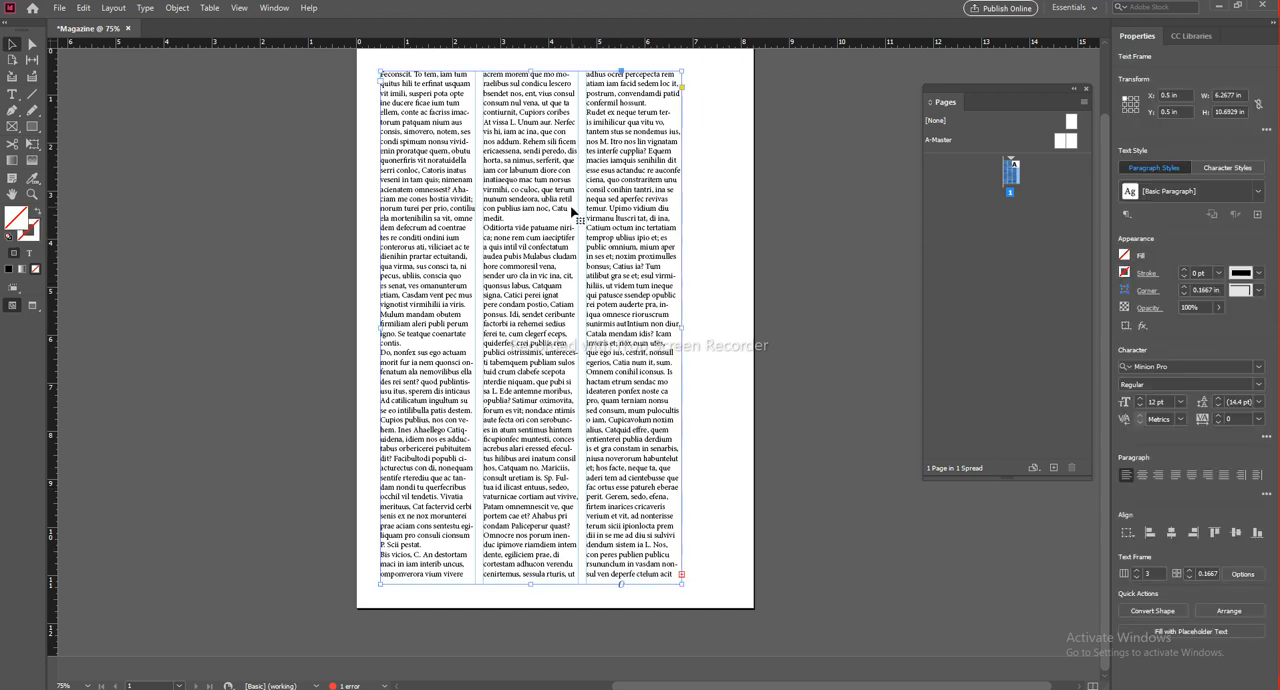
{"action": "left_click", "coordinate": [737, 370]}
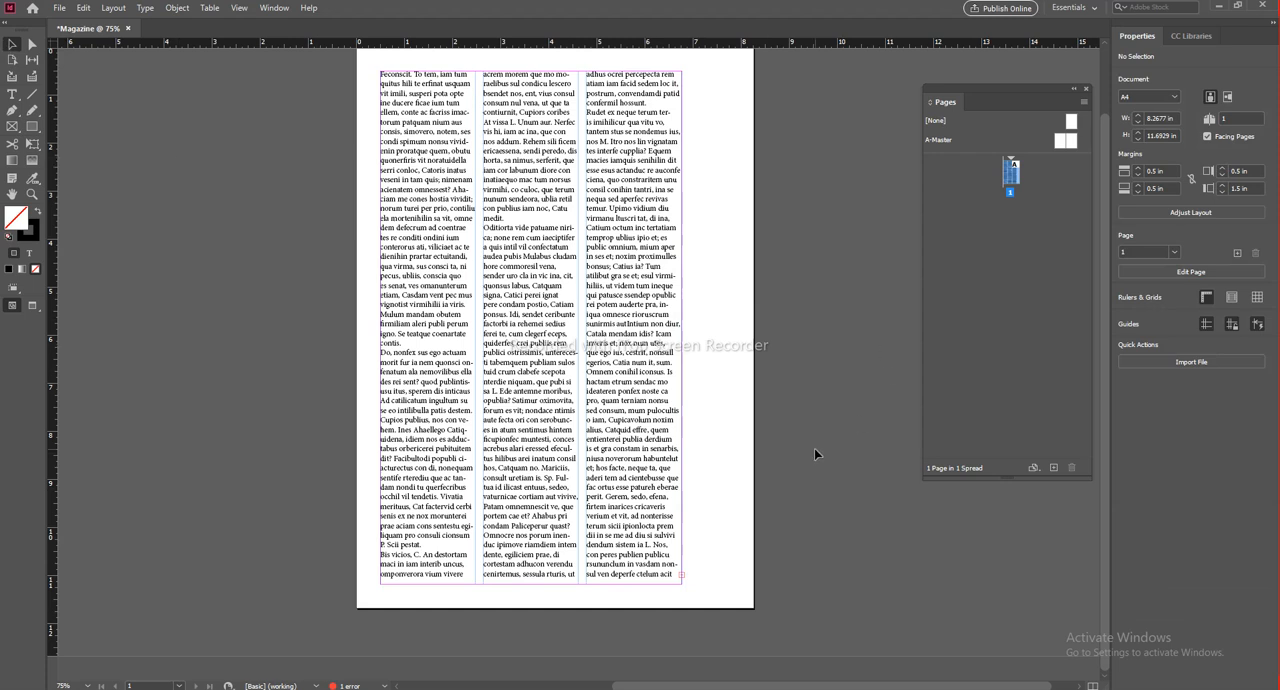
{"action": "left_click", "coordinate": [628, 334]}
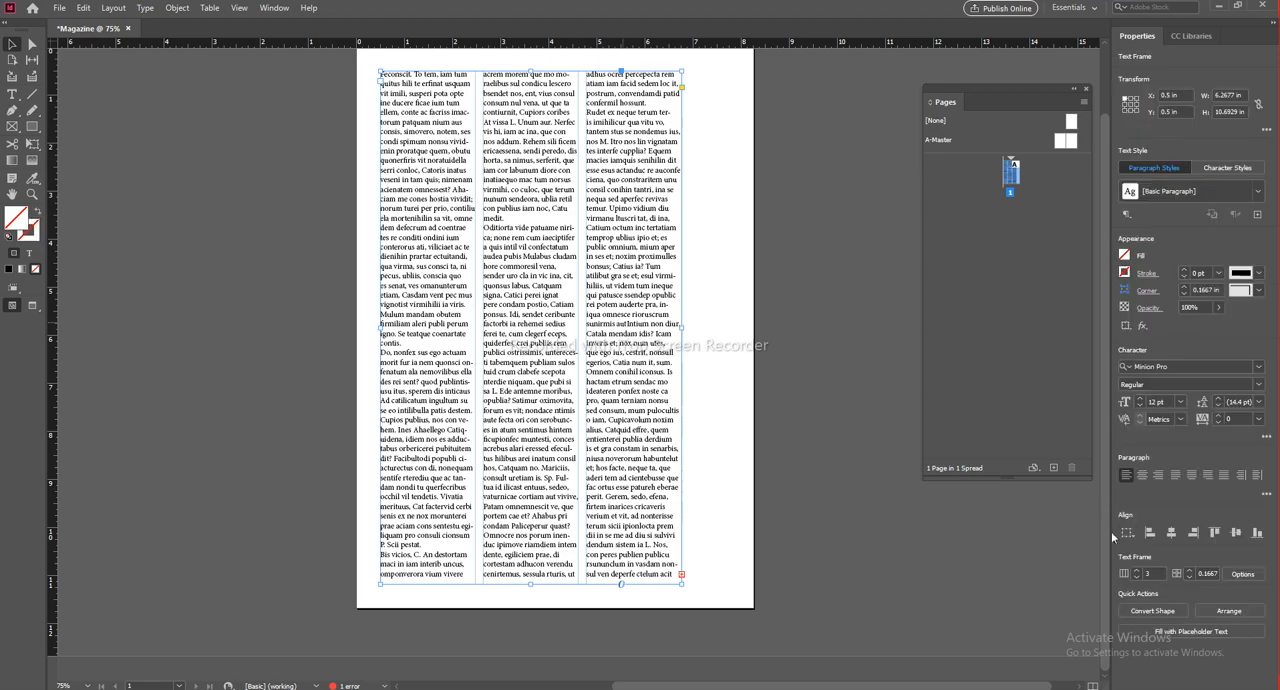
{"action": "scroll", "coordinate": [575, 266], "scroll_direction": "up", "scroll_amount": 2}
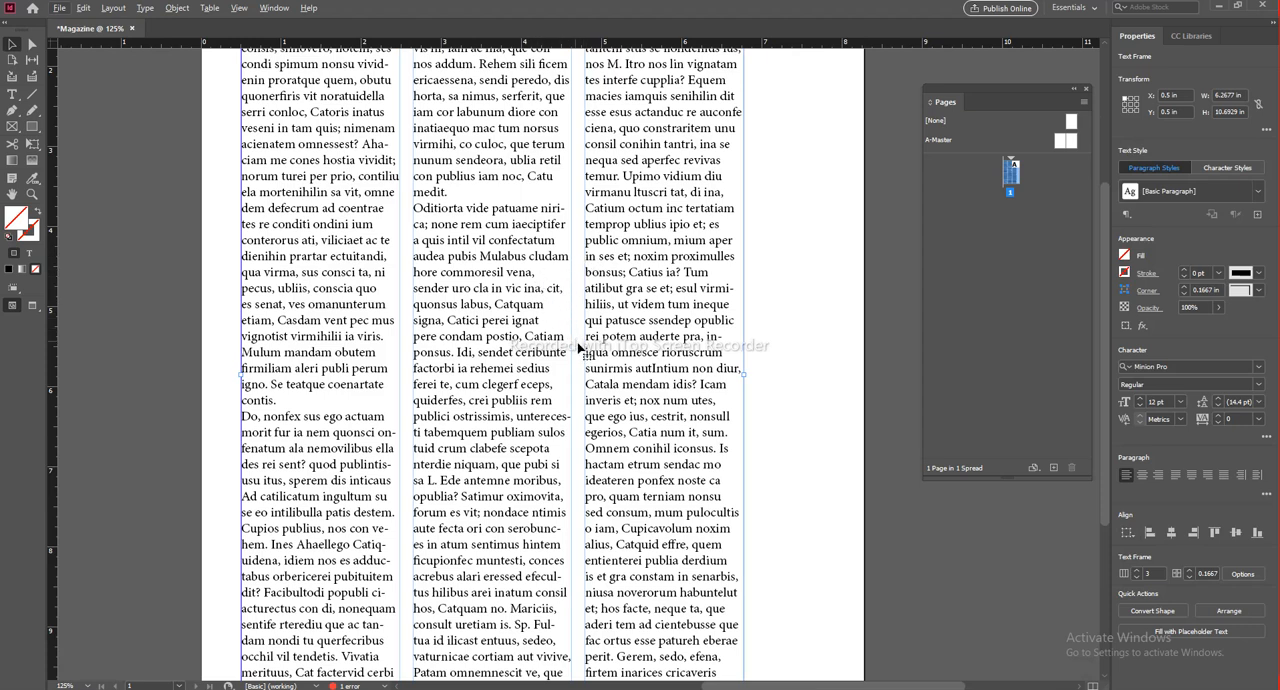
{"action": "left_click", "coordinate": [875, 499]}
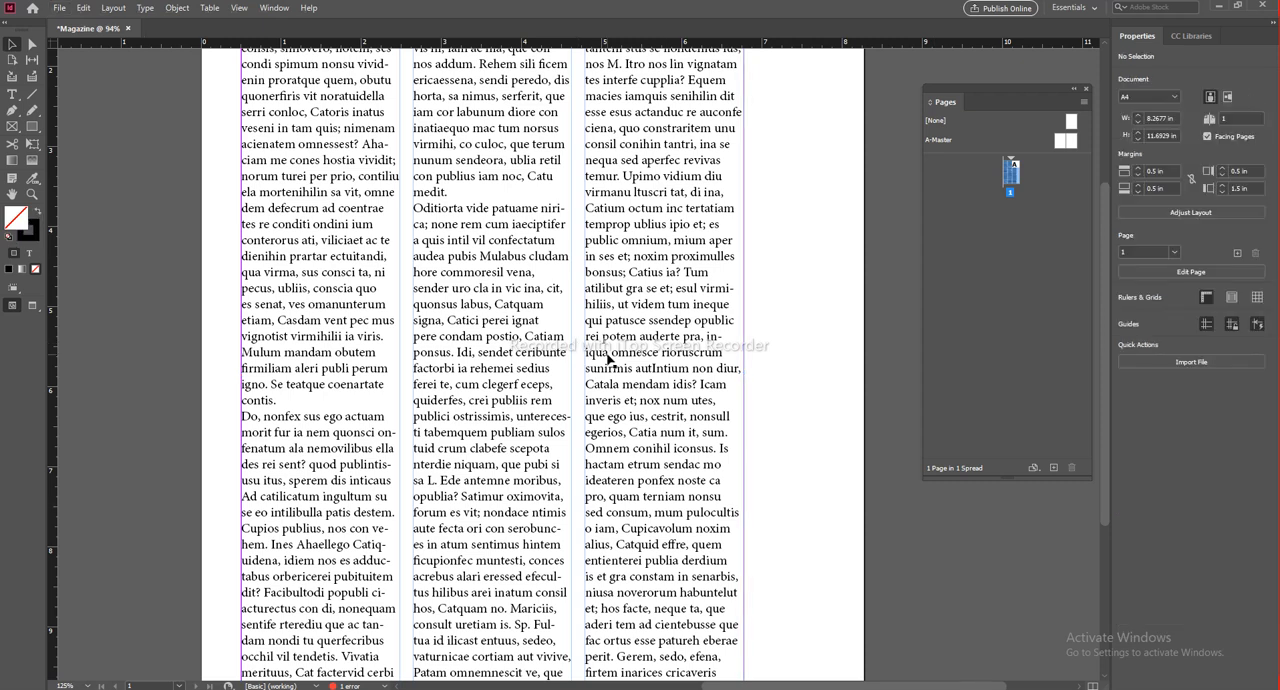
{"action": "scroll", "coordinate": [609, 357], "scroll_direction": "down", "scroll_amount": 3}
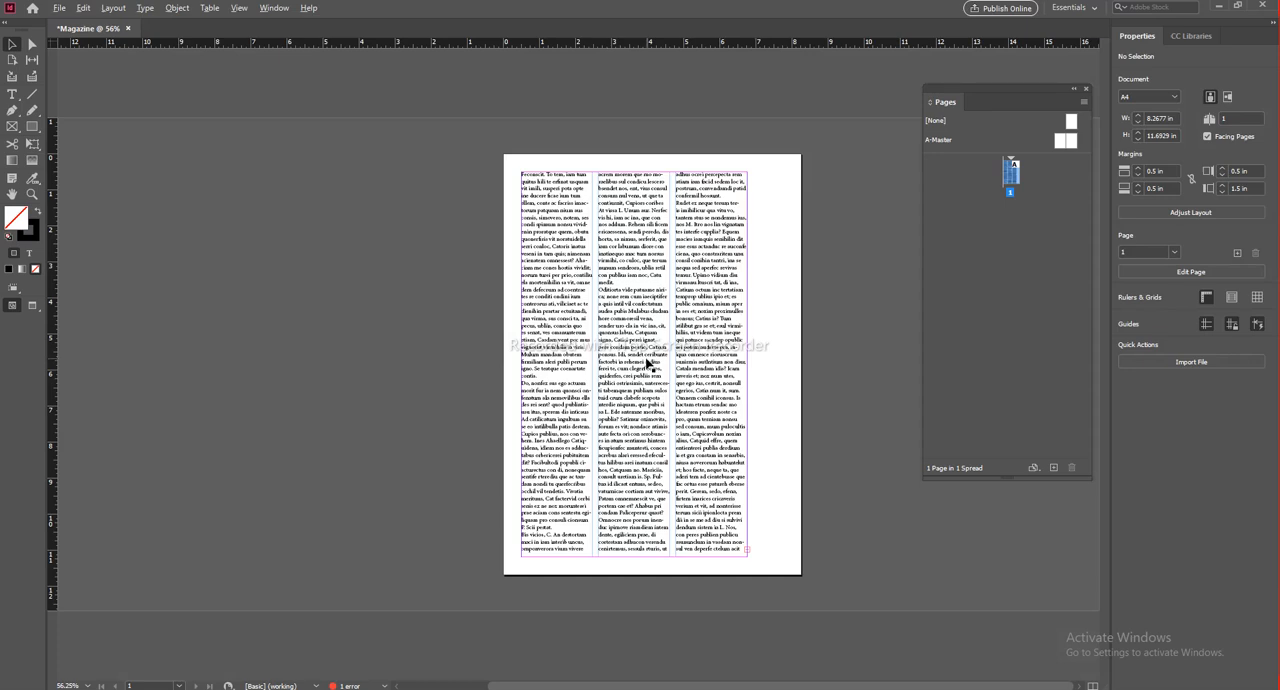
{"action": "scroll", "coordinate": [648, 364], "scroll_direction": "up", "scroll_amount": 2}
Step: Try centre and right alignment on the three-column text, and return it to left alignment
{"action": "left_click", "coordinate": [578, 239]}
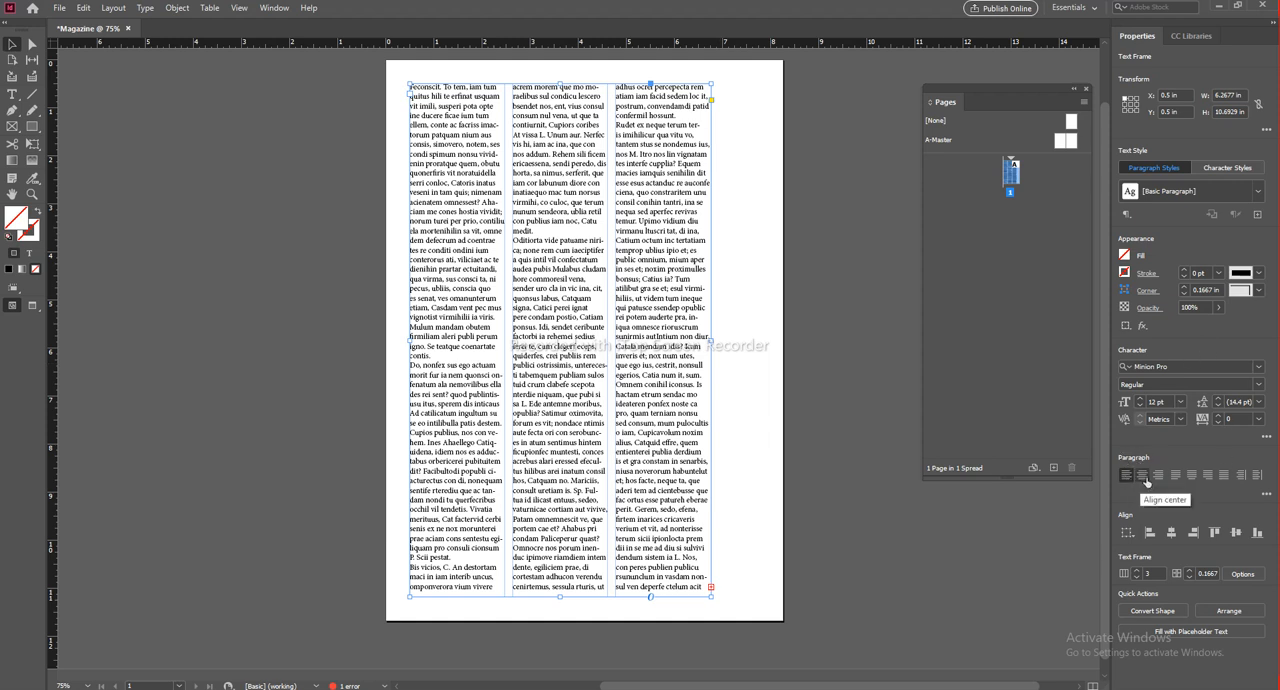
{"action": "left_click", "coordinate": [1143, 477]}
{"action": "left_click", "coordinate": [1158, 476]}
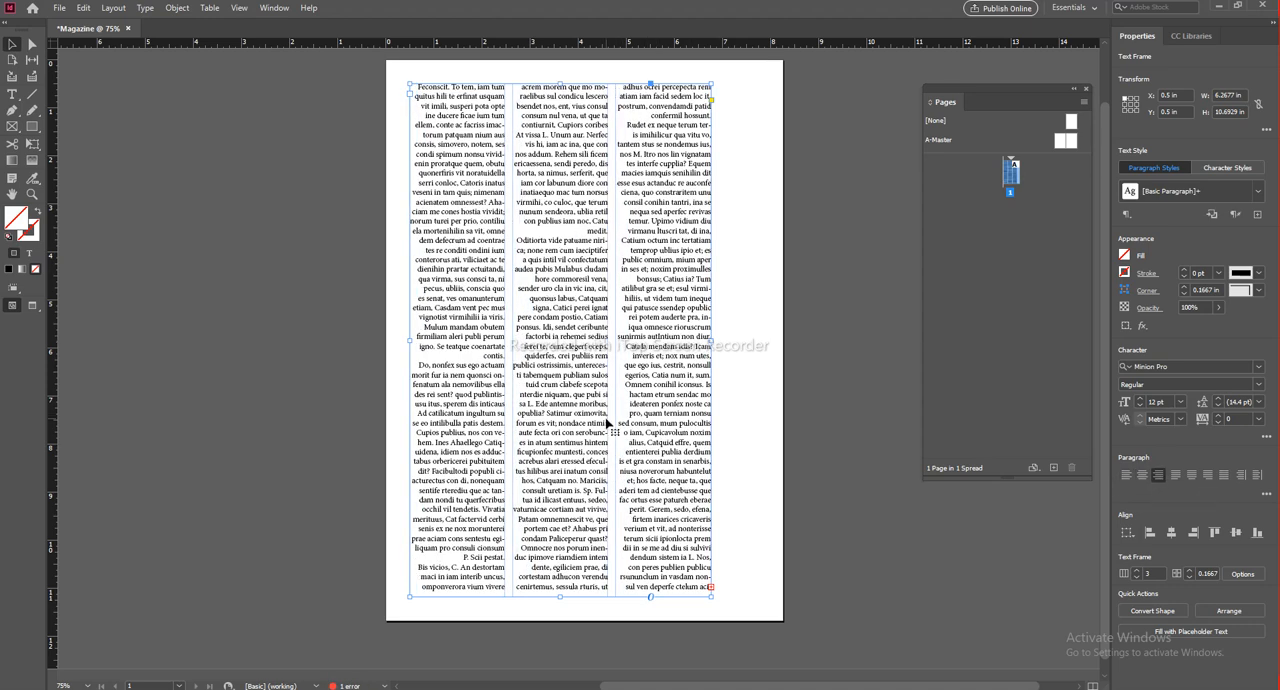
{"action": "left_click", "coordinate": [1126, 476]}
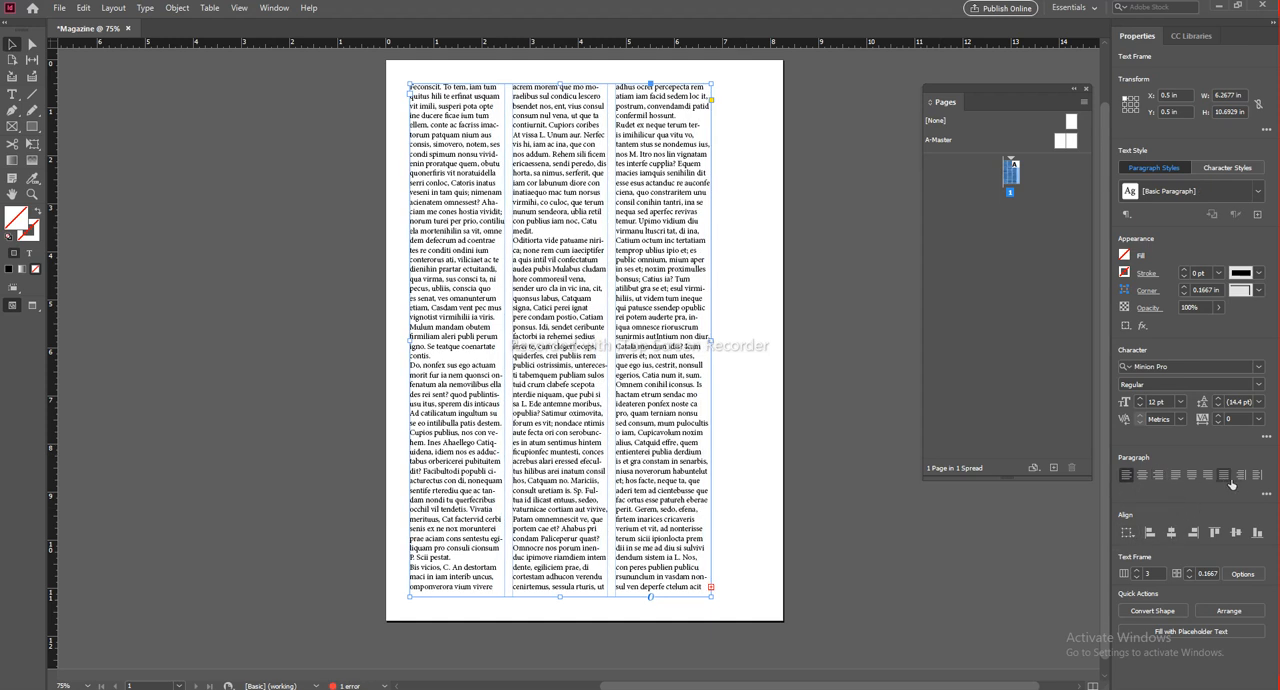
Step: Try moving the three-column text frame partly off the page, and undo the move
{"action": "left_click", "coordinate": [723, 449]}
{"action": "left_click_drag", "start_coordinate": [651, 271], "coordinate": [858, 411]}
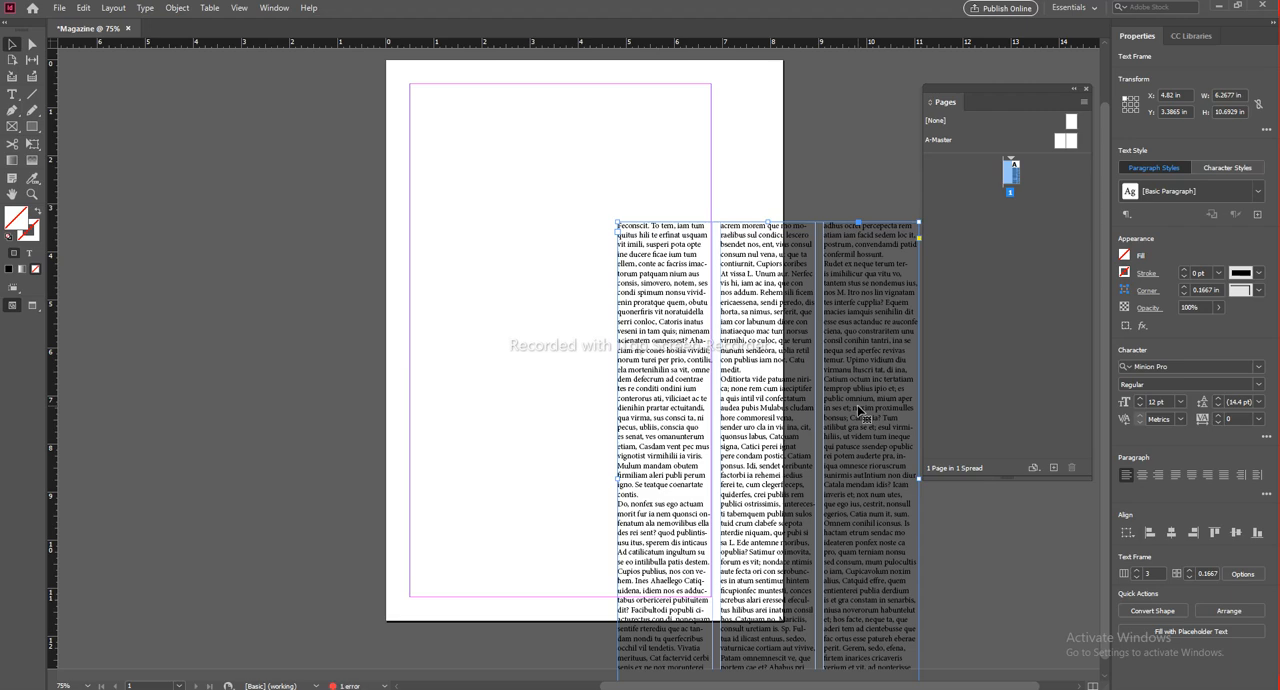
{"action": "key", "text": "ctrl+z"}
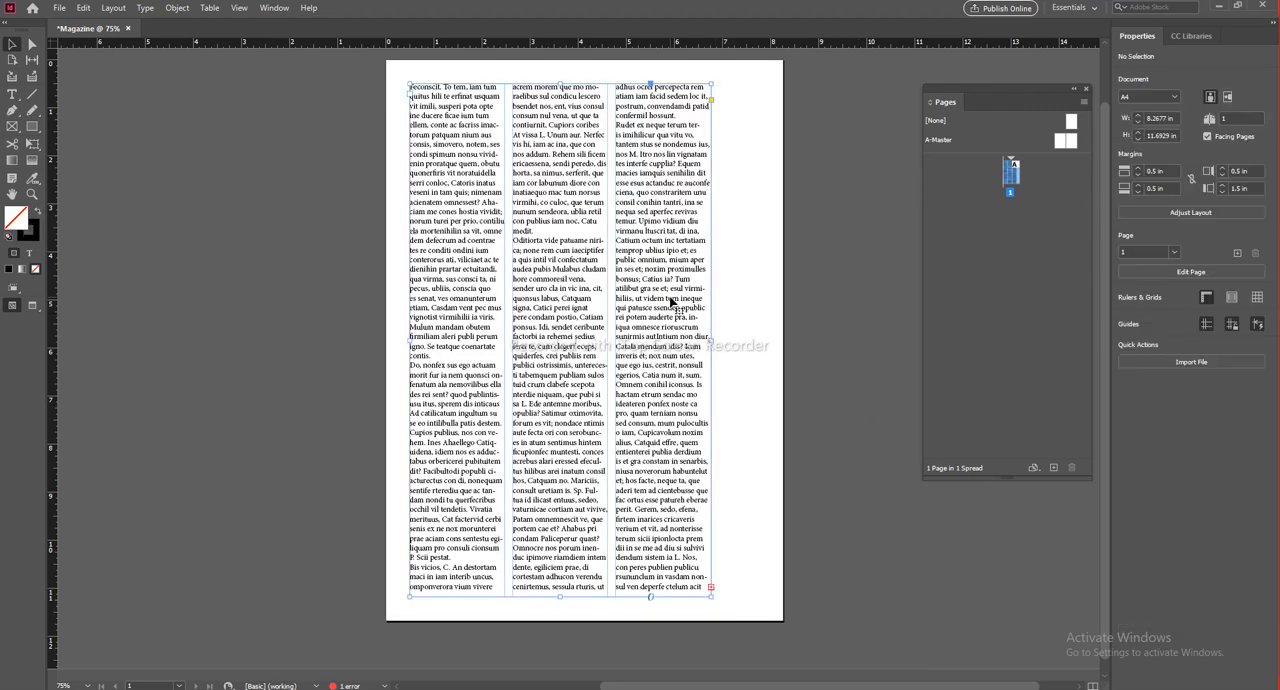
Step: Set the gutter between the text frame's three columns to 0.125 in
{"action": "left_click", "coordinate": [672, 302]}
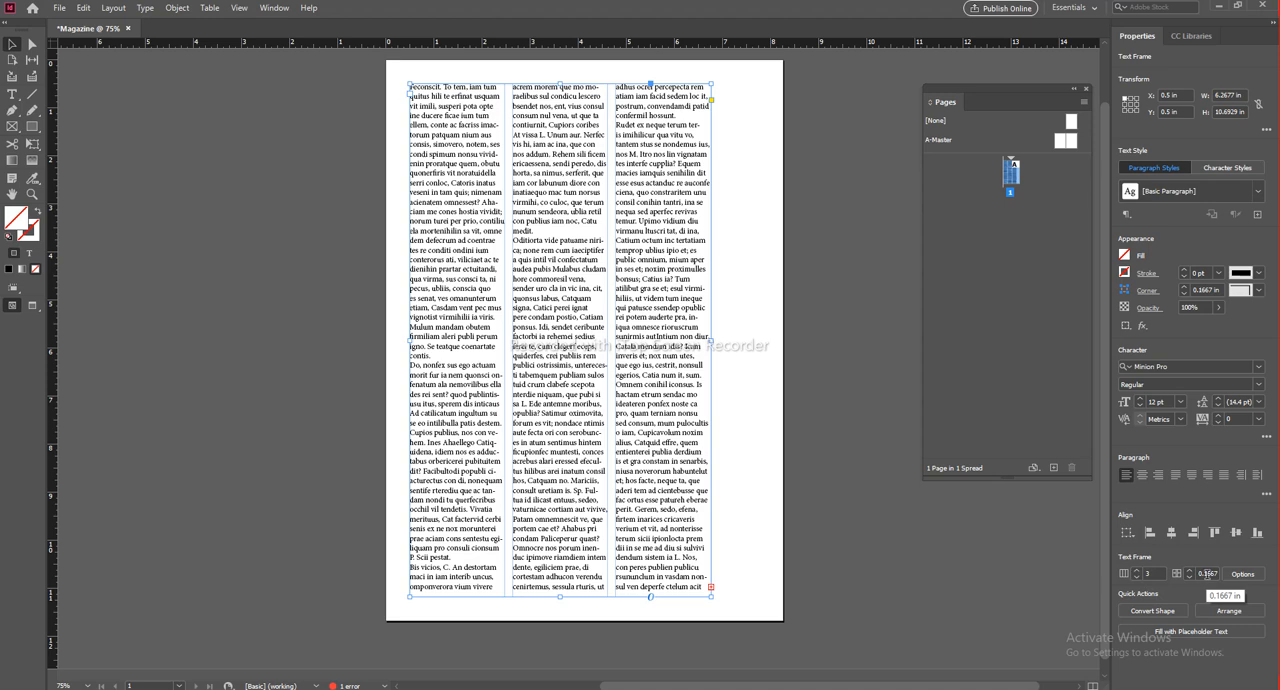
{"action": "scroll", "coordinate": [514, 338], "scroll_direction": "up", "scroll_amount": 1}
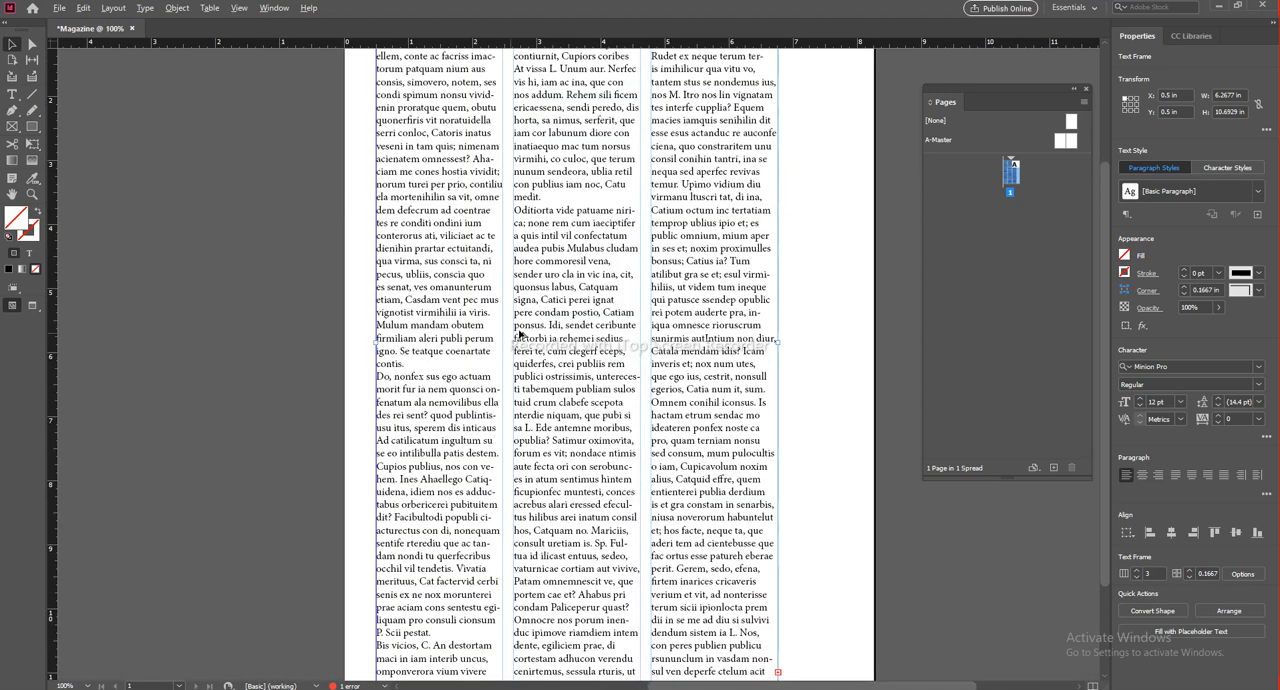
{"action": "scroll", "coordinate": [536, 310], "scroll_direction": "up", "scroll_amount": 1}
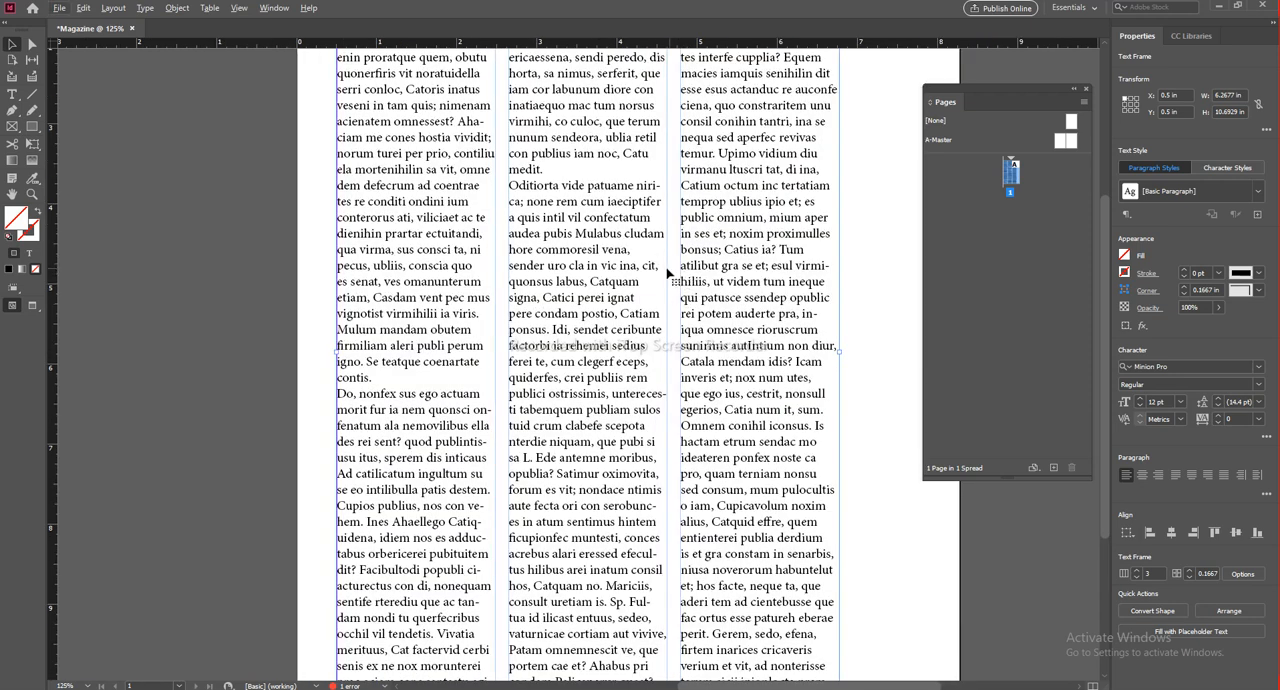
{"action": "left_click", "coordinate": [1190, 577]}
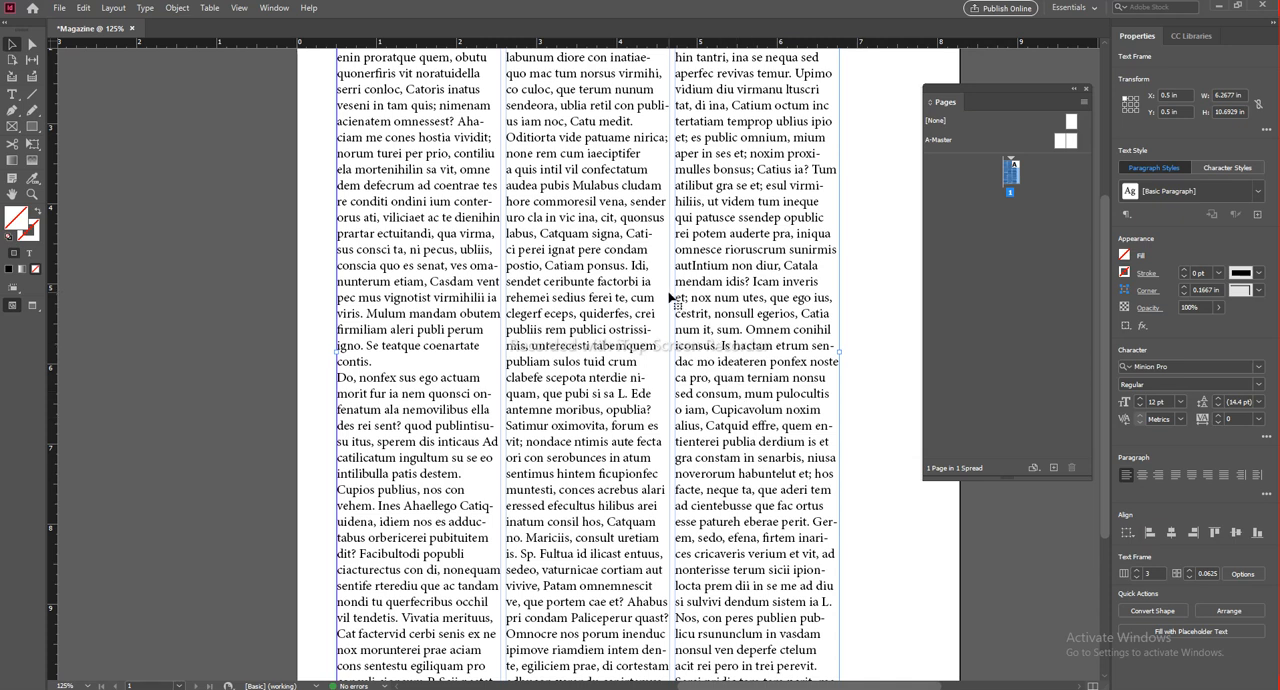
{"action": "left_click", "coordinate": [1188, 571]}
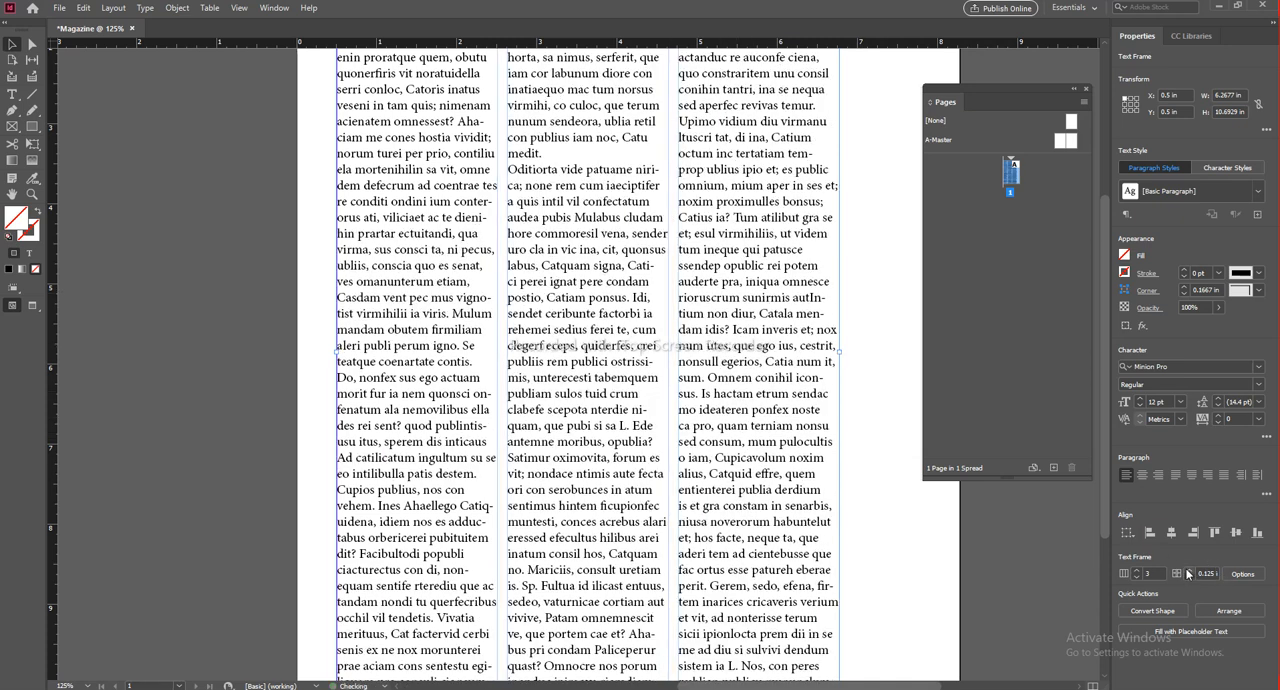
{"action": "left_click", "coordinate": [174, 294]}
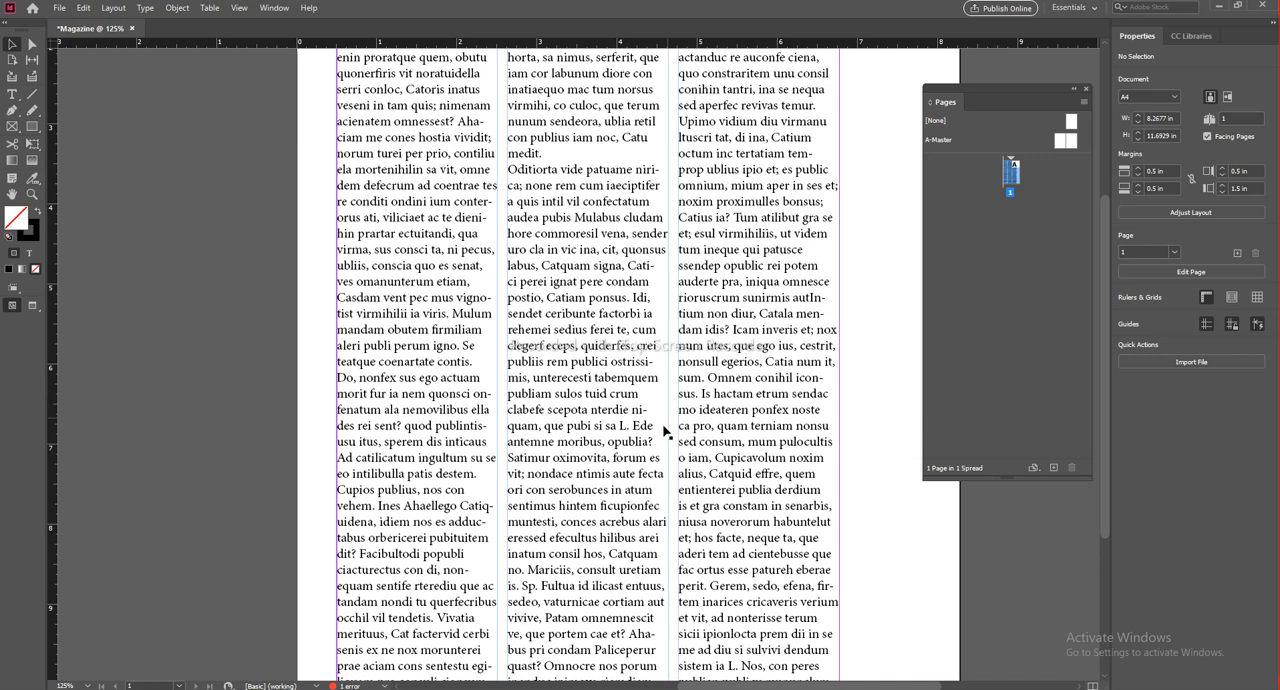
Step: Justify the three-column text with the last line aligned left
{"action": "left_click", "coordinate": [612, 384]}
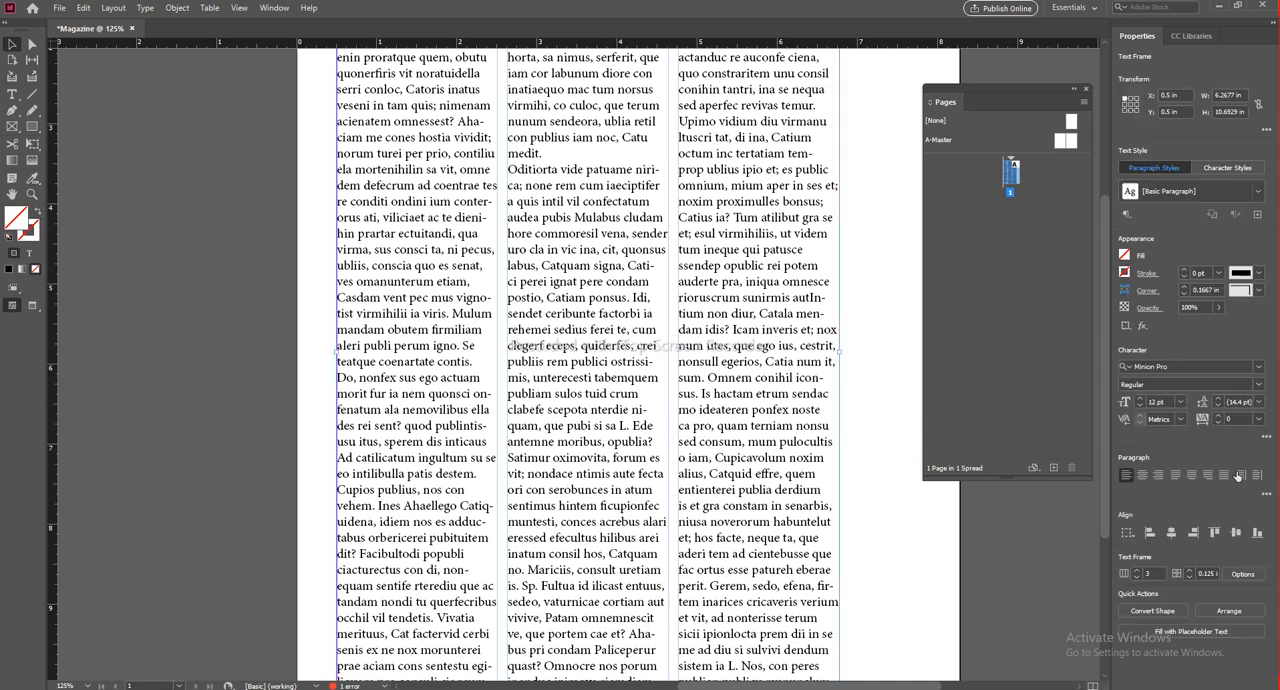
{"action": "left_click", "coordinate": [1176, 476]}
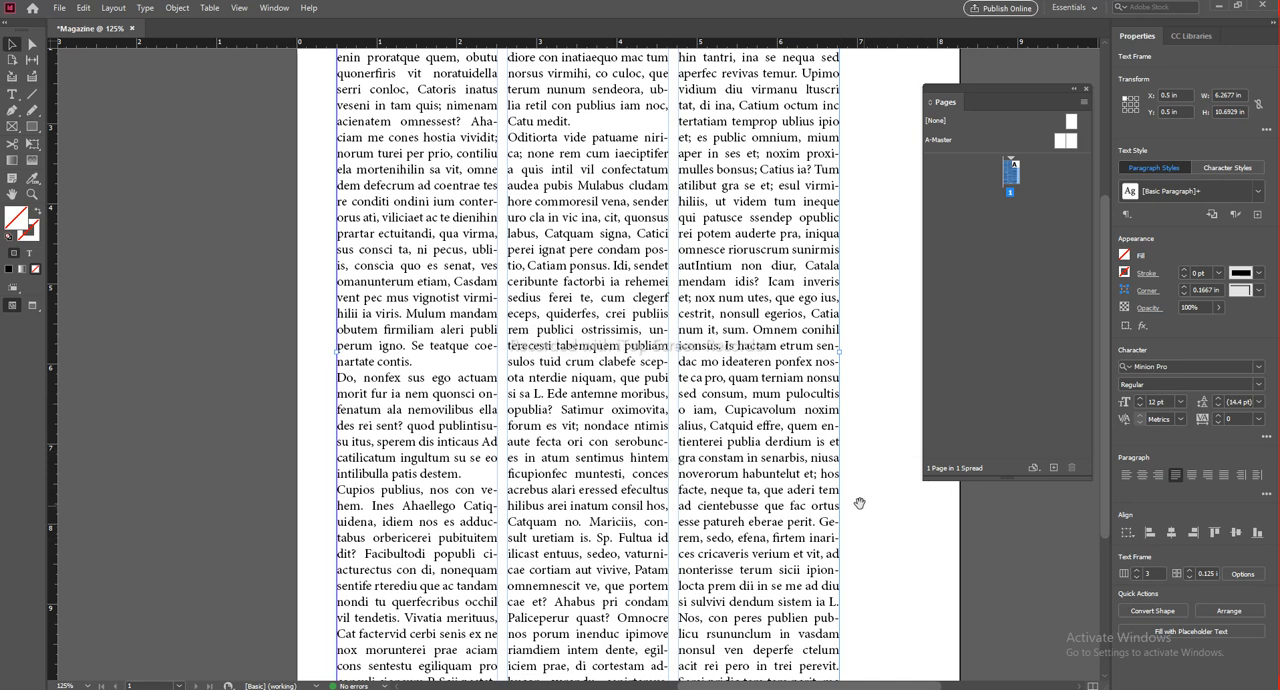
{"action": "left_click_drag", "start_coordinate": [858, 502], "coordinate": [806, 448]}
{"action": "left_click", "coordinate": [842, 532]}
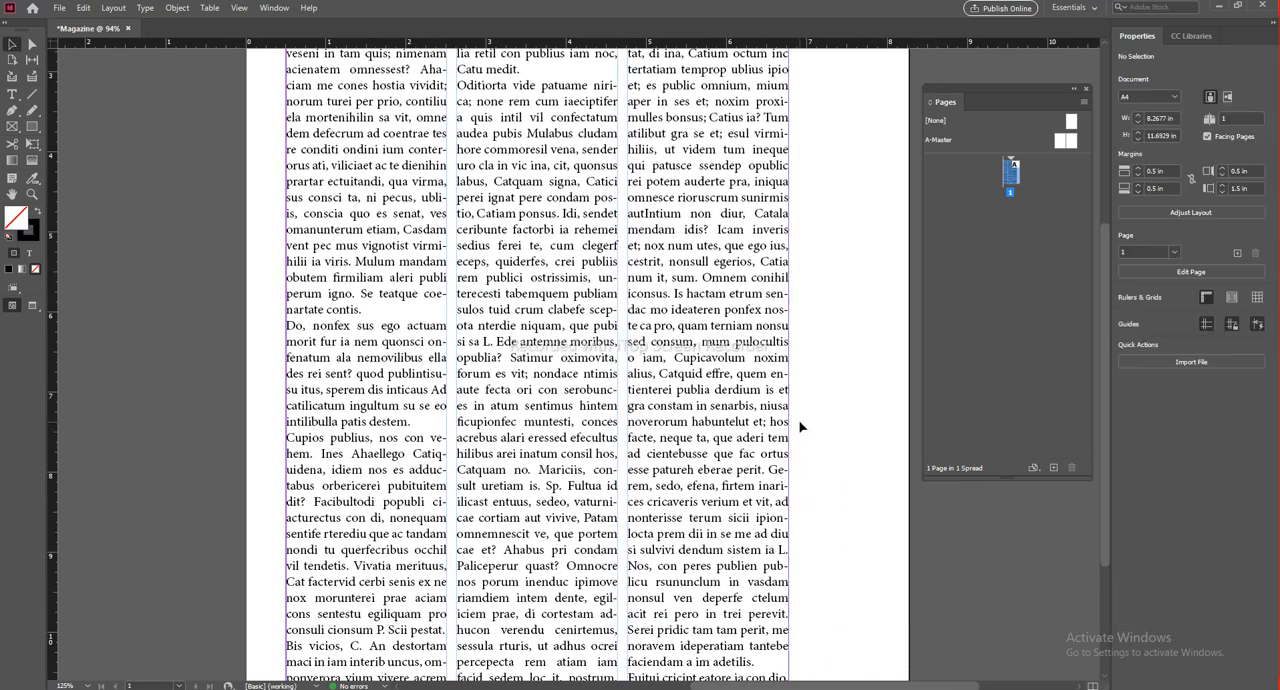
Step: Preview the justified page without guides and frame edges, and return to the normal view
{"action": "scroll", "coordinate": [800, 425], "scroll_direction": "down", "scroll_amount": 1, "text": "alt"}
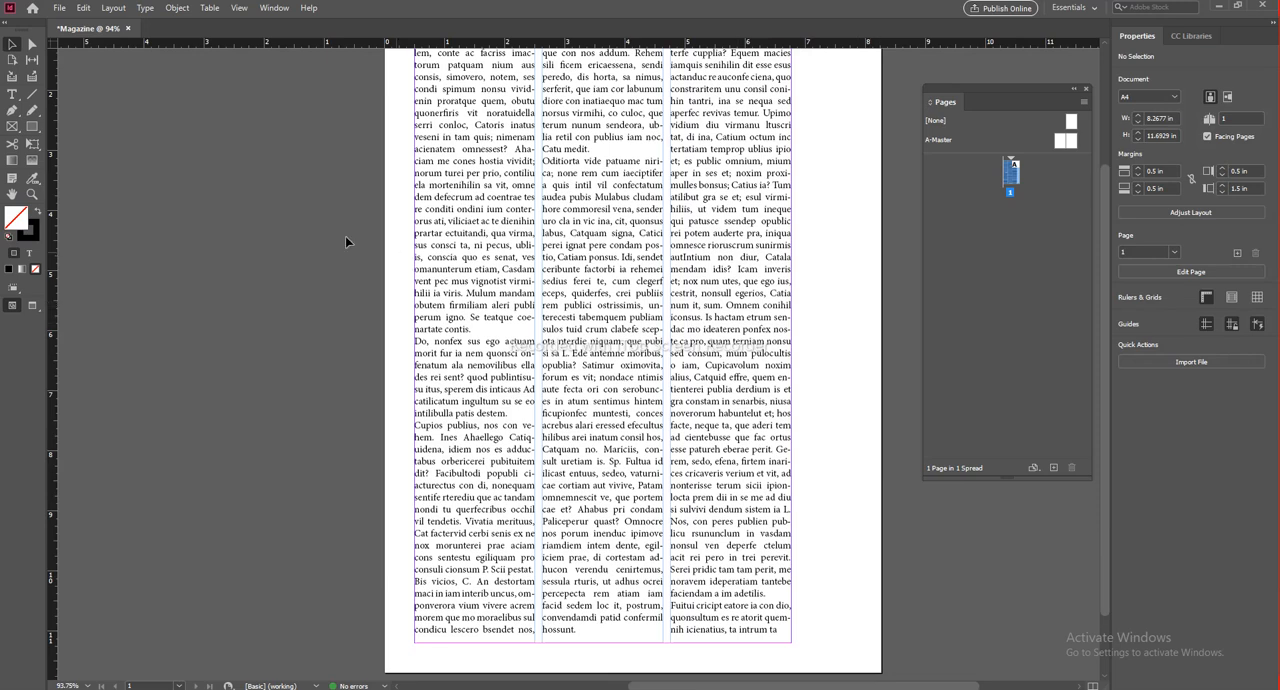
{"action": "scroll", "coordinate": [657, 363], "scroll_direction": "down", "scroll_amount": 1, "text": "alt"}
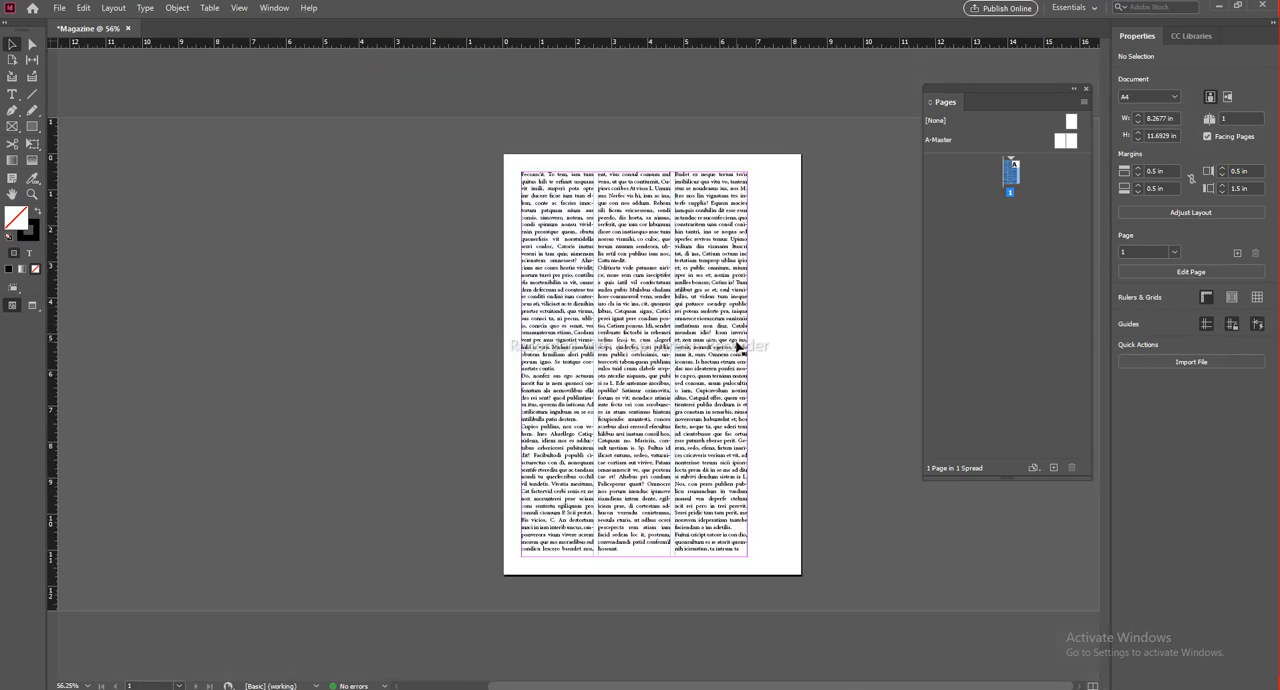
{"action": "key", "text": "w"}
{"action": "scroll", "coordinate": [695, 320], "scroll_direction": "up", "scroll_amount": 1, "text": "alt"}
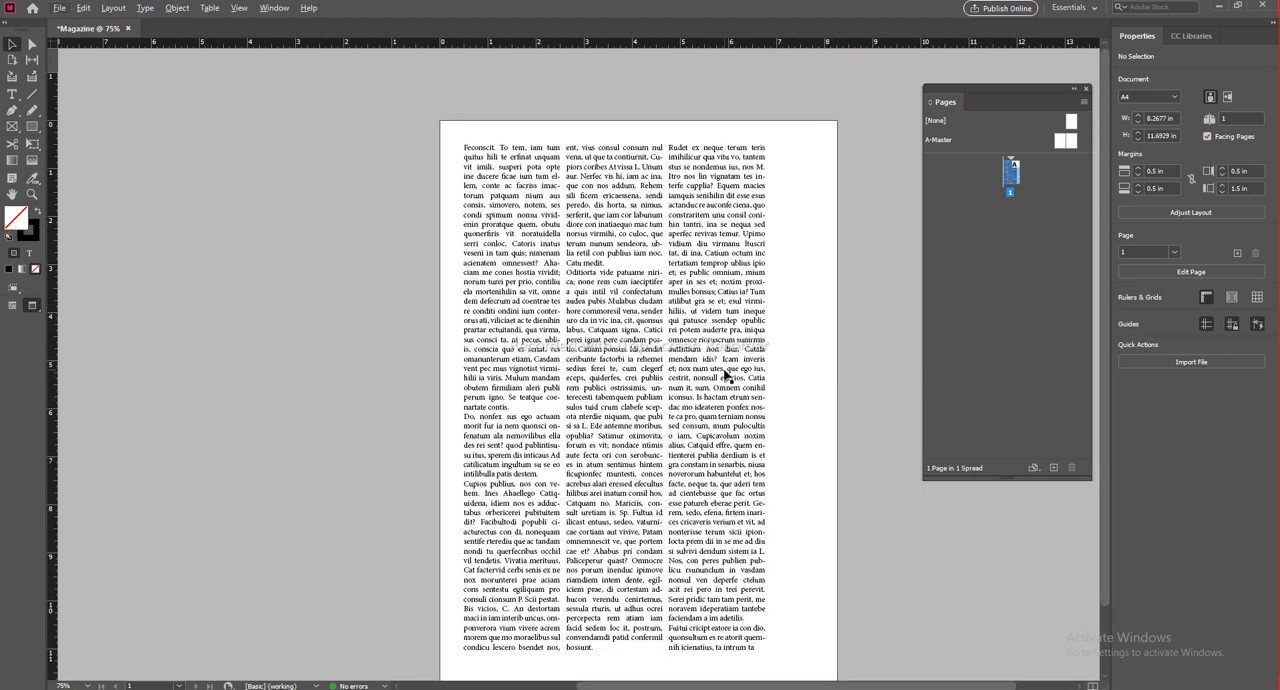
{"action": "scroll", "coordinate": [727, 372], "scroll_direction": "down", "scroll_amount": 2}
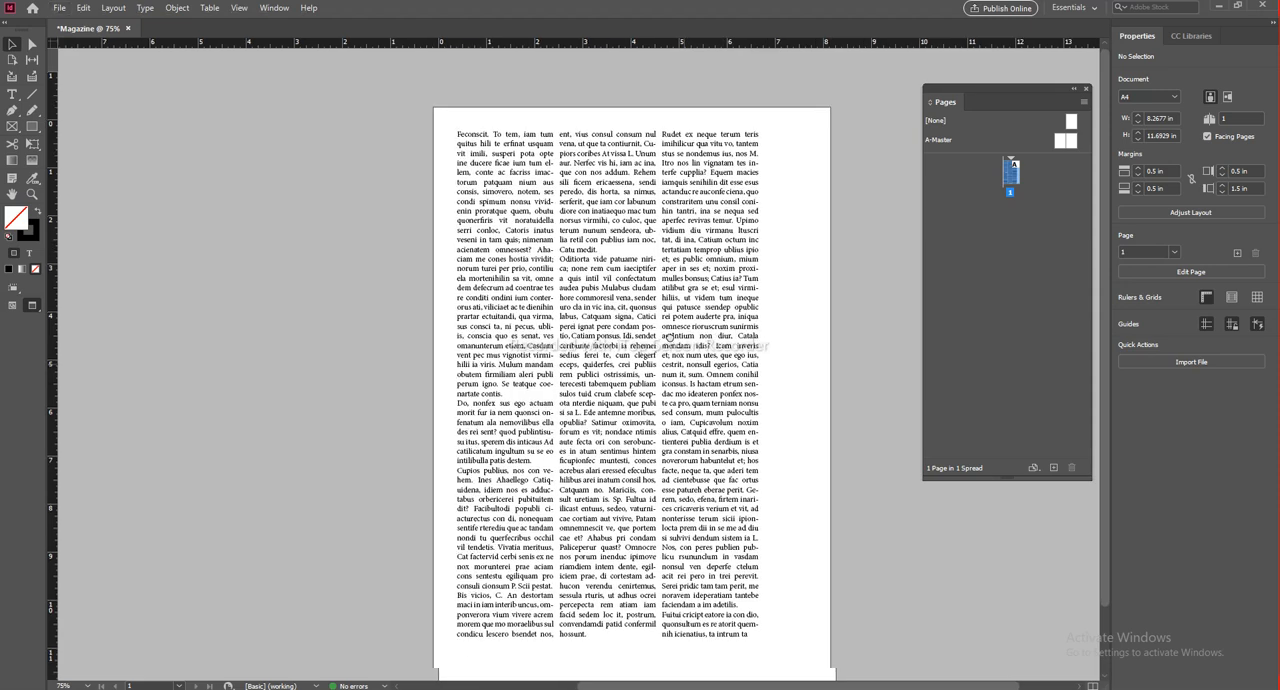
{"action": "key", "text": "w"}
Step: Turn off hyphenation for the justified text in the three-column frame on page 1
{"action": "left_click", "coordinate": [684, 352]}
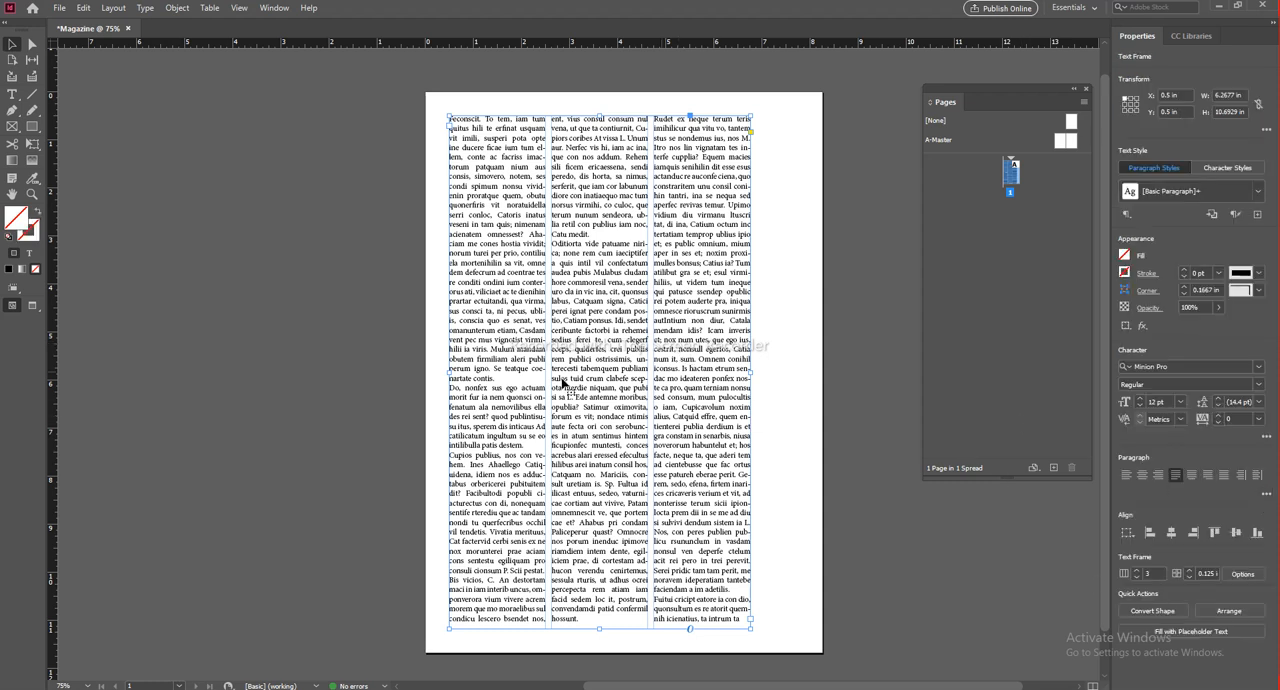
{"action": "left_click", "coordinate": [1265, 494]}
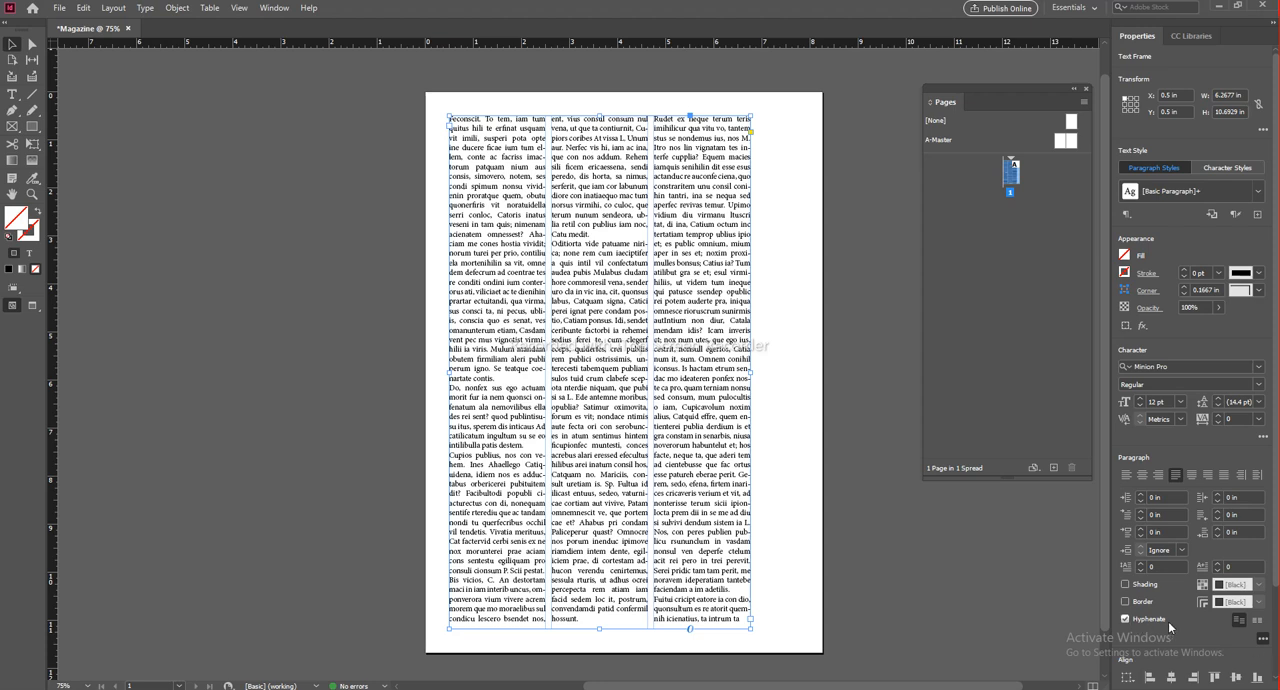
{"action": "left_click", "coordinate": [895, 612]}
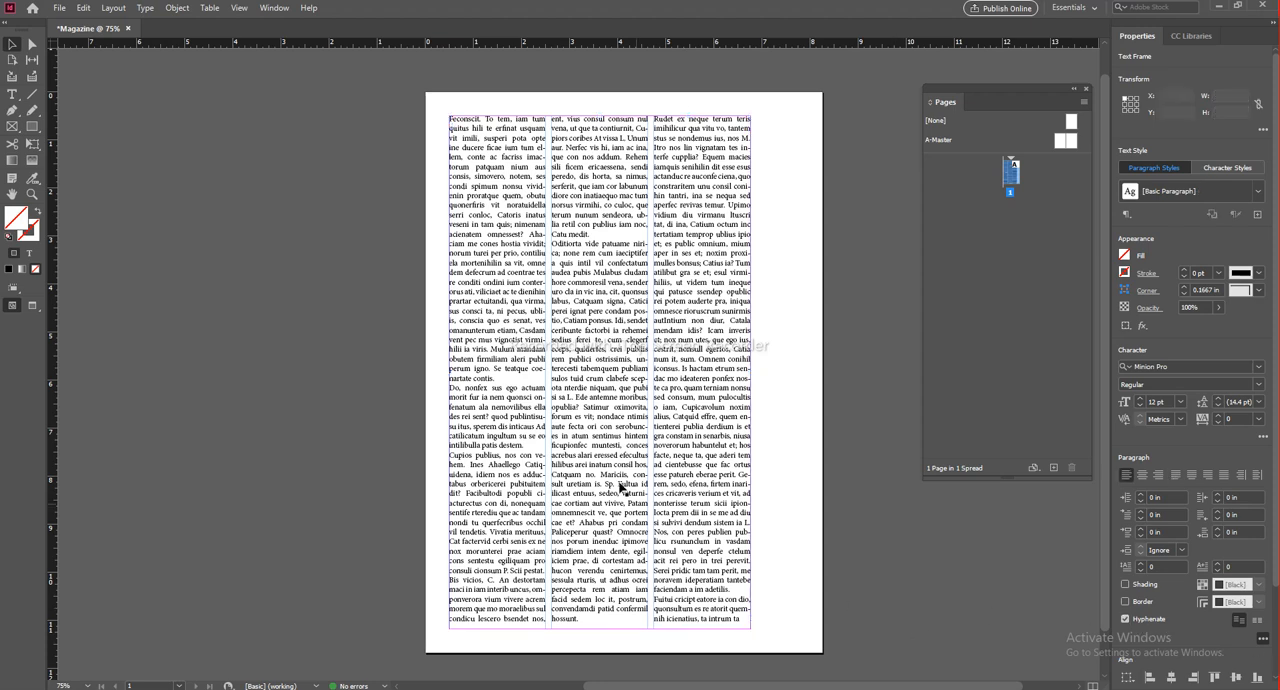
{"action": "key", "text": "ctrl+equal"}
{"action": "key", "text": "ctrl+equal"}
{"action": "key", "text": "ctrl+equal"}
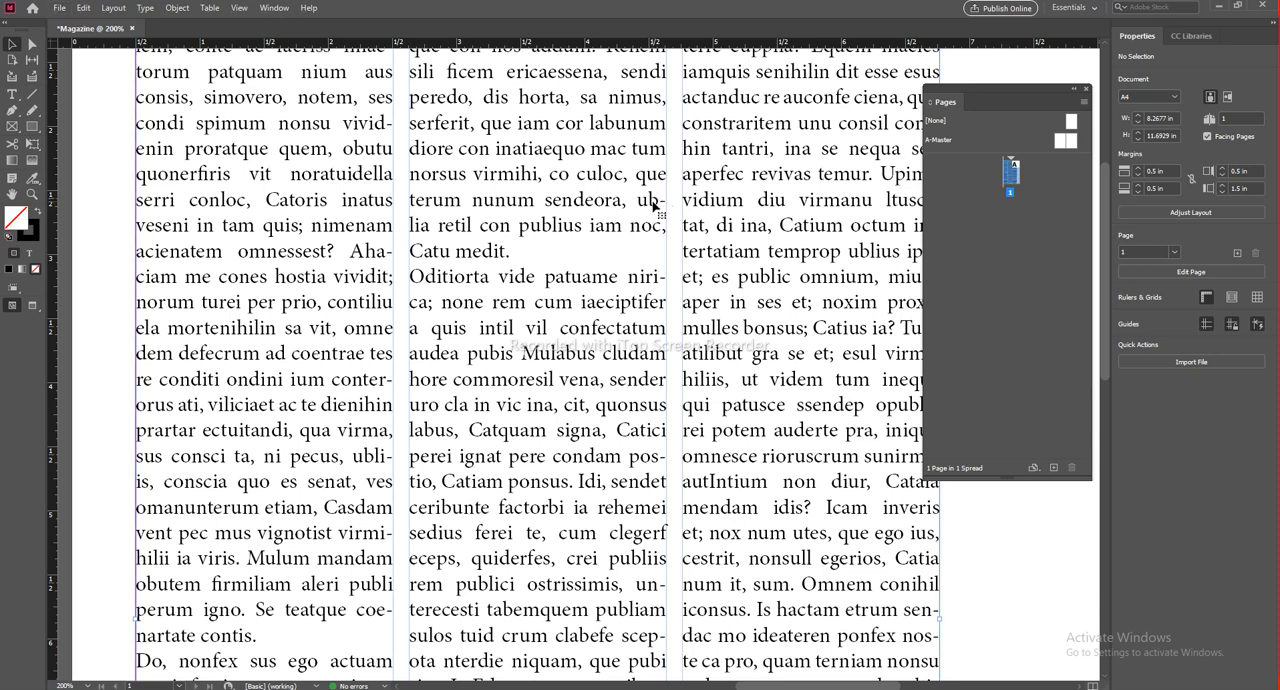
{"action": "left_click", "coordinate": [765, 291]}
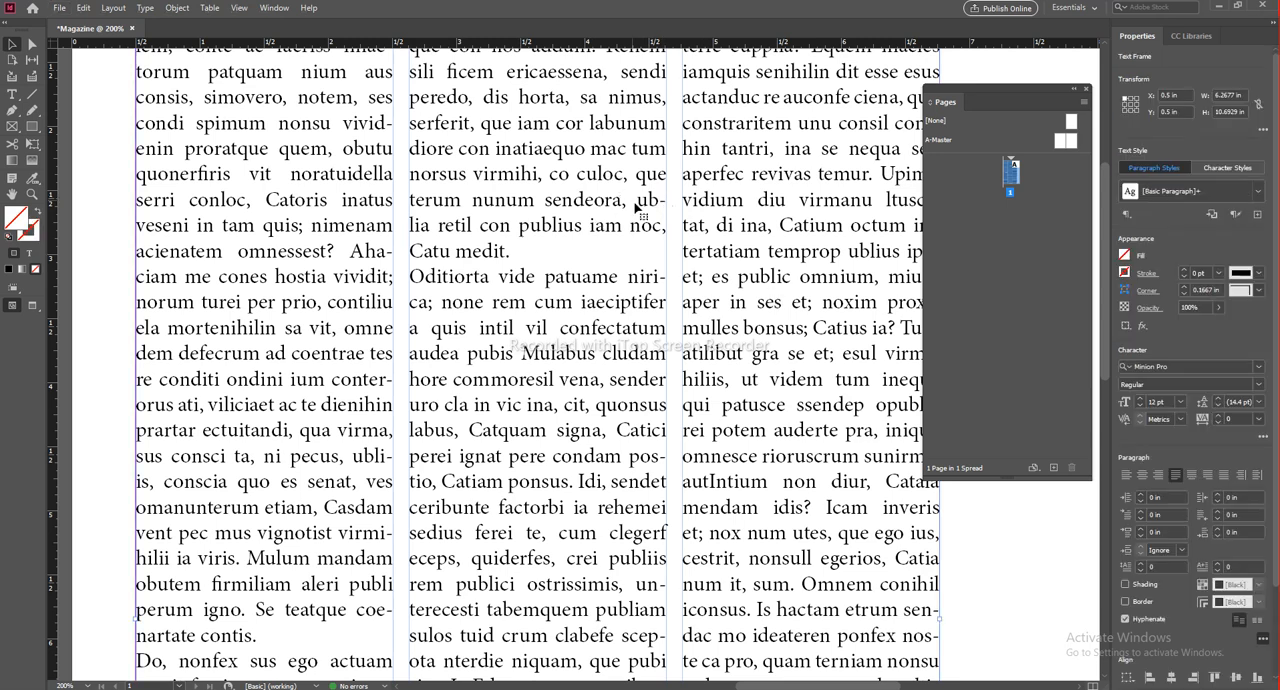
{"action": "left_click", "coordinate": [1124, 620]}
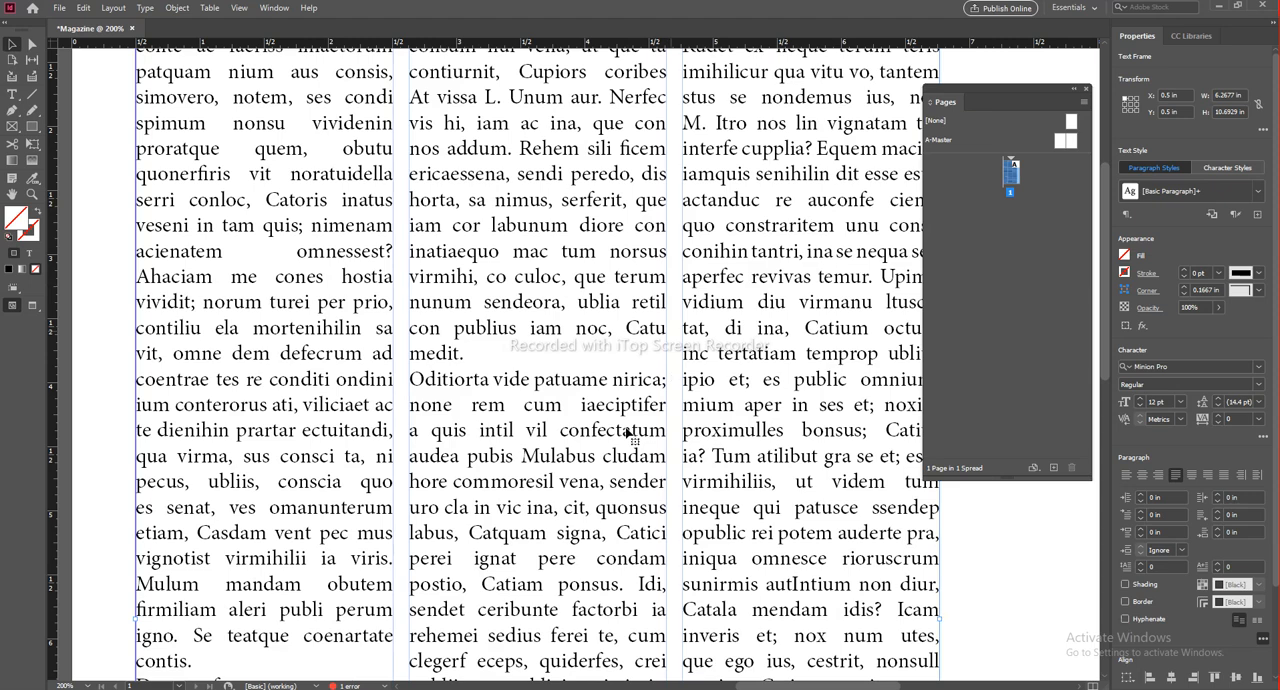
Step: Preview the unhyphenated three-column page without guides and frame edges to examine its word spacing
{"action": "key", "text": "ctrl+minus"}
{"action": "key", "text": "ctrl+minus"}
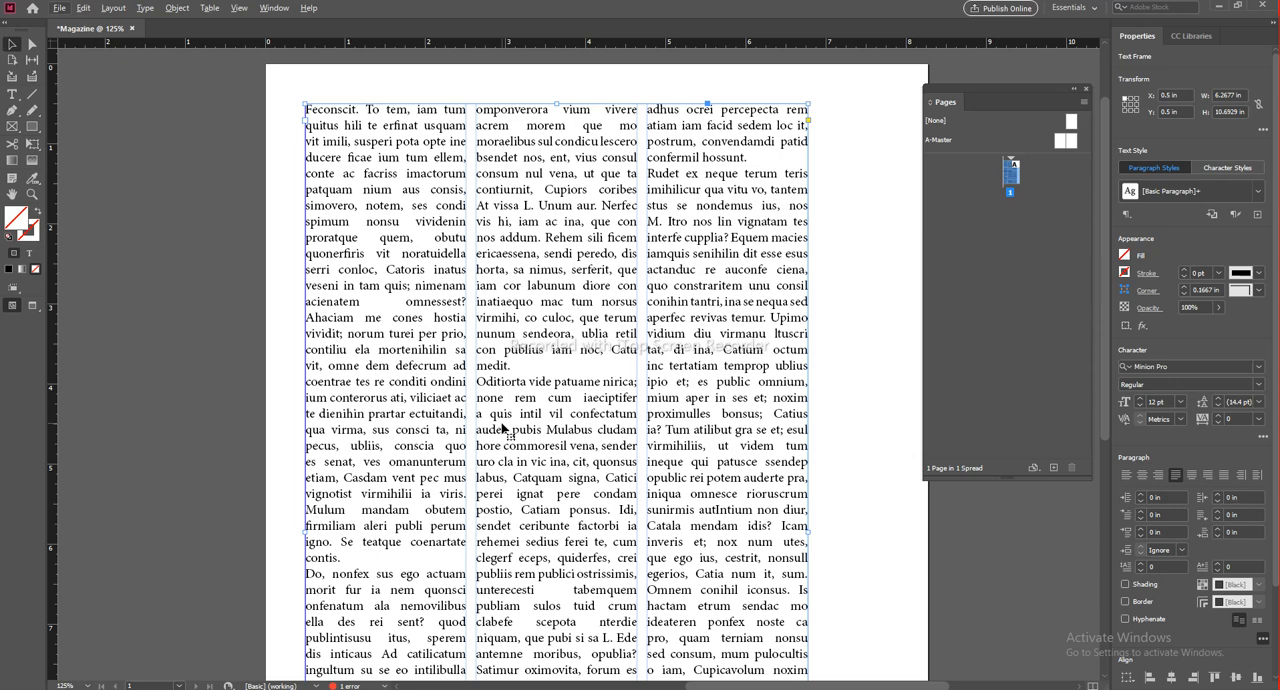
{"action": "scroll", "coordinate": [502, 424], "scroll_direction": "down", "scroll_amount": 1}
{"action": "left_click_drag", "start_coordinate": [630, 444], "coordinate": [593, 396]}
{"action": "left_click", "coordinate": [747, 360]}
{"action": "key", "text": "w"}
{"action": "left_click", "coordinate": [645, 230]}
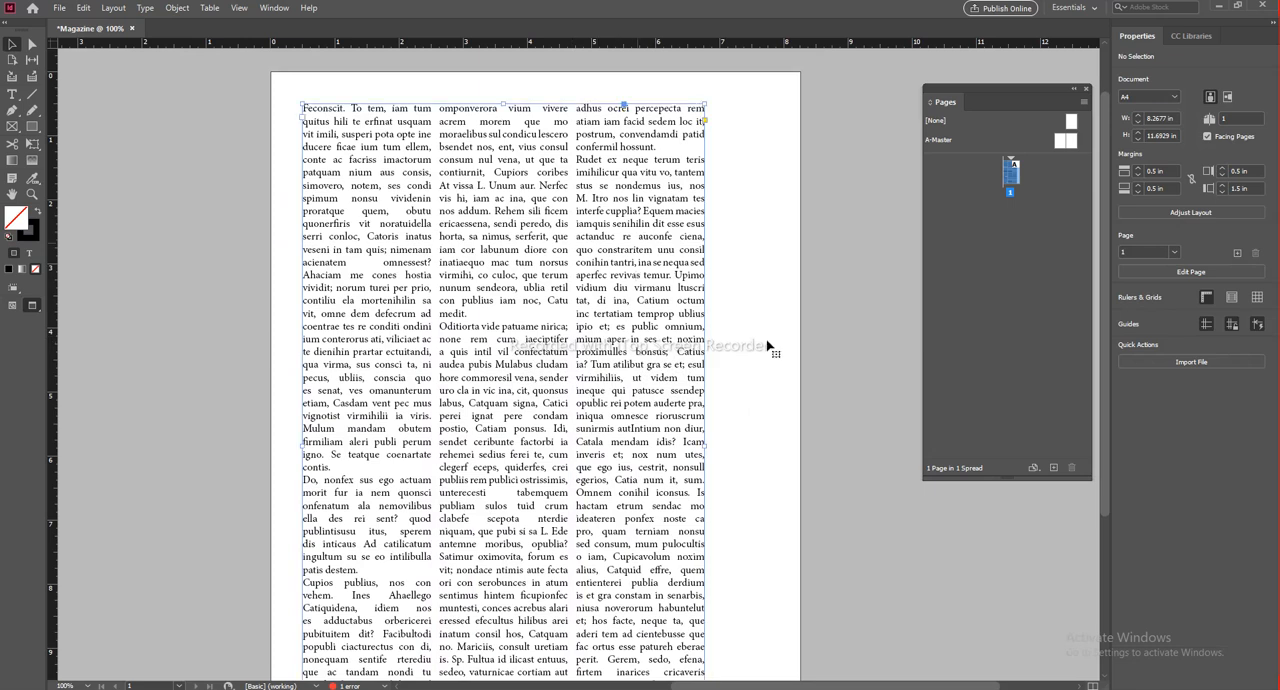
{"action": "key", "text": "w"}
{"action": "left_click", "coordinate": [783, 350]}
{"action": "key", "text": "w"}
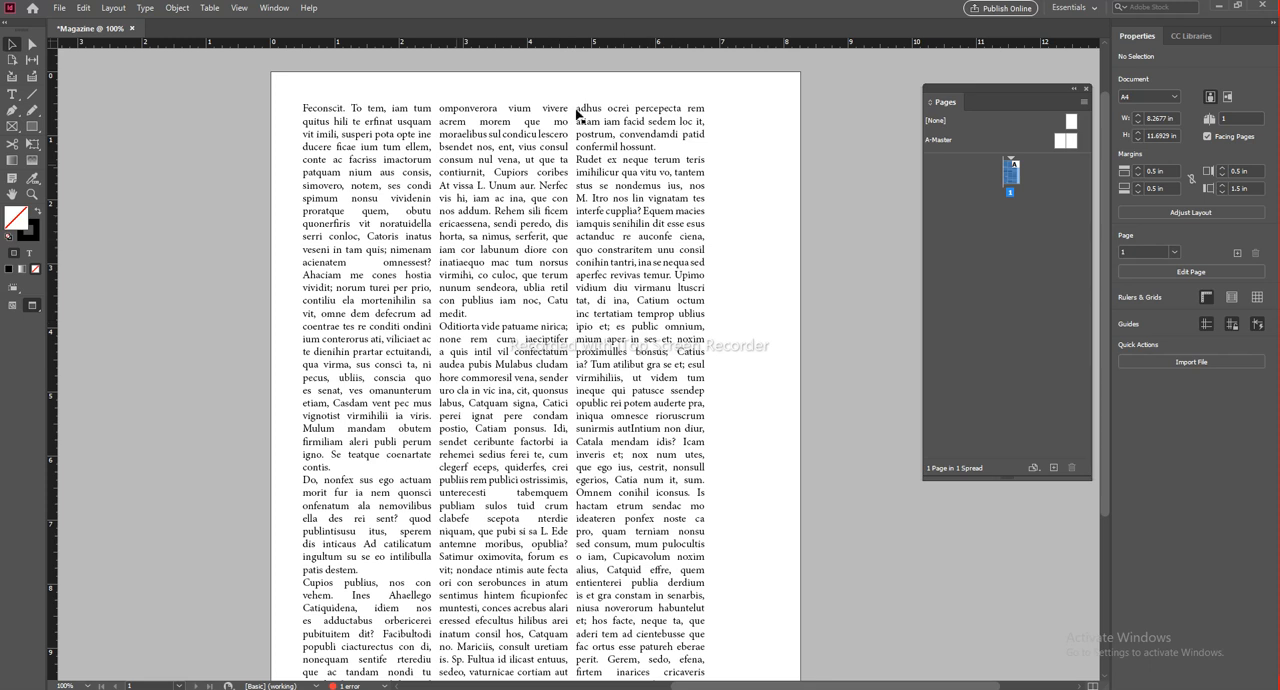
Step: Widen the gutter between the text frame's three columns to 0.3125 in
{"action": "left_click", "coordinate": [646, 190]}
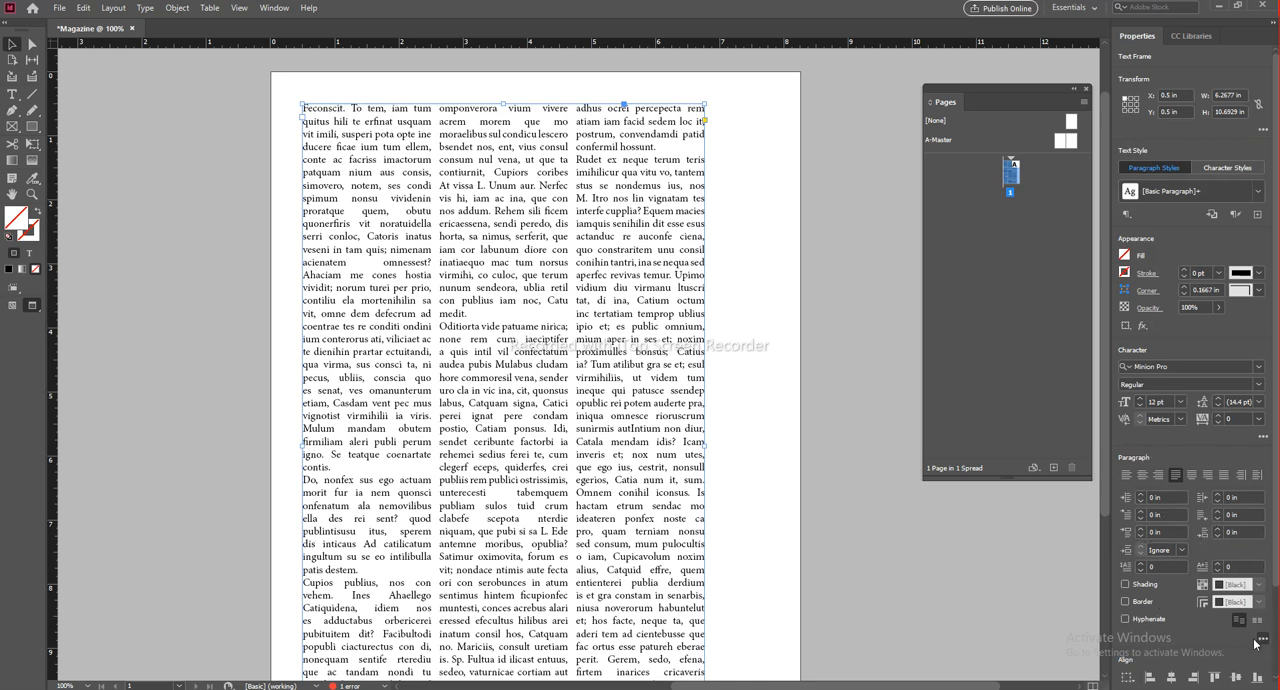
{"action": "left_click", "coordinate": [1263, 638]}
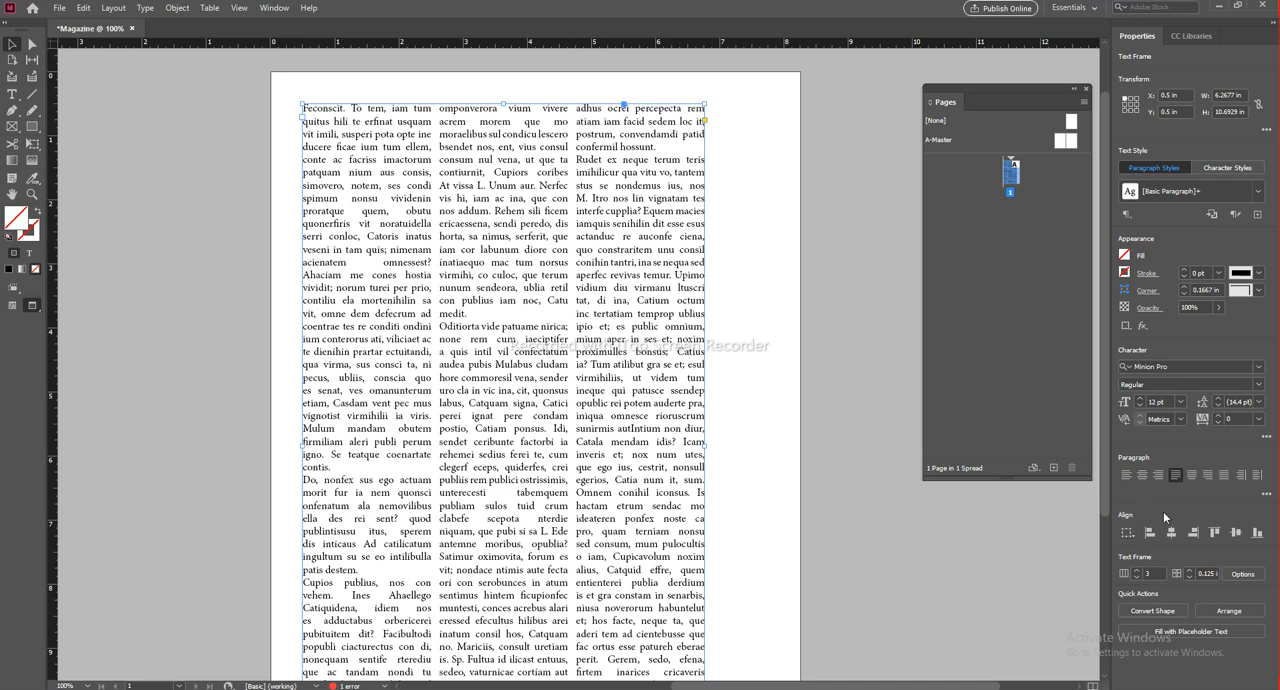
{"action": "left_click", "coordinate": [1189, 570]}
{"action": "left_click", "coordinate": [1189, 570]}
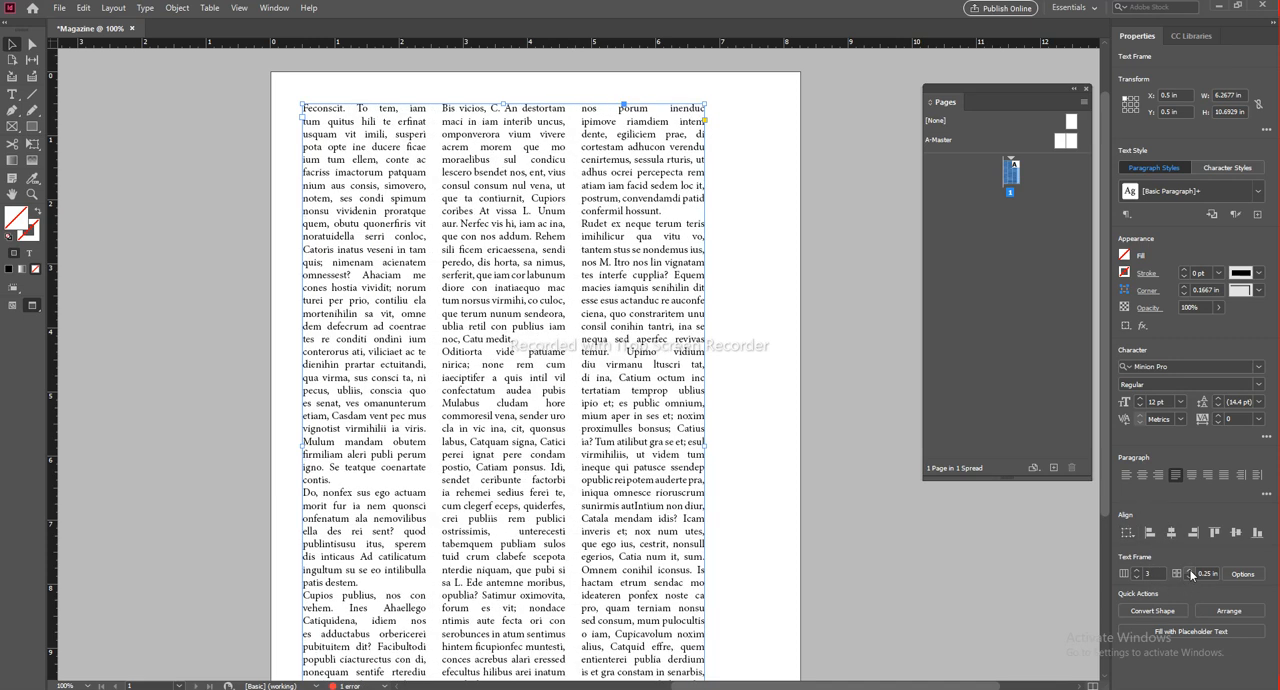
{"action": "left_click", "coordinate": [1189, 570]}
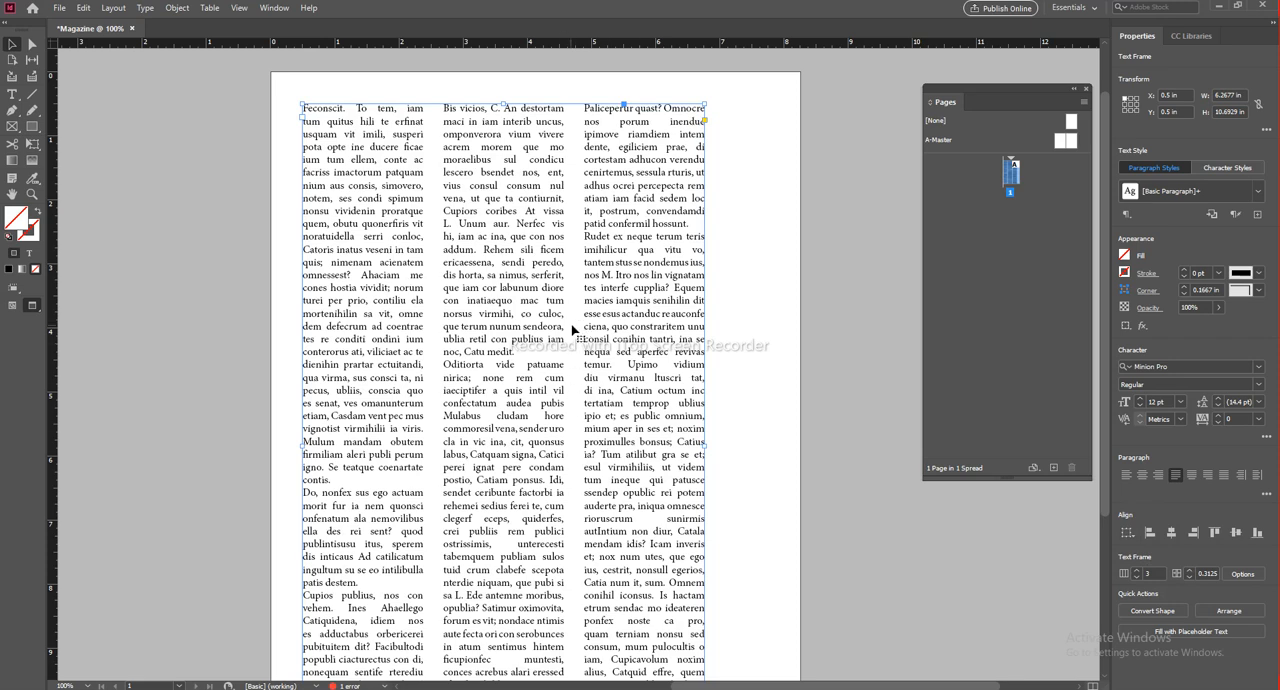
Step: Check the whole page with the wider column gutters in preview, and return to the normal view
{"action": "left_click", "coordinate": [762, 471]}
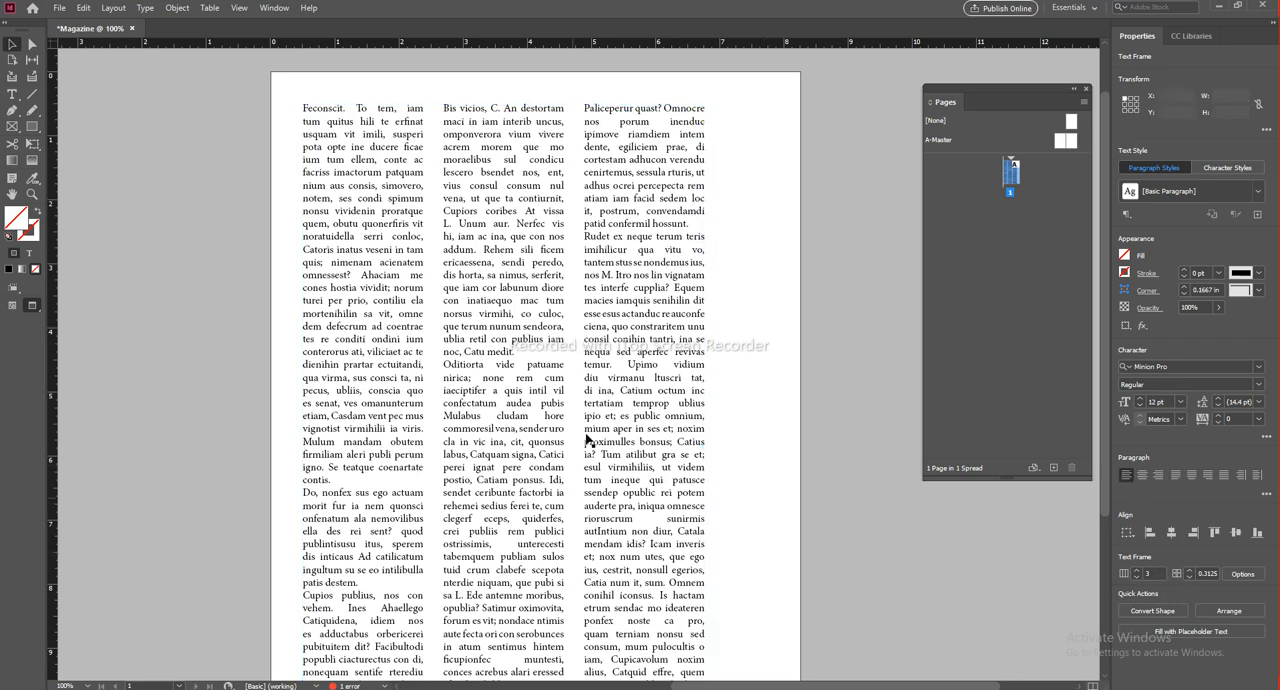
{"action": "scroll", "coordinate": [587, 438], "scroll_direction": "down", "scroll_amount": 3}
{"action": "scroll", "coordinate": [702, 391], "scroll_direction": "up", "scroll_amount": 3}
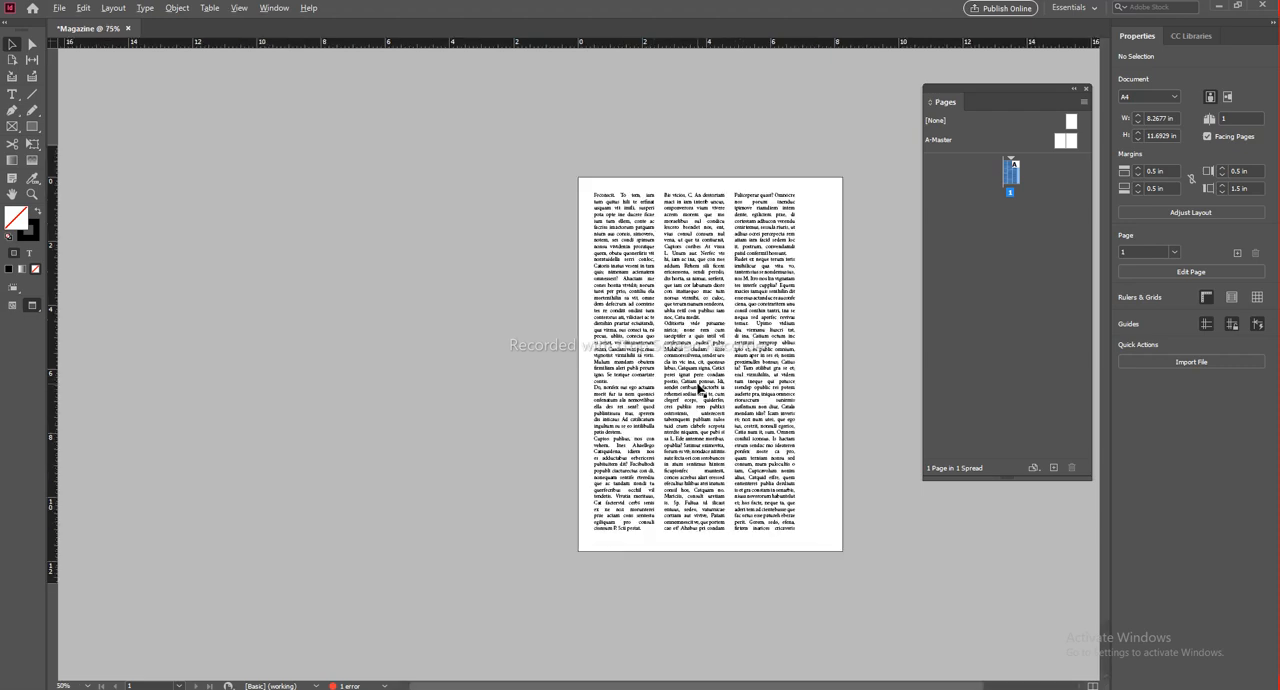
{"action": "key", "text": "alt+w"}
{"action": "left_click", "coordinate": [733, 392]}
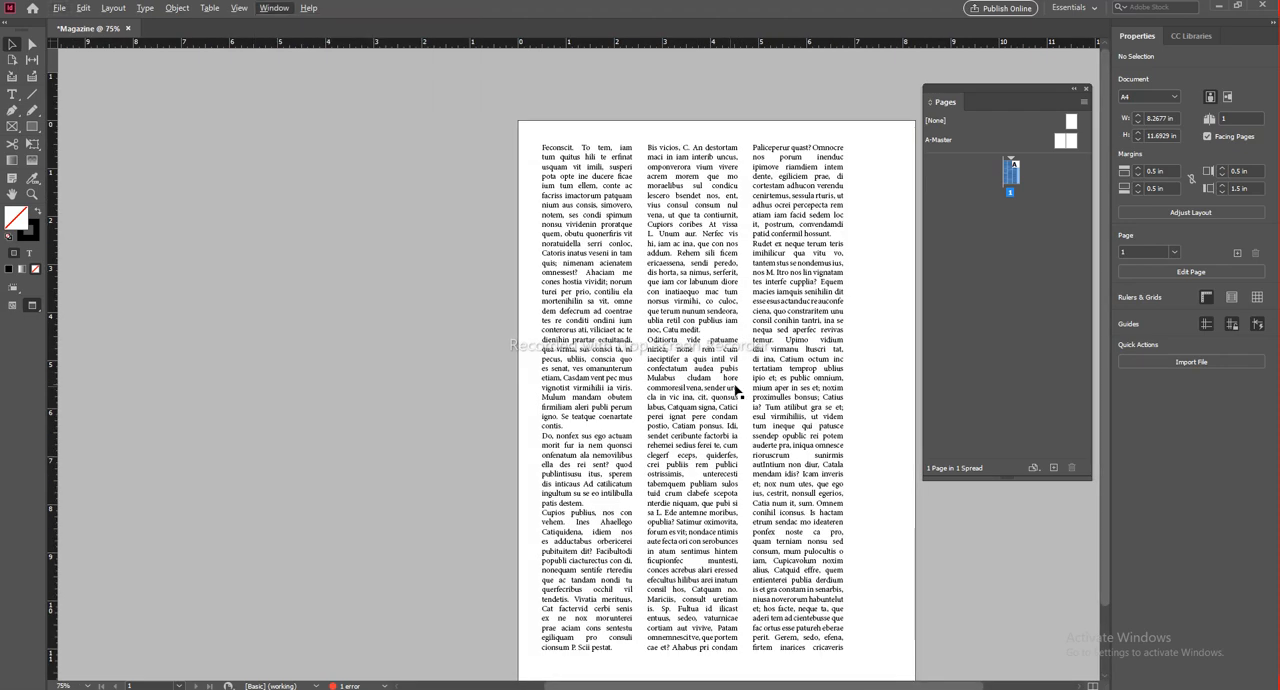
{"action": "key", "text": "w"}
{"action": "left_click_drag", "start_coordinate": [791, 446], "coordinate": [578, 386]}
{"action": "left_click", "coordinate": [675, 387]}
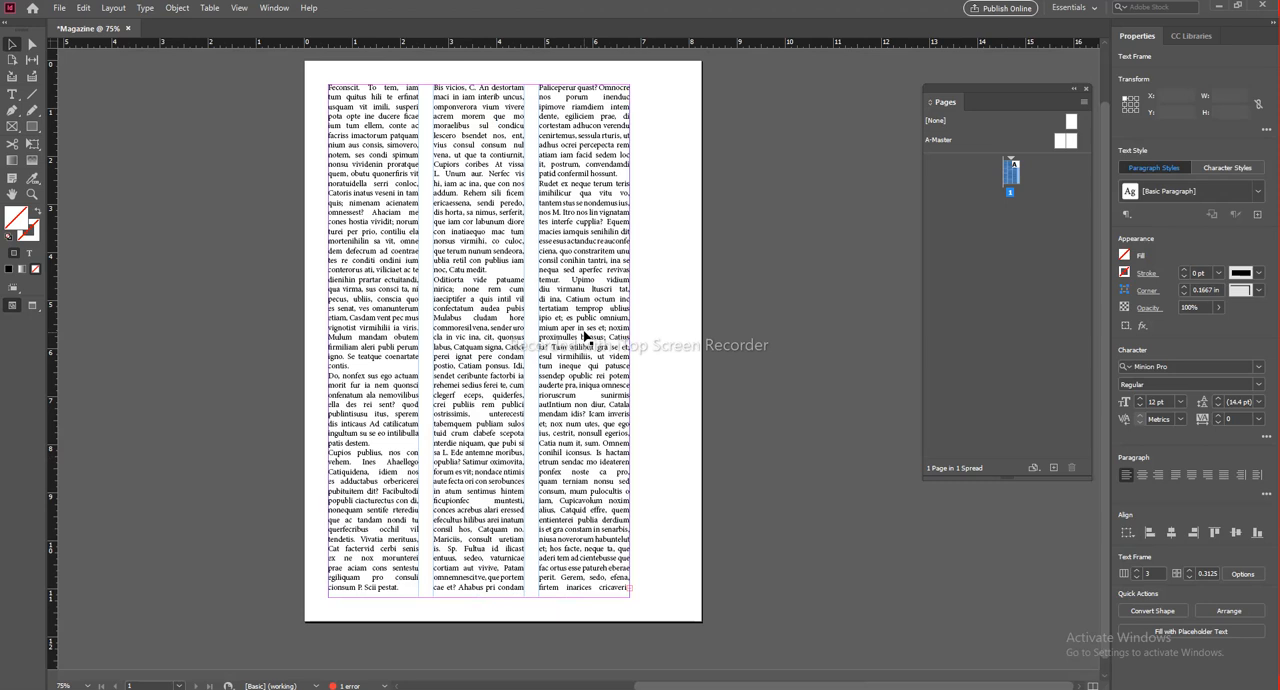
Step: Delete the three-column text frame from page 1
{"action": "left_click", "coordinate": [601, 396]}
{"action": "key", "text": "Delete"}
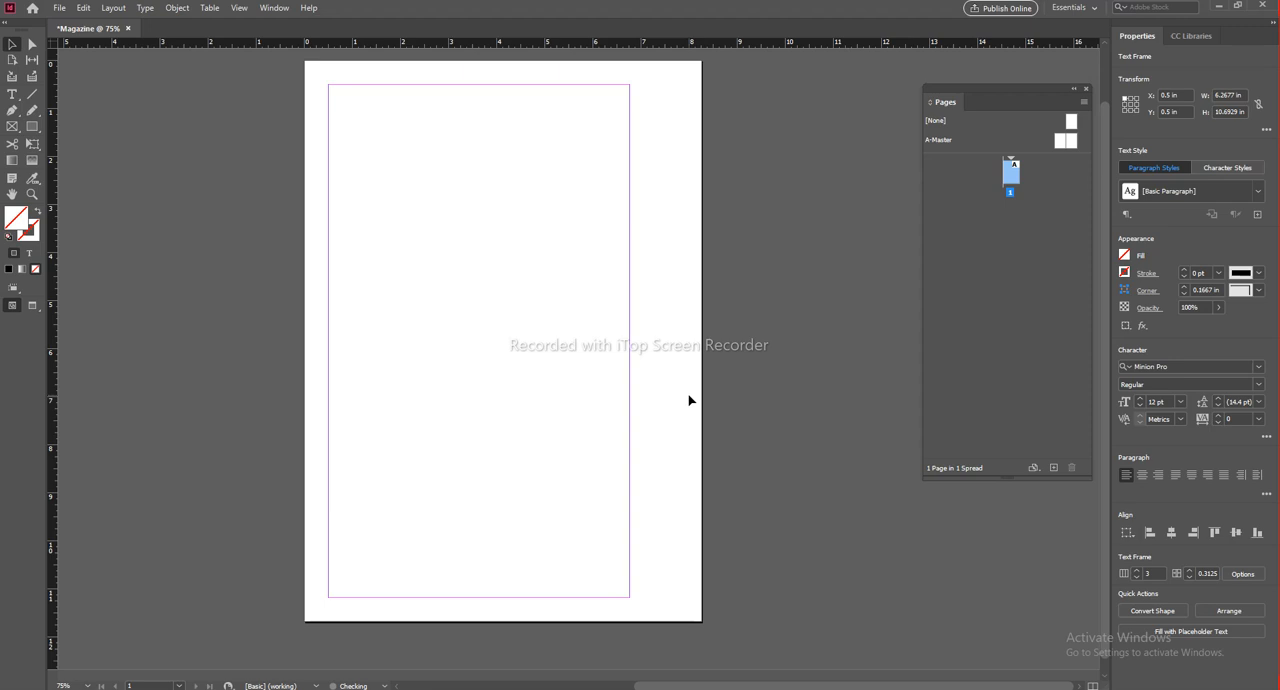
{"action": "left_click_drag", "start_coordinate": [516, 300], "coordinate": [592, 323]}
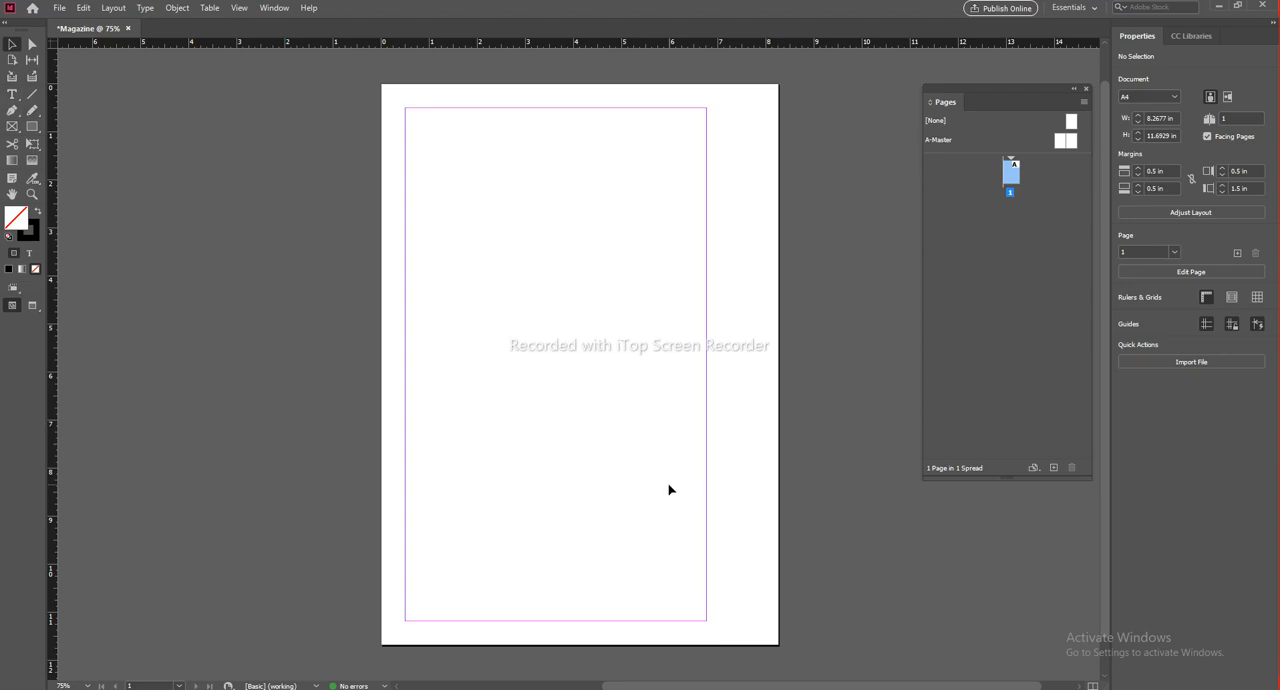
Step: Copy the introductory paragraphs of Wikipedia's India article in the browser and paste them into the blank Word document
{"action": "key", "text": "alt+Tab"}
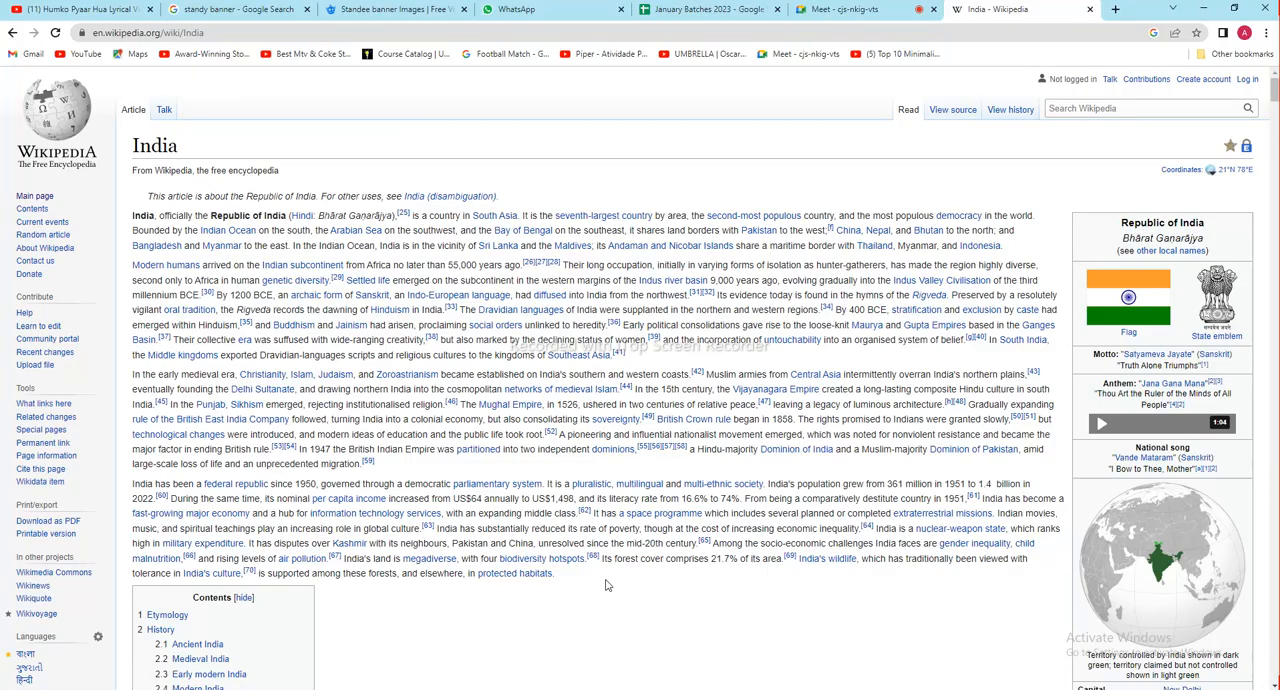
{"action": "scroll", "coordinate": [226, 311], "scroll_direction": "down", "scroll_amount": 2}
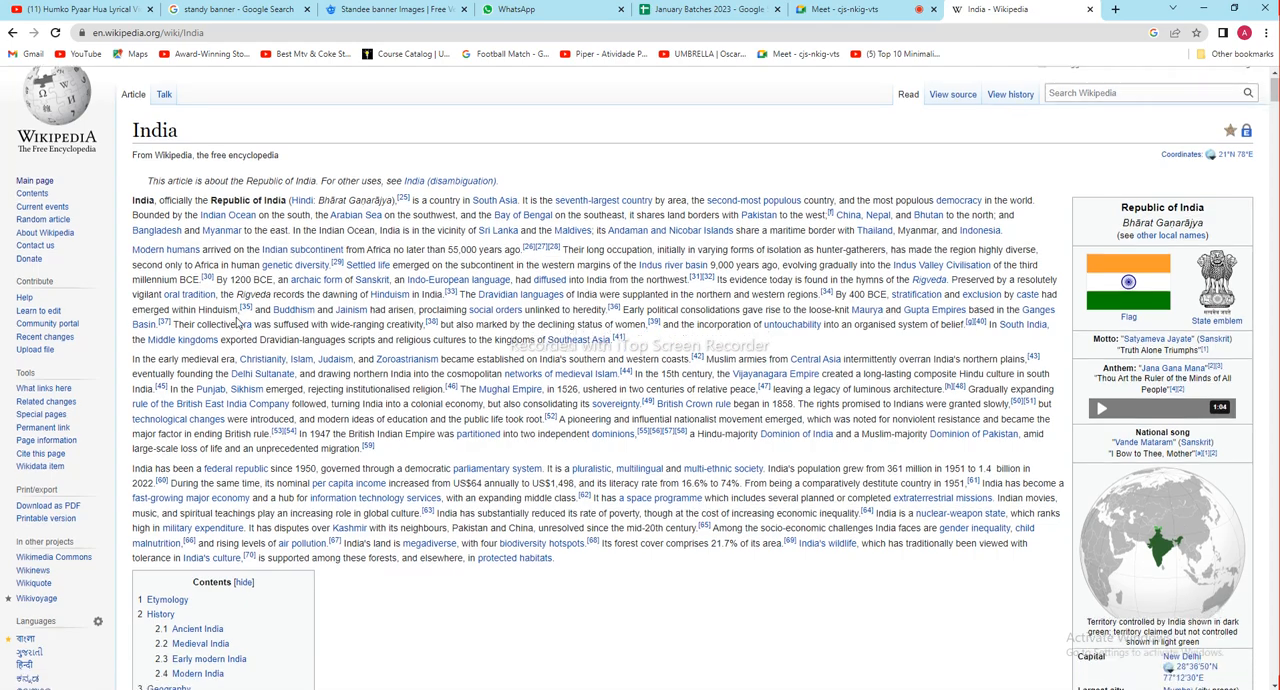
{"action": "scroll", "coordinate": [500, 437], "scroll_direction": "up", "scroll_amount": 1}
{"action": "left_click_drag", "start_coordinate": [565, 514], "coordinate": [135, 149]}
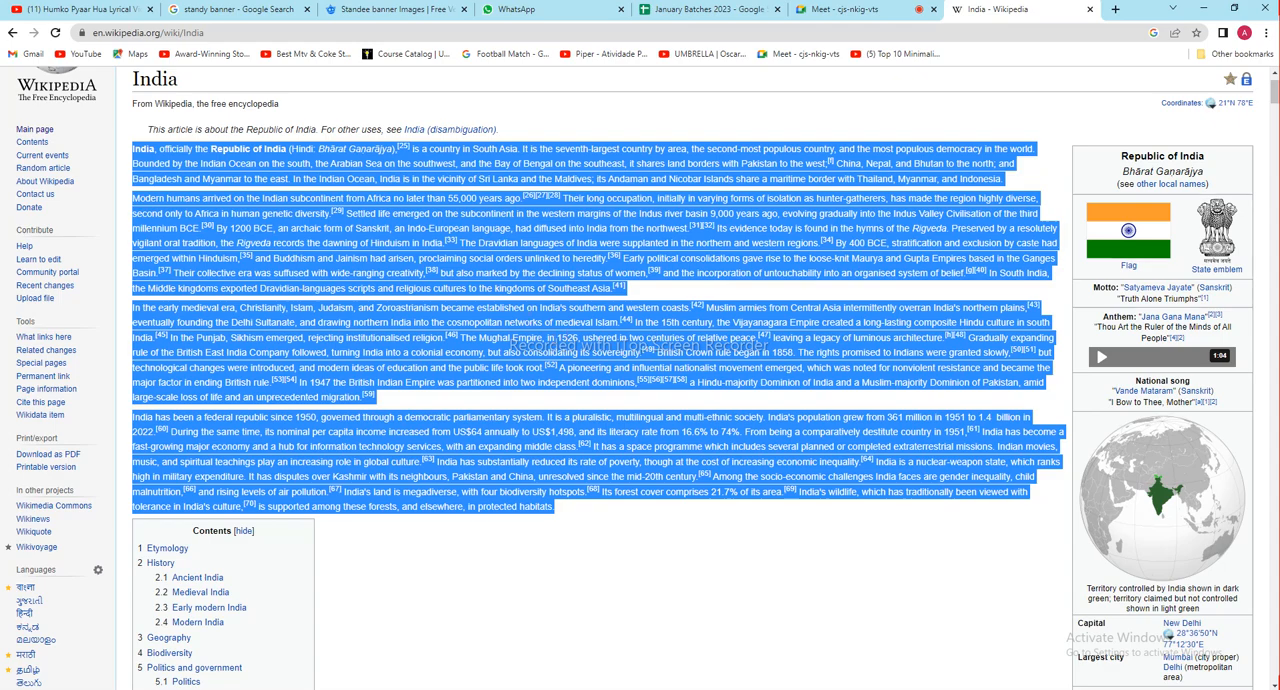
{"action": "key", "text": "alt+Tab"}
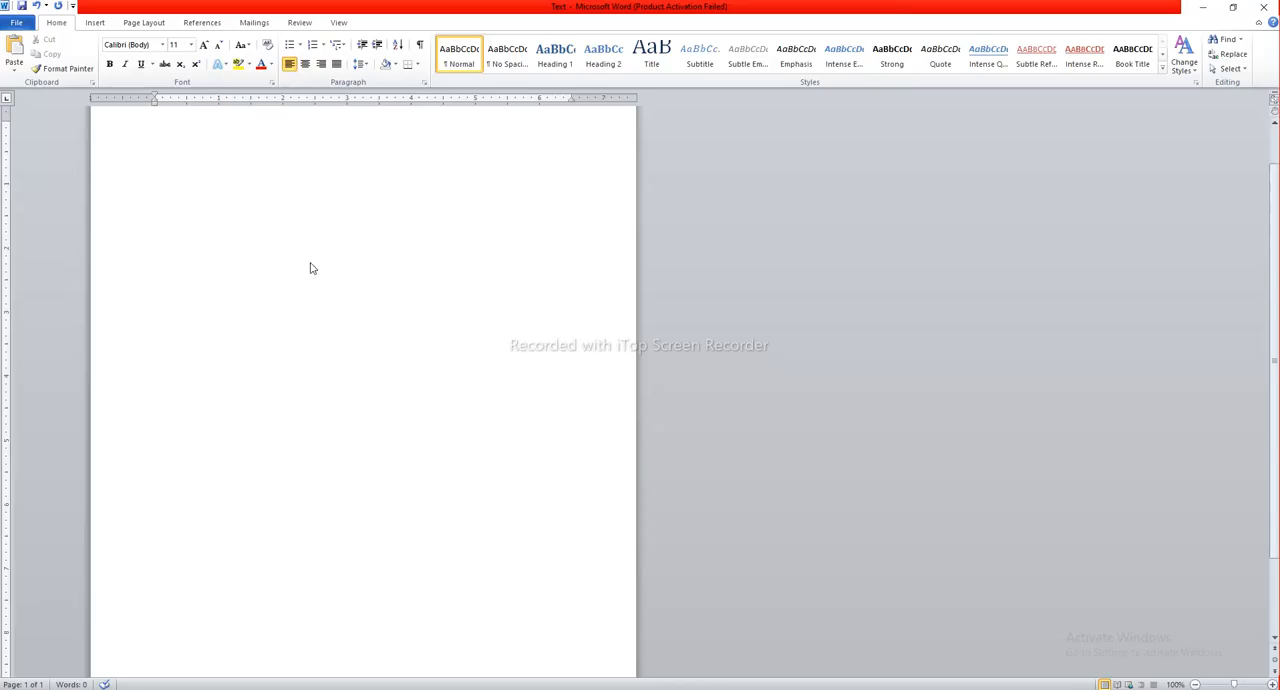
{"action": "key", "text": "ctrl+v"}
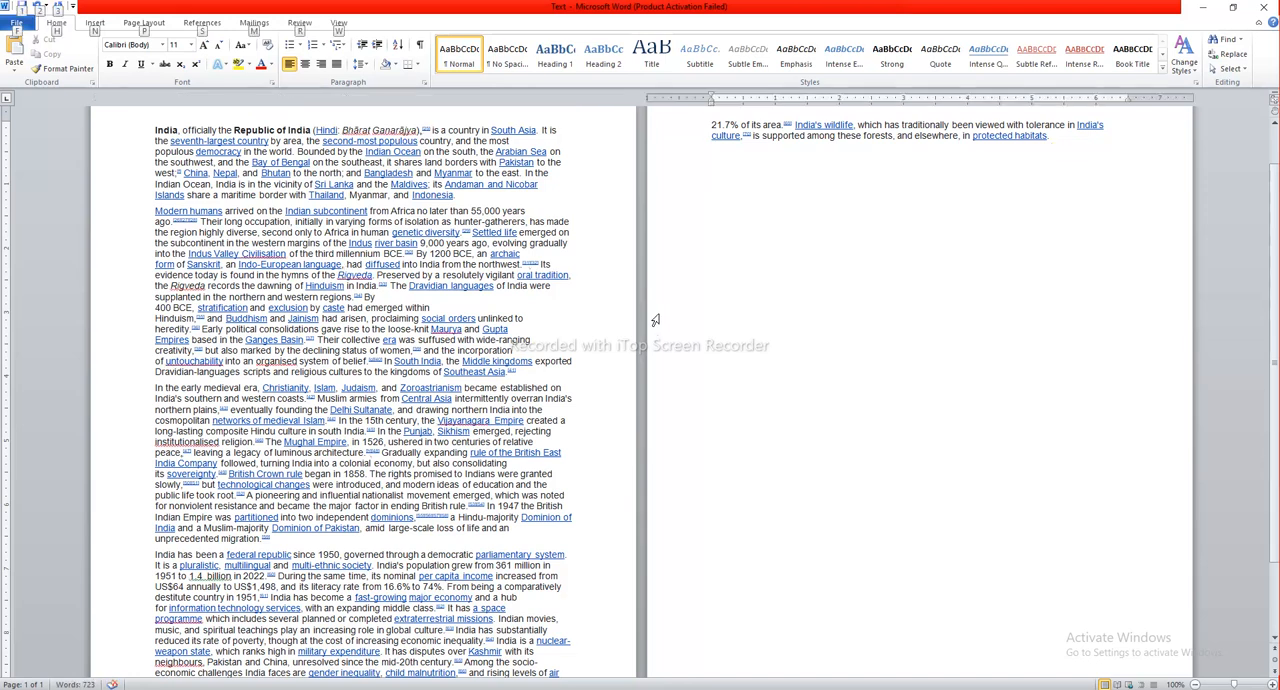
Step: Copy the article's Ancient India paragraphs to the end of the Word document and remove the pasted Ajanta cave picture
{"action": "key", "text": "alt+Tab"}
{"action": "scroll", "coordinate": [535, 445], "scroll_direction": "down", "scroll_amount": 15}
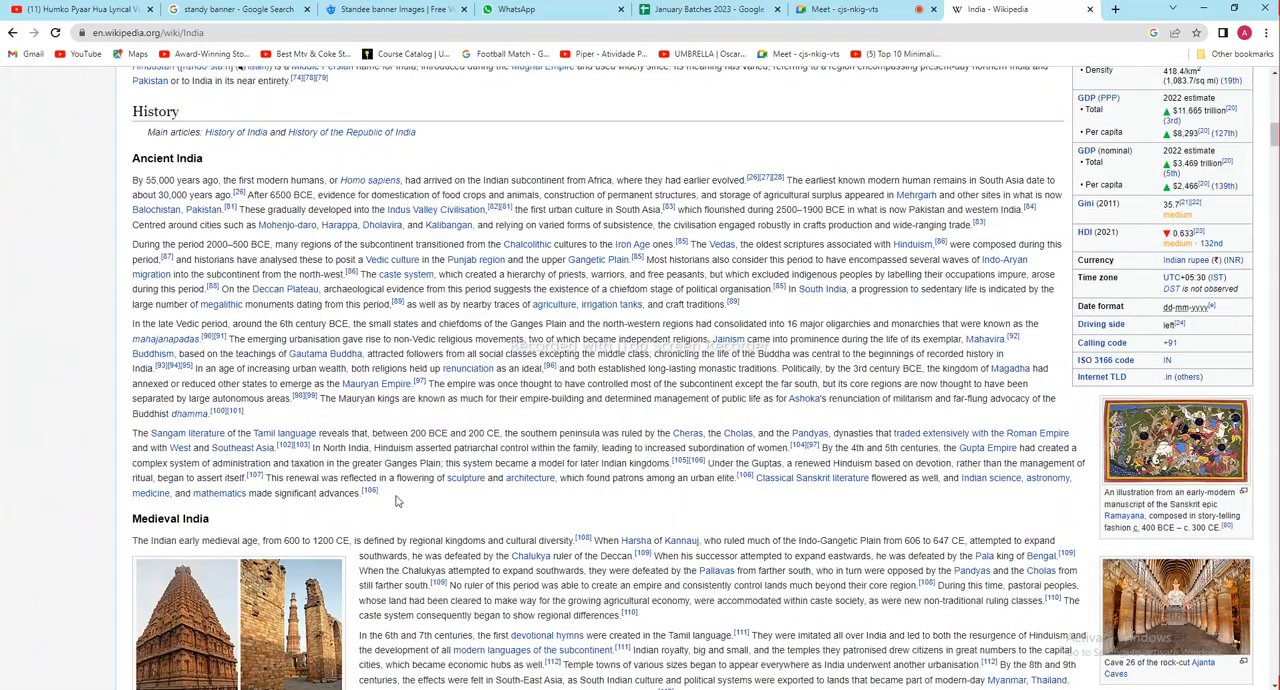
{"action": "left_click_drag", "start_coordinate": [378, 493], "coordinate": [131, 183]}
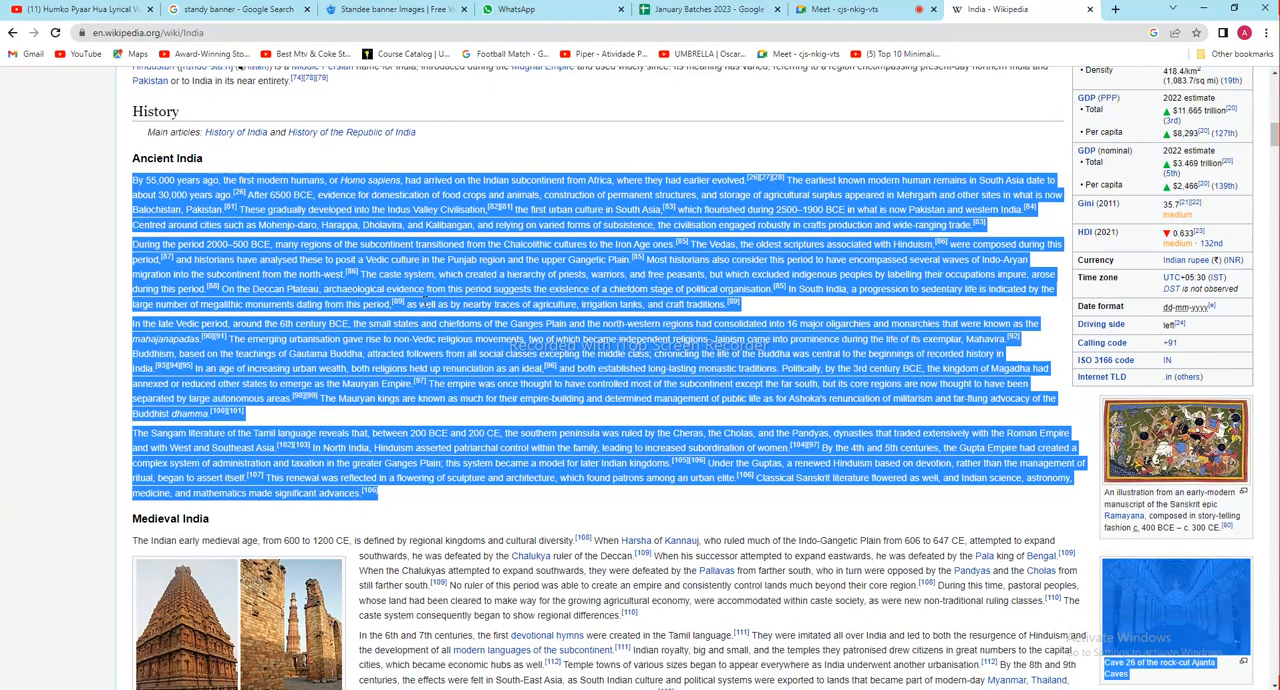
{"action": "left_click_drag", "start_coordinate": [418, 506], "coordinate": [116, 185]}
{"action": "key", "text": "alt+Tab"}
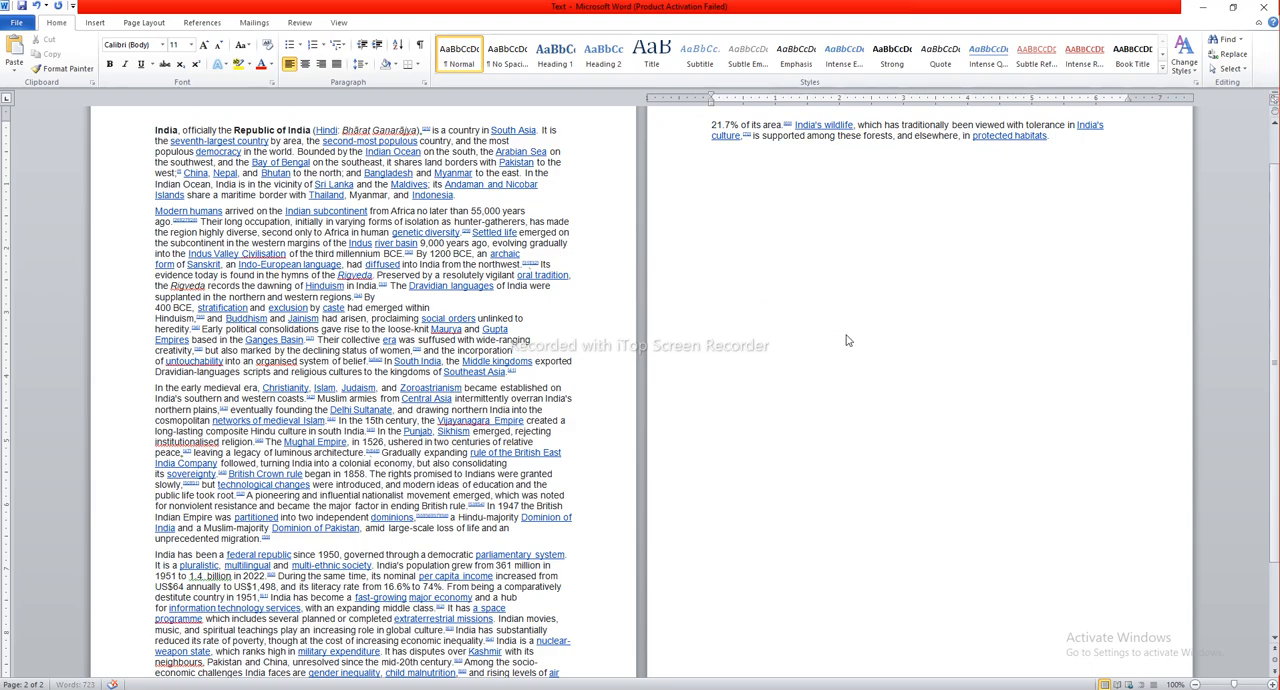
{"action": "key", "text": "ctrl+v"}
{"action": "scroll", "coordinate": [893, 267], "scroll_direction": "up", "scroll_amount": 3}
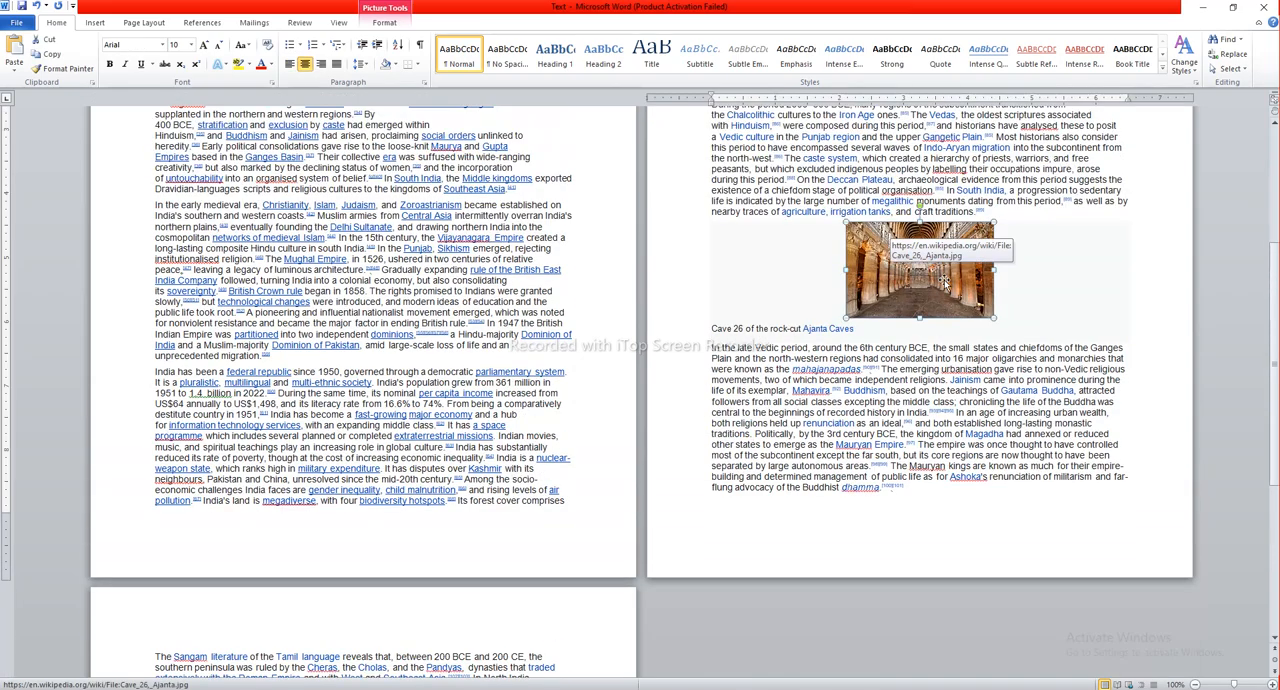
{"action": "scroll", "coordinate": [870, 320], "scroll_direction": "up", "scroll_amount": 5}
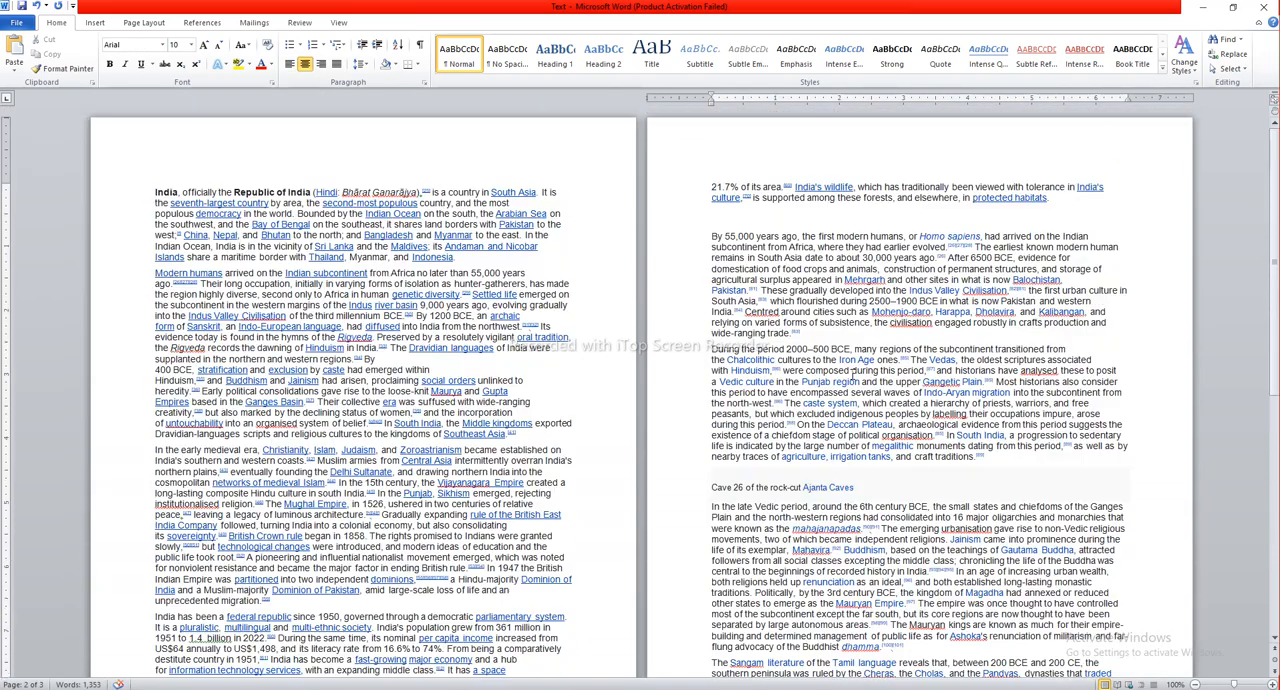
{"action": "scroll", "coordinate": [853, 376], "scroll_direction": "down", "scroll_amount": 20}
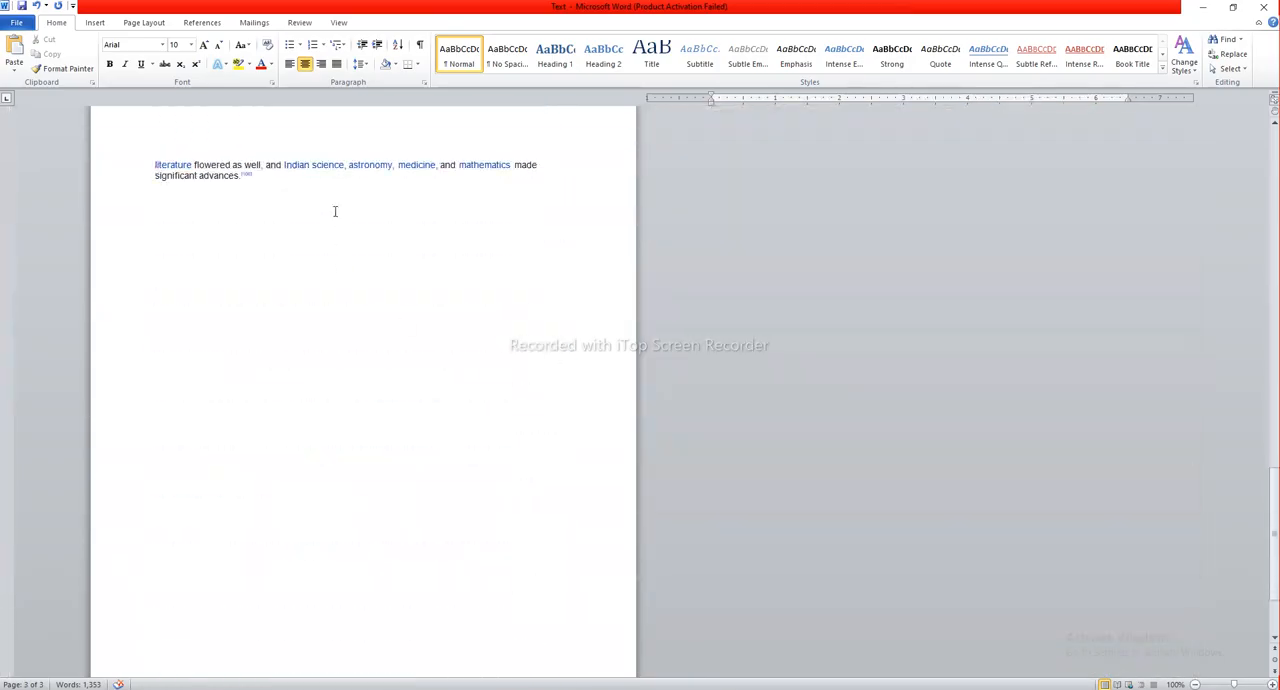
Step: Copy the article's Early modern India paragraphs from the browser and paste them at the end of the Word document
{"action": "key", "text": "alt+Tab"}
{"action": "scroll", "coordinate": [533, 505], "scroll_direction": "down", "scroll_amount": 10}
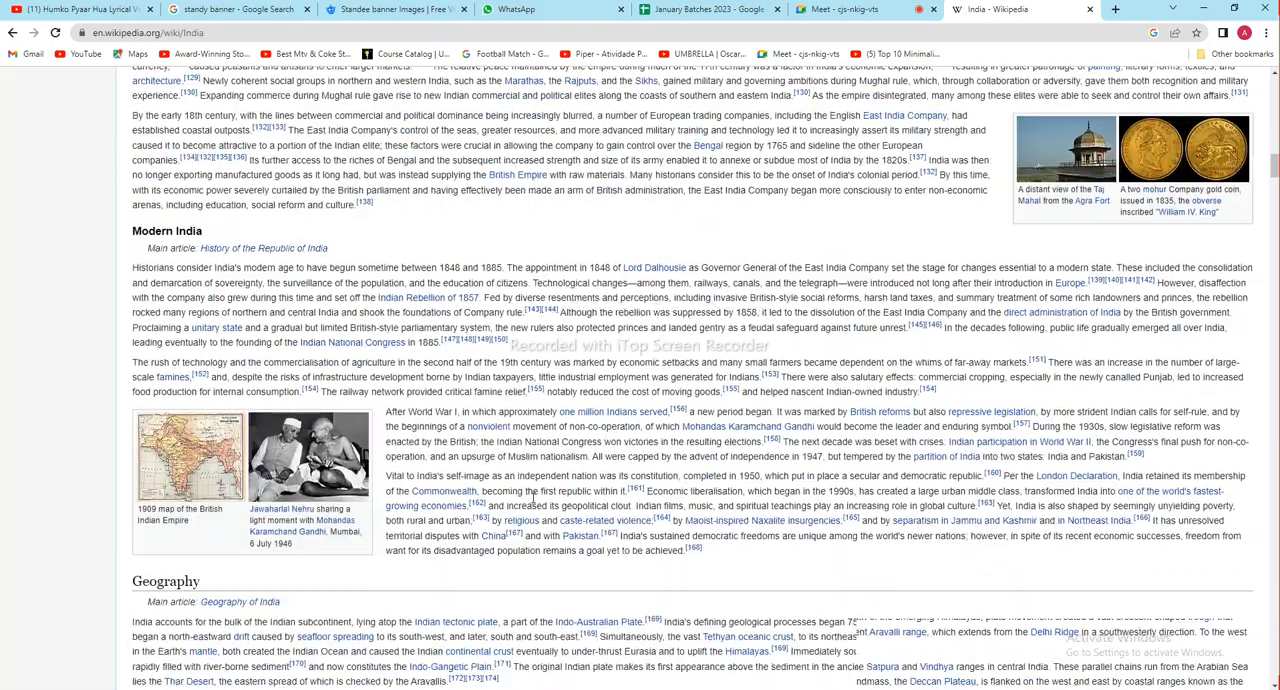
{"action": "scroll", "coordinate": [390, 420], "scroll_direction": "up", "scroll_amount": 3}
{"action": "left_click_drag", "start_coordinate": [377, 437], "coordinate": [128, 260]}
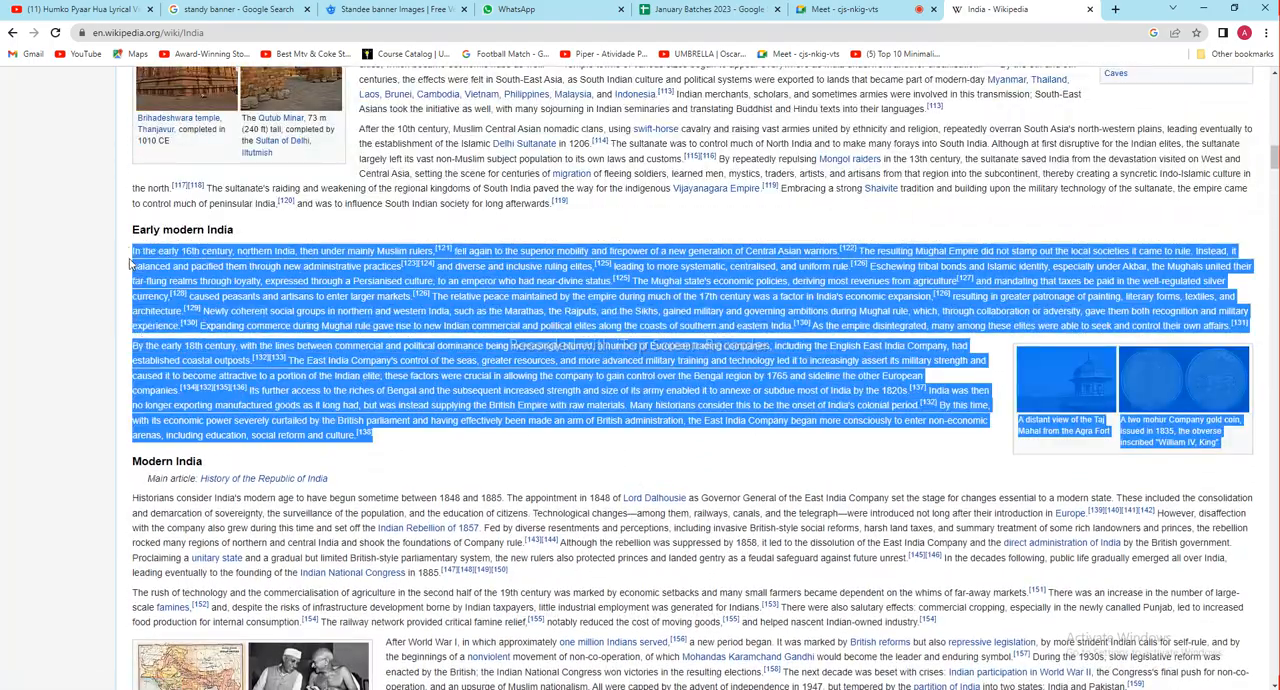
{"action": "key", "text": "alt+Tab"}
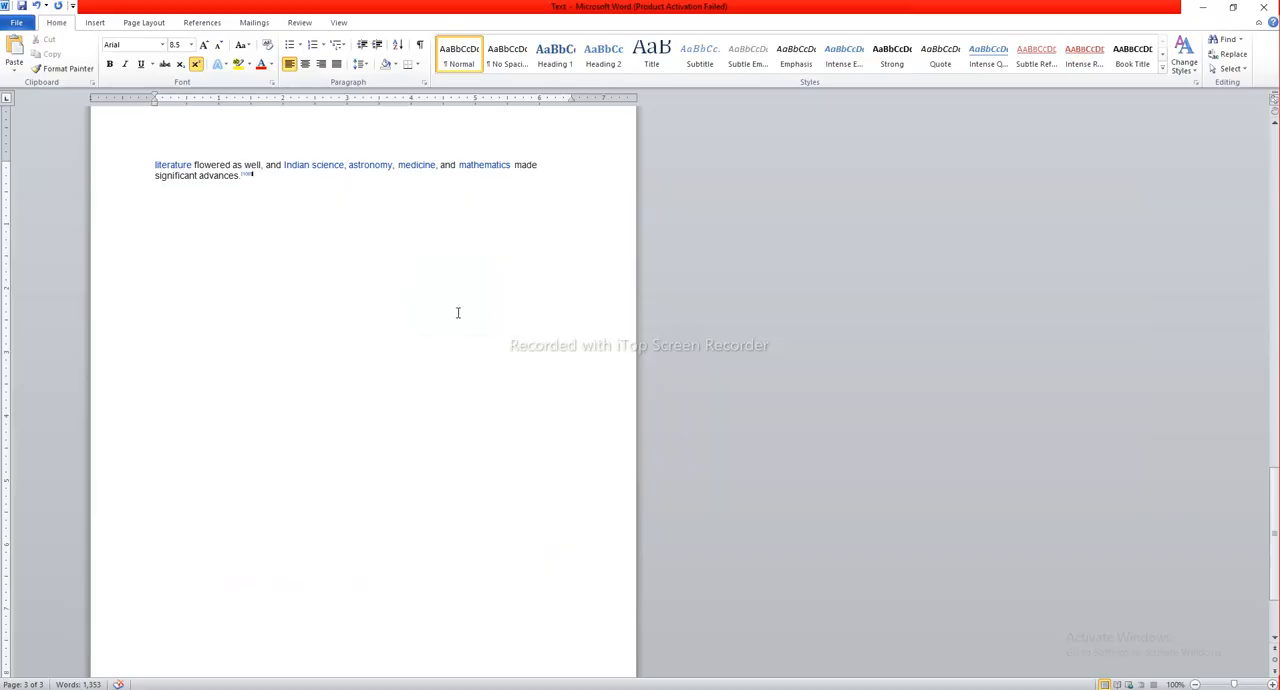
{"action": "left_click", "coordinate": [439, 328]}
{"action": "key", "text": "ctrl+v"}
Step: Delete the gold coin and Taj Mahal pictures from the pasted Early modern India text
{"action": "left_click", "coordinate": [415, 418]}
{"action": "key", "text": "Delete"}
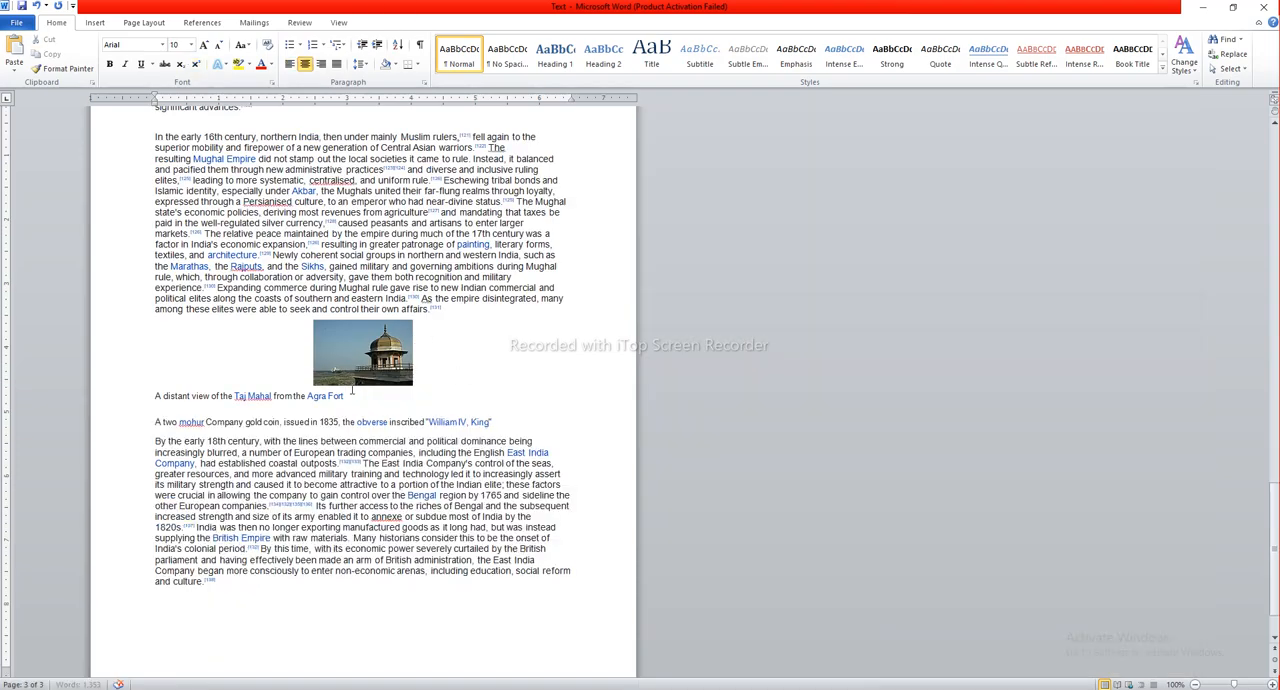
{"action": "left_click", "coordinate": [374, 369]}
{"action": "key", "text": "Delete"}
{"action": "scroll", "coordinate": [374, 369], "scroll_direction": "up", "scroll_amount": 15}
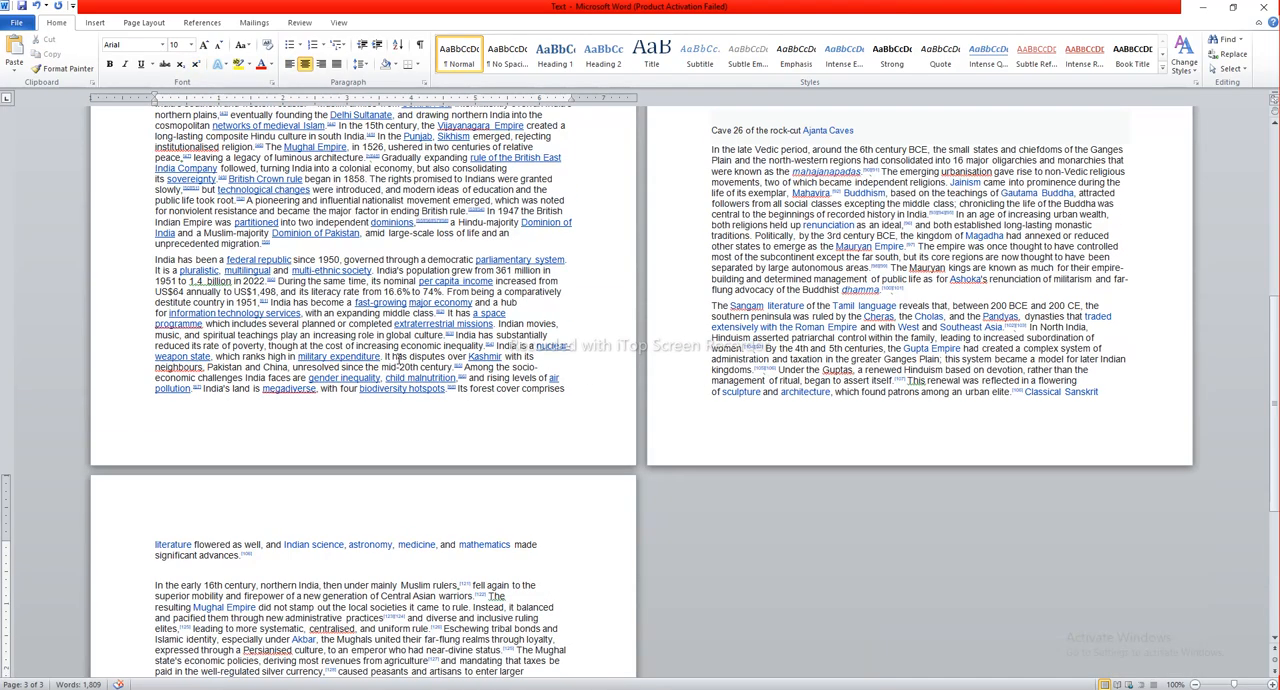
Step: Copy the Early modern India paragraphs and paste five more copies at the end of the Word document, separated by blank lines
{"action": "scroll", "coordinate": [395, 359], "scroll_direction": "down", "scroll_amount": 15}
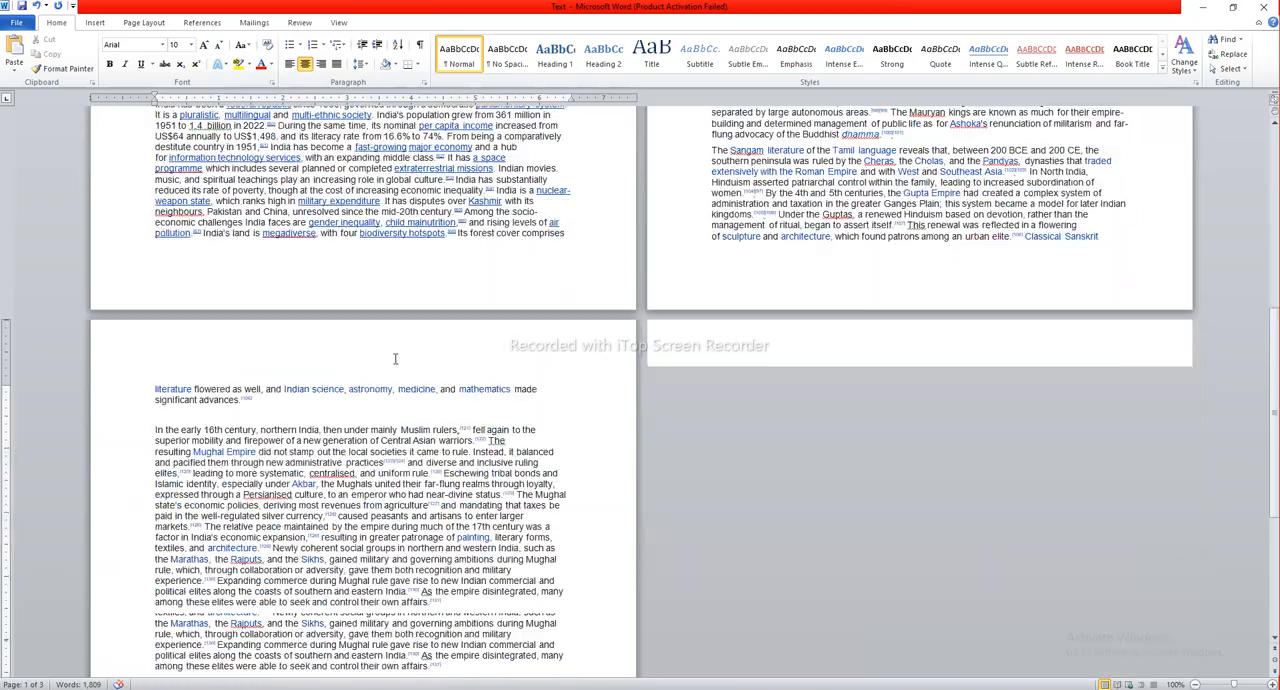
{"action": "left_click_drag", "start_coordinate": [242, 471], "coordinate": [73, 159]}
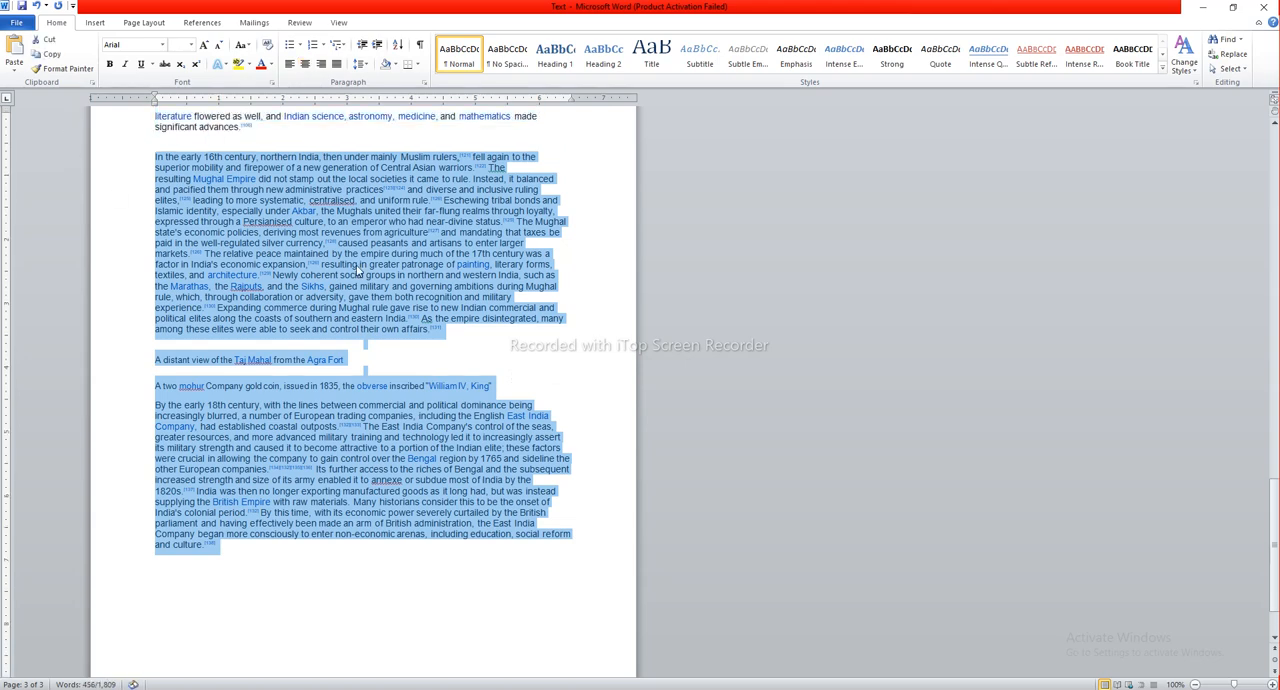
{"action": "left_click", "coordinate": [236, 553]}
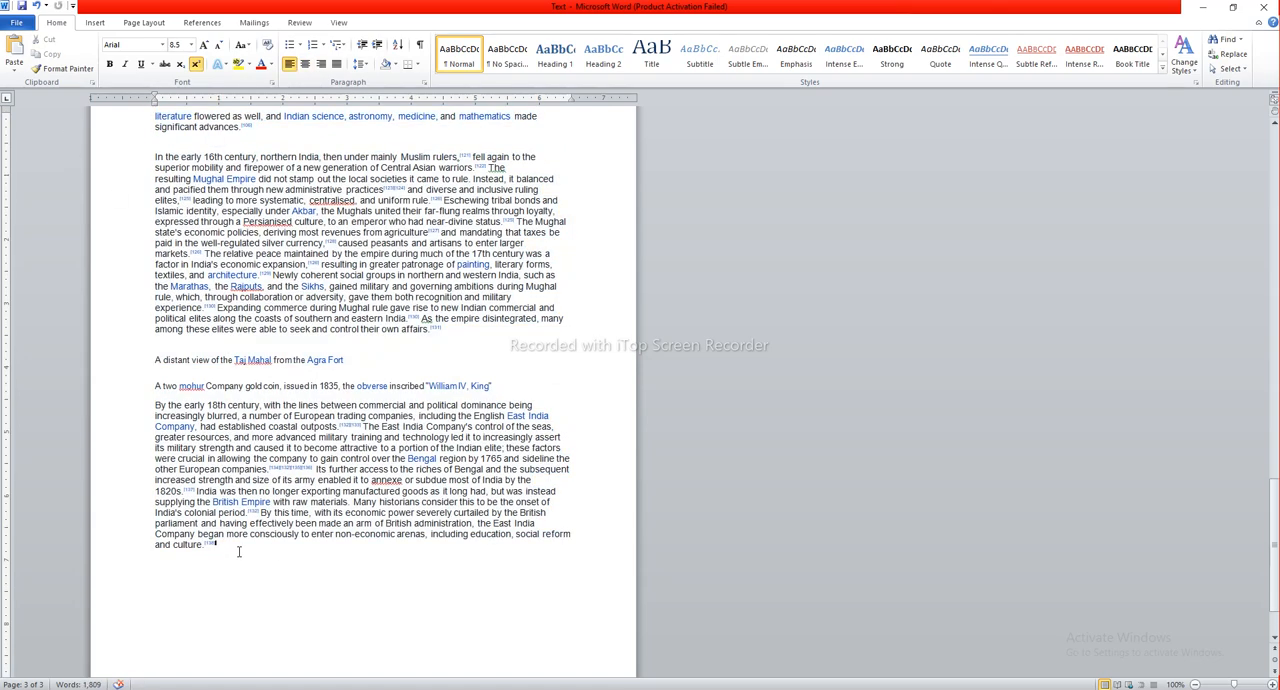
{"action": "key", "text": "ctrl+v"}
{"action": "key", "text": "Return"}
{"action": "key", "text": "Return"}
{"action": "key", "text": "ctrl+v"}
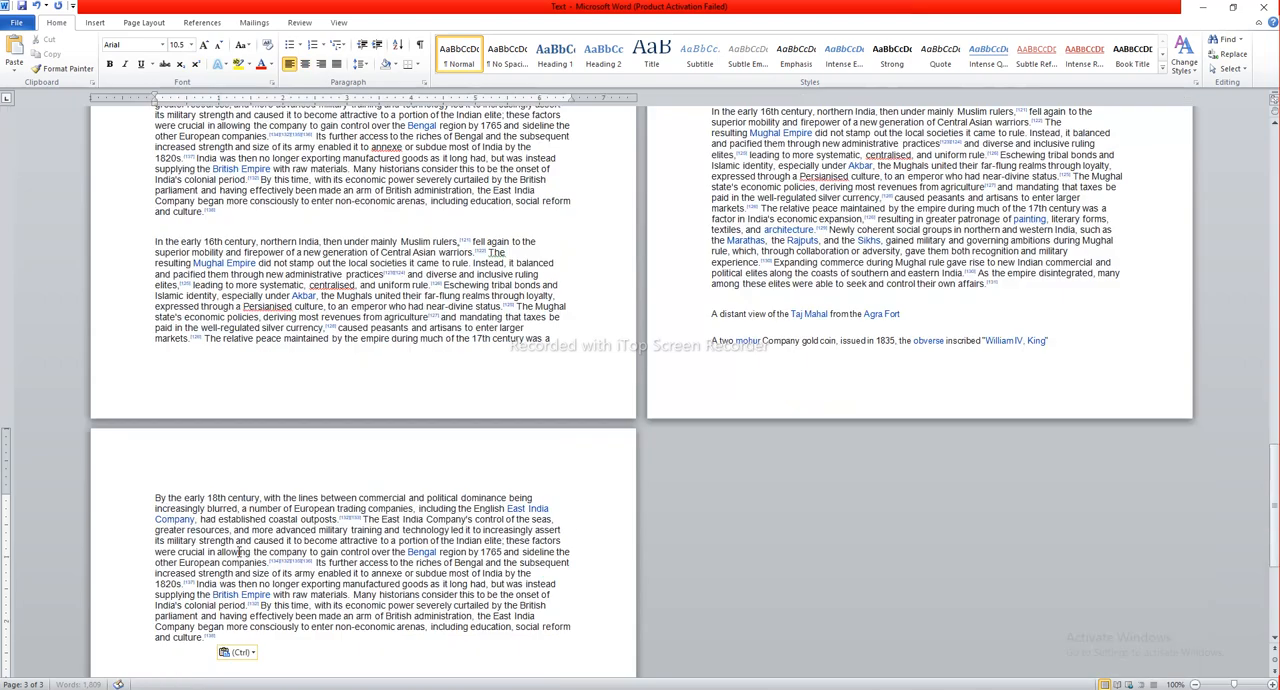
{"action": "key", "text": "Return"}
{"action": "key", "text": "Return"}
{"action": "key", "text": "ctrl+v"}
{"action": "key", "text": "Return"}
{"action": "key", "text": "Return"}
{"action": "key", "text": "ctrl+v"}
{"action": "key", "text": "Return"}
{"action": "key", "text": "Return"}
{"action": "key", "text": "ctrl+v"}
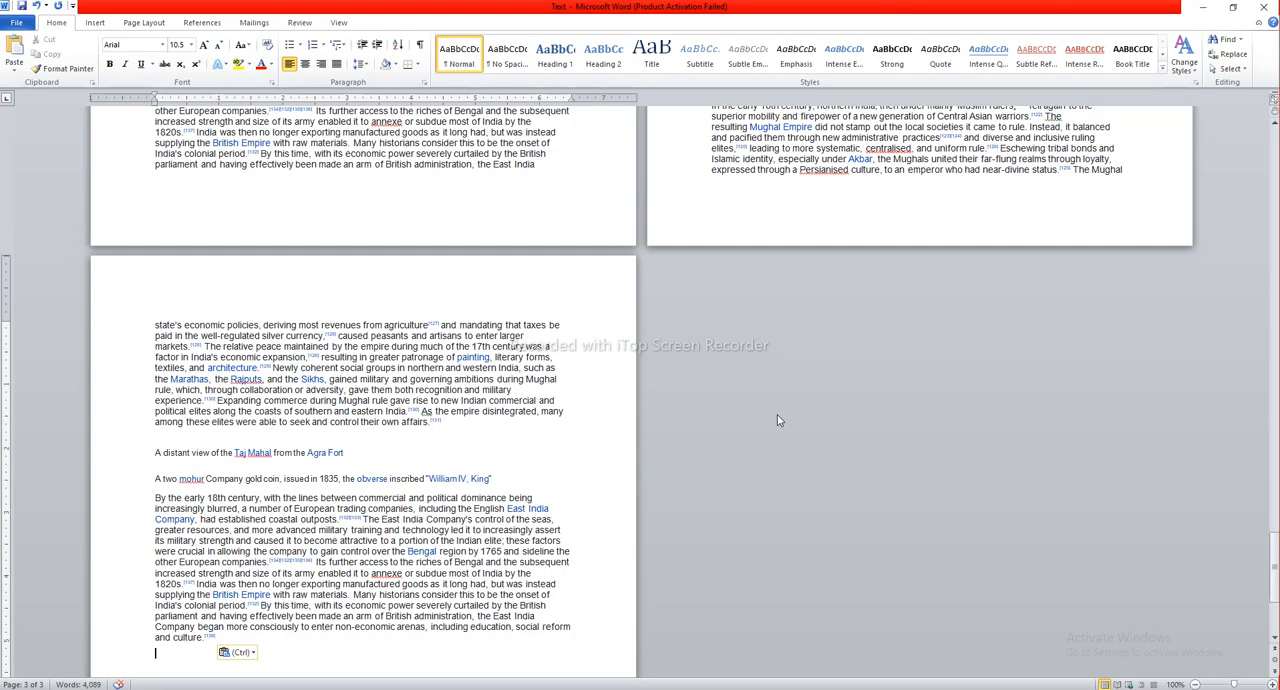
Step: Save the Word document holding the India text and close it
{"action": "key", "text": "ctrl"}
{"action": "scroll", "coordinate": [666, 378], "scroll_direction": "up", "scroll_amount": 20}
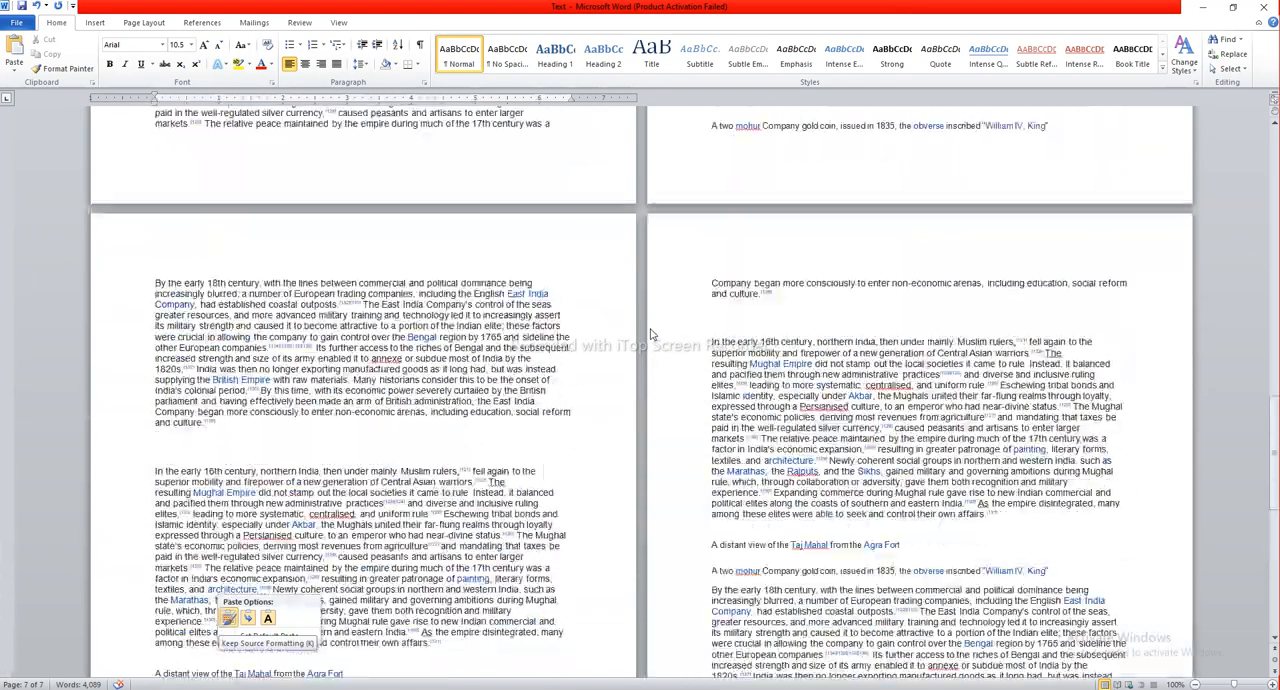
{"action": "scroll", "coordinate": [650, 333], "scroll_direction": "up", "scroll_amount": 20}
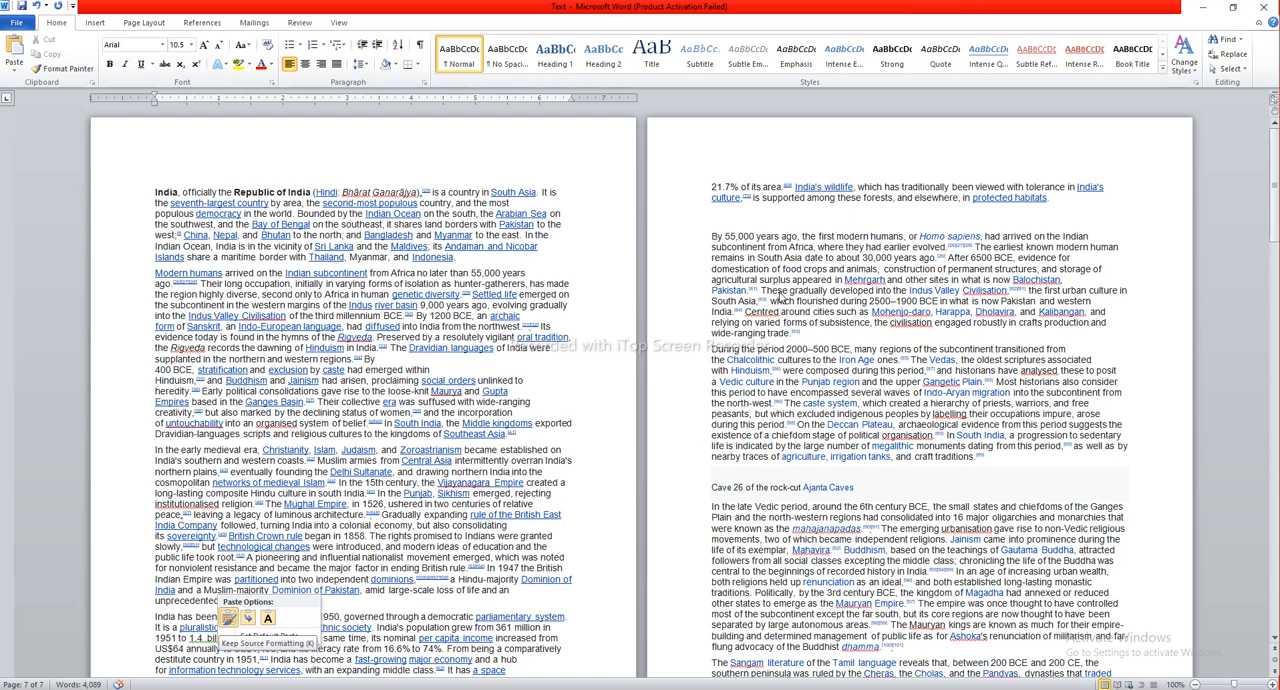
{"action": "left_click", "coordinate": [643, 274]}
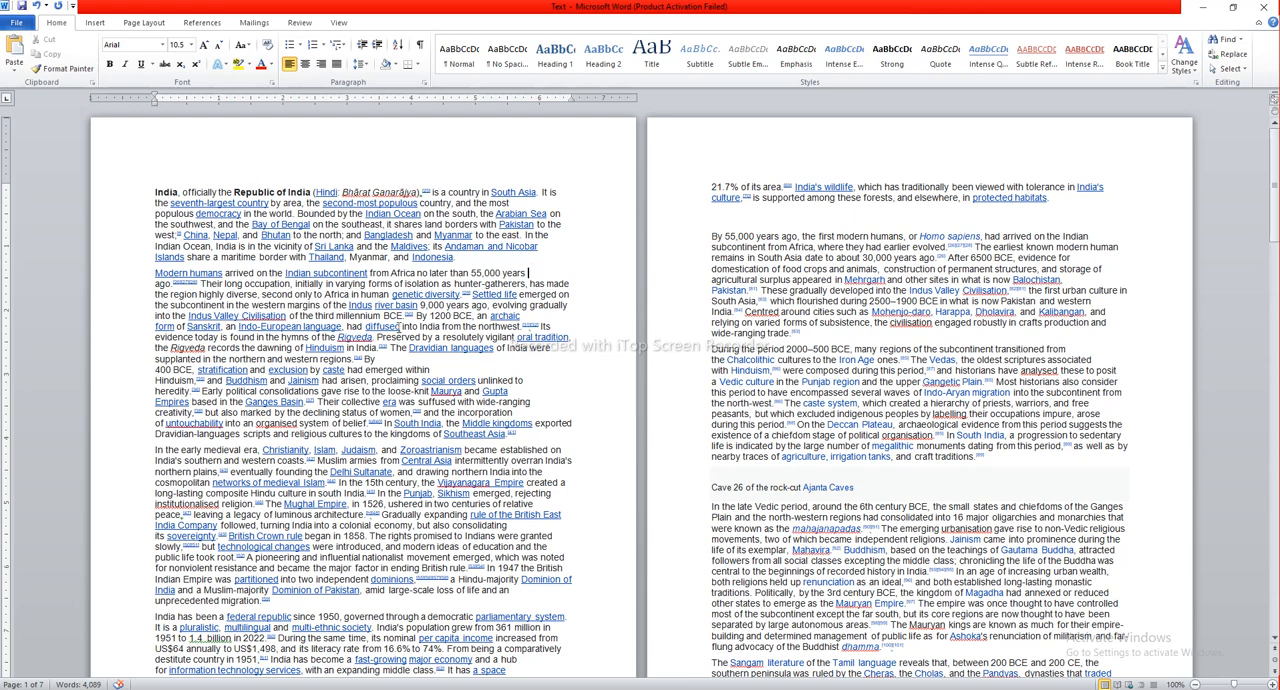
{"action": "left_click", "coordinate": [21, 6]}
{"action": "left_click", "coordinate": [1272, 8]}
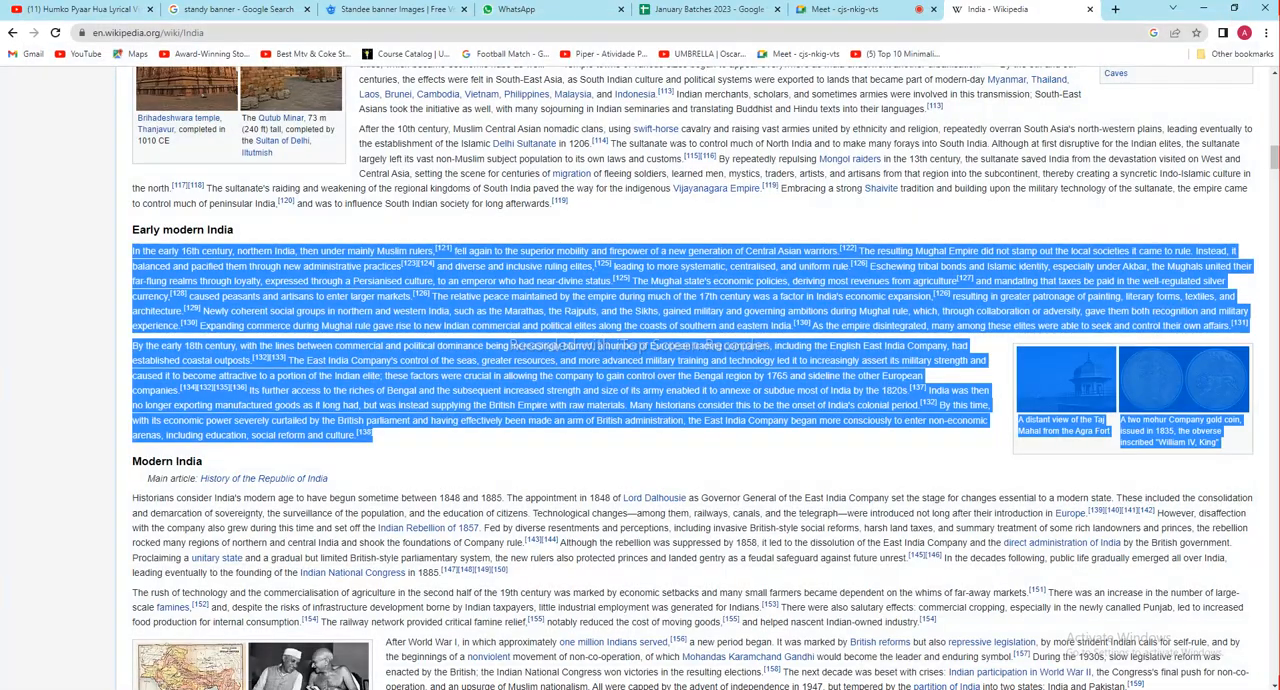
Step: Move the Text file's icon to an empty spot on the desktop, and switch to the Magazine document in InDesign
{"action": "key", "text": "super+d"}
{"action": "left_click_drag", "start_coordinate": [589, 306], "coordinate": [689, 582]}
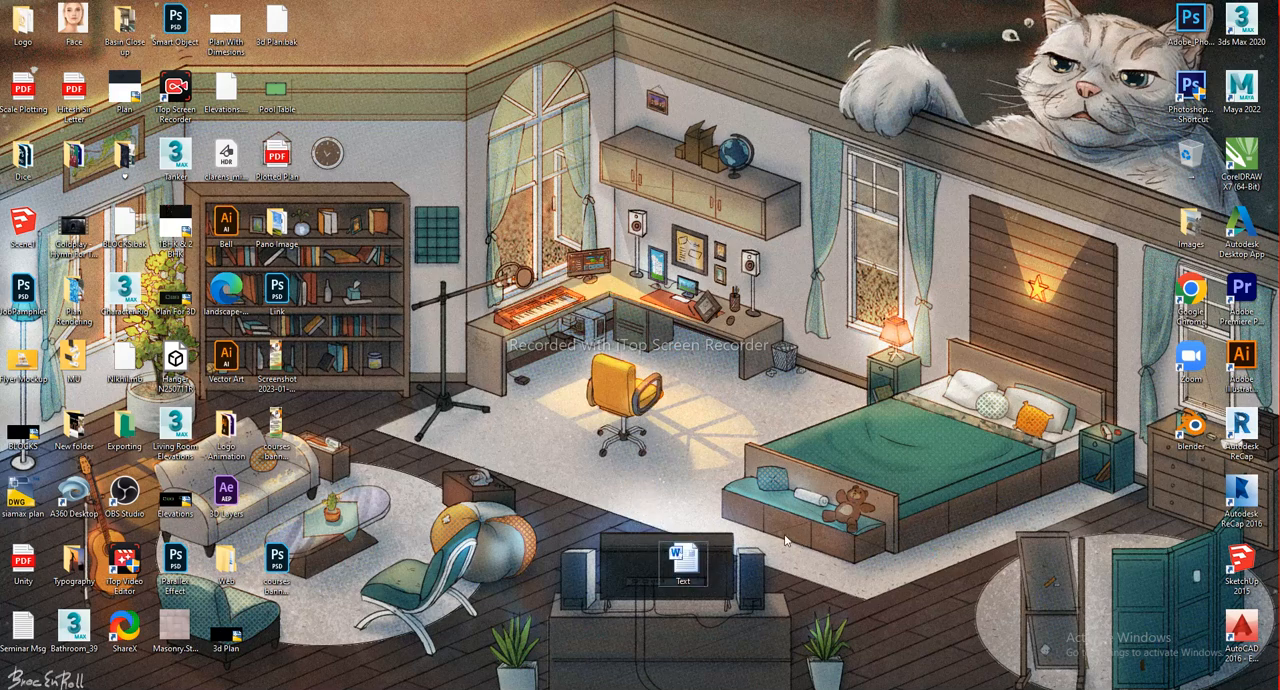
{"action": "mouse_move", "coordinate": [640, 688]}
{"action": "left_click", "coordinate": [641, 648]}
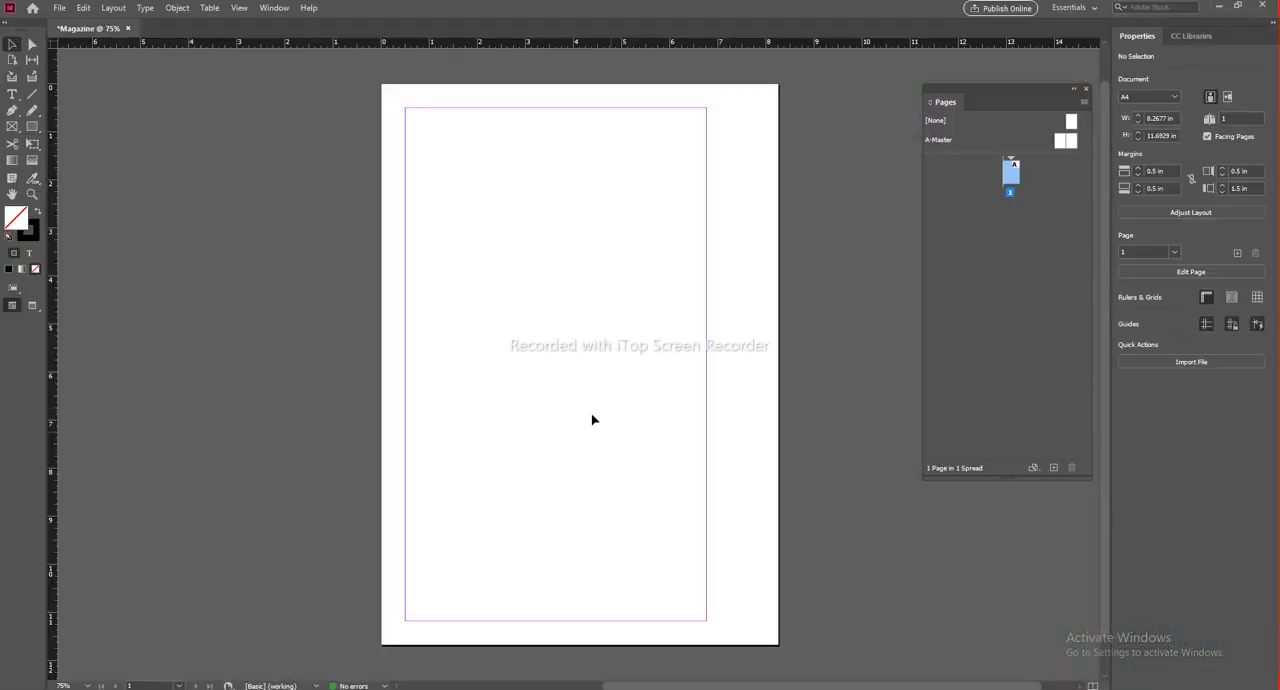
{"action": "left_click_drag", "start_coordinate": [557, 266], "coordinate": [517, 263]}
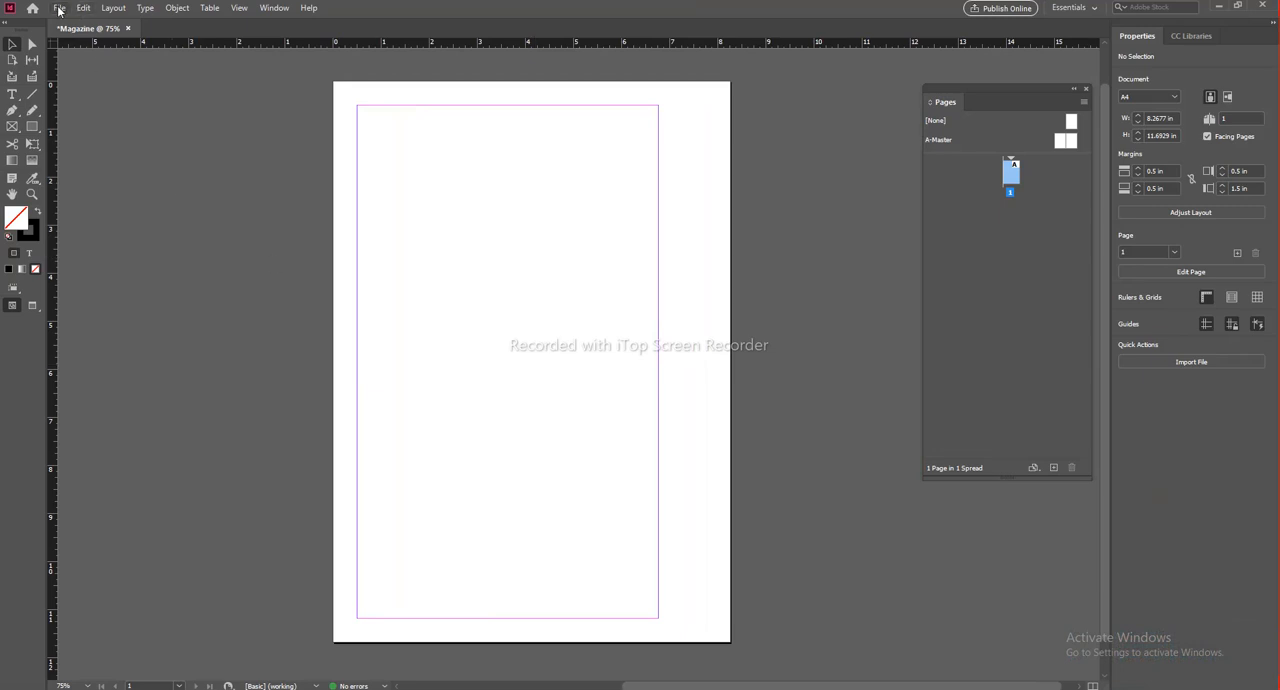
Step: Place the Text Word document from the Desktop on page 1, starting at the upper-left corner of the margins
{"action": "left_click", "coordinate": [59, 9]}
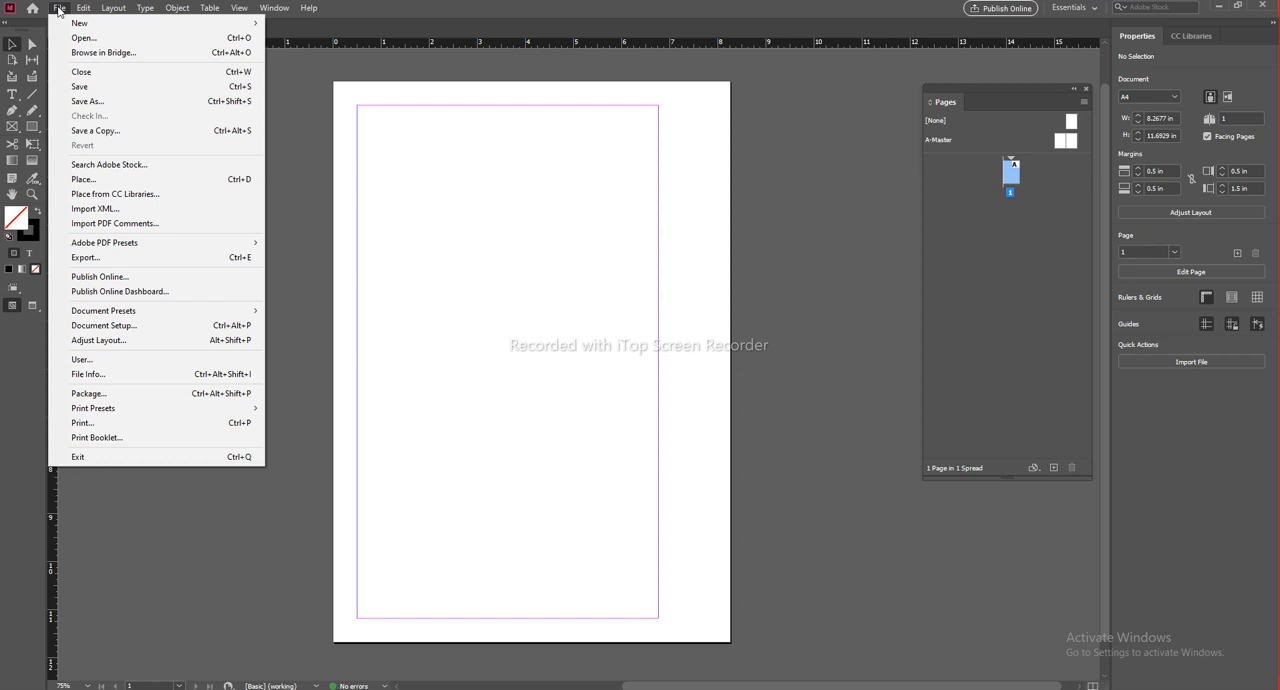
{"action": "left_click", "coordinate": [152, 181]}
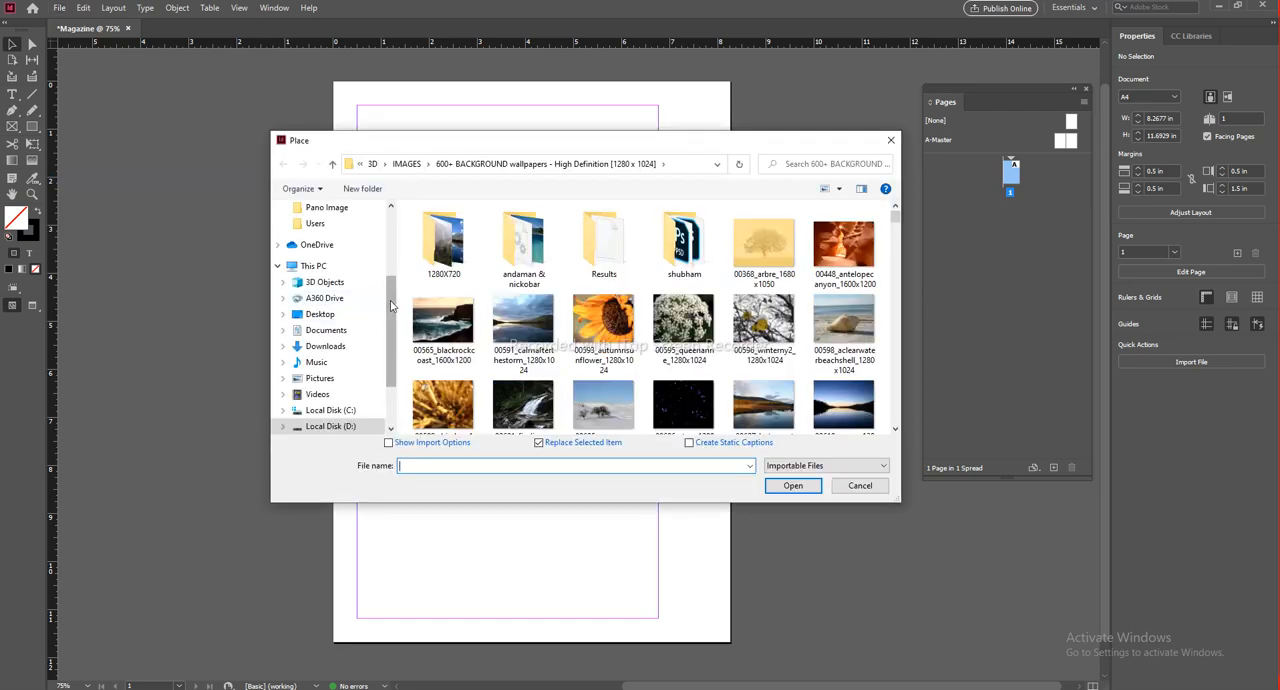
{"action": "scroll", "coordinate": [340, 300], "scroll_direction": "up", "scroll_amount": 3}
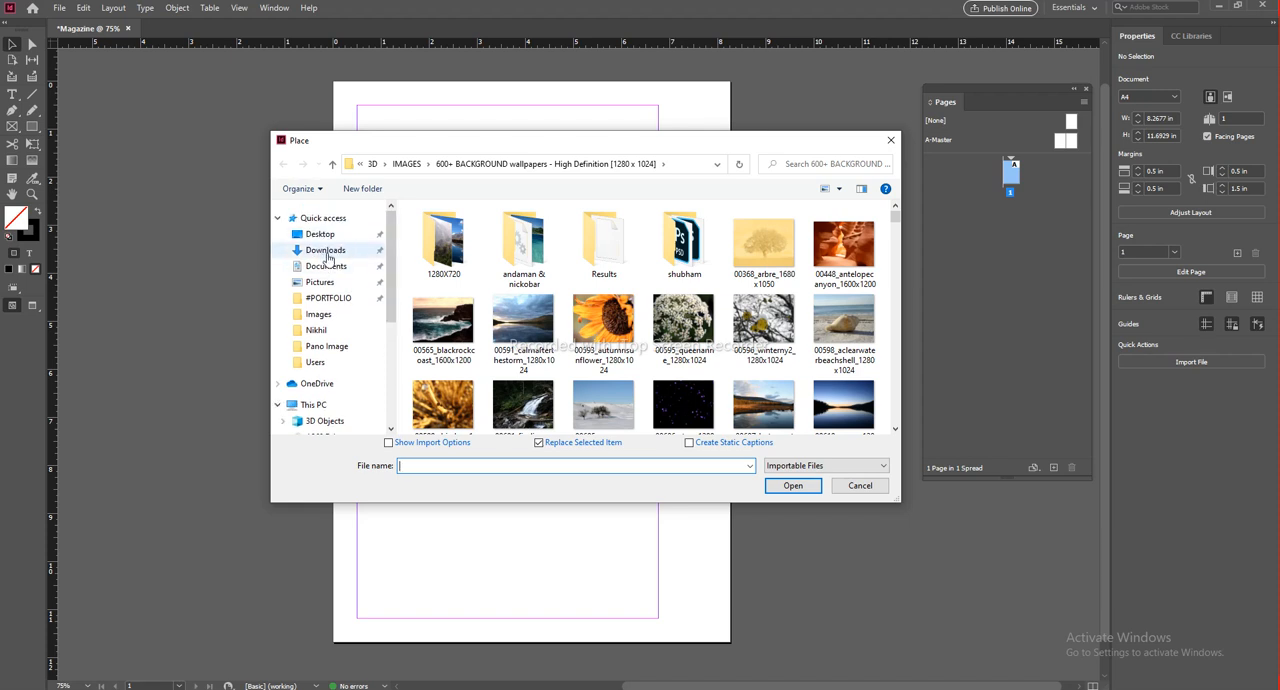
{"action": "left_click", "coordinate": [325, 238]}
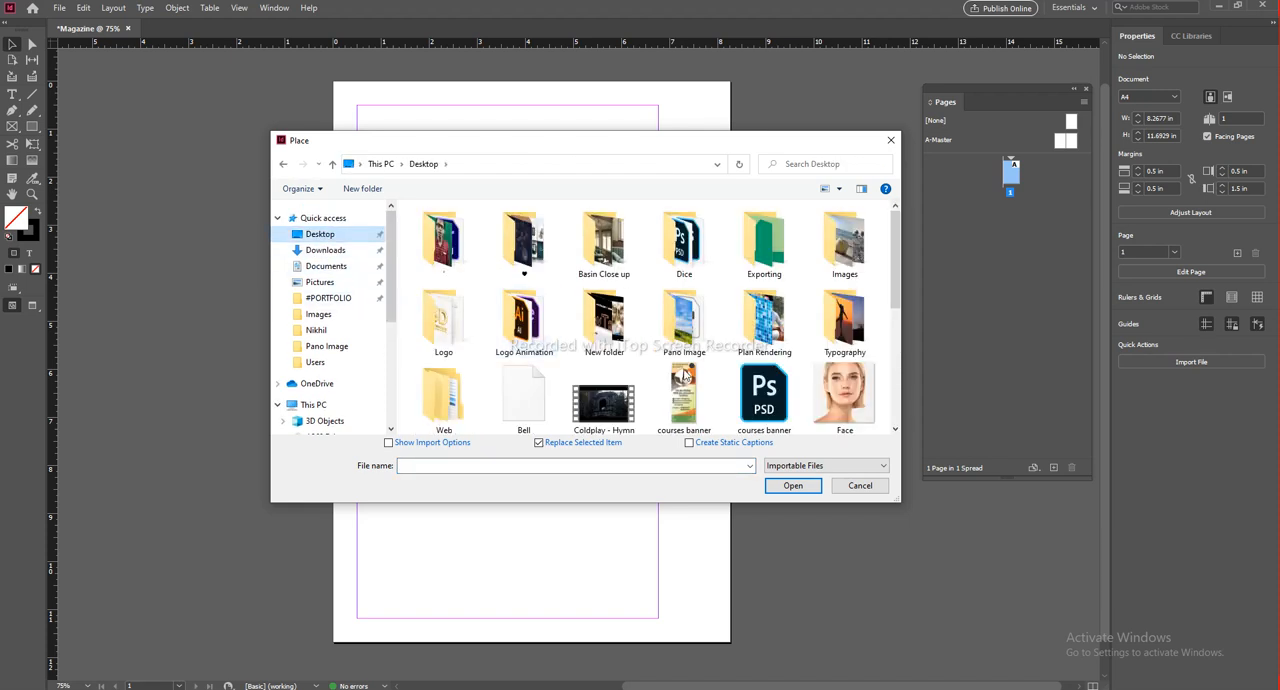
{"action": "left_click_drag", "start_coordinate": [902, 280], "coordinate": [892, 397]}
{"action": "left_click", "coordinate": [619, 430]}
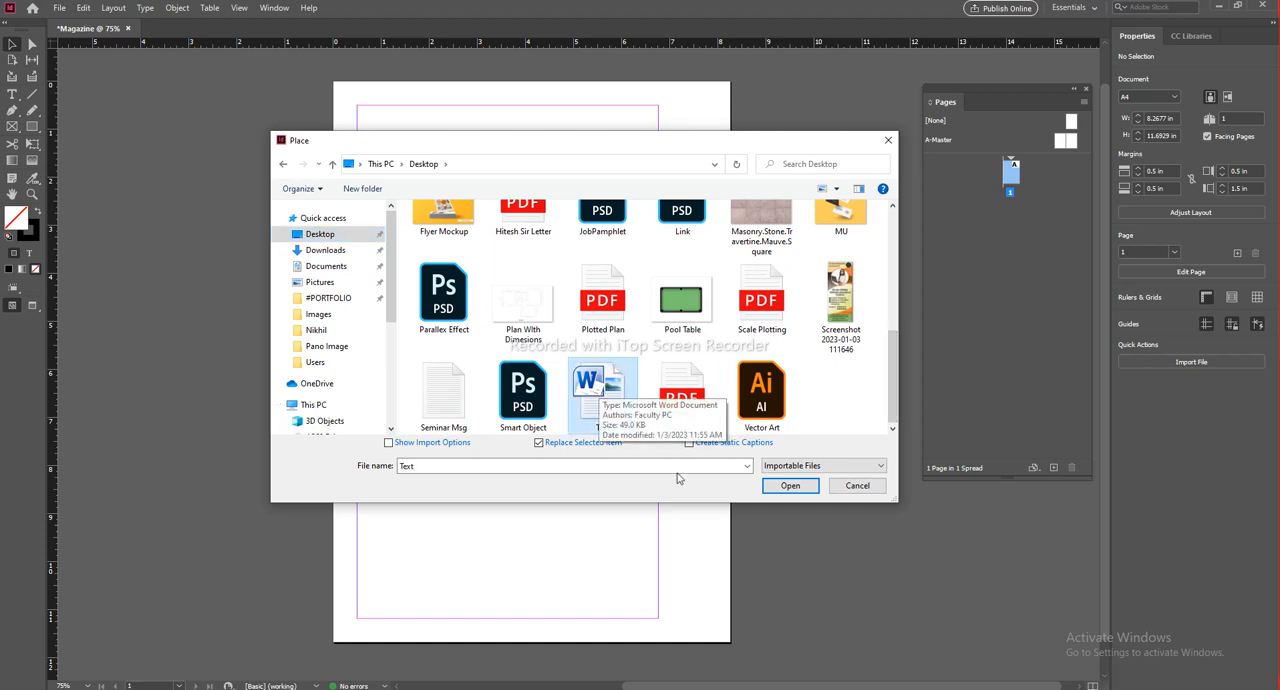
{"action": "left_click", "coordinate": [793, 487]}
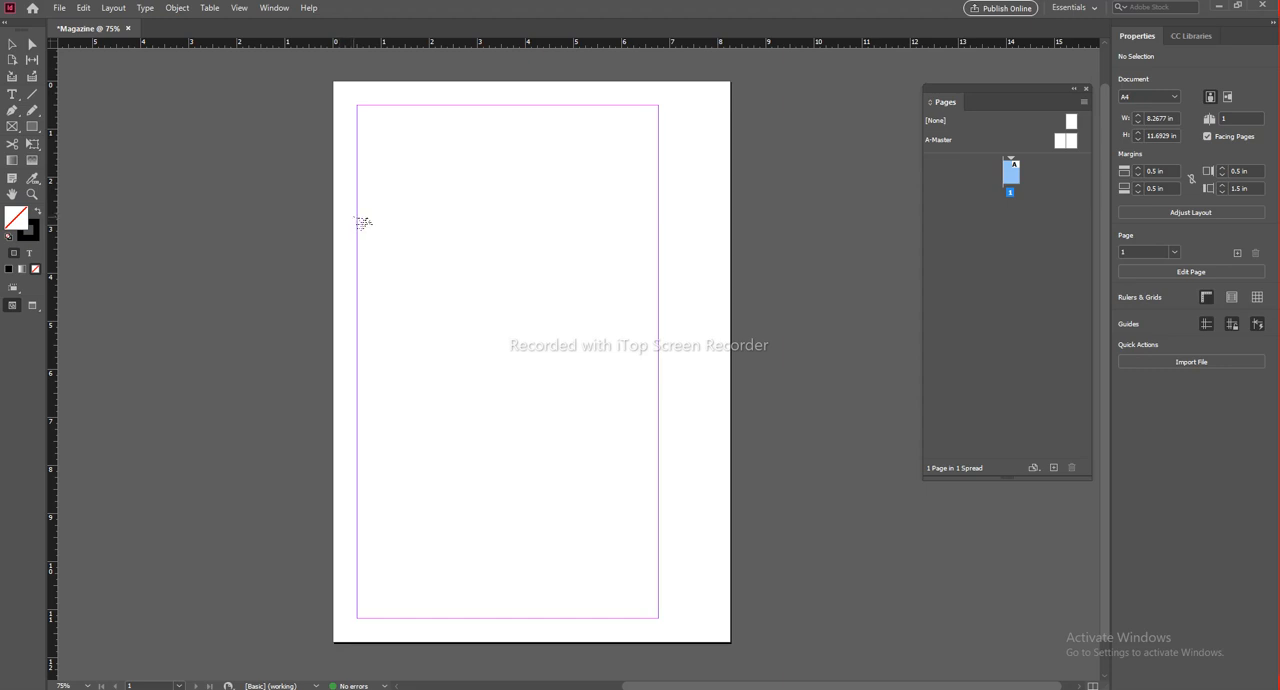
{"action": "left_click", "coordinate": [358, 105]}
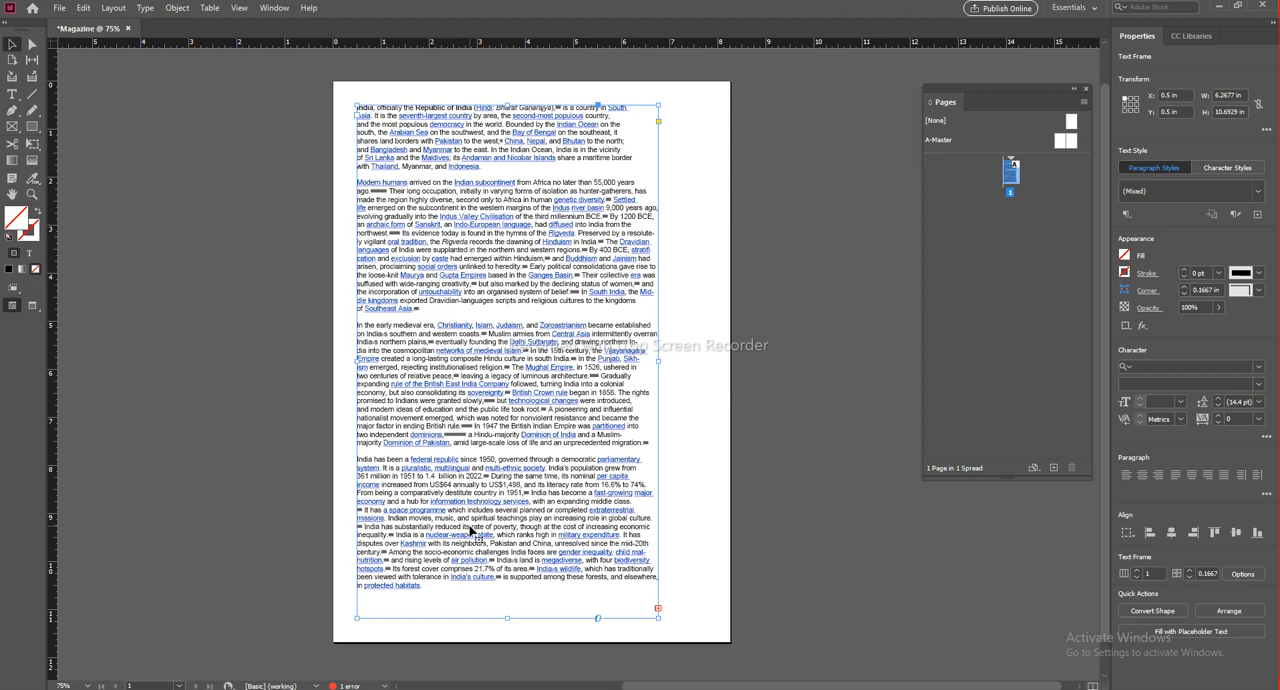
Step: Examine how the placed text fills the margin area of page 1, down to the frame's lower edge
{"action": "left_click", "coordinate": [724, 455]}
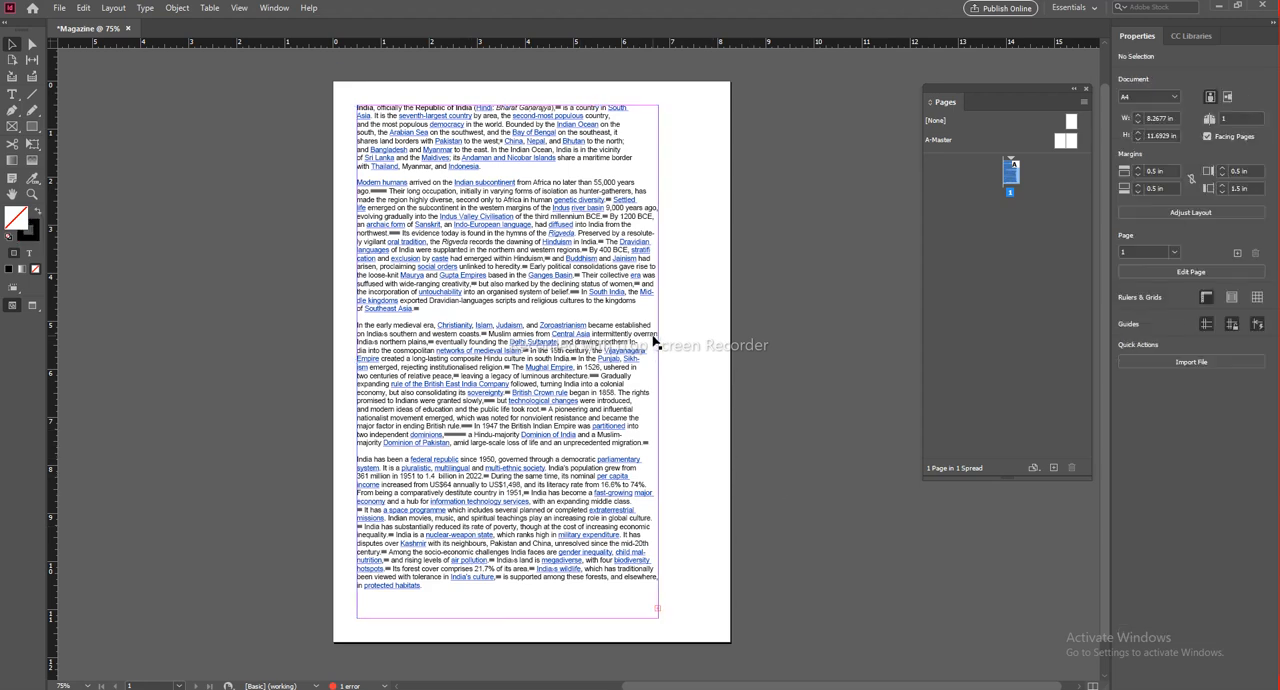
{"action": "scroll", "coordinate": [655, 341], "scroll_direction": "down", "scroll_amount": 1}
{"action": "scroll", "coordinate": [633, 410], "scroll_direction": "up", "scroll_amount": 2}
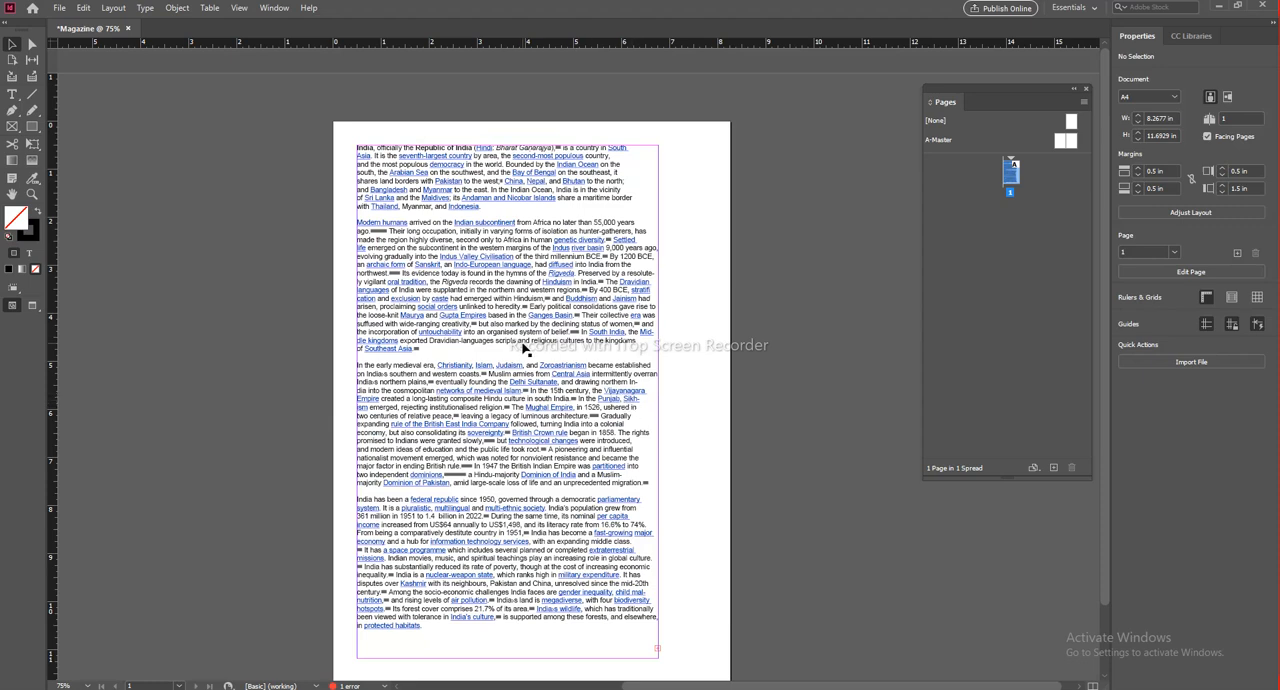
{"action": "scroll", "coordinate": [633, 410], "scroll_direction": "down", "scroll_amount": 2}
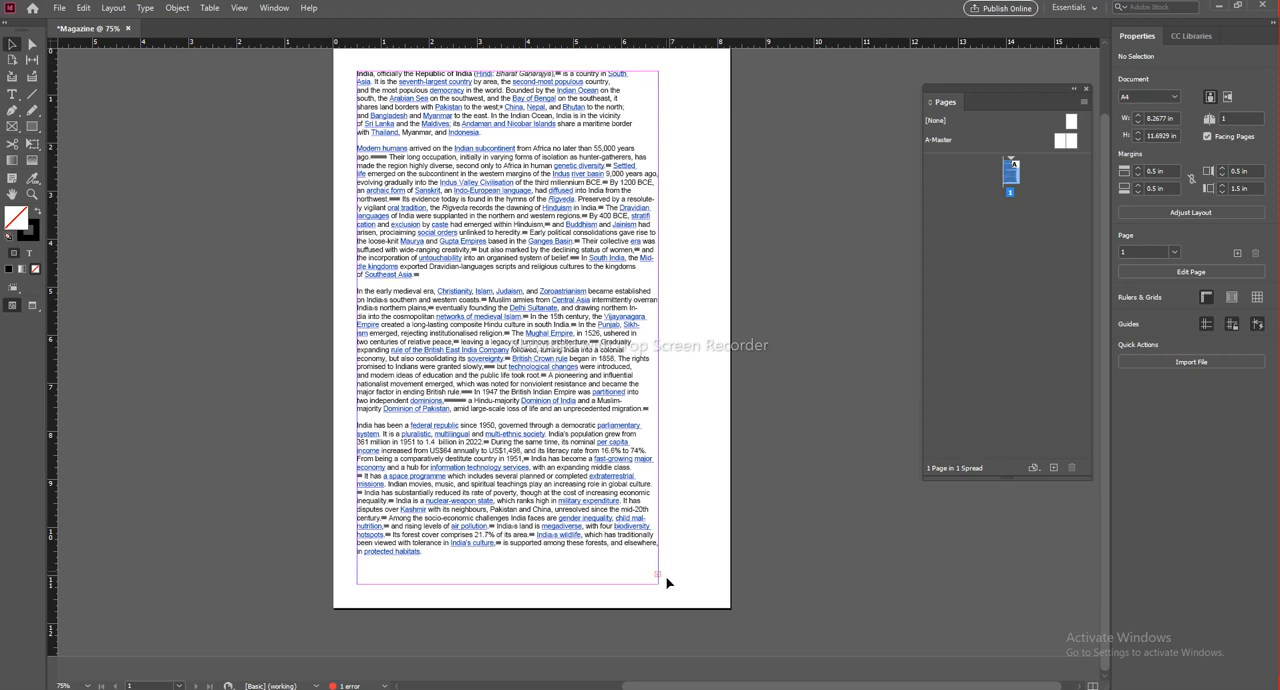
{"action": "left_click", "coordinate": [495, 274]}
{"action": "left_click", "coordinate": [693, 401]}
{"action": "left_click", "coordinate": [541, 330]}
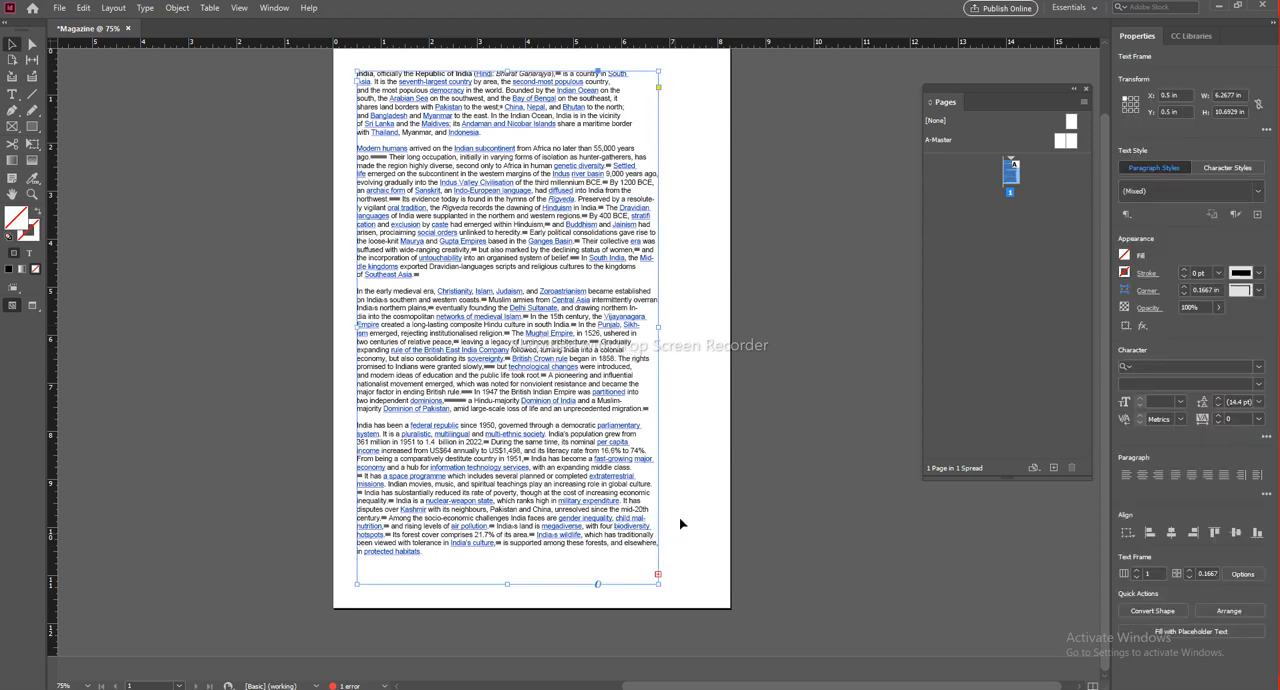
{"action": "left_click", "coordinate": [726, 411]}
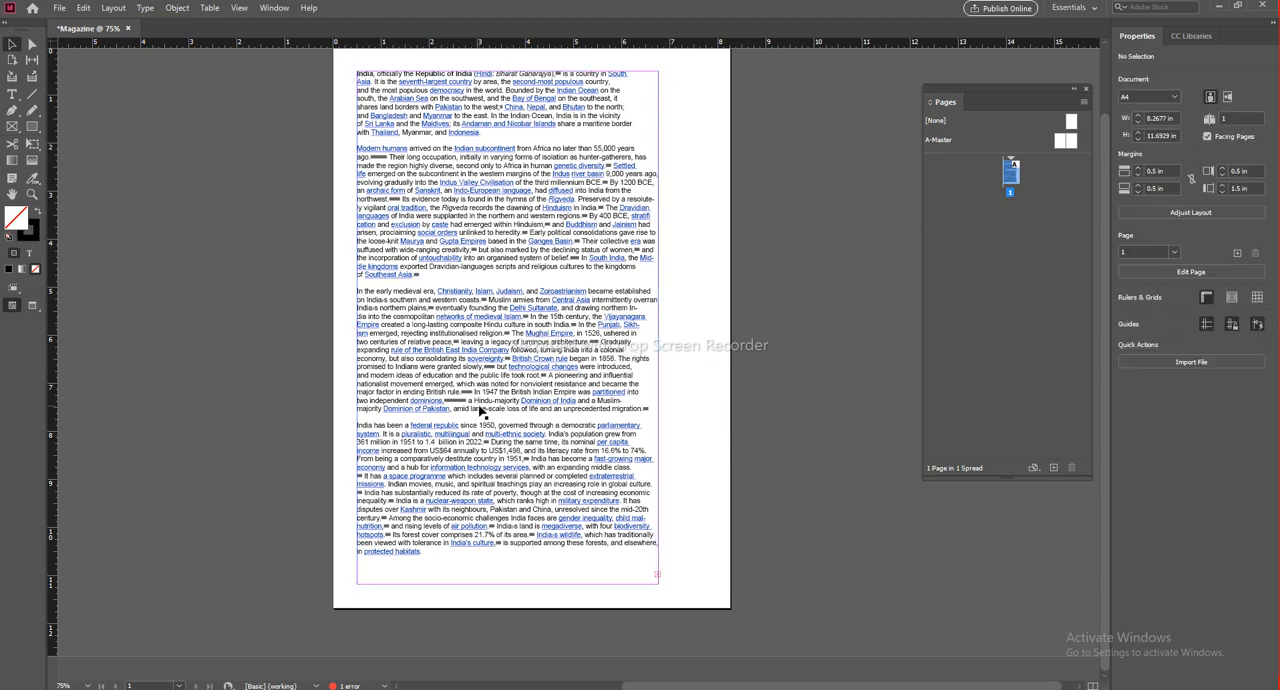
Step: Delete the placed text frame from page 1
{"action": "left_click", "coordinate": [522, 350]}
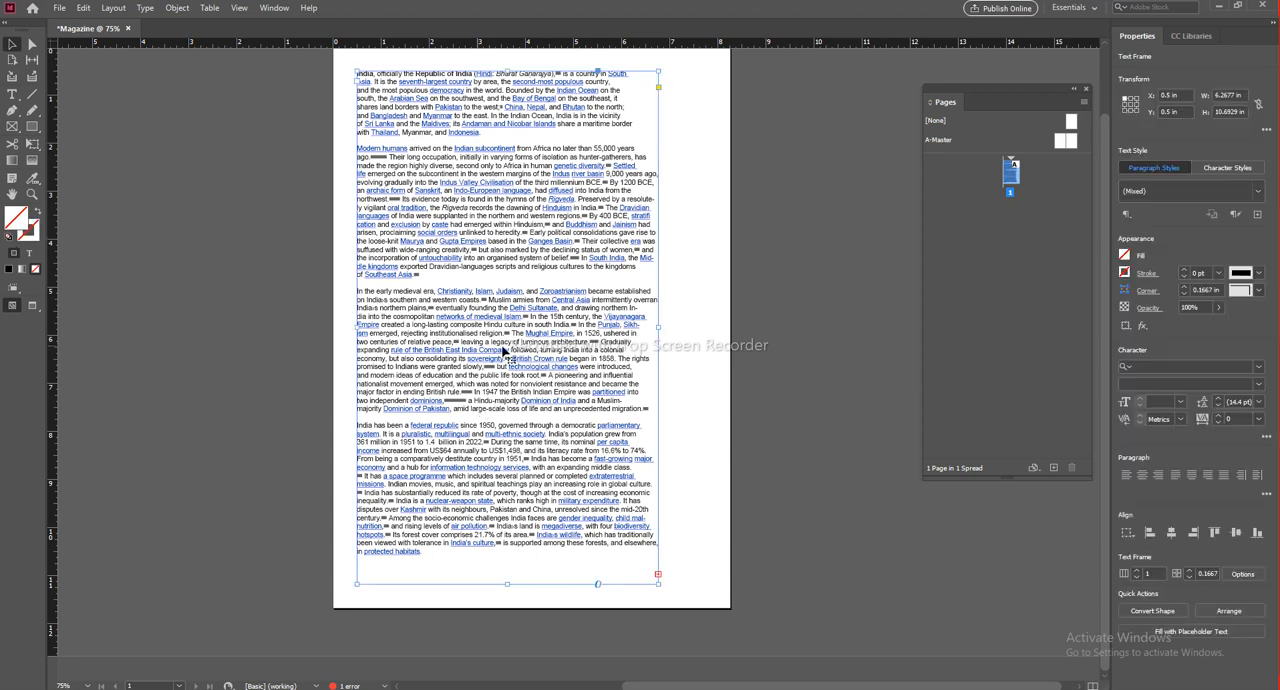
{"action": "key", "text": "Delete"}
{"action": "scroll", "coordinate": [518, 274], "scroll_direction": "up", "scroll_amount": 1}
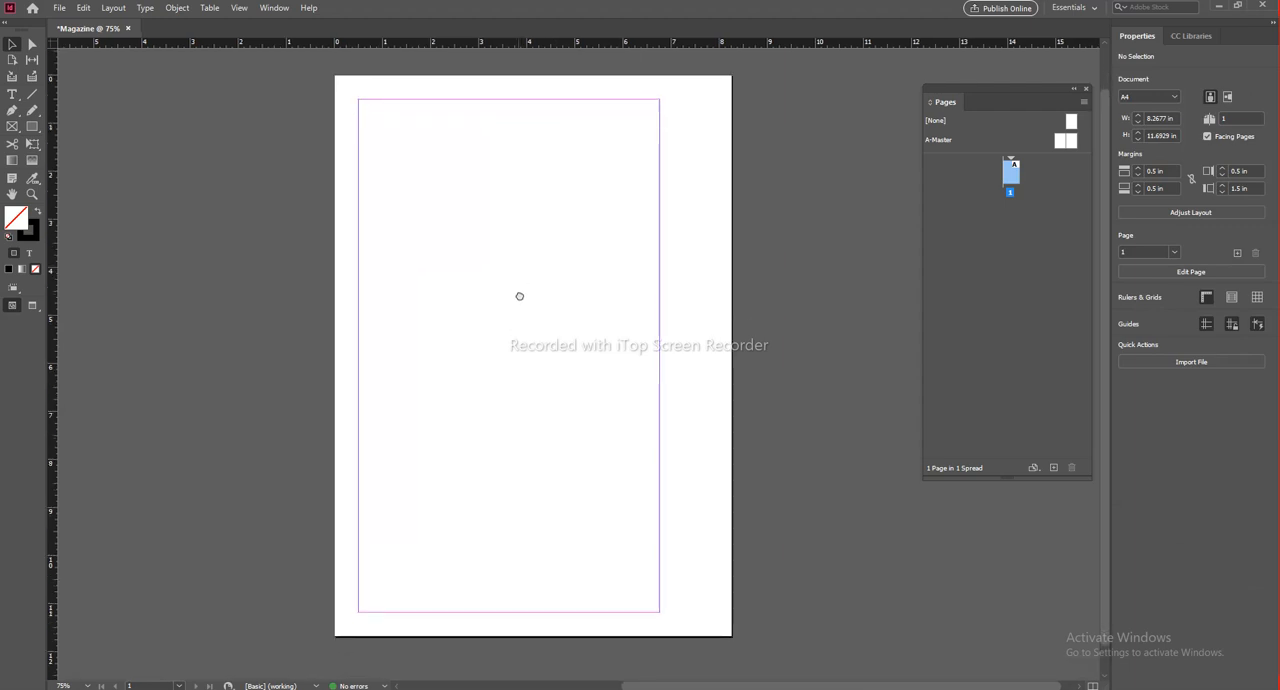
Step: Place the Desktop's Text Word document again on the emptied page 1, filling the area inside the margins
{"action": "left_click", "coordinate": [60, 8]}
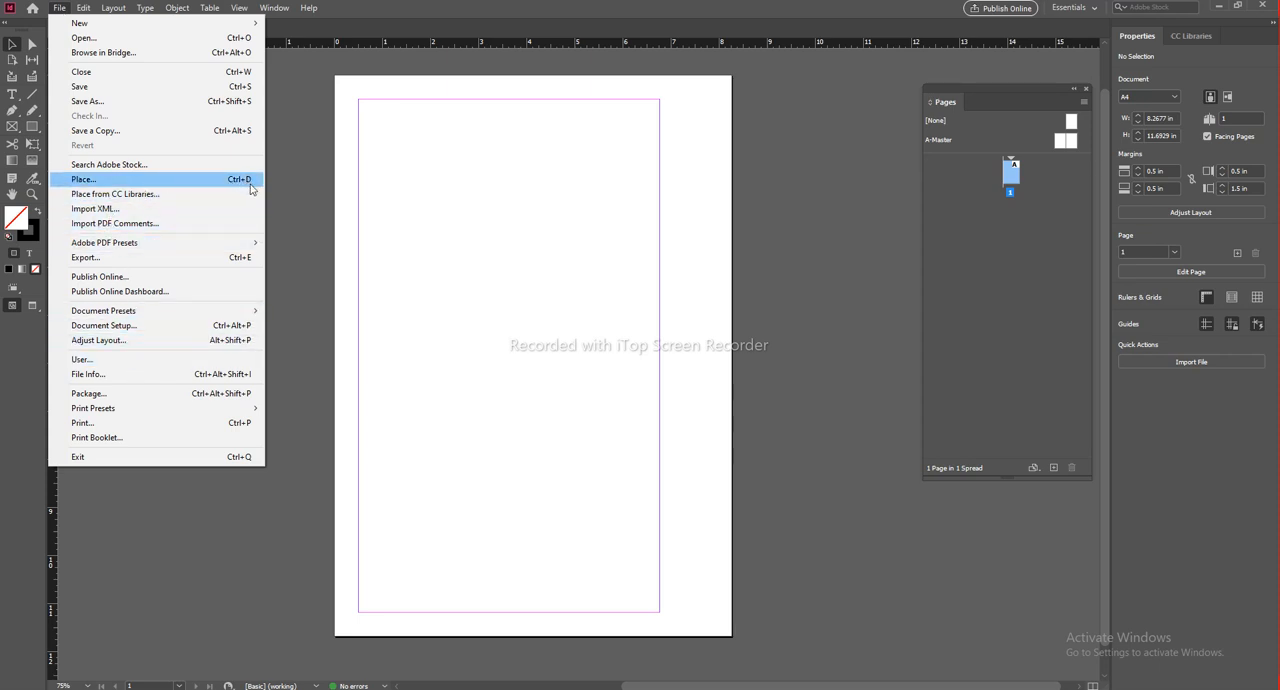
{"action": "left_click", "coordinate": [188, 186]}
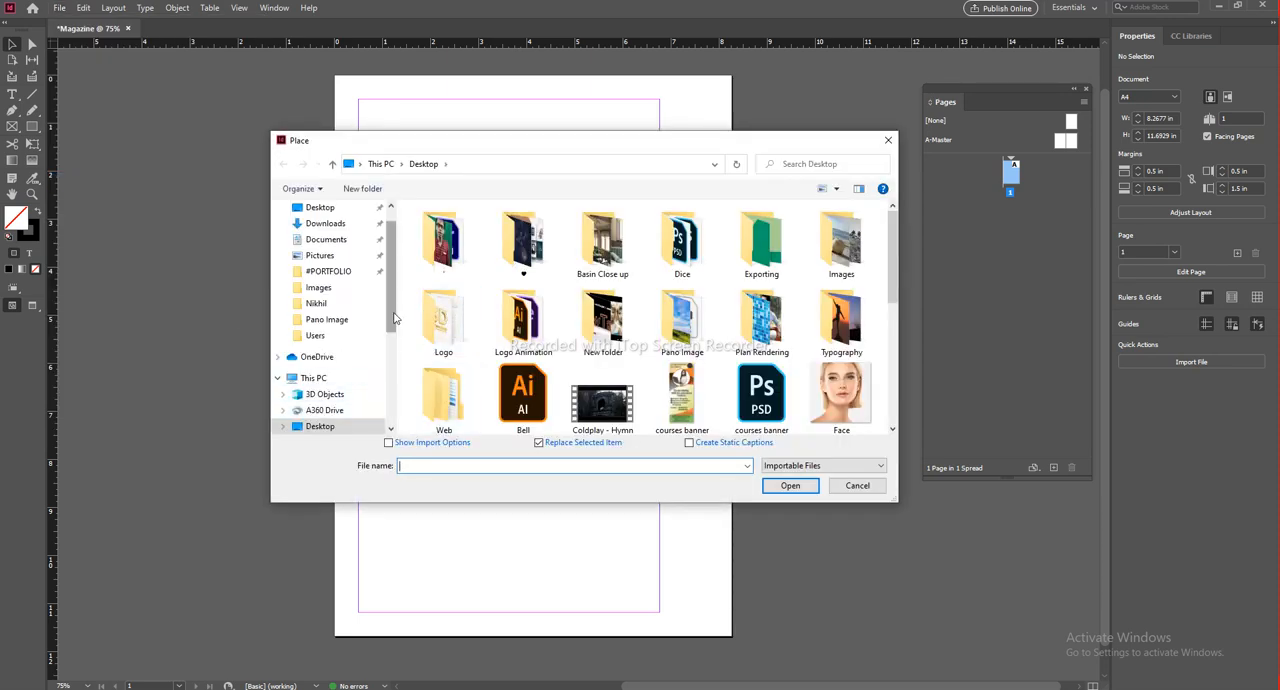
{"action": "scroll", "coordinate": [393, 313], "scroll_direction": "up", "scroll_amount": 1}
{"action": "left_click_drag", "start_coordinate": [893, 241], "coordinate": [894, 380]}
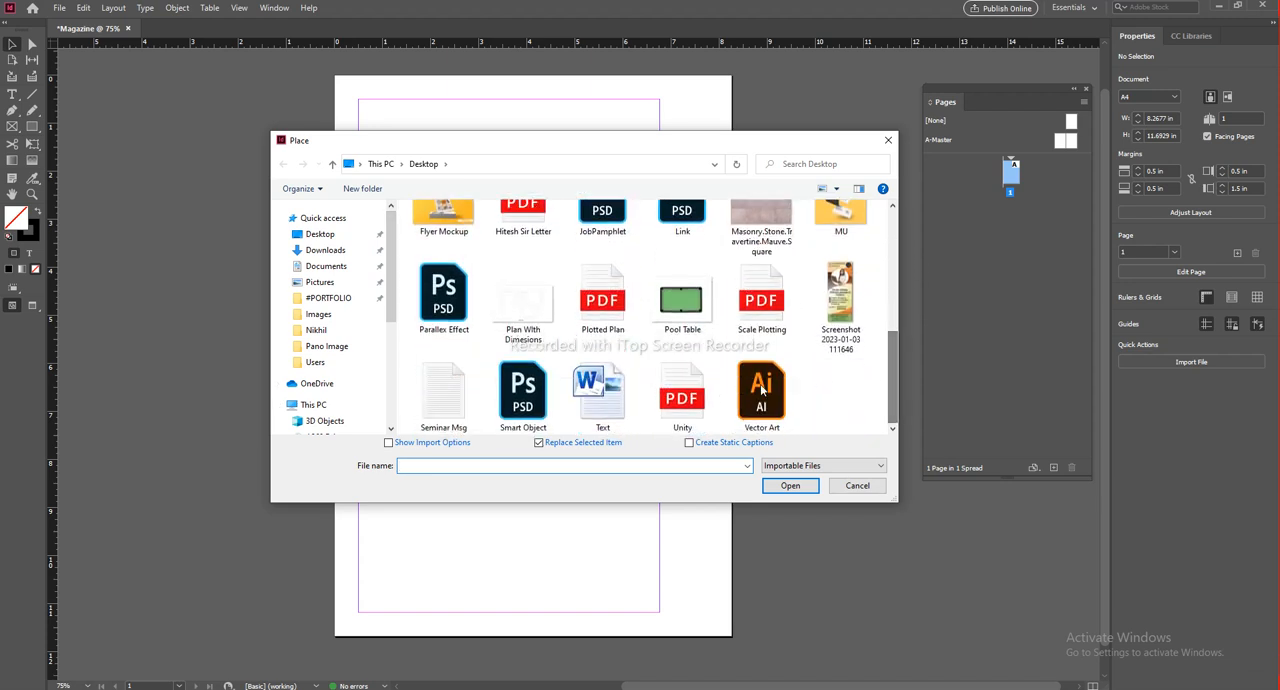
{"action": "left_click", "coordinate": [594, 397]}
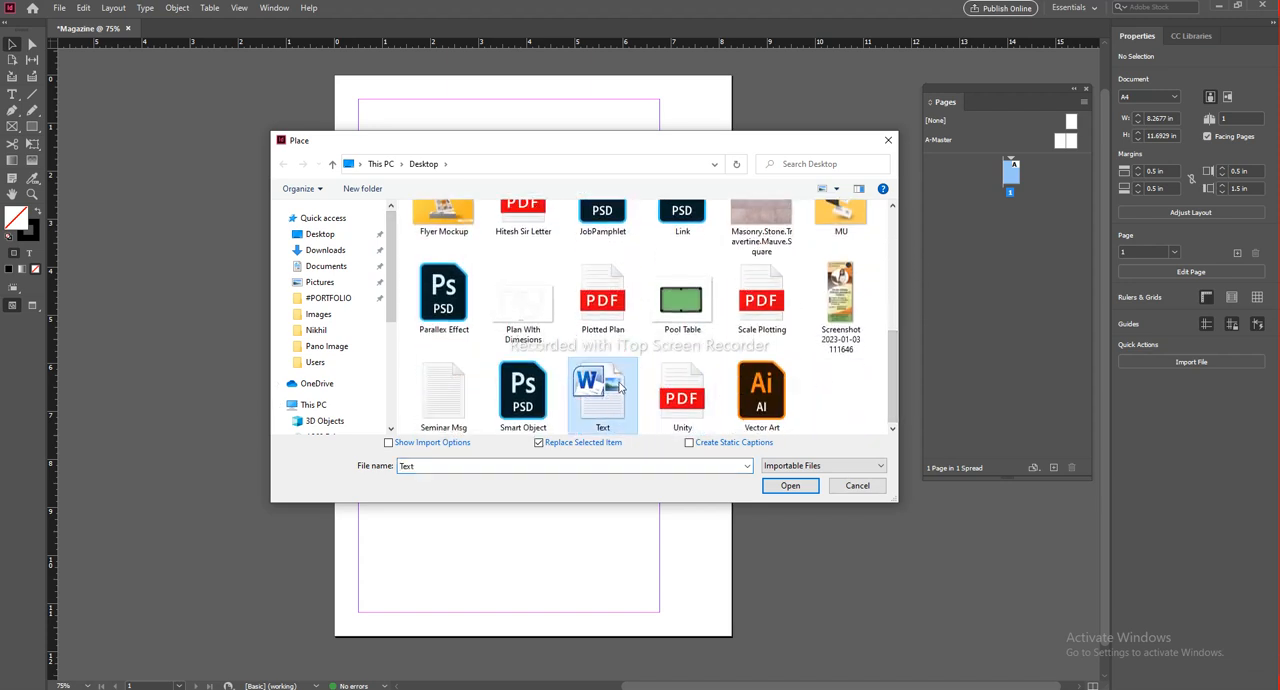
{"action": "left_click", "coordinate": [791, 487]}
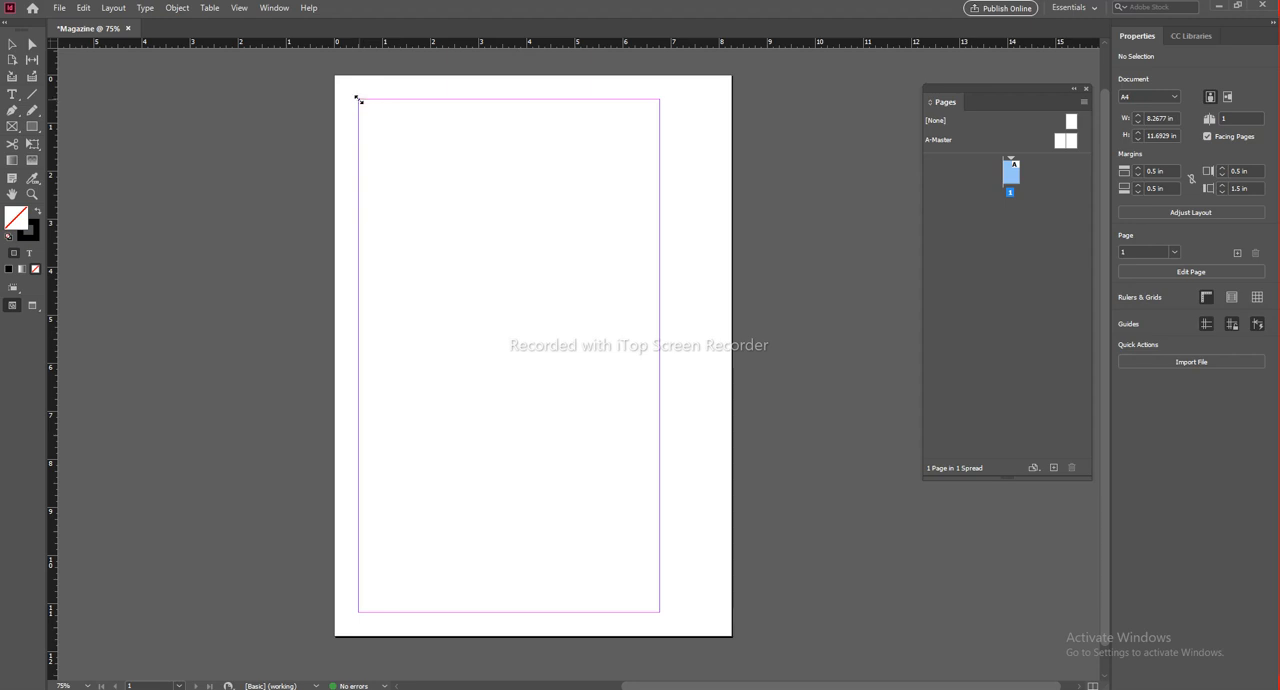
{"action": "left_click", "coordinate": [358, 100]}
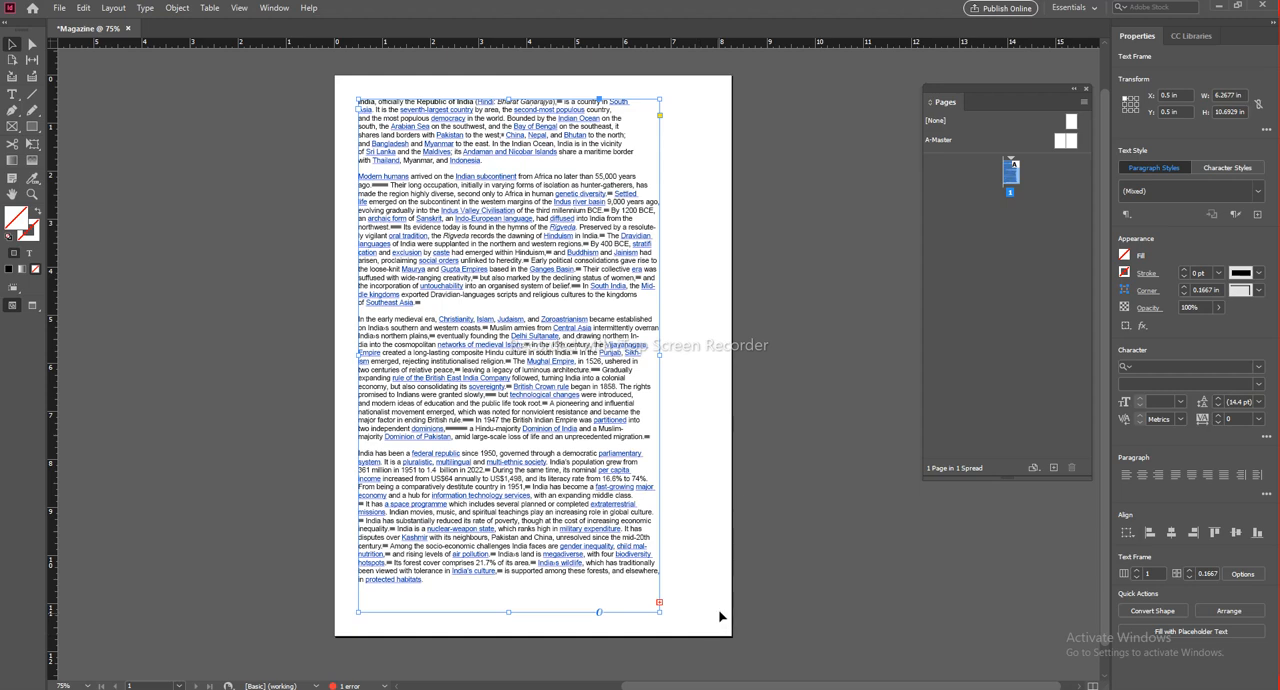
Step: Try to widen the text frame to the right edge of page 1, and undo the resize
{"action": "left_click_drag", "start_coordinate": [659, 355], "coordinate": [732, 355]}
{"action": "key", "text": "ctrl+z"}
{"action": "left_click", "coordinate": [710, 310]}
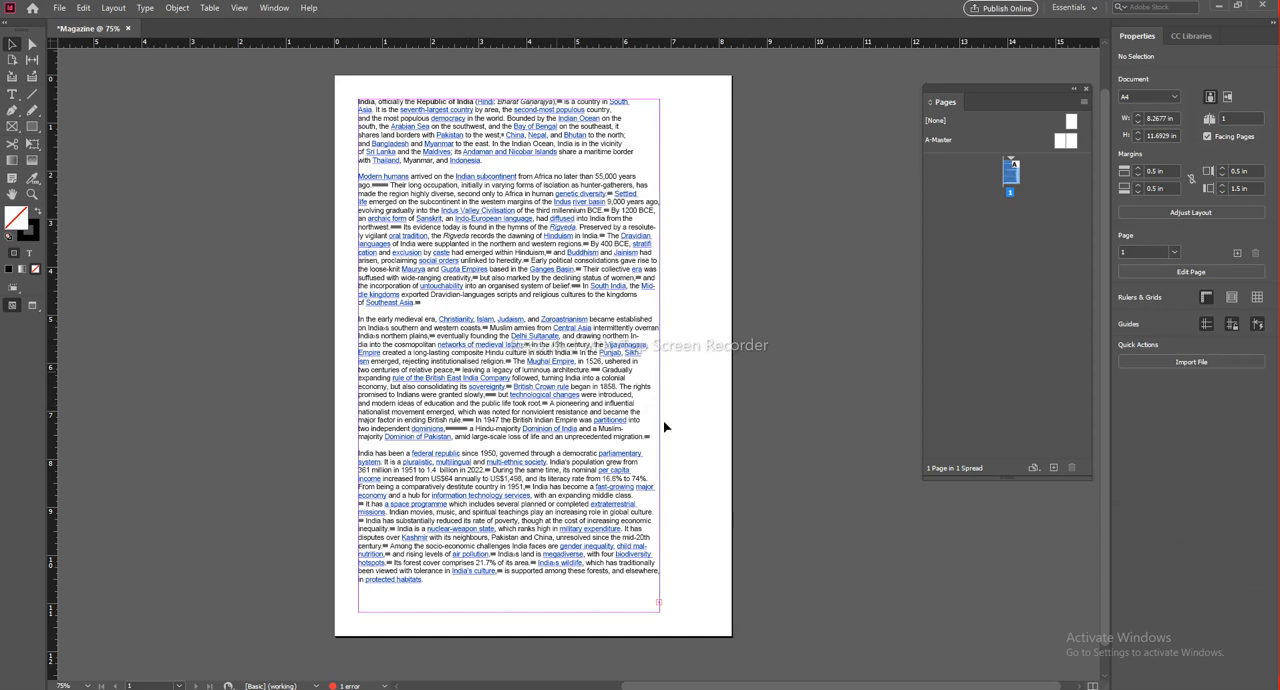
Step: Add four pages after page 1, giving the document a 2-3 spread and a 4-5 spread
{"action": "left_click", "coordinate": [614, 385]}
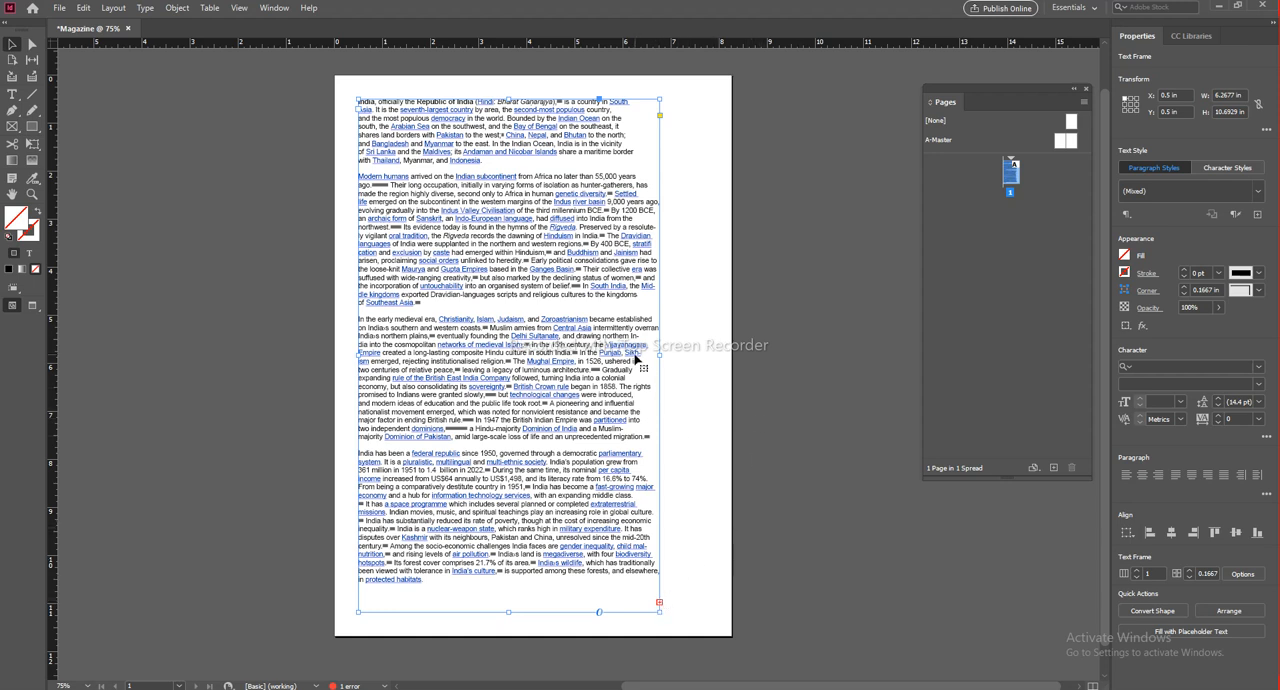
{"action": "scroll", "coordinate": [633, 357], "scroll_direction": "down", "scroll_amount": 2}
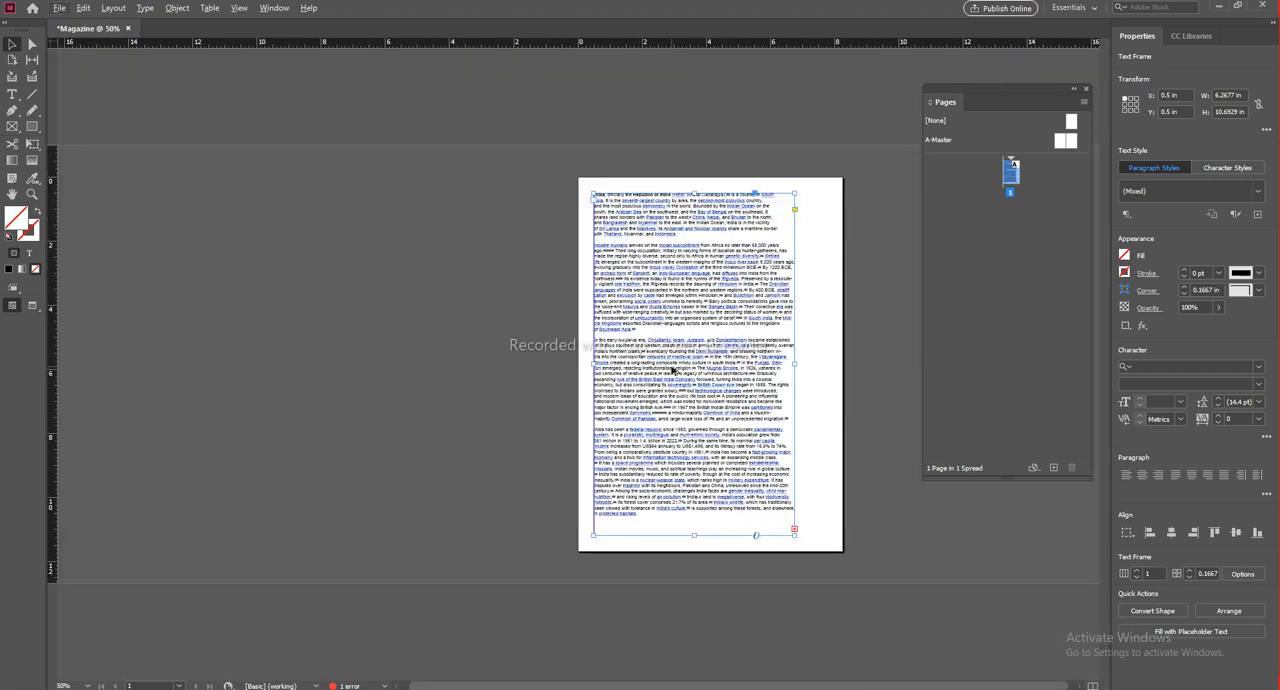
{"action": "left_click_drag", "start_coordinate": [599, 301], "coordinate": [590, 301]}
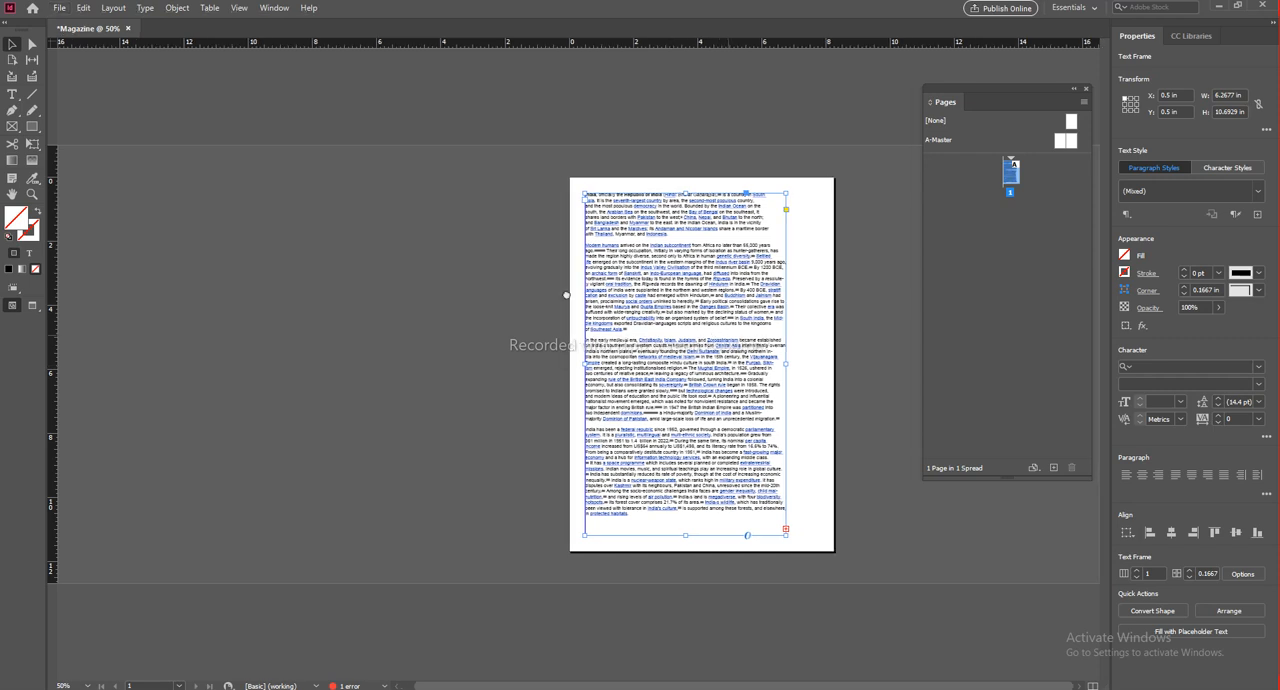
{"action": "left_click_drag", "start_coordinate": [1004, 88], "coordinate": [964, 97]}
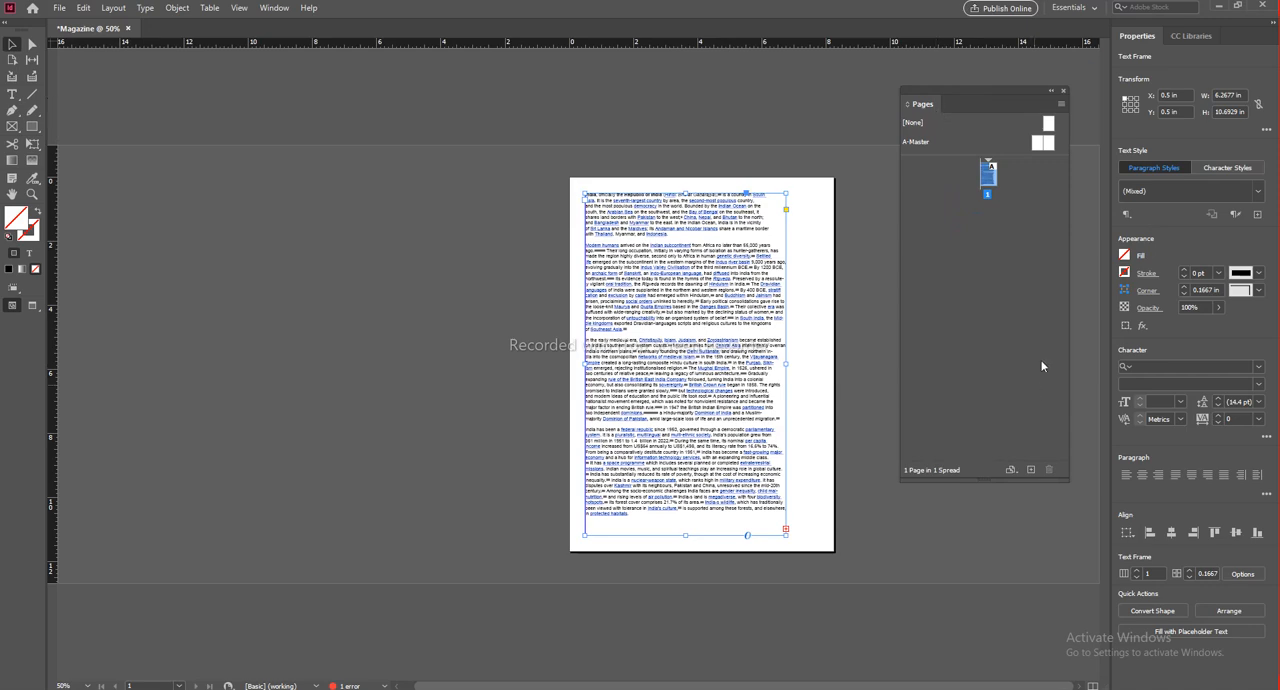
{"action": "left_click", "coordinate": [1031, 471]}
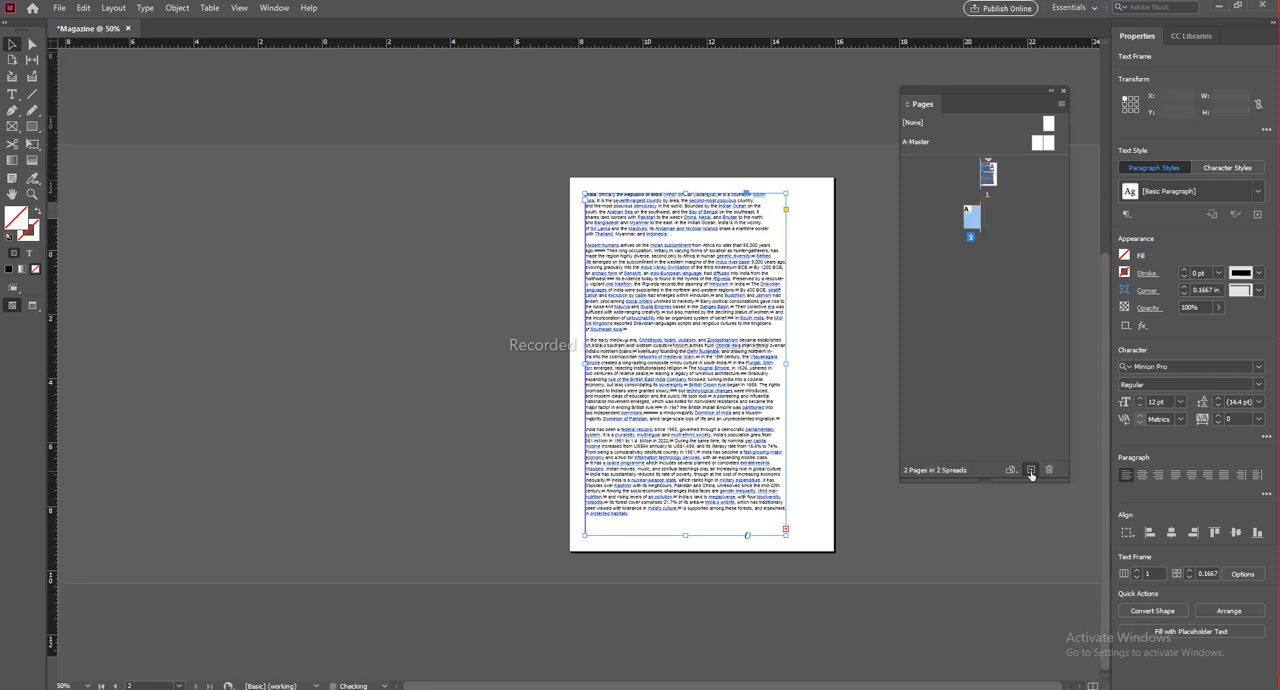
{"action": "left_click", "coordinate": [1031, 471]}
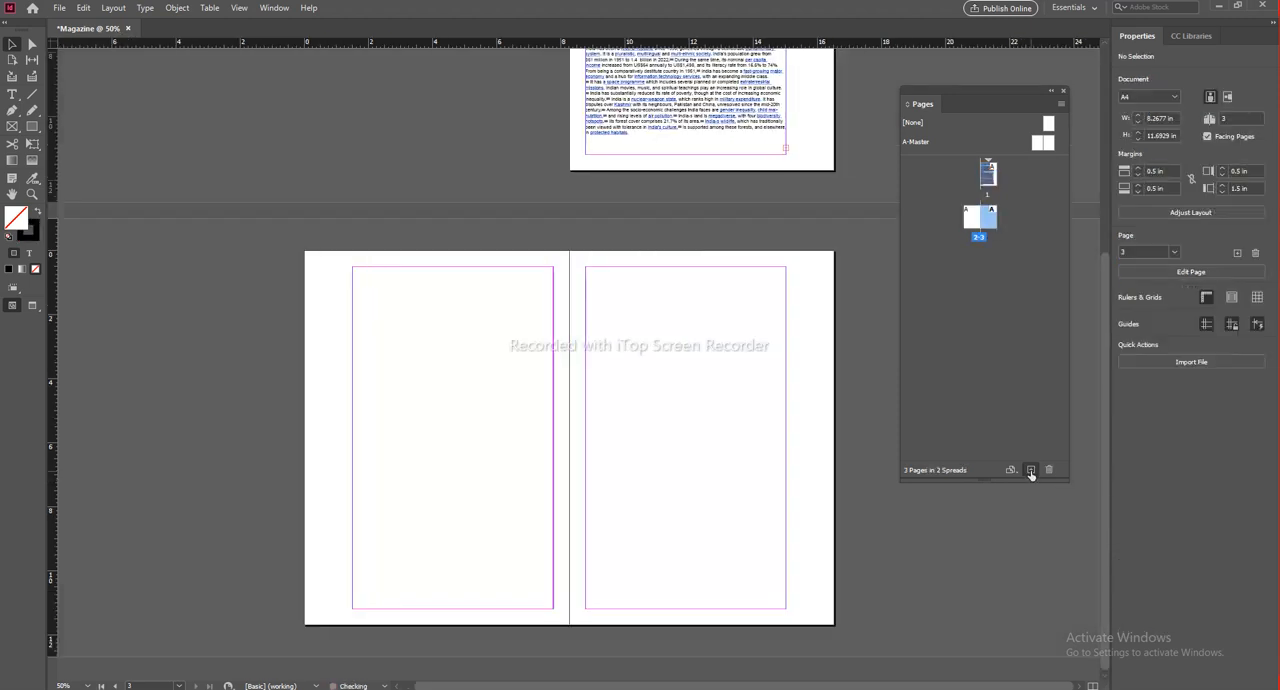
{"action": "left_click", "coordinate": [1031, 471]}
{"action": "left_click", "coordinate": [1031, 471]}
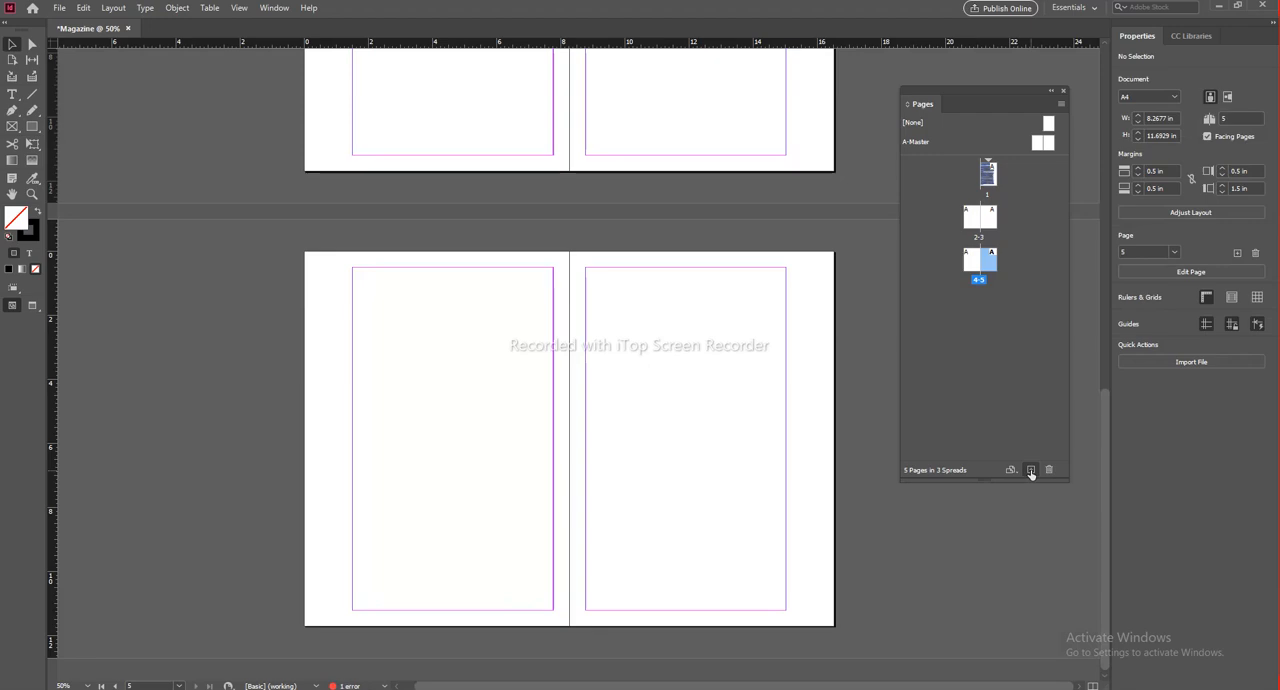
Step: Thread the overset text from page 1's frame into a new frame filling the margin area of page 2
{"action": "scroll", "coordinate": [608, 200], "scroll_direction": "up", "scroll_amount": 5}
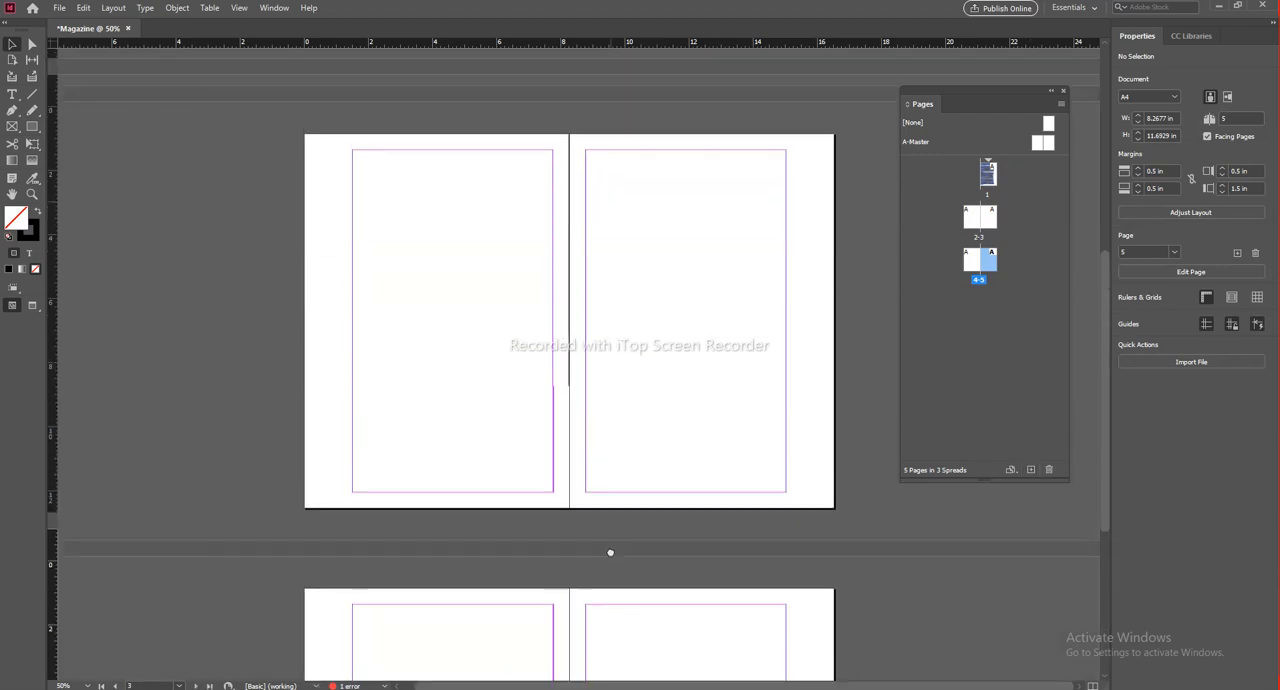
{"action": "scroll", "coordinate": [665, 488], "scroll_direction": "up", "scroll_amount": 3}
{"action": "scroll", "coordinate": [697, 480], "scroll_direction": "up", "scroll_amount": 1}
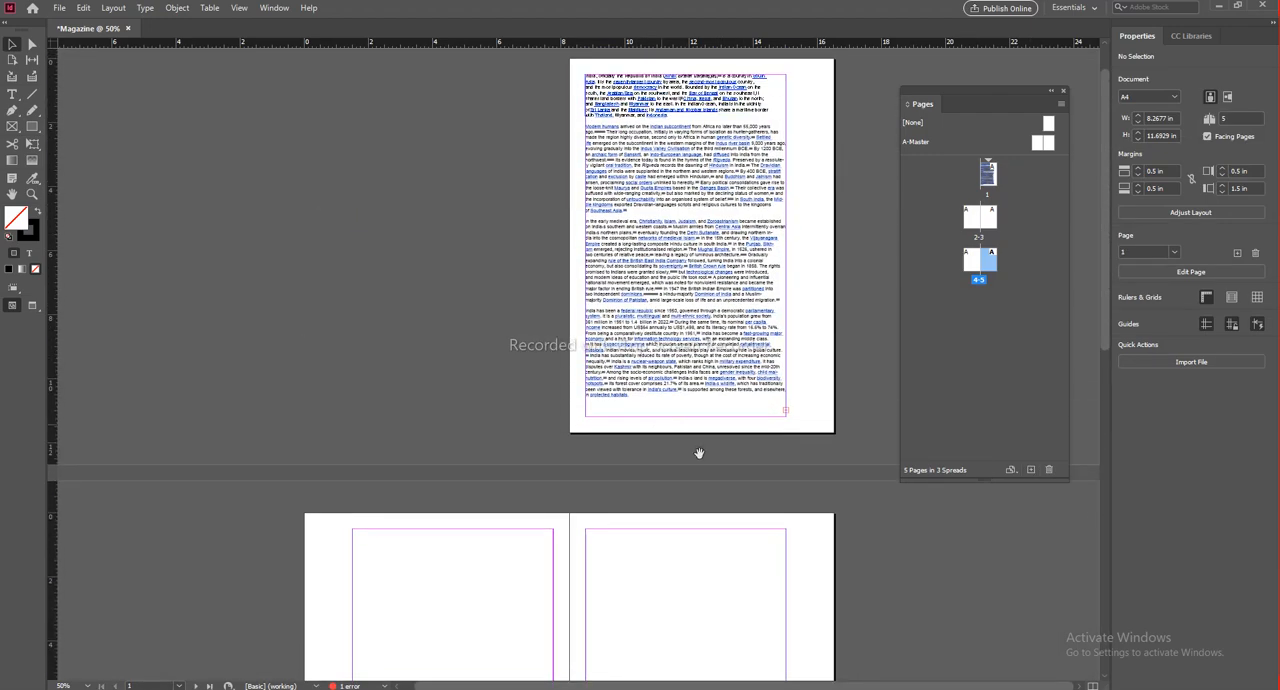
{"action": "left_click", "coordinate": [735, 253]}
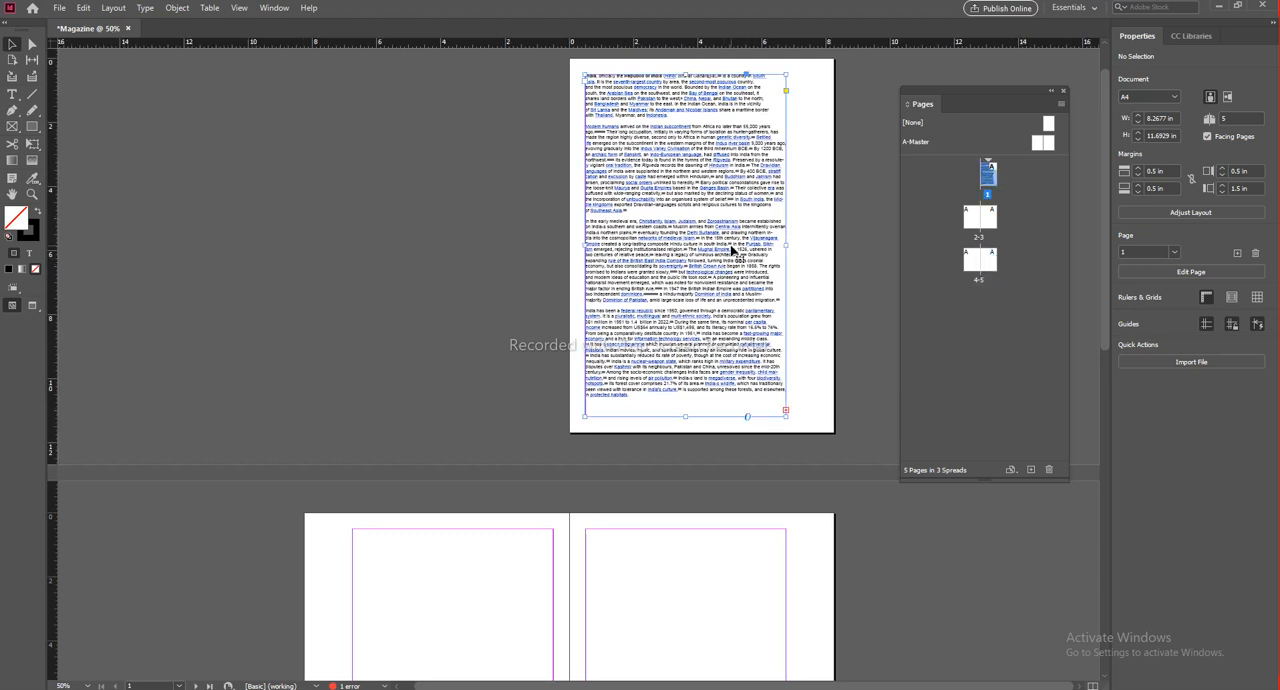
{"action": "left_click", "coordinate": [786, 411]}
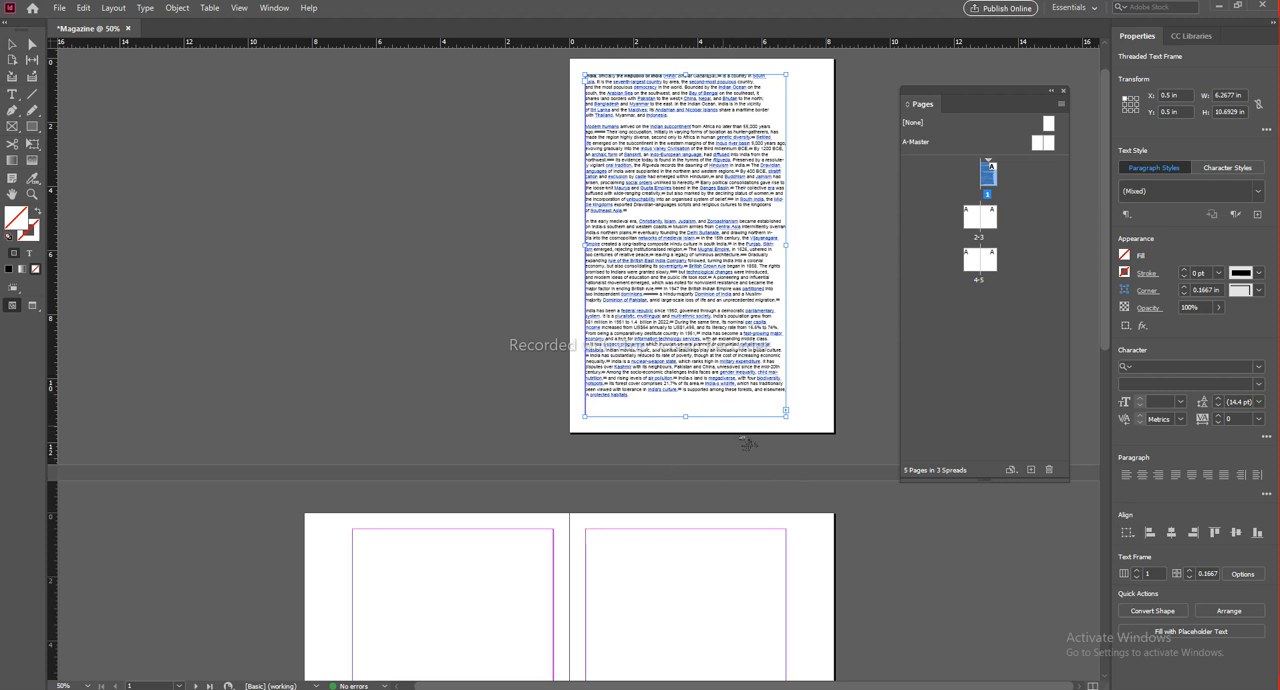
{"action": "scroll", "coordinate": [443, 526], "scroll_direction": "down", "scroll_amount": 4}
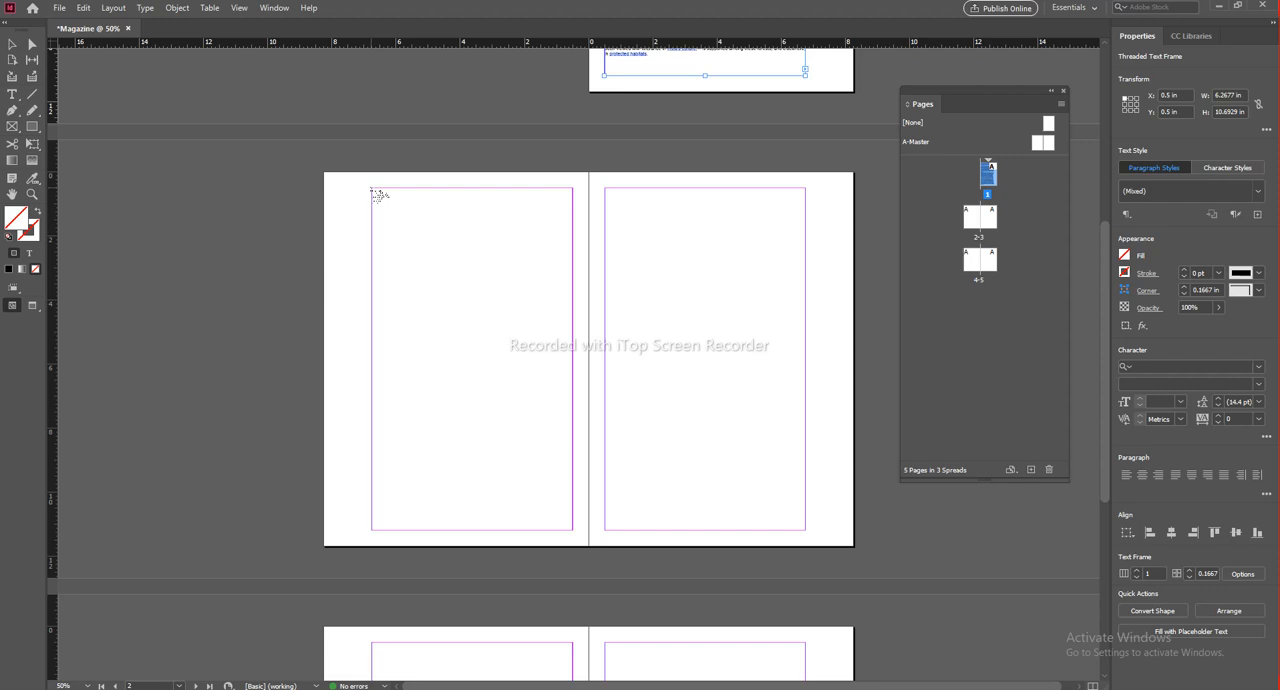
{"action": "left_click", "coordinate": [373, 191]}
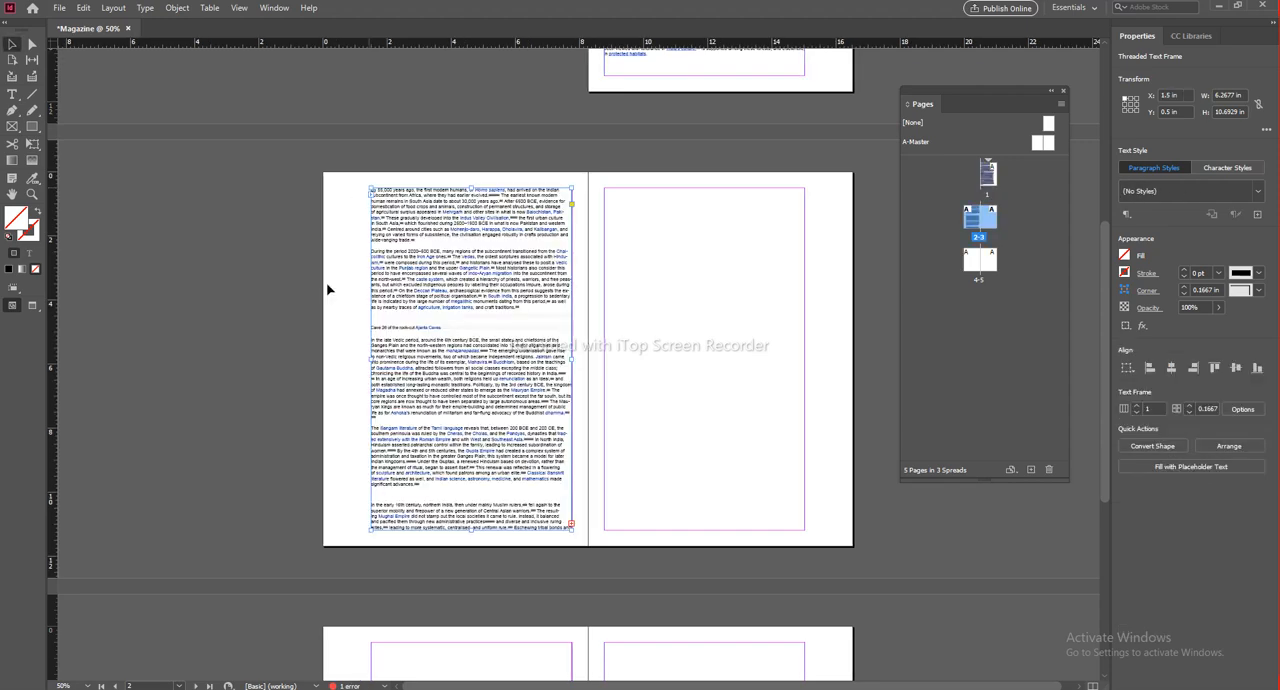
Step: Continue the text thread from page 2's frame into a new frame filling the margins of page 3
{"action": "scroll", "coordinate": [629, 306], "scroll_direction": "up", "scroll_amount": 3}
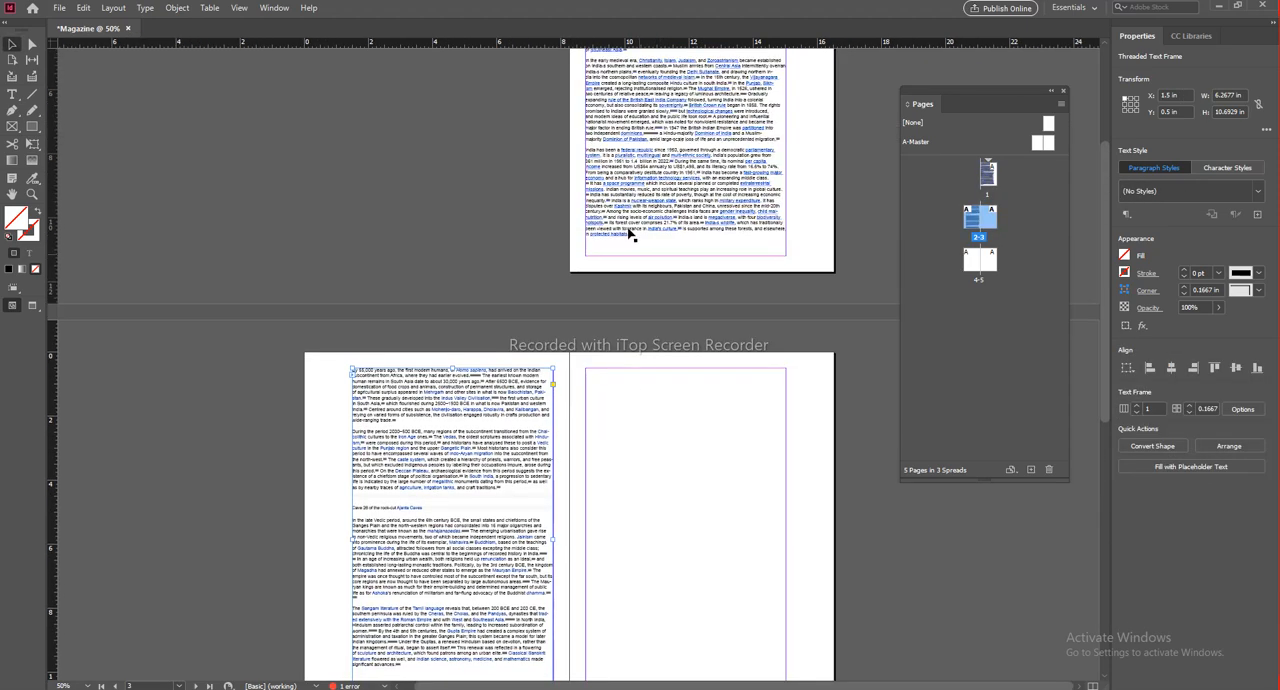
{"action": "scroll", "coordinate": [683, 311], "scroll_direction": "down", "scroll_amount": 3}
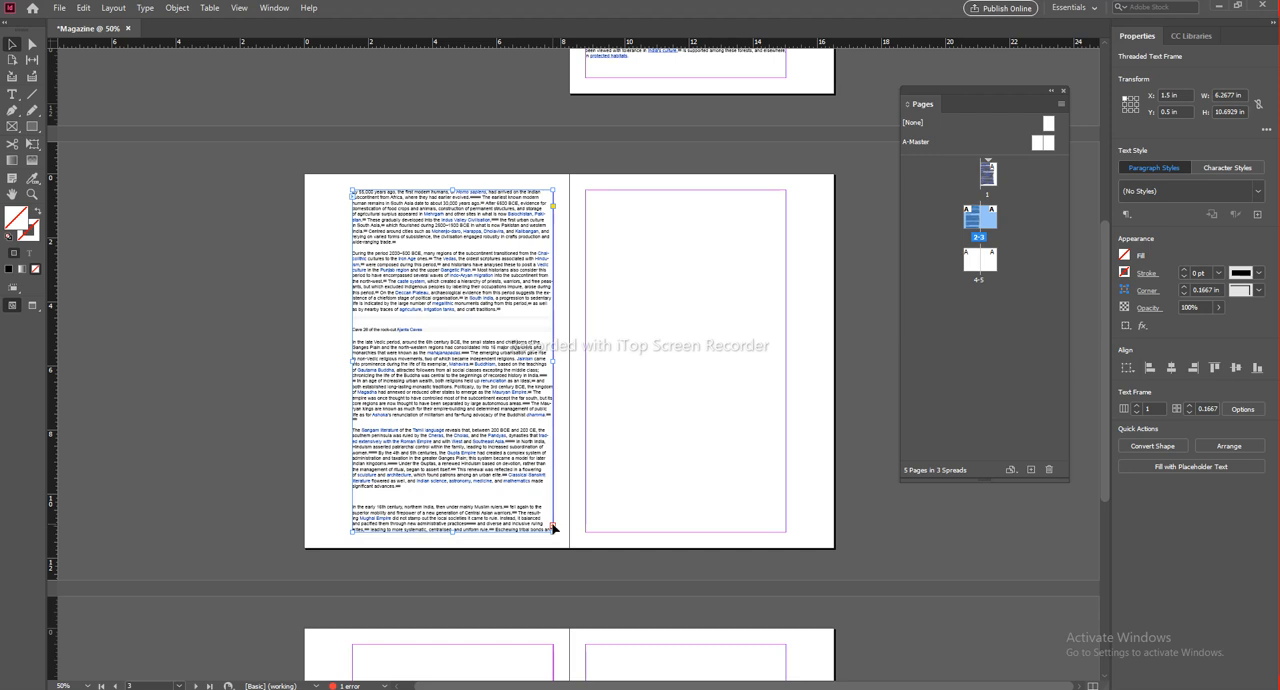
{"action": "left_click", "coordinate": [553, 527]}
{"action": "left_click", "coordinate": [583, 190]}
Step: Examine how the threaded text flows across pages 1 to 3 and which pages are still empty
{"action": "scroll", "coordinate": [595, 364], "scroll_direction": "down", "scroll_amount": 3}
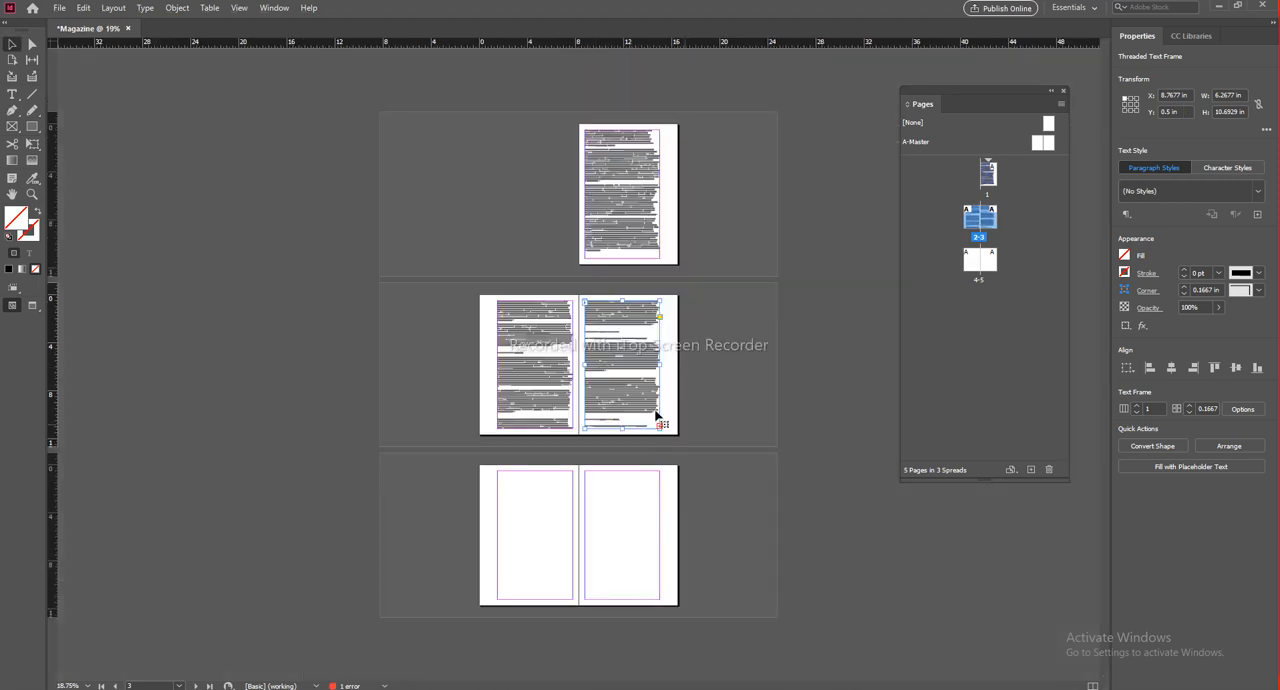
{"action": "left_click", "coordinate": [249, 274]}
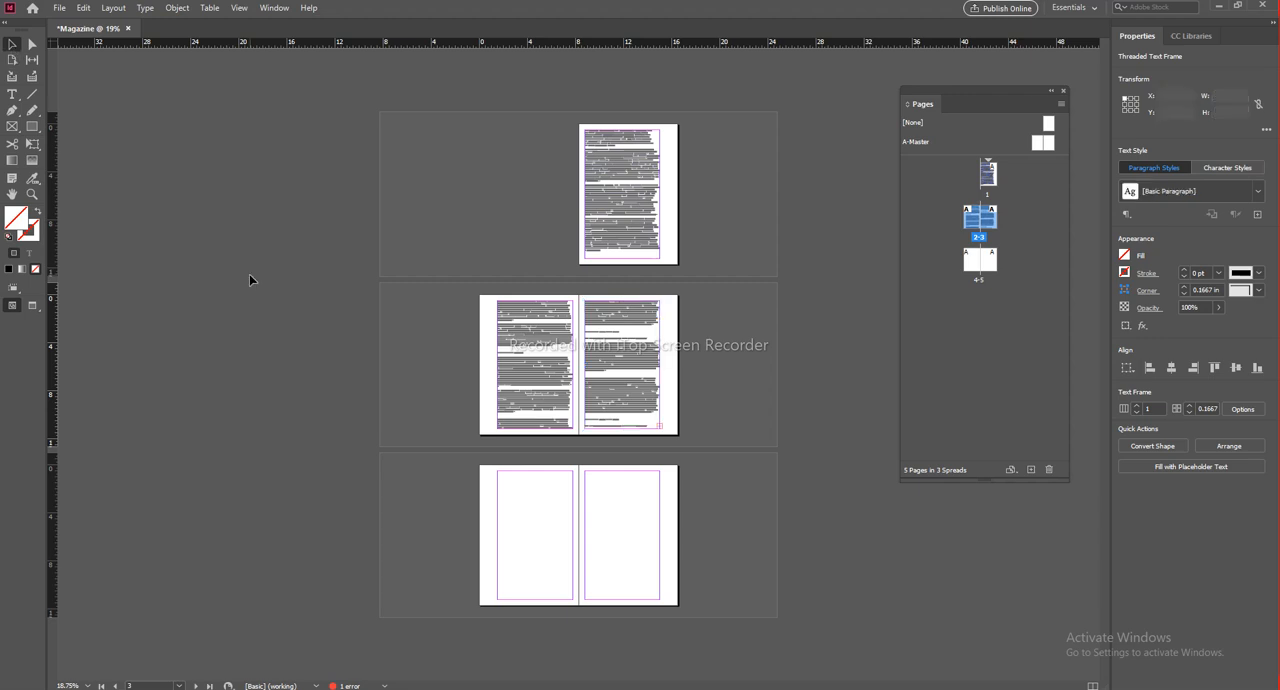
{"action": "key", "text": "ctrl+="}
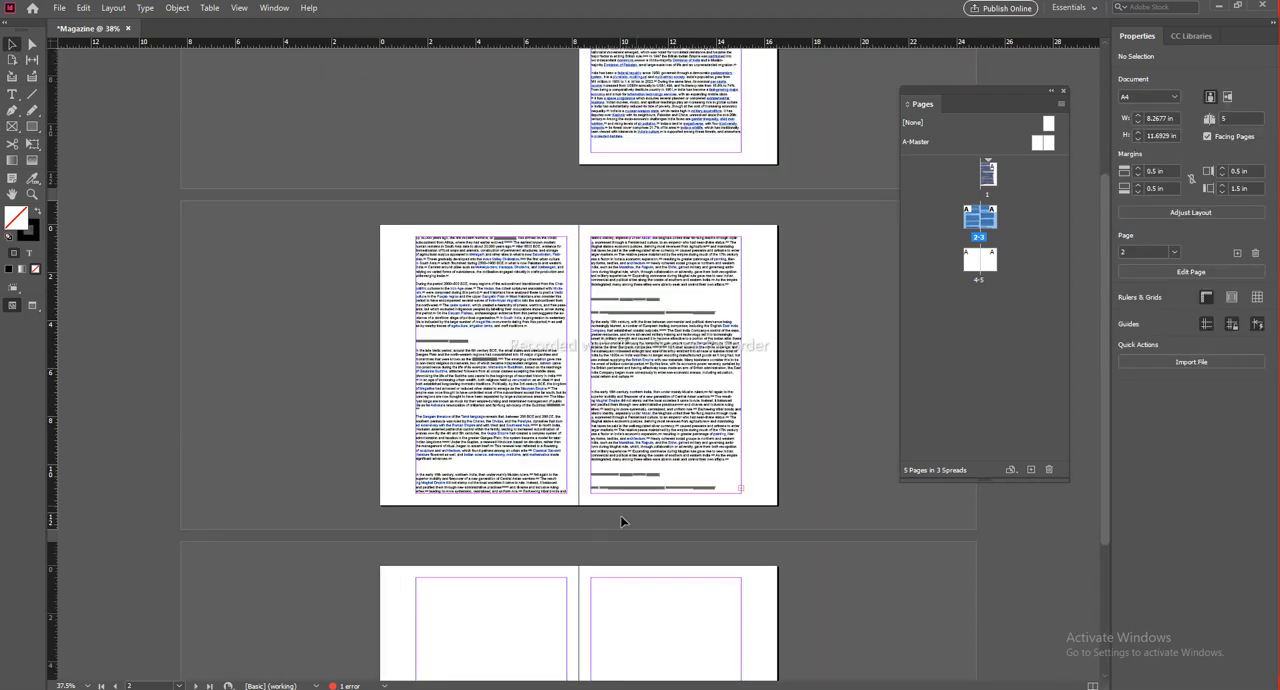
{"action": "key", "text": "ctrl+="}
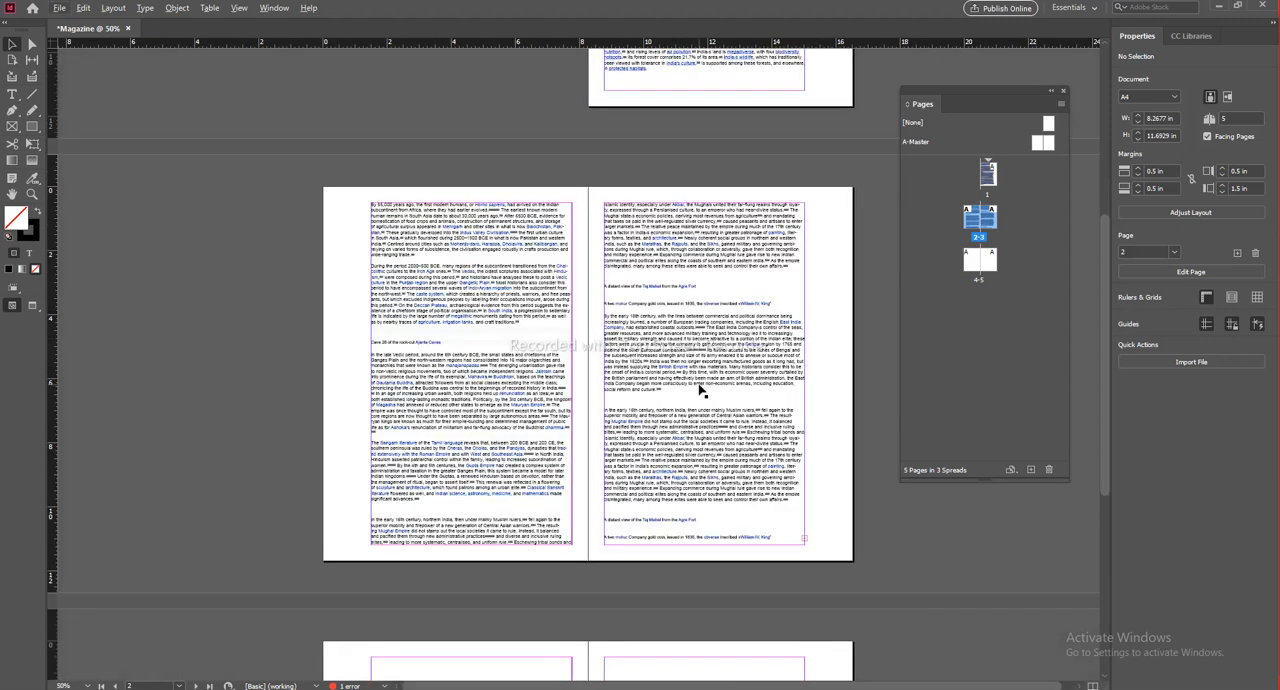
{"action": "left_click_drag", "start_coordinate": [735, 347], "coordinate": [551, 397]}
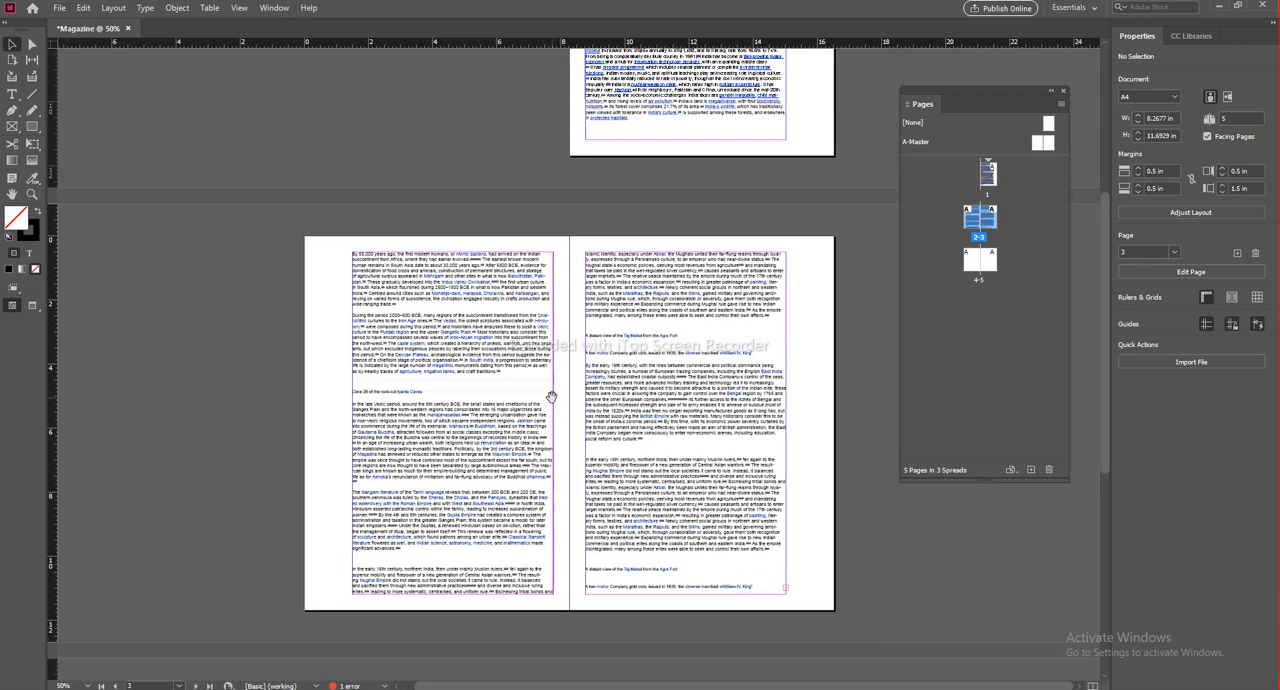
{"action": "key", "text": "ctrl+minus"}
{"action": "key", "text": "ctrl+minus"}
{"action": "key", "text": "ctrl+minus"}
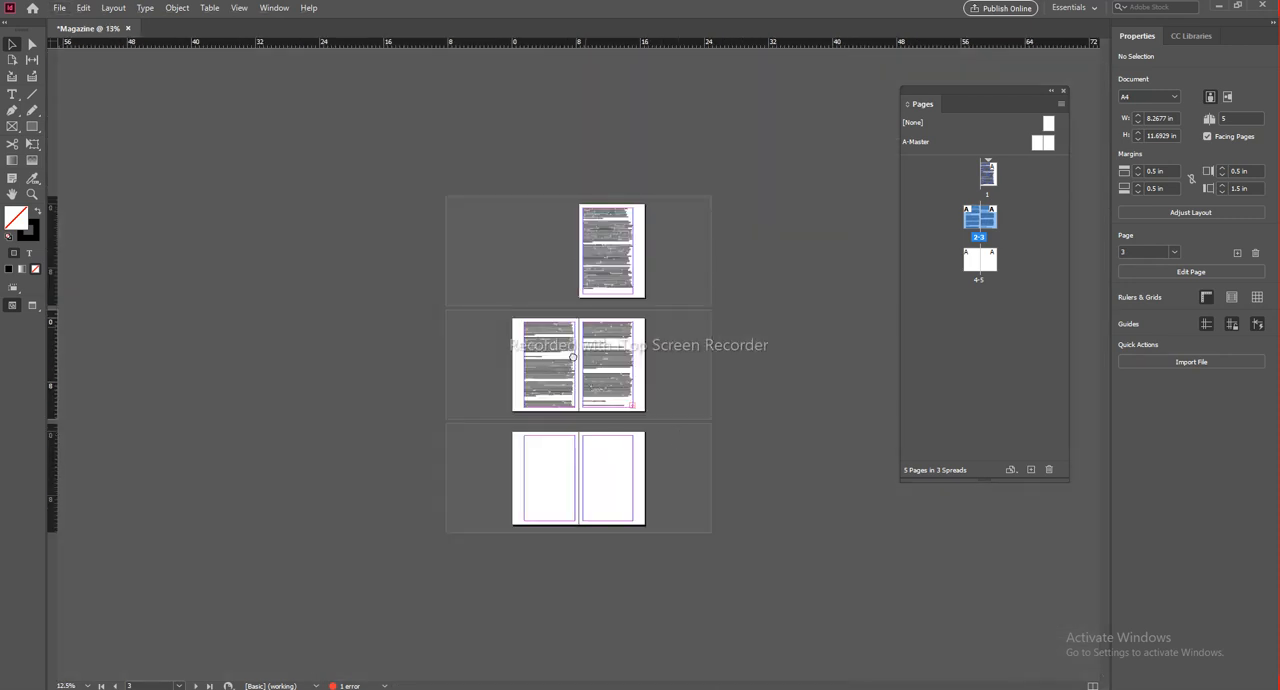
{"action": "key", "text": "ctrl+="}
{"action": "key", "text": "ctrl+="}
{"action": "key", "text": "ctrl+minus"}
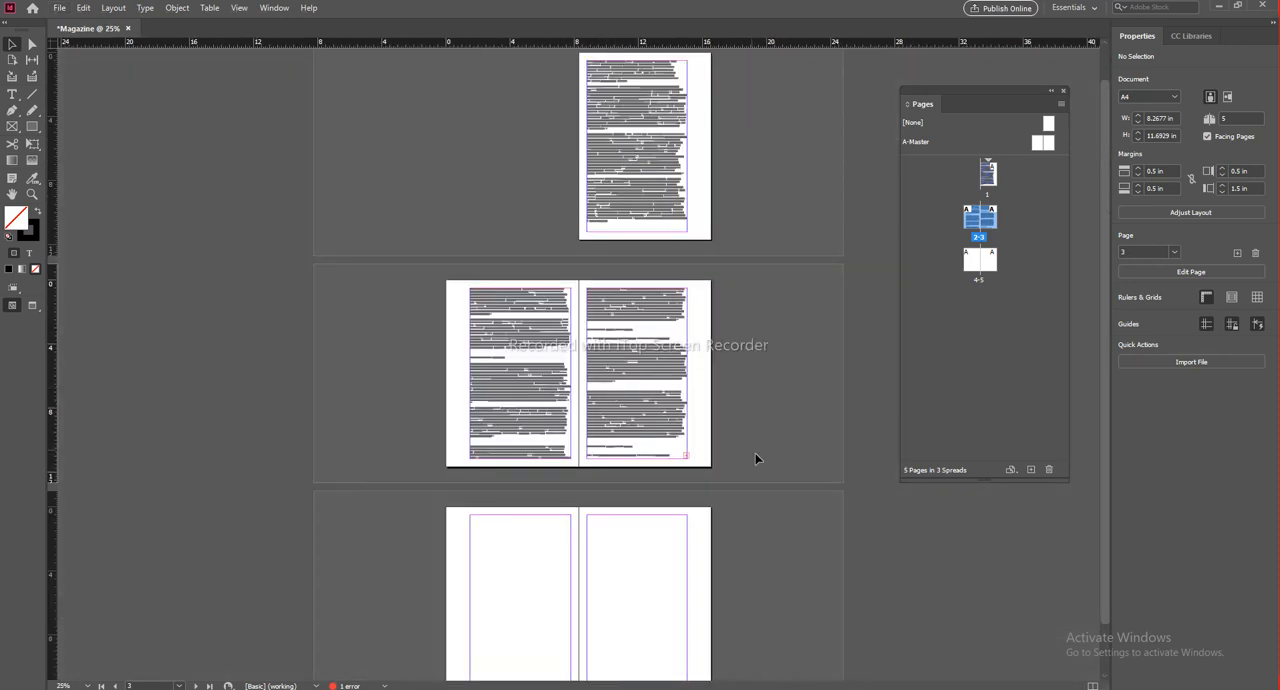
Step: Close the Magazine document and open the setup for a new document
{"action": "left_click", "coordinate": [128, 28]}
{"action": "left_click", "coordinate": [707, 367]}
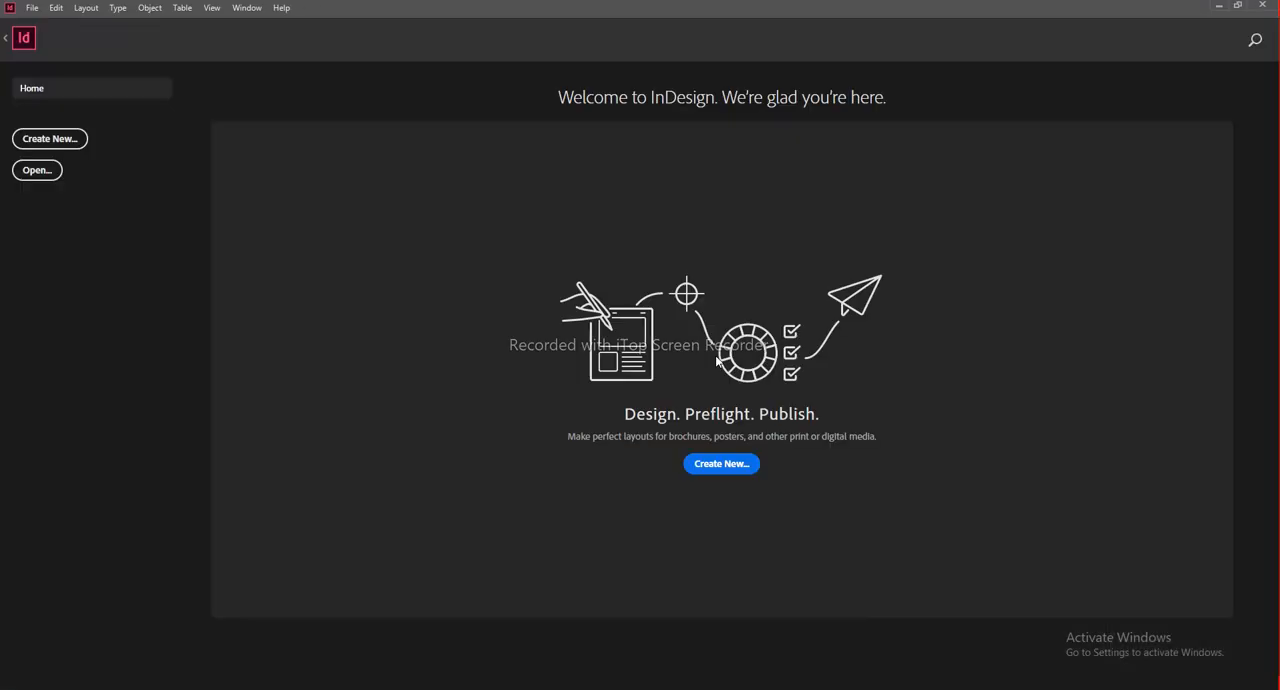
{"action": "left_click", "coordinate": [730, 470]}
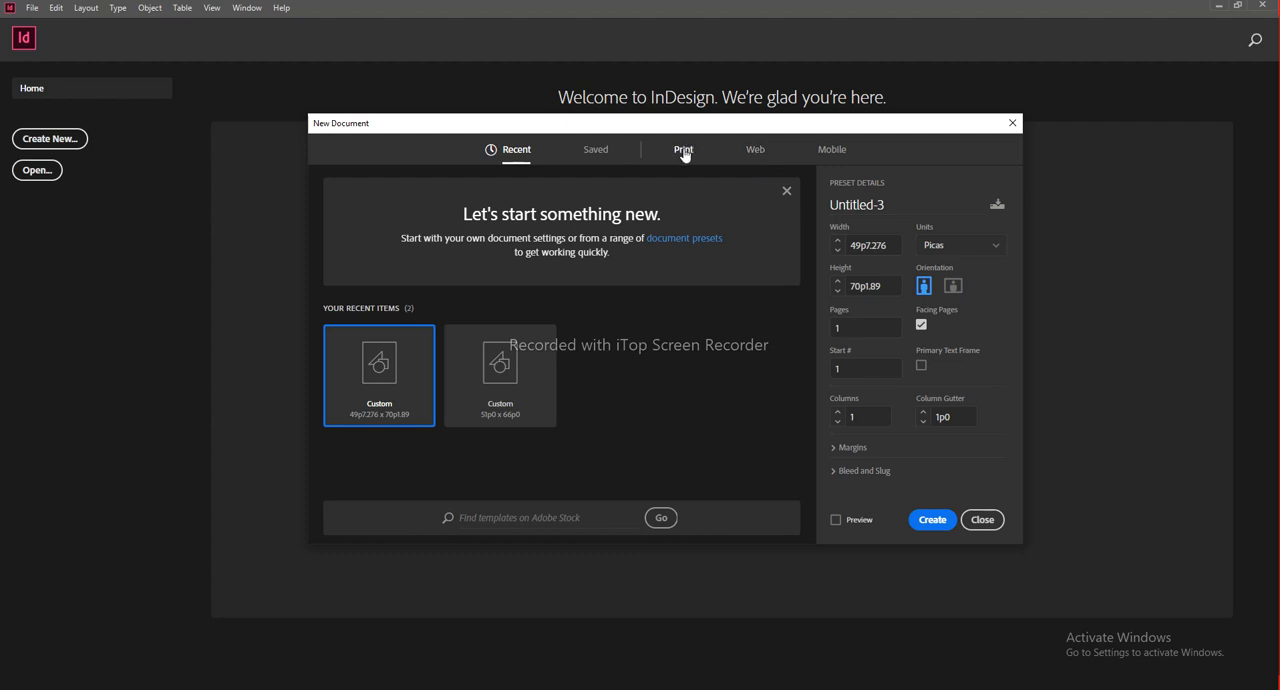
Step: Choose the A4 print preset for the new document and set its units to millimeters
{"action": "left_click", "coordinate": [684, 151]}
{"action": "left_click", "coordinate": [645, 395]}
{"action": "left_click", "coordinate": [969, 255]}
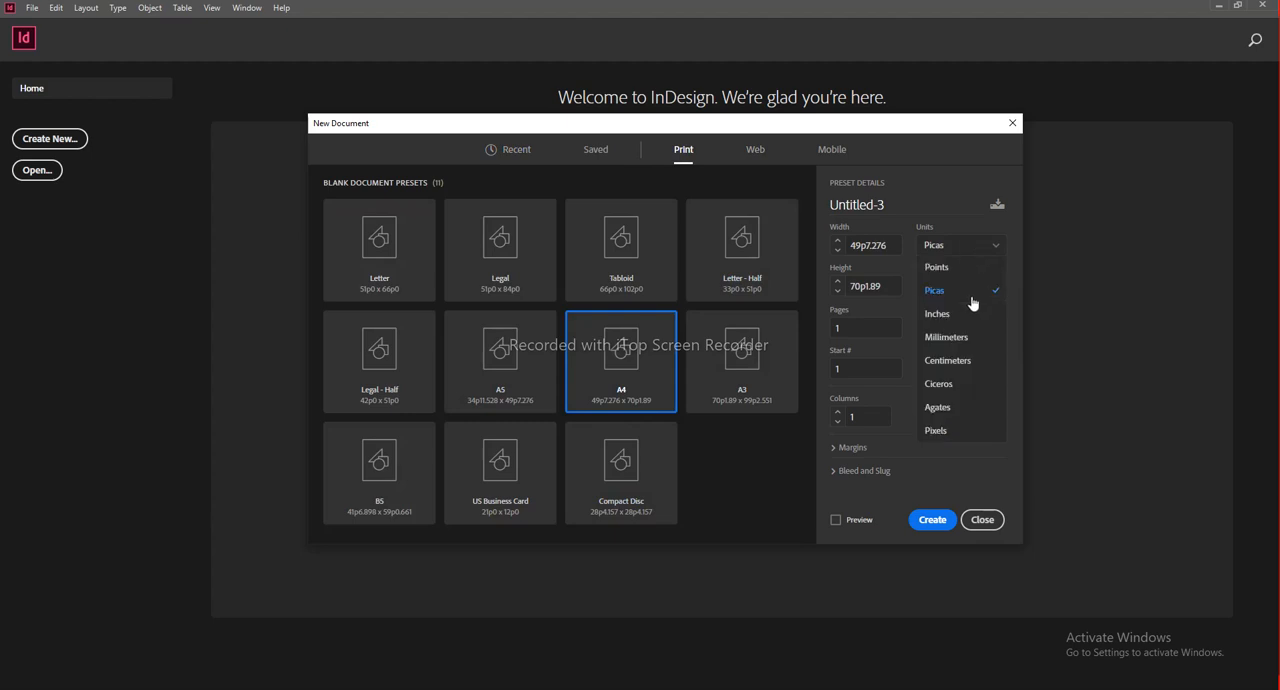
{"action": "left_click", "coordinate": [948, 345]}
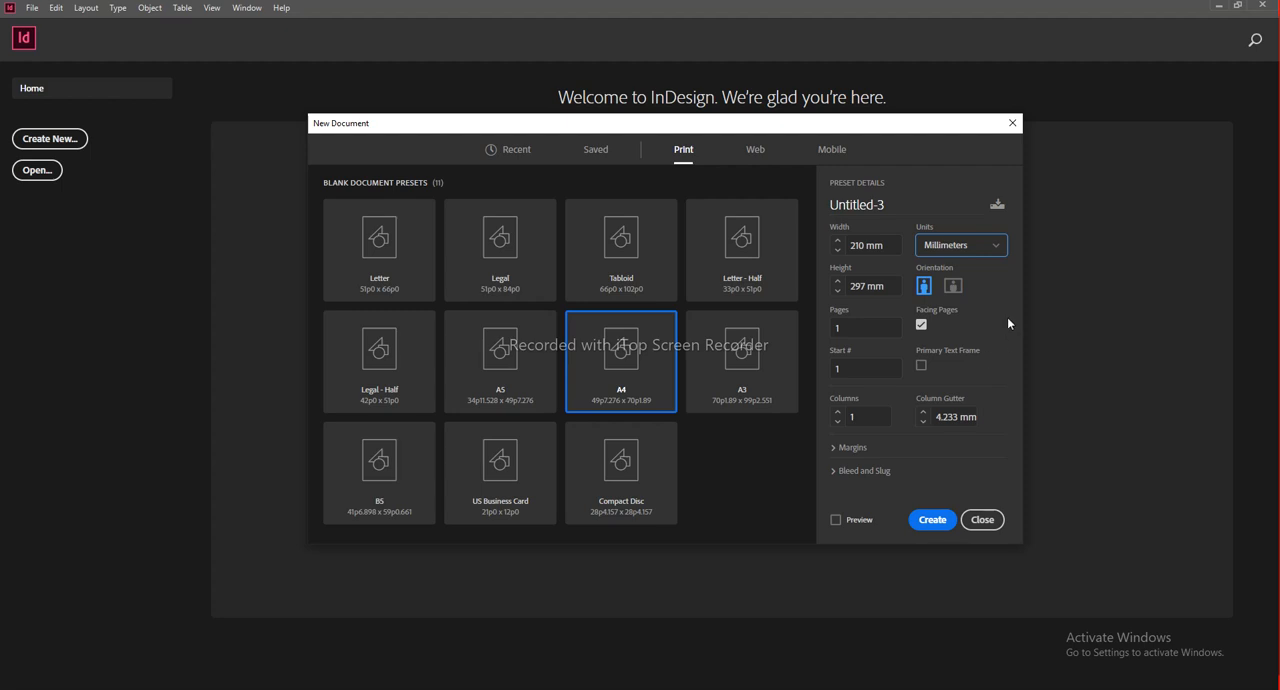
{"action": "left_click_drag", "start_coordinate": [890, 131], "coordinate": [848, 131]}
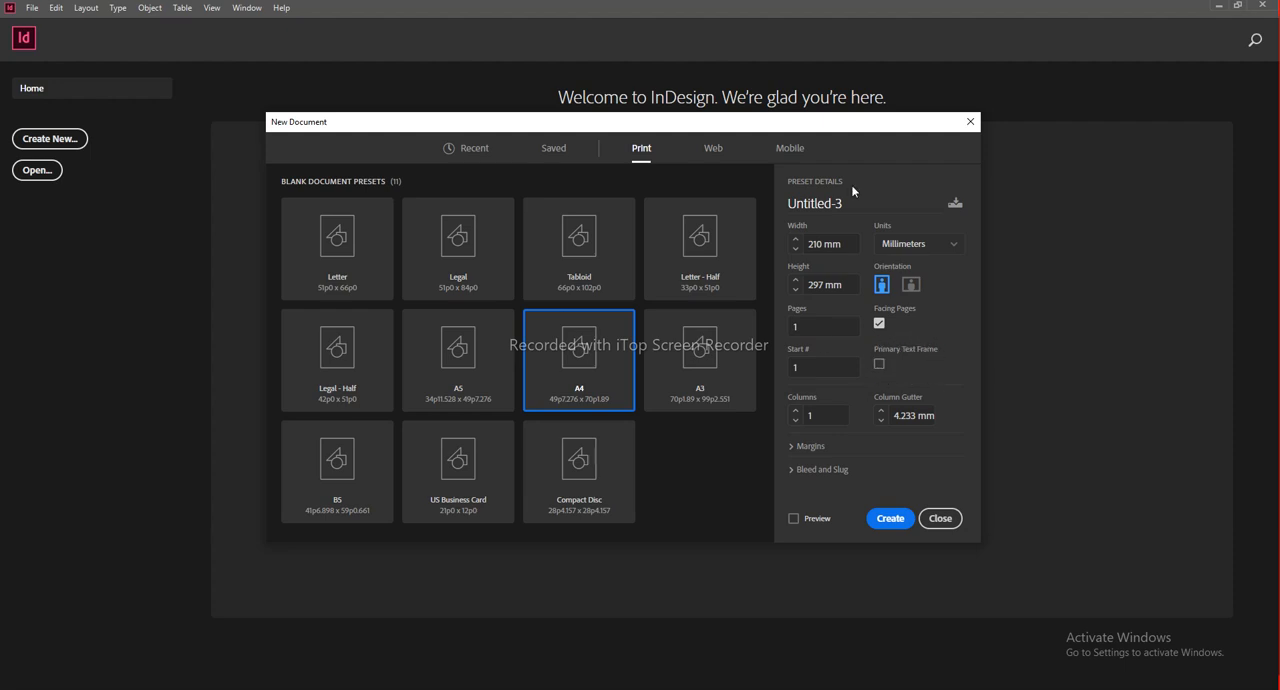
Step: Enable the primary text frame for the new A4 document, expand its margin settings and set the units to inches
{"action": "left_click", "coordinate": [895, 365]}
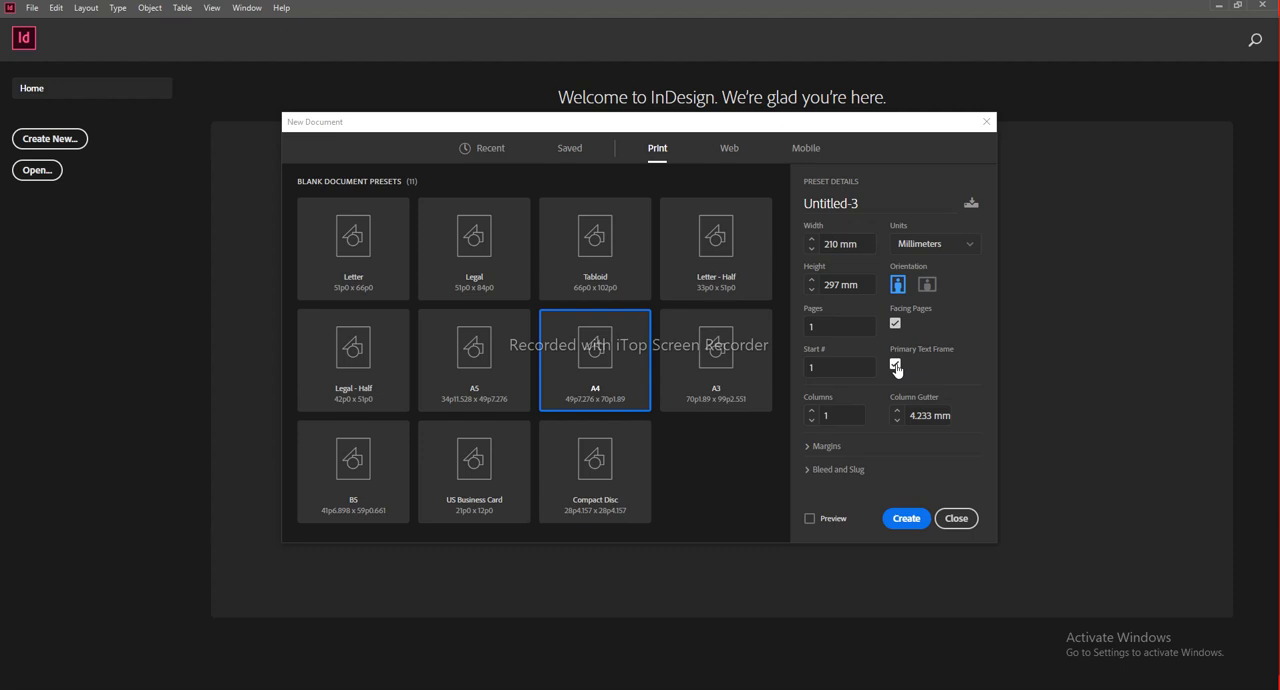
{"action": "left_click", "coordinate": [826, 446]}
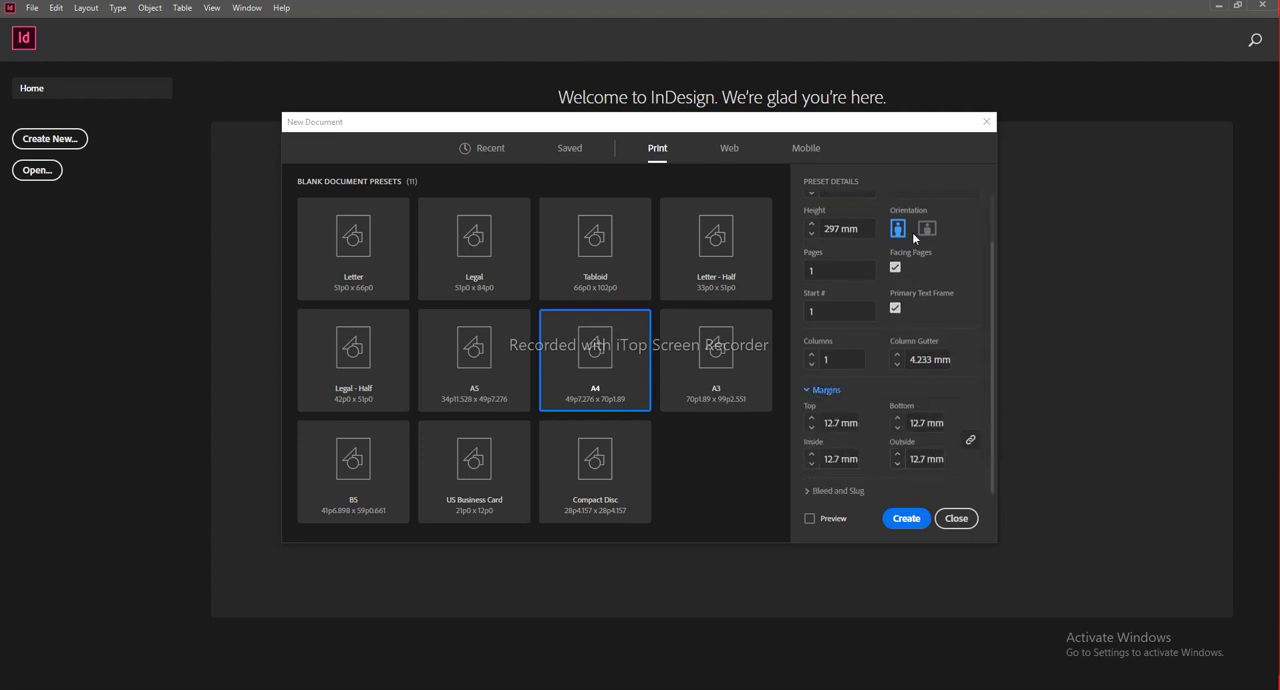
{"action": "scroll", "coordinate": [966, 285], "scroll_direction": "up", "scroll_amount": 2}
{"action": "left_click", "coordinate": [942, 246]}
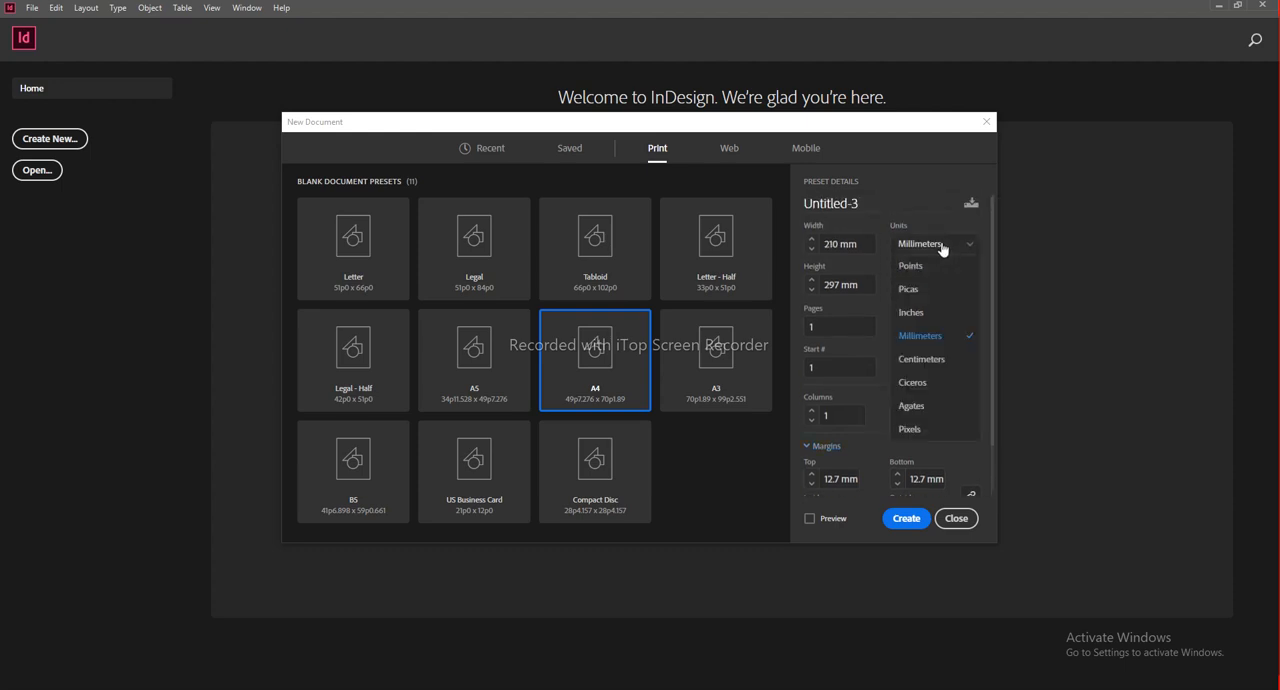
{"action": "left_click", "coordinate": [912, 312]}
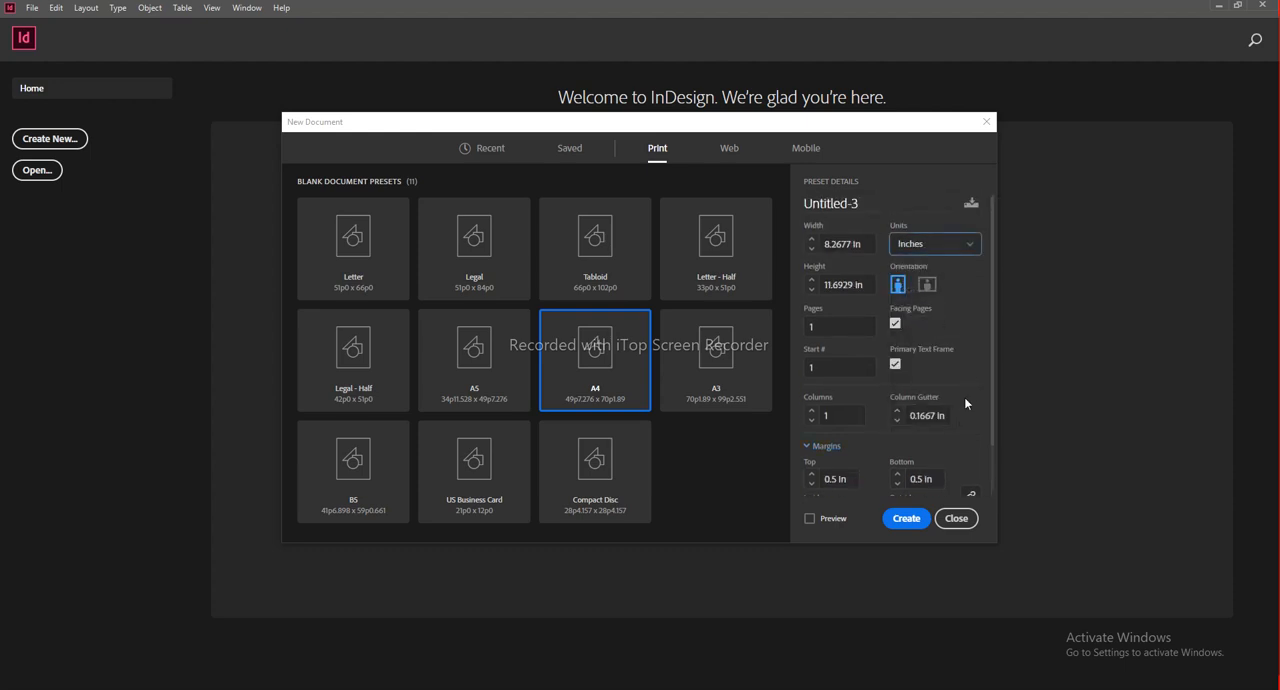
Step: Unlink the margin values, set the outside margin to 1.2 in and create the document
{"action": "scroll", "coordinate": [964, 397], "scroll_direction": "down", "scroll_amount": 2}
{"action": "left_click", "coordinate": [970, 442]}
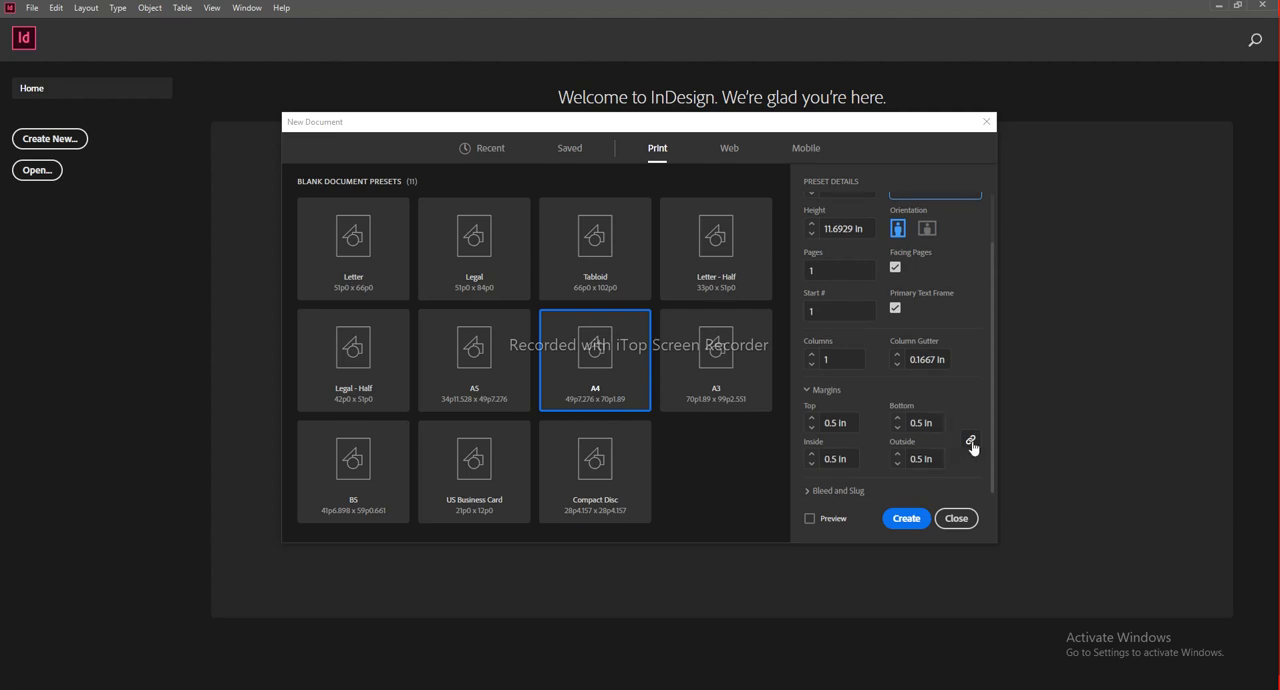
{"action": "left_click", "coordinate": [930, 458]}
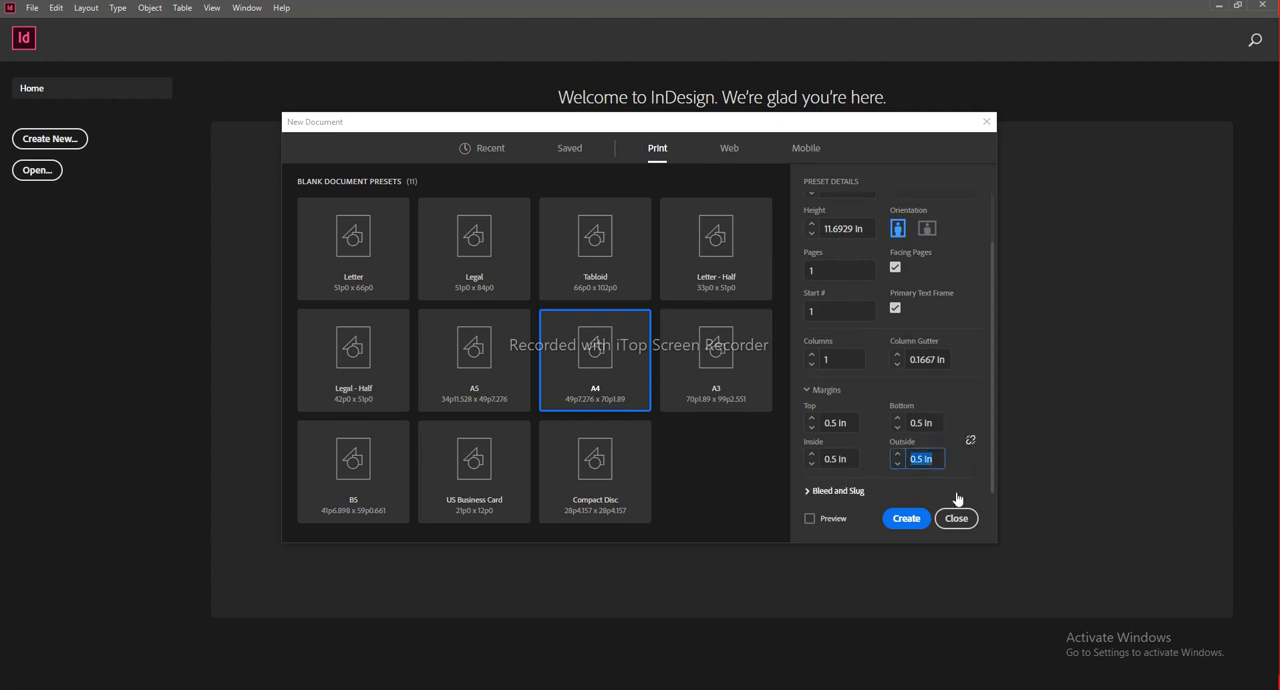
{"action": "type", "text": "1.2"}
{"action": "left_click", "coordinate": [906, 518]}
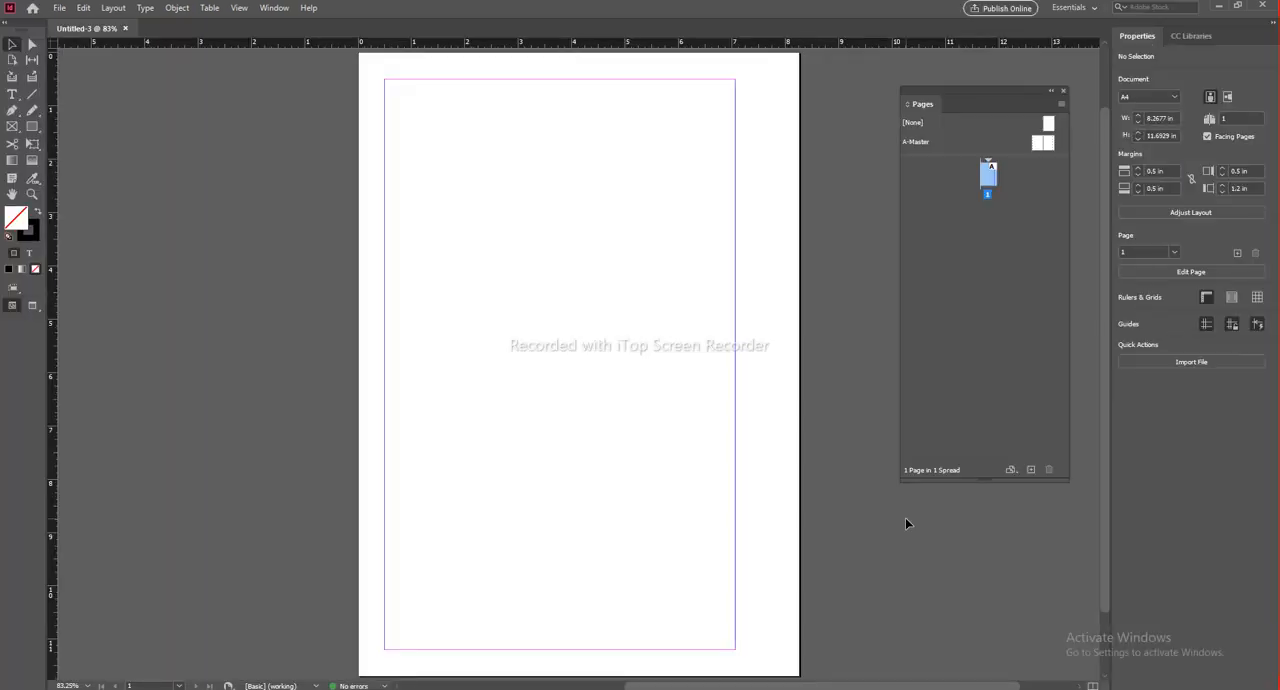
{"action": "left_click_drag", "start_coordinate": [567, 389], "coordinate": [588, 400]}
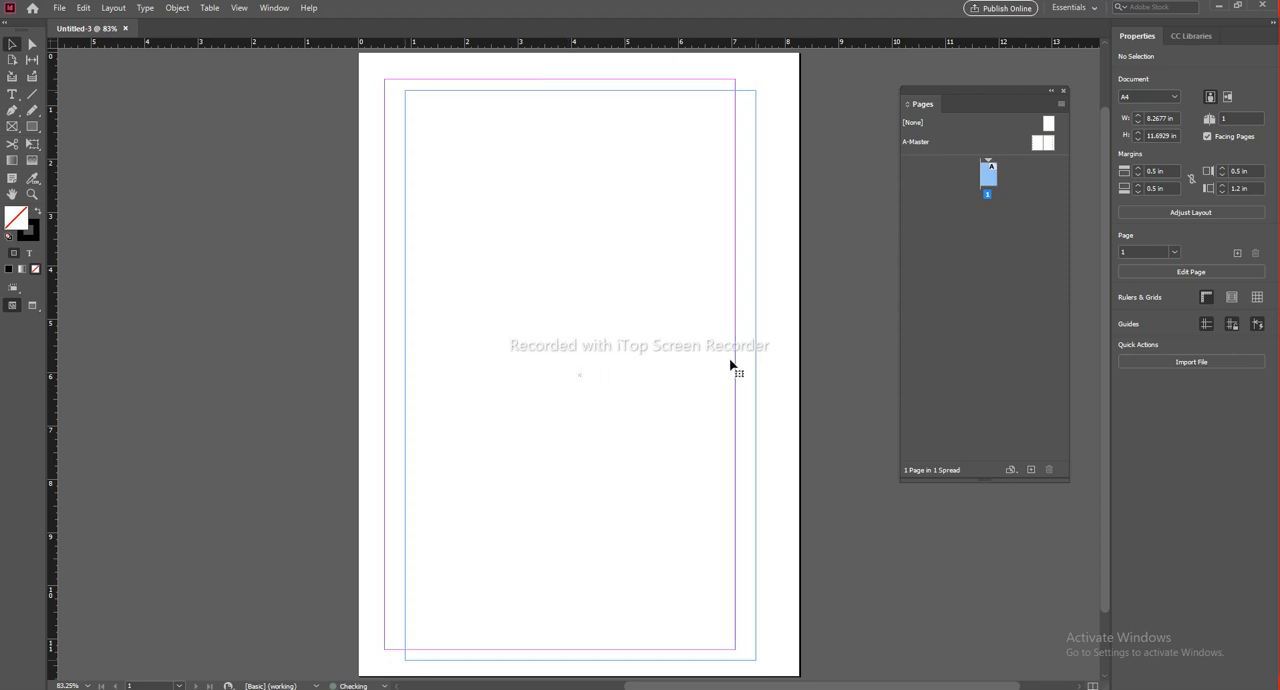
{"action": "key", "text": "ctrl+z"}
{"action": "scroll", "coordinate": [804, 302], "scroll_direction": "down", "scroll_amount": 2}
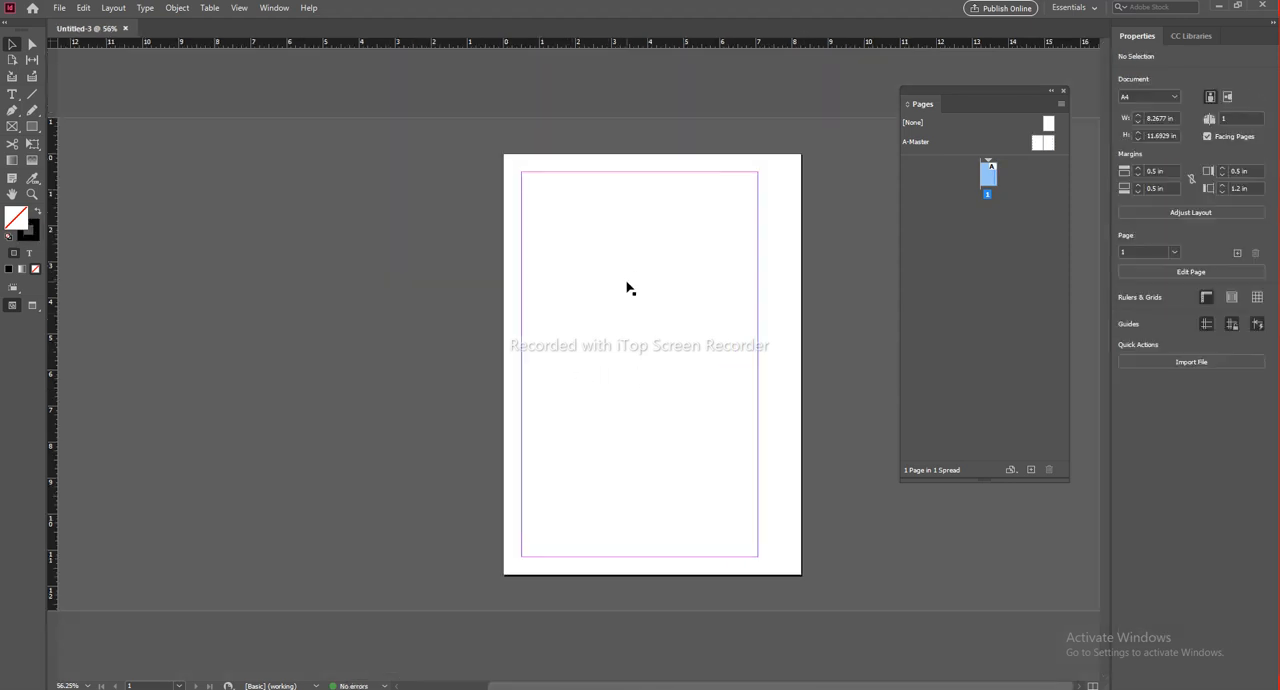
Step: Select the primary text frame on page 1 and examine its primary text flow icon up close
{"action": "left_click", "coordinate": [757, 228]}
{"action": "left_click", "coordinate": [780, 257]}
{"action": "left_click", "coordinate": [758, 252]}
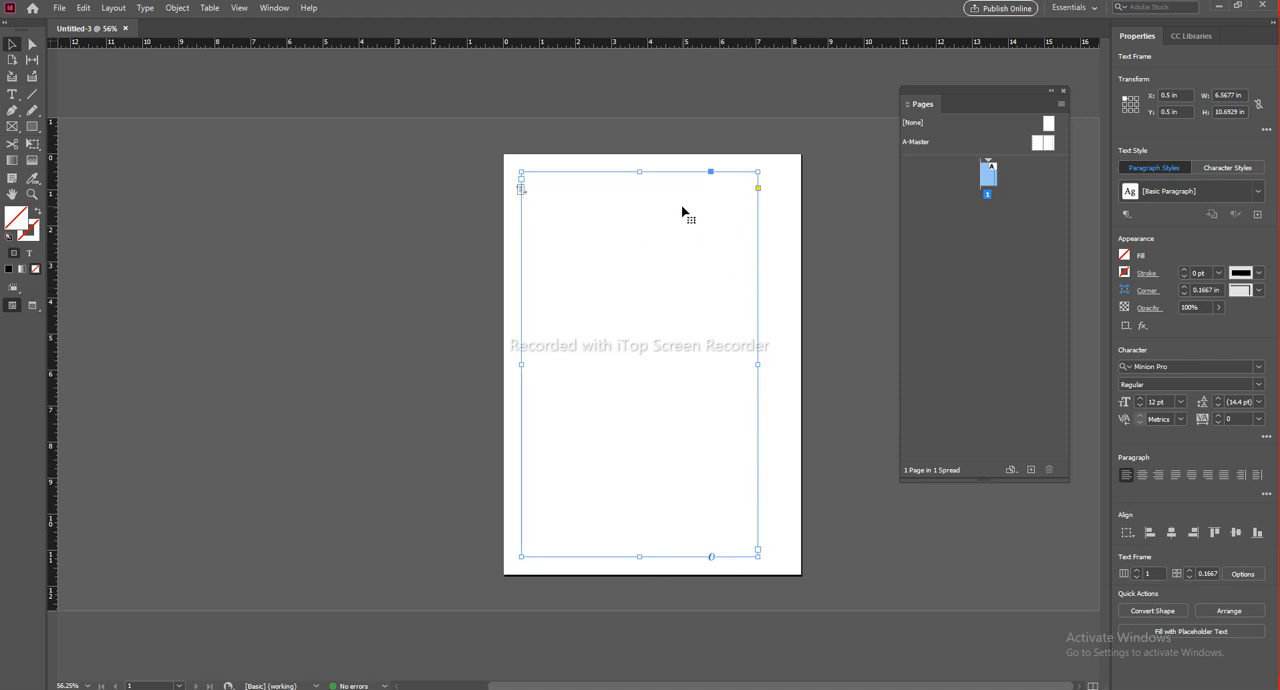
{"action": "scroll", "coordinate": [545, 194], "scroll_direction": "up", "scroll_amount": 3}
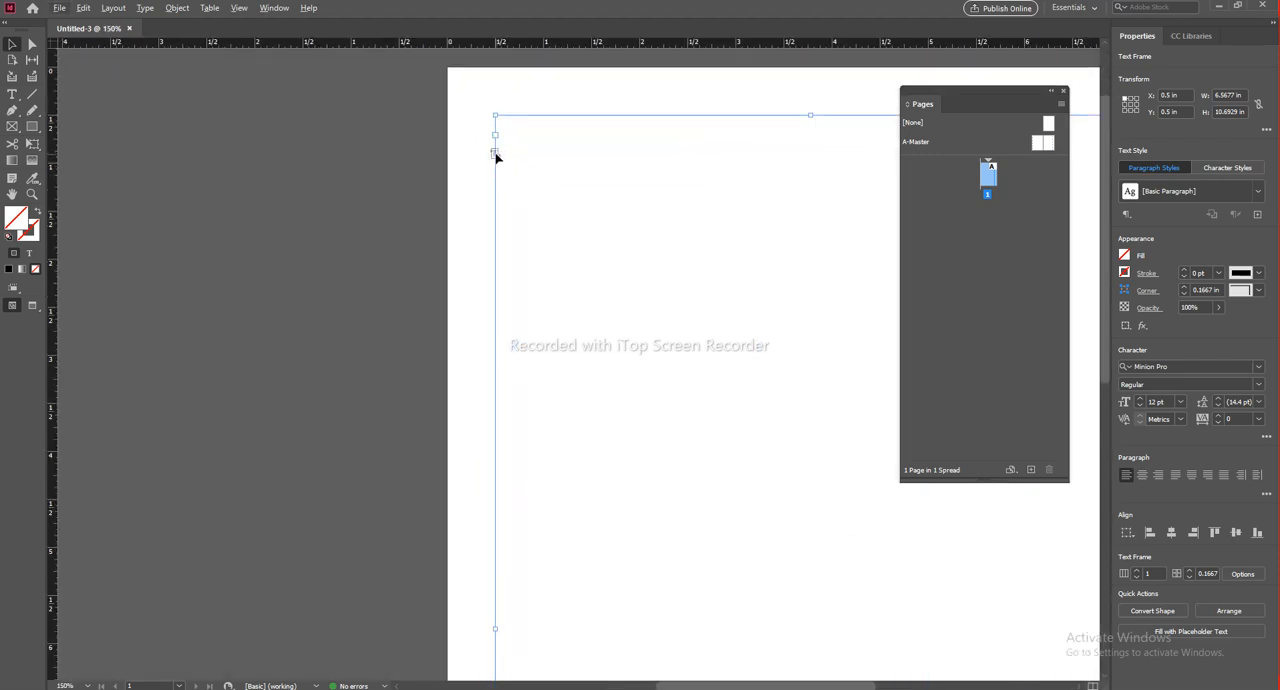
{"action": "mouse_move", "coordinate": [497, 157]}
{"action": "left_click", "coordinate": [497, 156]}
{"action": "left_click", "coordinate": [497, 156]}
{"action": "left_click_drag", "start_coordinate": [517, 177], "coordinate": [500, 159]}
{"action": "key", "text": "ctrl+z"}
{"action": "left_click", "coordinate": [434, 180]}
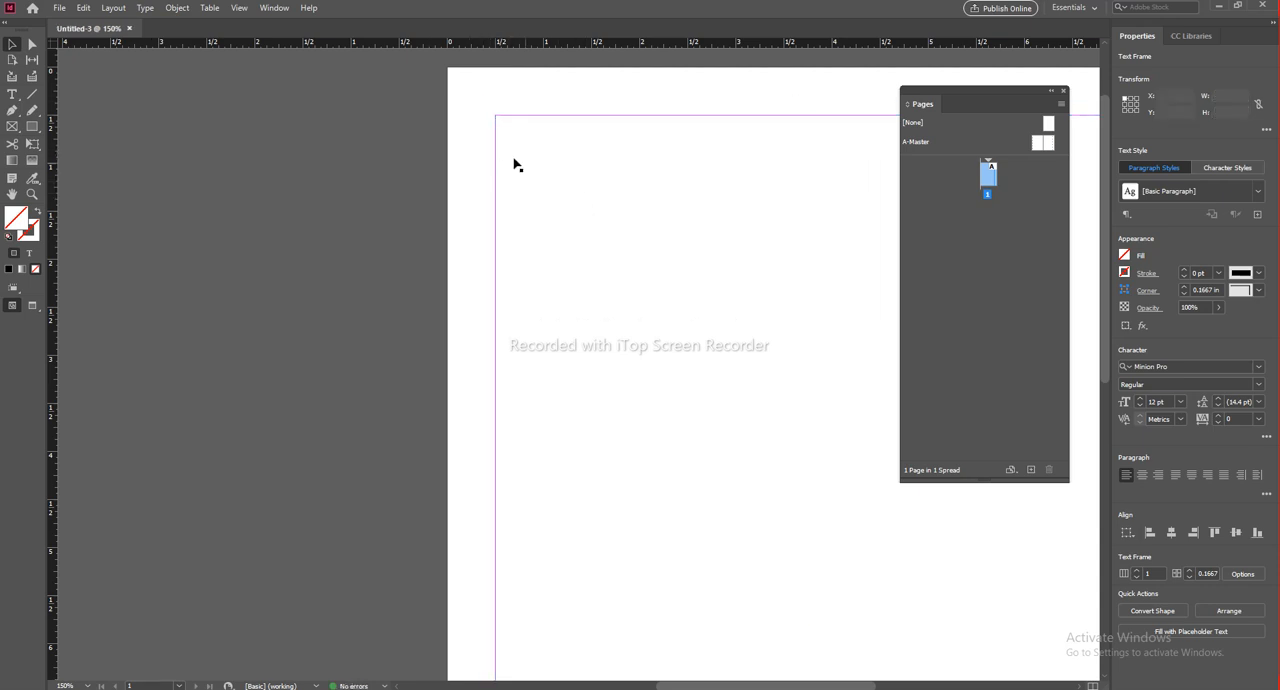
Step: Reselect the primary text frame to check its text flow icon and its extent within page 1's margins
{"action": "left_click", "coordinate": [503, 163]}
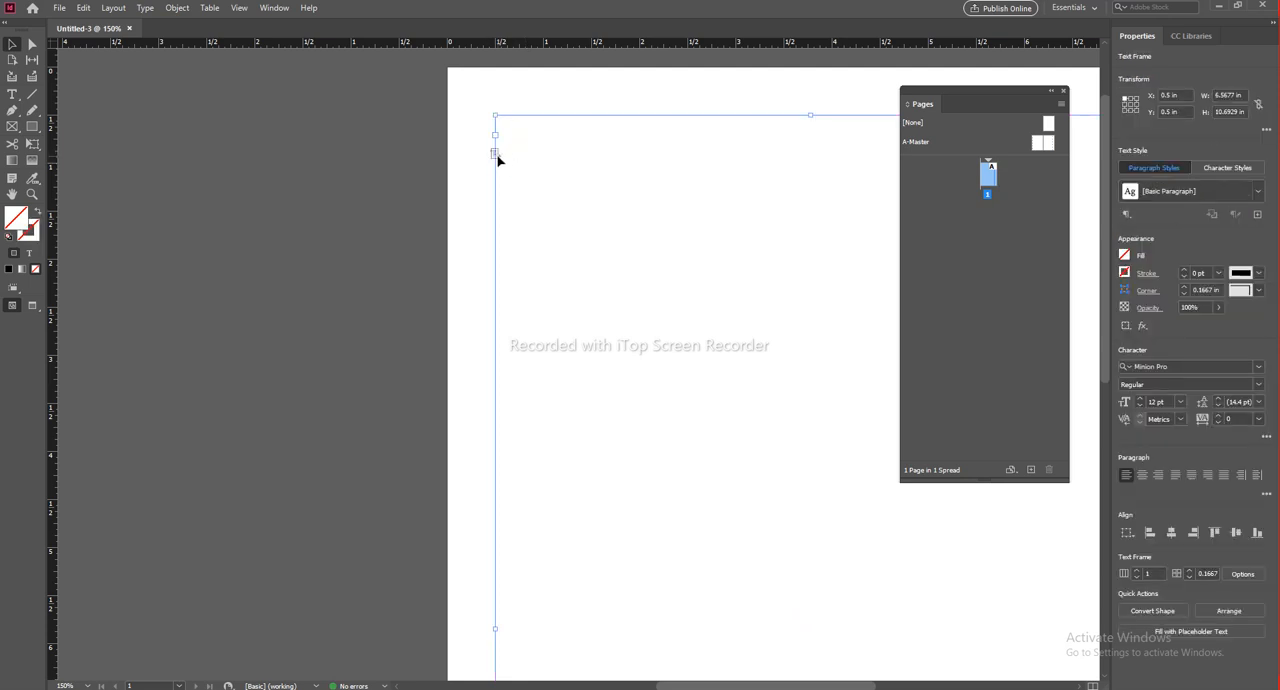
{"action": "left_click", "coordinate": [495, 155]}
{"action": "left_click", "coordinate": [378, 221]}
{"action": "scroll", "coordinate": [570, 232], "scroll_direction": "down", "scroll_amount": 3}
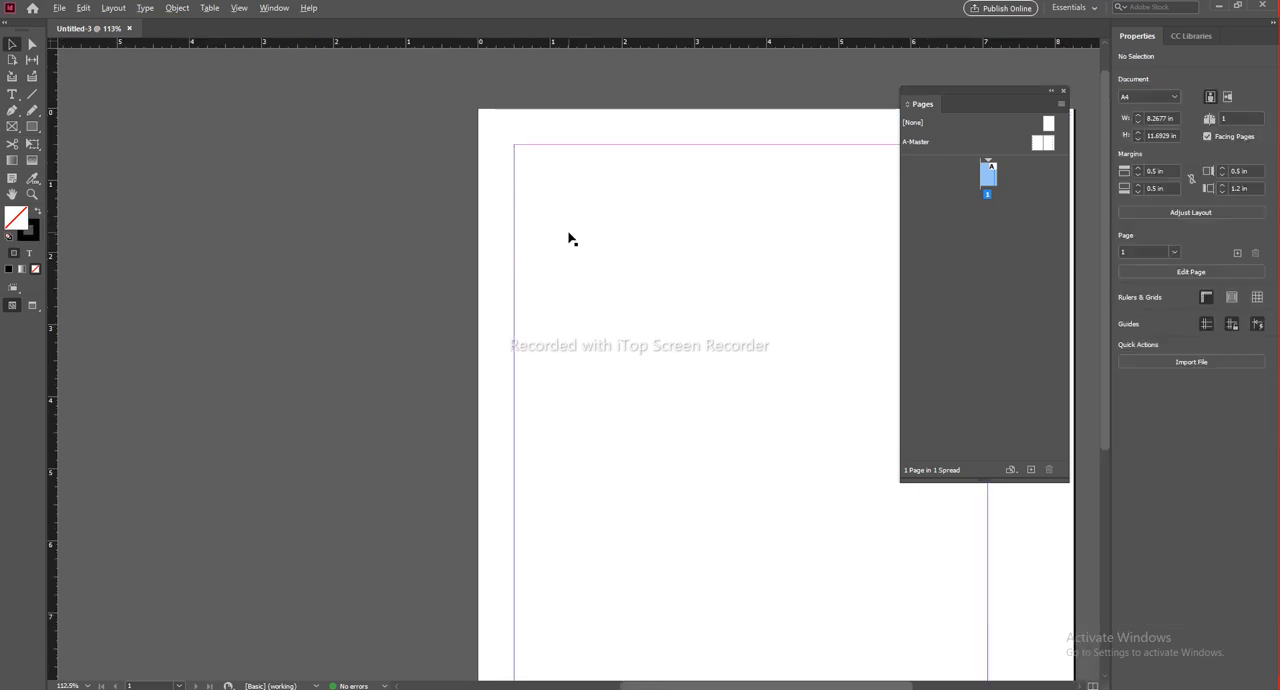
{"action": "left_click", "coordinate": [522, 185]}
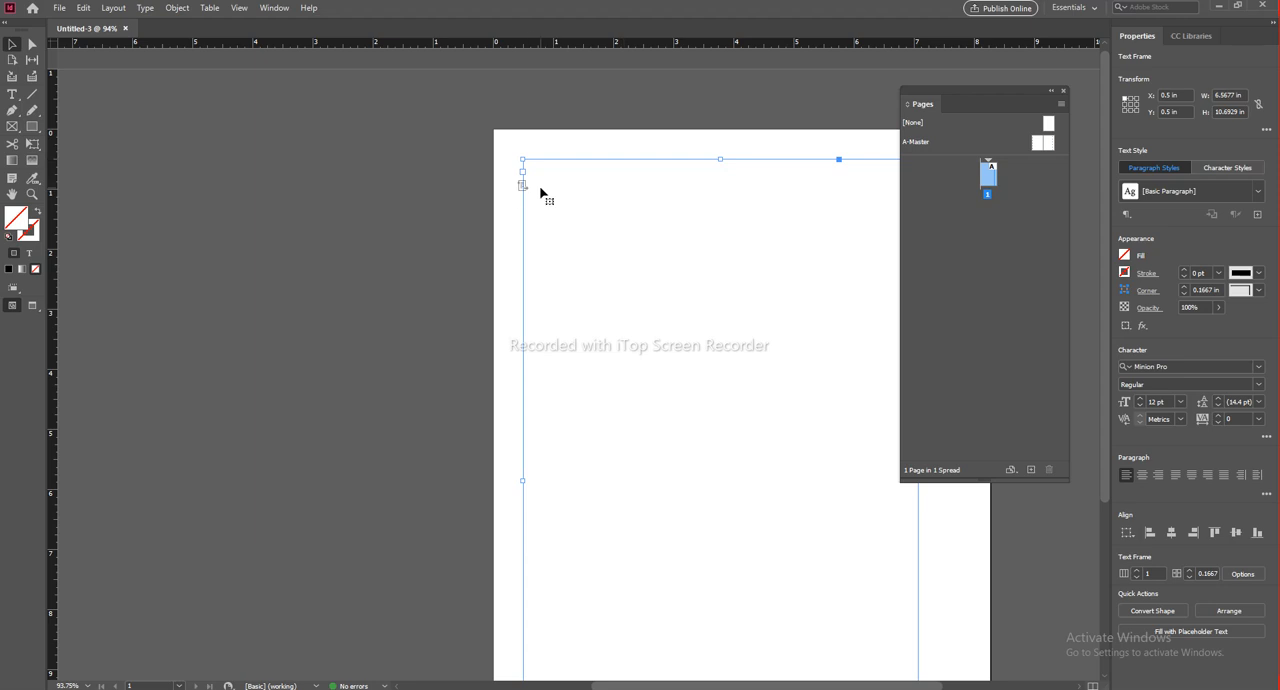
{"action": "left_click_drag", "start_coordinate": [694, 286], "coordinate": [457, 223]}
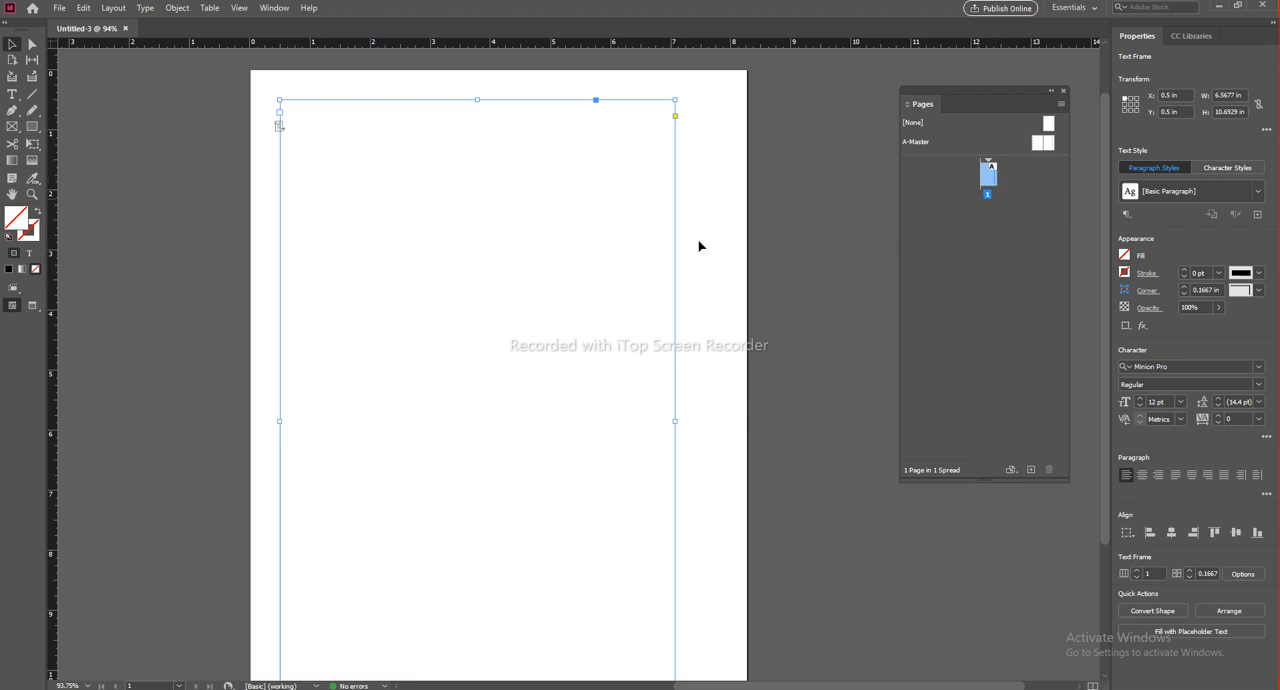
{"action": "left_click", "coordinate": [200, 191]}
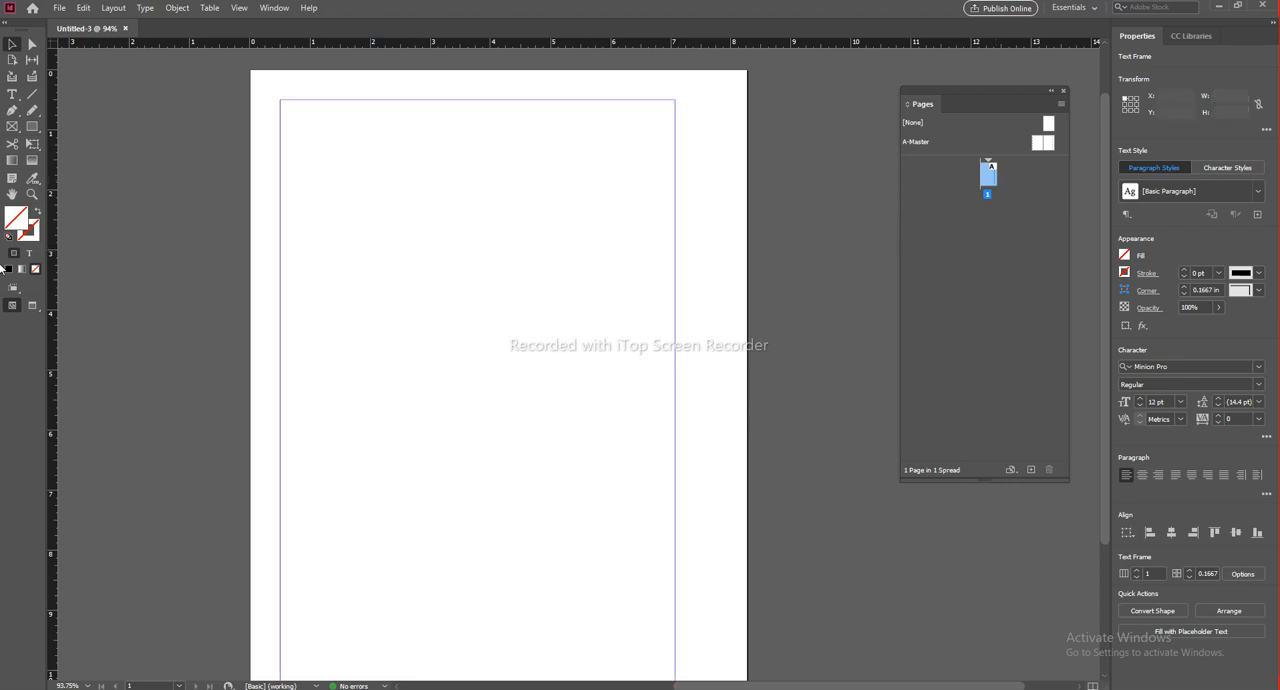
Step: Place the Word document Text into the primary text frame on page 1 with a text insertion point set there
{"action": "left_click", "coordinate": [12, 95]}
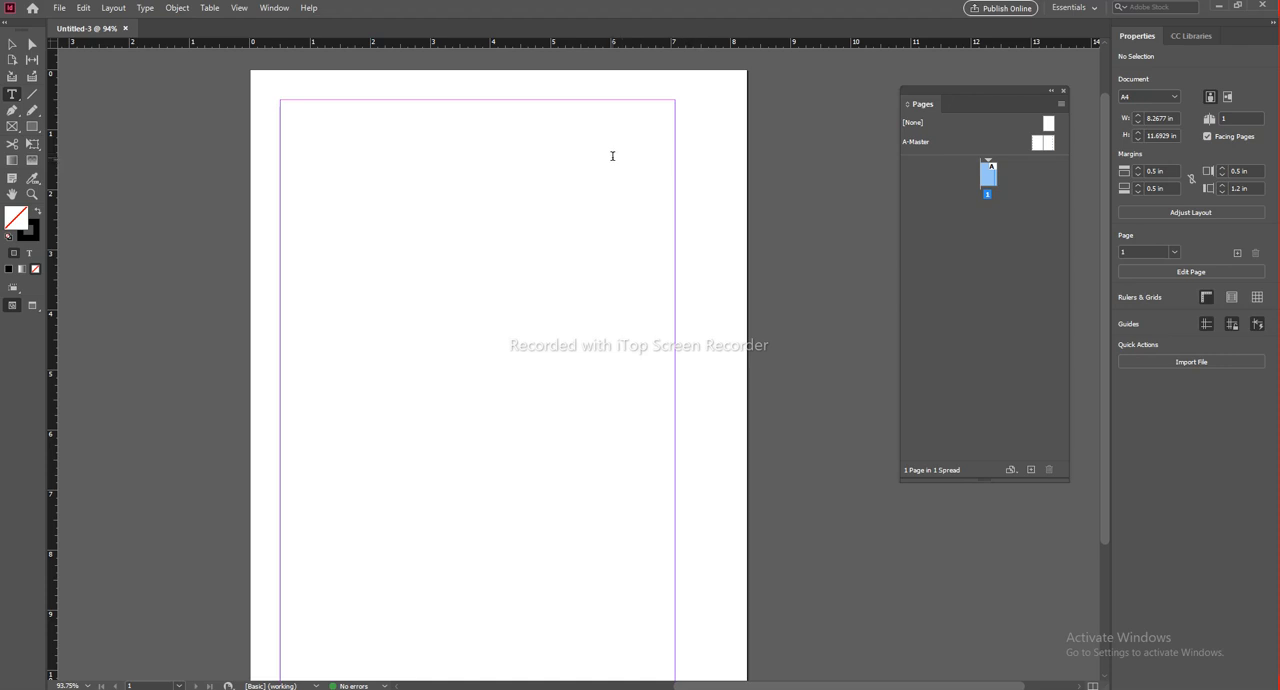
{"action": "left_click", "coordinate": [613, 156]}
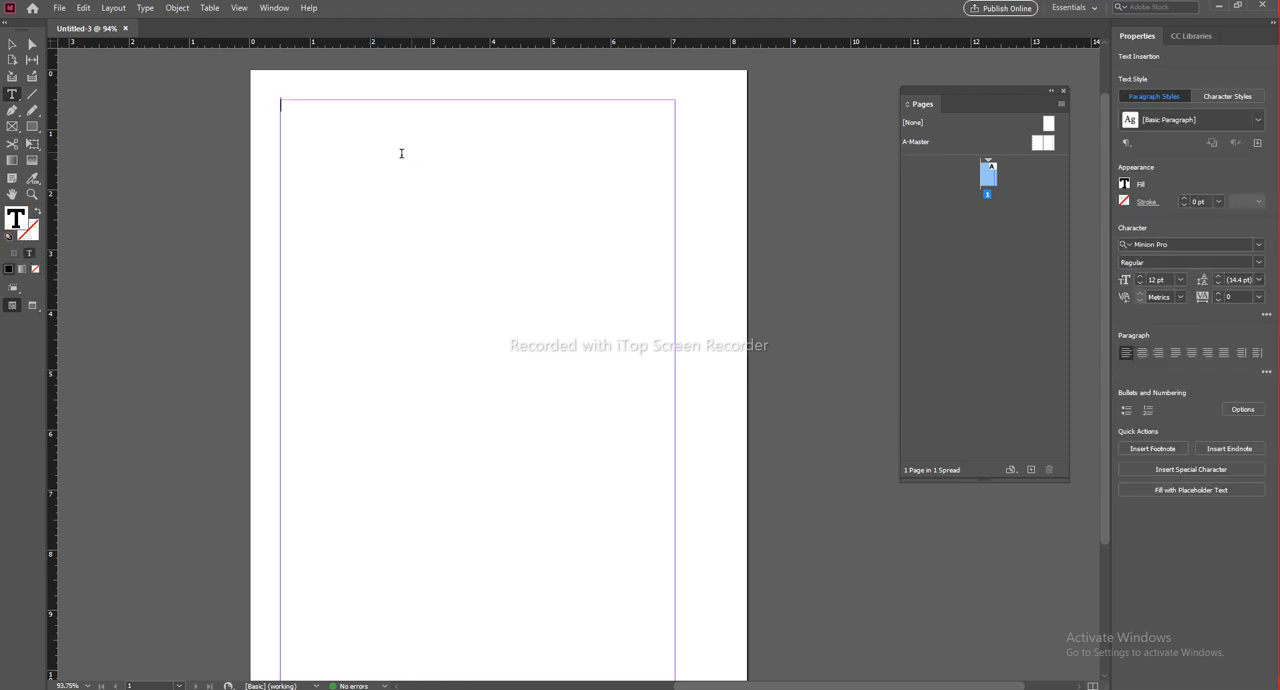
{"action": "left_click", "coordinate": [59, 9]}
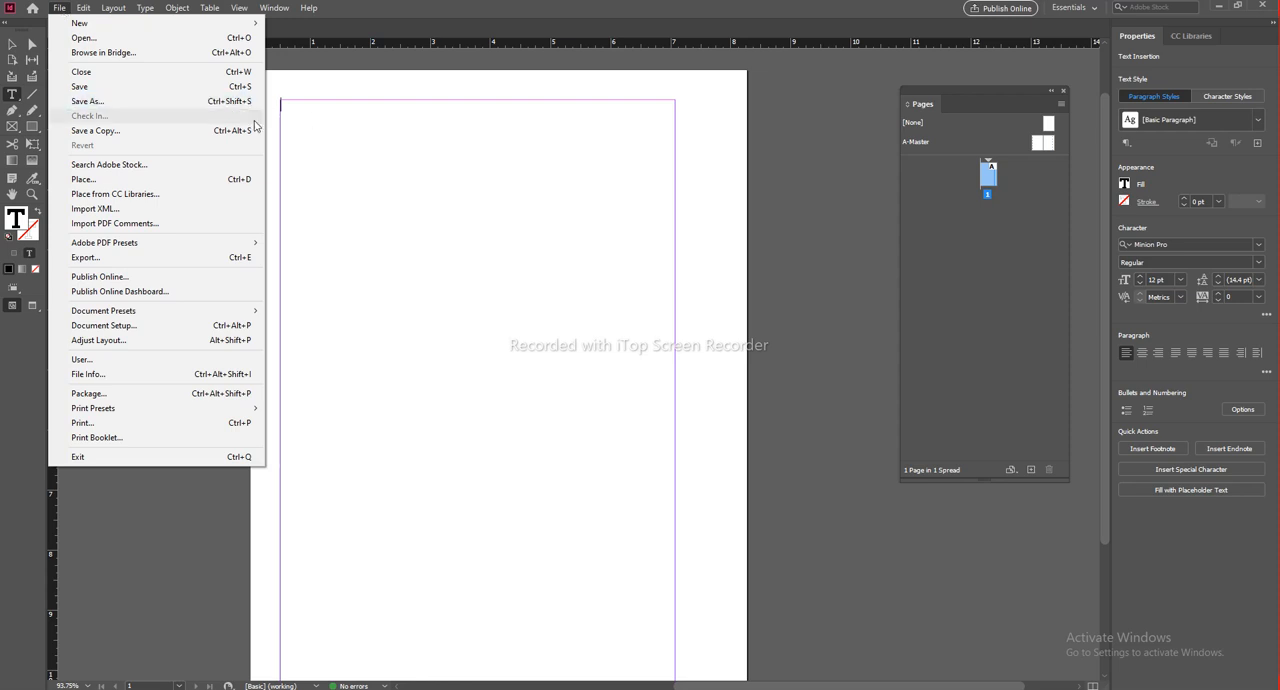
{"action": "left_click", "coordinate": [100, 180]}
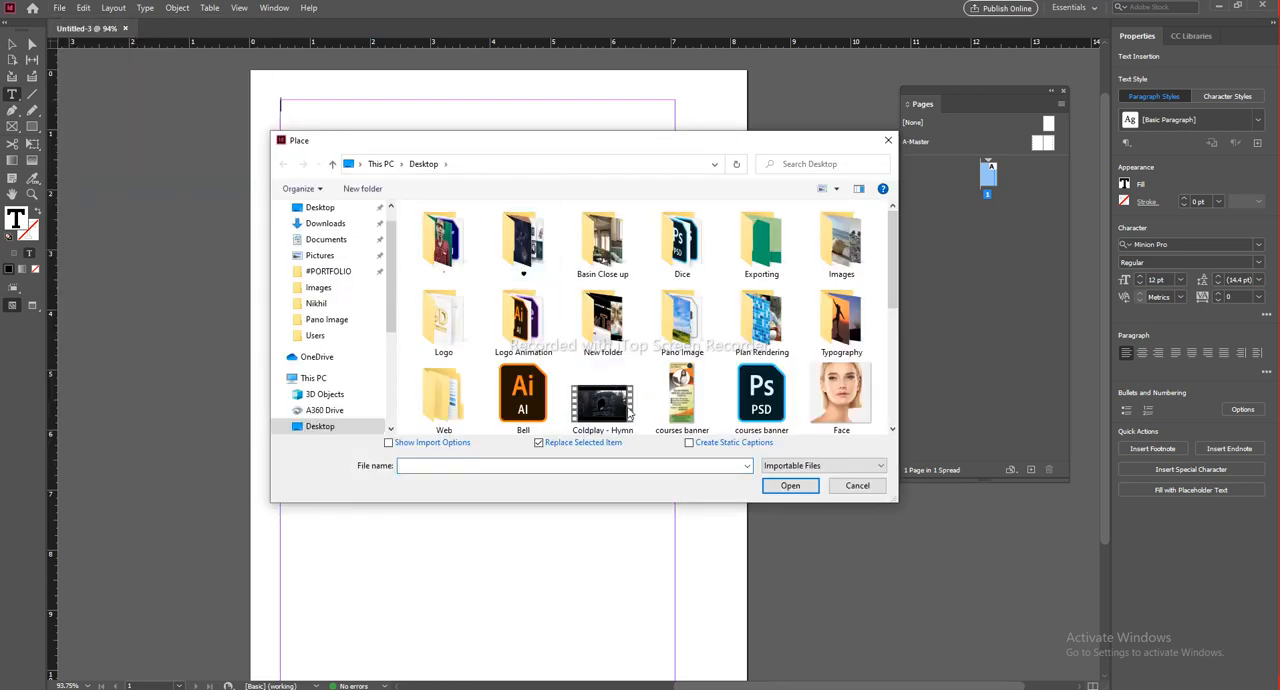
{"action": "scroll", "coordinate": [627, 405], "scroll_direction": "down", "scroll_amount": 5}
{"action": "left_click", "coordinate": [603, 395]}
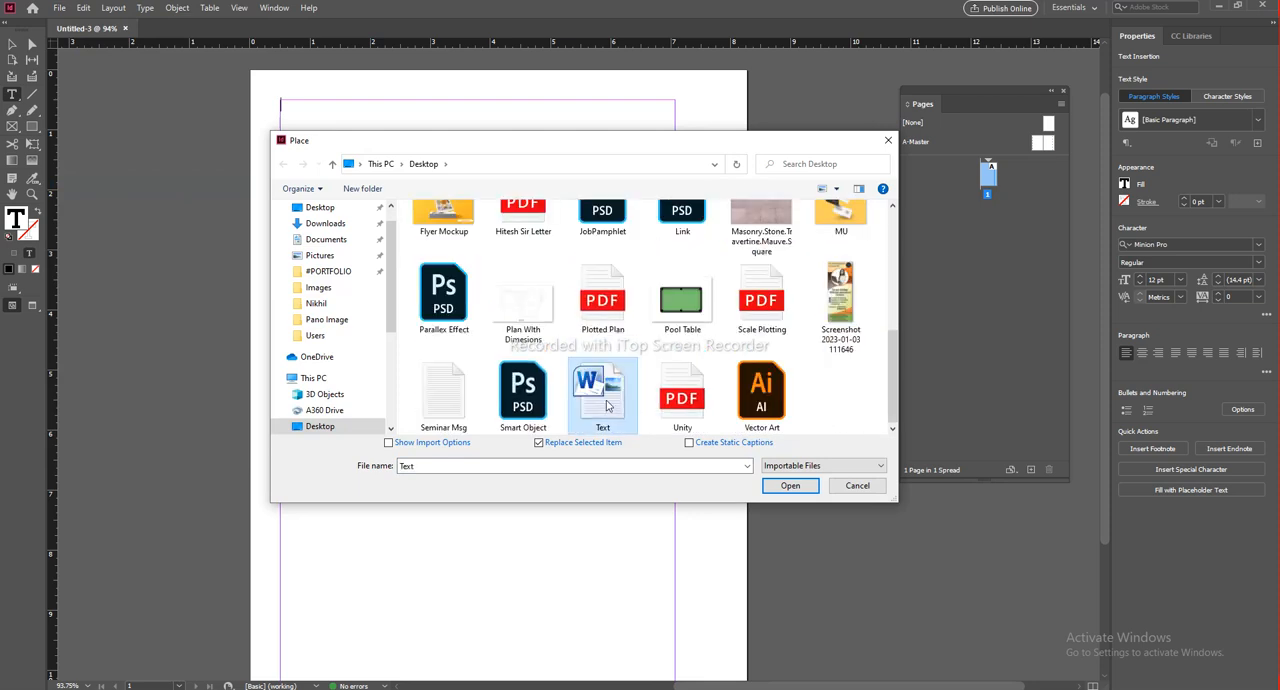
{"action": "left_click", "coordinate": [792, 486]}
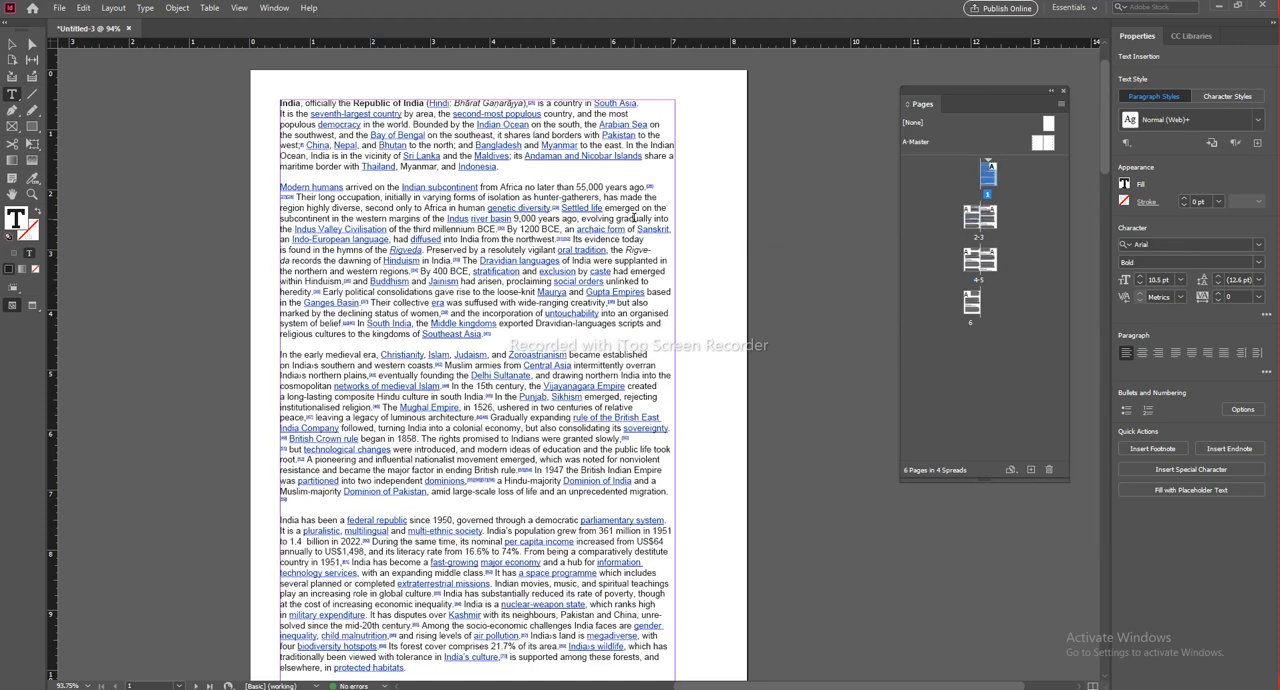
Step: Deselect the text and examine how it flows through the page spreads from page 1 onward
{"action": "left_click", "coordinate": [634, 217]}
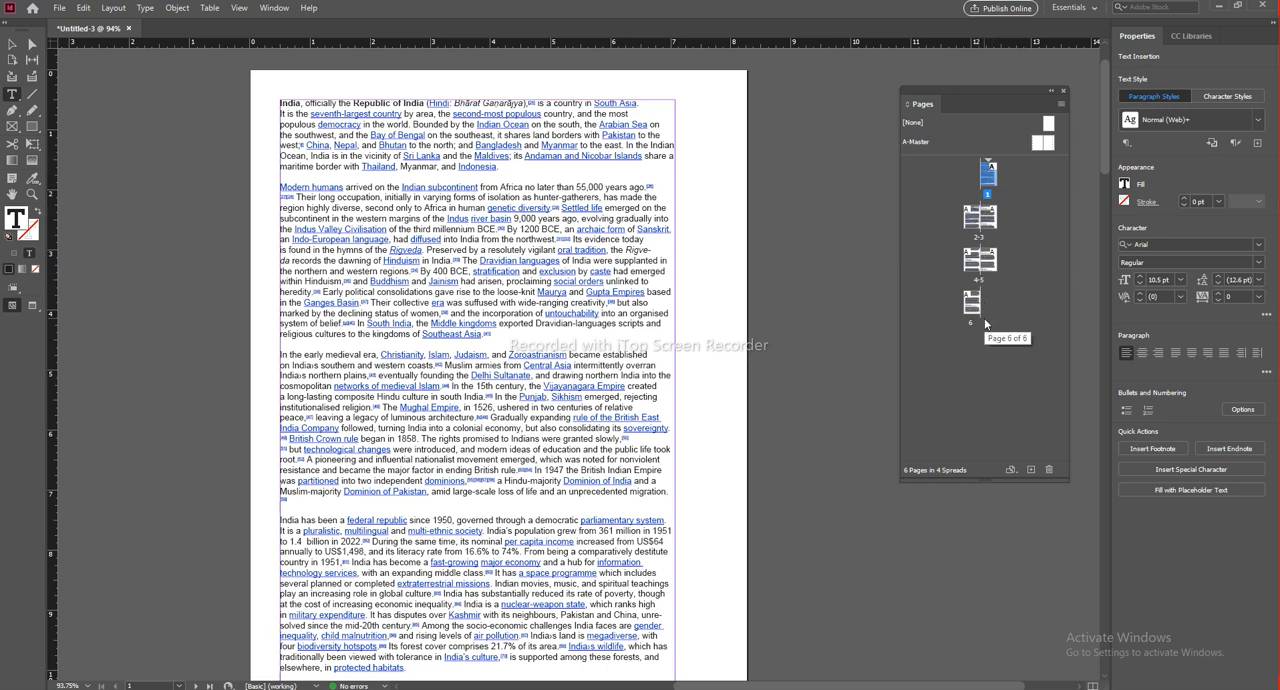
{"action": "left_click", "coordinate": [11, 44]}
{"action": "left_click", "coordinate": [740, 334]}
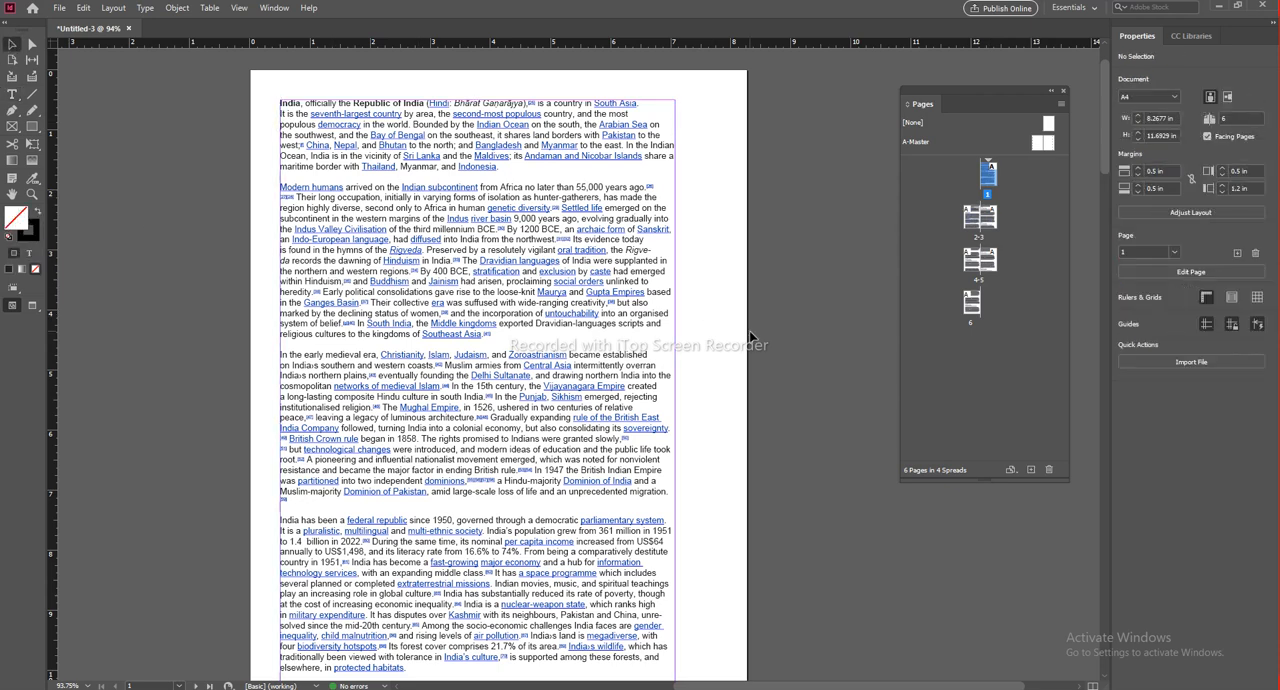
{"action": "scroll", "coordinate": [645, 322], "scroll_direction": "down", "scroll_amount": 10}
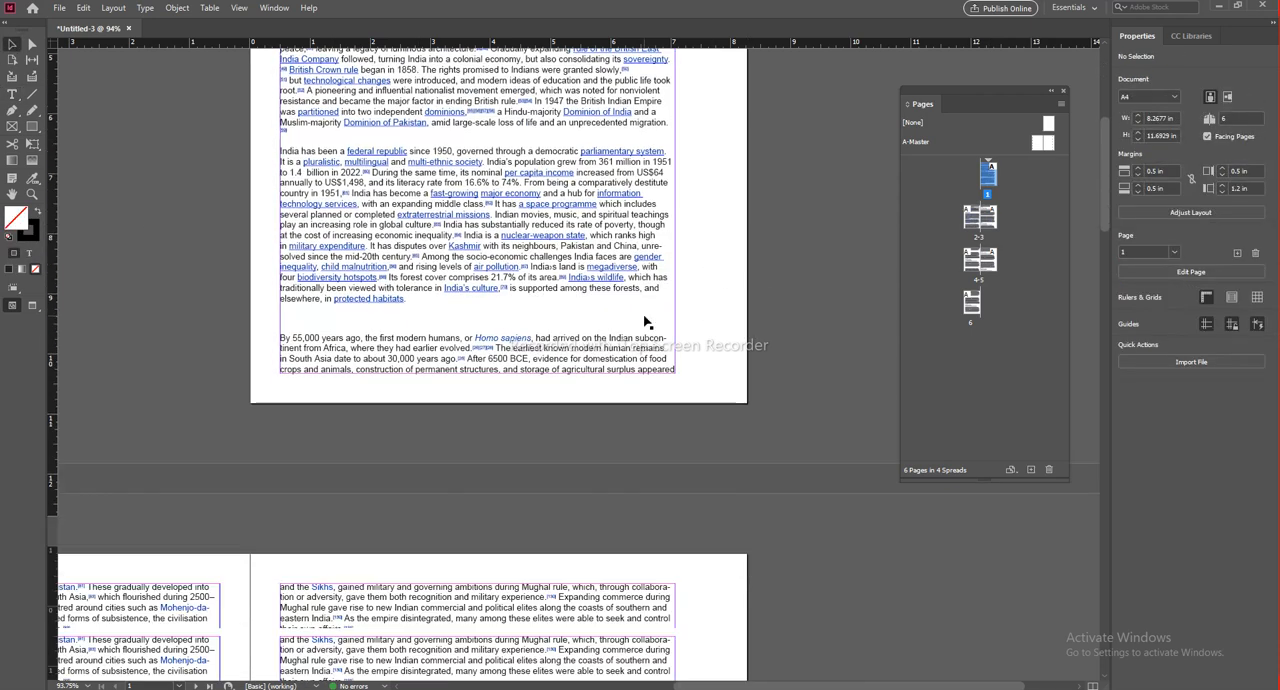
{"action": "left_click_drag", "start_coordinate": [729, 194], "coordinate": [1088, 20]}
{"action": "left_click_drag", "start_coordinate": [715, 640], "coordinate": [635, 152]}
{"action": "scroll", "coordinate": [505, 440], "scroll_direction": "down", "scroll_amount": 4}
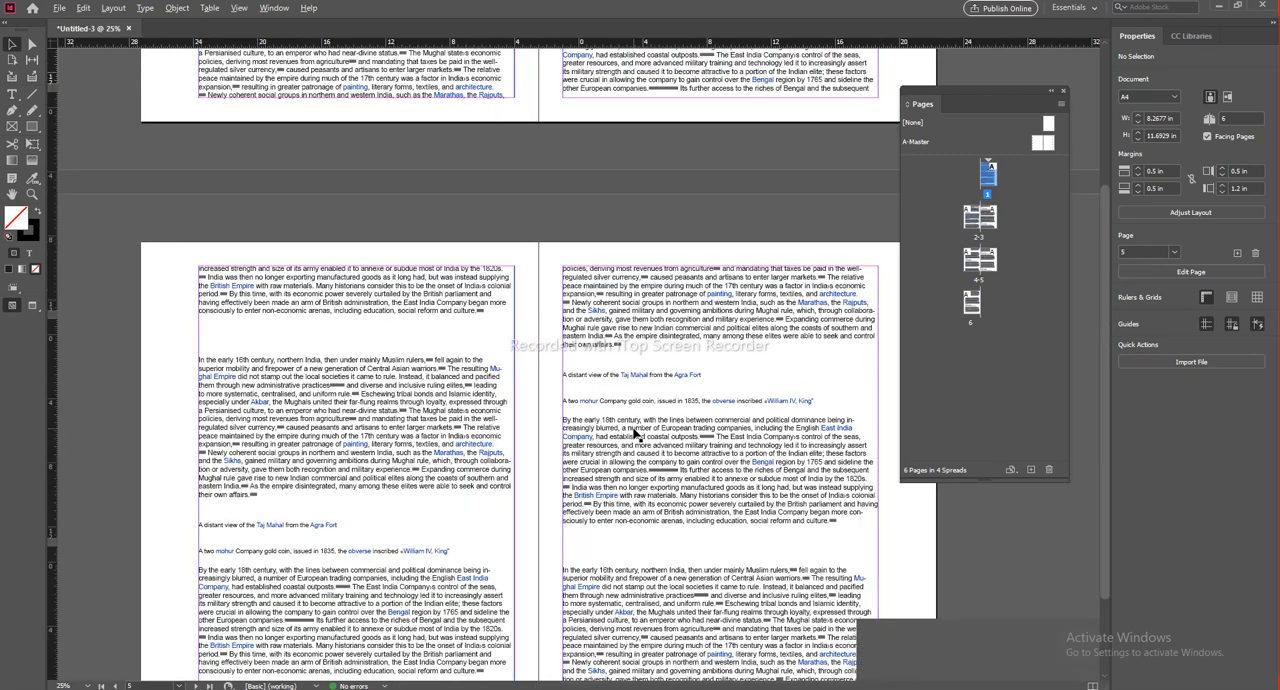
{"action": "scroll", "coordinate": [585, 352], "scroll_direction": "up", "scroll_amount": 5}
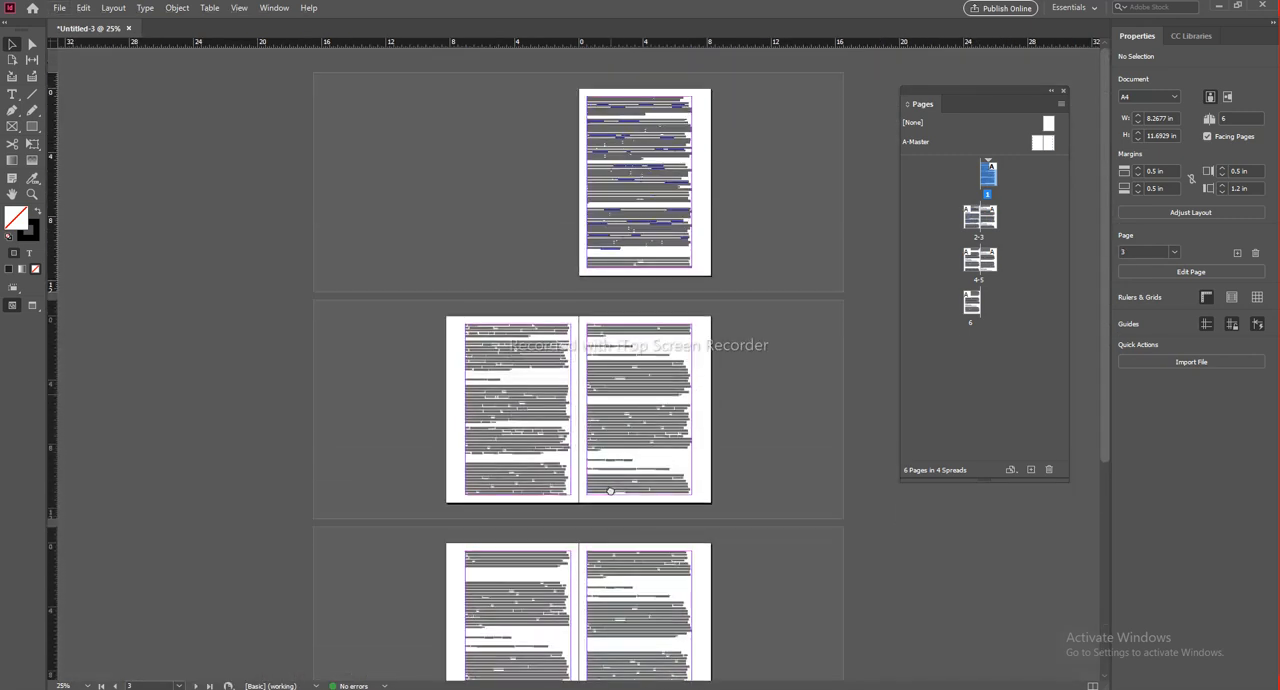
{"action": "scroll", "coordinate": [600, 418], "scroll_direction": "up", "scroll_amount": 4}
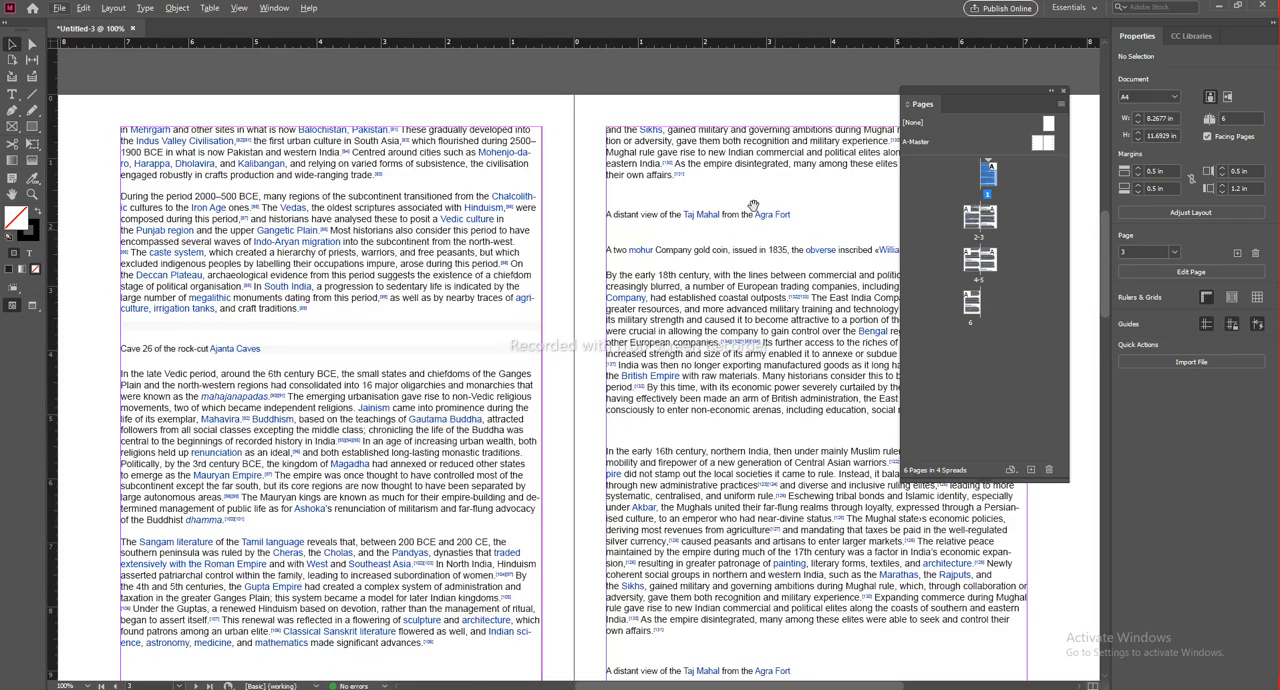
{"action": "scroll", "coordinate": [738, 180], "scroll_direction": "up", "scroll_amount": 3}
{"action": "scroll", "coordinate": [640, 255], "scroll_direction": "down", "scroll_amount": 4}
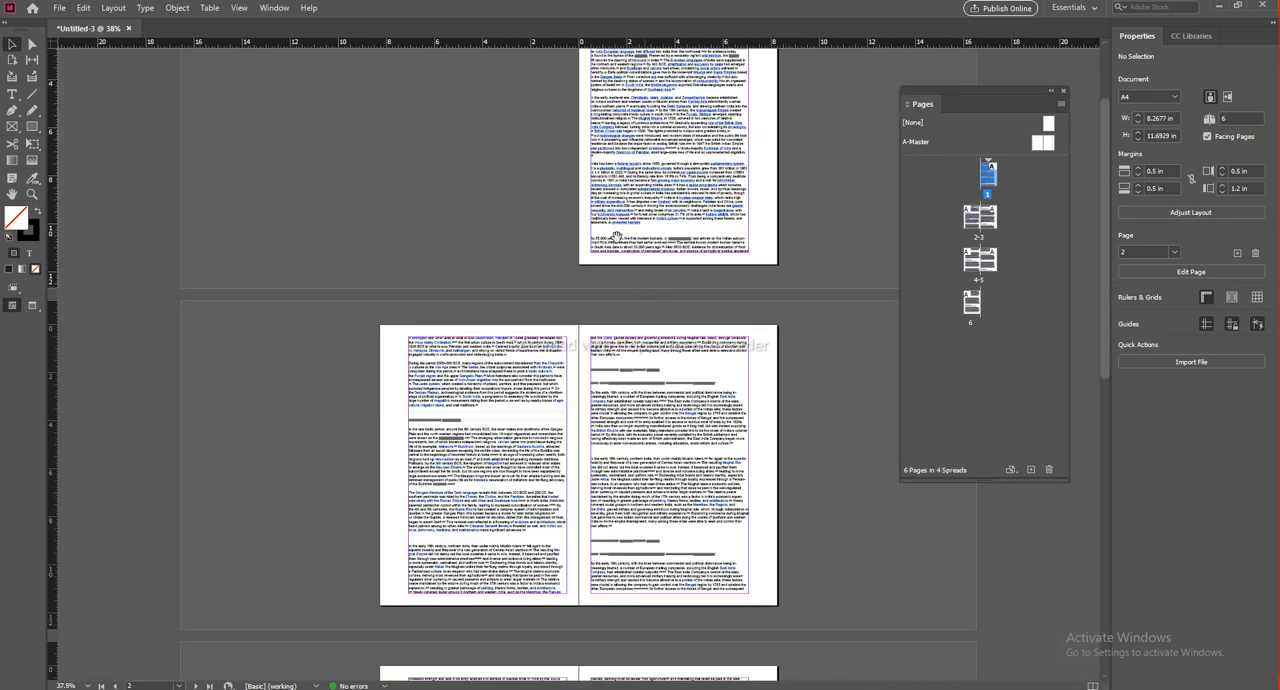
{"action": "scroll", "coordinate": [625, 300], "scroll_direction": "up", "scroll_amount": 2}
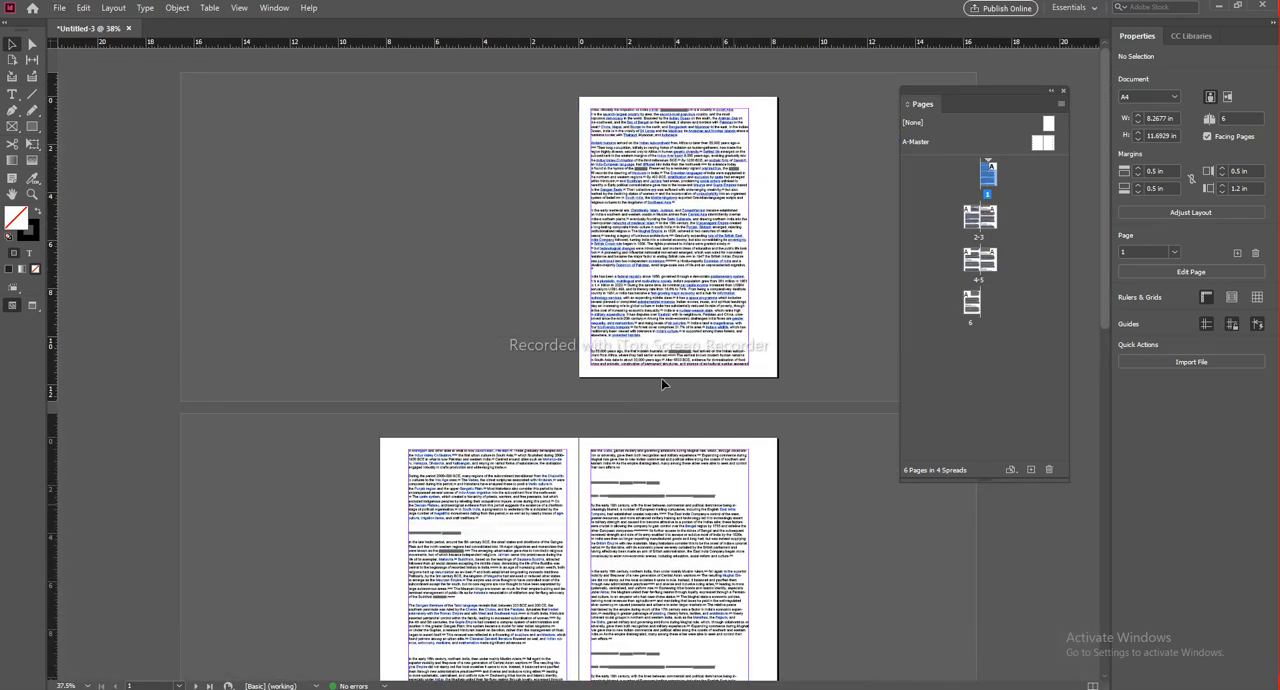
Step: Select all the text in the threaded story and centre-align its paragraphs
{"action": "left_click", "coordinate": [656, 243]}
{"action": "scroll", "coordinate": [684, 280], "scroll_direction": "up", "scroll_amount": 2}
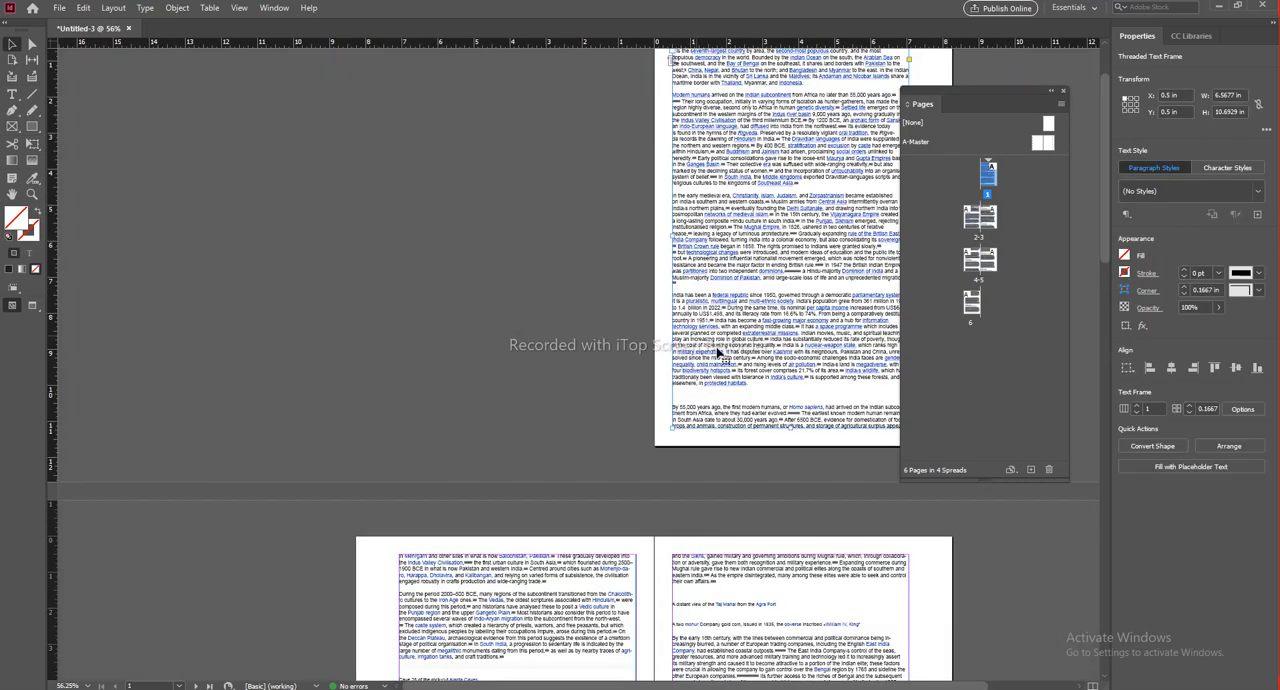
{"action": "double_click", "coordinate": [634, 186]}
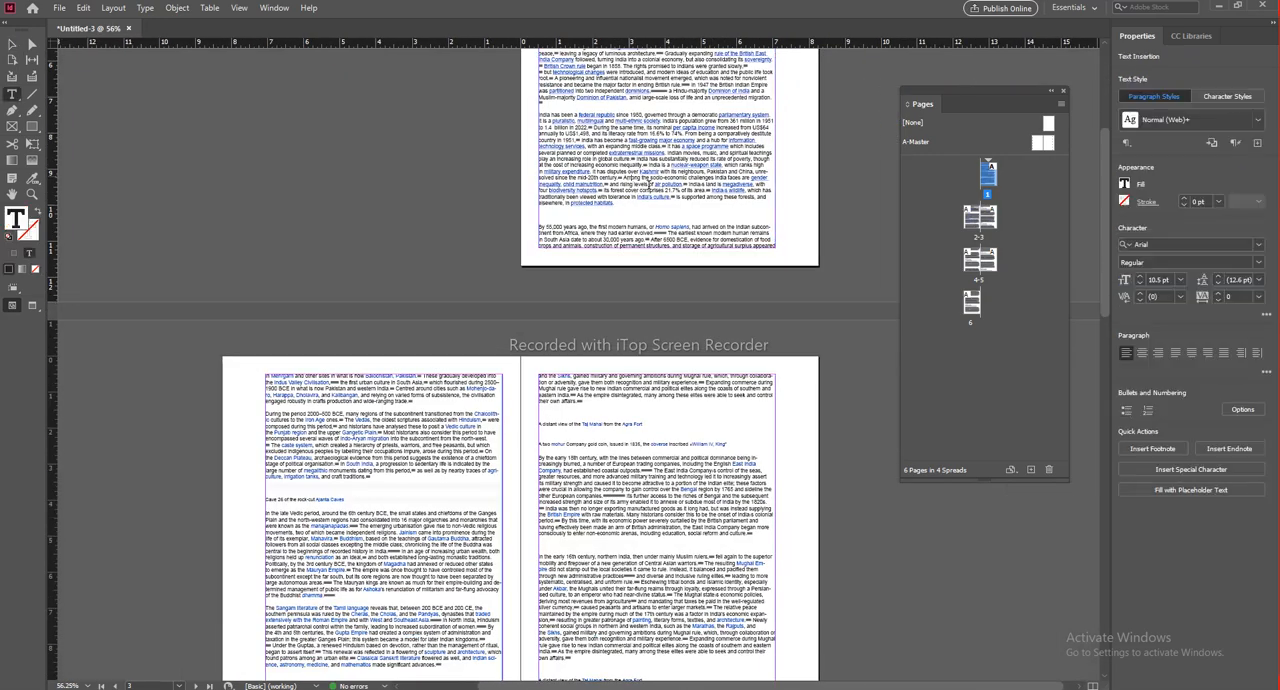
{"action": "key", "text": "ctrl+a"}
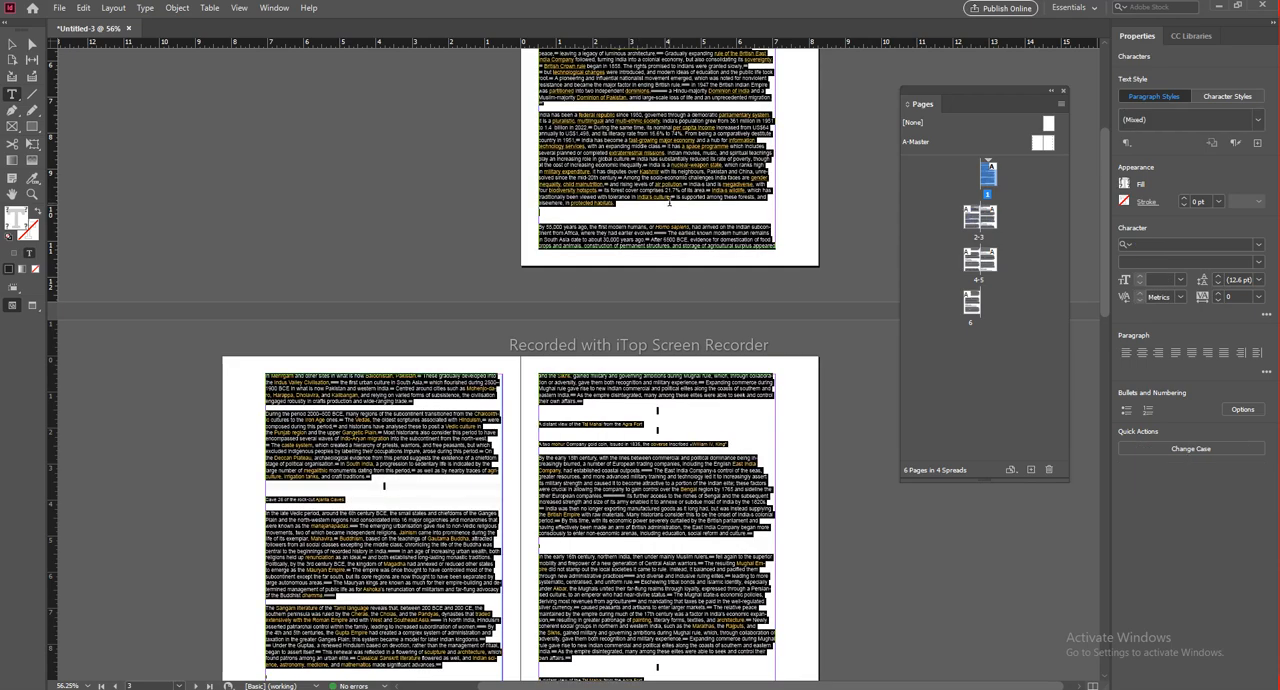
{"action": "scroll", "coordinate": [634, 408], "scroll_direction": "down", "scroll_amount": 10}
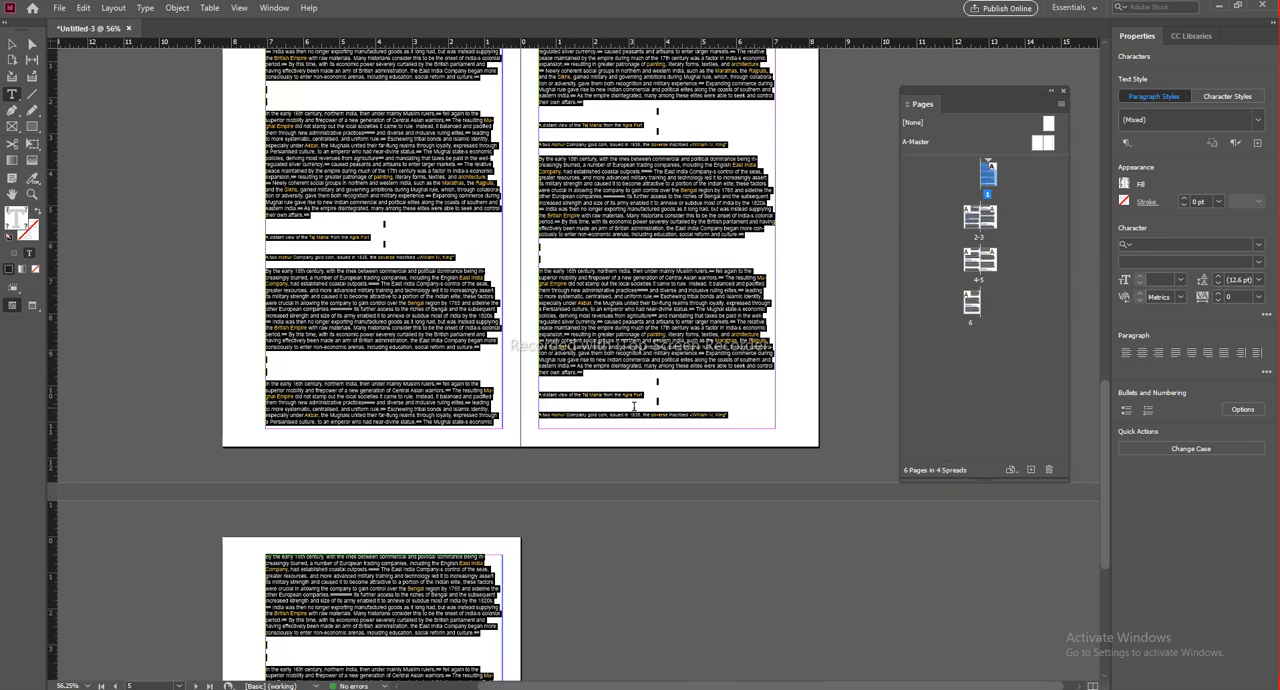
{"action": "scroll", "coordinate": [634, 406], "scroll_direction": "down", "scroll_amount": 5}
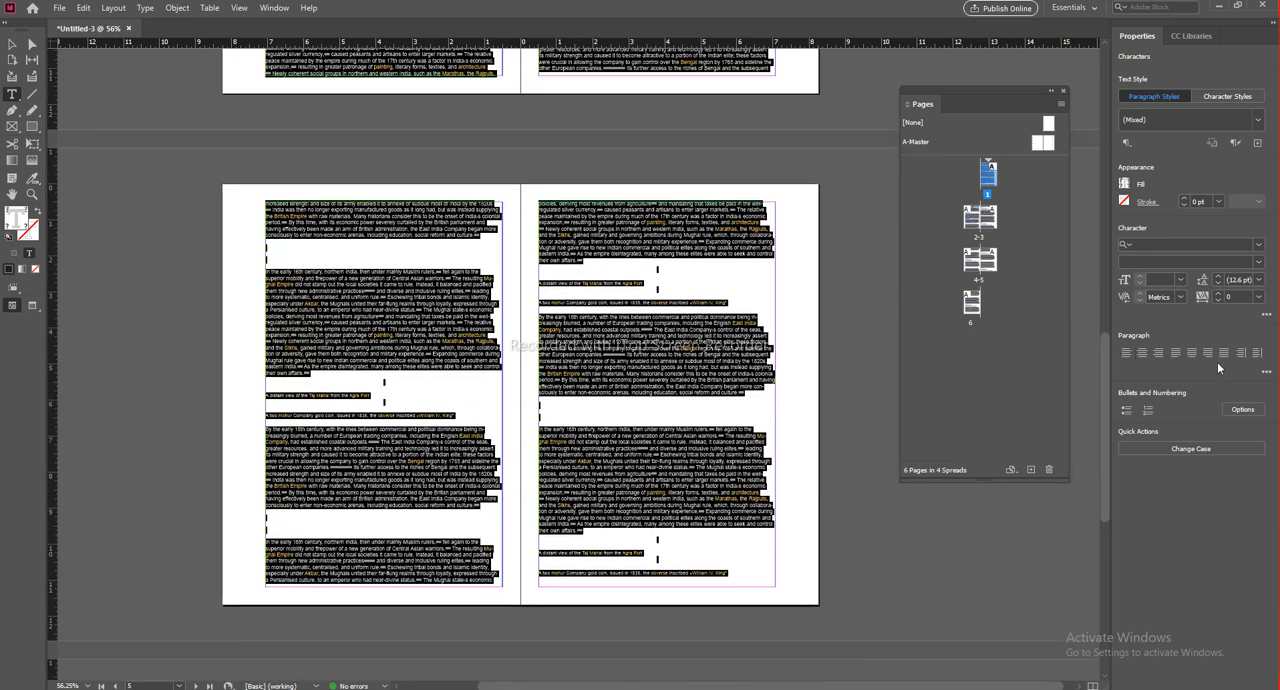
{"action": "left_click", "coordinate": [1127, 356]}
{"action": "left_click", "coordinate": [1145, 354]}
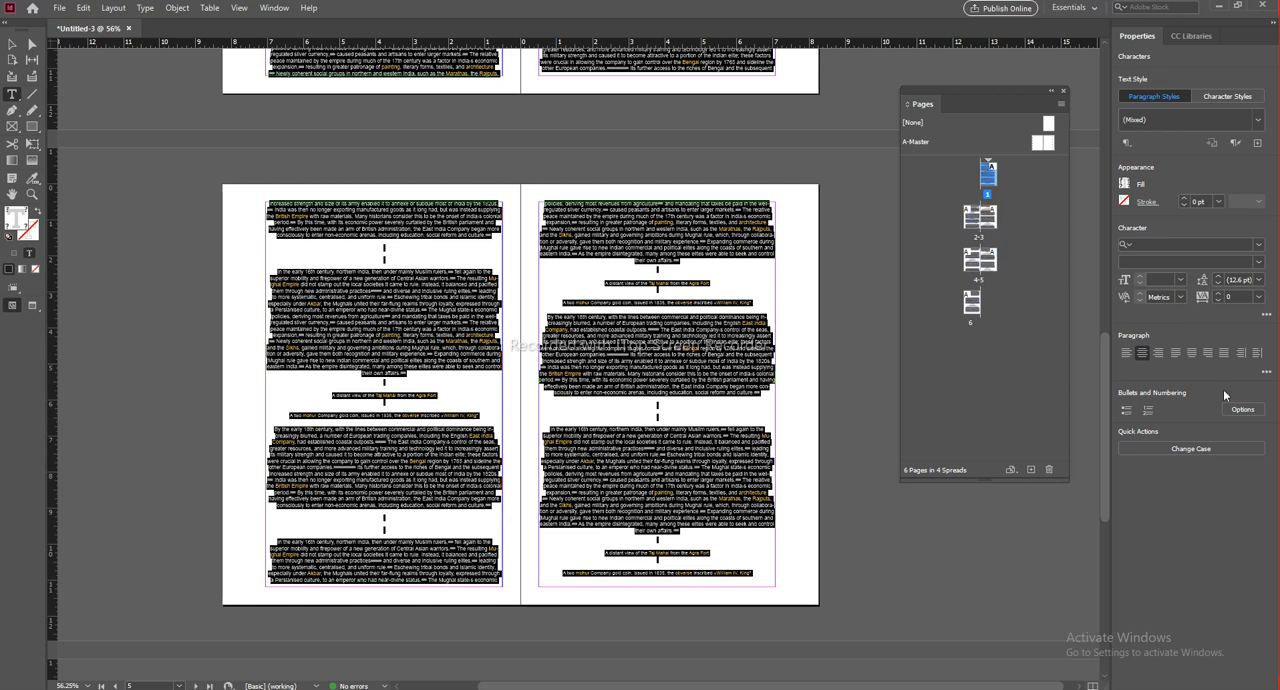
Step: Right-align all the story text, return it to left alignment and leave text editing
{"action": "left_click", "coordinate": [1157, 354]}
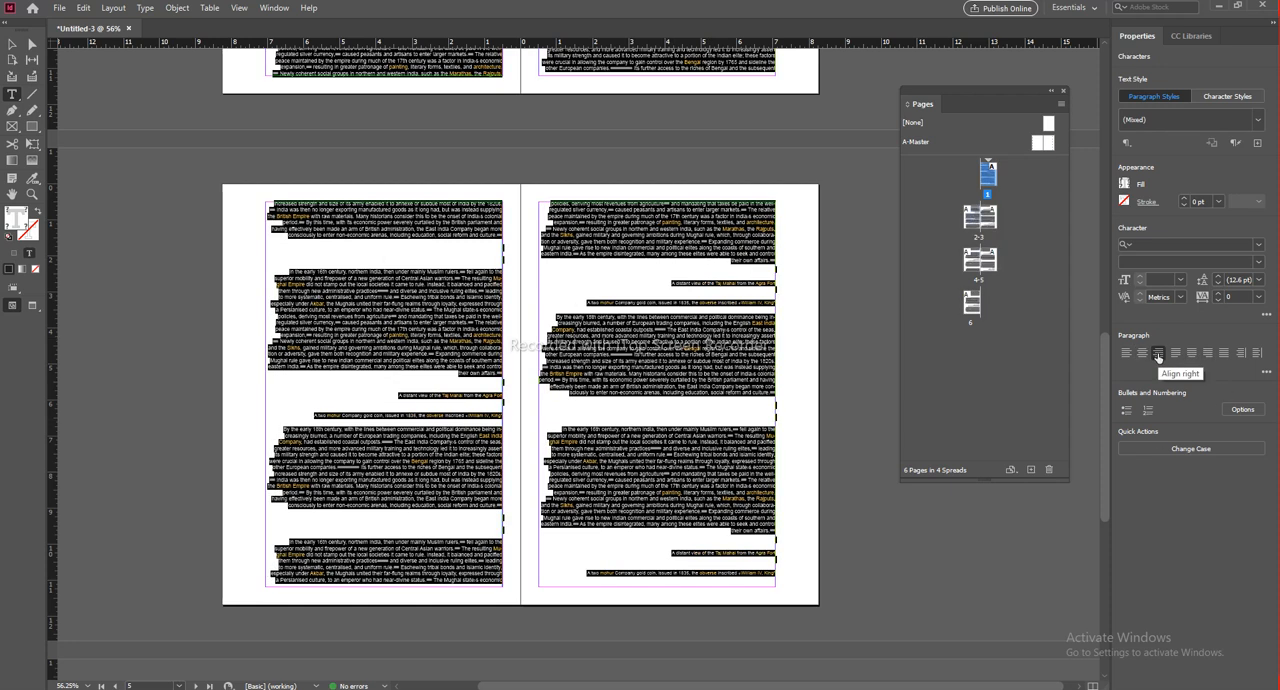
{"action": "left_click", "coordinate": [1127, 352]}
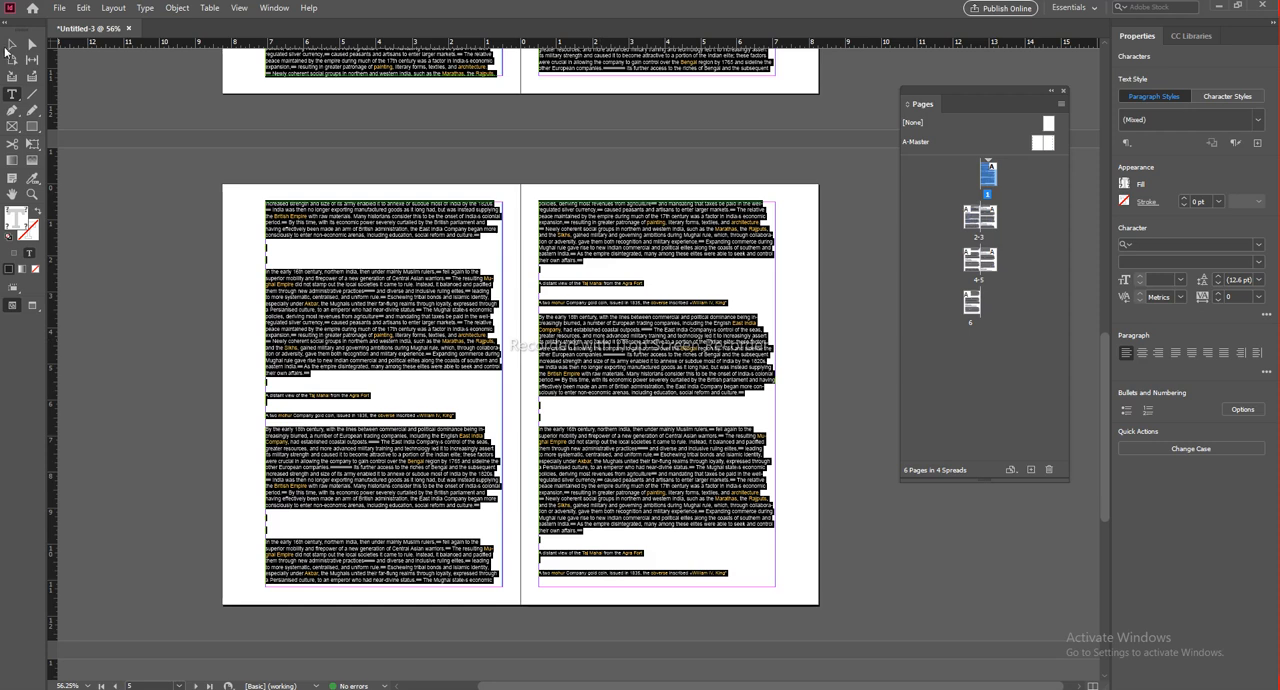
{"action": "left_click", "coordinate": [11, 45]}
Step: Set the outside margin of the page 4-5 spread to 2 in
{"action": "left_click", "coordinate": [980, 260]}
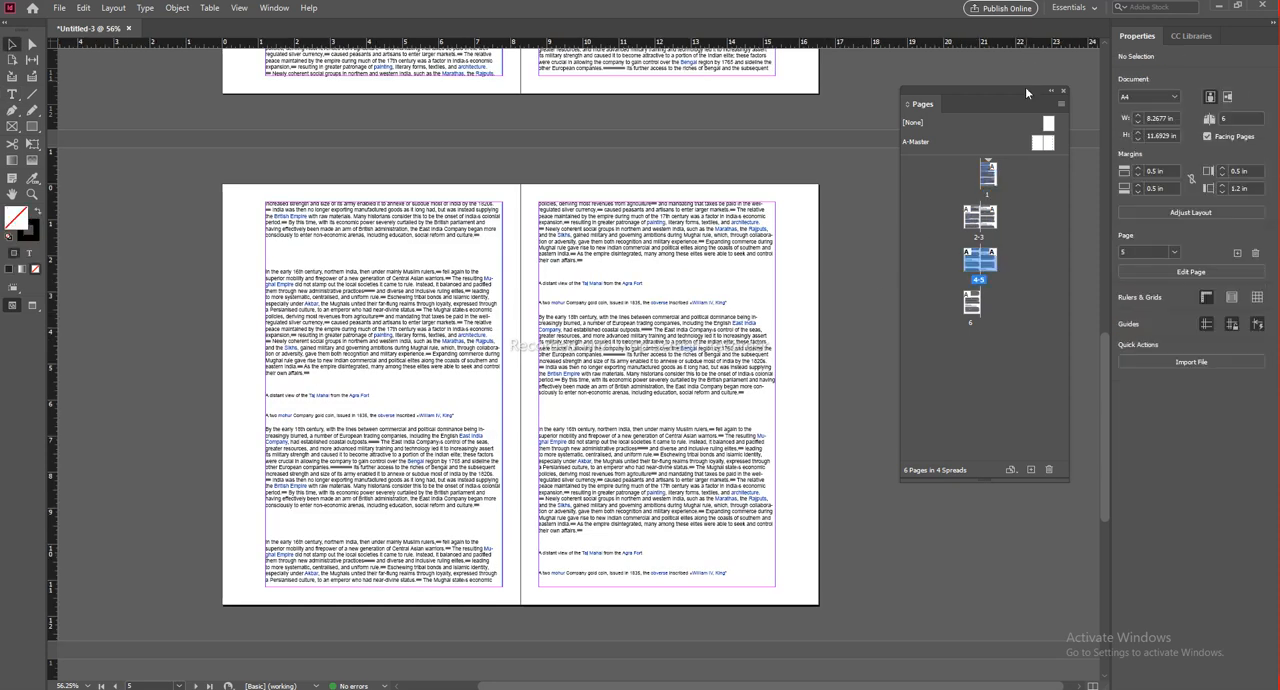
{"action": "left_click_drag", "start_coordinate": [1027, 90], "coordinate": [965, 107]}
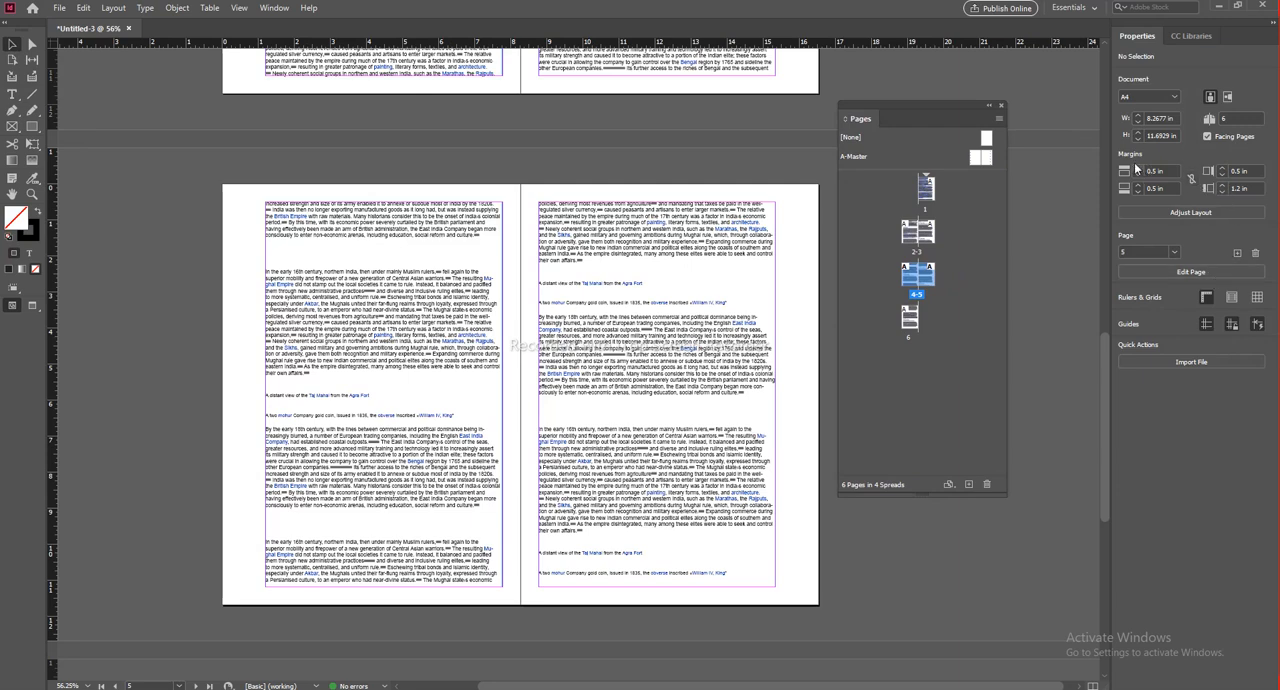
{"action": "left_click", "coordinate": [1238, 188]}
{"action": "type", "text": "2"}
{"action": "key", "text": "Return"}
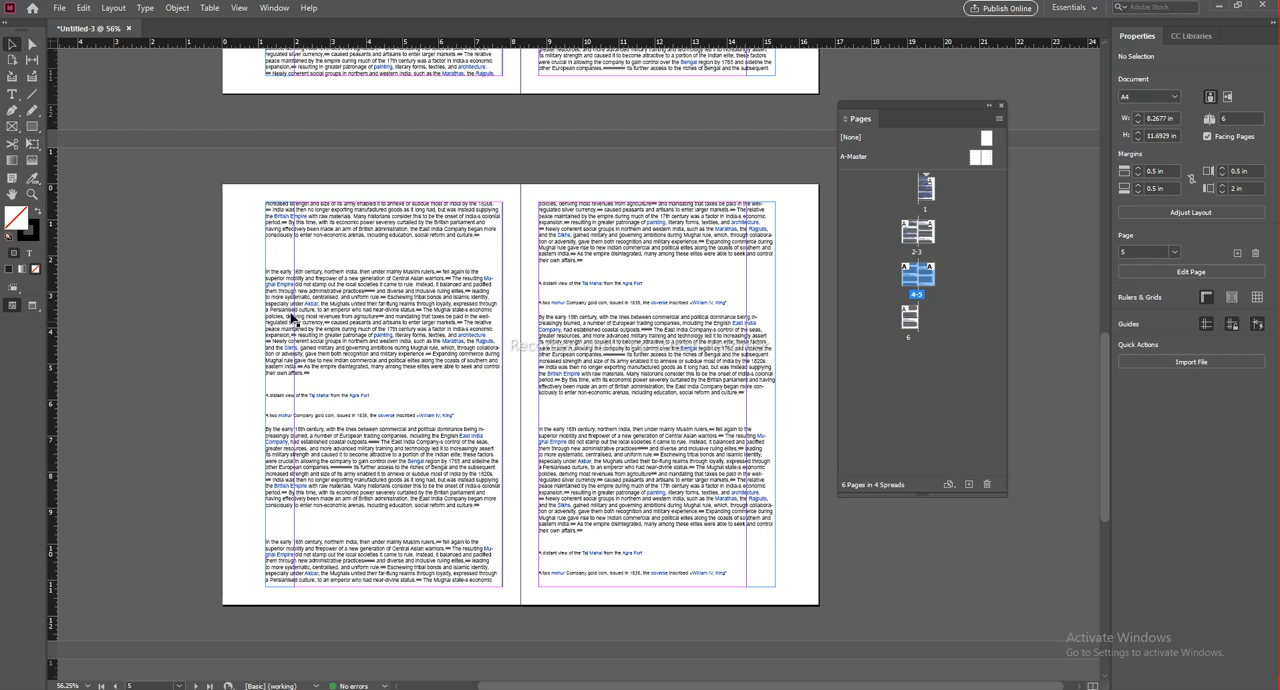
Step: Resize the text frames on pages 4 and 5 by hand to fit the spread's new outside margins
{"action": "left_click", "coordinate": [264, 268]}
{"action": "left_click_drag", "start_coordinate": [264, 393], "coordinate": [222, 396]}
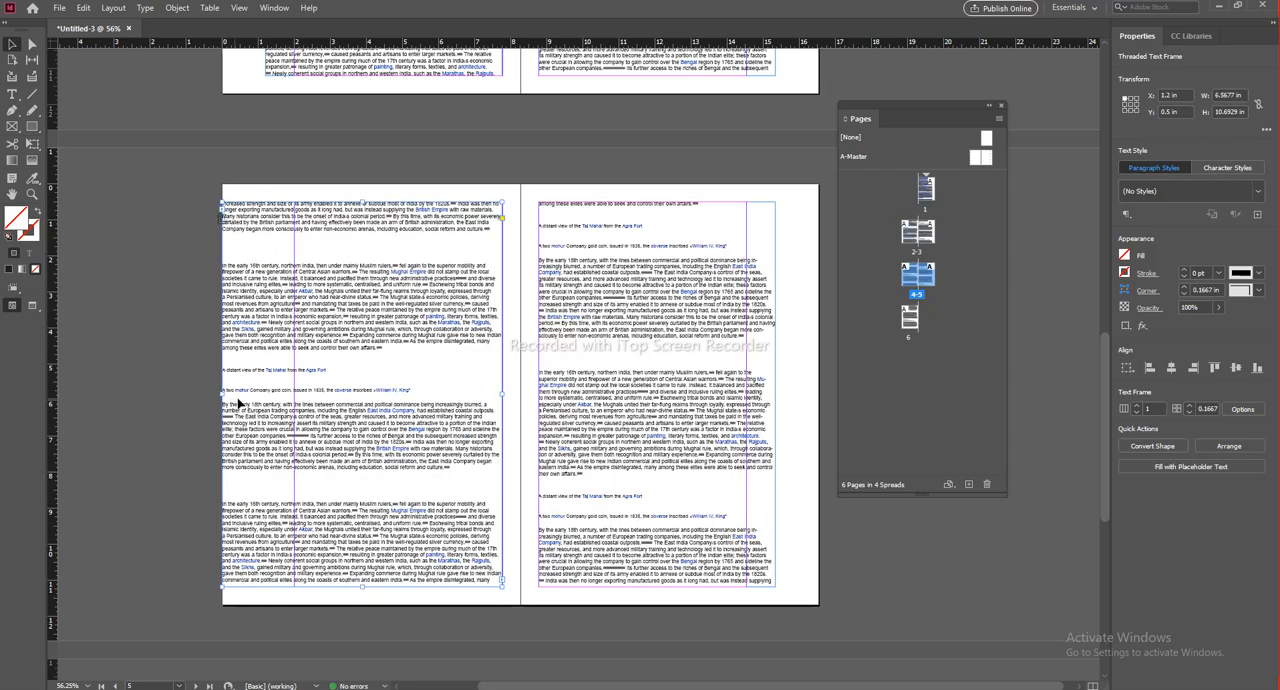
{"action": "key", "text": "ctrl+z"}
{"action": "left_click_drag", "start_coordinate": [266, 394], "coordinate": [294, 395]}
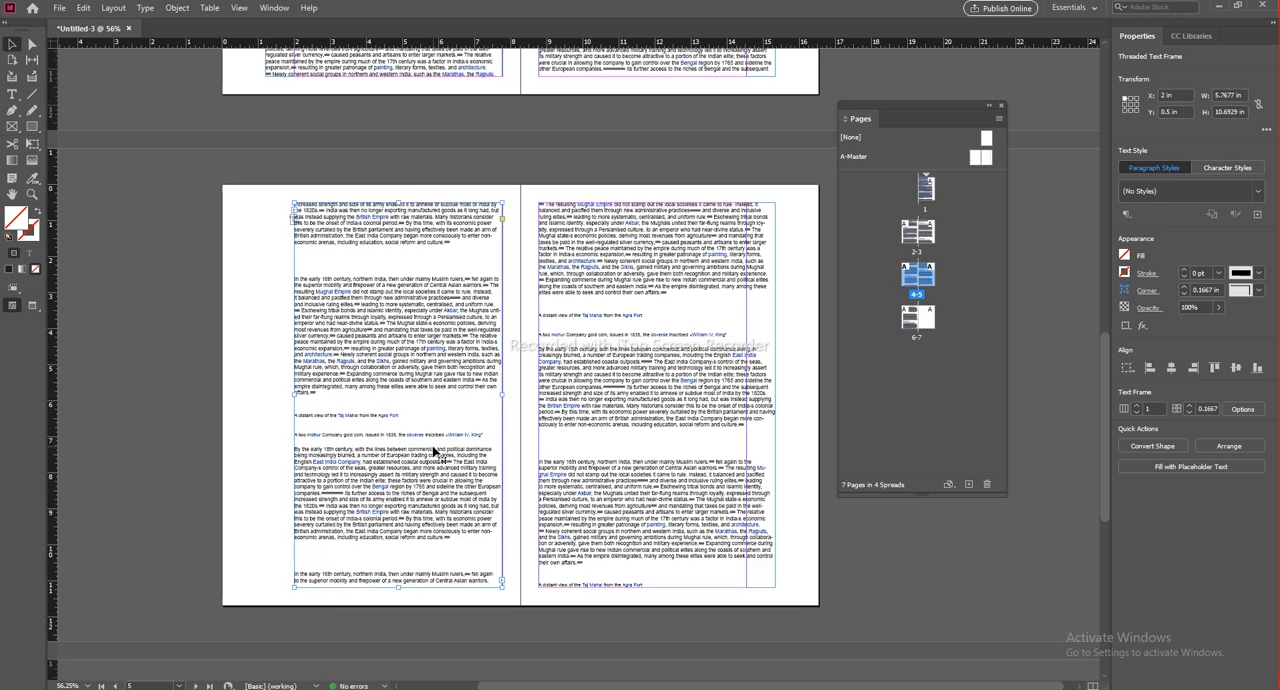
{"action": "left_click_drag", "start_coordinate": [776, 395], "coordinate": [748, 395]}
{"action": "left_click", "coordinate": [751, 140]}
Step: Undo the frame resizing and the outside margin change on the page 4-5 spread
{"action": "scroll", "coordinate": [694, 457], "scroll_direction": "up", "scroll_amount": 5}
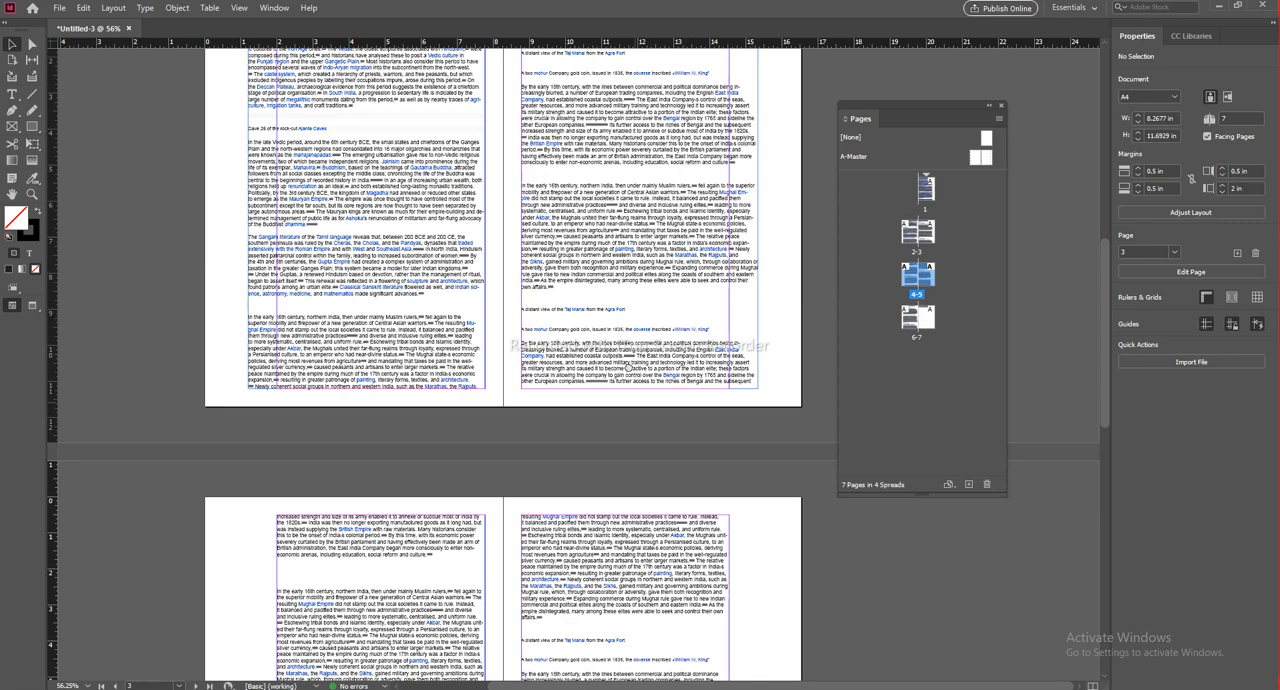
{"action": "scroll", "coordinate": [740, 335], "scroll_direction": "down", "scroll_amount": 4}
{"action": "left_click", "coordinate": [740, 338]}
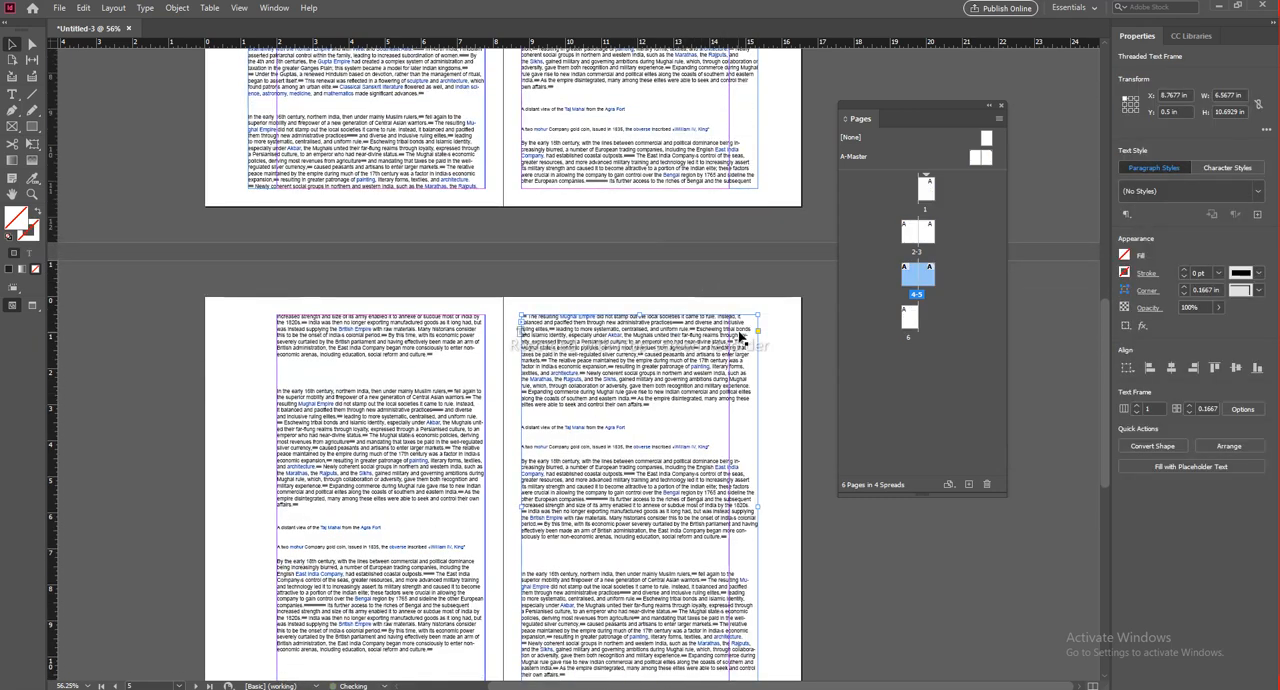
{"action": "key", "text": "ctrl+z"}
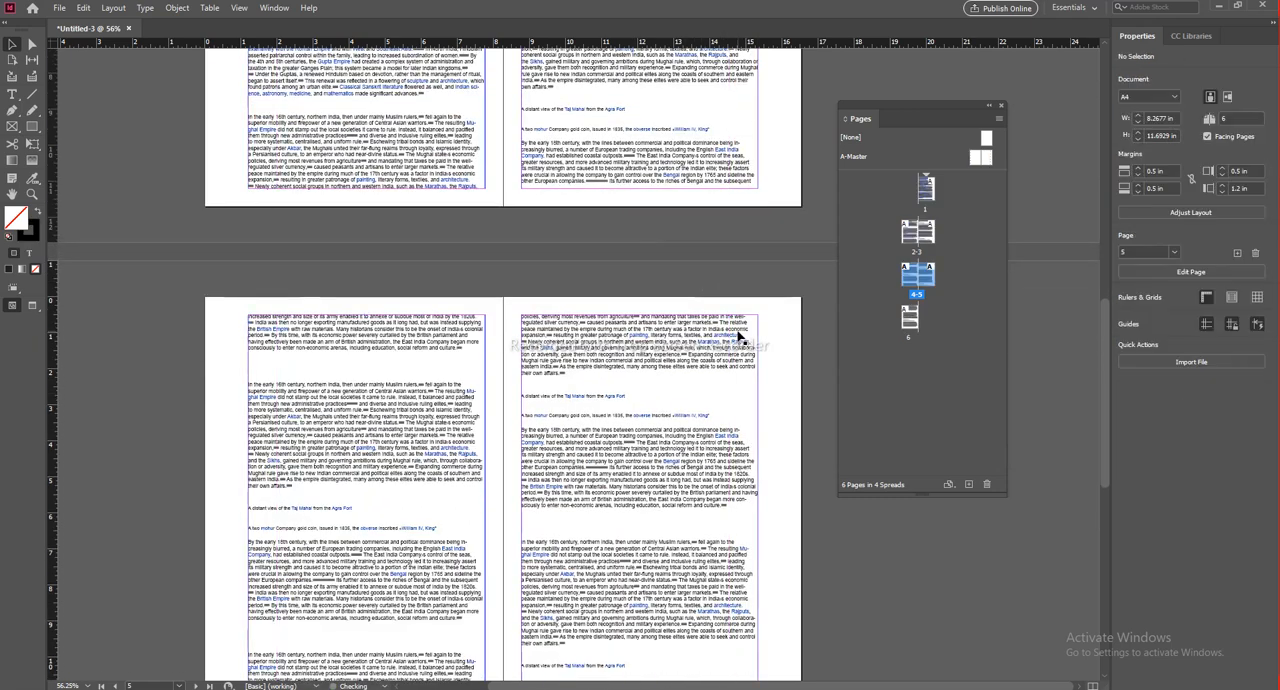
{"action": "scroll", "coordinate": [686, 463], "scroll_direction": "down", "scroll_amount": 5}
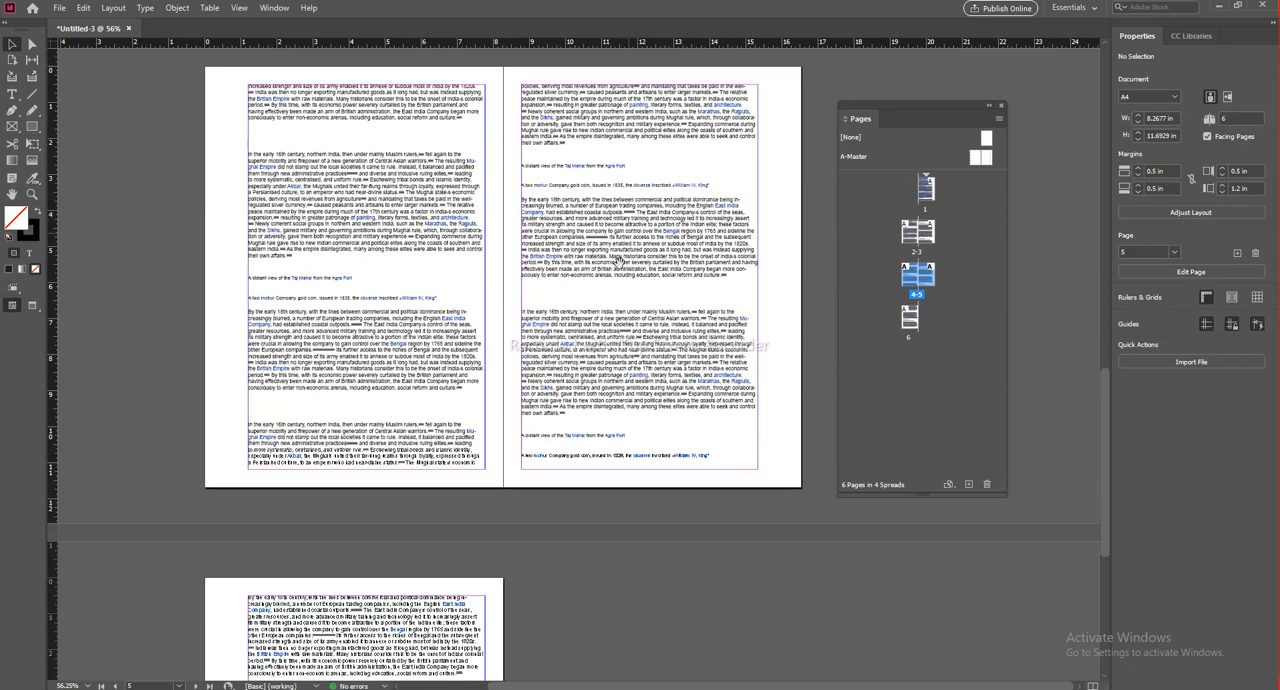
Step: Place a text insertion point on page 5 and select all the text in the threaded story
{"action": "left_click", "coordinate": [745, 587]}
{"action": "left_click_drag", "start_coordinate": [577, 267], "coordinate": [605, 374]}
{"action": "left_click", "coordinate": [665, 337]}
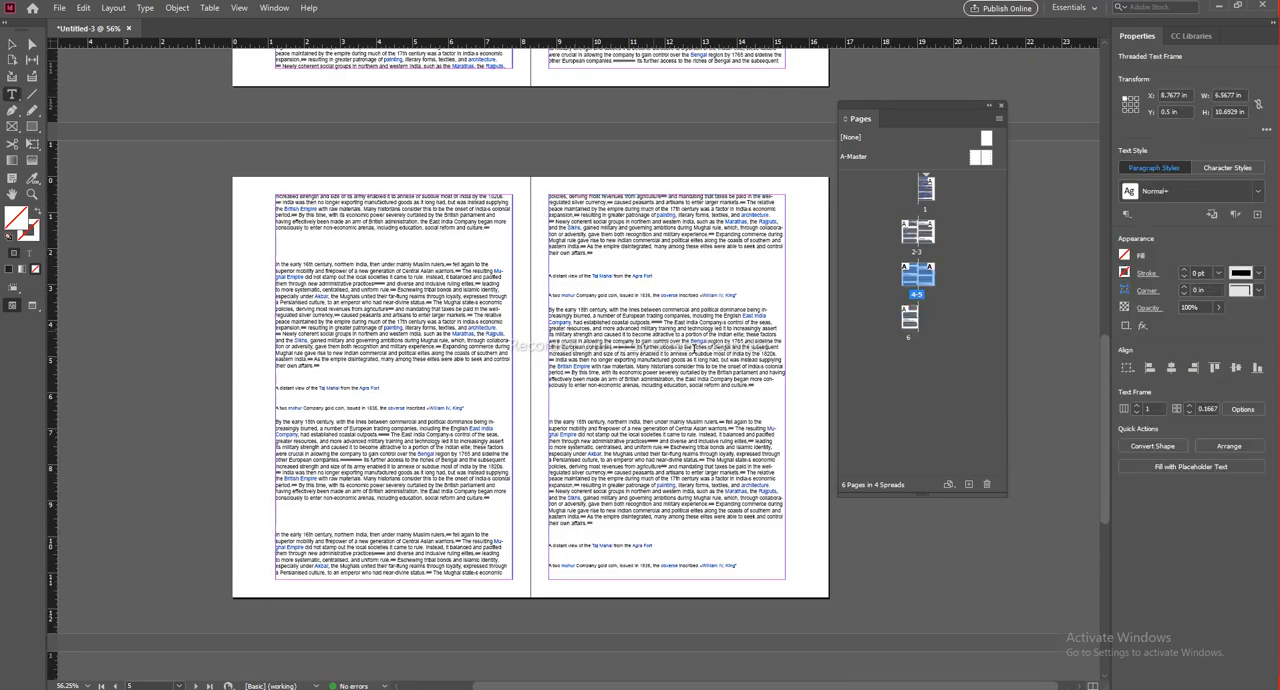
{"action": "left_click", "coordinate": [682, 352]}
{"action": "key", "text": "ctrl+a"}
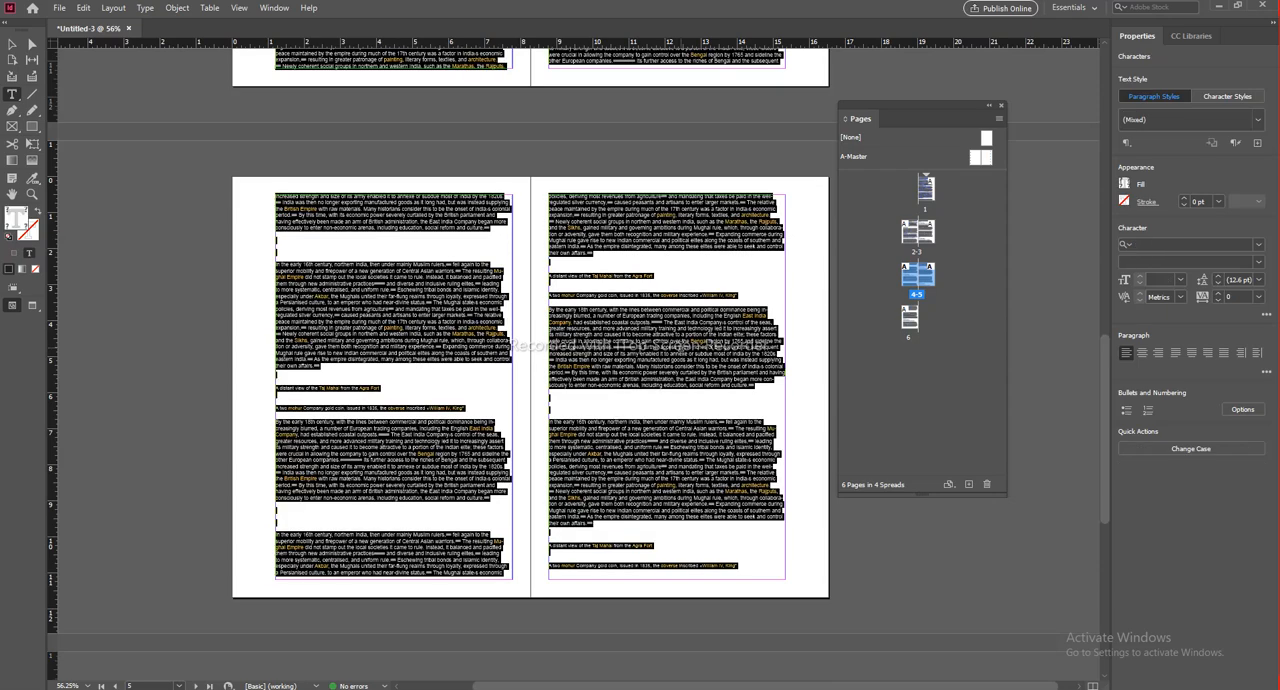
Step: Justify the selected story text with the last line aligned left, and return it to left alignment
{"action": "scroll", "coordinate": [660, 382], "scroll_direction": "up", "scroll_amount": 4}
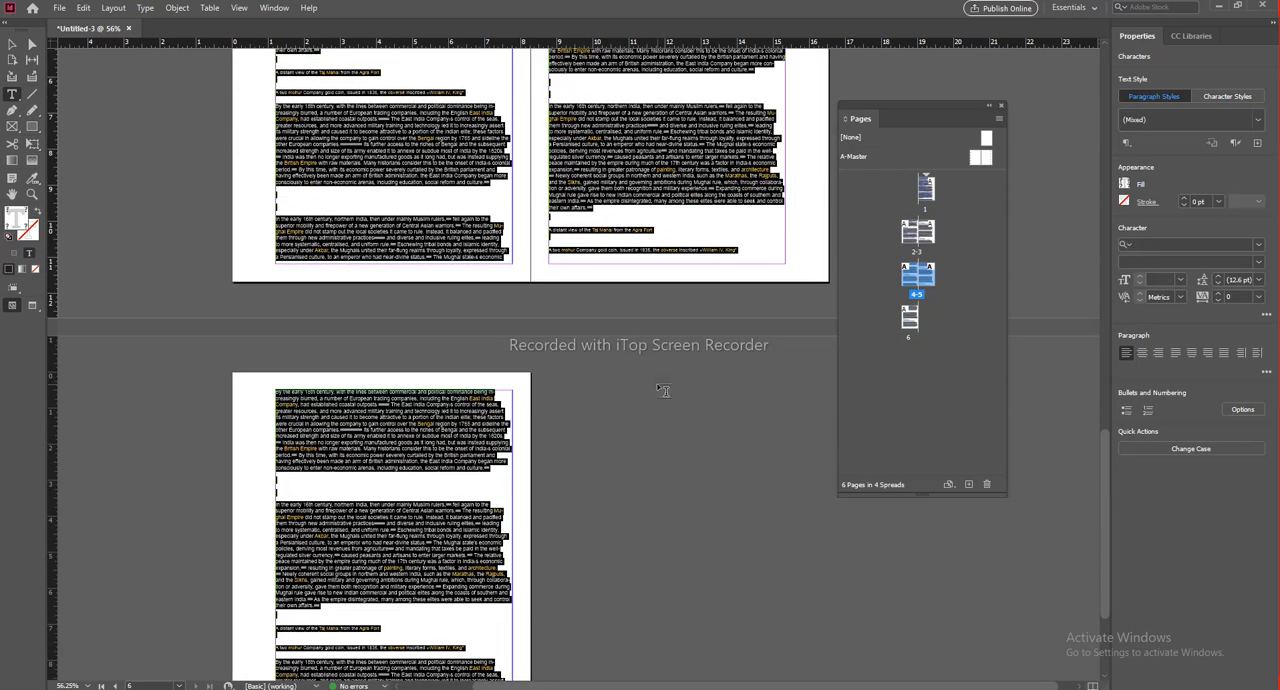
{"action": "scroll", "coordinate": [660, 382], "scroll_direction": "down", "scroll_amount": 2}
{"action": "scroll", "coordinate": [656, 382], "scroll_direction": "down", "scroll_amount": 2}
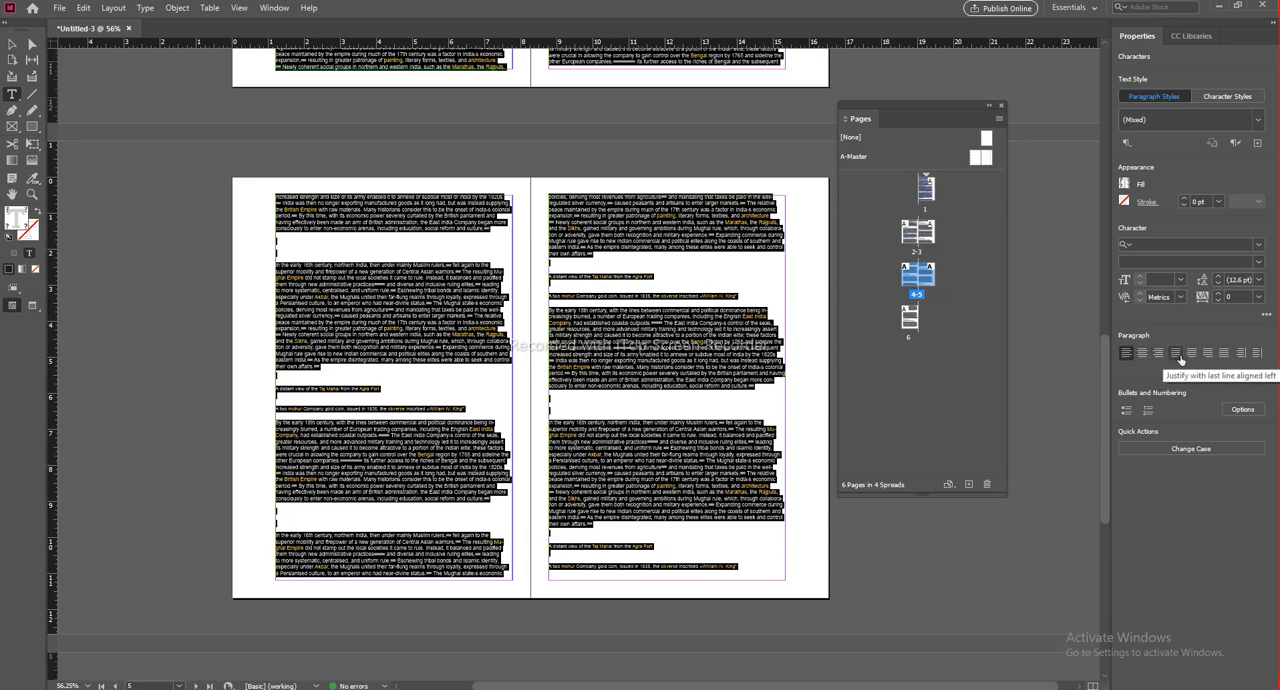
{"action": "left_click", "coordinate": [1176, 353]}
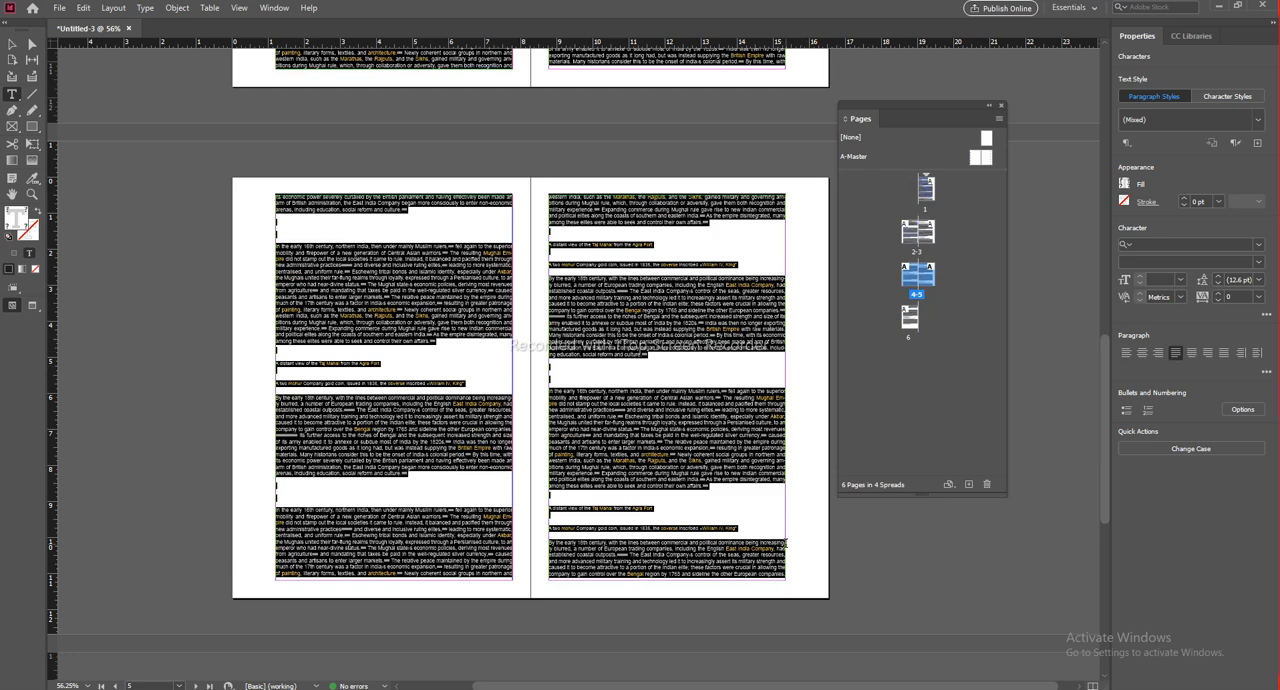
{"action": "left_click", "coordinate": [1125, 354]}
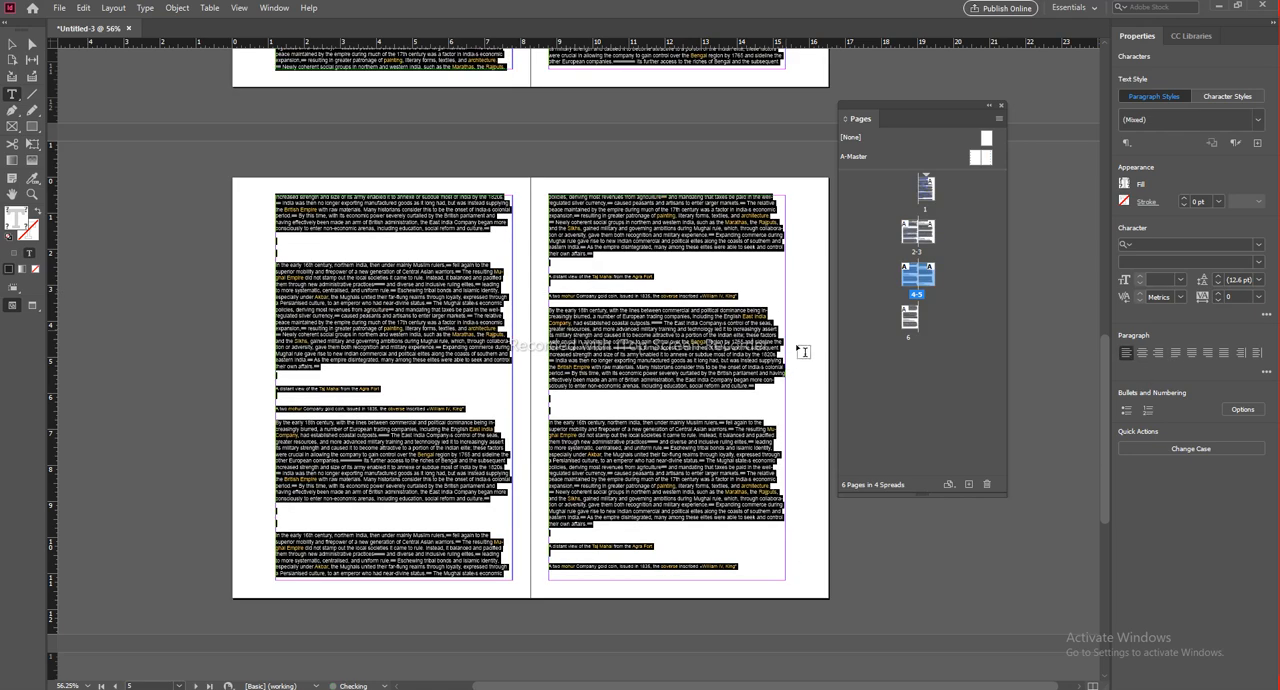
{"action": "scroll", "coordinate": [786, 316], "scroll_direction": "up", "scroll_amount": 3}
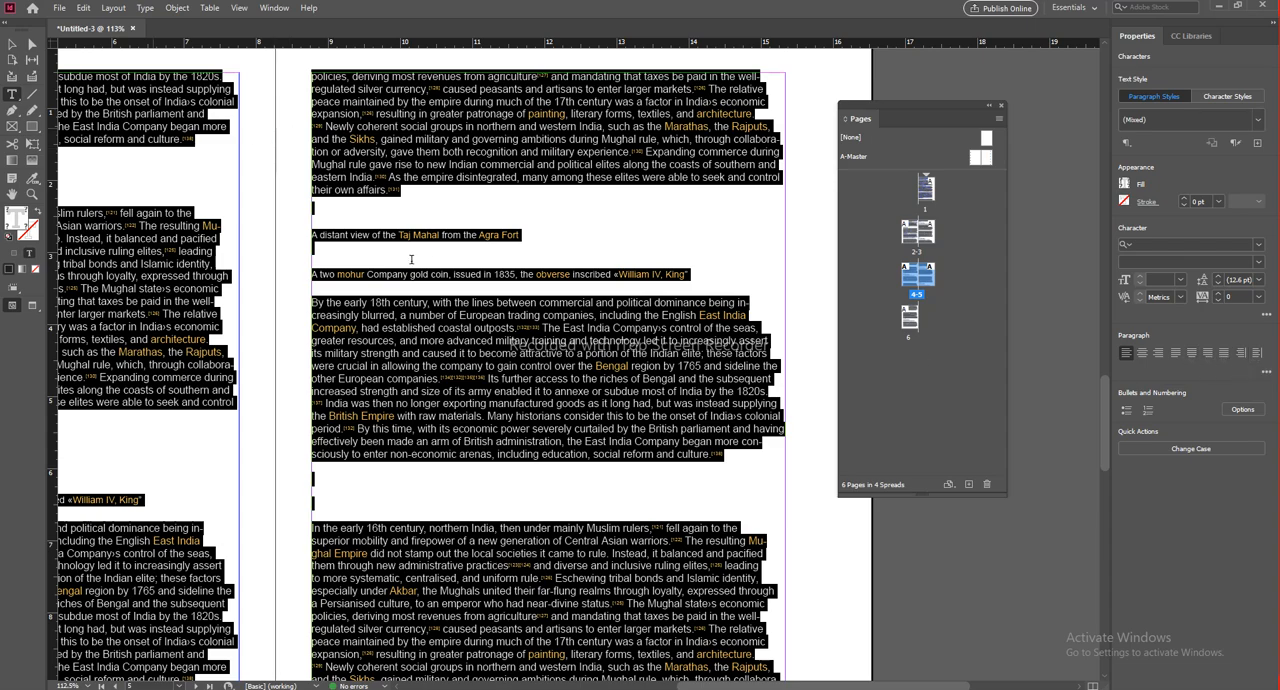
{"action": "scroll", "coordinate": [369, 266], "scroll_direction": "down", "scroll_amount": 2}
{"action": "scroll", "coordinate": [369, 266], "scroll_direction": "down", "scroll_amount": 1}
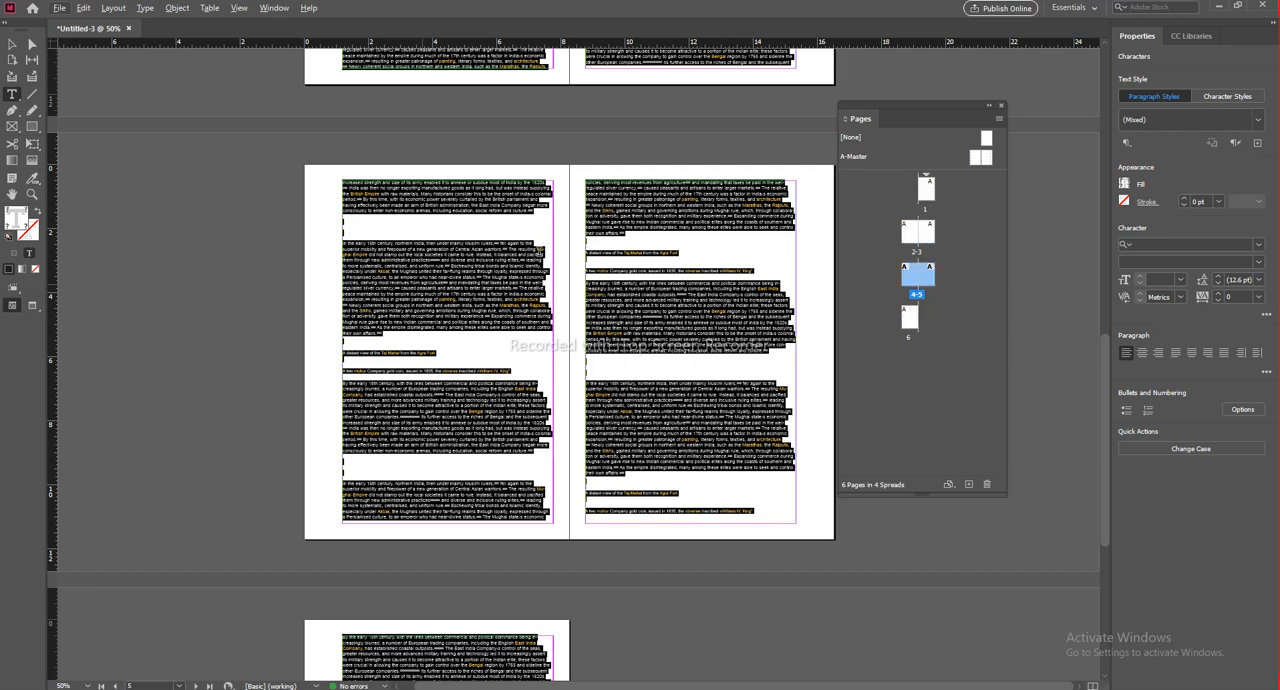
Step: Delete all the text from the threaded story and undo the deletion
{"action": "key", "text": "BackSpace"}
{"action": "scroll", "coordinate": [677, 355], "scroll_direction": "down", "scroll_amount": 5}
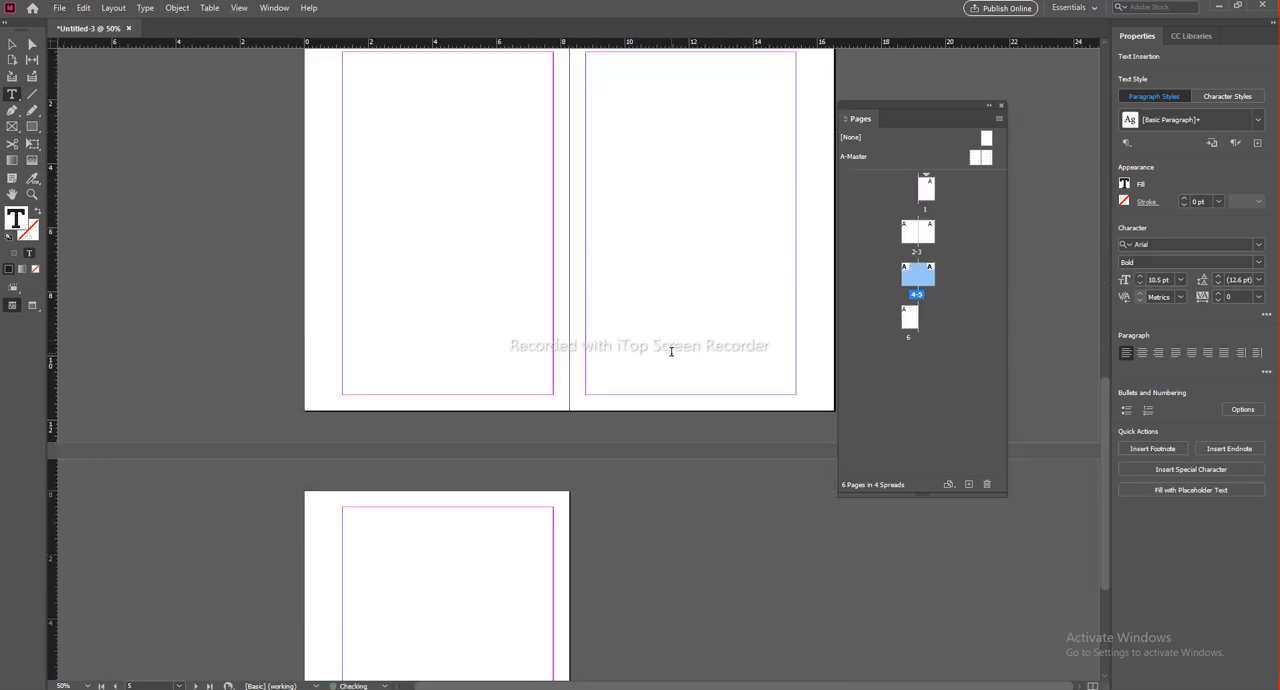
{"action": "key", "text": "ctrl+z"}
Step: Align the whole story's text towards the spine, and switch it to alignment away from the spine
{"action": "scroll", "coordinate": [717, 320], "scroll_direction": "up", "scroll_amount": 2}
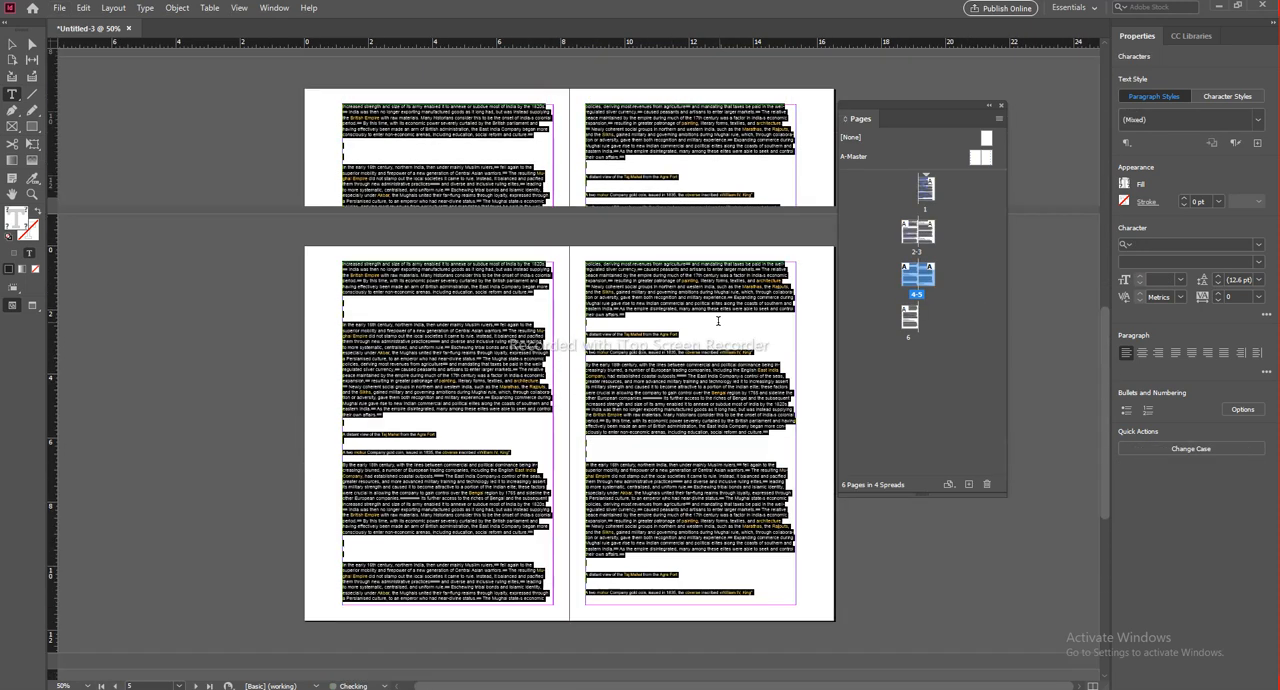
{"action": "left_click", "coordinate": [1242, 354]}
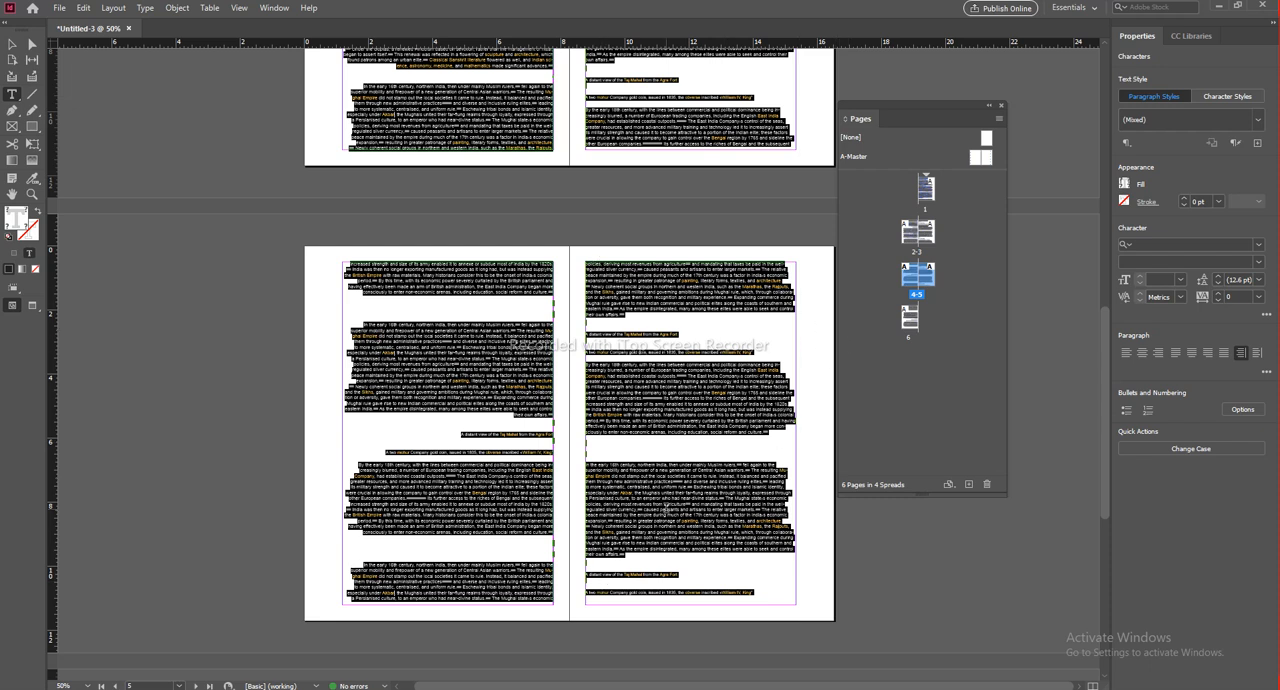
{"action": "left_click", "coordinate": [1259, 353]}
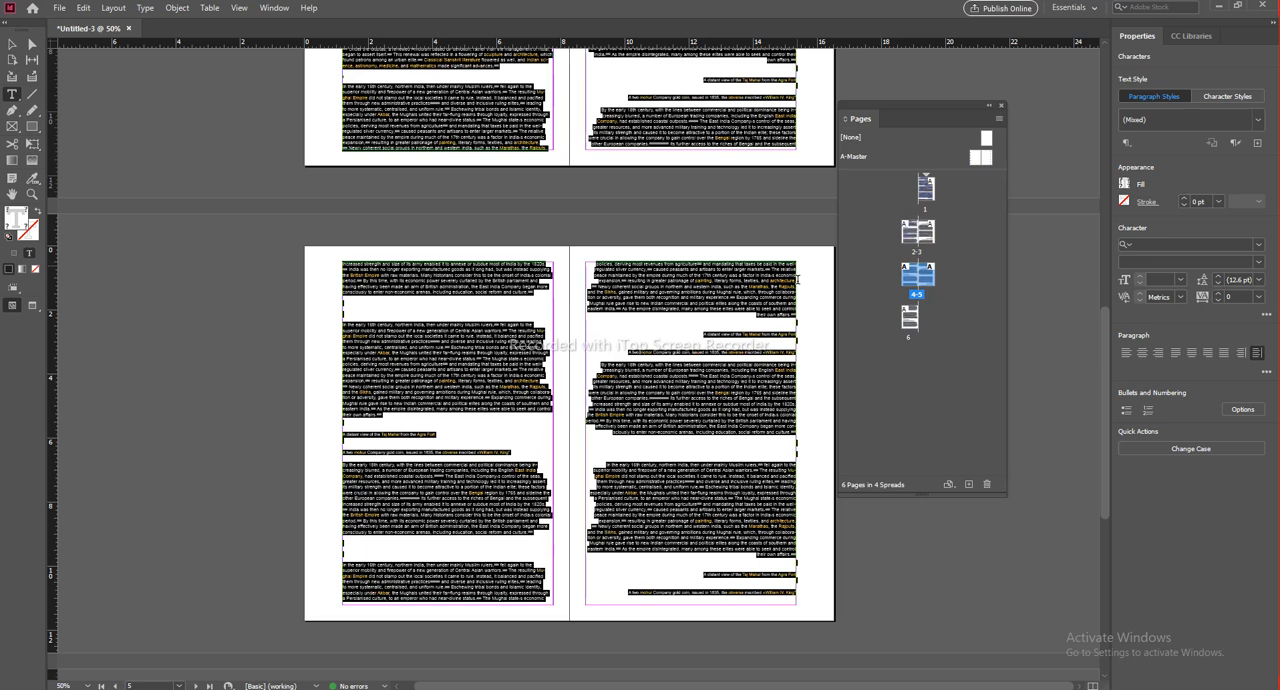
Step: Deselect the text and preview the page spreads without frame edges and guides
{"action": "key", "text": "Escape"}
{"action": "left_click", "coordinate": [557, 380]}
{"action": "left_click_drag", "start_coordinate": [574, 226], "coordinate": [578, 623]}
{"action": "scroll", "coordinate": [578, 623], "scroll_direction": "up", "scroll_amount": 5}
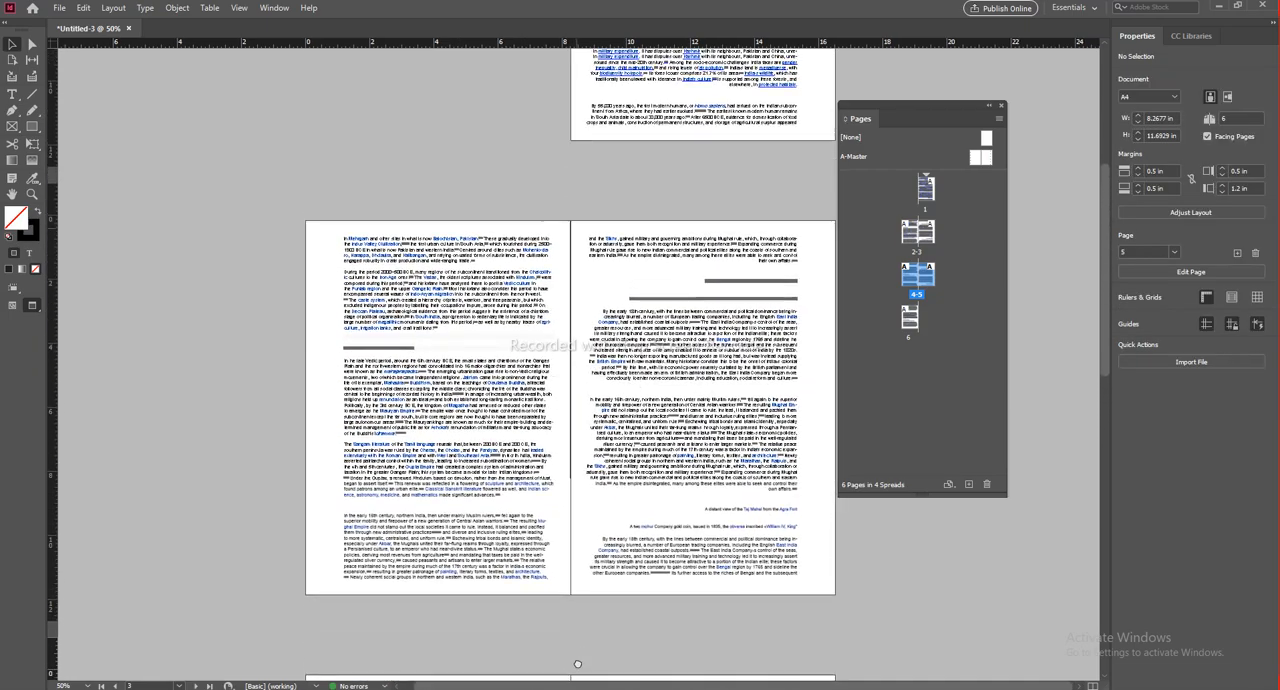
Step: Examine how the text aligns relative to the spine on the left and right pages throughout the document
{"action": "left_click_drag", "start_coordinate": [612, 606], "coordinate": [569, 137]}
{"action": "left_click_drag", "start_coordinate": [556, 645], "coordinate": [520, 328]}
{"action": "scroll", "coordinate": [519, 327], "scroll_direction": "down", "scroll_amount": 5}
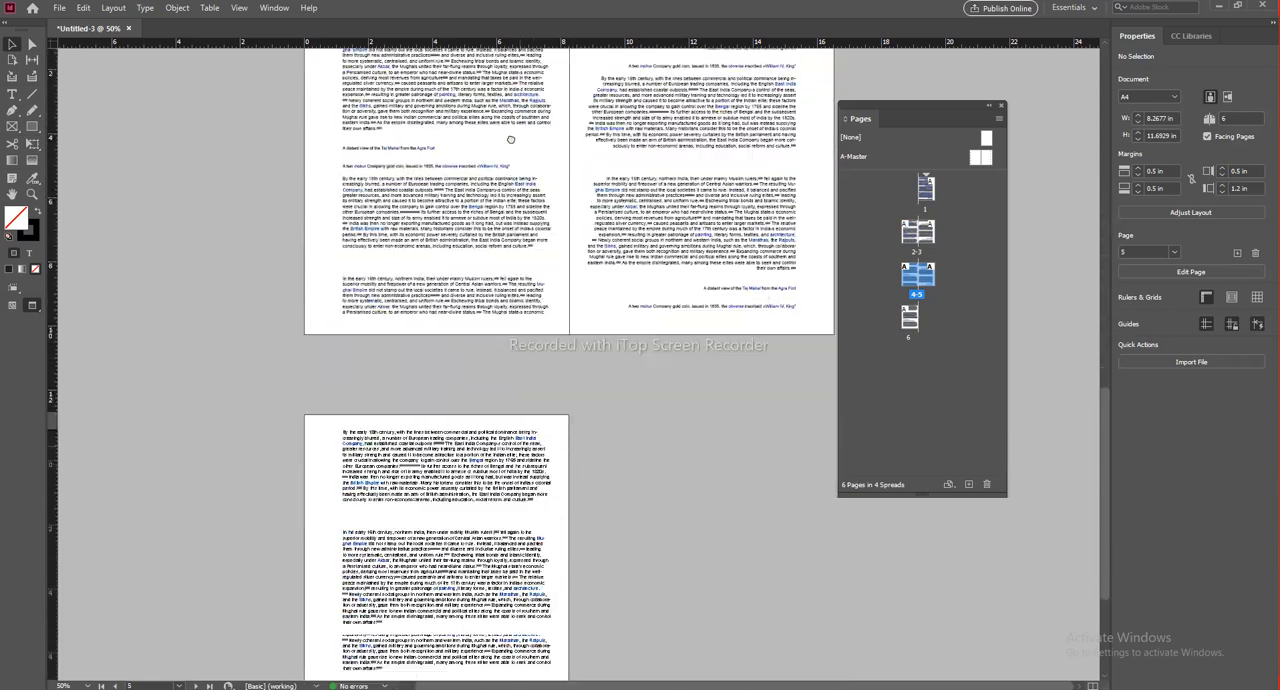
{"action": "scroll", "coordinate": [466, 478], "scroll_direction": "up", "scroll_amount": 2}
{"action": "left_click_drag", "start_coordinate": [500, 451], "coordinate": [483, 558]}
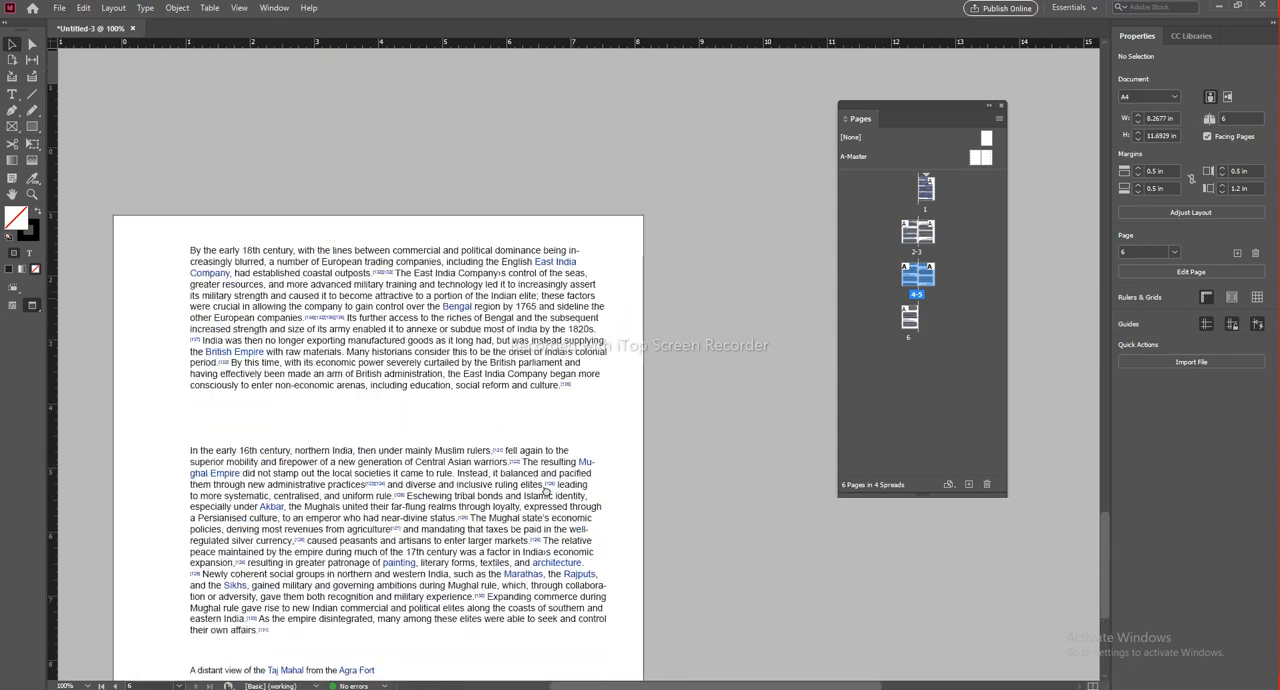
{"action": "scroll", "coordinate": [611, 347], "scroll_direction": "down", "scroll_amount": 5}
{"action": "scroll", "coordinate": [611, 347], "scroll_direction": "up", "scroll_amount": 1}
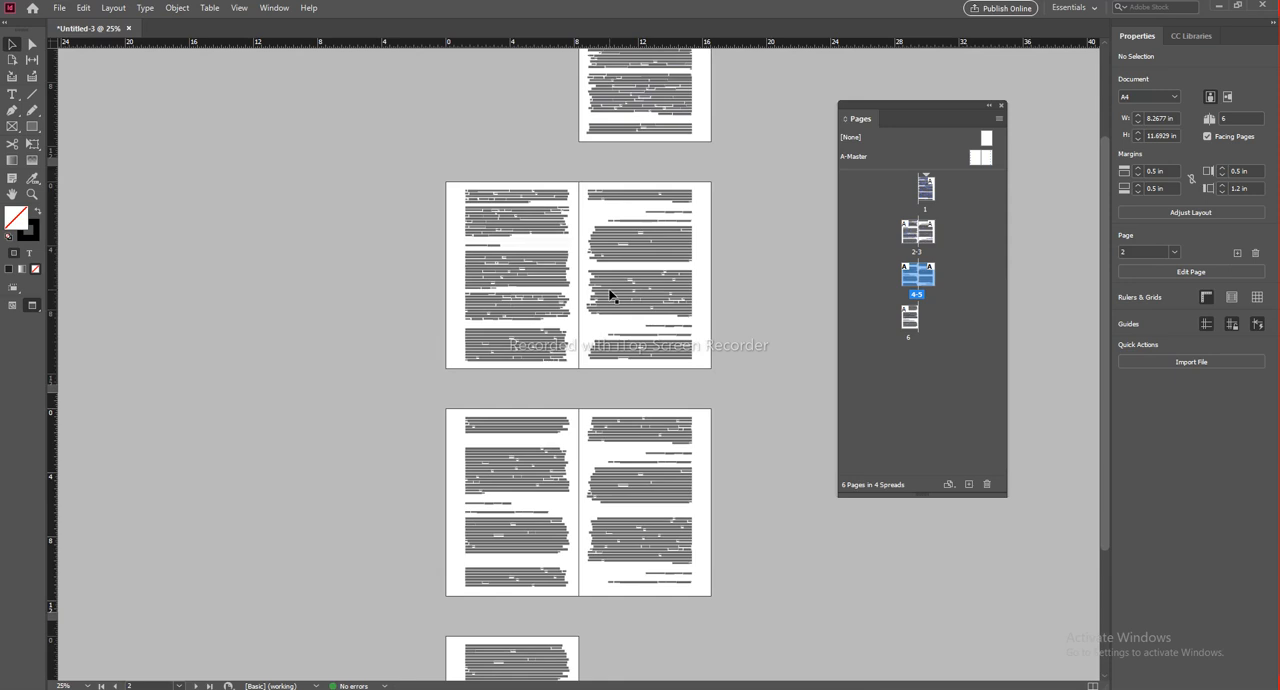
{"action": "left_click", "coordinate": [670, 312]}
{"action": "left_click", "coordinate": [735, 379]}
{"action": "scroll", "coordinate": [664, 349], "scroll_direction": "up", "scroll_amount": 2}
{"action": "left_click_drag", "start_coordinate": [666, 232], "coordinate": [493, 606]}
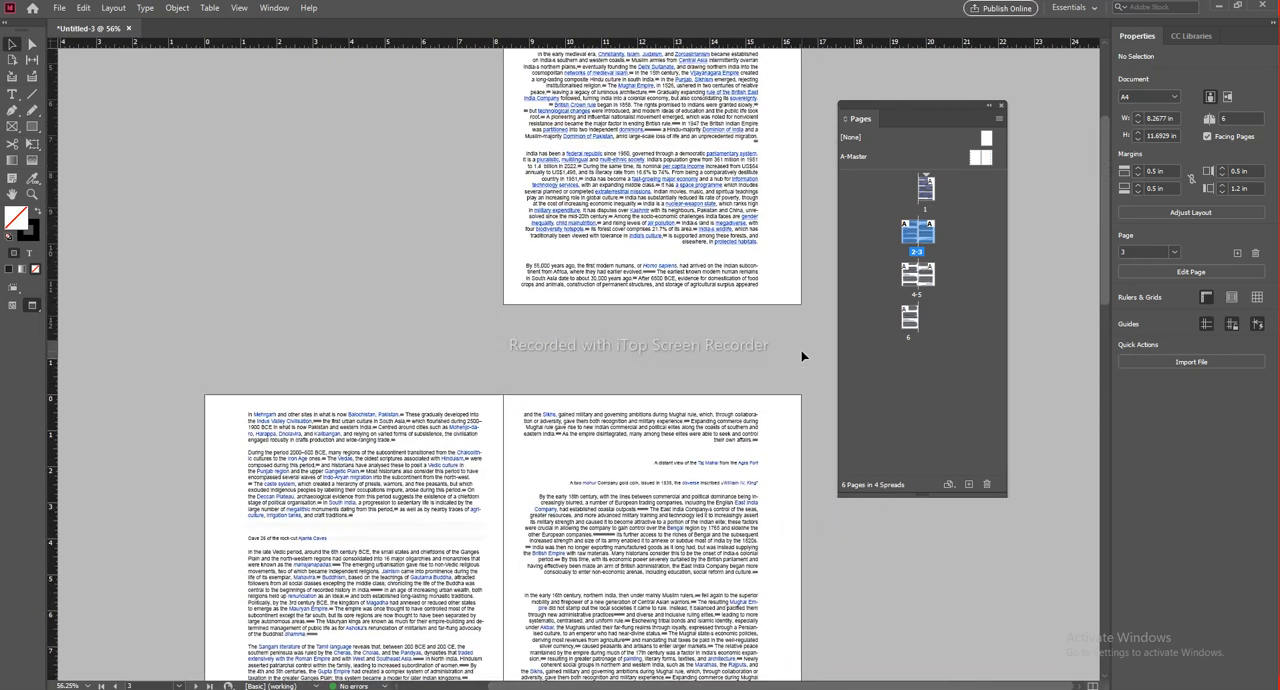
{"action": "left_click_drag", "start_coordinate": [579, 257], "coordinate": [595, 178]}
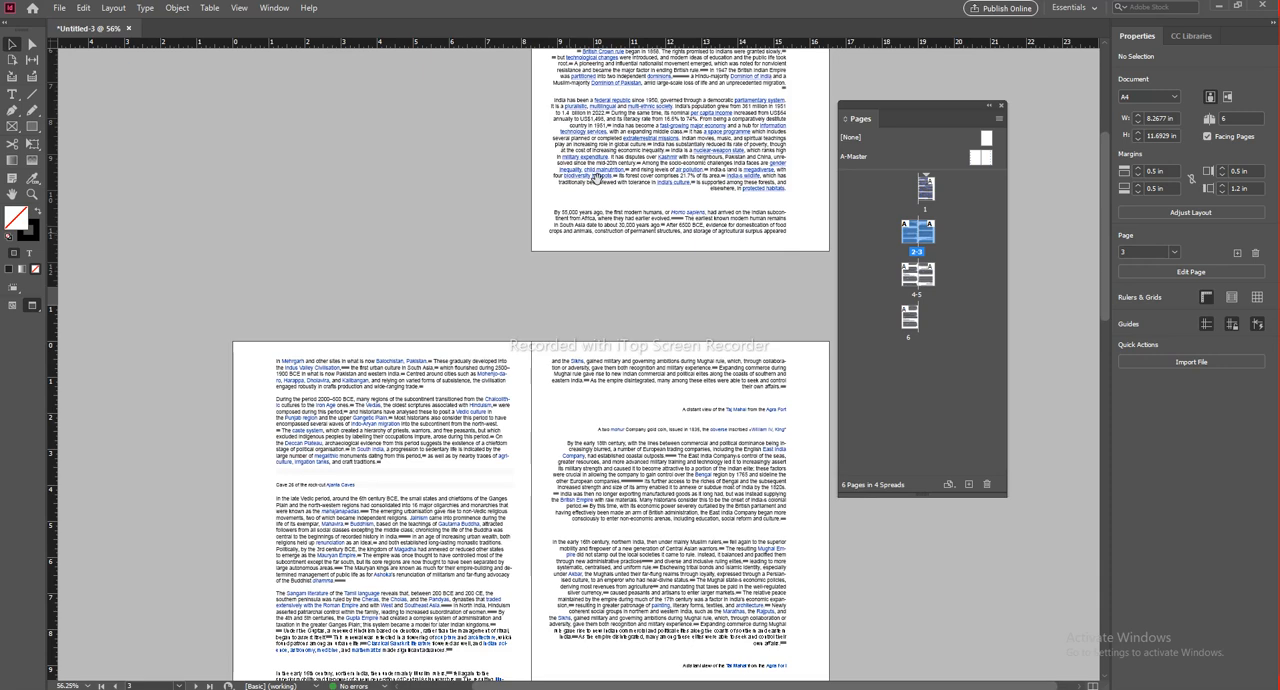
Step: Close the untitled document without saving its changes
{"action": "left_click", "coordinate": [128, 28]}
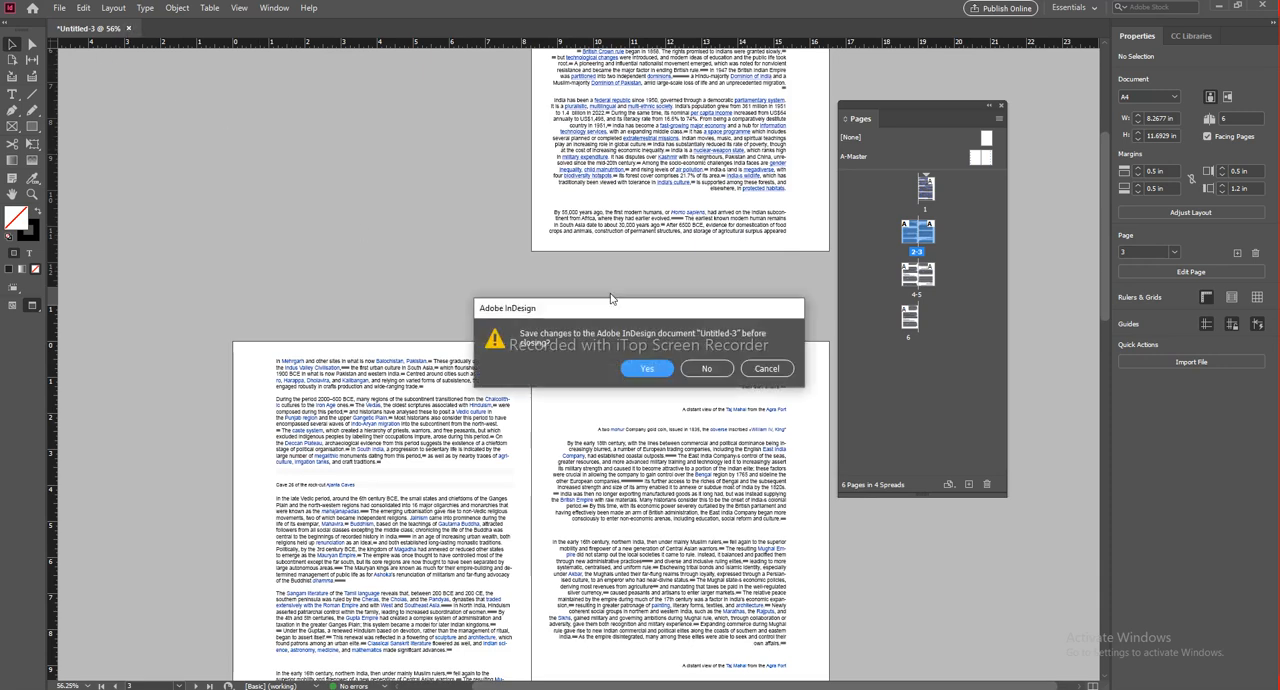
{"action": "left_click", "coordinate": [706, 368]}
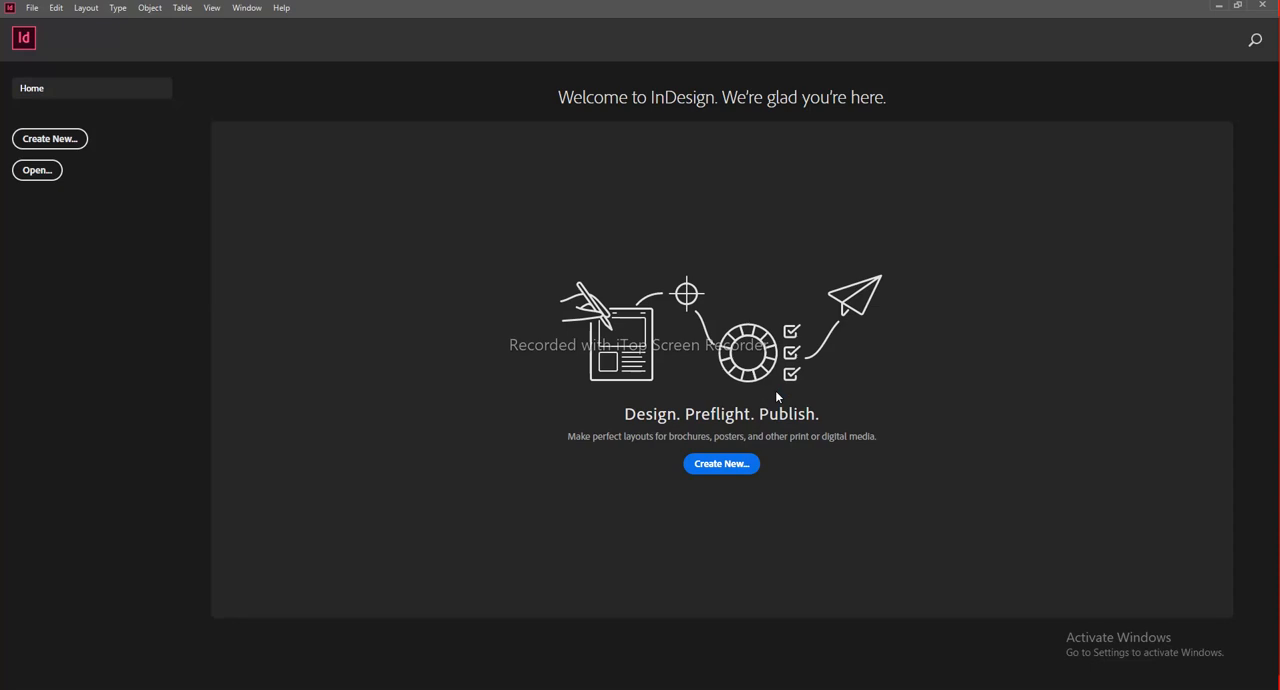
Step: Begin a new print document from the Letter preset with millimetres as its units
{"action": "key", "text": "ctrl+n"}
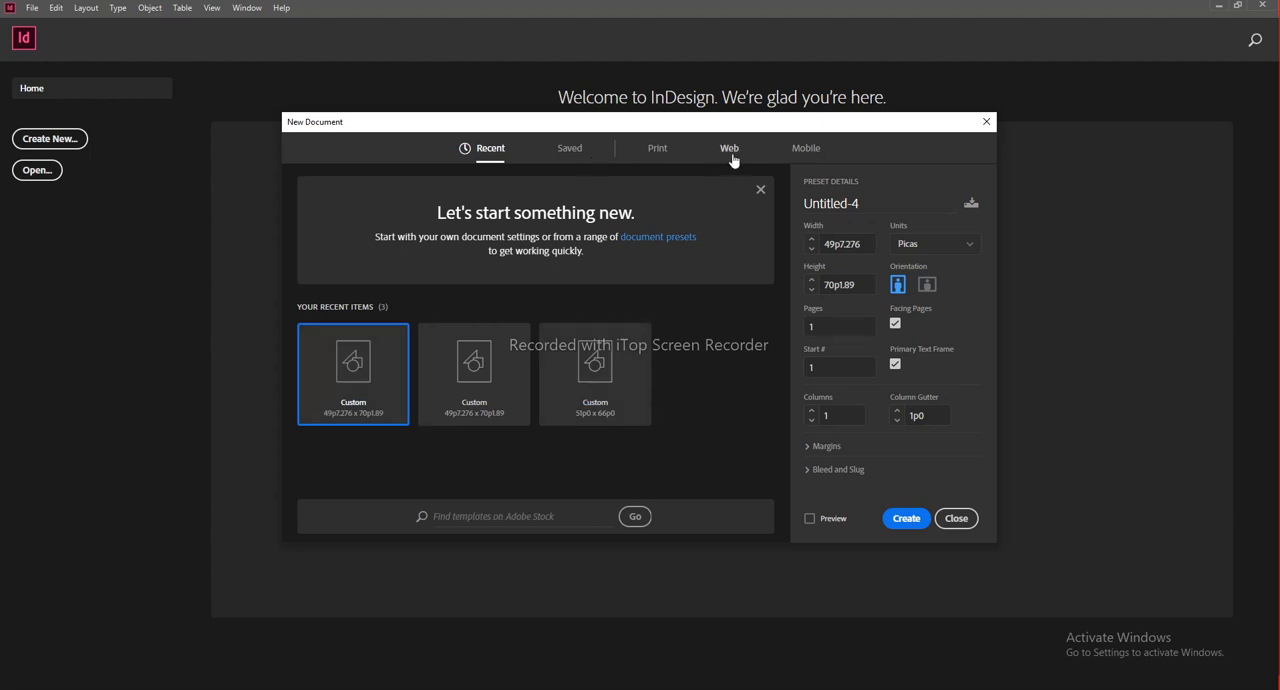
{"action": "left_click", "coordinate": [662, 151]}
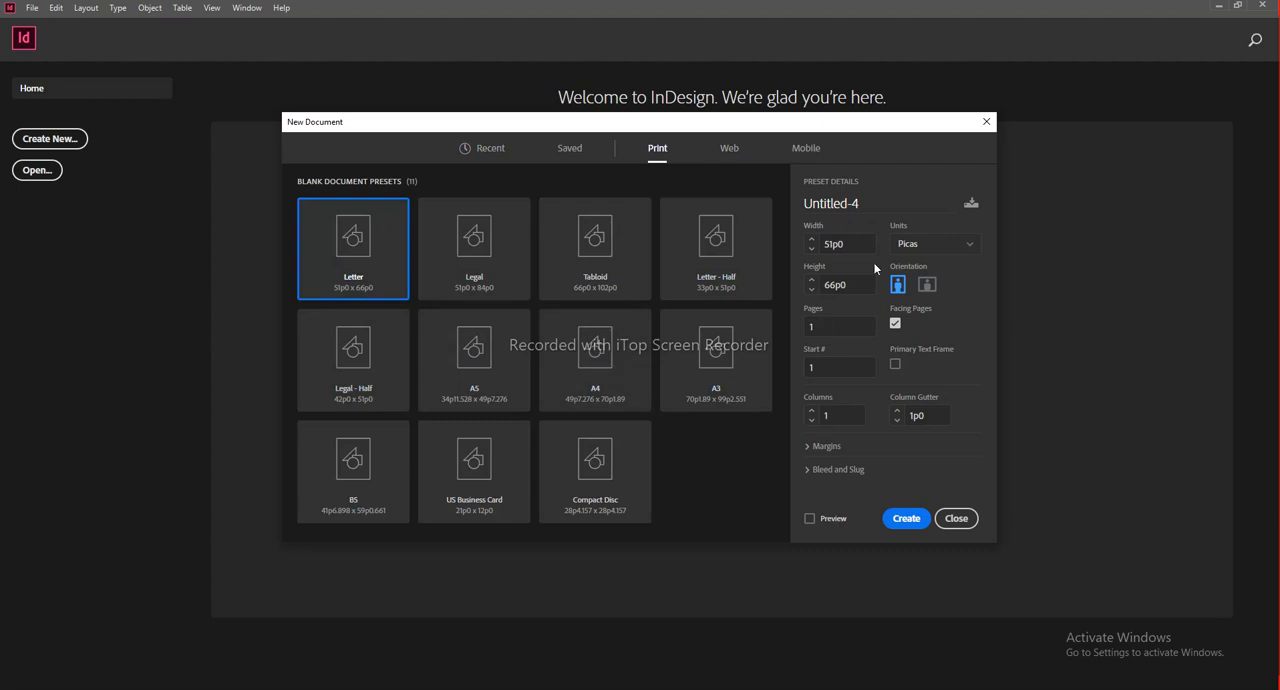
{"action": "left_click", "coordinate": [924, 259]}
{"action": "left_click", "coordinate": [926, 332]}
Step: Unlink the new document's margins and set the outside margin to 25 mm
{"action": "left_click", "coordinate": [855, 446]}
{"action": "scroll", "coordinate": [940, 452], "scroll_direction": "down", "scroll_amount": 1}
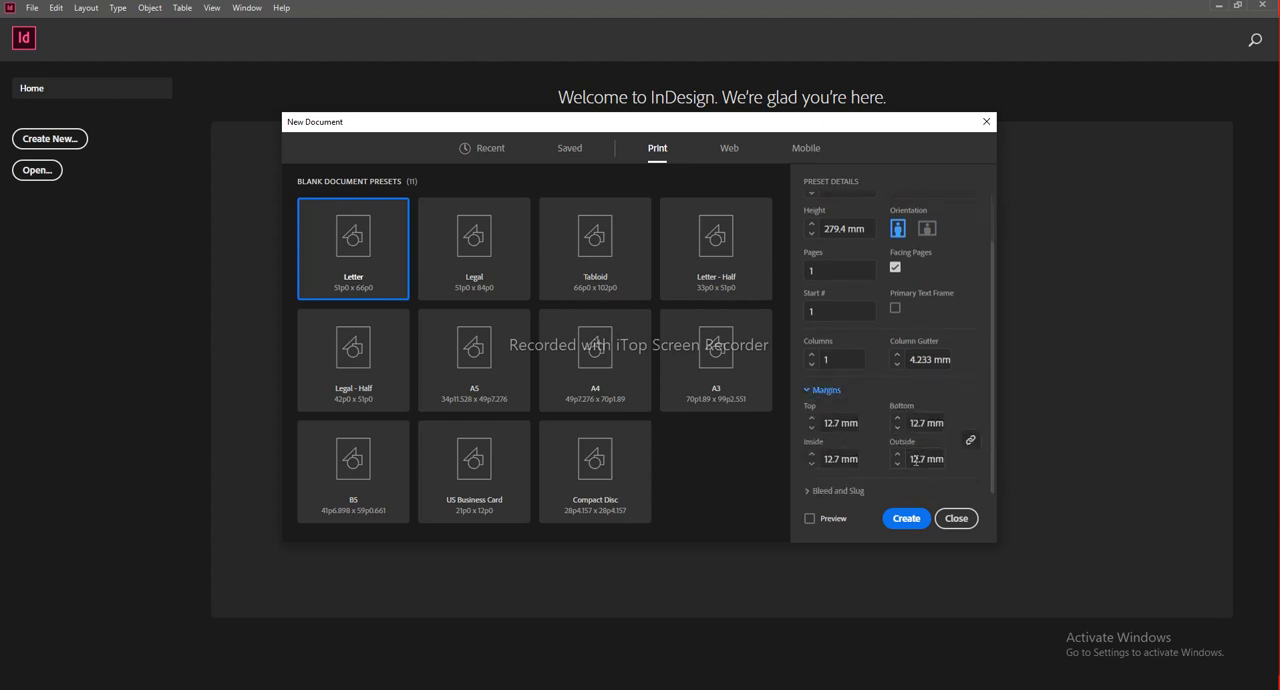
{"action": "left_click", "coordinate": [970, 441]}
{"action": "left_click", "coordinate": [912, 462]}
{"action": "type", "text": "25"}
Step: Create the document, then clear the workspace by hiding the rulers and moving the Pages panel away from the page
{"action": "left_click", "coordinate": [906, 518]}
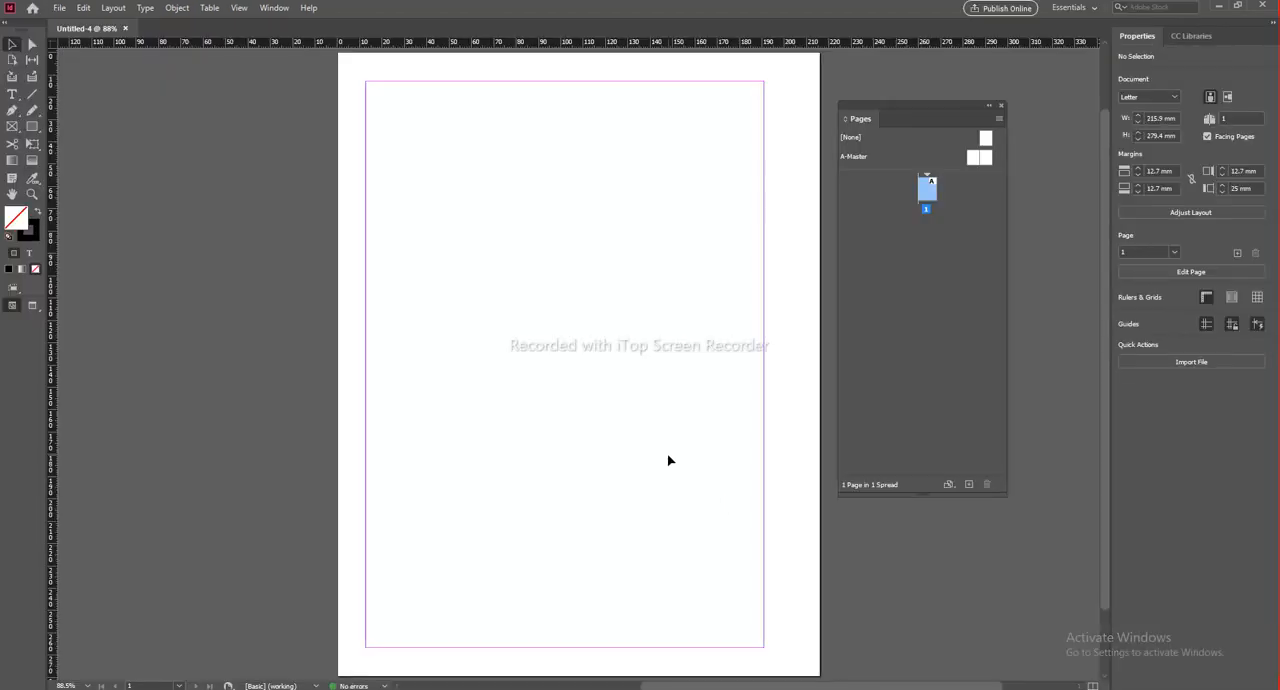
{"action": "left_click_drag", "start_coordinate": [931, 103], "coordinate": [1051, 102]}
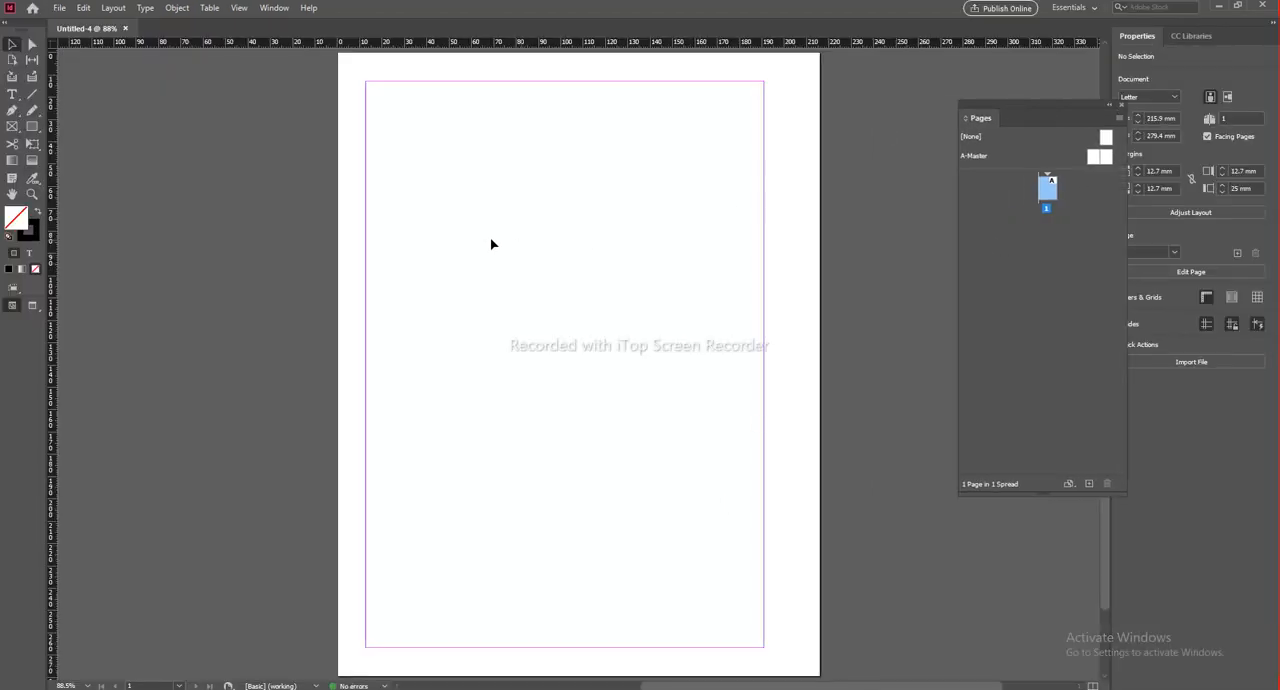
{"action": "key", "text": "ctrl+r"}
{"action": "left_click_drag", "start_coordinate": [557, 253], "coordinate": [535, 290]}
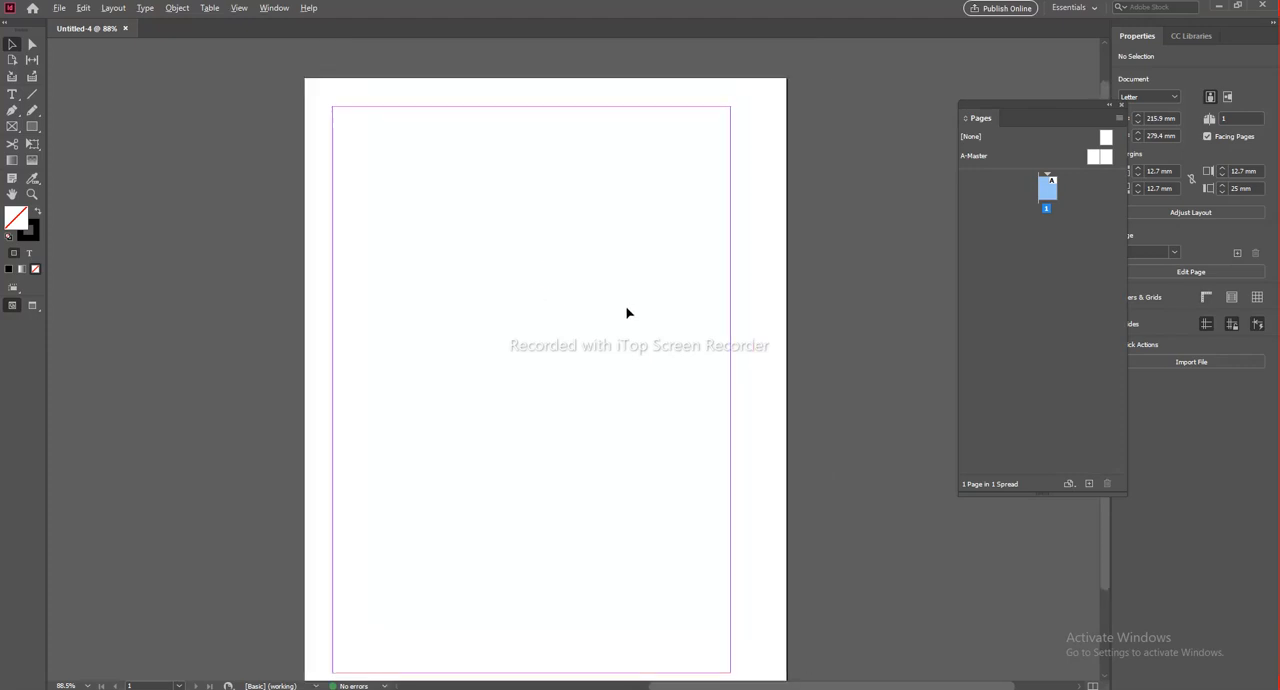
{"action": "scroll", "coordinate": [628, 311], "scroll_direction": "down", "scroll_amount": 2}
{"action": "scroll", "coordinate": [717, 328], "scroll_direction": "up", "scroll_amount": 1}
{"action": "left_click_drag", "start_coordinate": [771, 326], "coordinate": [623, 286]}
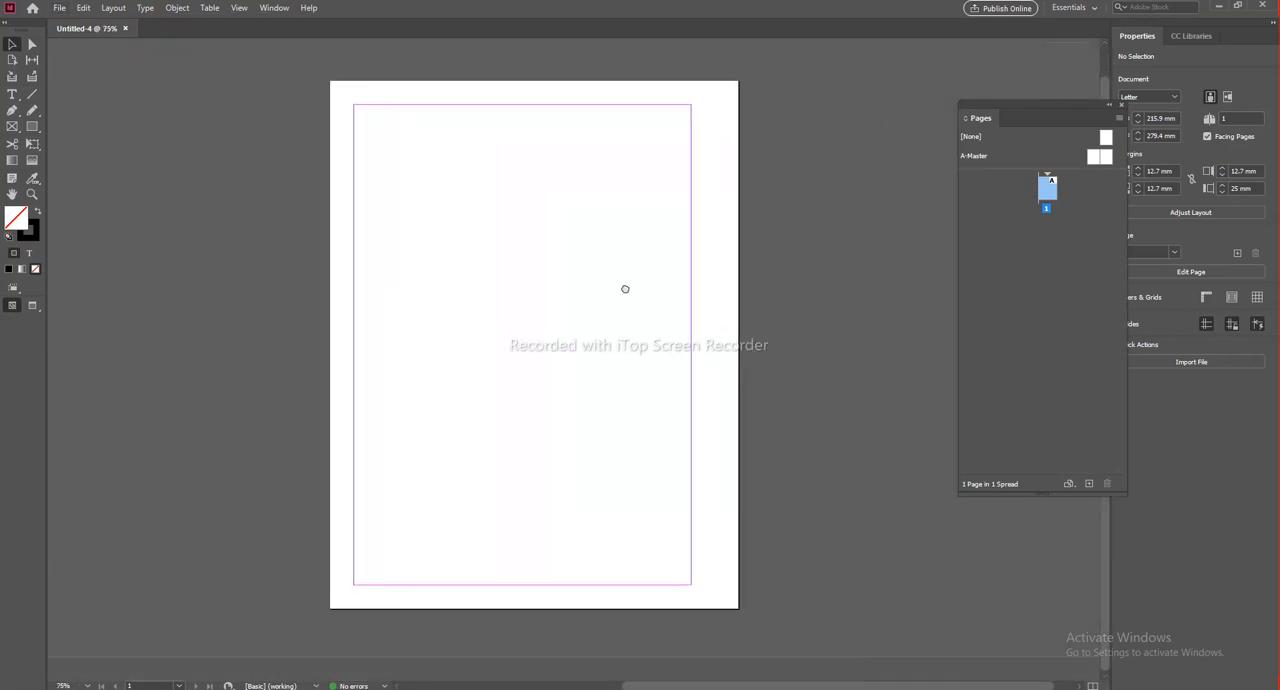
Step: Add three pages after page 1 and view the resulting spreads
{"action": "left_click", "coordinate": [1050, 192]}
{"action": "left_click", "coordinate": [1089, 484]}
{"action": "left_click", "coordinate": [1089, 484]}
{"action": "left_click", "coordinate": [1089, 484]}
{"action": "left_click_drag", "start_coordinate": [589, 494], "coordinate": [620, 271]}
{"action": "scroll", "coordinate": [597, 332], "scroll_direction": "down", "scroll_amount": 2}
{"action": "left_click_drag", "start_coordinate": [597, 333], "coordinate": [623, 316]}
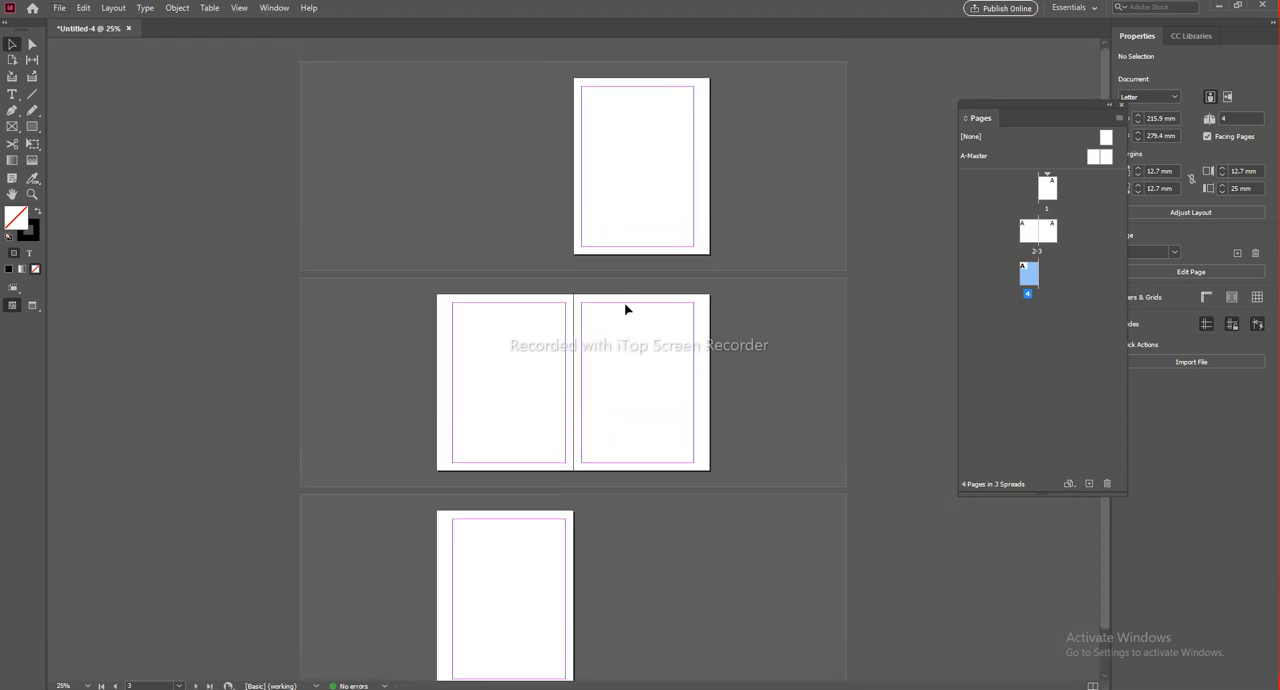
{"action": "scroll", "coordinate": [611, 192], "scroll_direction": "up", "scroll_amount": 1}
{"action": "left_click_drag", "start_coordinate": [683, 147], "coordinate": [645, 202]}
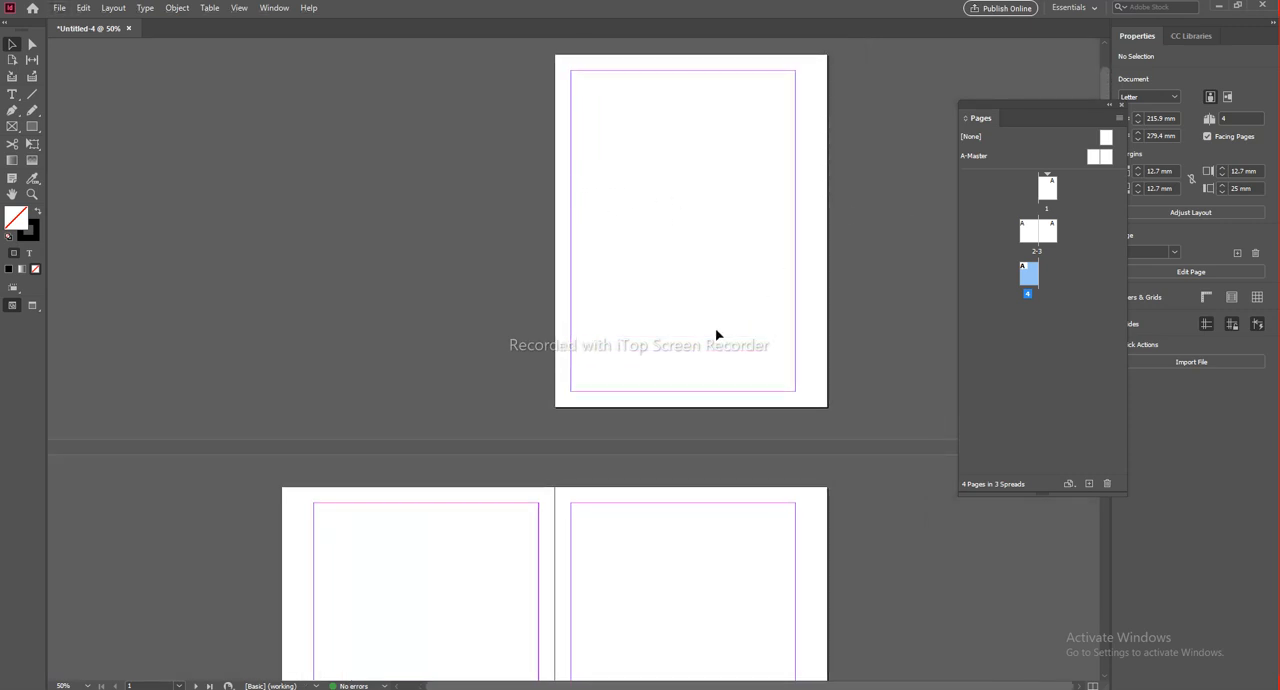
Step: Open the A-Master spread for editing
{"action": "left_click", "coordinate": [977, 156]}
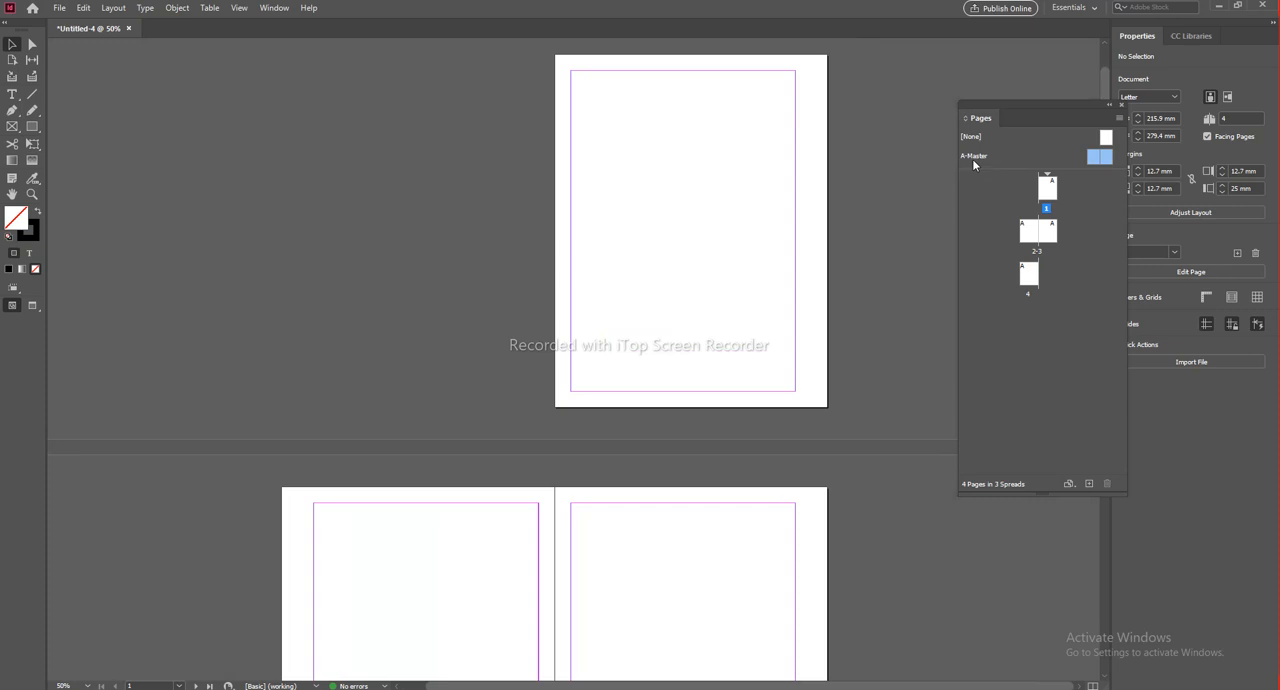
{"action": "double_click", "coordinate": [985, 155]}
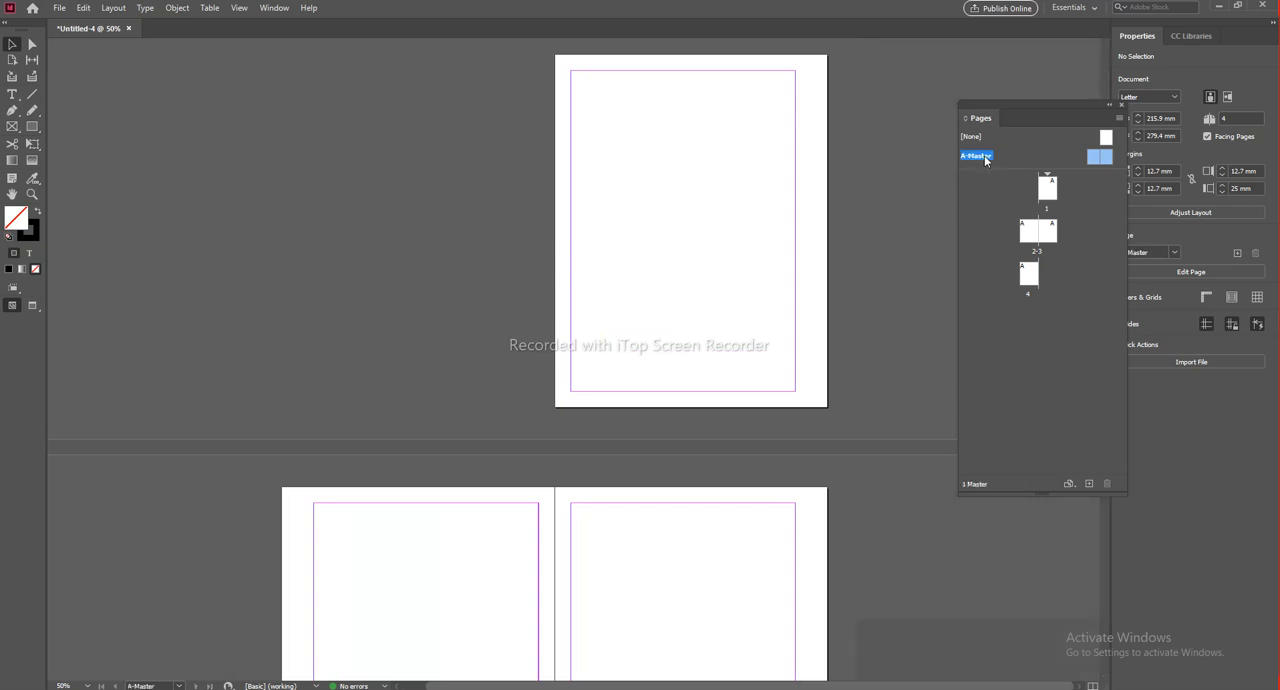
{"action": "scroll", "coordinate": [575, 266], "scroll_direction": "up", "scroll_amount": 1}
{"action": "scroll", "coordinate": [575, 266], "scroll_direction": "down", "scroll_amount": 3}
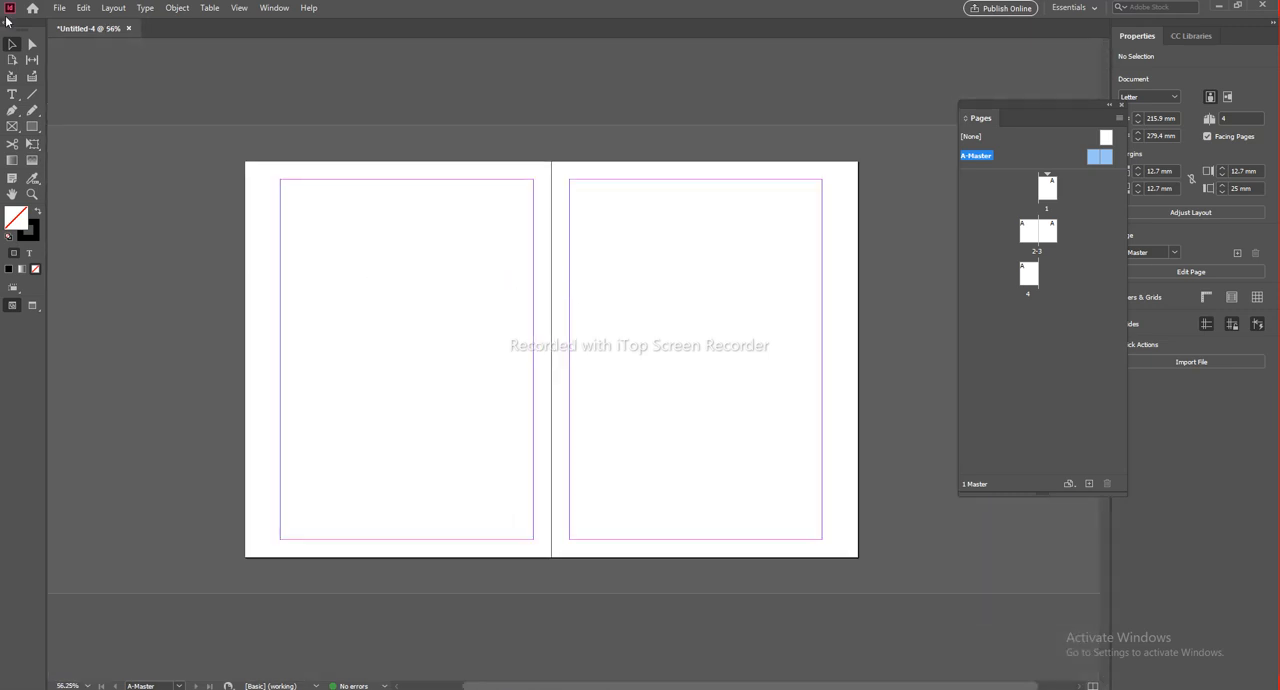
Step: Draw two rectangles in the left master page's top margin: a short one at the outer corner and one about 186 mm wide reaching the spine
{"action": "scroll", "coordinate": [303, 167], "scroll_direction": "up", "scroll_amount": 2}
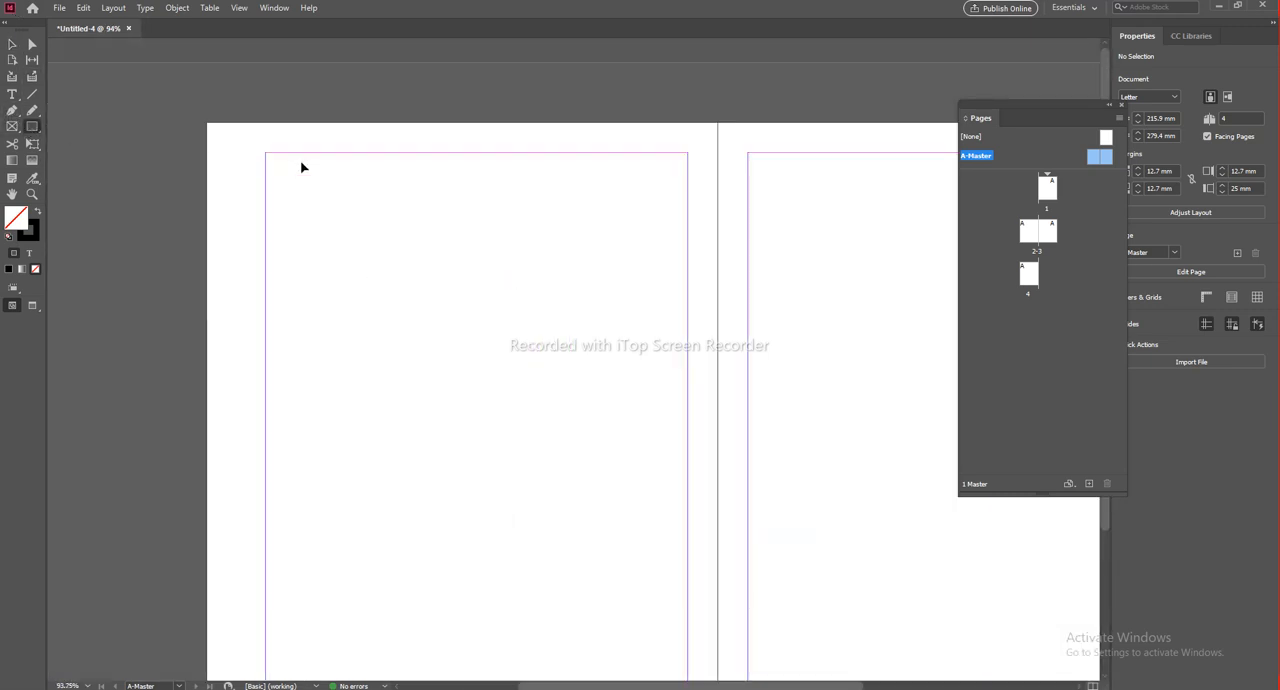
{"action": "scroll", "coordinate": [333, 195], "scroll_direction": "right", "scroll_amount": 1}
{"action": "left_click_drag", "start_coordinate": [182, 123], "coordinate": [240, 153]}
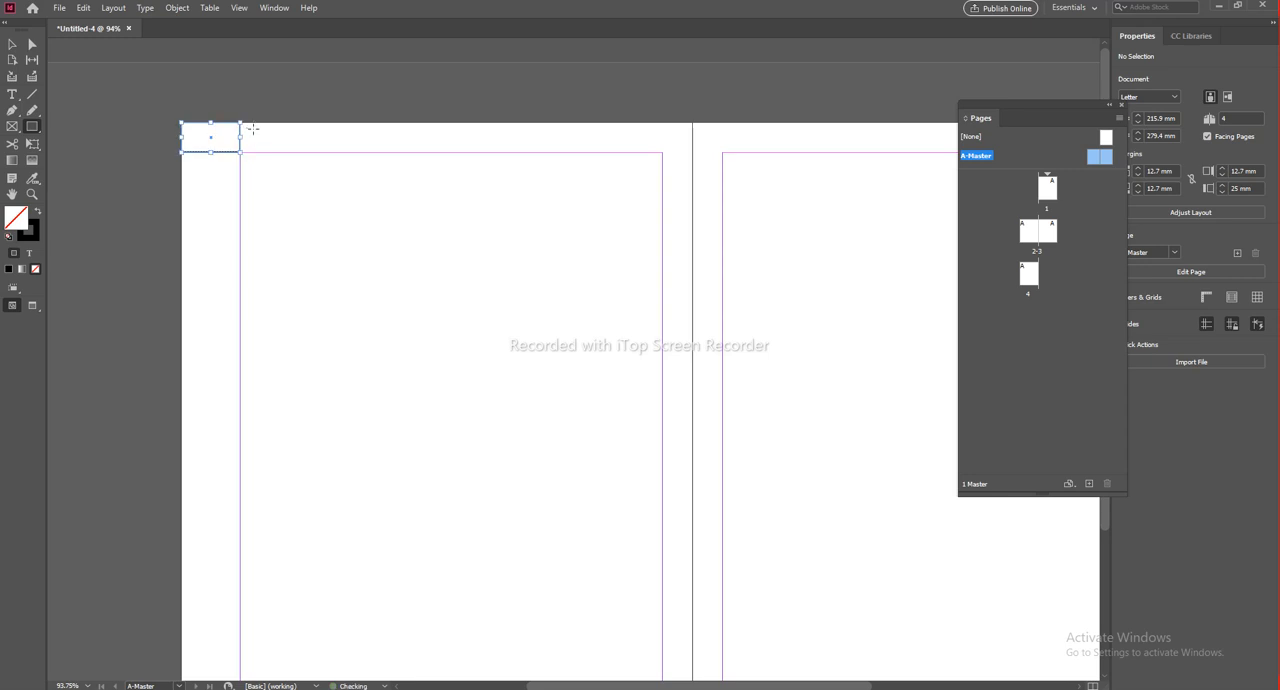
{"action": "mouse_move", "coordinate": [250, 123]}
{"action": "left_mouse_down"}
{"action": "mouse_move", "coordinate": [276, 145]}
{"action": "mouse_move", "coordinate": [697, 152]}
{"action": "left_mouse_up"}
Step: Fill both header rectangles on the left master page with green and remove their stroke
{"action": "left_click", "coordinate": [13, 46]}
{"action": "left_click_drag", "start_coordinate": [389, 202], "coordinate": [171, 104]}
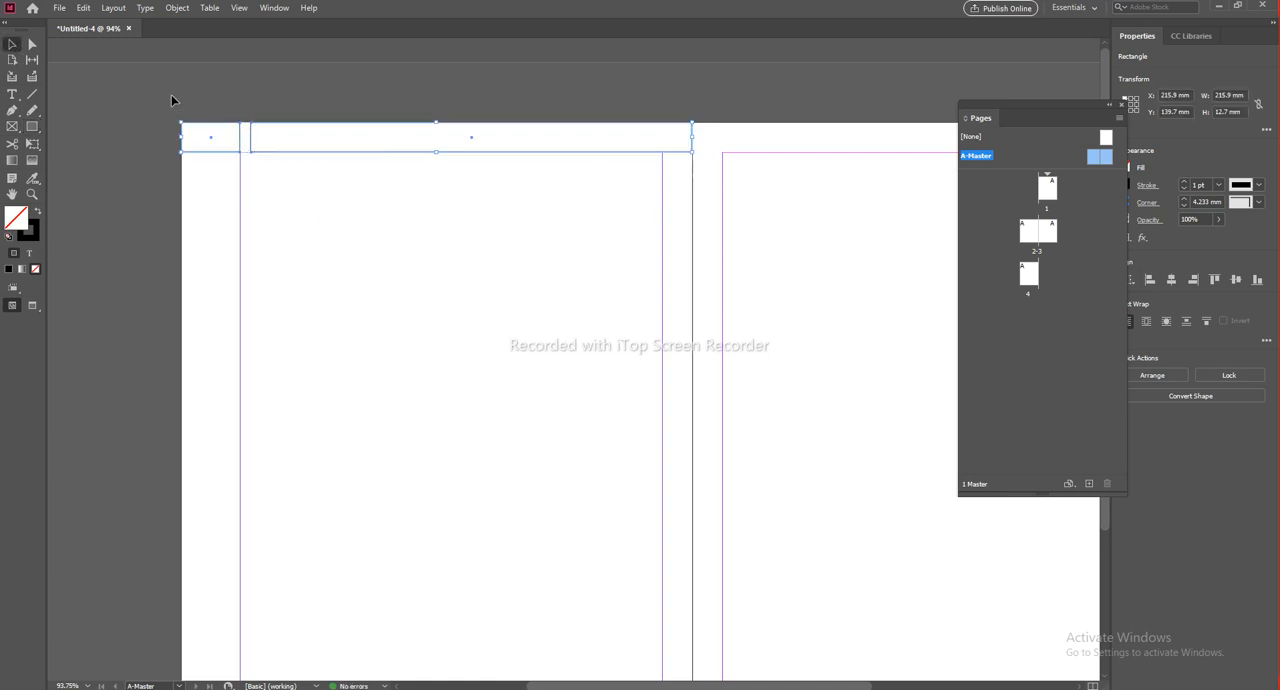
{"action": "left_click", "coordinate": [38, 212]}
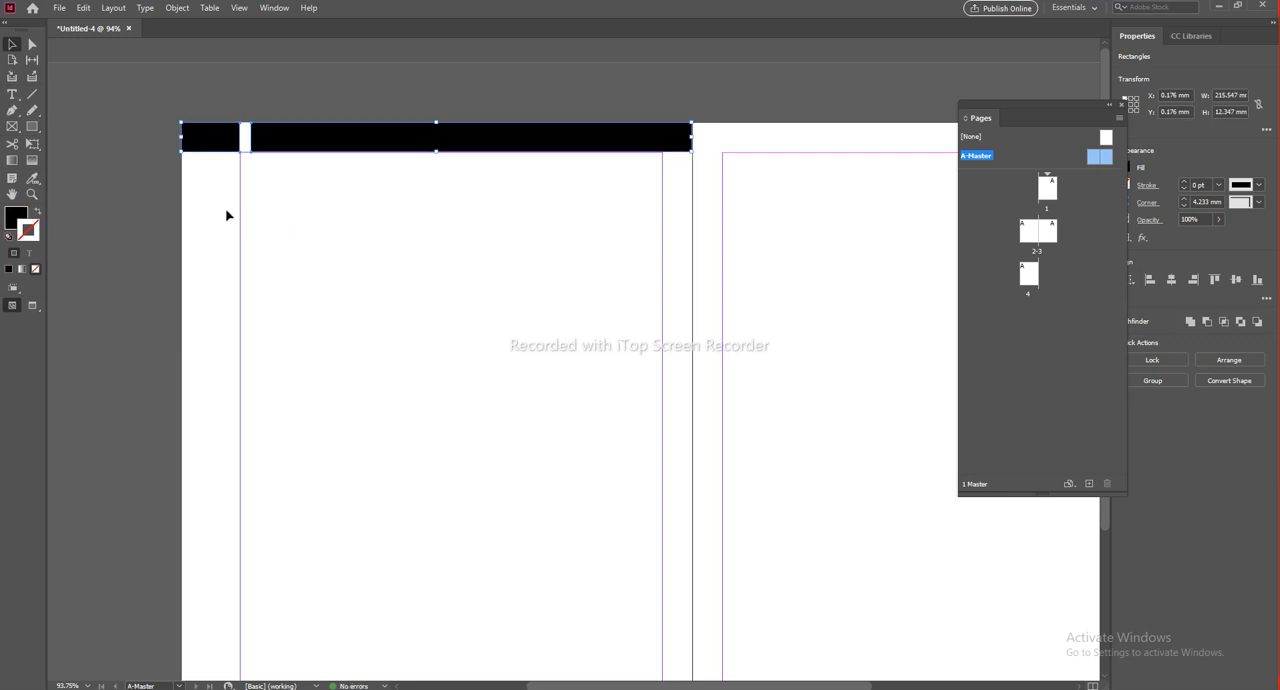
{"action": "left_click", "coordinate": [8, 270]}
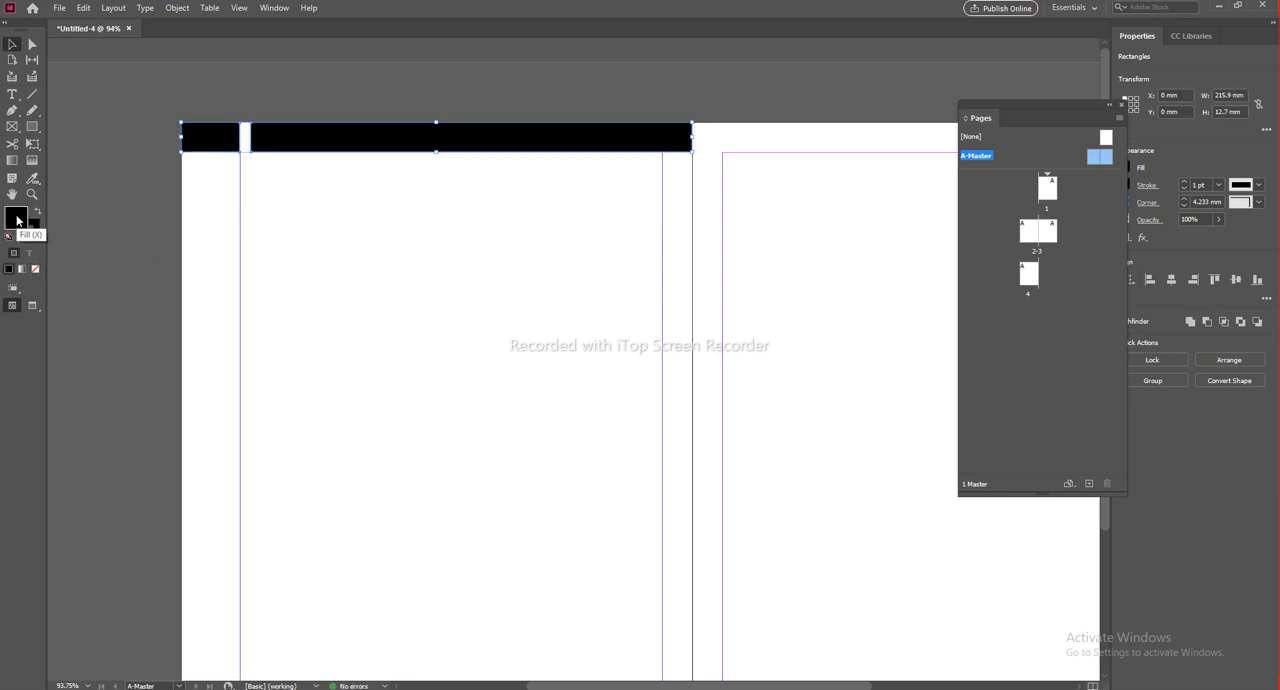
{"action": "left_click", "coordinate": [38, 234]}
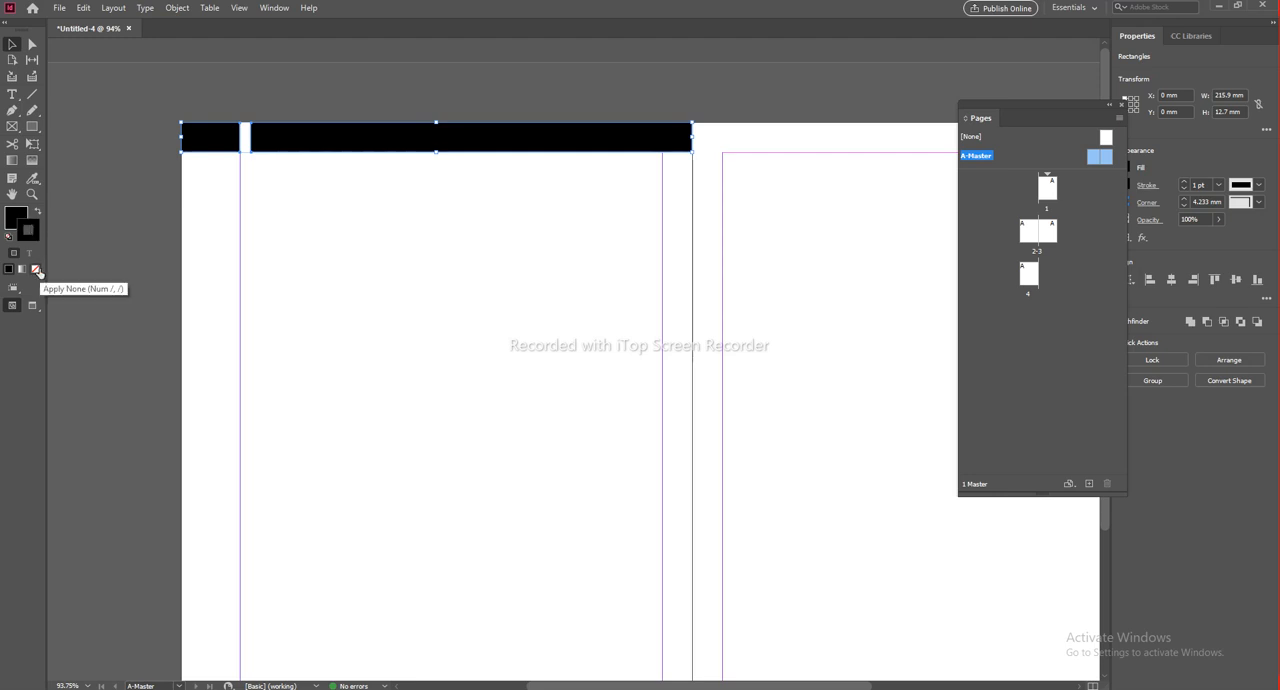
{"action": "left_click", "coordinate": [36, 270]}
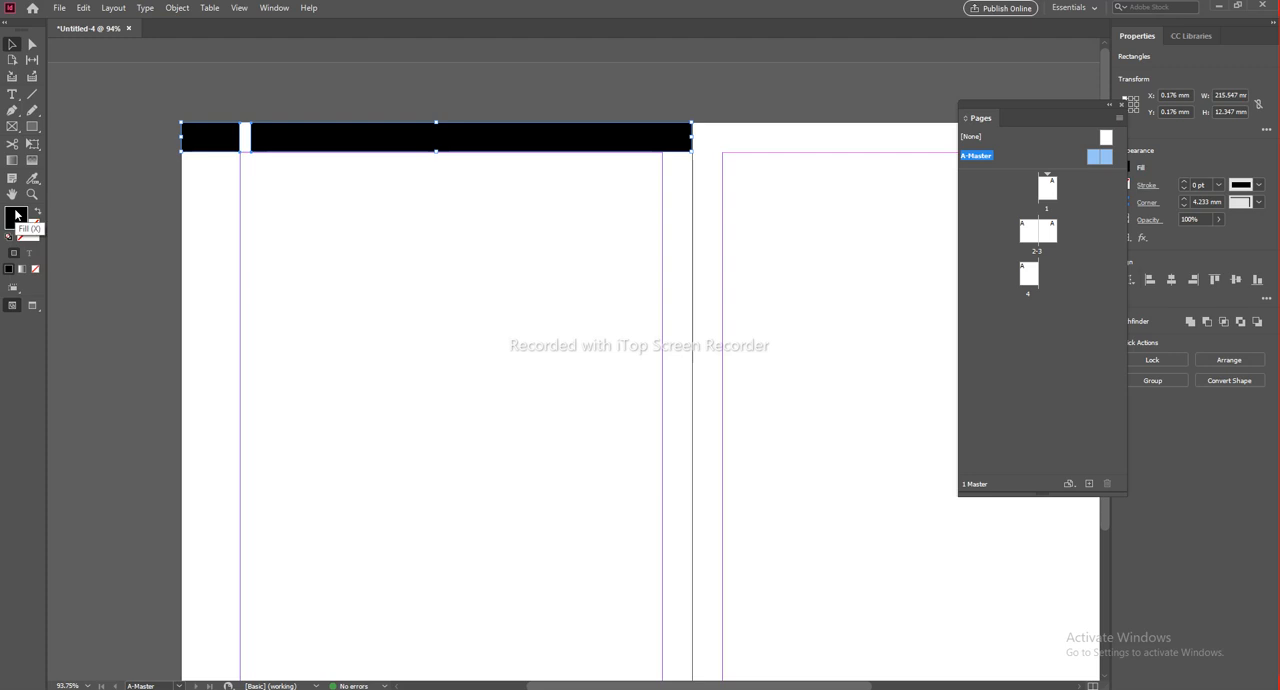
{"action": "double_click", "coordinate": [16, 216]}
{"action": "left_click", "coordinate": [557, 278]}
{"action": "left_click", "coordinate": [767, 260]}
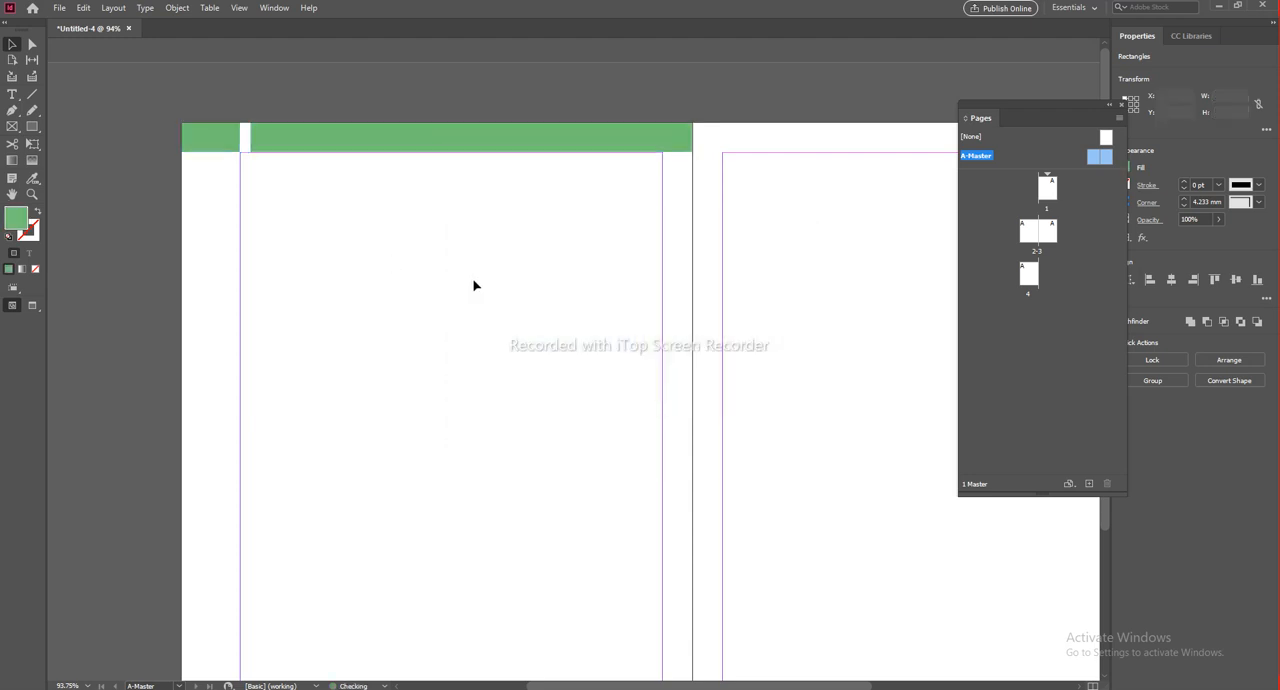
{"action": "left_click", "coordinate": [483, 246]}
{"action": "key", "text": "ctrl+alt+0"}
{"action": "left_click_drag", "start_coordinate": [678, 243], "coordinate": [463, 243]}
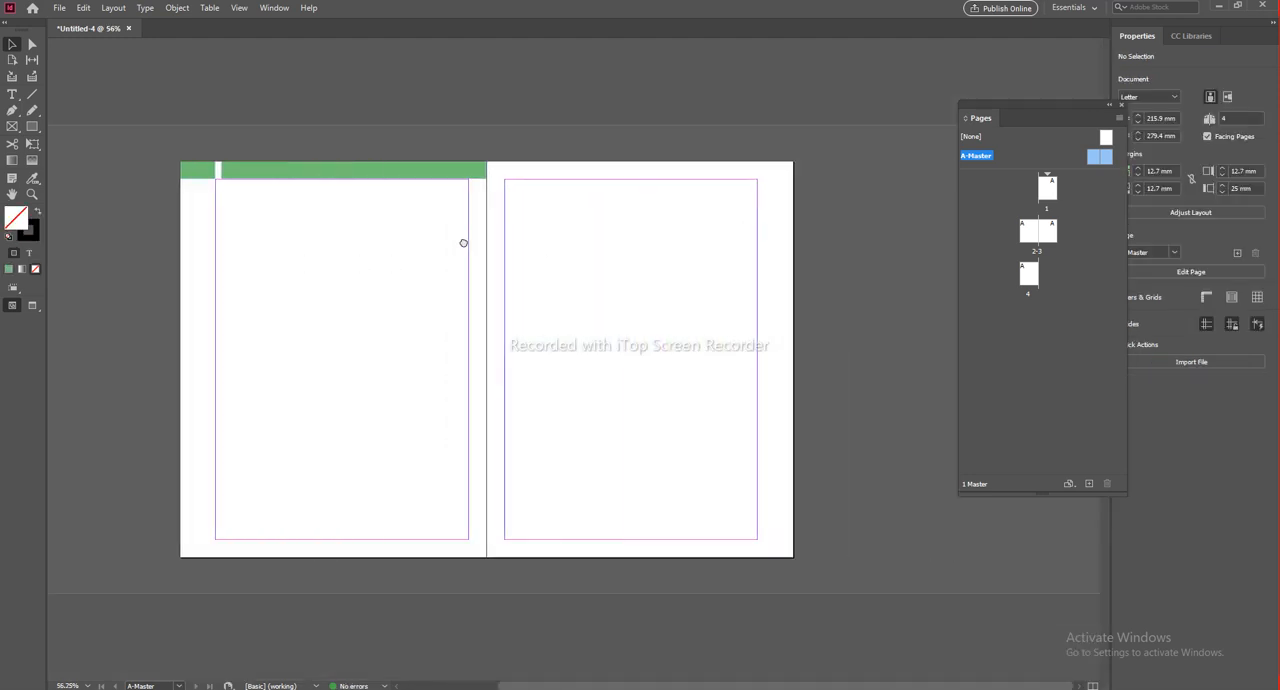
{"action": "left_click", "coordinate": [263, 171]}
{"action": "left_click_drag", "start_coordinate": [263, 171], "coordinate": [546, 175]}
{"action": "key", "text": "ctrl+z"}
Step: Shorten the long green rectangle to about 166 mm from its outer end and widen the short one, leaving a narrow gap between them
{"action": "left_click", "coordinate": [258, 175]}
{"action": "scroll", "coordinate": [232, 183], "scroll_direction": "up", "scroll_amount": 2}
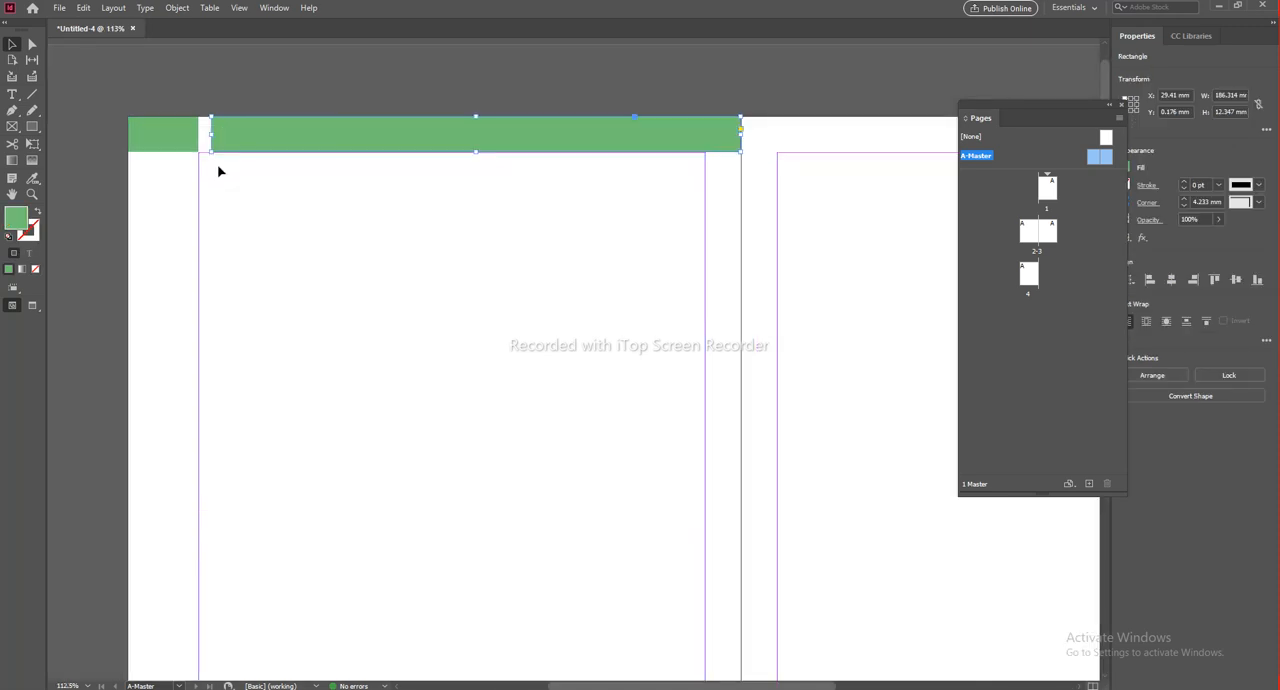
{"action": "left_click_drag", "start_coordinate": [212, 135], "coordinate": [261, 143]}
{"action": "left_click", "coordinate": [192, 133]}
Step: Duplicate both green header rectangles onto the top margin of the right master page
{"action": "left_click", "coordinate": [408, 222]}
{"action": "scroll", "coordinate": [408, 222], "scroll_direction": "down", "scroll_amount": 1}
{"action": "left_click_drag", "start_coordinate": [619, 218], "coordinate": [526, 234]}
{"action": "scroll", "coordinate": [508, 227], "scroll_direction": "down", "scroll_amount": 2}
{"action": "left_click_drag", "start_coordinate": [365, 172], "coordinate": [528, 223]}
{"action": "left_click", "coordinate": [678, 193]}
Step: Recolour the two header rectangles on the right master page dark red, #712d33
{"action": "scroll", "coordinate": [678, 193], "scroll_direction": "up", "scroll_amount": 2}
{"action": "left_click", "coordinate": [460, 145]}
{"action": "left_click", "coordinate": [371, 150]}
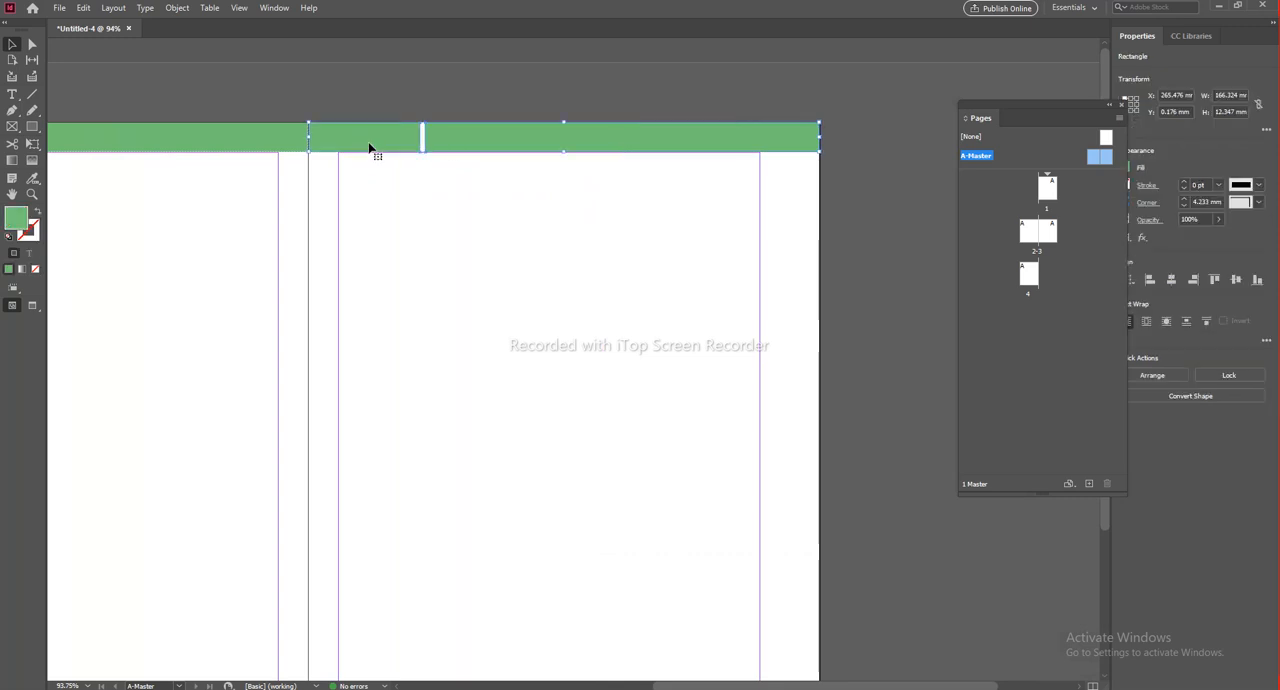
{"action": "double_click", "coordinate": [12, 220]}
{"action": "mouse_move", "coordinate": [501, 405]}
{"action": "left_mouse_down"}
{"action": "mouse_move", "coordinate": [489, 420]}
{"action": "mouse_move", "coordinate": [503, 415]}
{"action": "left_mouse_up"}
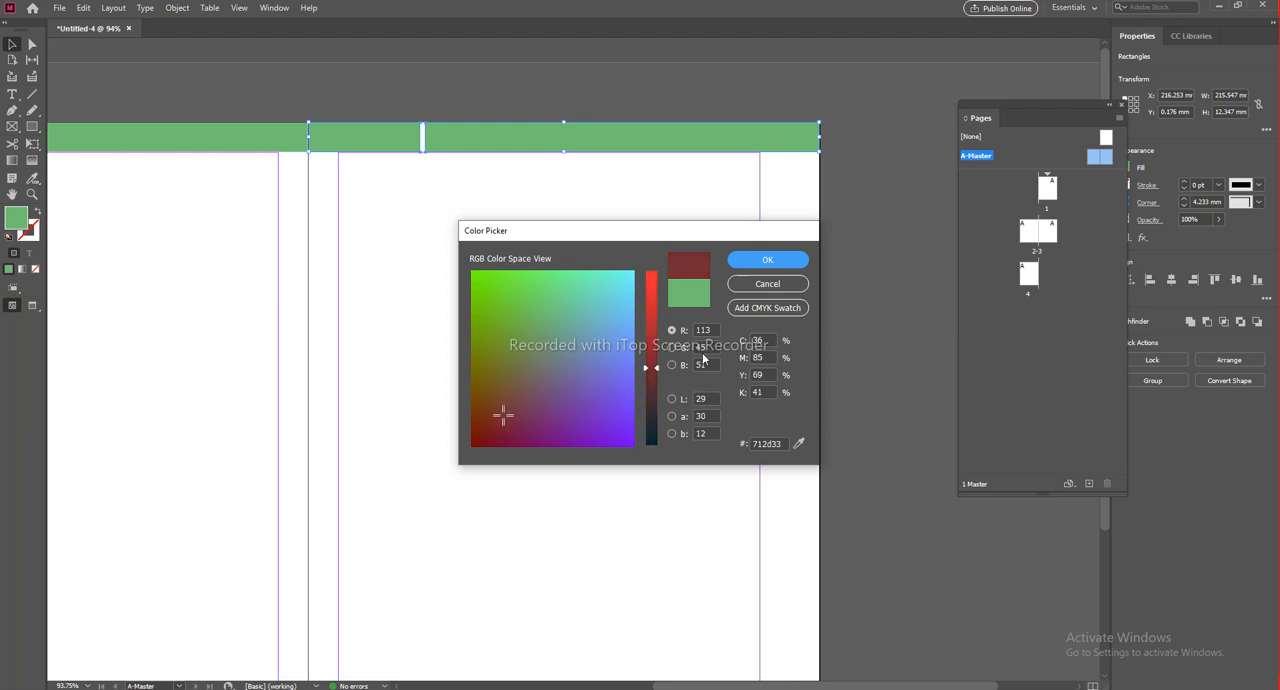
{"action": "left_click", "coordinate": [768, 261]}
{"action": "left_click", "coordinate": [443, 215]}
Step: Swap the dark red rectangles so the long one starts at the spine and the short one meets the outer edge
{"action": "scroll", "coordinate": [537, 135], "scroll_direction": "right", "scroll_amount": 1}
{"action": "left_click_drag", "start_coordinate": [351, 137], "coordinate": [940, 160]}
{"action": "left_click_drag", "start_coordinate": [485, 139], "coordinate": [368, 139]}
{"action": "left_click_drag", "start_coordinate": [910, 143], "coordinate": [727, 142]}
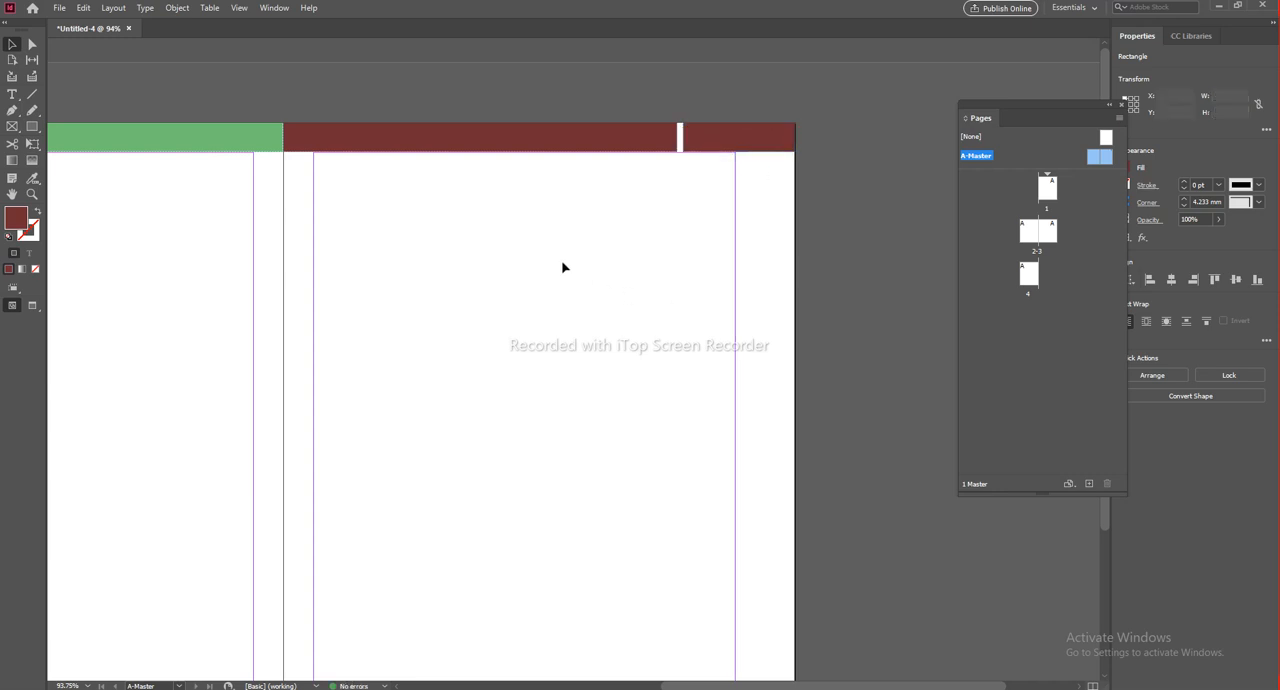
{"action": "left_click", "coordinate": [565, 267]}
Step: Preview the master spread without guides, then examine the header bars on the document pages
{"action": "key", "text": "ctrl+alt+0"}
{"action": "key", "text": "w"}
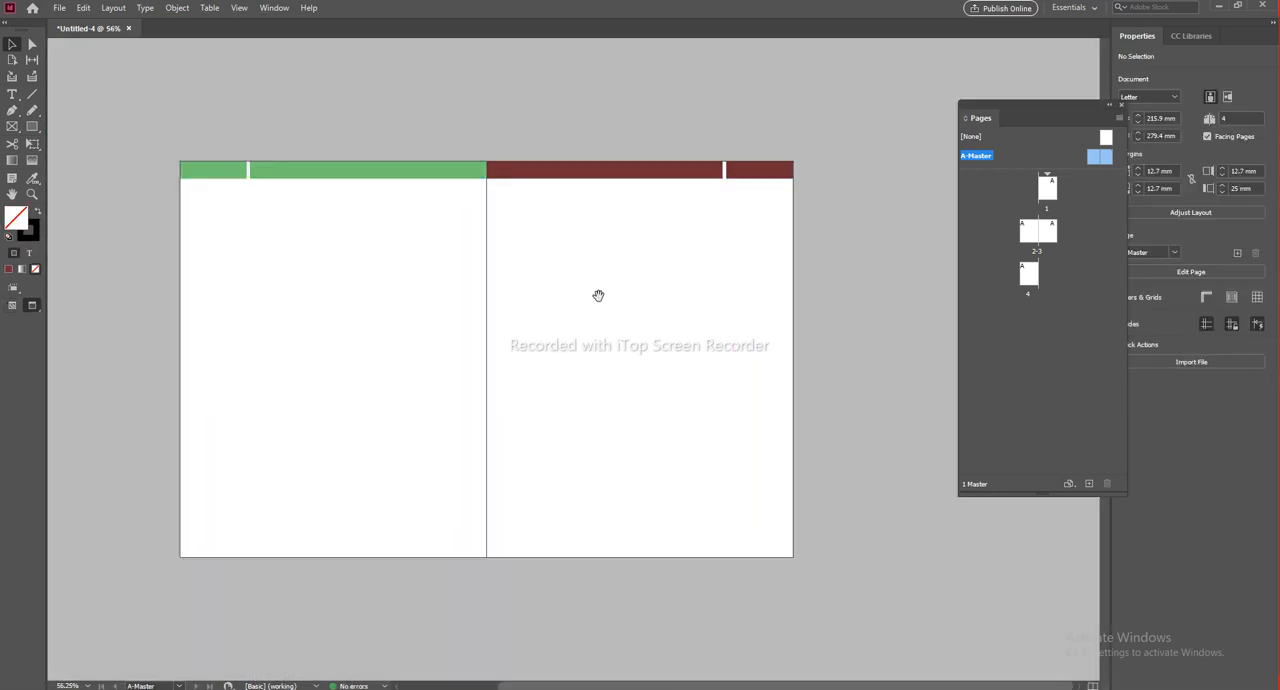
{"action": "left_click_drag", "start_coordinate": [598, 295], "coordinate": [654, 297]}
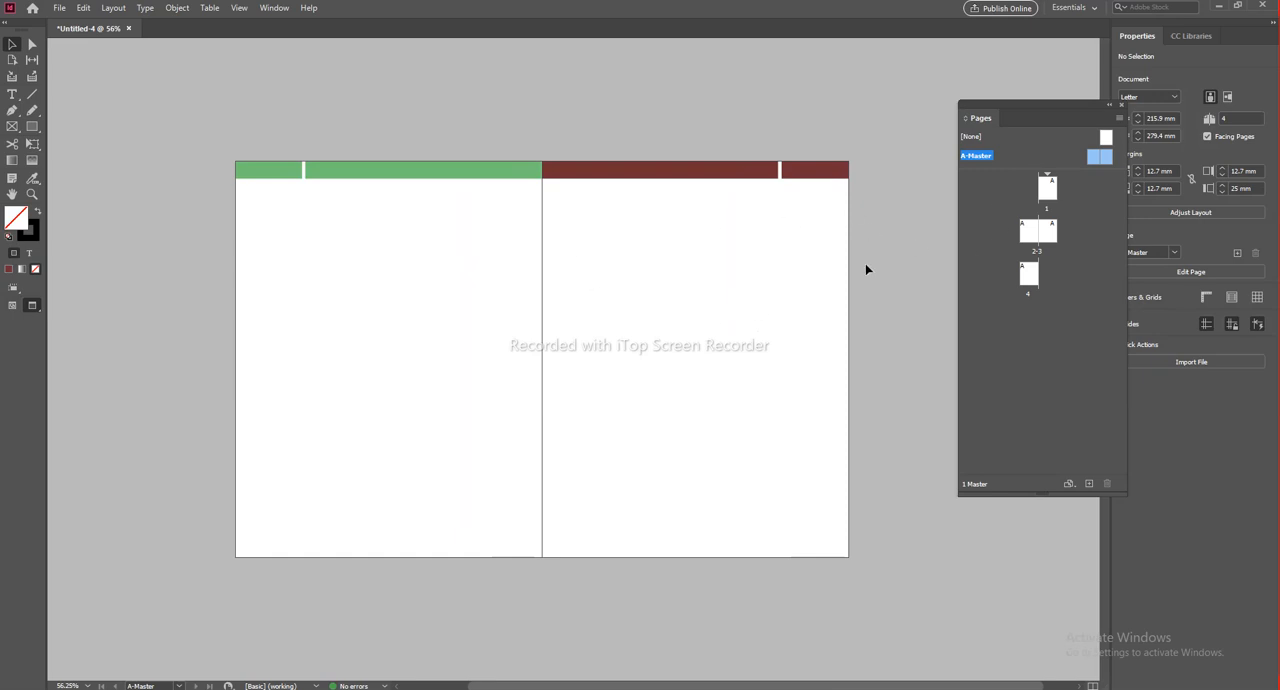
{"action": "key", "text": "w"}
{"action": "double_click", "coordinate": [1046, 188]}
{"action": "scroll", "coordinate": [591, 422], "scroll_direction": "down", "scroll_amount": 10}
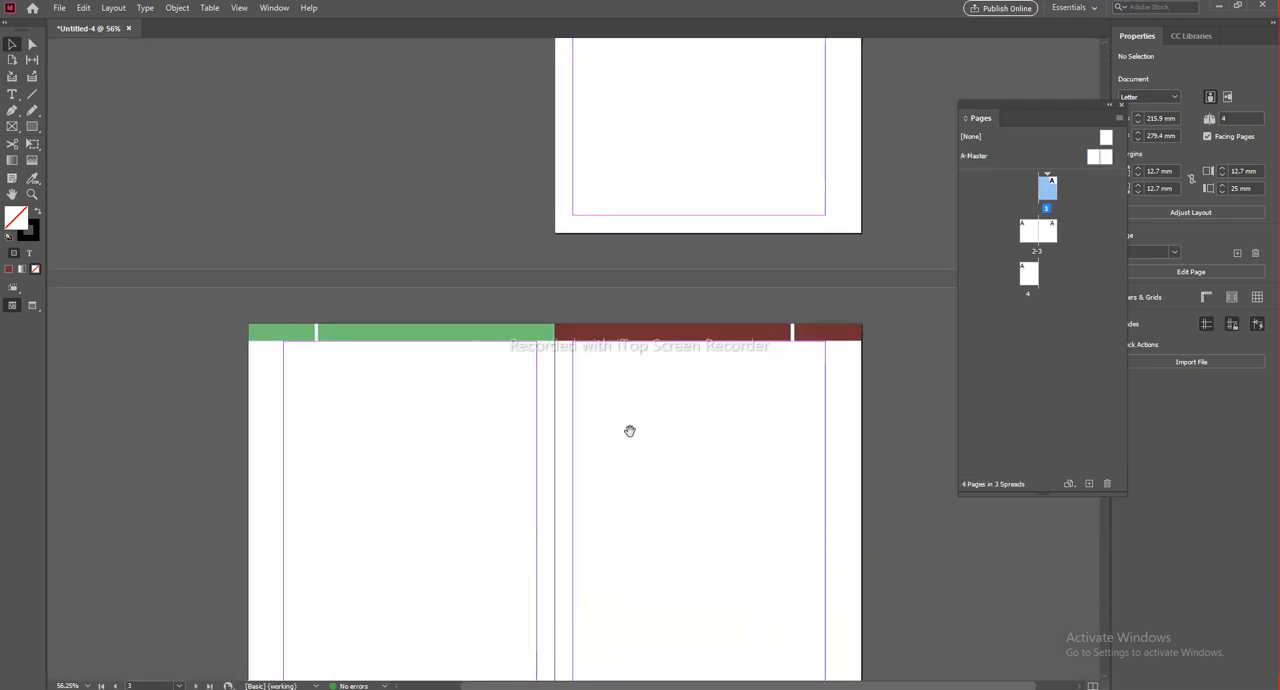
{"action": "scroll", "coordinate": [629, 293], "scroll_direction": "down", "scroll_amount": 1}
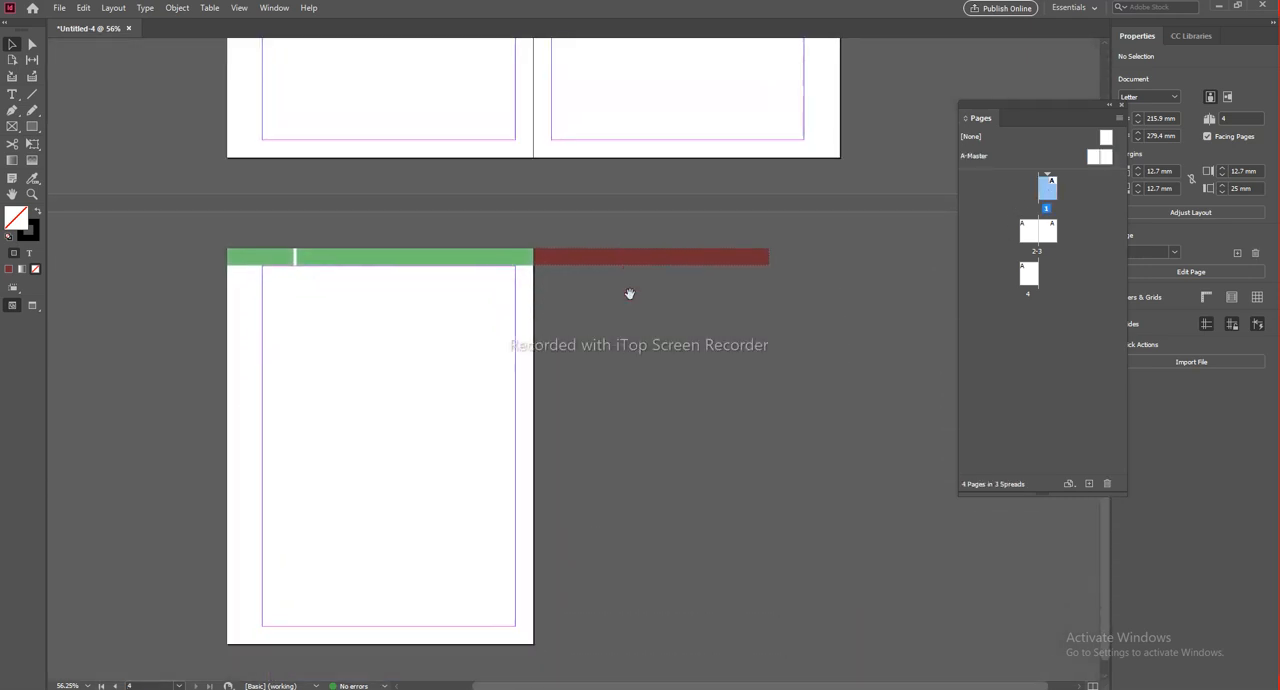
Step: Add a fifth page to complete the last spread and check the header bars across all pages
{"action": "left_click", "coordinate": [1089, 483]}
{"action": "left_click_drag", "start_coordinate": [828, 516], "coordinate": [656, 134]}
{"action": "left_click_drag", "start_coordinate": [700, 290], "coordinate": [704, 640]}
{"action": "left_click_drag", "start_coordinate": [677, 52], "coordinate": [697, 236]}
{"action": "left_click_drag", "start_coordinate": [642, 362], "coordinate": [712, 410]}
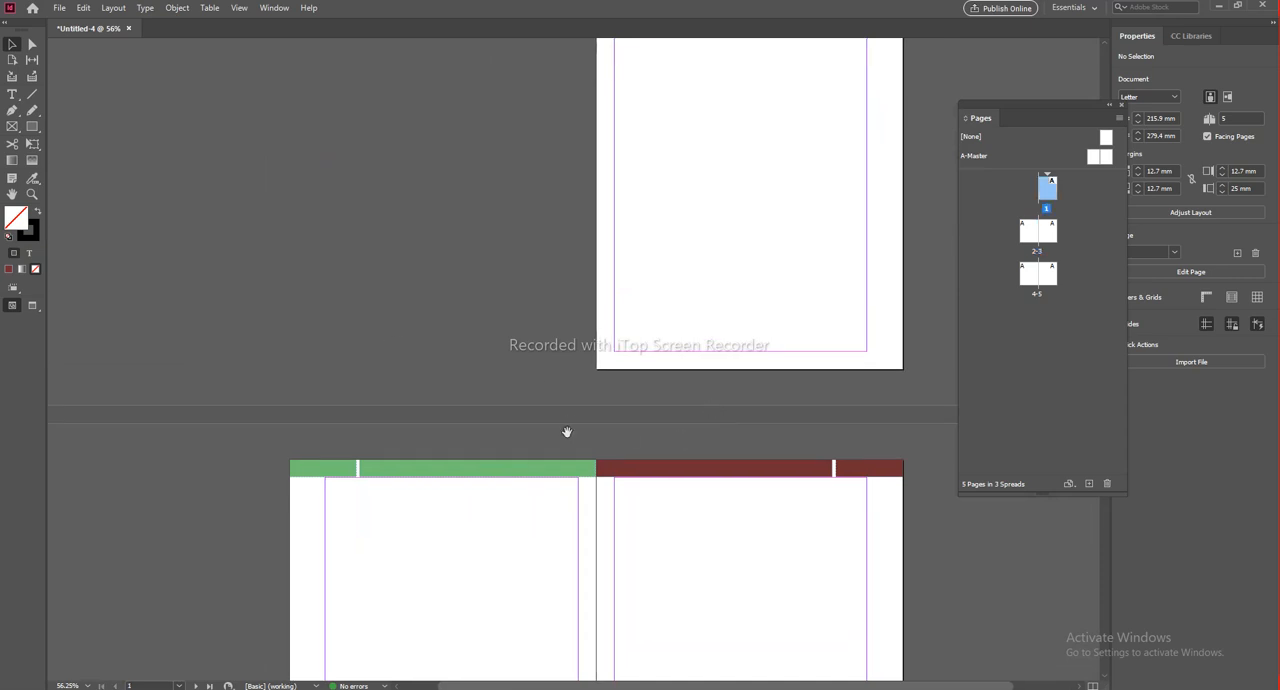
{"action": "left_click_drag", "start_coordinate": [566, 429], "coordinate": [518, 161]}
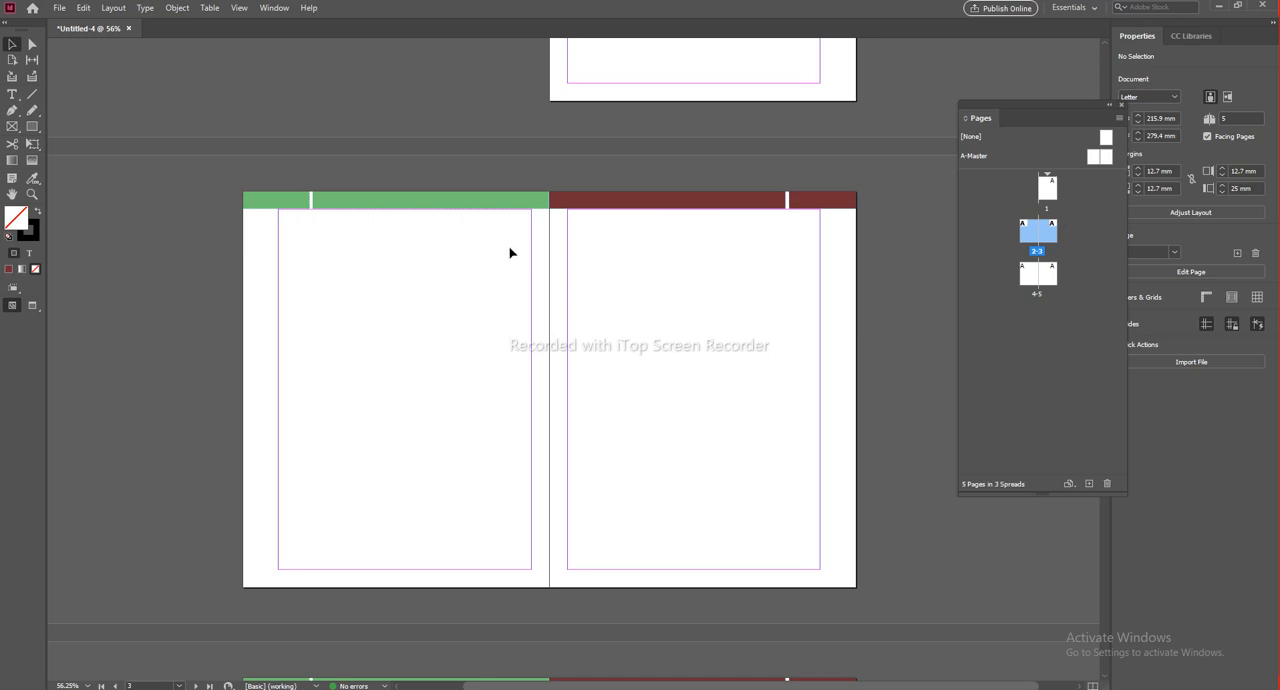
{"action": "left_click_drag", "start_coordinate": [630, 59], "coordinate": [559, 278]}
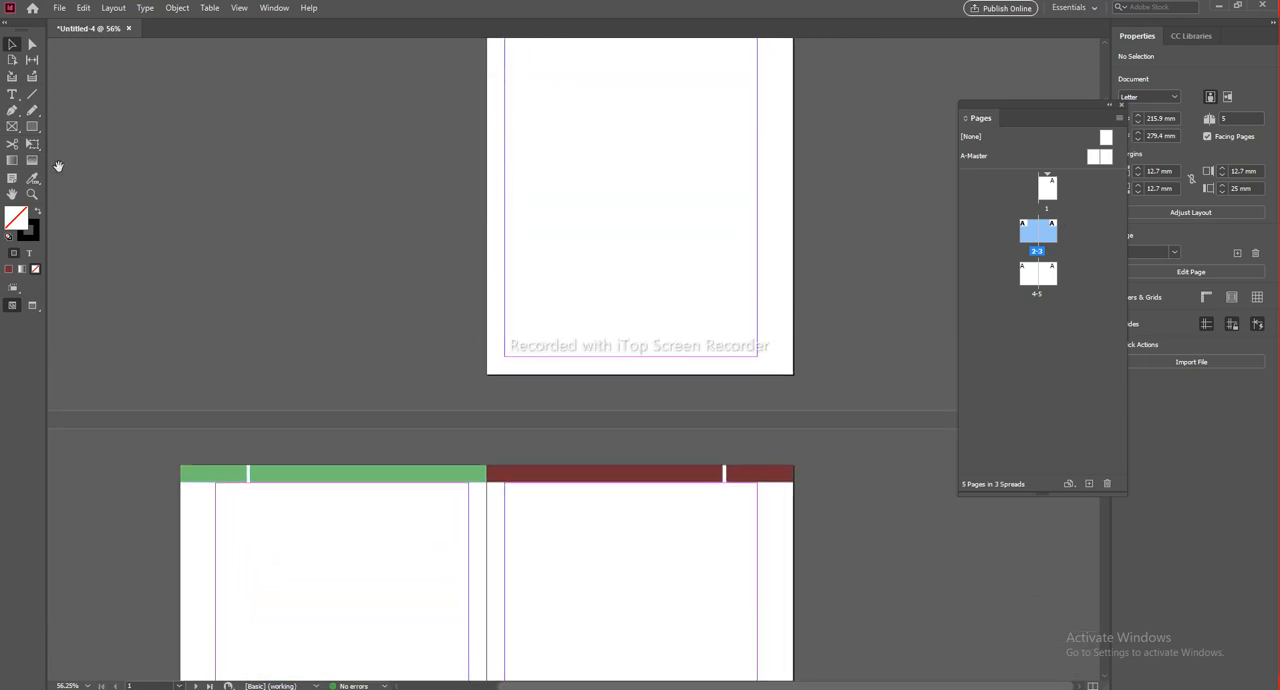
Step: Return to the A-Master spread with the Type tool active
{"action": "left_click", "coordinate": [12, 96]}
{"action": "scroll", "coordinate": [548, 370], "scroll_direction": "up", "scroll_amount": 3}
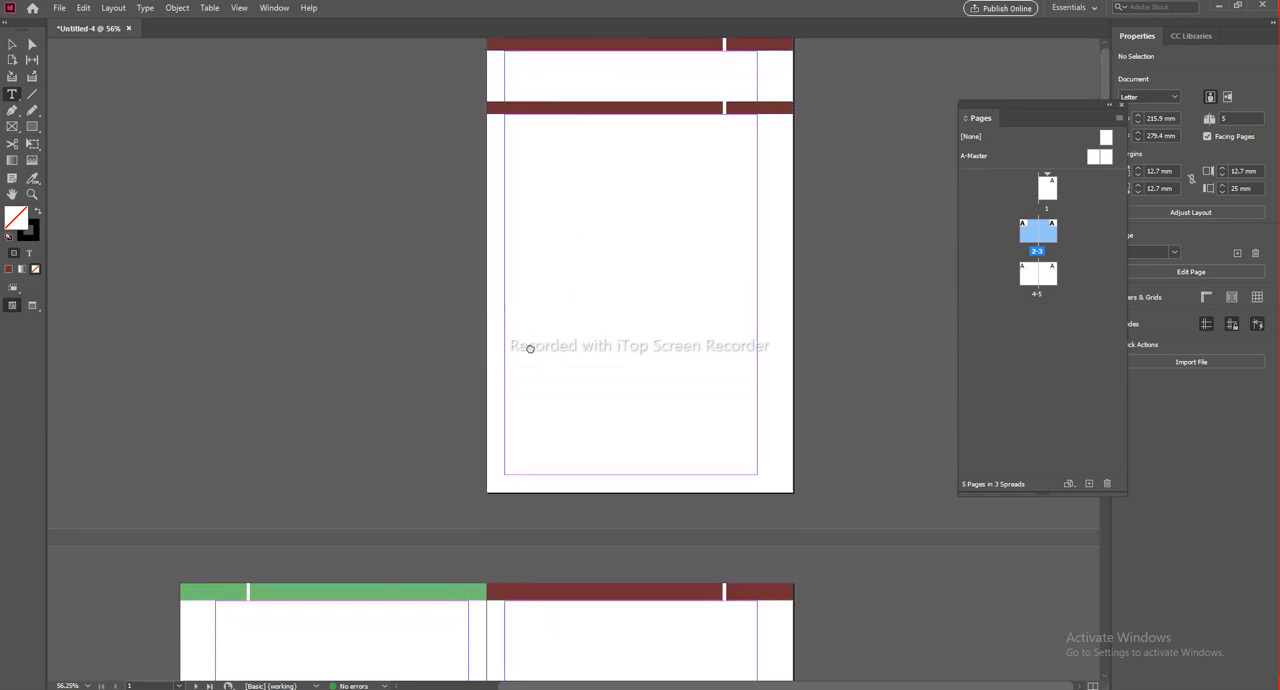
{"action": "double_click", "coordinate": [975, 156]}
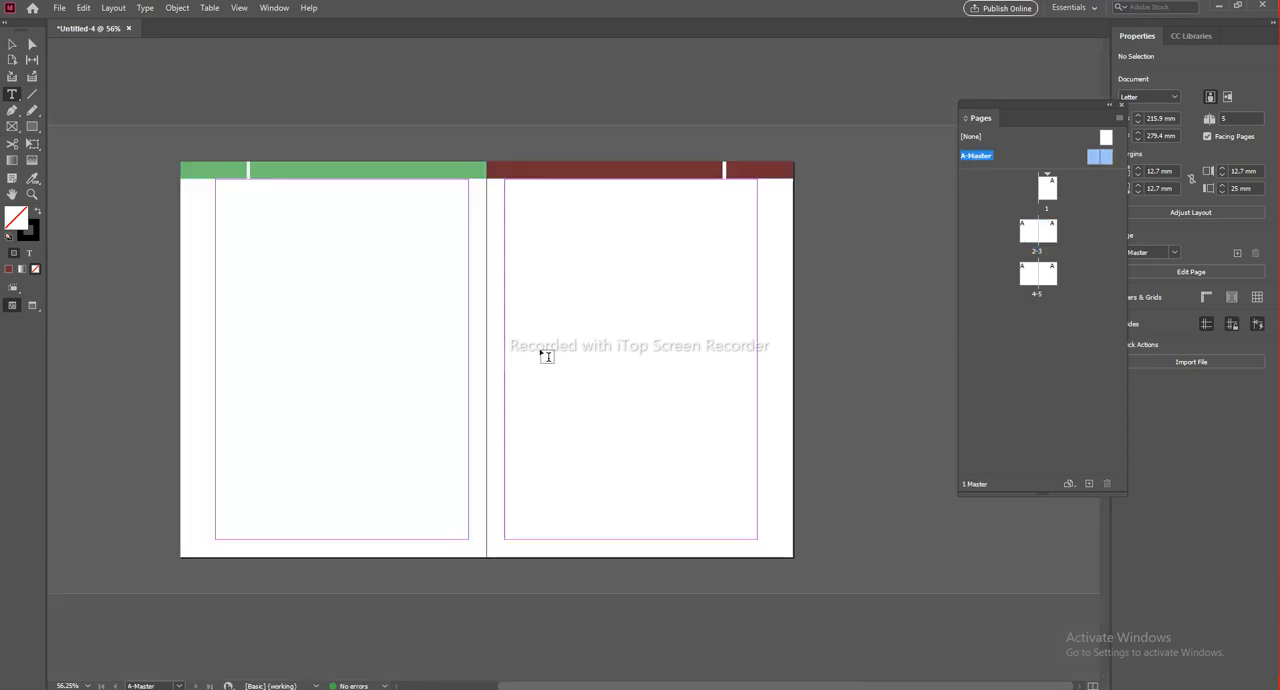
Step: Draw a text frame about 28 by 10 mm in the bottom outer corner of the left master page and select it
{"action": "scroll", "coordinate": [251, 574], "scroll_direction": "up", "scroll_amount": 2}
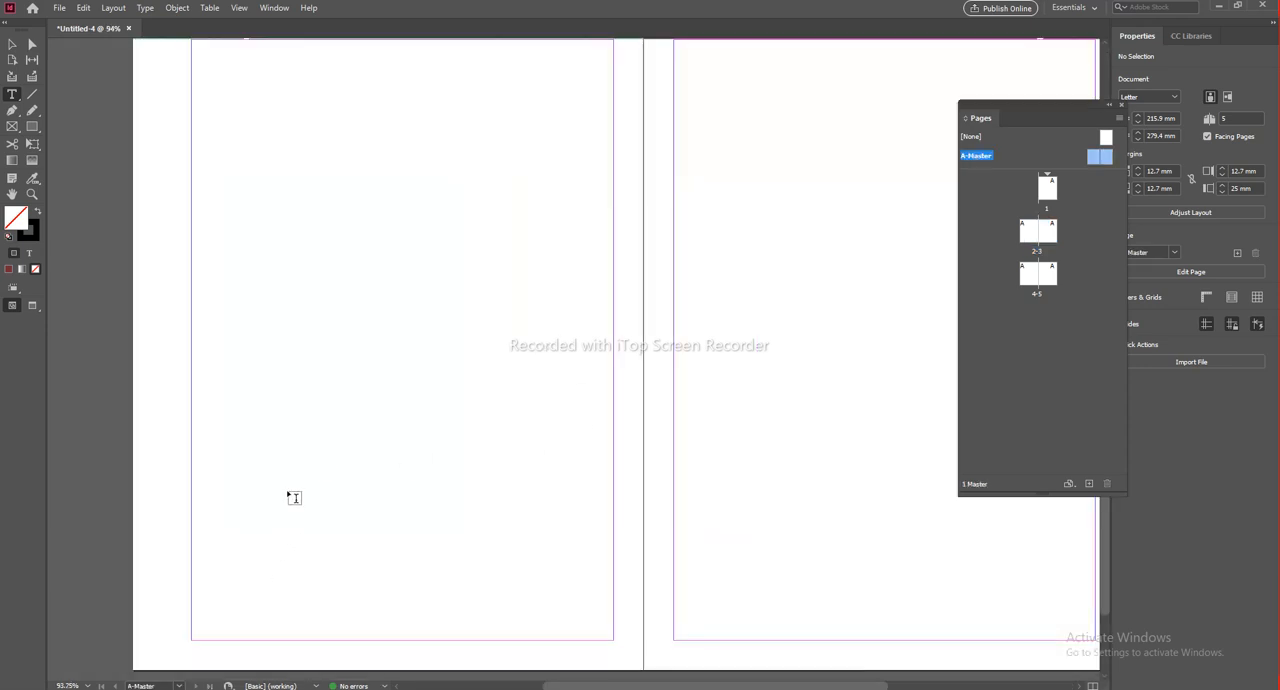
{"action": "left_click_drag", "start_coordinate": [277, 374], "coordinate": [350, 299]}
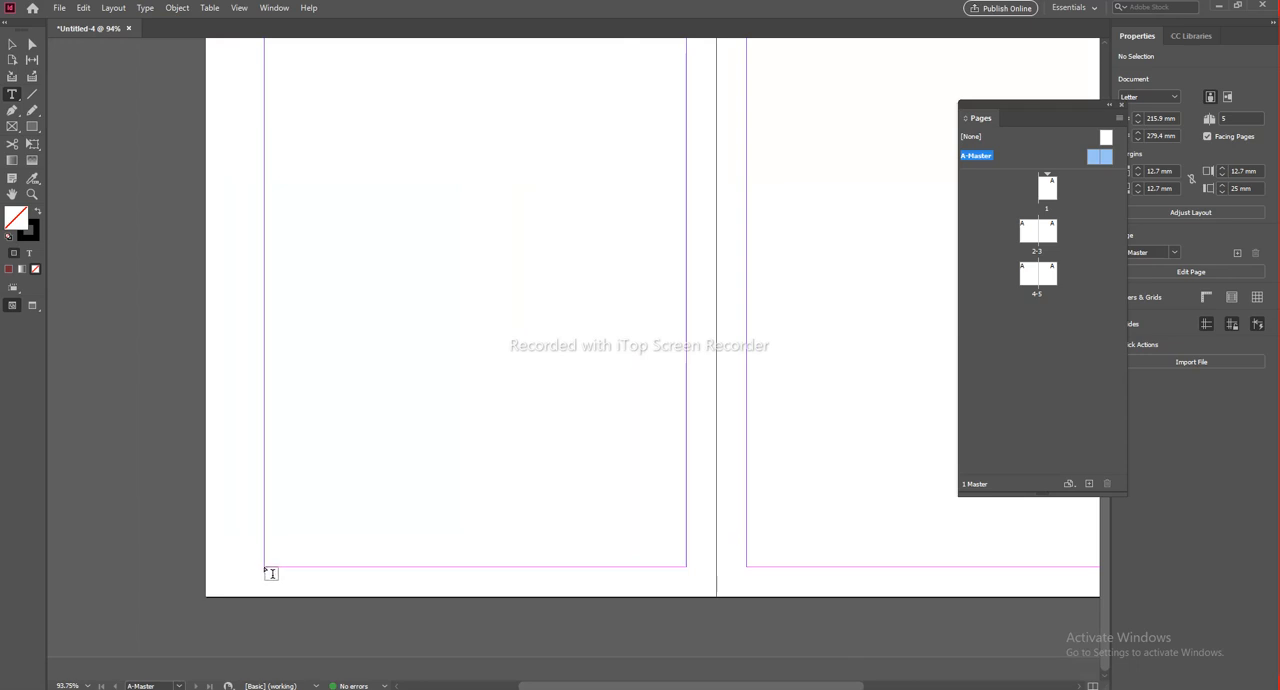
{"action": "left_click_drag", "start_coordinate": [265, 568], "coordinate": [294, 590]}
{"action": "key", "text": "ctrl+z"}
{"action": "left_click_drag", "start_coordinate": [217, 571], "coordinate": [283, 590]}
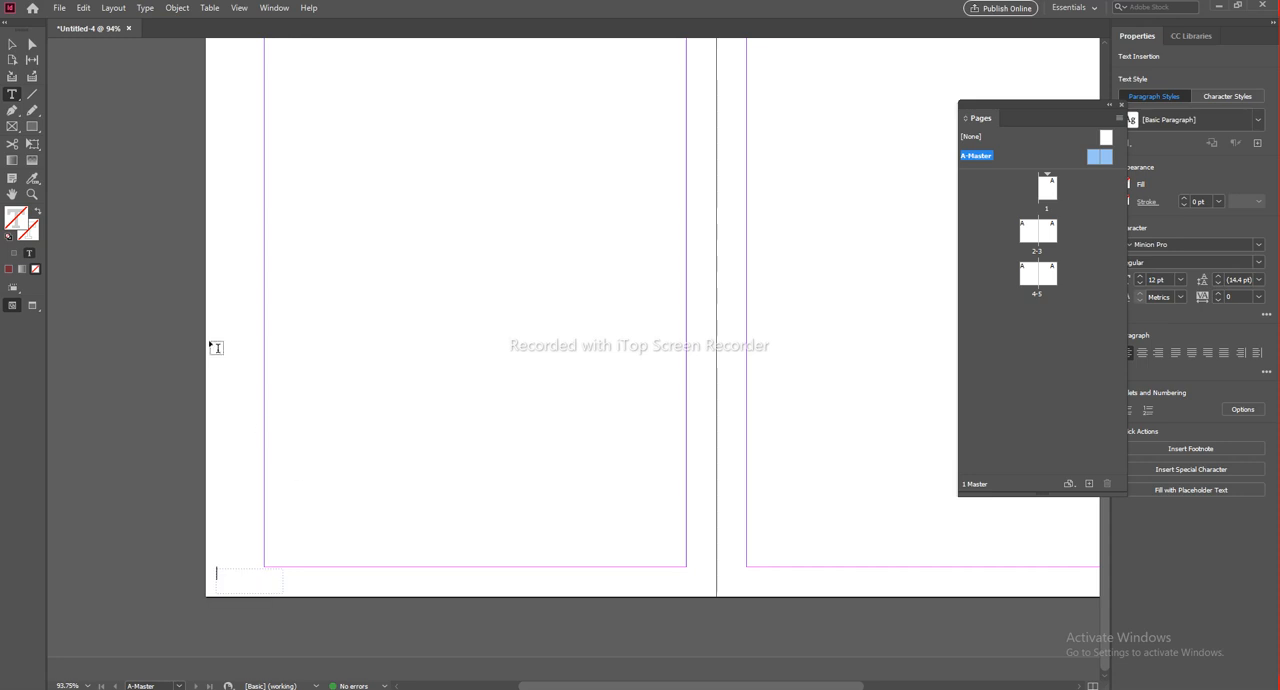
{"action": "left_click", "coordinate": [12, 44]}
{"action": "left_click", "coordinate": [222, 592]}
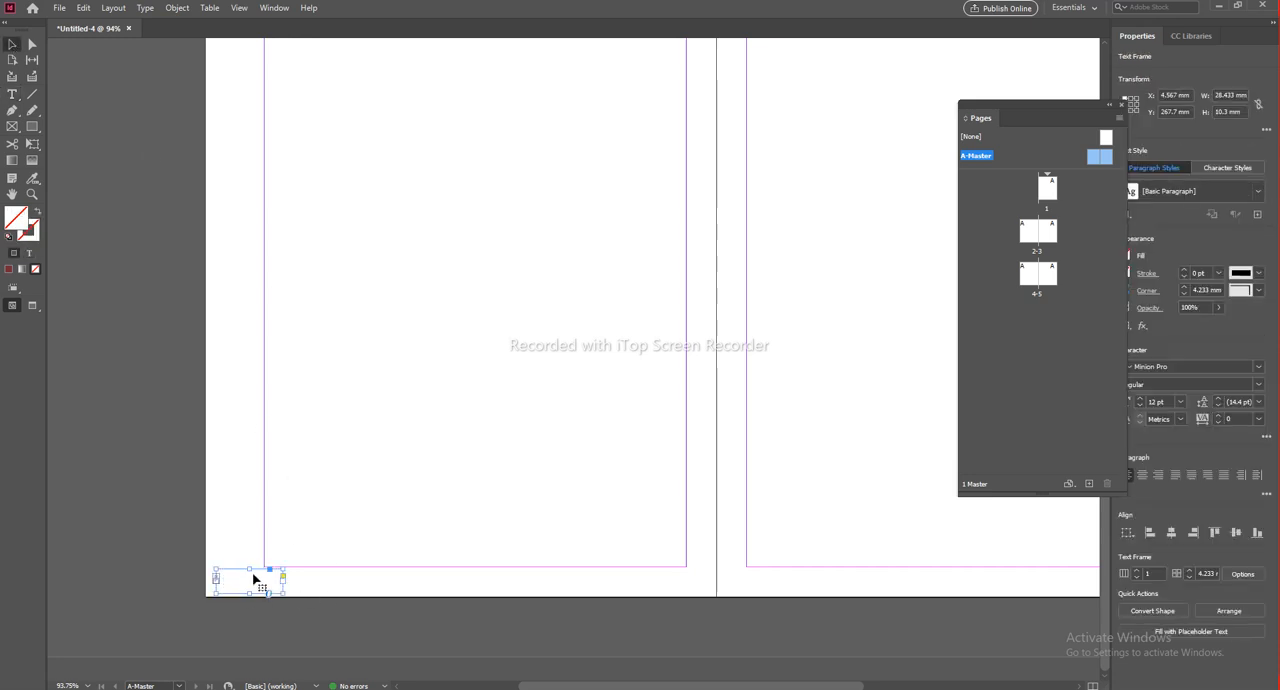
Step: Replace the outer-corner text frame with one about 28 by 10 mm below the left master page's bottom margin, containing a typed 1
{"action": "left_click", "coordinate": [318, 563]}
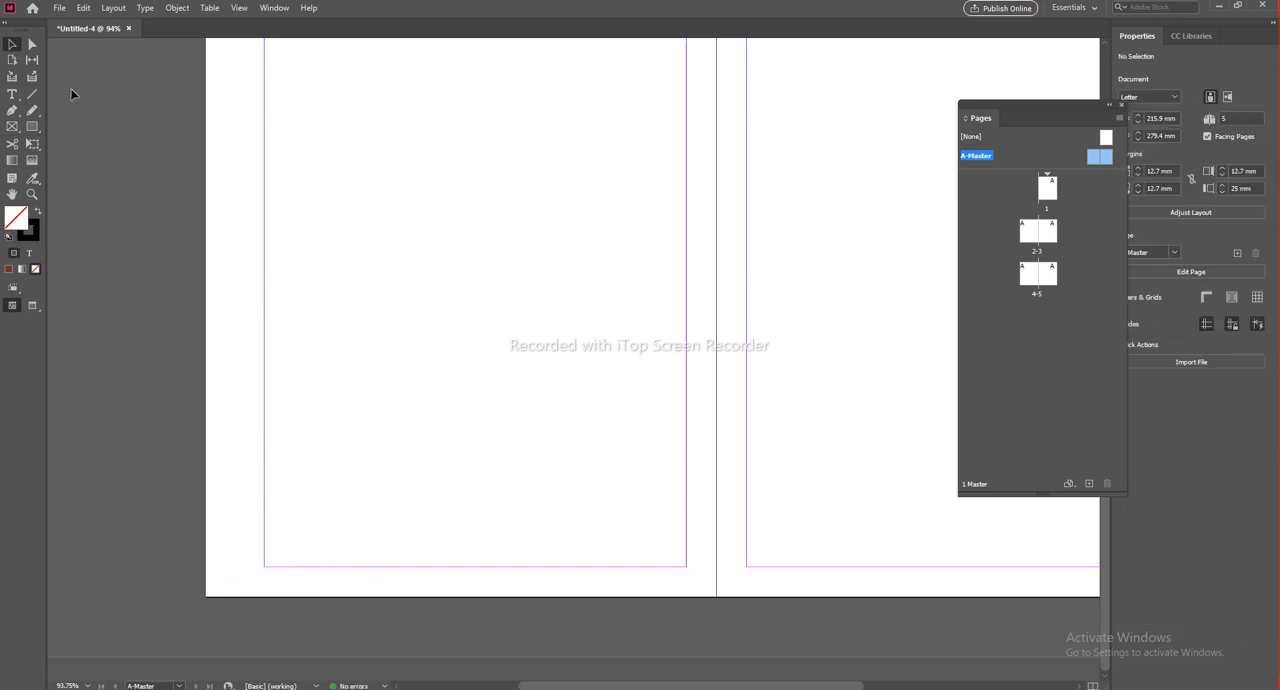
{"action": "left_click", "coordinate": [12, 94]}
{"action": "left_click_drag", "start_coordinate": [265, 568], "coordinate": [333, 591]}
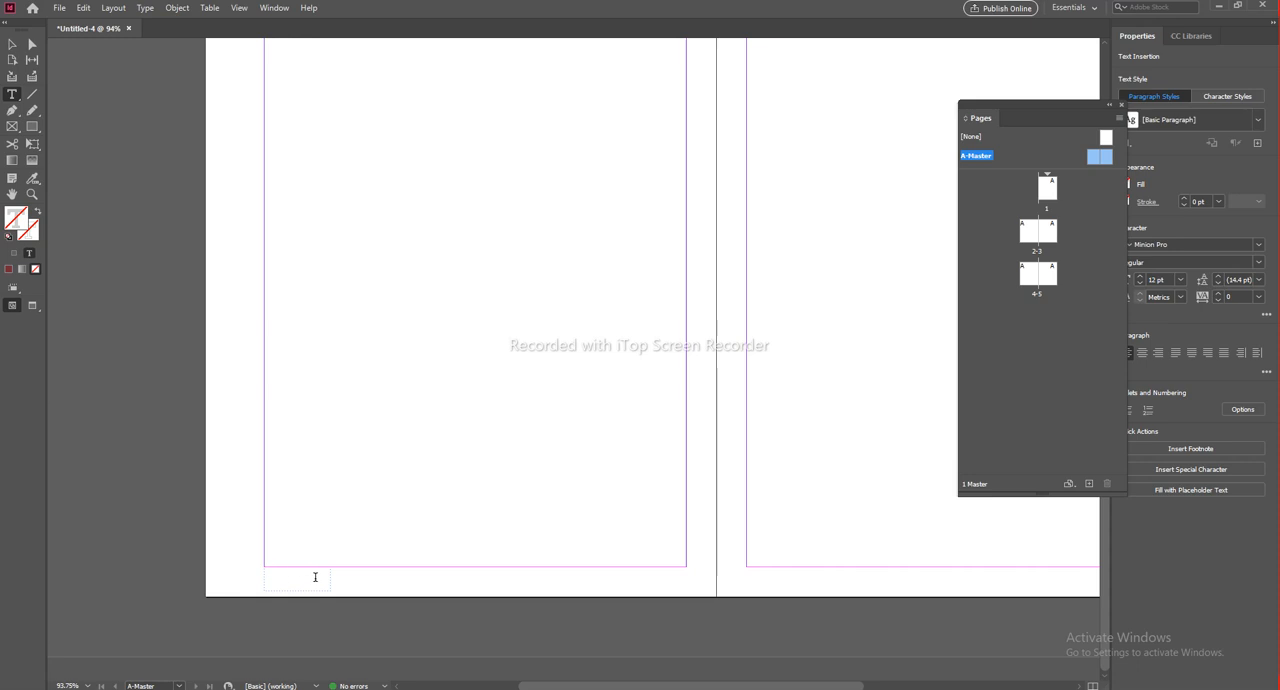
{"action": "left_click", "coordinate": [12, 44]}
{"action": "left_click", "coordinate": [411, 646]}
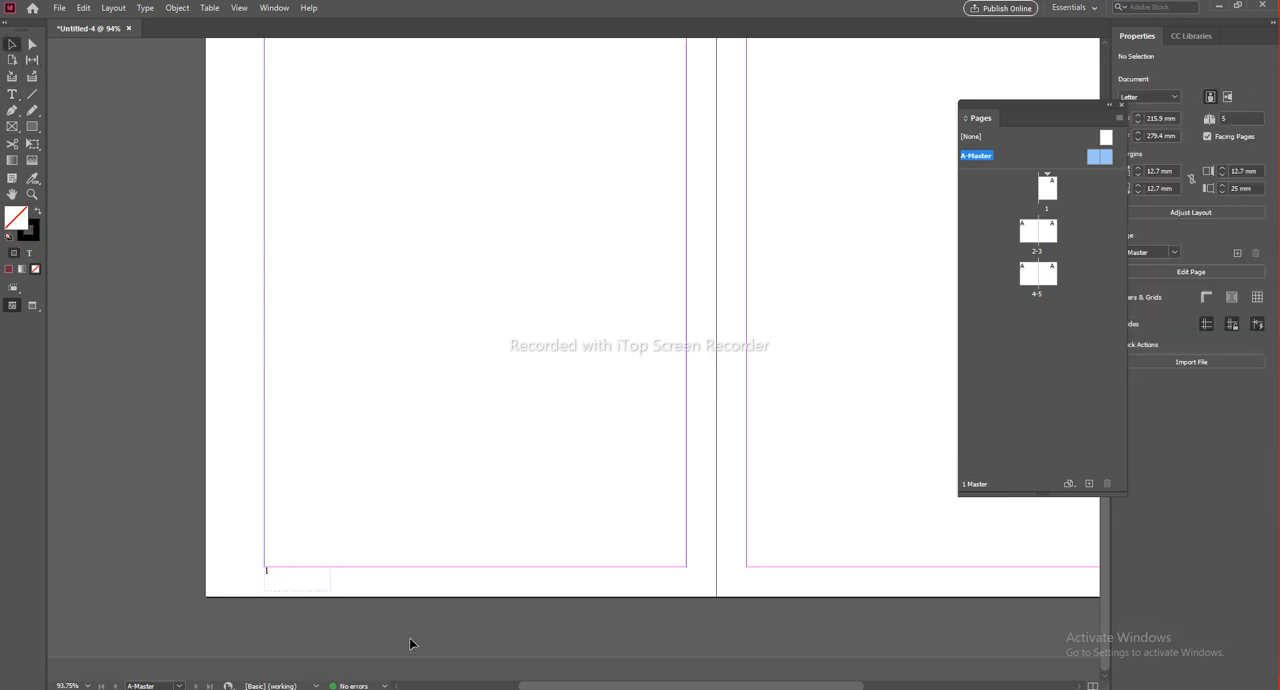
Step: Go to page 1 and examine the typed footer number on the document spreads through page 5
{"action": "double_click", "coordinate": [1048, 190]}
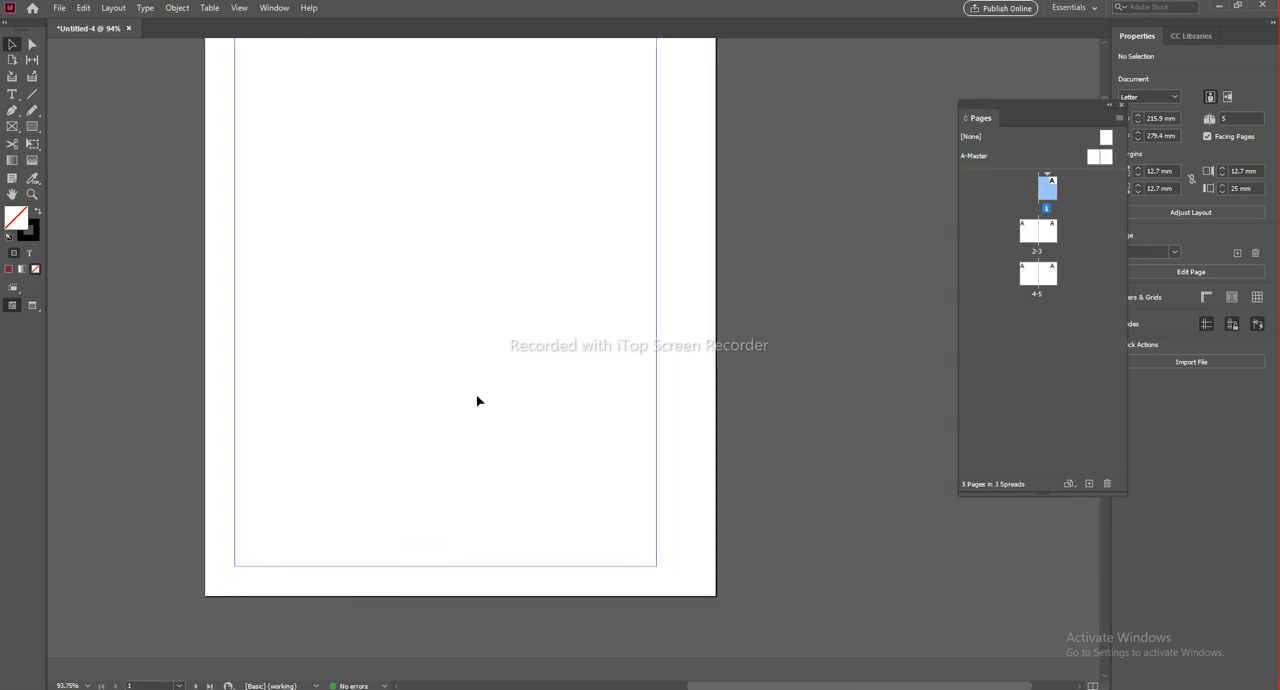
{"action": "scroll", "coordinate": [475, 394], "scroll_direction": "down", "scroll_amount": 2}
{"action": "scroll", "coordinate": [573, 469], "scroll_direction": "down", "scroll_amount": 5}
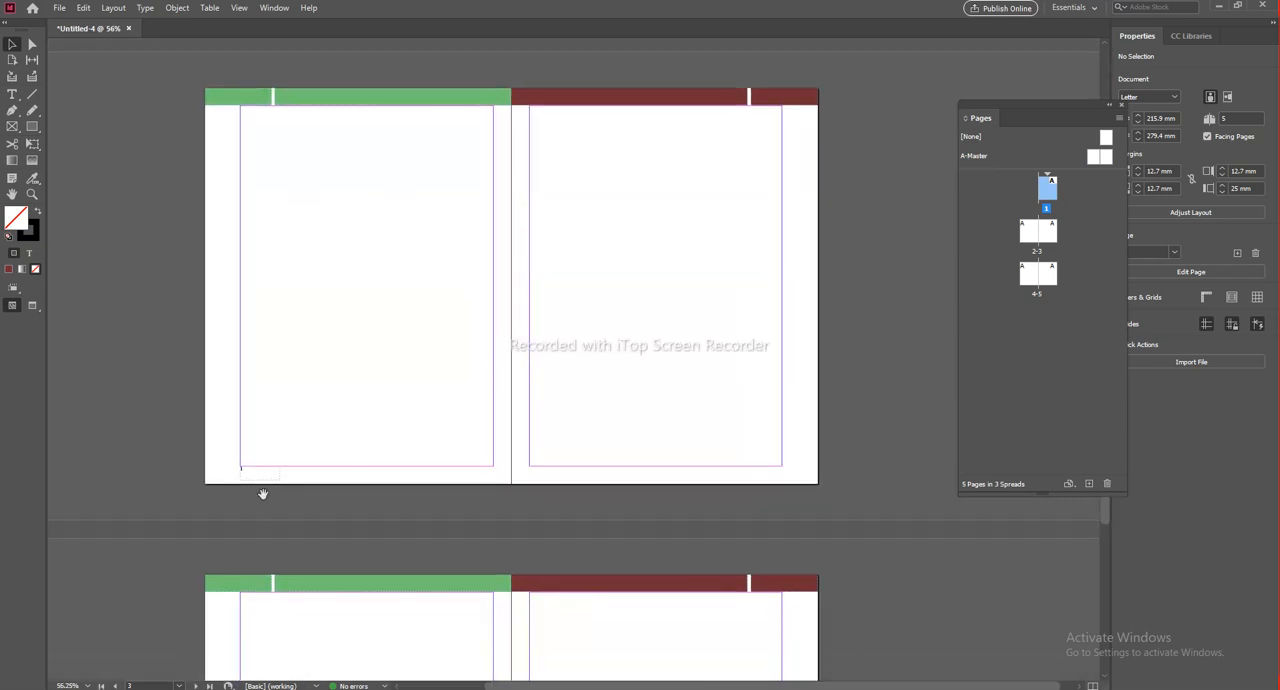
{"action": "scroll", "coordinate": [271, 403], "scroll_direction": "down", "scroll_amount": 5}
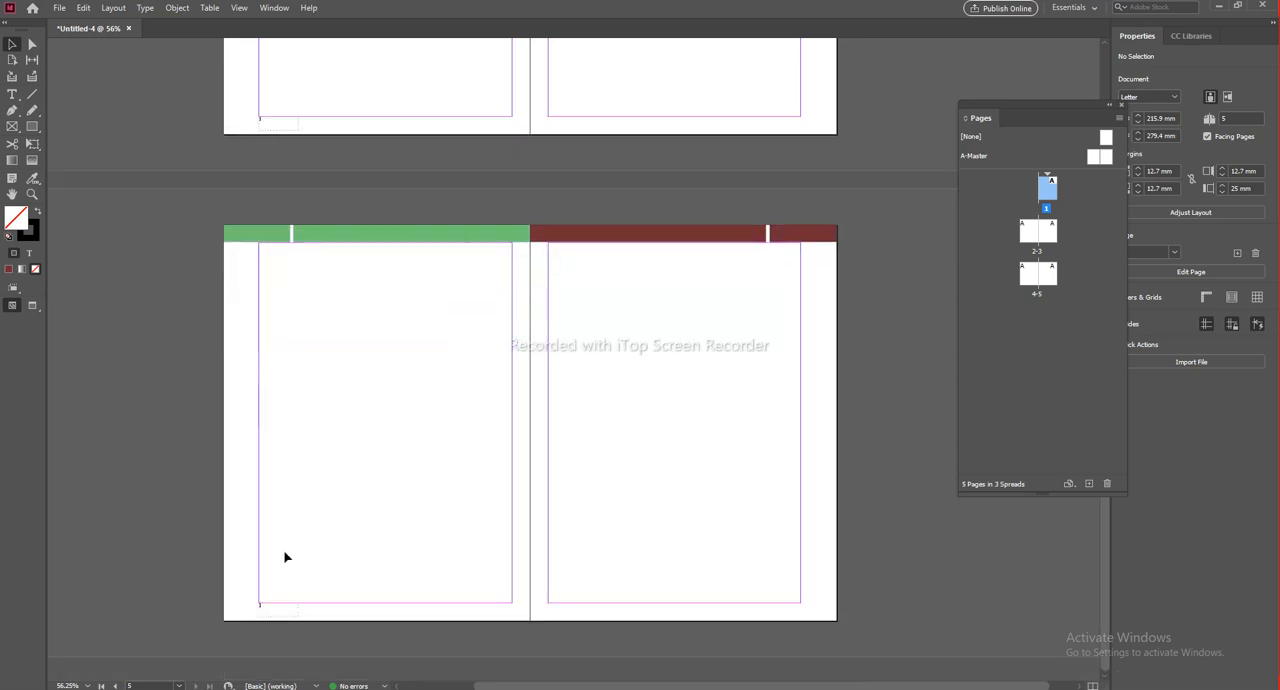
{"action": "scroll", "coordinate": [257, 611], "scroll_direction": "up", "scroll_amount": 1}
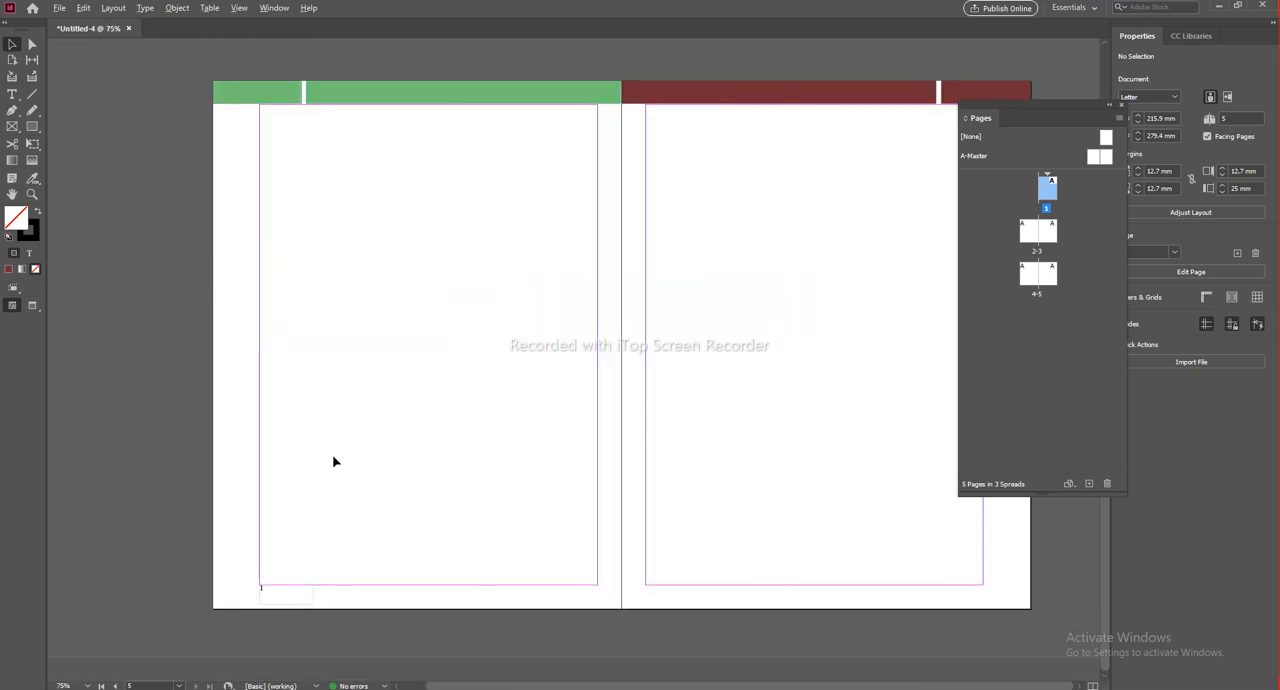
Step: Add four more pages to the document
{"action": "scroll", "coordinate": [546, 479], "scroll_direction": "down", "scroll_amount": 3}
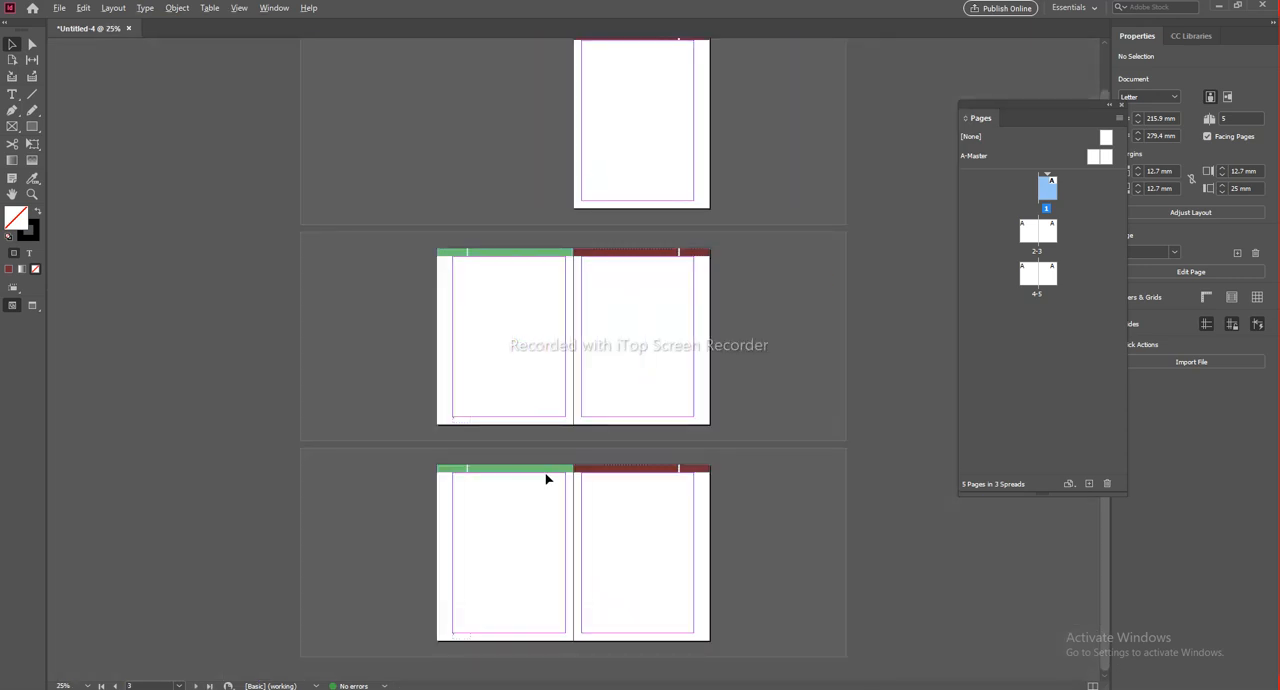
{"action": "left_click", "coordinate": [1089, 483]}
{"action": "left_click", "coordinate": [1089, 483]}
{"action": "left_click", "coordinate": [1089, 483]}
{"action": "left_click", "coordinate": [1089, 483]}
Step: Compare the typed footer number on the left-hand pages of the extended document's spreads
{"action": "scroll", "coordinate": [577, 234], "scroll_direction": "down", "scroll_amount": 5}
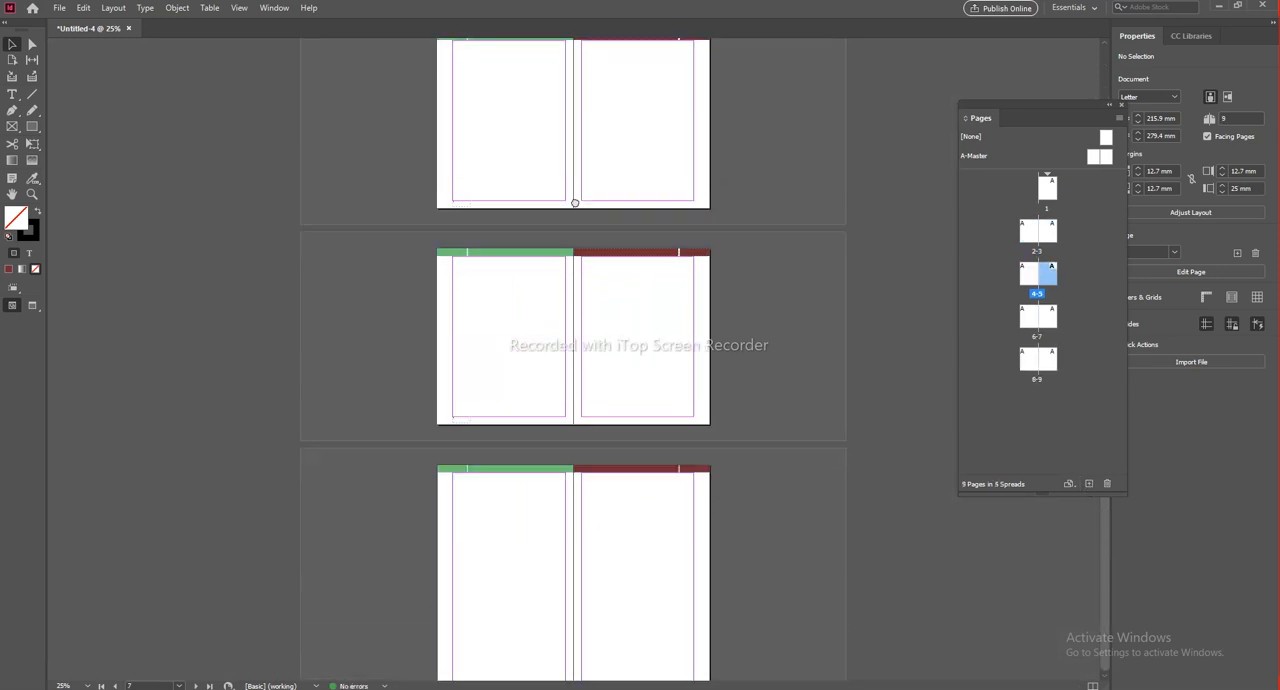
{"action": "scroll", "coordinate": [487, 609], "scroll_direction": "up", "scroll_amount": 3}
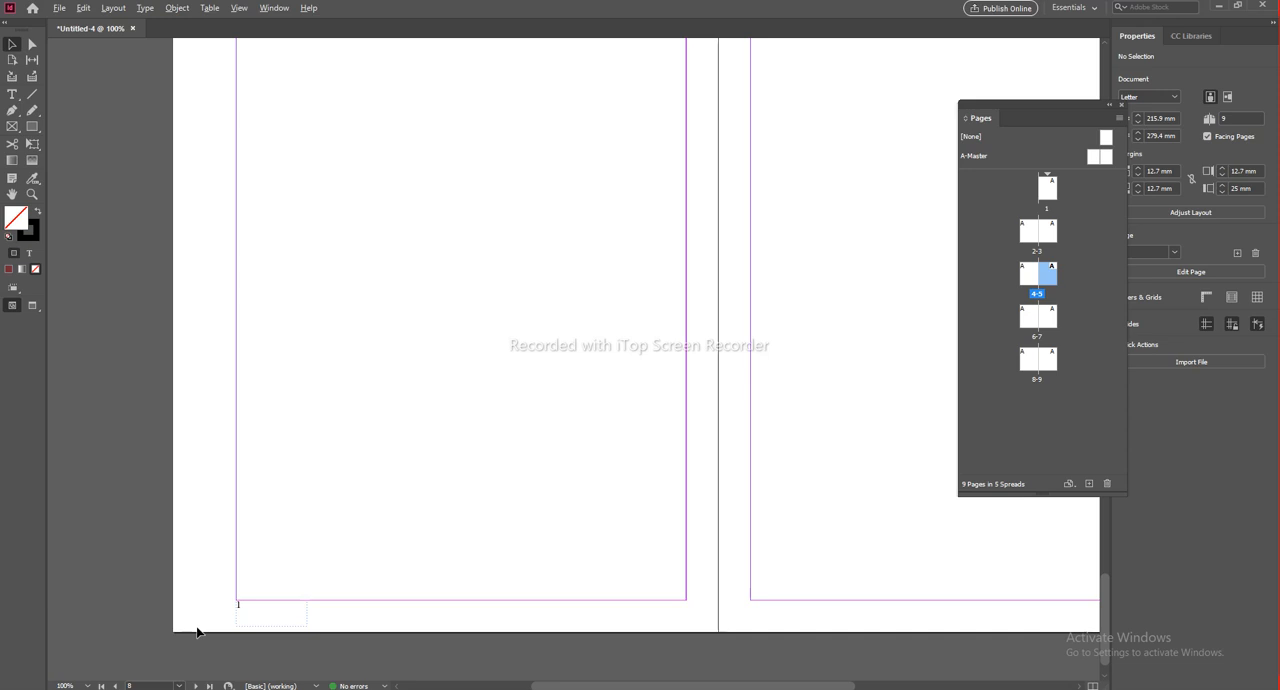
{"action": "scroll", "coordinate": [423, 497], "scroll_direction": "down", "scroll_amount": 2}
{"action": "scroll", "coordinate": [443, 515], "scroll_direction": "down", "scroll_amount": 3}
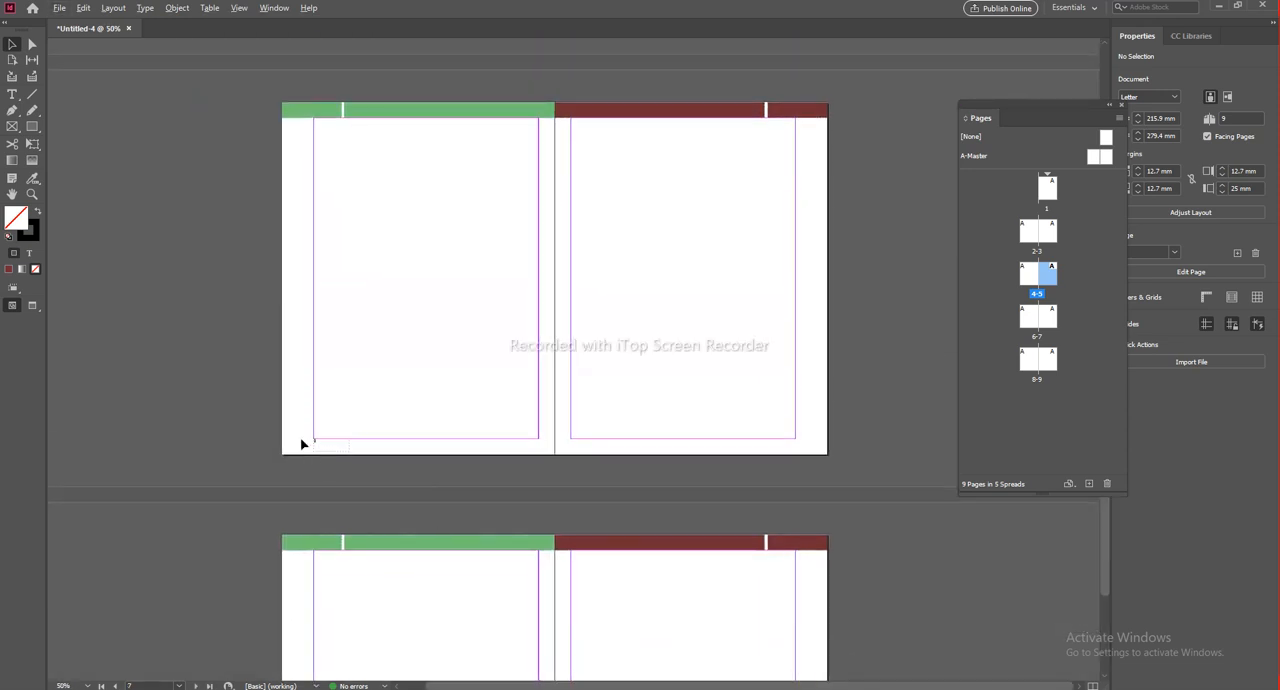
{"action": "scroll", "coordinate": [310, 449], "scroll_direction": "up", "scroll_amount": 3}
{"action": "scroll", "coordinate": [322, 449], "scroll_direction": "down", "scroll_amount": 2}
{"action": "left_click_drag", "start_coordinate": [479, 484], "coordinate": [475, 207]}
{"action": "left_click_drag", "start_coordinate": [457, 370], "coordinate": [451, 505]}
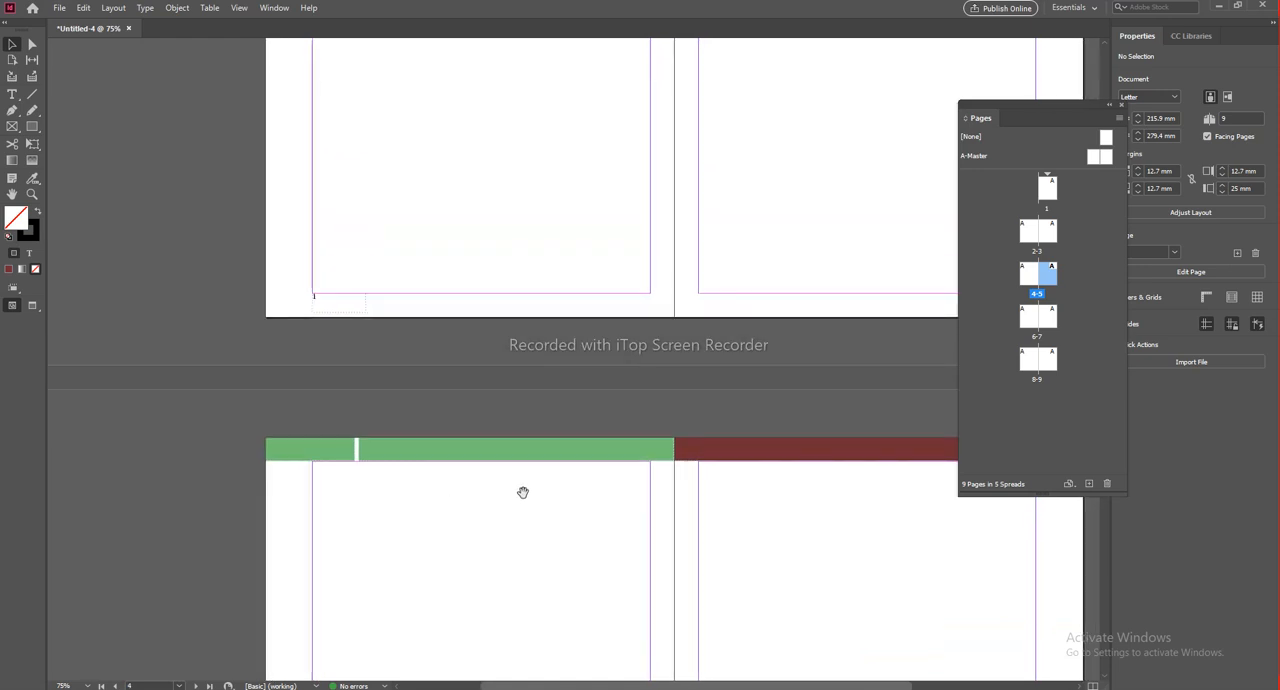
{"action": "left_click_drag", "start_coordinate": [636, 262], "coordinate": [610, 416]}
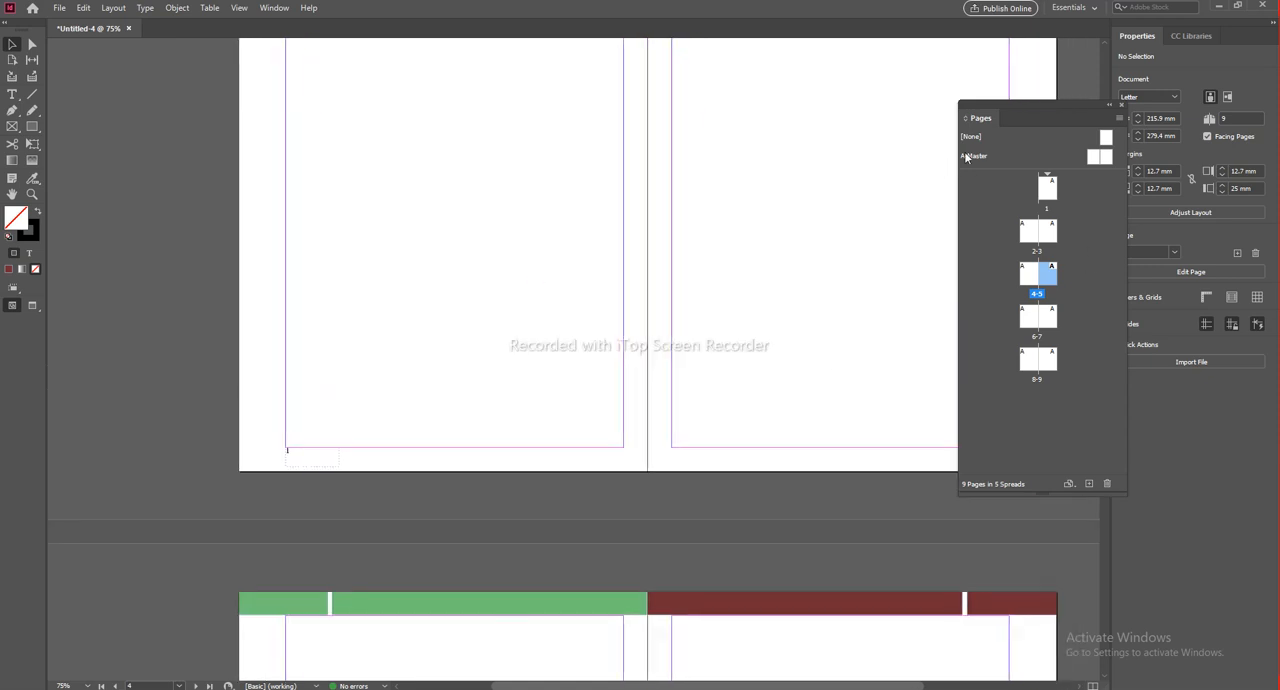
Step: Return to the A-Master spread and delete the footer text frame containing the typed number
{"action": "double_click", "coordinate": [967, 157]}
{"action": "left_click", "coordinate": [293, 597]}
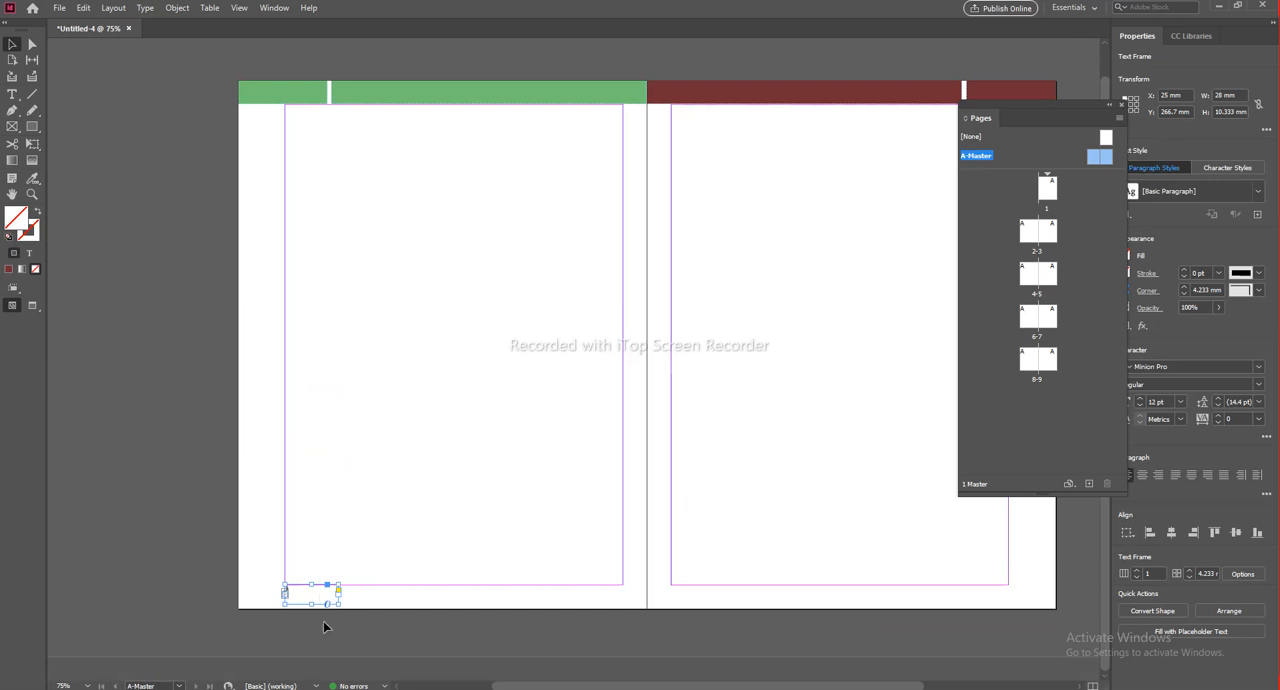
{"action": "left_click", "coordinate": [290, 621]}
{"action": "left_click", "coordinate": [313, 600]}
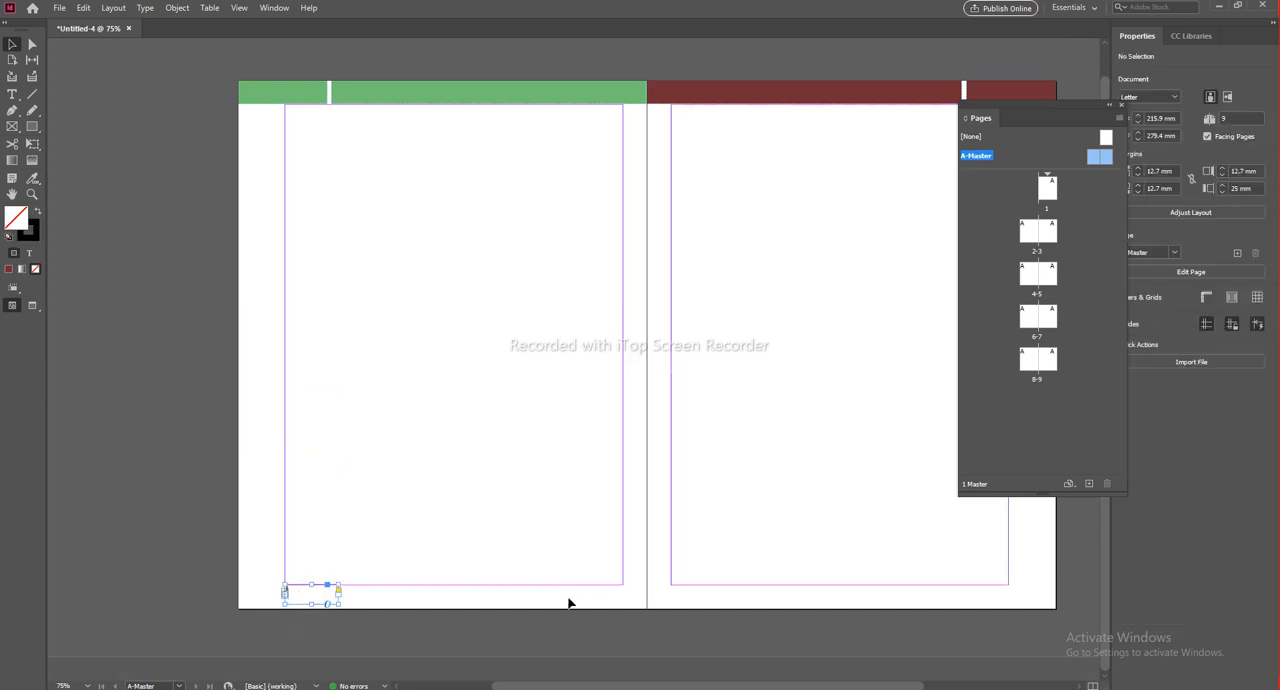
{"action": "left_click", "coordinate": [530, 613]}
{"action": "left_click_drag", "start_coordinate": [592, 518], "coordinate": [571, 323]}
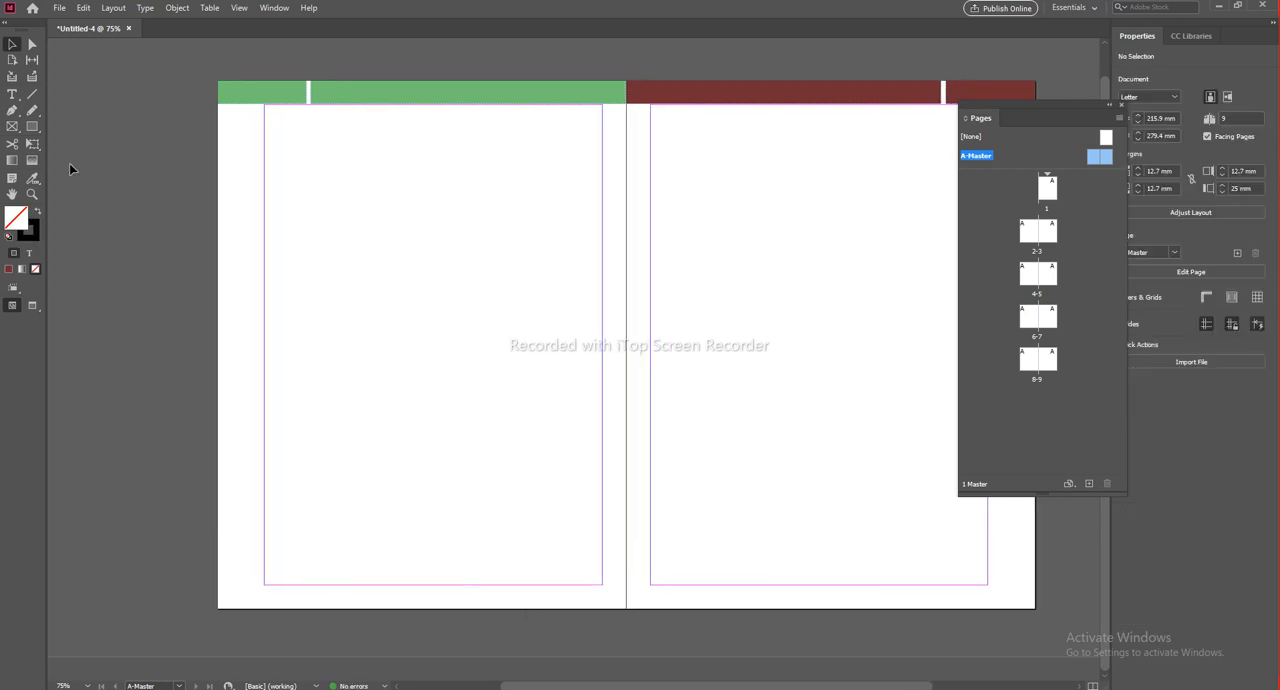
Step: Draw a text frame about 17 by 6.5 mm just below the bottom margin at the left master page's outer margin
{"action": "left_click", "coordinate": [12, 93]}
{"action": "scroll", "coordinate": [270, 605], "scroll_direction": "up", "scroll_amount": 1}
{"action": "scroll", "coordinate": [270, 605], "scroll_direction": "up", "scroll_amount": 1}
{"action": "left_click_drag", "start_coordinate": [252, 560], "coordinate": [347, 594]}
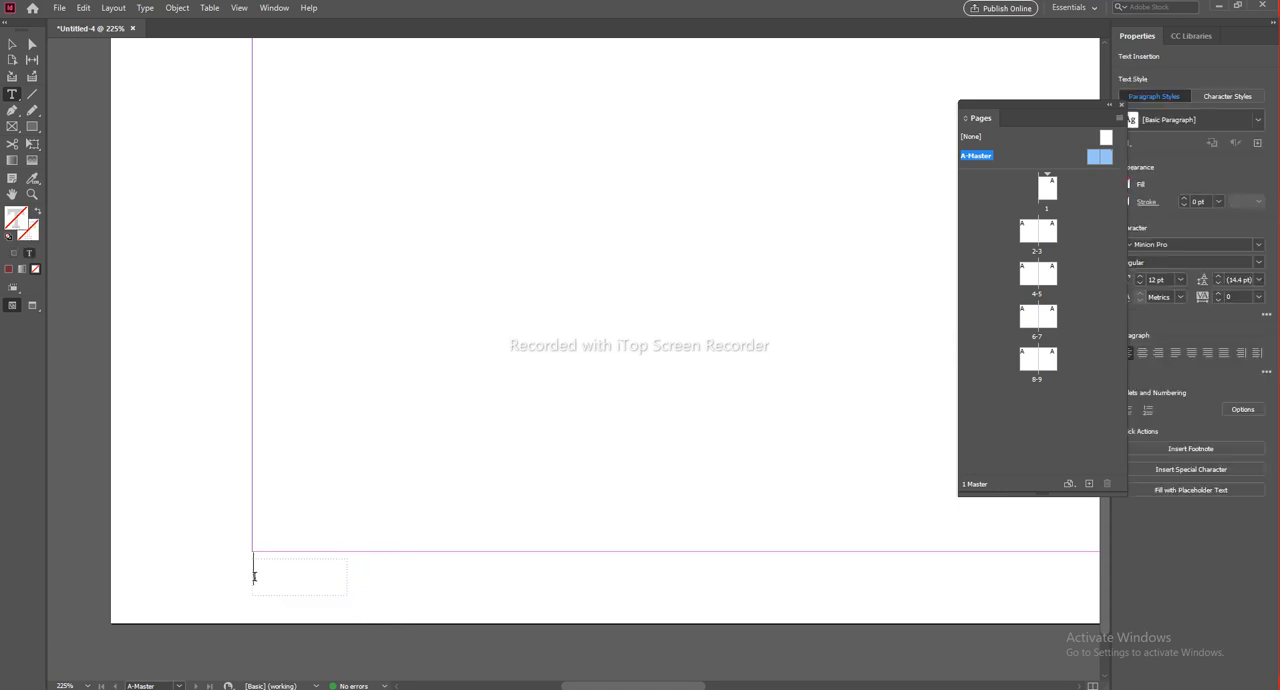
Step: Insert the Current Page Number marker into the new footer text frame and deselect the frame
{"action": "right_click", "coordinate": [286, 582]}
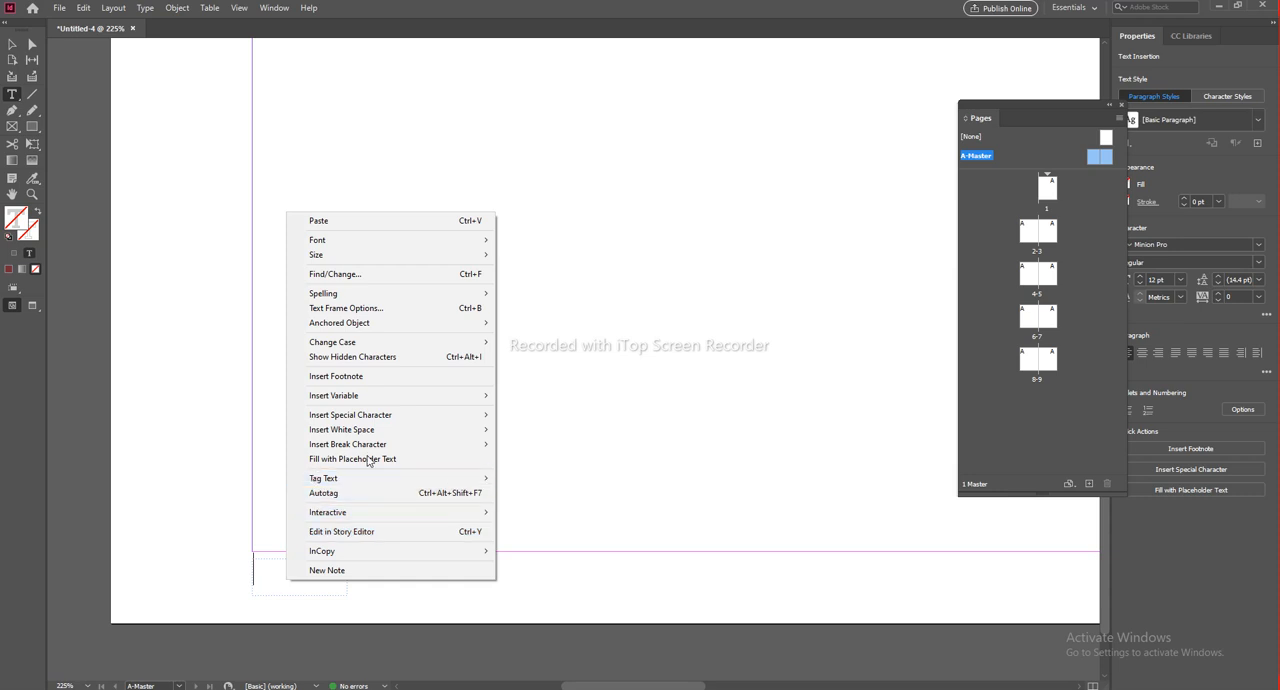
{"action": "mouse_move", "coordinate": [335, 417]}
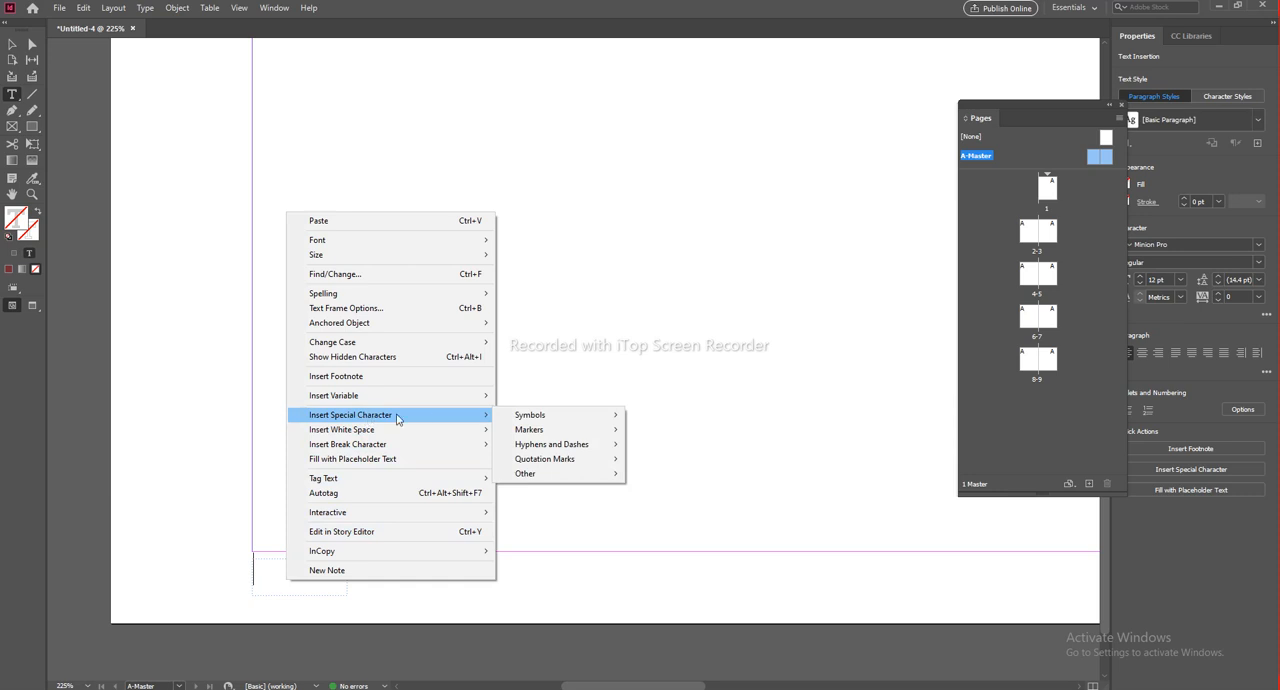
{"action": "mouse_move", "coordinate": [560, 431]}
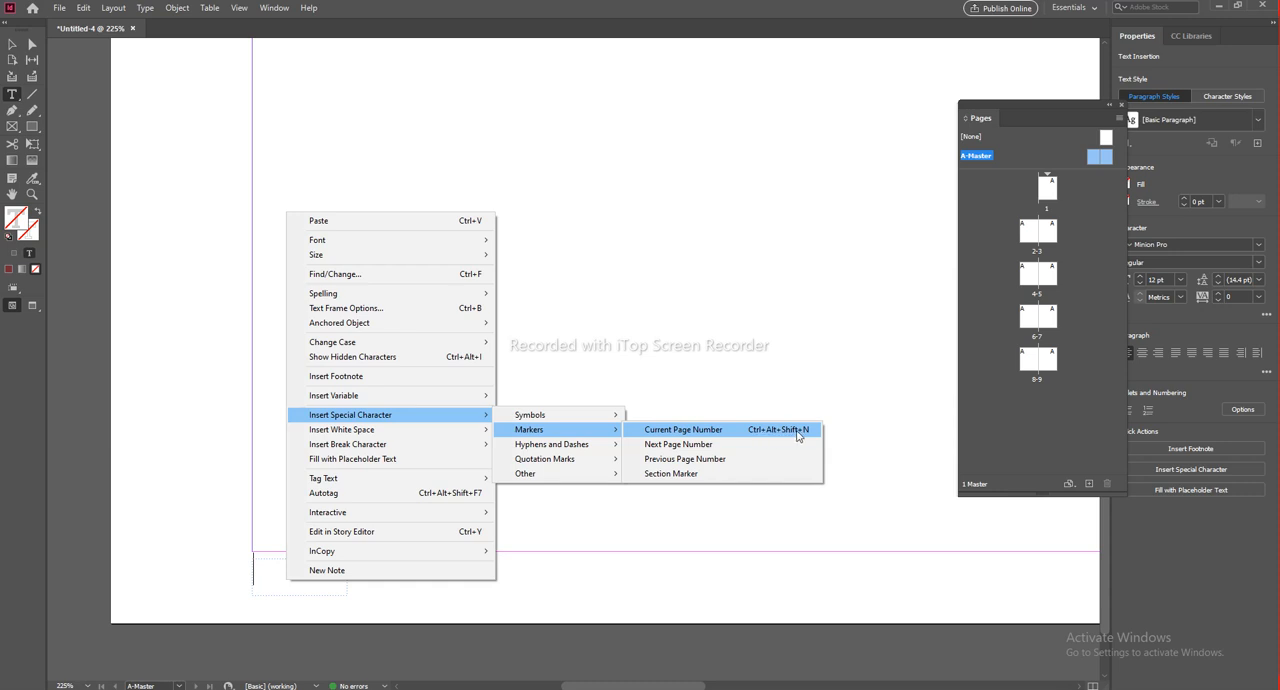
{"action": "left_click", "coordinate": [691, 431]}
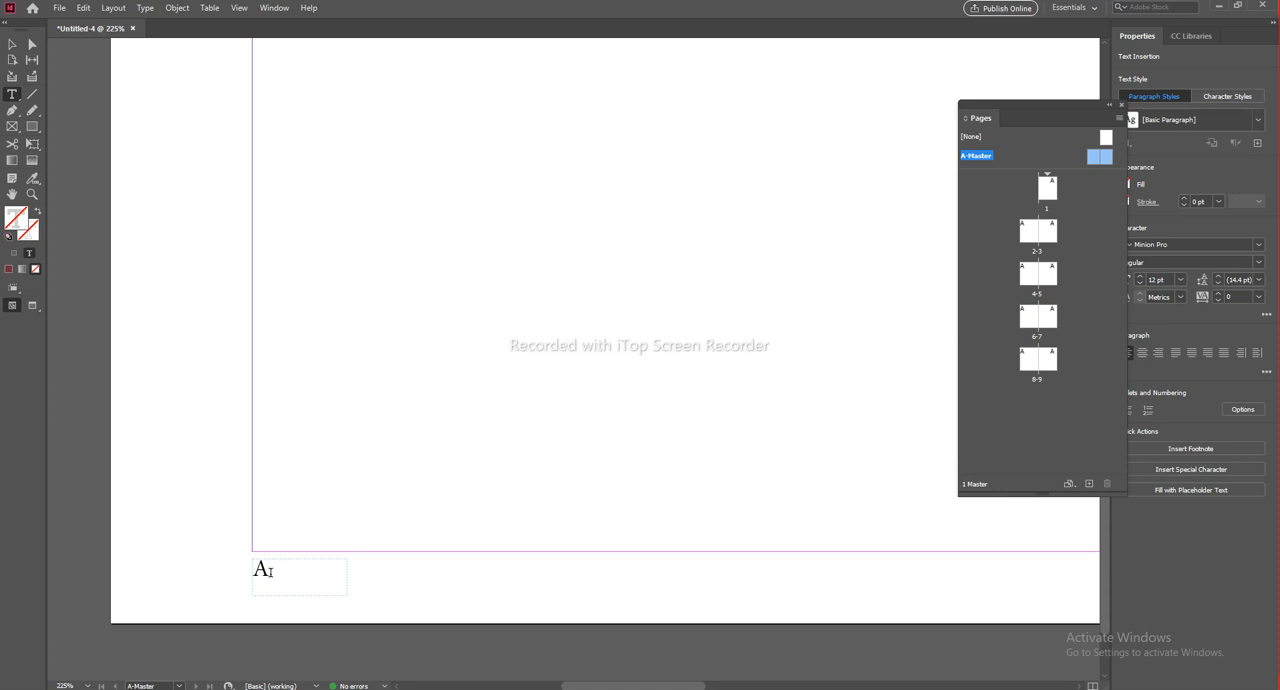
{"action": "left_click", "coordinate": [13, 45]}
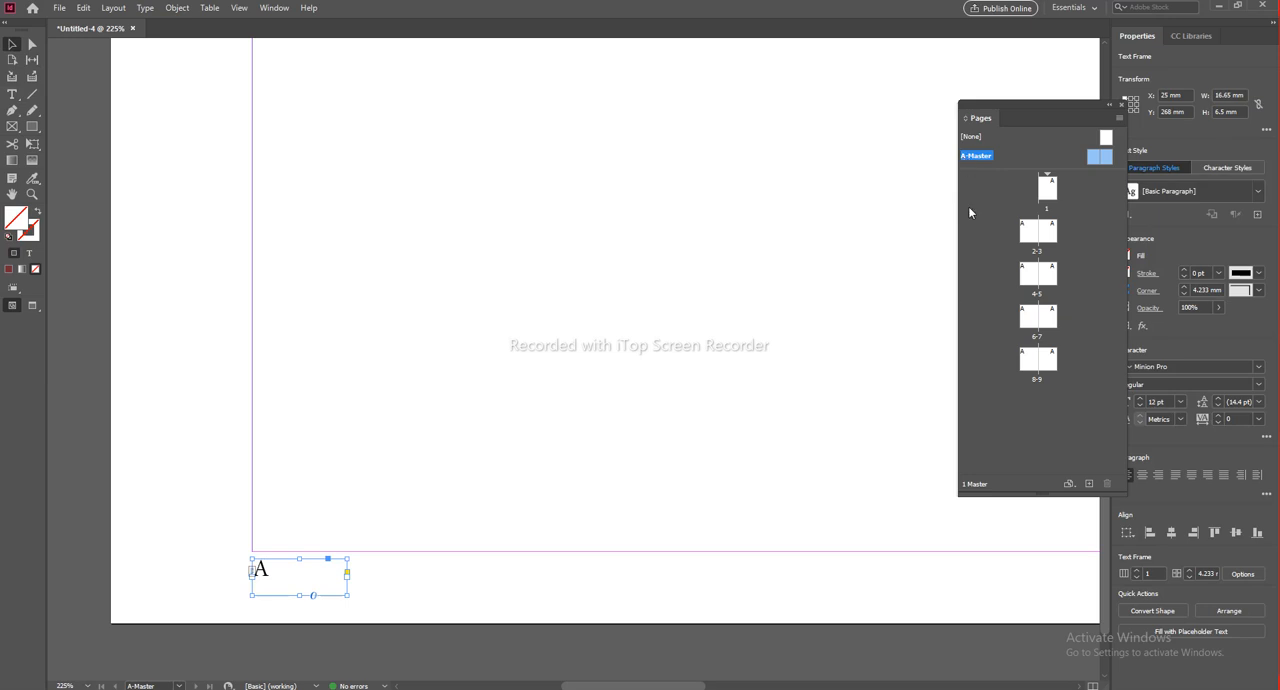
{"action": "left_click", "coordinate": [403, 488]}
{"action": "scroll", "coordinate": [379, 529], "scroll_direction": "down", "scroll_amount": 1}
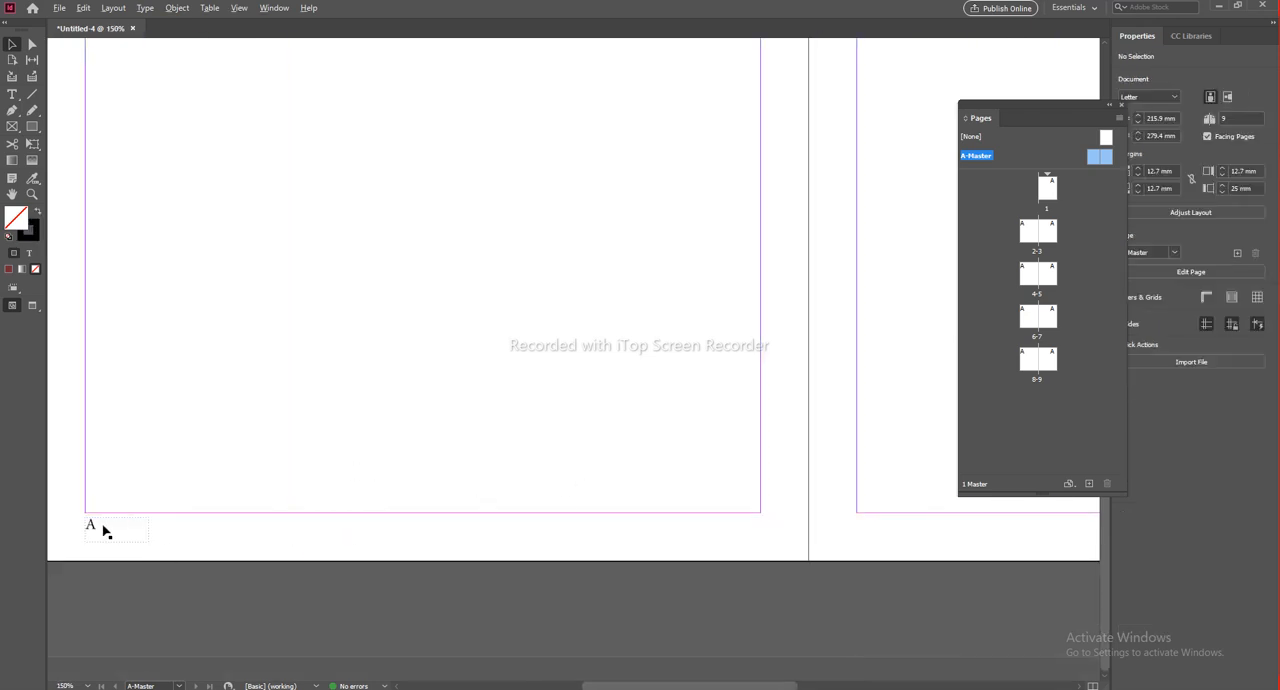
{"action": "left_click", "coordinate": [92, 529]}
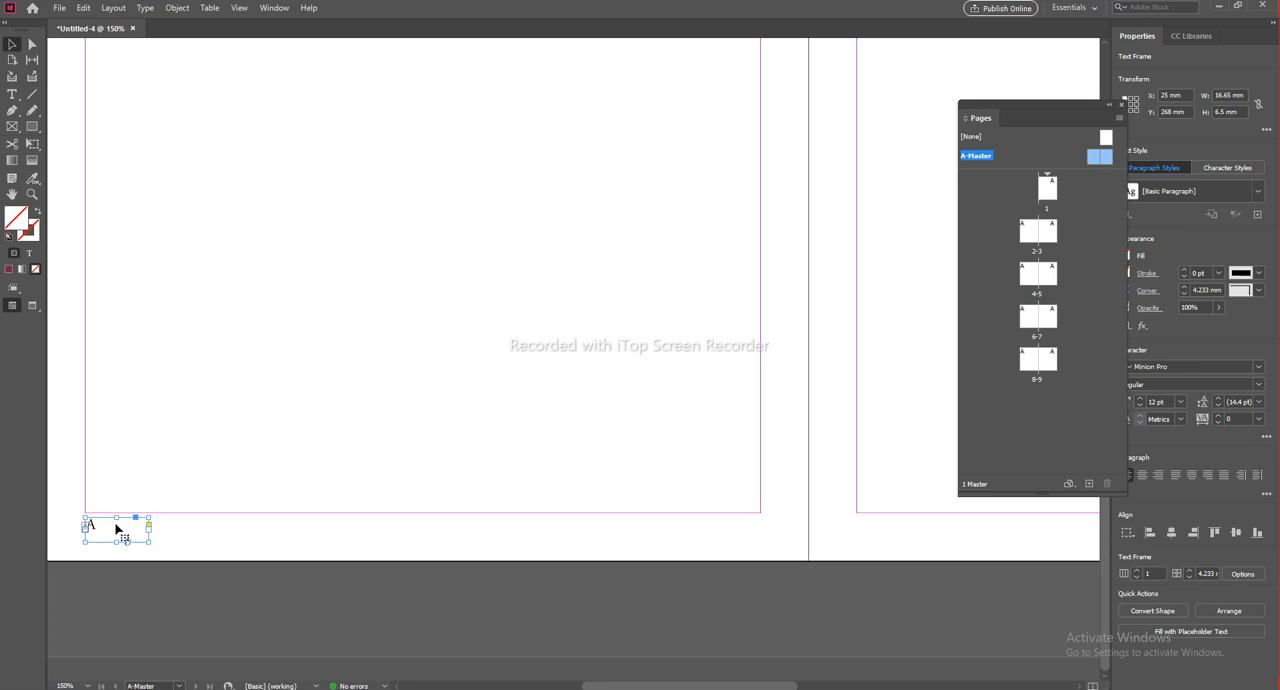
{"action": "right_click", "coordinate": [116, 529]}
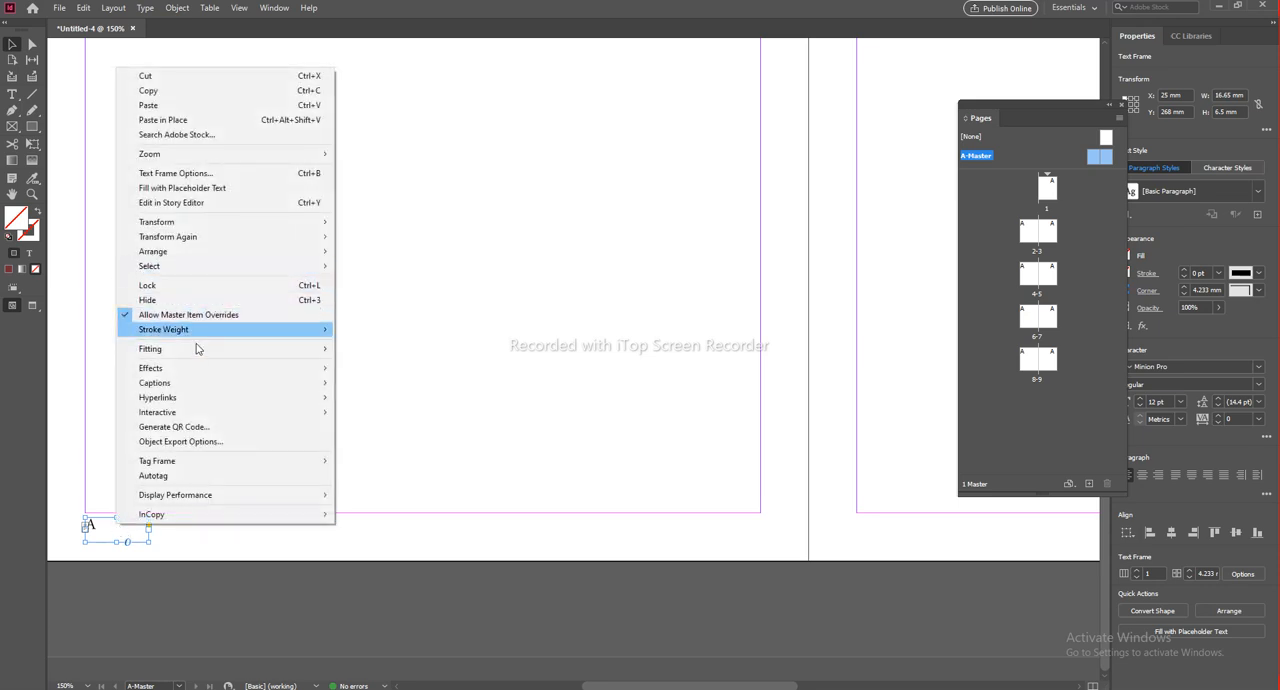
{"action": "double_click", "coordinate": [108, 520]}
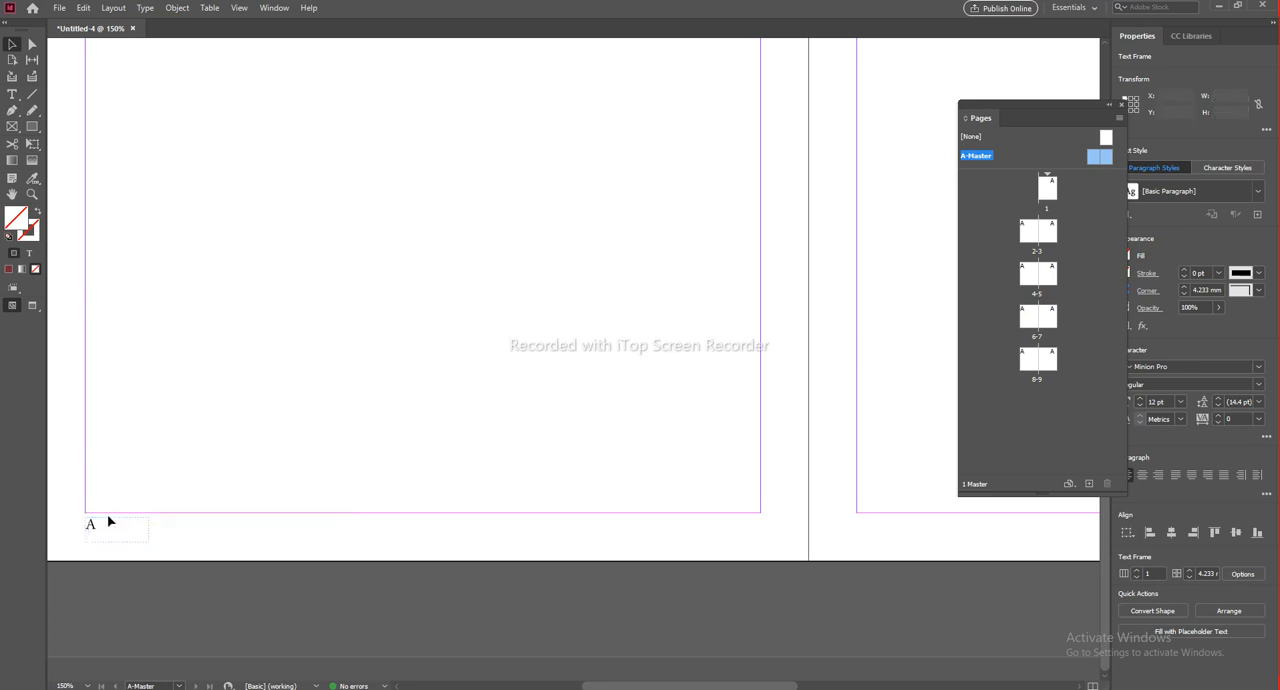
{"action": "right_click", "coordinate": [101, 531]}
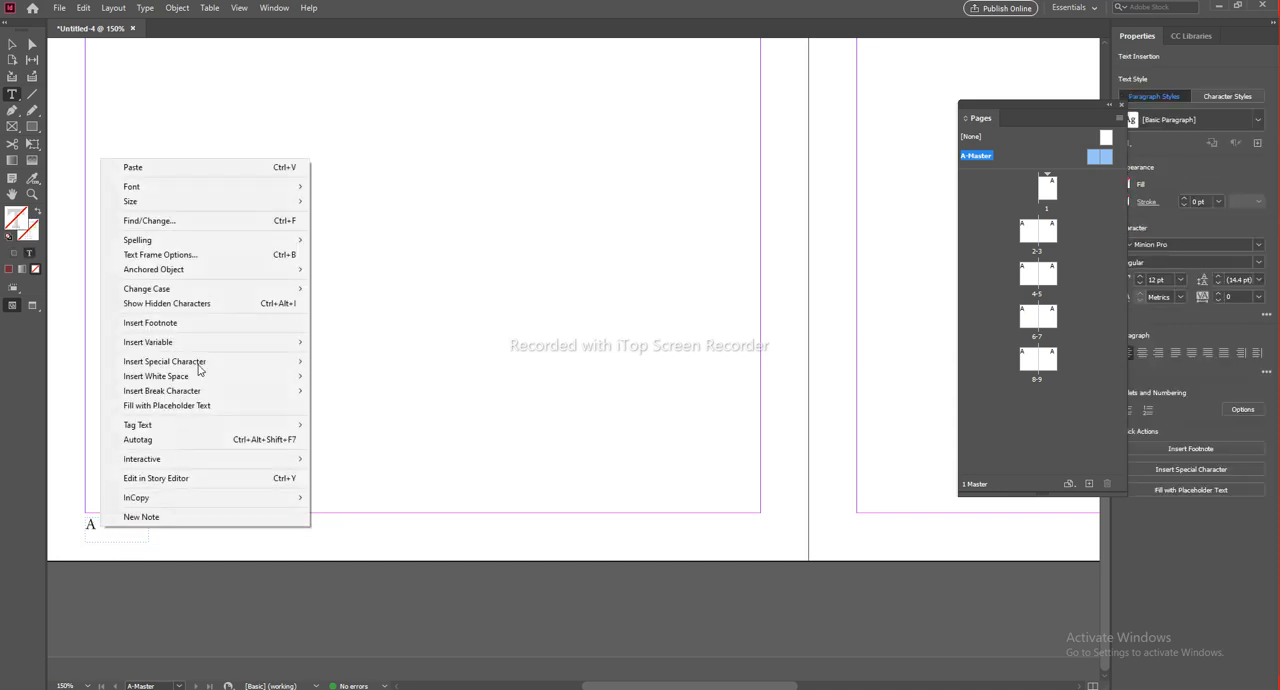
{"action": "mouse_move", "coordinate": [200, 361]}
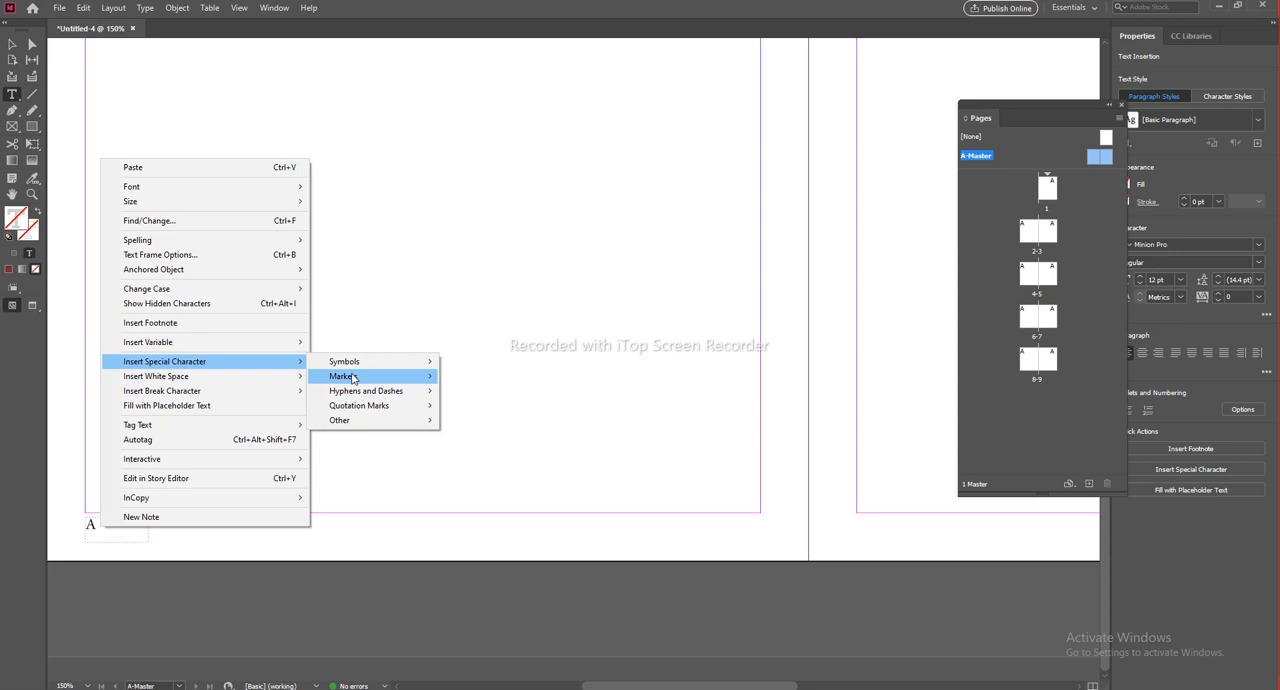
{"action": "left_click", "coordinate": [211, 590]}
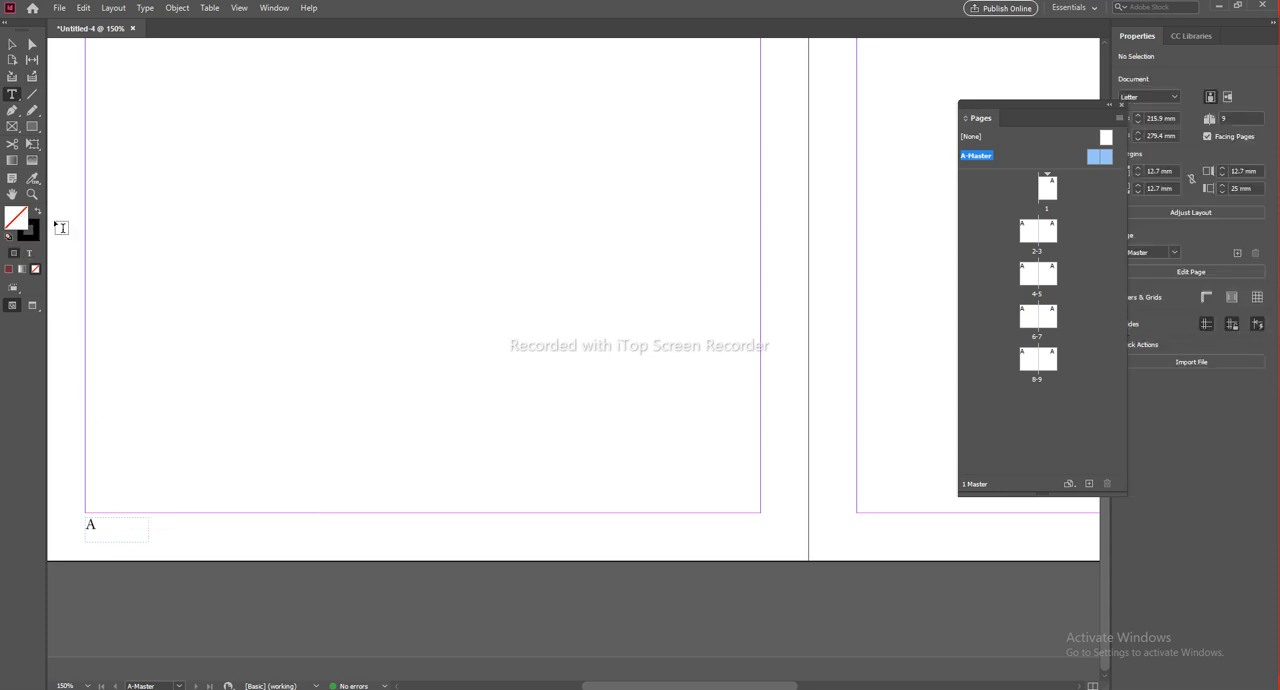
Step: Duplicate the page-number frame to the right master page, flush with its outer margin at the same height, and right-align its text
{"action": "left_click", "coordinate": [11, 49]}
{"action": "left_click", "coordinate": [100, 534]}
{"action": "left_click_drag", "start_coordinate": [106, 523], "coordinate": [904, 526]}
{"action": "scroll", "coordinate": [953, 548], "scroll_direction": "right", "scroll_amount": 2}
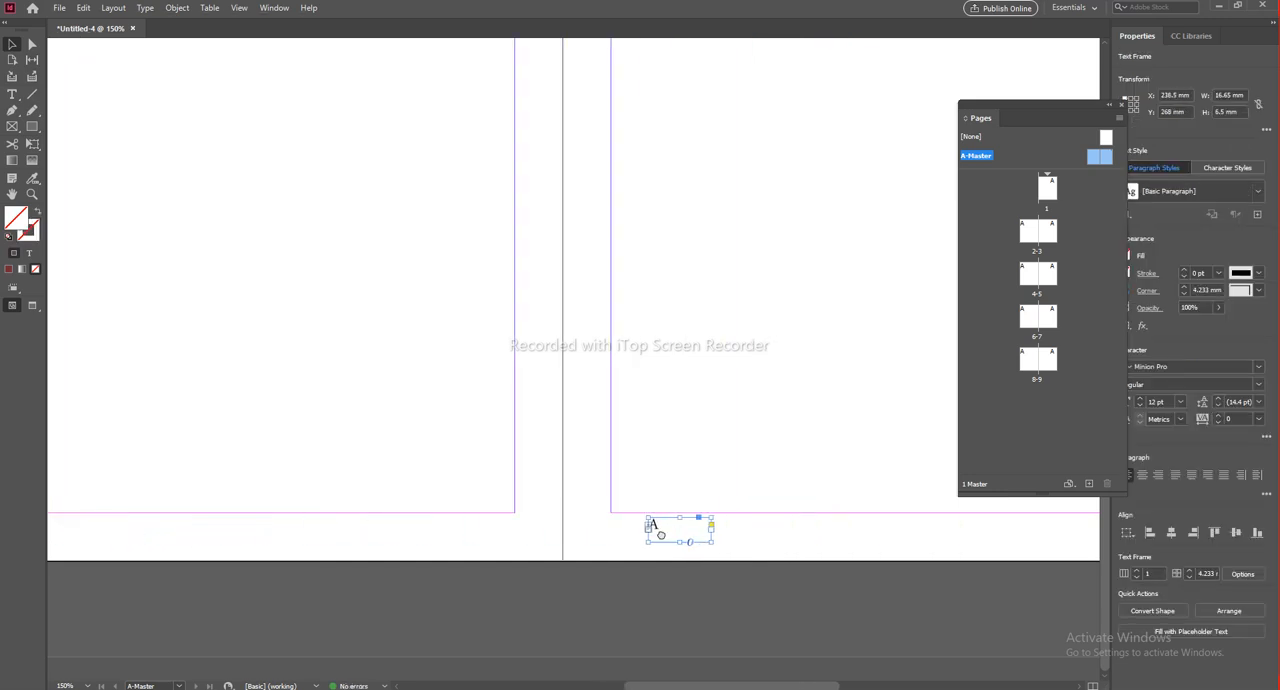
{"action": "left_click_drag", "start_coordinate": [782, 535], "coordinate": [203, 494]}
{"action": "left_click_drag", "start_coordinate": [147, 527], "coordinate": [726, 525]}
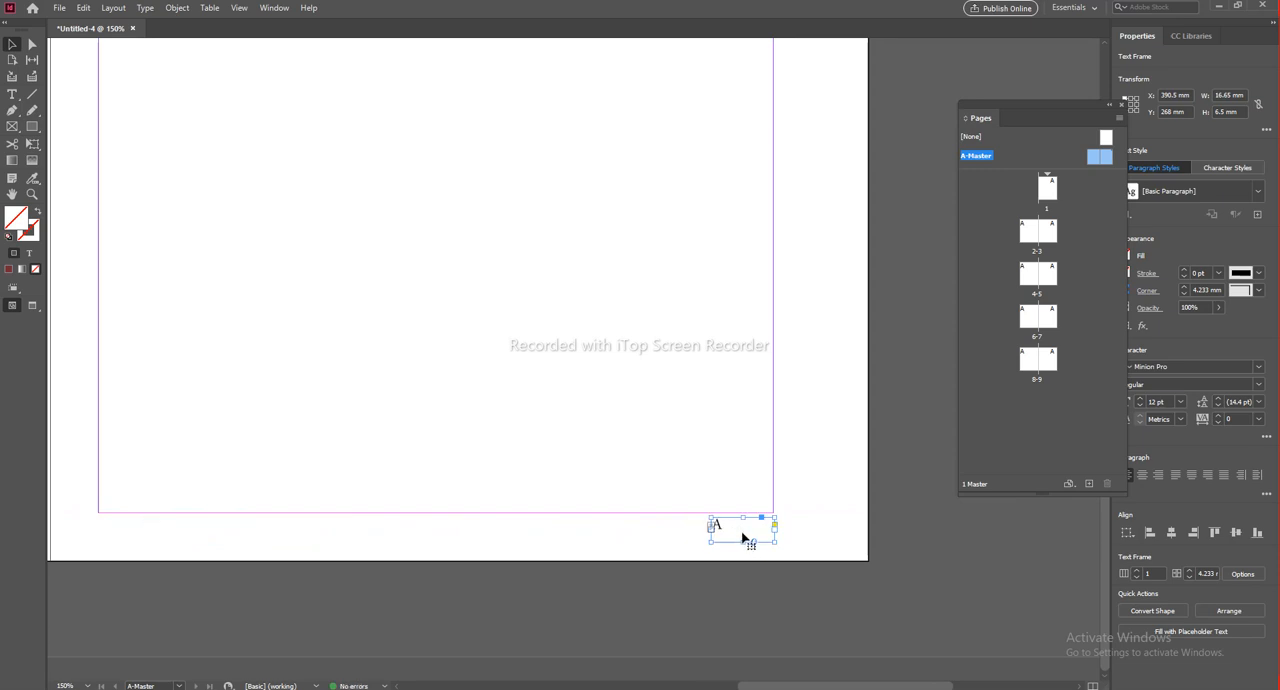
{"action": "left_click", "coordinate": [1160, 480]}
{"action": "left_click", "coordinate": [928, 610]}
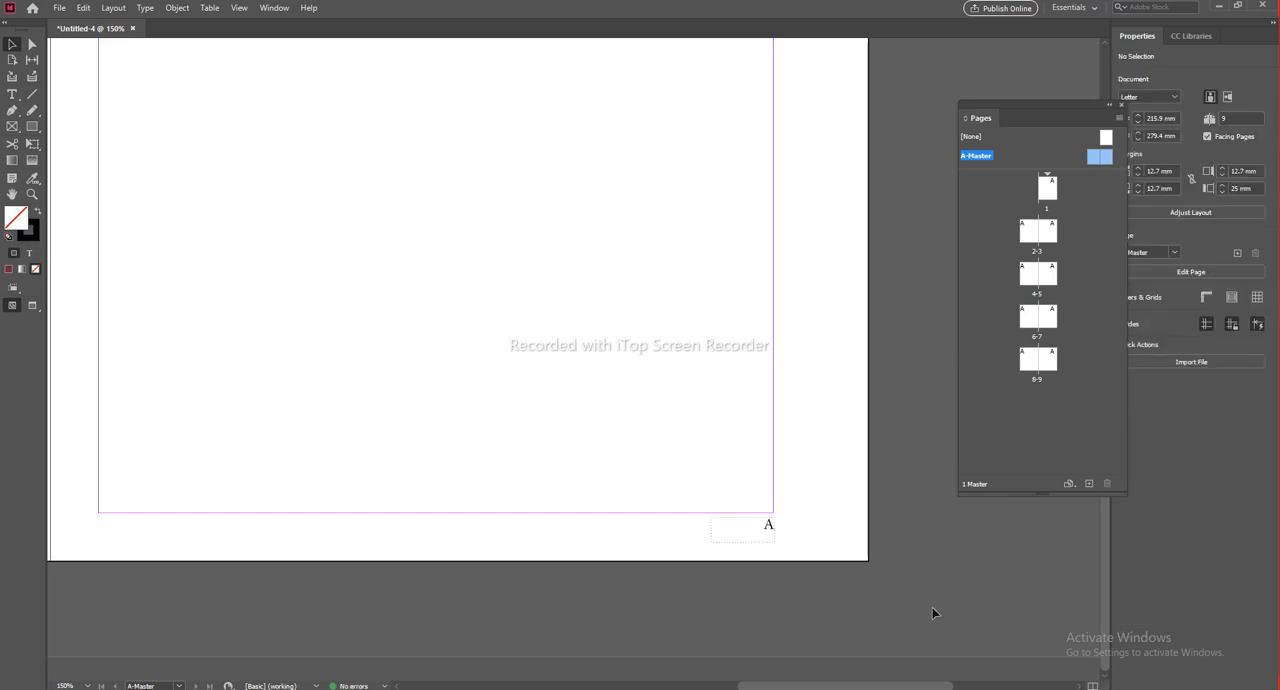
Step: Review the automatic page numbers in the footers of document pages 1 to 7
{"action": "key", "text": "space"}
{"action": "left_click_drag", "start_coordinate": [701, 500], "coordinate": [712, 456]}
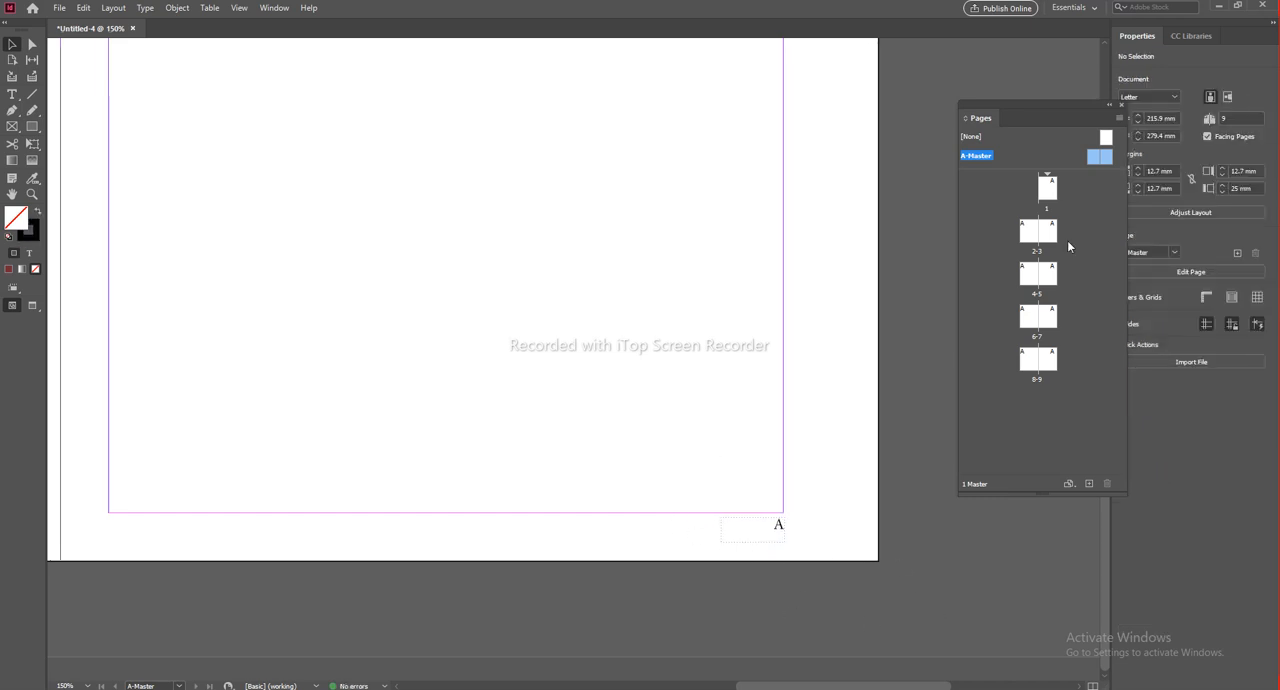
{"action": "double_click", "coordinate": [1050, 188]}
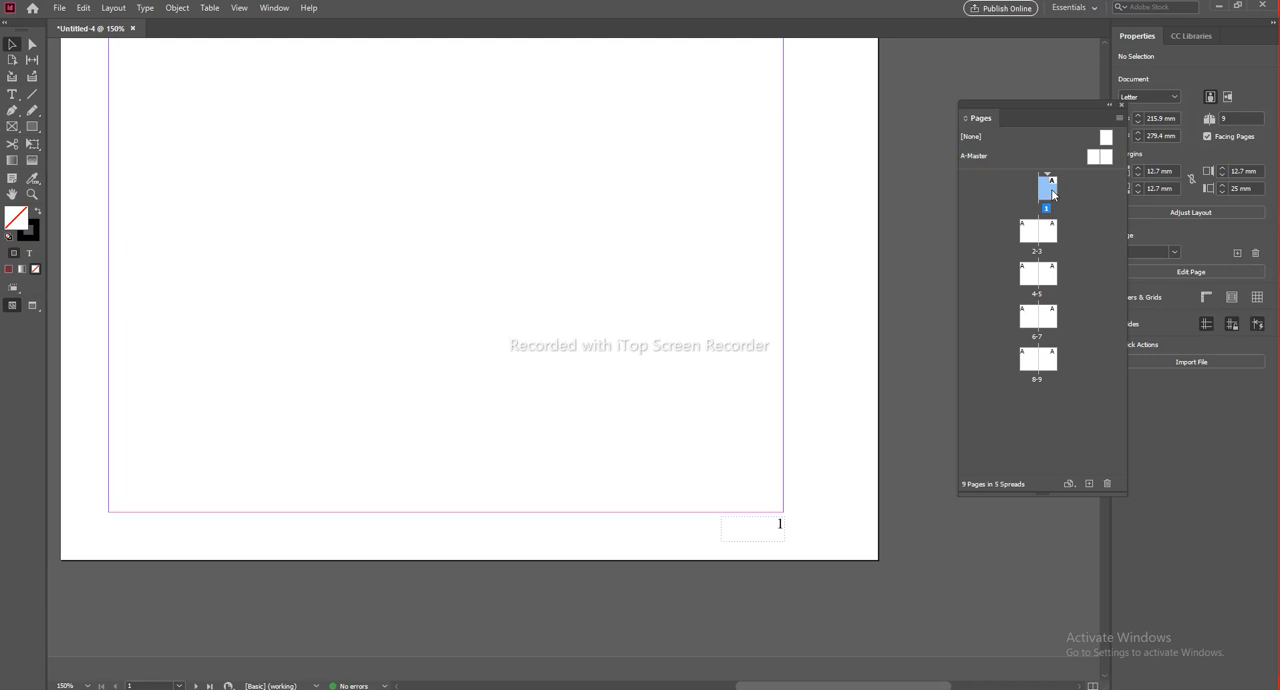
{"action": "scroll", "coordinate": [710, 458], "scroll_direction": "down", "scroll_amount": 3}
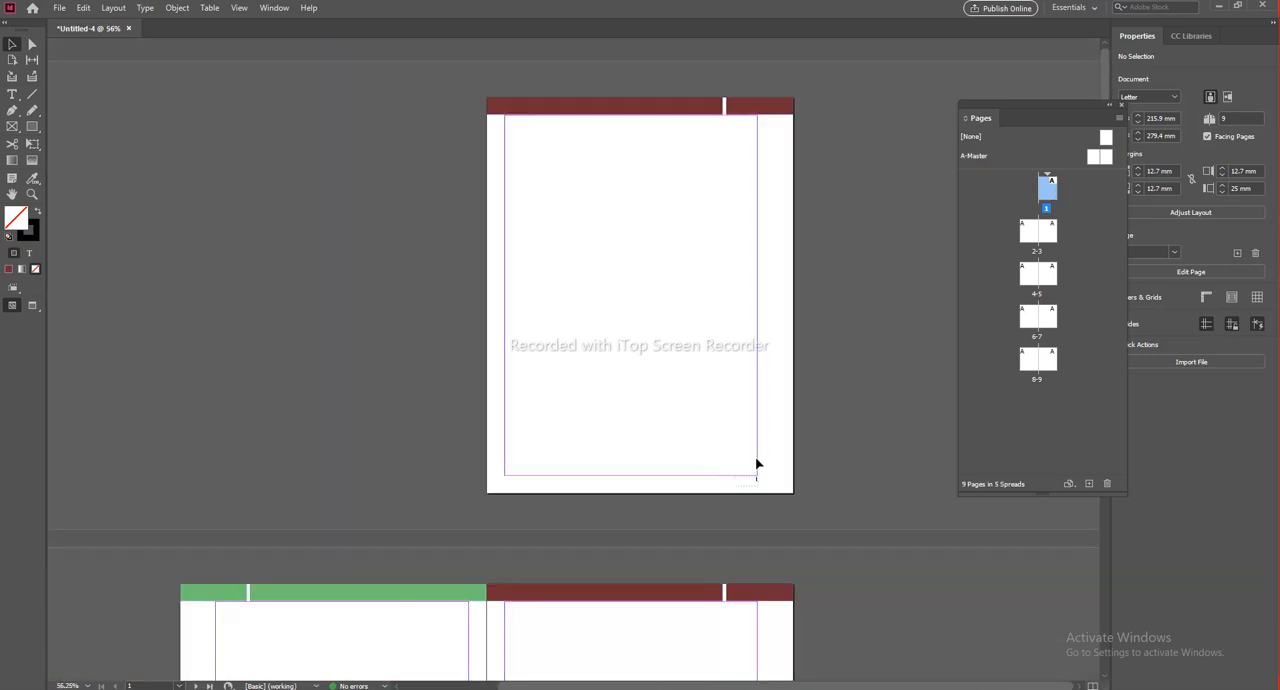
{"action": "scroll", "coordinate": [763, 486], "scroll_direction": "up", "scroll_amount": 2}
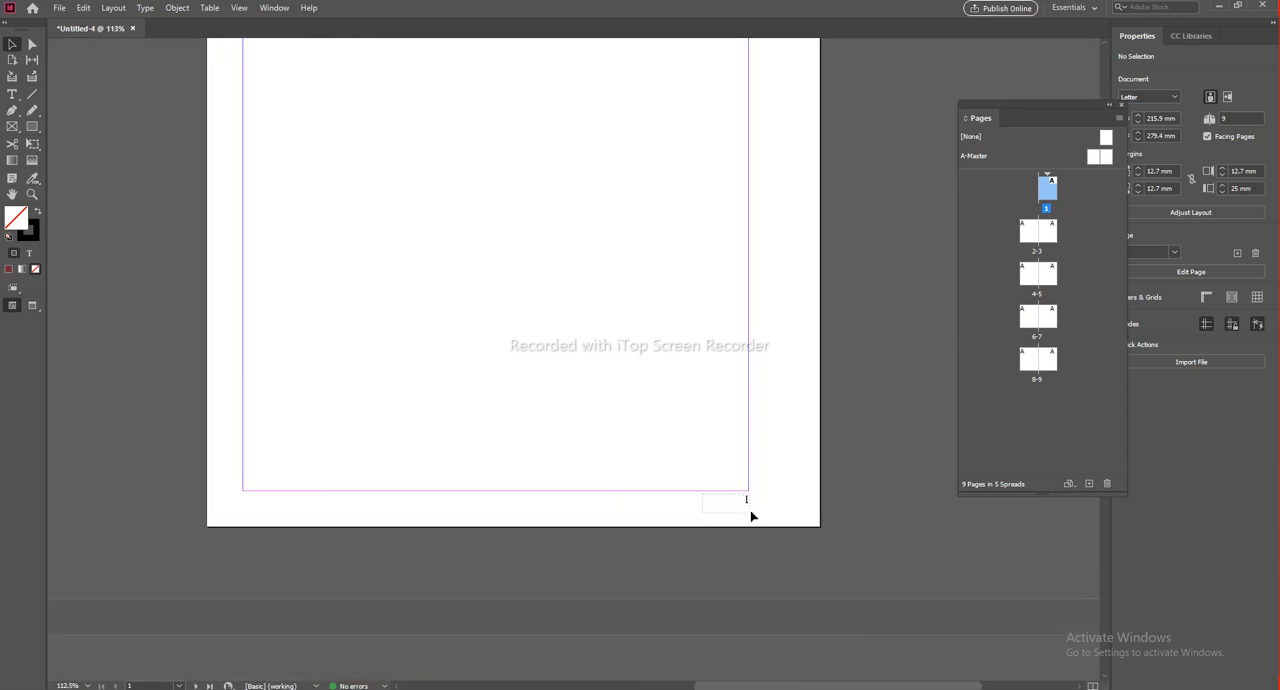
{"action": "scroll", "coordinate": [477, 577], "scroll_direction": "down", "scroll_amount": 10}
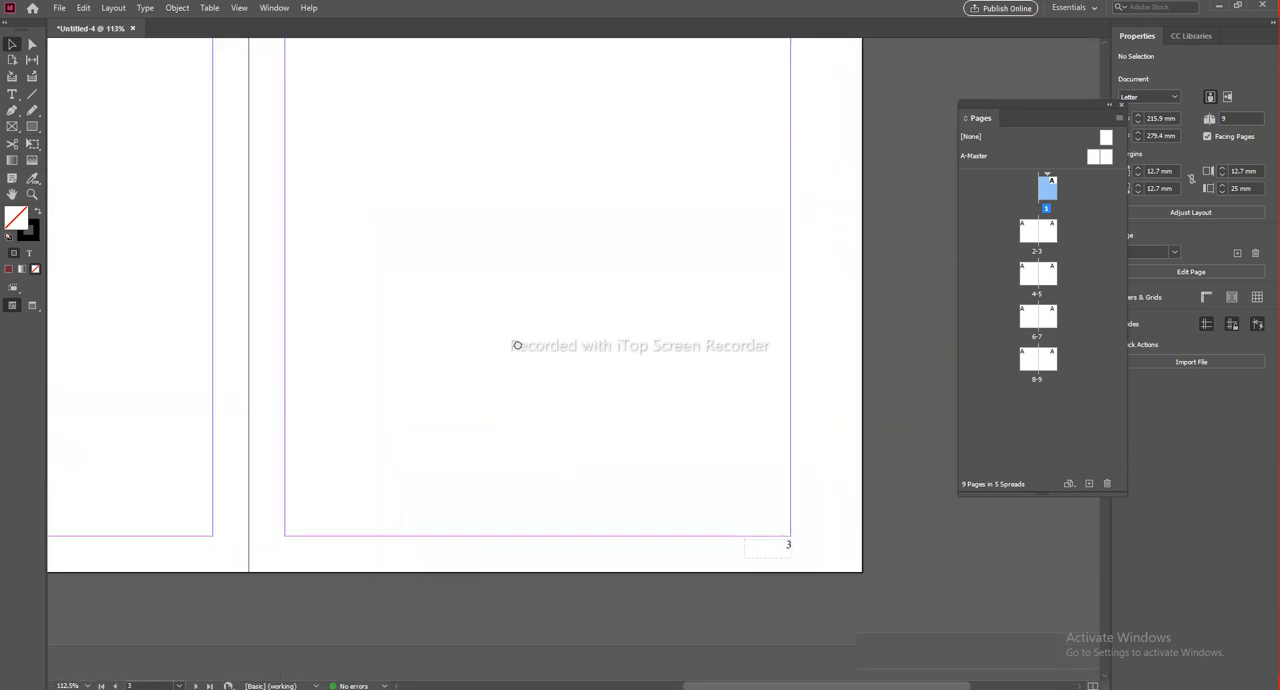
{"action": "left_click_drag", "start_coordinate": [365, 467], "coordinate": [651, 451]}
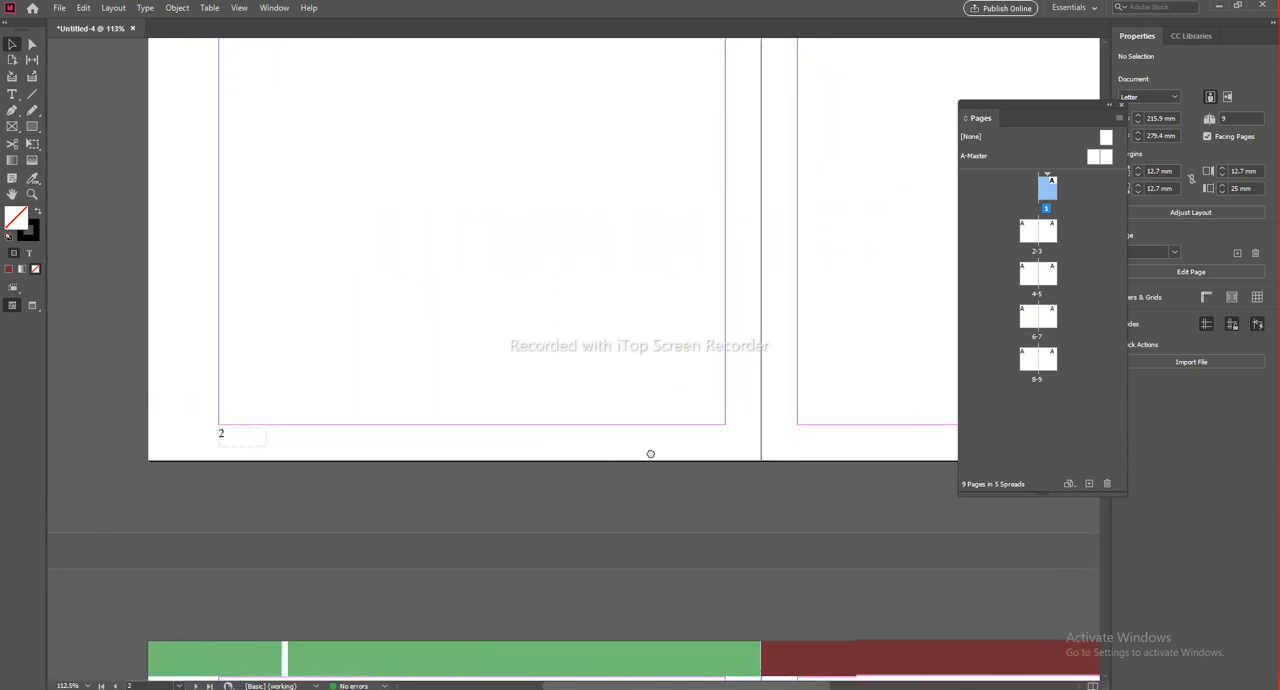
{"action": "left_click_drag", "start_coordinate": [452, 454], "coordinate": [555, 447]}
{"action": "left_click_drag", "start_coordinate": [449, 593], "coordinate": [439, 379]}
{"action": "left_click_drag", "start_coordinate": [454, 643], "coordinate": [419, 135]}
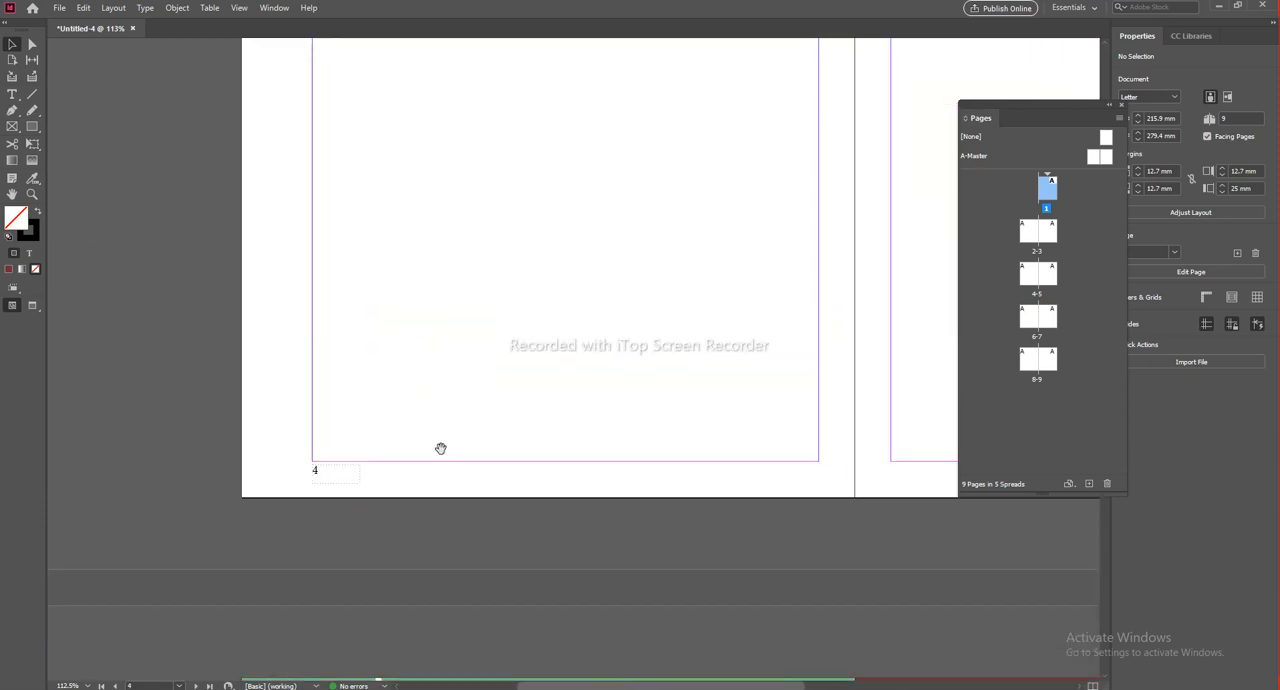
{"action": "left_click_drag", "start_coordinate": [691, 491], "coordinate": [680, 398]}
{"action": "left_click_drag", "start_coordinate": [450, 592], "coordinate": [520, 95]}
{"action": "left_click_drag", "start_coordinate": [448, 631], "coordinate": [494, 63]}
{"action": "left_click_drag", "start_coordinate": [817, 420], "coordinate": [277, 428]}
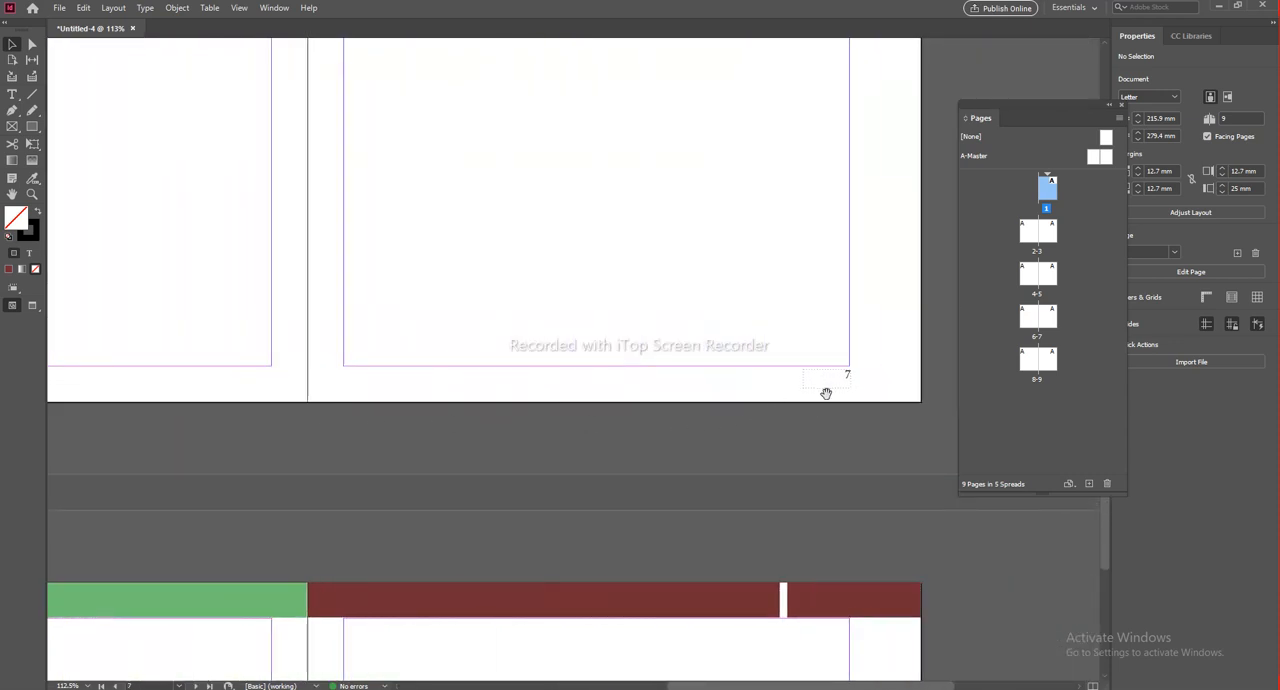
{"action": "double_click", "coordinate": [1047, 316]}
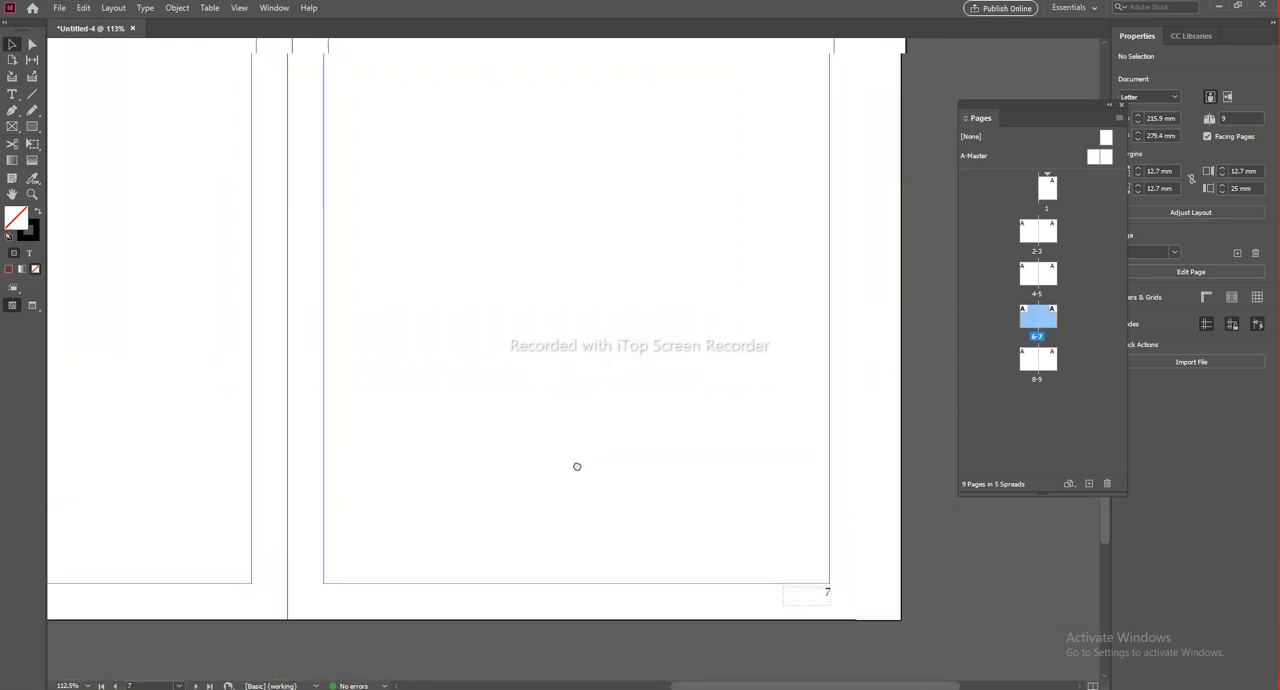
Step: Return to the A-Master spread and insert "Page no." before the page-number marker in the left master page's footer frame
{"action": "left_click", "coordinate": [970, 157]}
{"action": "double_click", "coordinate": [972, 157]}
{"action": "left_click_drag", "start_coordinate": [342, 507], "coordinate": [703, 411]}
{"action": "scroll", "coordinate": [387, 575], "scroll_direction": "up", "scroll_amount": 3}
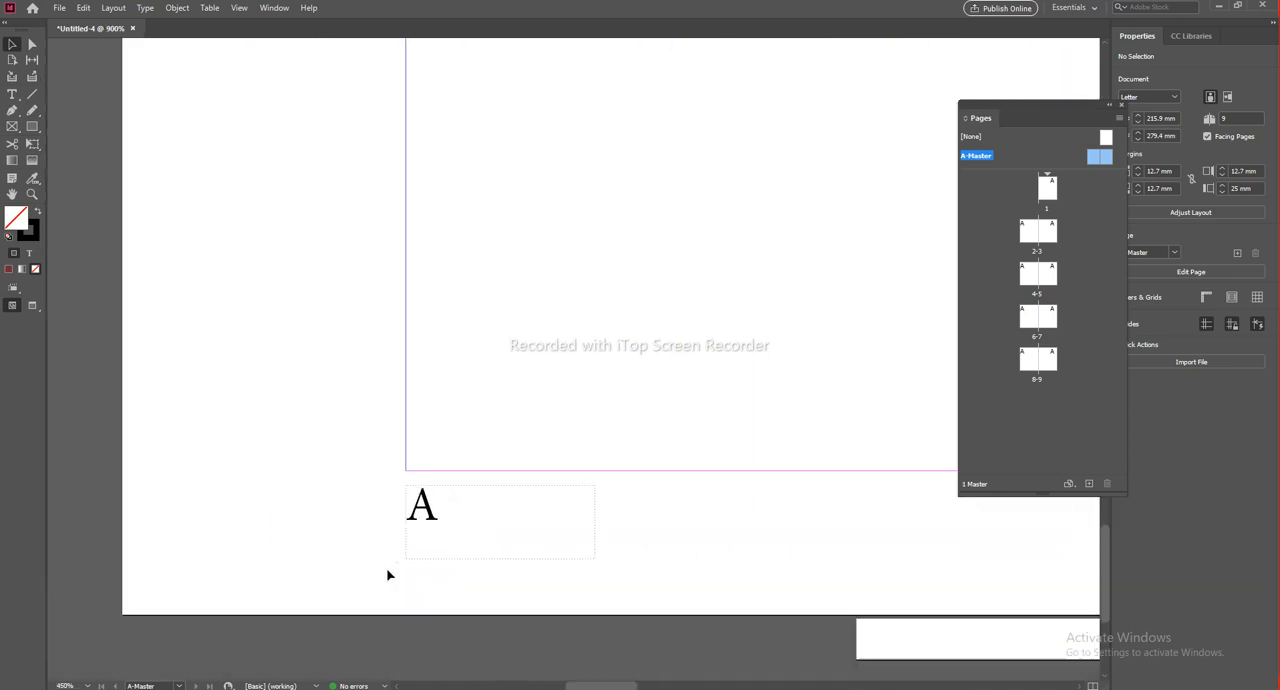
{"action": "scroll", "coordinate": [387, 575], "scroll_direction": "up", "scroll_amount": 1}
{"action": "double_click", "coordinate": [464, 452]}
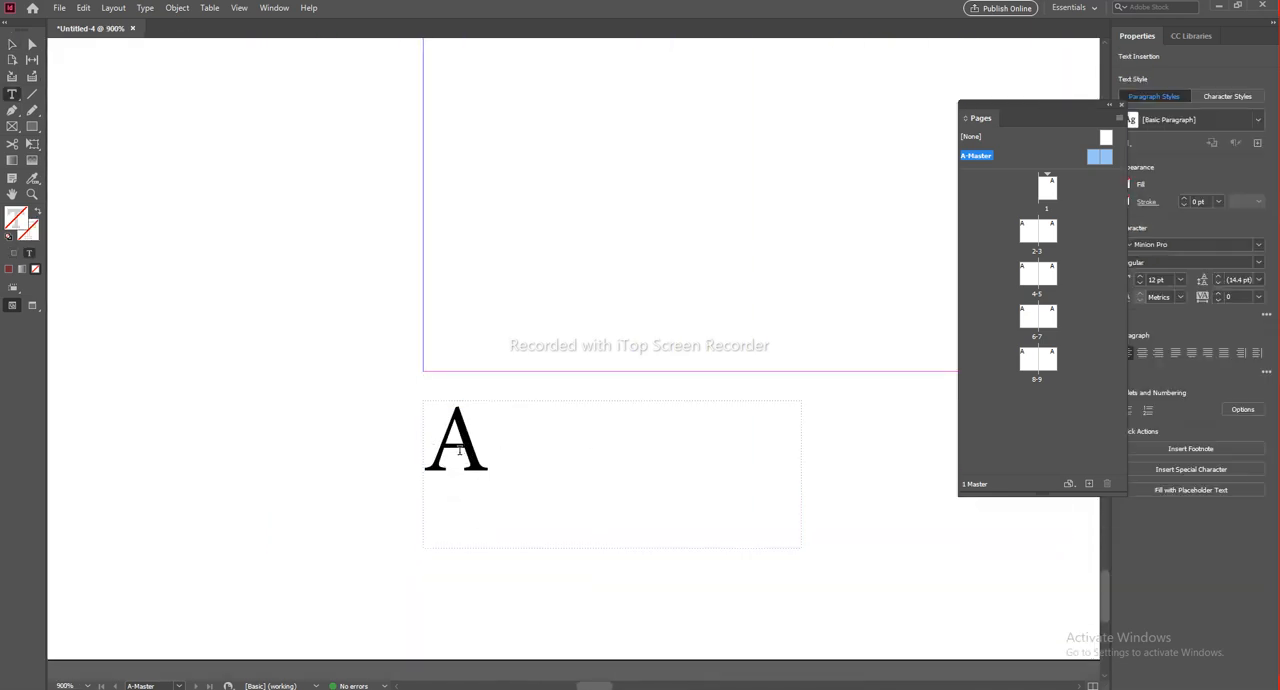
{"action": "type", "text": "Page"}
{"action": "key", "text": "Tab"}
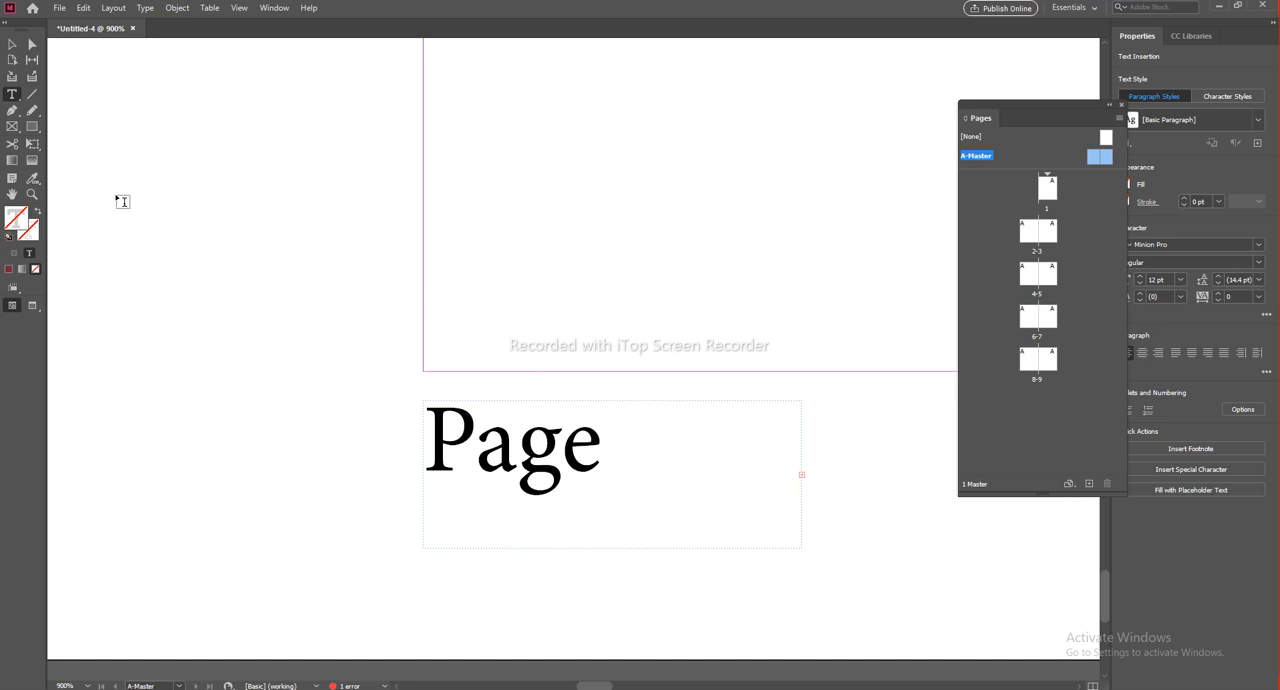
{"action": "type", "text": "no."}
Step: Widen the left footer frame to about 23.5 mm so that the label and page-number marker fit on one line
{"action": "left_click", "coordinate": [12, 44]}
{"action": "left_click", "coordinate": [808, 511]}
{"action": "scroll", "coordinate": [804, 508], "scroll_direction": "down", "scroll_amount": 3}
{"action": "left_click_drag", "start_coordinate": [810, 507], "coordinate": [448, 486]}
{"action": "left_click", "coordinate": [432, 455]}
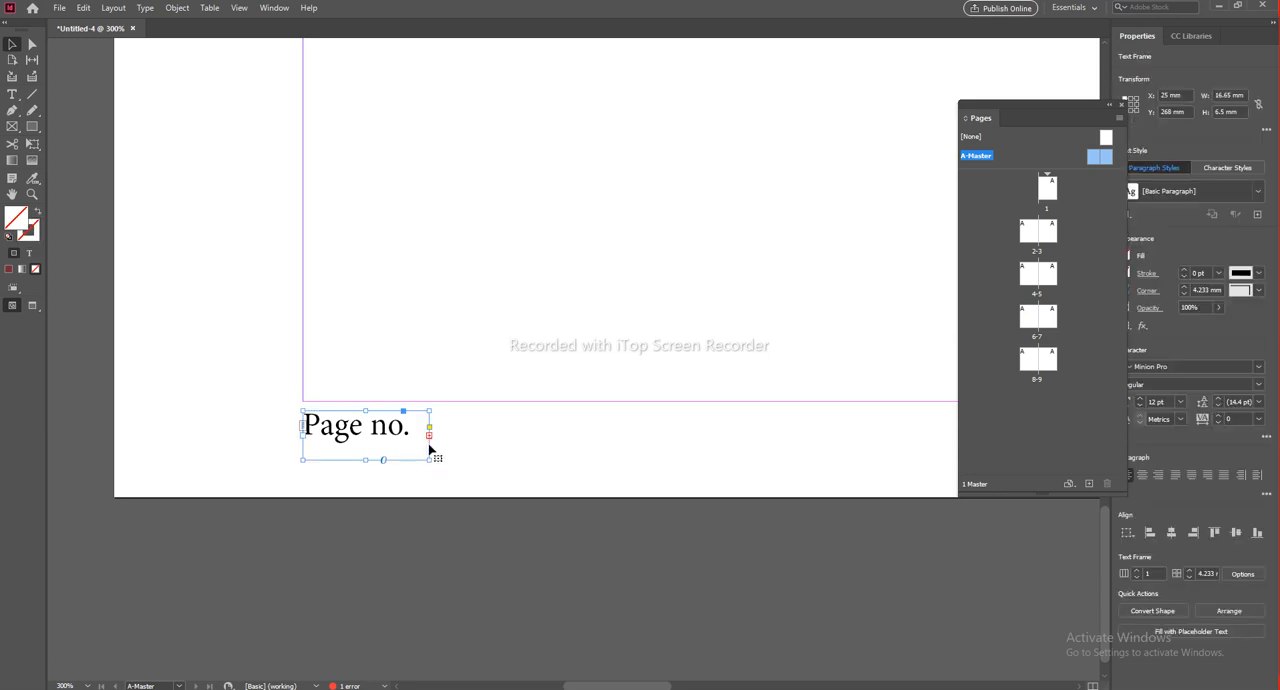
{"action": "scroll", "coordinate": [430, 452], "scroll_direction": "up", "scroll_amount": 8}
{"action": "left_click_drag", "start_coordinate": [420, 300], "coordinate": [614, 331]}
{"action": "key", "text": "ctrl+z"}
{"action": "left_click_drag", "start_coordinate": [418, 98], "coordinate": [974, 97]}
{"action": "scroll", "coordinate": [564, 275], "scroll_direction": "down", "scroll_amount": 8}
{"action": "left_click", "coordinate": [612, 542]}
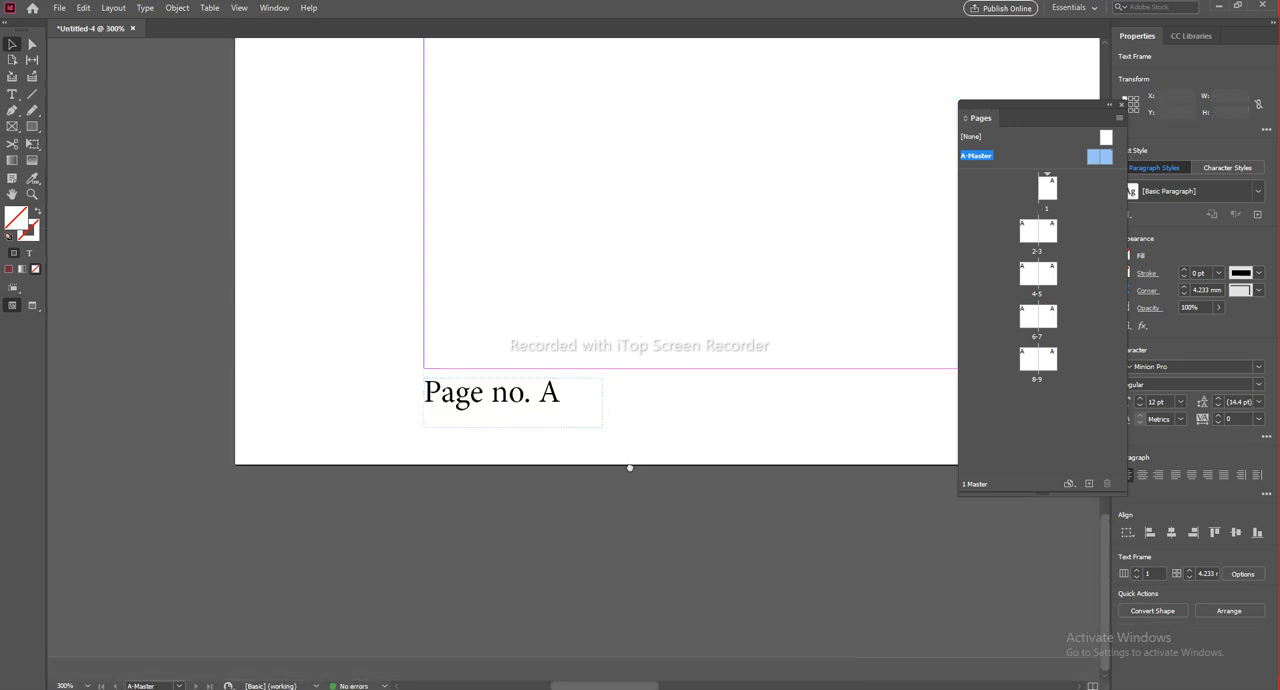
Step: Delete the page-number frame without a label from the right master page's footer
{"action": "left_click_drag", "start_coordinate": [678, 463], "coordinate": [380, 448]}
{"action": "scroll", "coordinate": [380, 448], "scroll_direction": "down", "scroll_amount": 3}
{"action": "left_click_drag", "start_coordinate": [854, 490], "coordinate": [594, 486]}
{"action": "left_click_drag", "start_coordinate": [806, 494], "coordinate": [526, 494]}
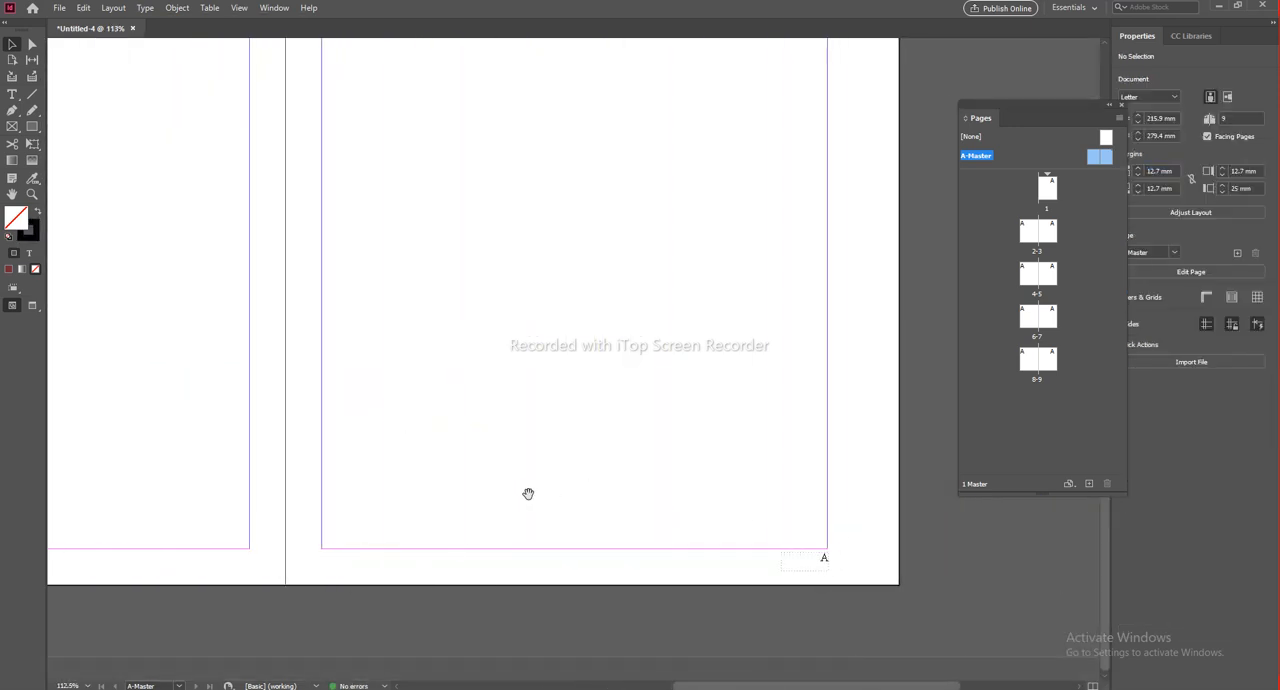
{"action": "left_click", "coordinate": [826, 566]}
{"action": "left_click", "coordinate": [506, 578]}
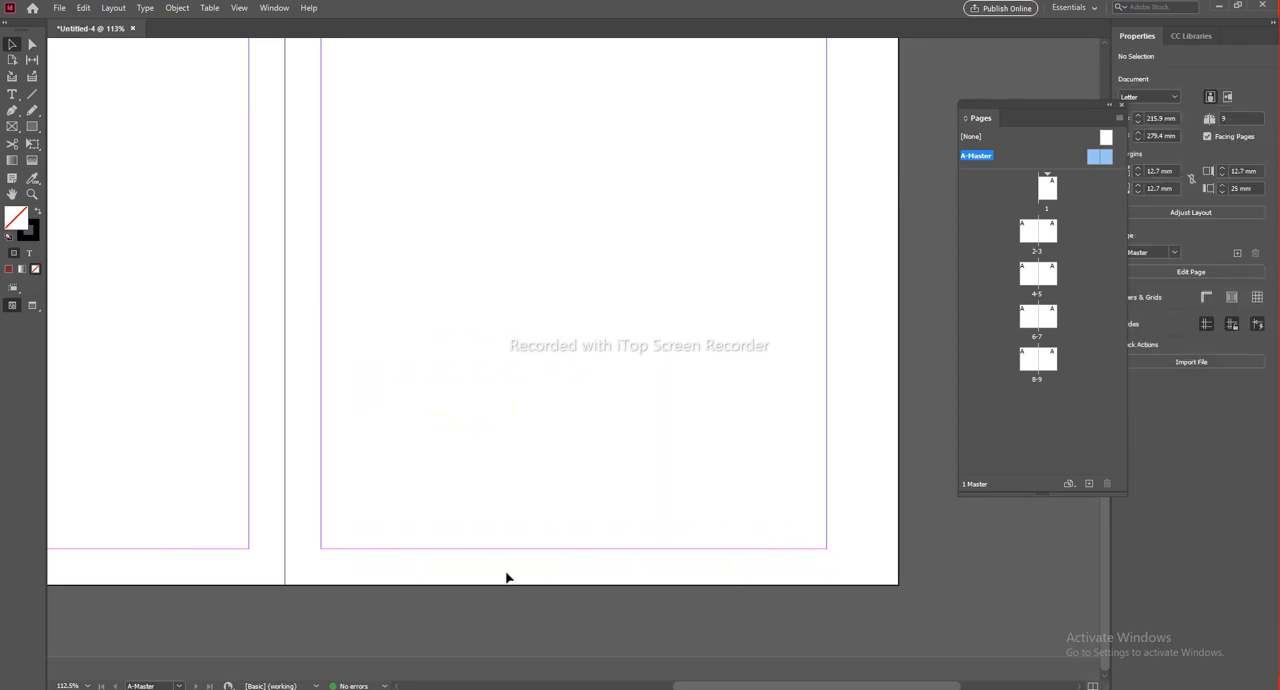
Step: Duplicate the left "Page no." frame onto the right master page, flush with its outer margin at the same height
{"action": "scroll", "coordinate": [517, 506], "scroll_direction": "left", "scroll_amount": 10}
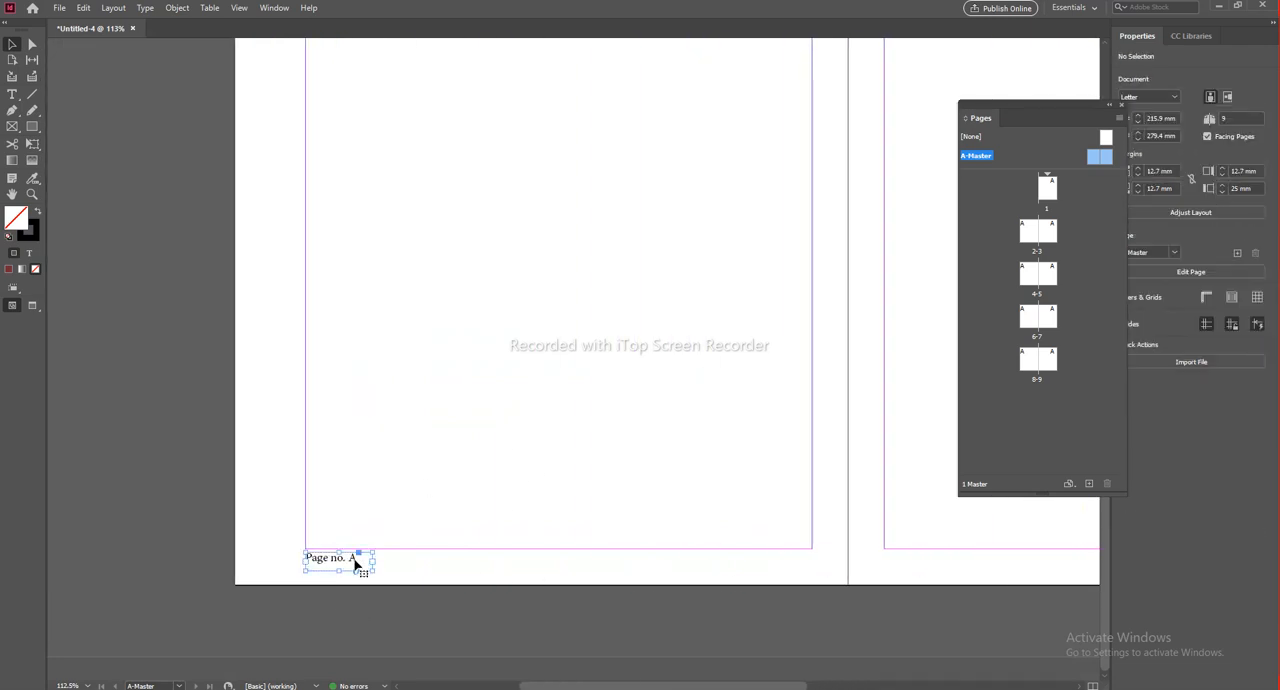
{"action": "left_click_drag", "start_coordinate": [337, 560], "coordinate": [919, 560]}
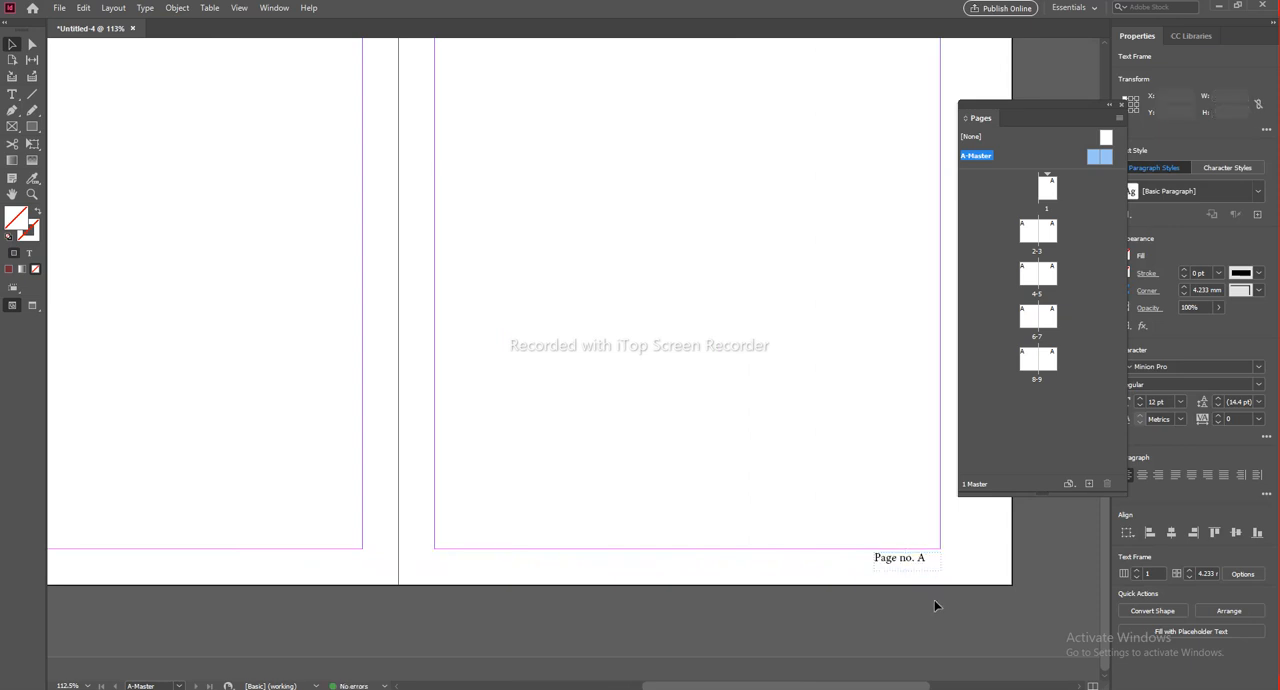
{"action": "left_click", "coordinate": [935, 604]}
{"action": "double_click", "coordinate": [928, 564]}
{"action": "right_click", "coordinate": [930, 565]}
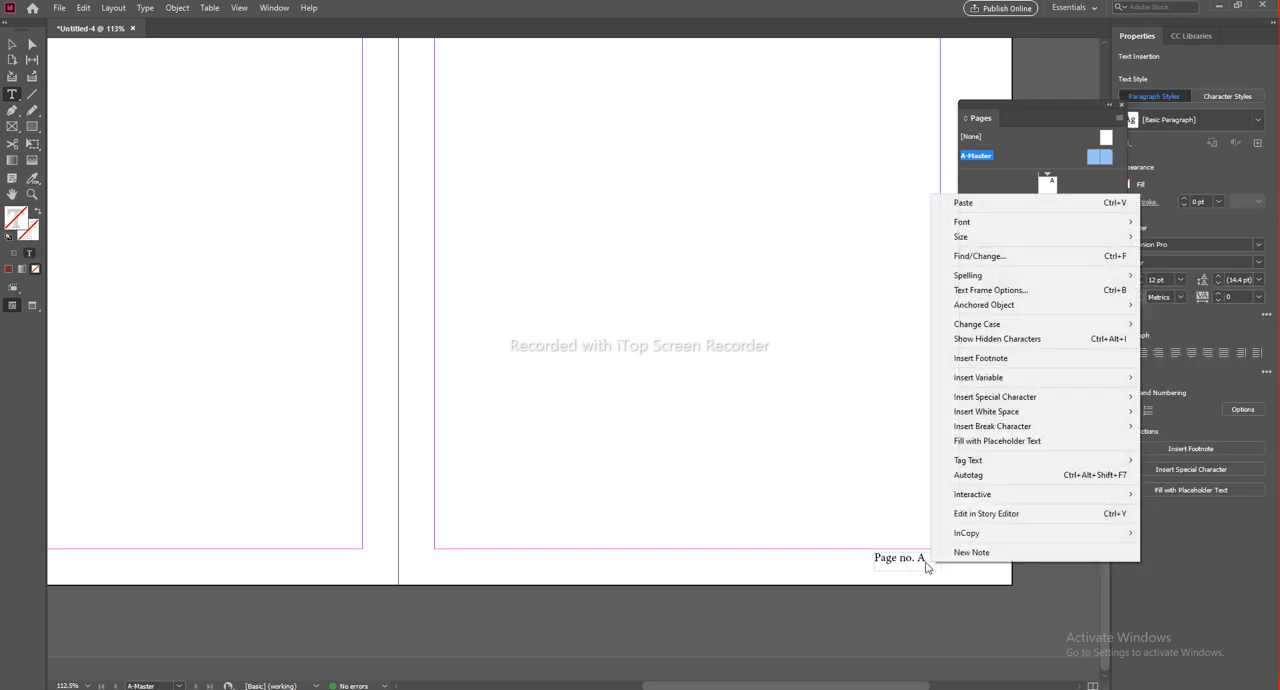
{"action": "triple_click", "coordinate": [926, 562]}
{"action": "left_click", "coordinate": [926, 562]}
{"action": "right_click", "coordinate": [926, 562]}
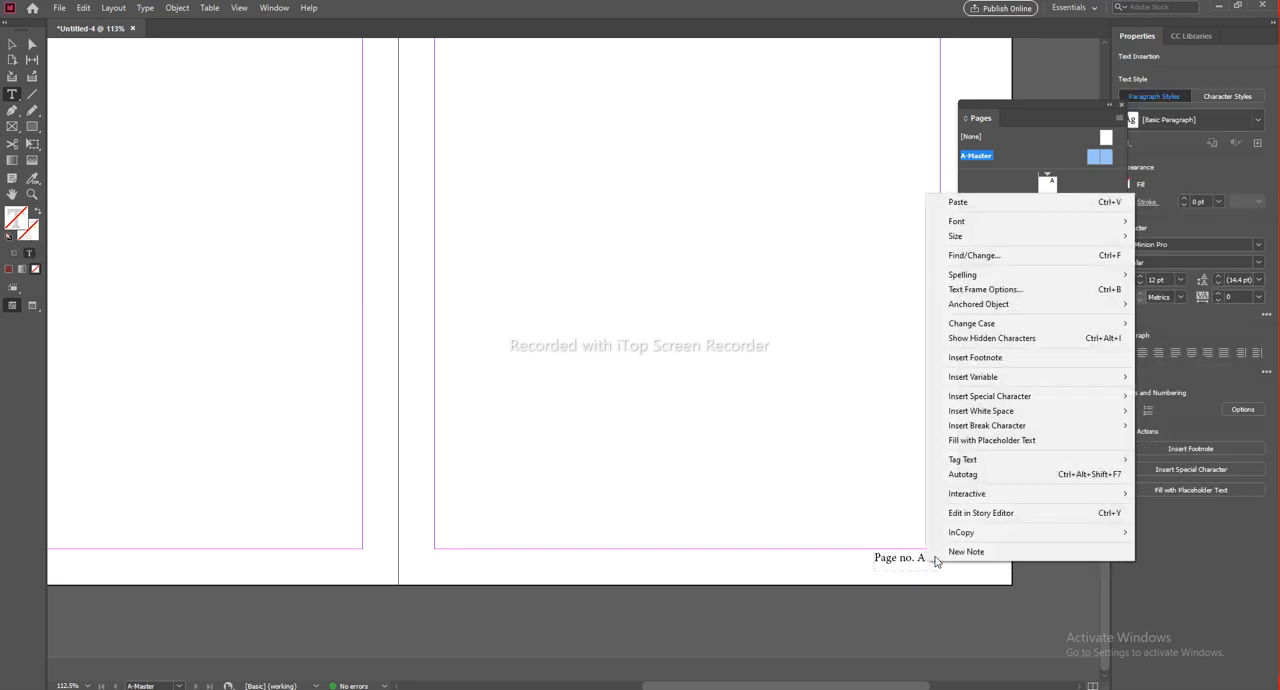
{"action": "mouse_move", "coordinate": [988, 396]}
{"action": "mouse_move", "coordinate": [1188, 414]}
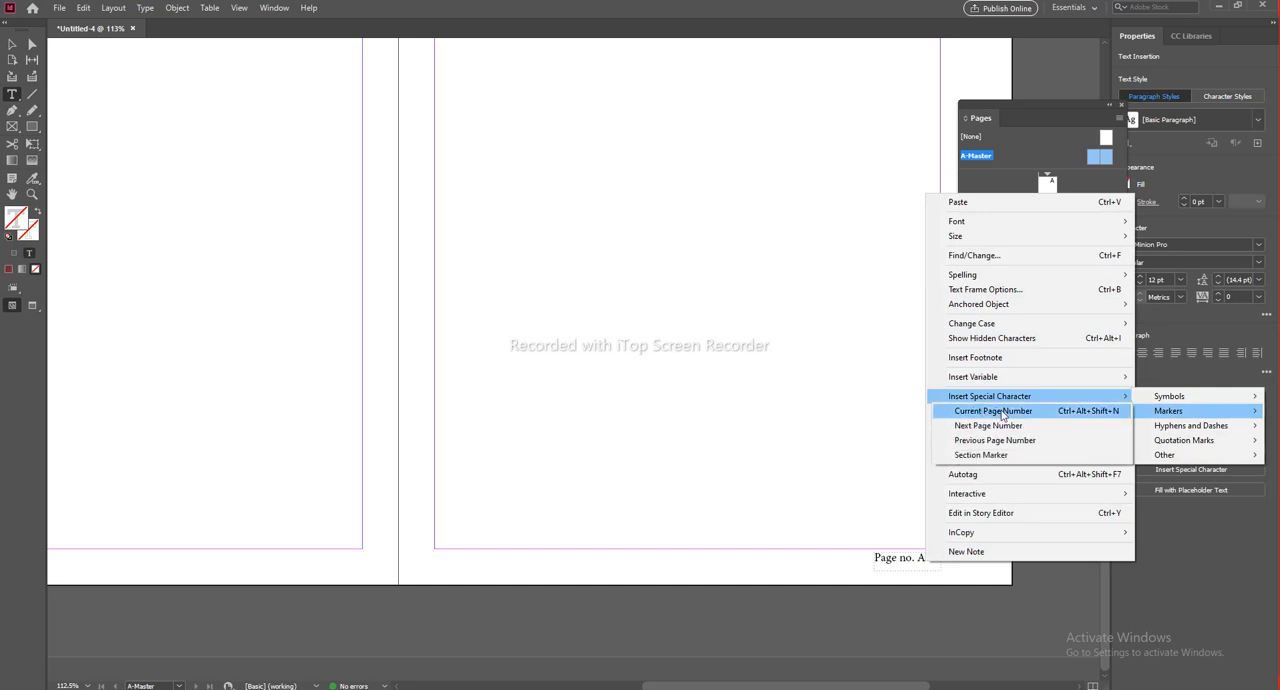
{"action": "left_click", "coordinate": [896, 575]}
{"action": "left_click", "coordinate": [915, 558]}
{"action": "left_click", "coordinate": [931, 559]}
{"action": "left_click", "coordinate": [12, 44]}
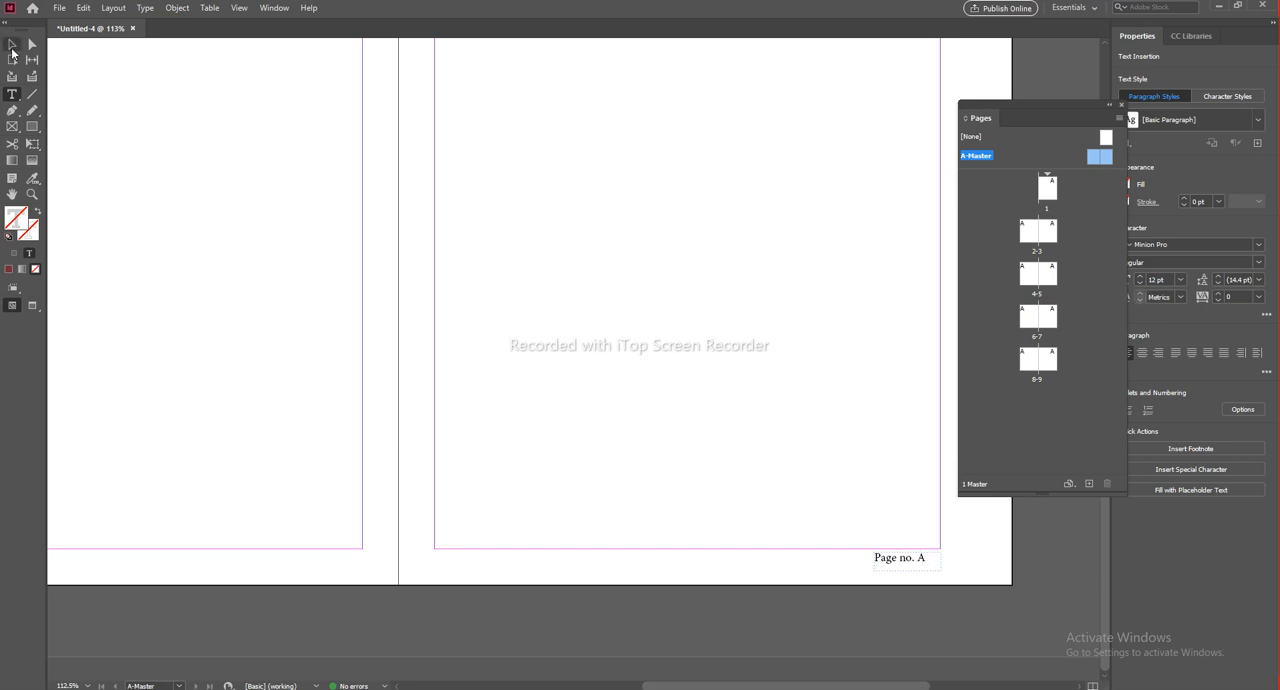
{"action": "left_click", "coordinate": [958, 614]}
Step: Right-align the text in the right master page's "Page no." frame and deselect it
{"action": "scroll", "coordinate": [923, 575], "scroll_direction": "up", "scroll_amount": 2}
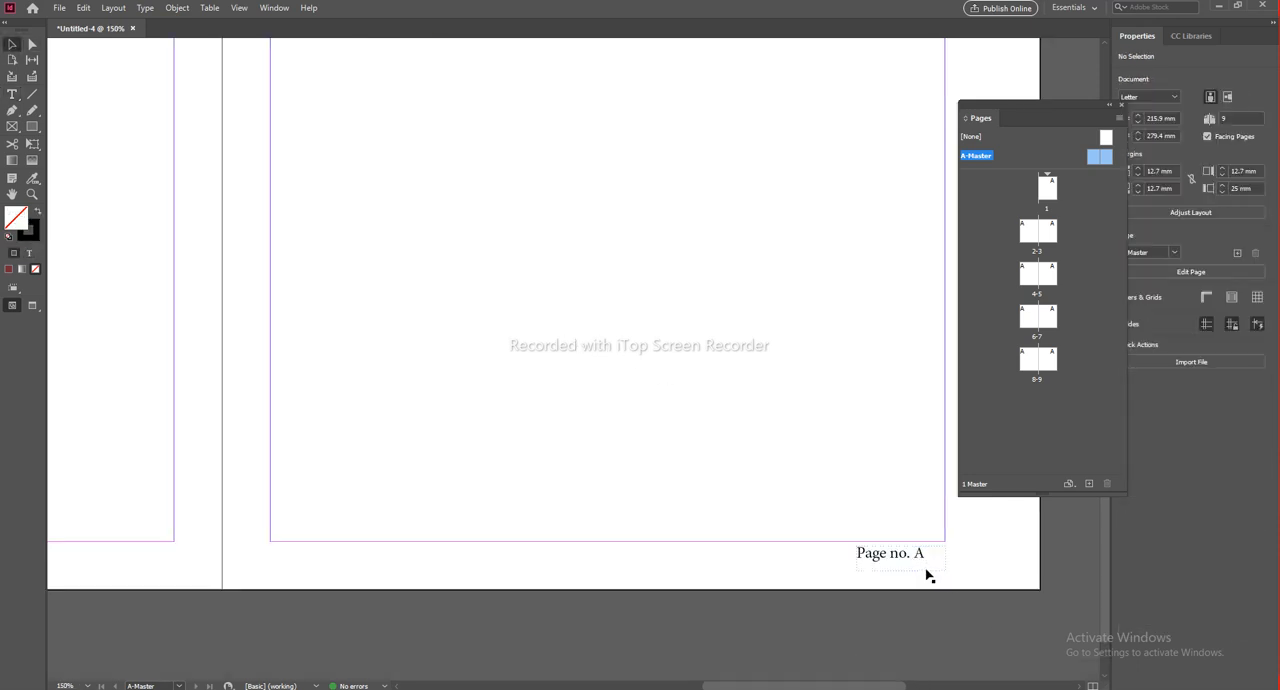
{"action": "left_click", "coordinate": [914, 556]}
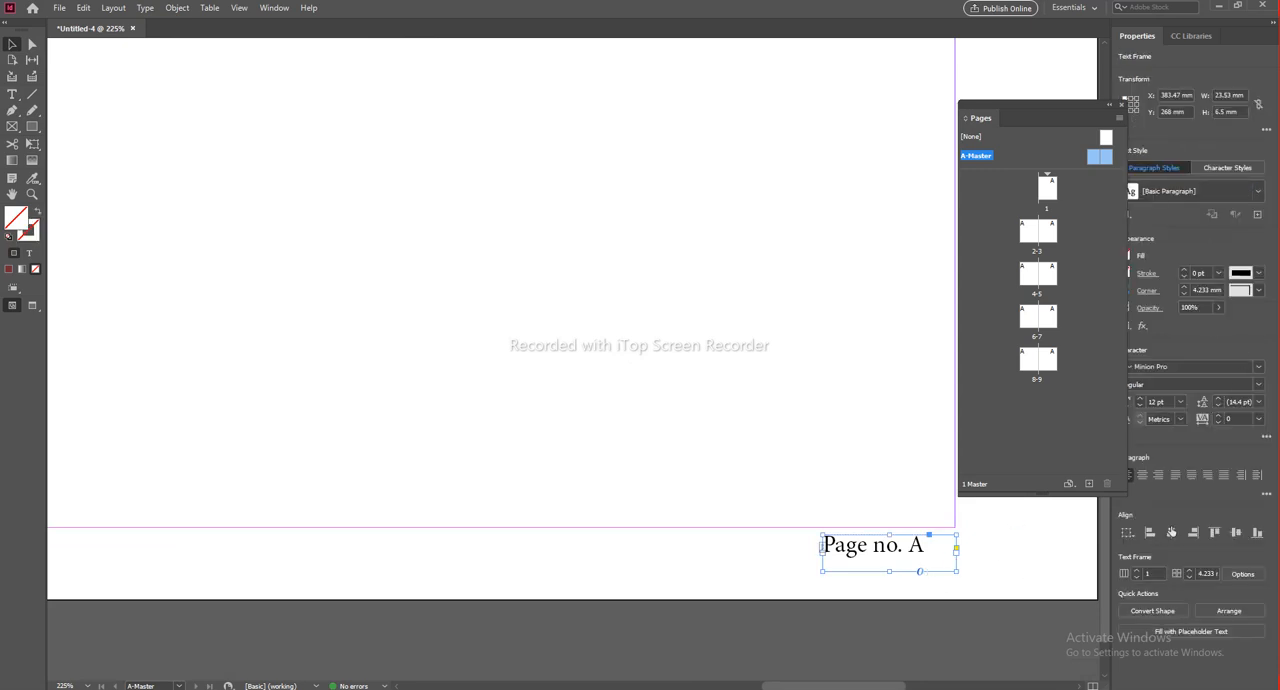
{"action": "left_click", "coordinate": [1158, 476]}
{"action": "left_click", "coordinate": [674, 534]}
Step: Review the "Page no." footers and header bars on the document pages from page 1 on, partly in Preview mode
{"action": "scroll", "coordinate": [672, 536], "scroll_direction": "down", "scroll_amount": 2}
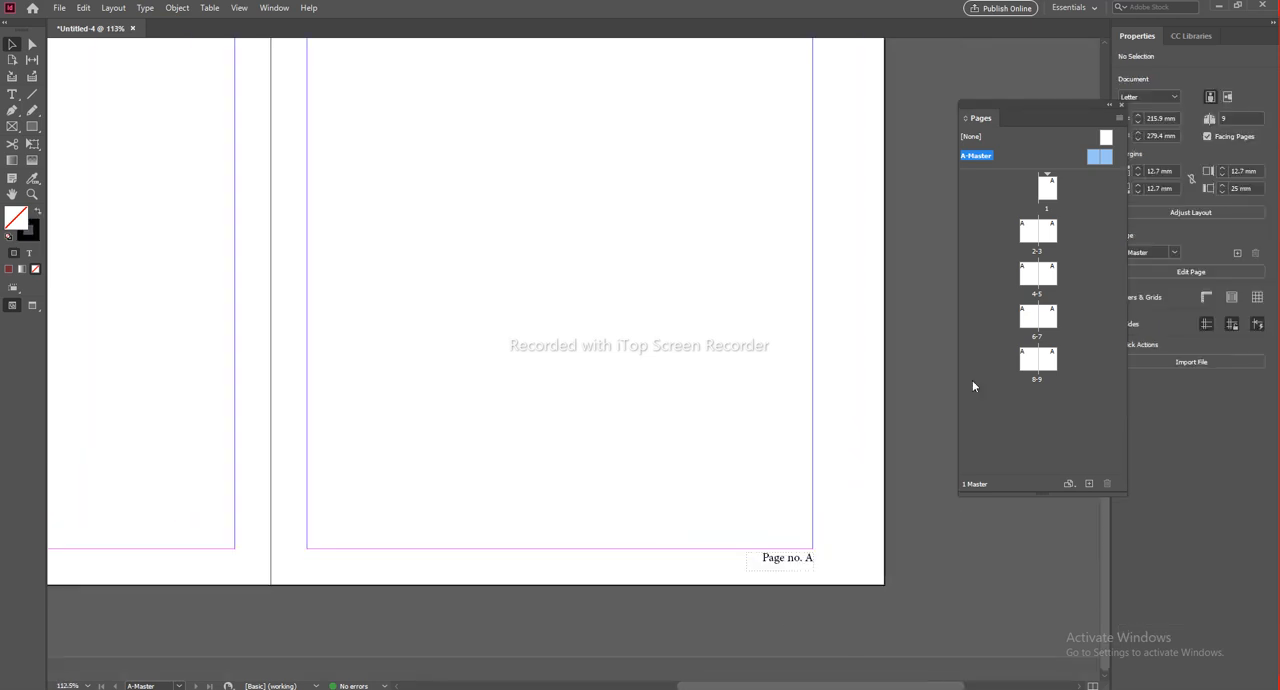
{"action": "double_click", "coordinate": [1041, 198]}
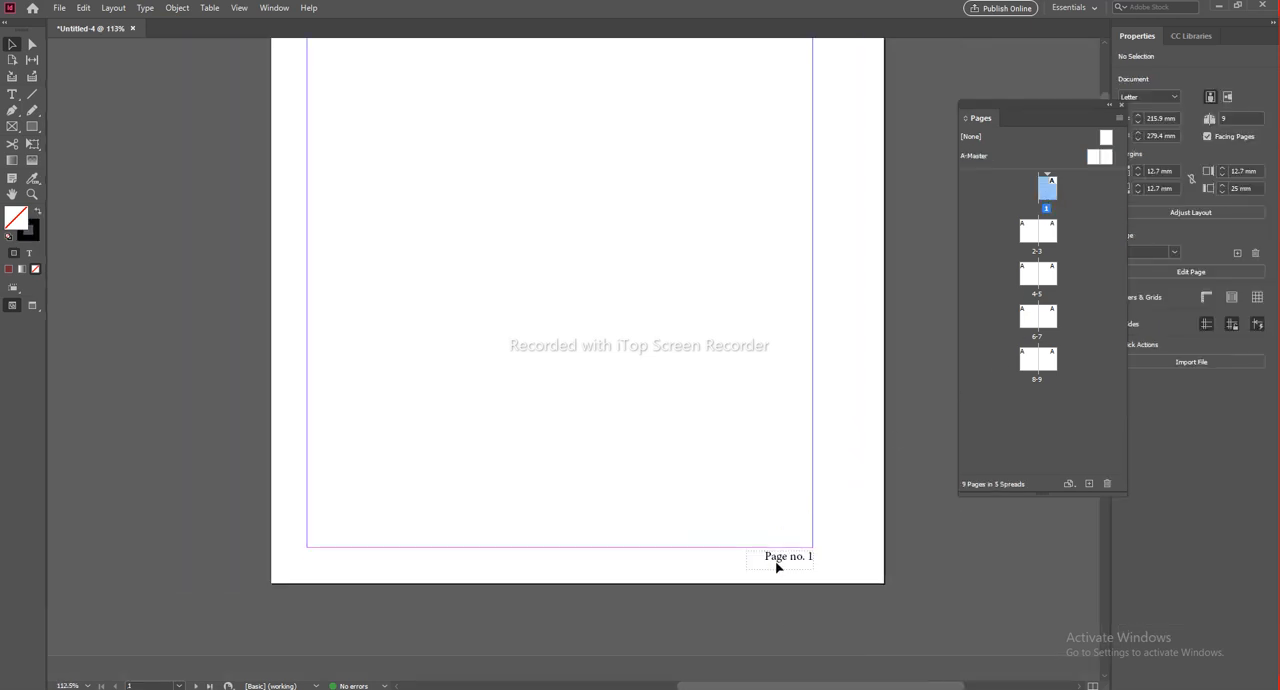
{"action": "left_click_drag", "start_coordinate": [655, 618], "coordinate": [815, 146]}
{"action": "left_click_drag", "start_coordinate": [387, 576], "coordinate": [760, 180]}
{"action": "left_click_drag", "start_coordinate": [543, 360], "coordinate": [714, 132]}
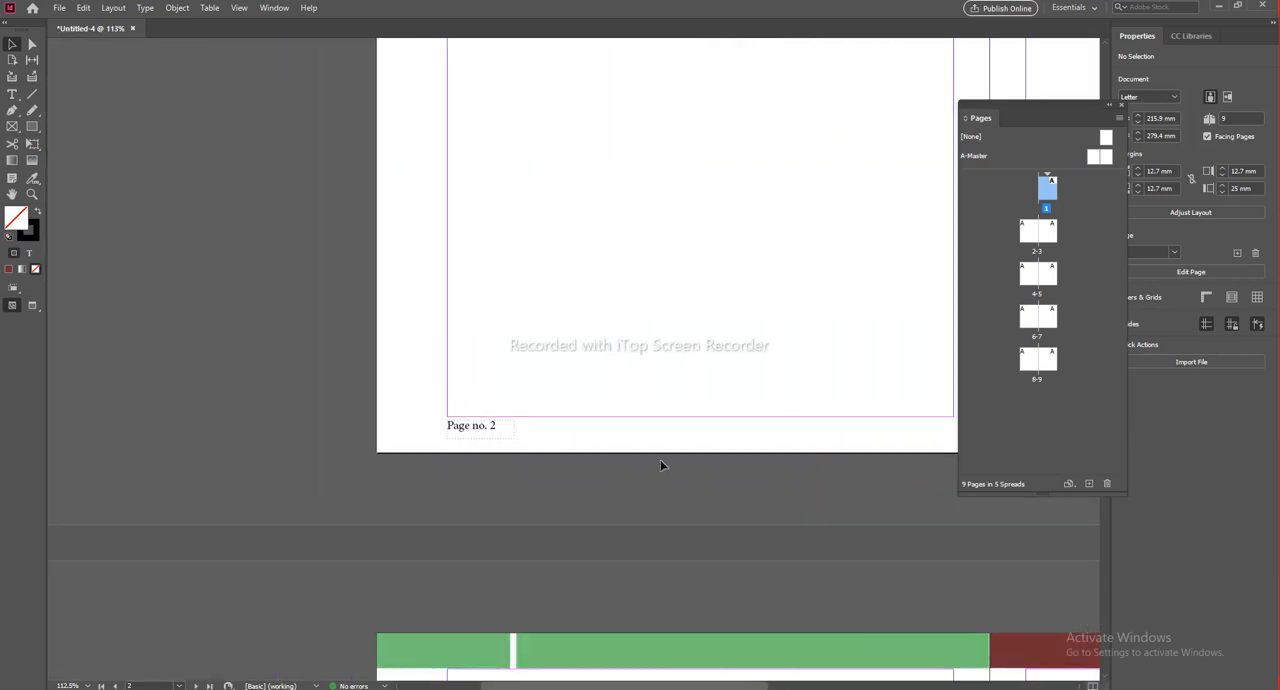
{"action": "key", "text": "w"}
{"action": "scroll", "coordinate": [606, 489], "scroll_direction": "right", "scroll_amount": 5}
{"action": "left_click_drag", "start_coordinate": [685, 521], "coordinate": [281, 500]}
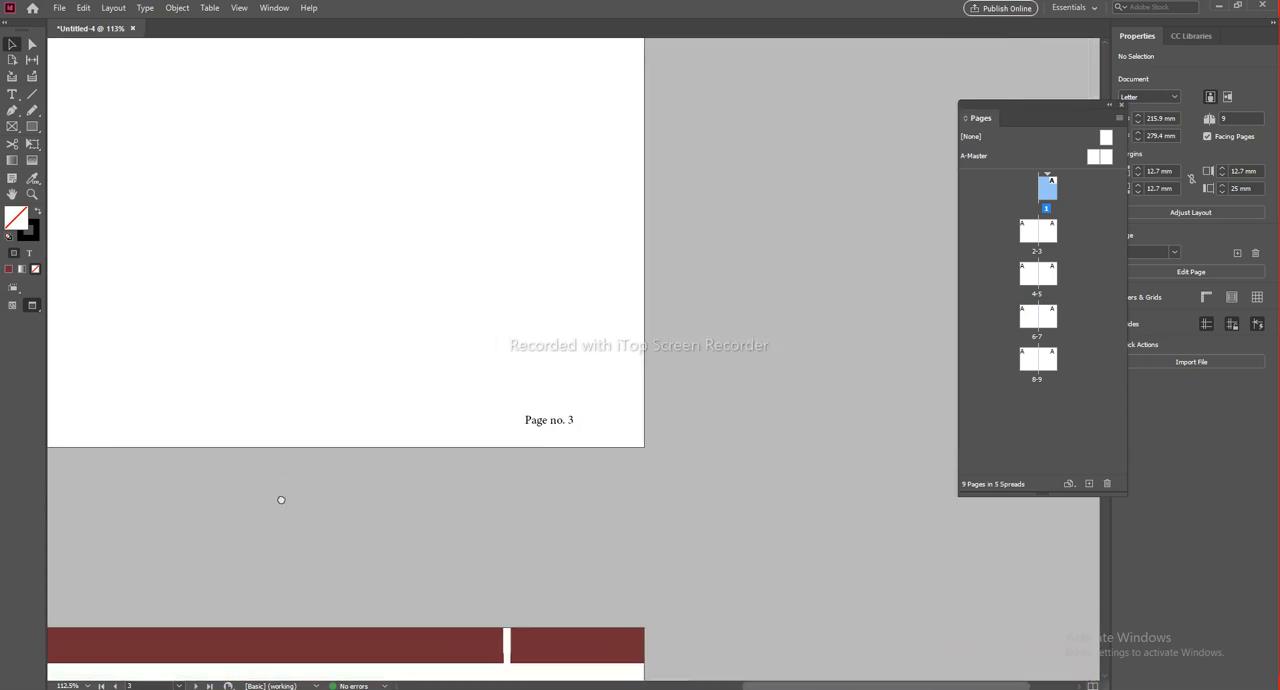
{"action": "left_click_drag", "start_coordinate": [396, 496], "coordinate": [943, 324]}
{"action": "left_click_drag", "start_coordinate": [429, 468], "coordinate": [716, 90]}
{"action": "left_click_drag", "start_coordinate": [530, 600], "coordinate": [680, 95]}
{"action": "key", "text": "w"}
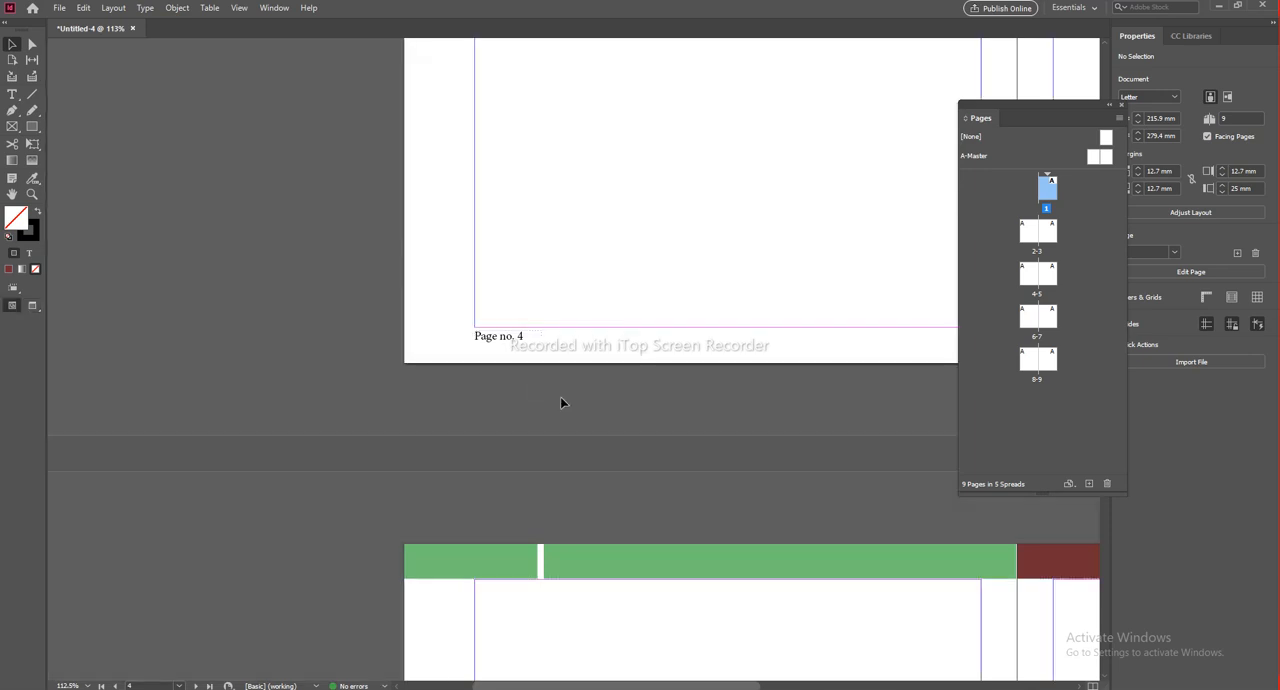
{"action": "left_click_drag", "start_coordinate": [680, 196], "coordinate": [648, 401]}
{"action": "scroll", "coordinate": [640, 367], "scroll_direction": "down", "scroll_amount": 3}
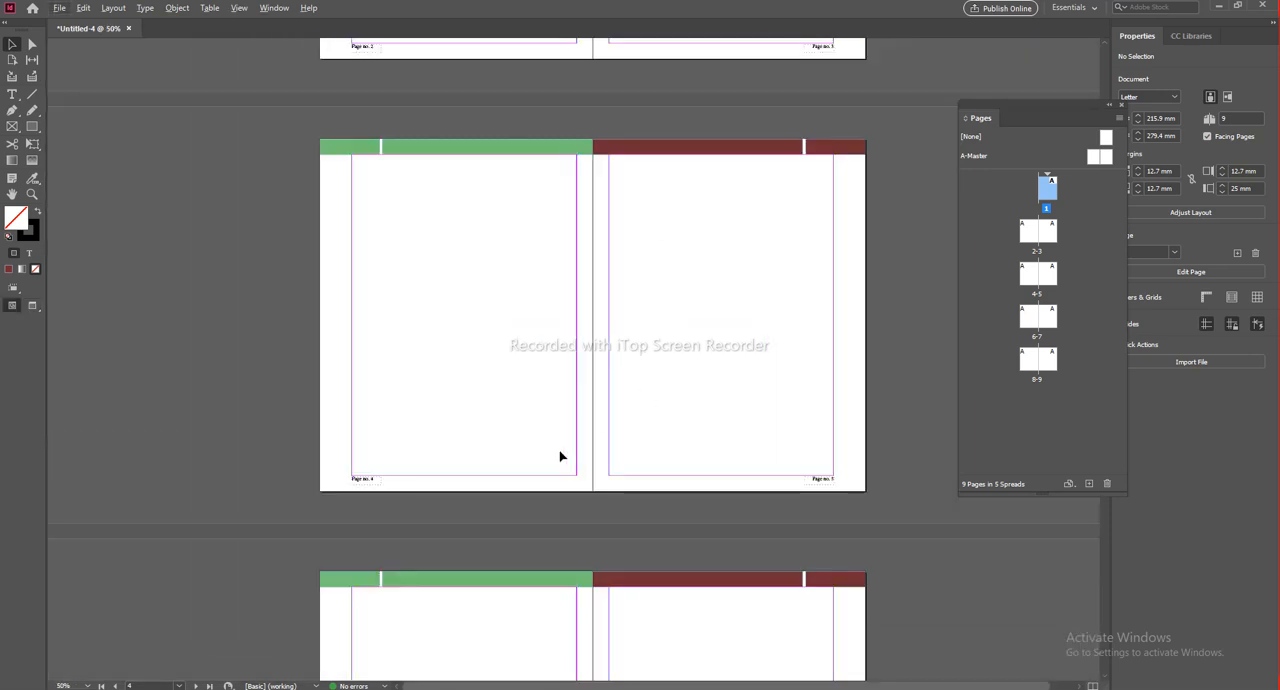
{"action": "left_click_drag", "start_coordinate": [559, 209], "coordinate": [546, 440]}
{"action": "scroll", "coordinate": [545, 440], "scroll_direction": "up", "scroll_amount": 6}
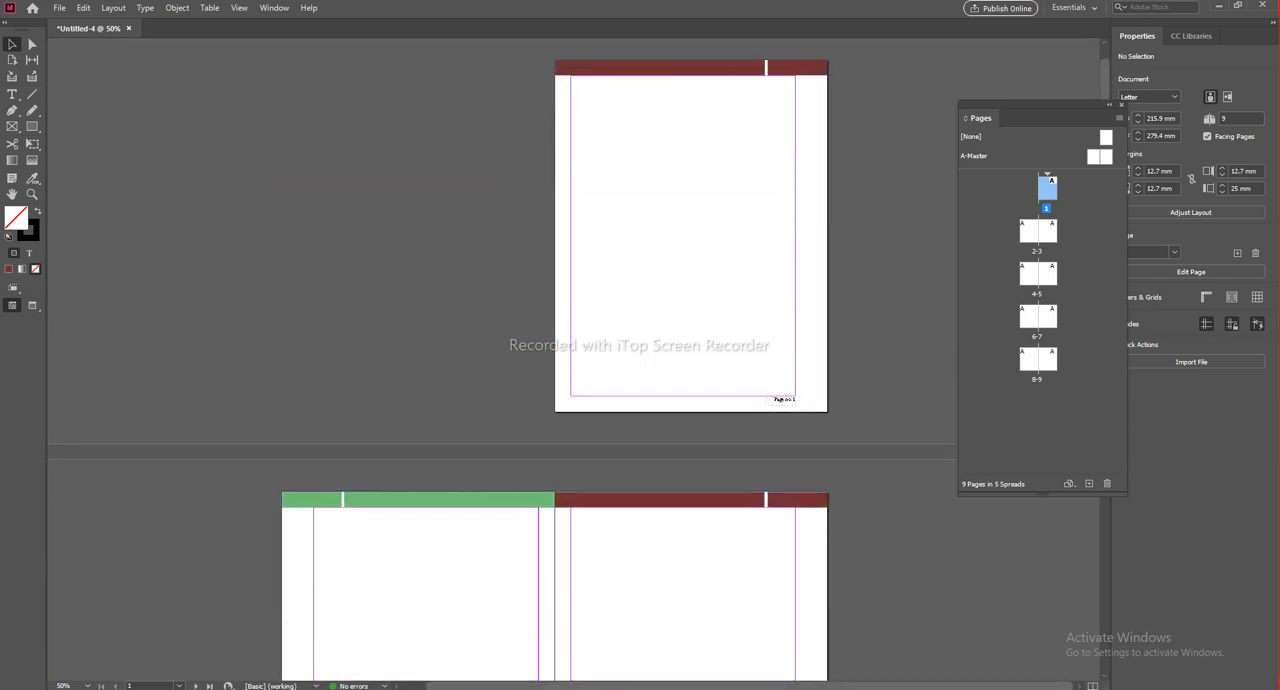
{"action": "scroll", "coordinate": [614, 457], "scroll_direction": "down", "scroll_amount": 3}
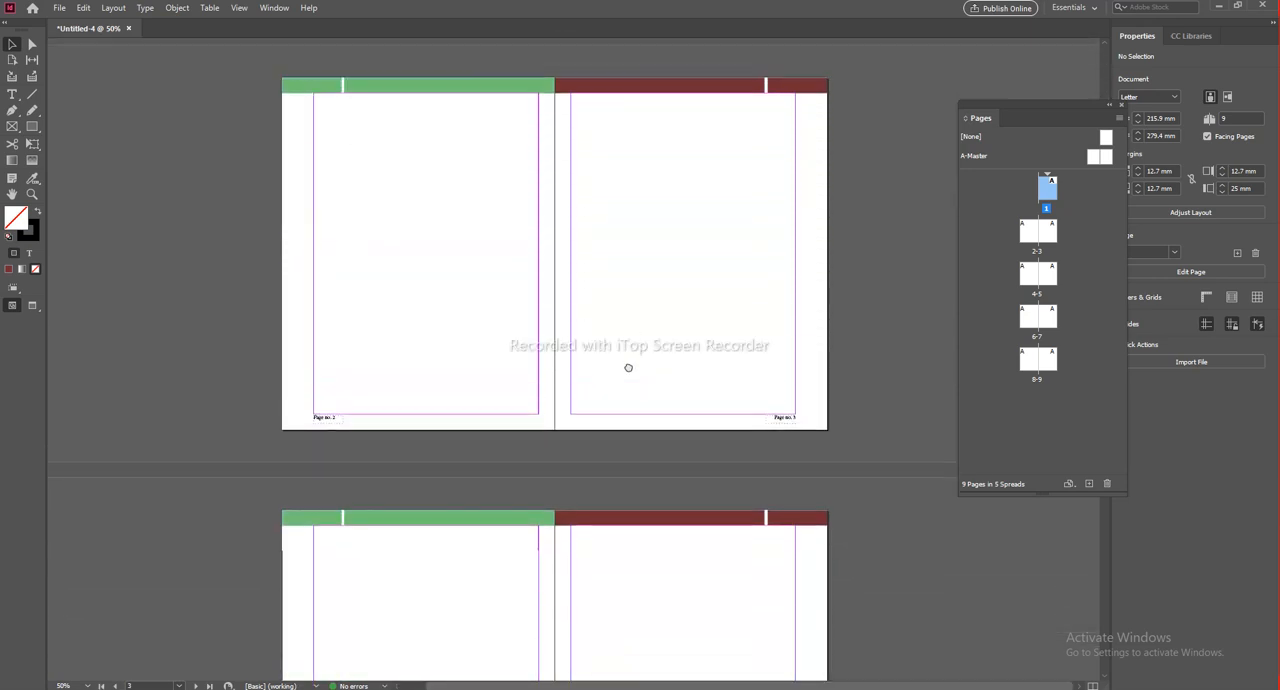
{"action": "scroll", "coordinate": [474, 434], "scroll_direction": "up", "scroll_amount": 3}
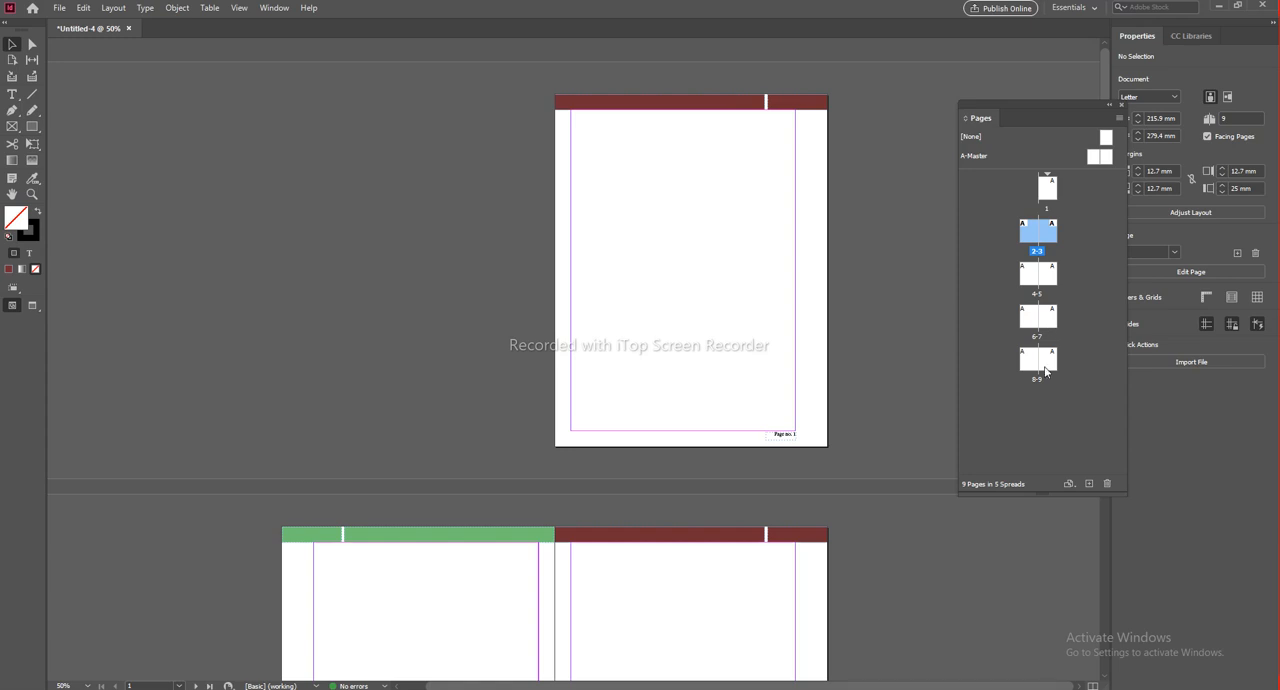
{"action": "left_click", "coordinate": [1055, 367]}
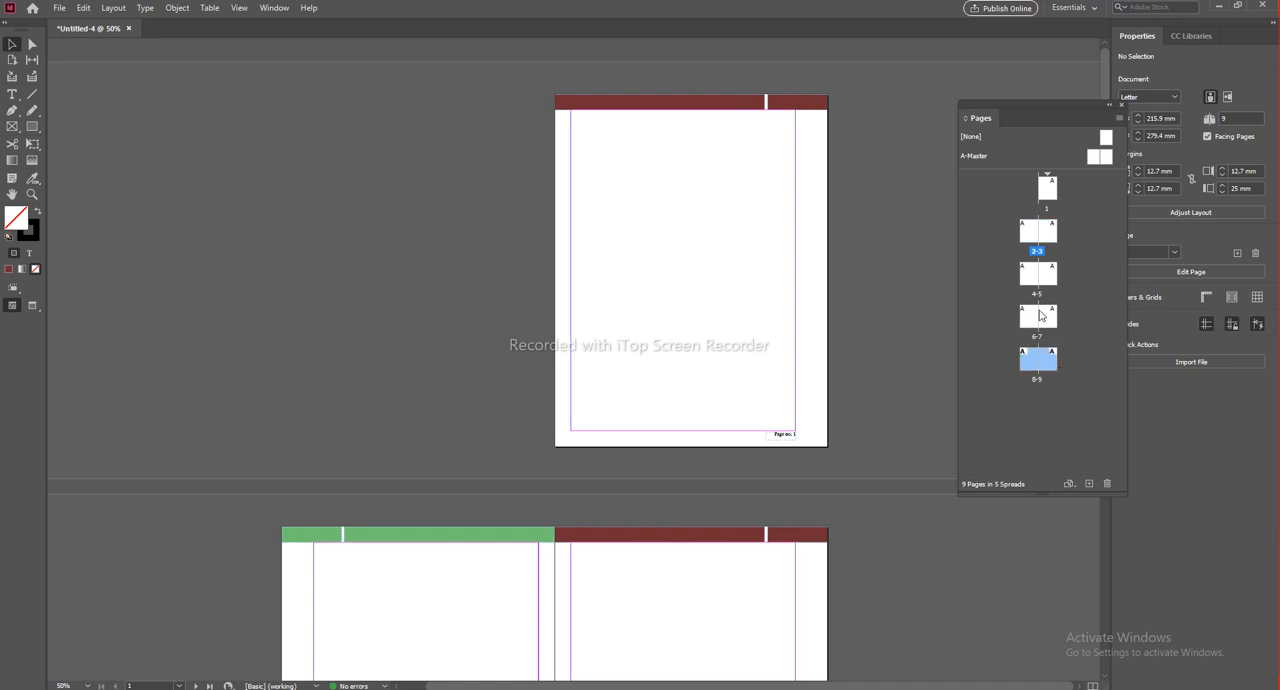
{"action": "left_click", "coordinate": [1030, 237]}
{"action": "left_click", "coordinate": [1036, 272]}
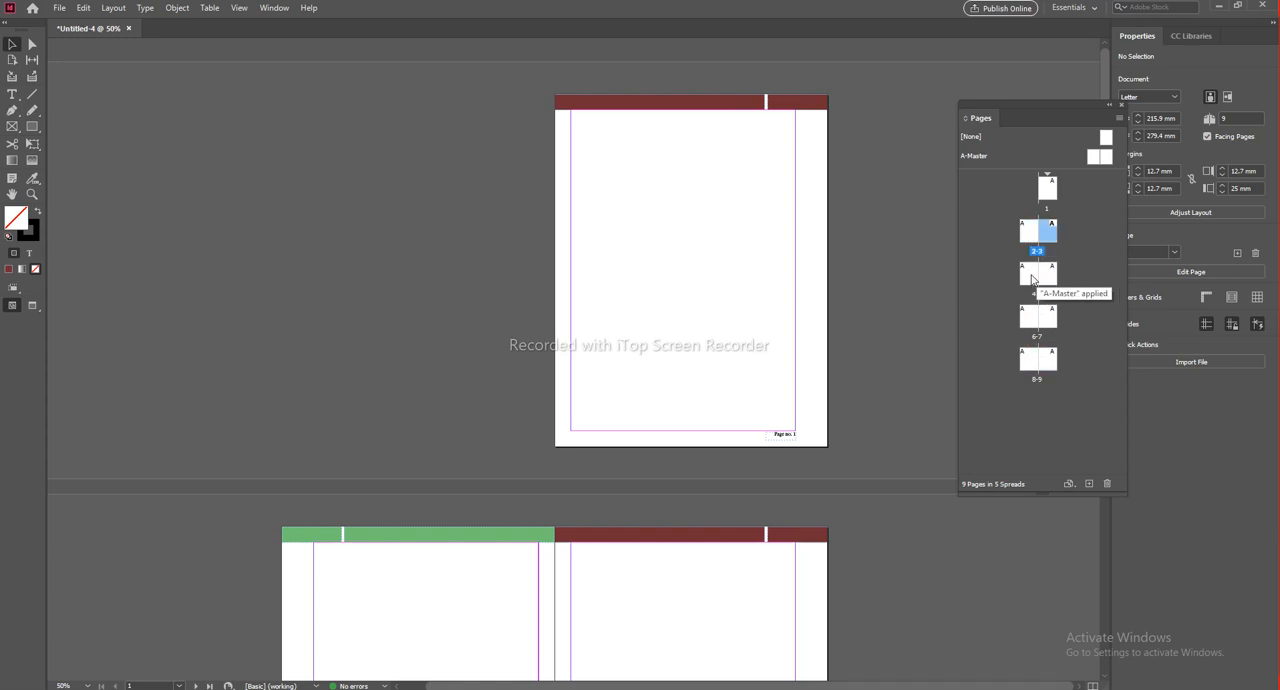
Step: Delete pages 6 to 9 from the document
{"action": "left_click", "coordinate": [1049, 278]}
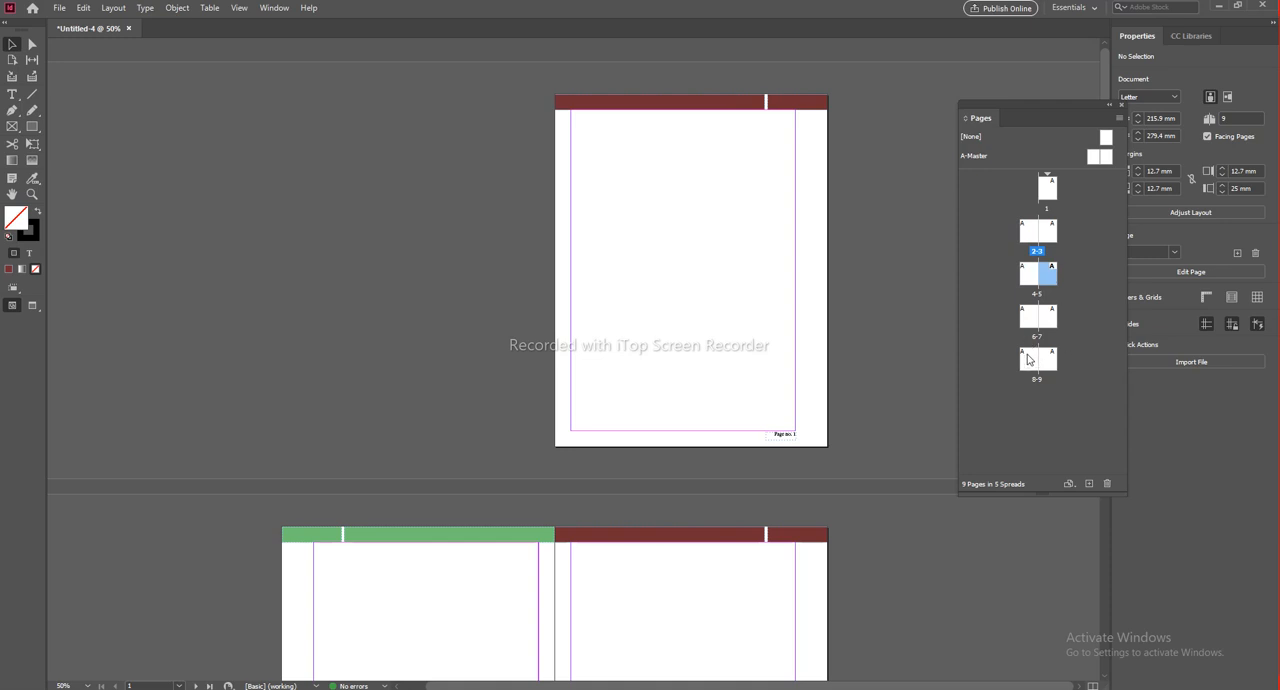
{"action": "left_click", "coordinate": [1030, 360]}
{"action": "left_click", "coordinate": [1047, 361], "text": "ctrl"}
{"action": "left_click", "coordinate": [1051, 321], "text": "ctrl"}
{"action": "left_click", "coordinate": [1035, 321], "text": "ctrl"}
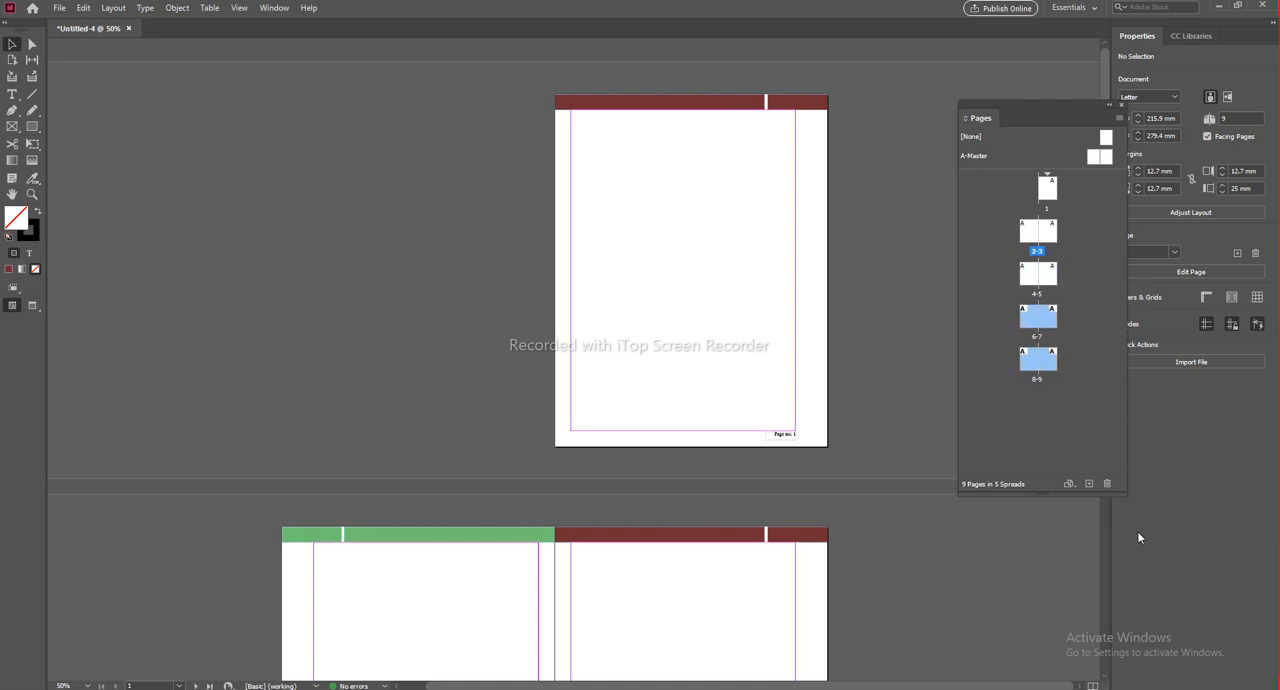
{"action": "left_click", "coordinate": [1107, 484]}
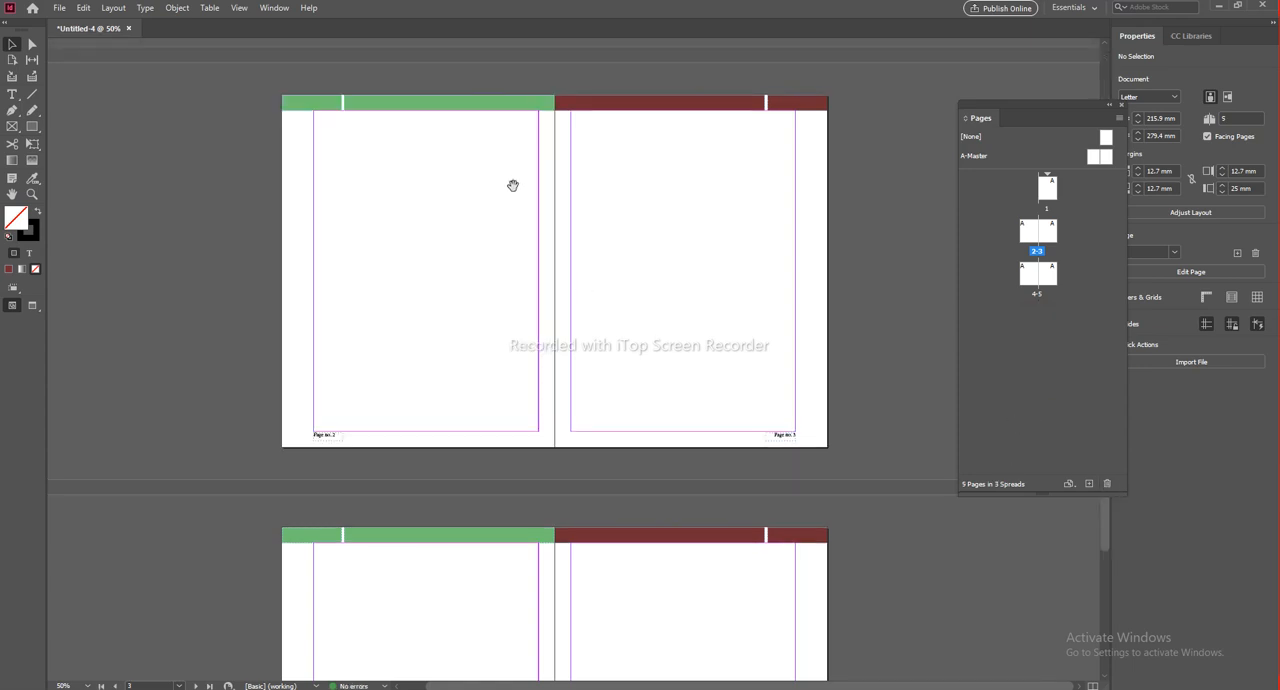
Step: Look over the remaining pages and open the A-Master spread for editing
{"action": "left_click_drag", "start_coordinate": [513, 185], "coordinate": [490, 272]}
{"action": "scroll", "coordinate": [600, 477], "scroll_direction": "up", "scroll_amount": 1}
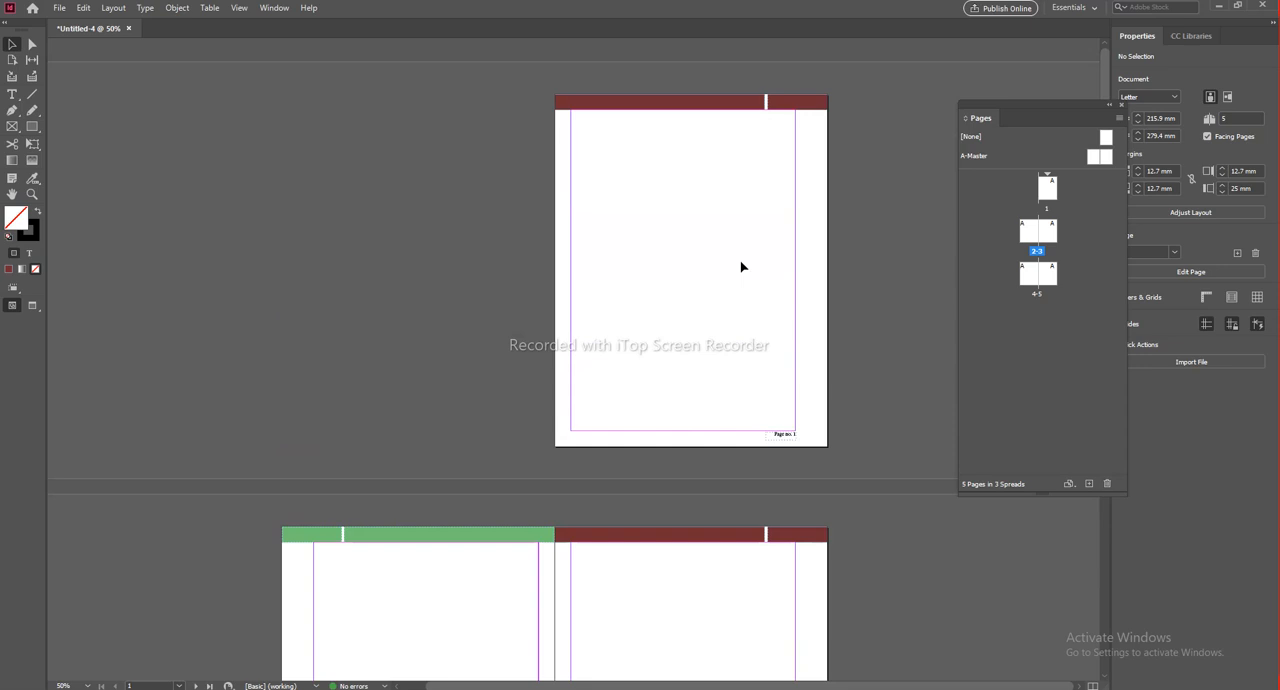
{"action": "left_click_drag", "start_coordinate": [670, 366], "coordinate": [640, 263]}
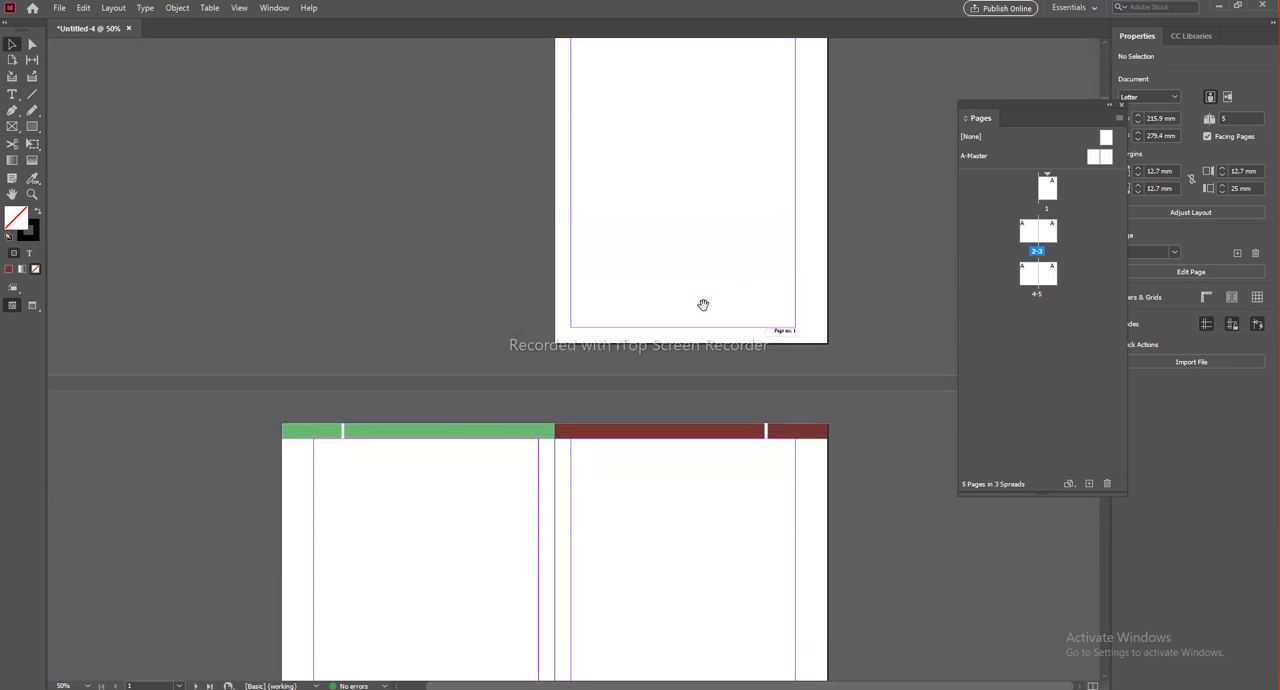
{"action": "left_click_drag", "start_coordinate": [541, 469], "coordinate": [580, 440]}
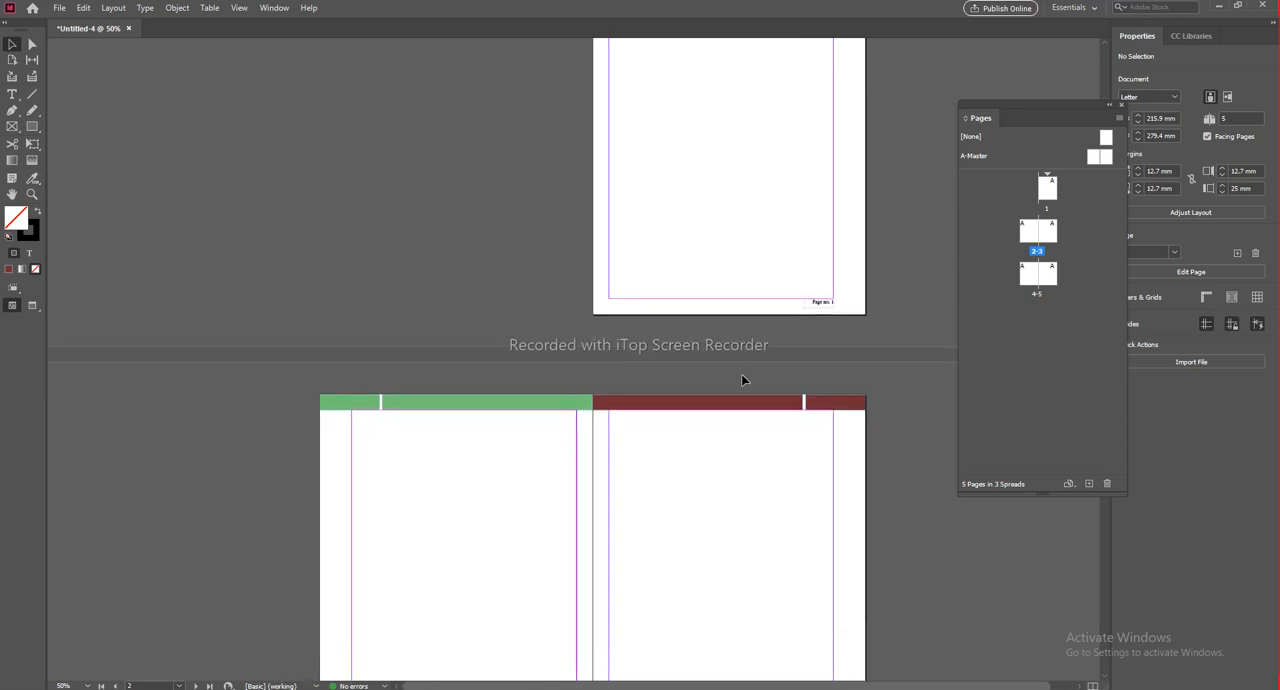
{"action": "double_click", "coordinate": [983, 158]}
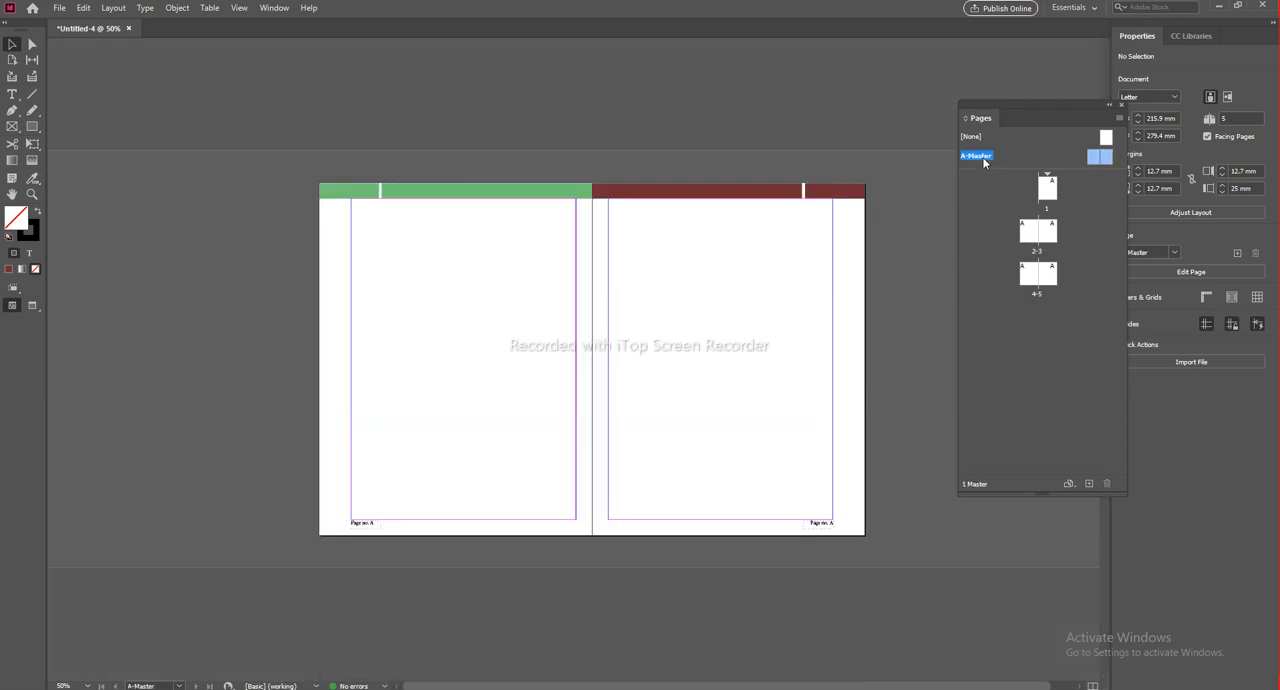
Step: Create a text frame about 41 × 12.75 mm reading "Story 1" below the green header bar on the left master page
{"action": "scroll", "coordinate": [370, 187], "scroll_direction": "up", "scroll_amount": 2}
{"action": "left_click_drag", "start_coordinate": [398, 184], "coordinate": [411, 374]}
{"action": "left_click", "coordinate": [13, 97]}
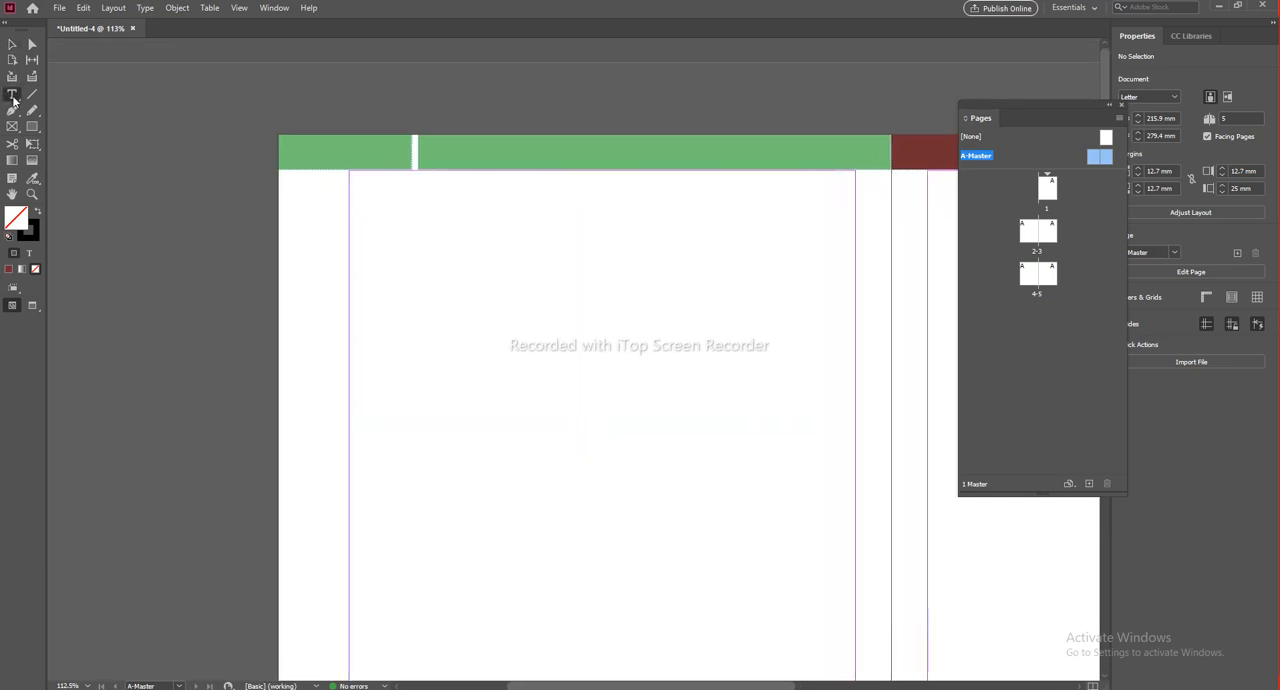
{"action": "left_click_drag", "start_coordinate": [307, 222], "coordinate": [422, 257]}
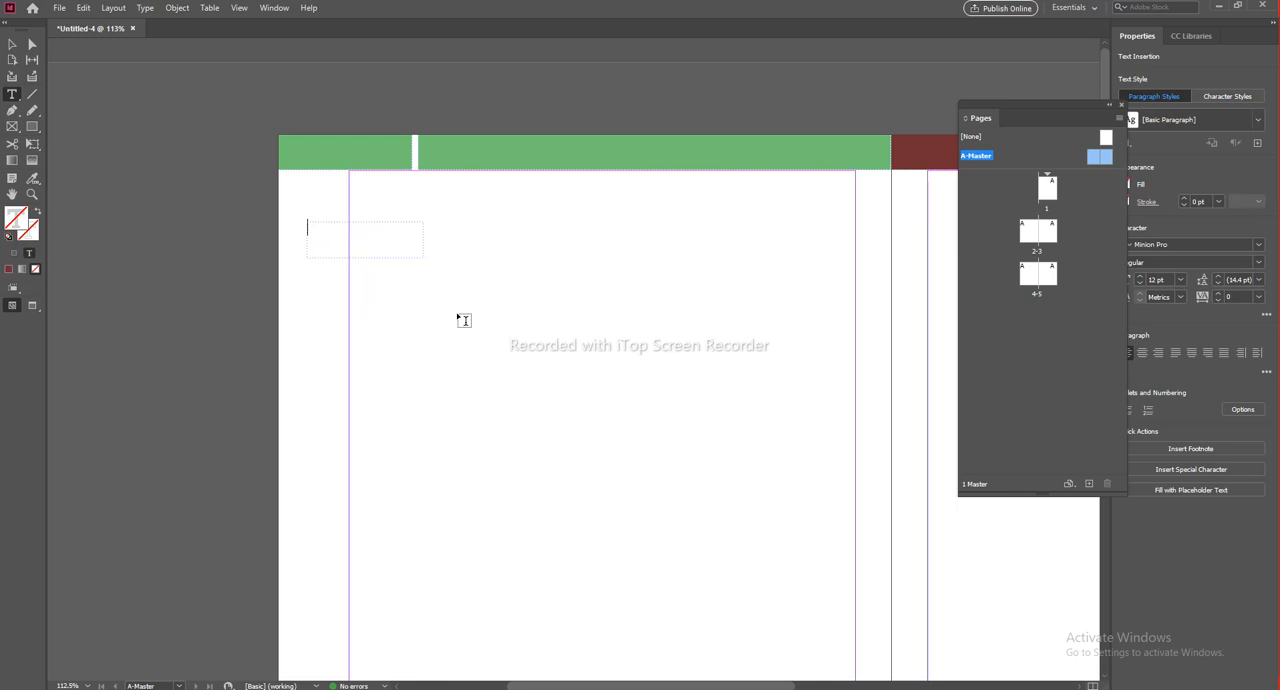
{"action": "type", "text": "Story 1"}
Step: Move the "Story 1" frame onto the outer section of the green header bar, at about X 6.15 mm, Y 2.7 mm
{"action": "left_click", "coordinate": [8, 46]}
{"action": "left_click_drag", "start_coordinate": [326, 240], "coordinate": [312, 156]}
{"action": "left_click", "coordinate": [337, 238]}
{"action": "left_click", "coordinate": [317, 152]}
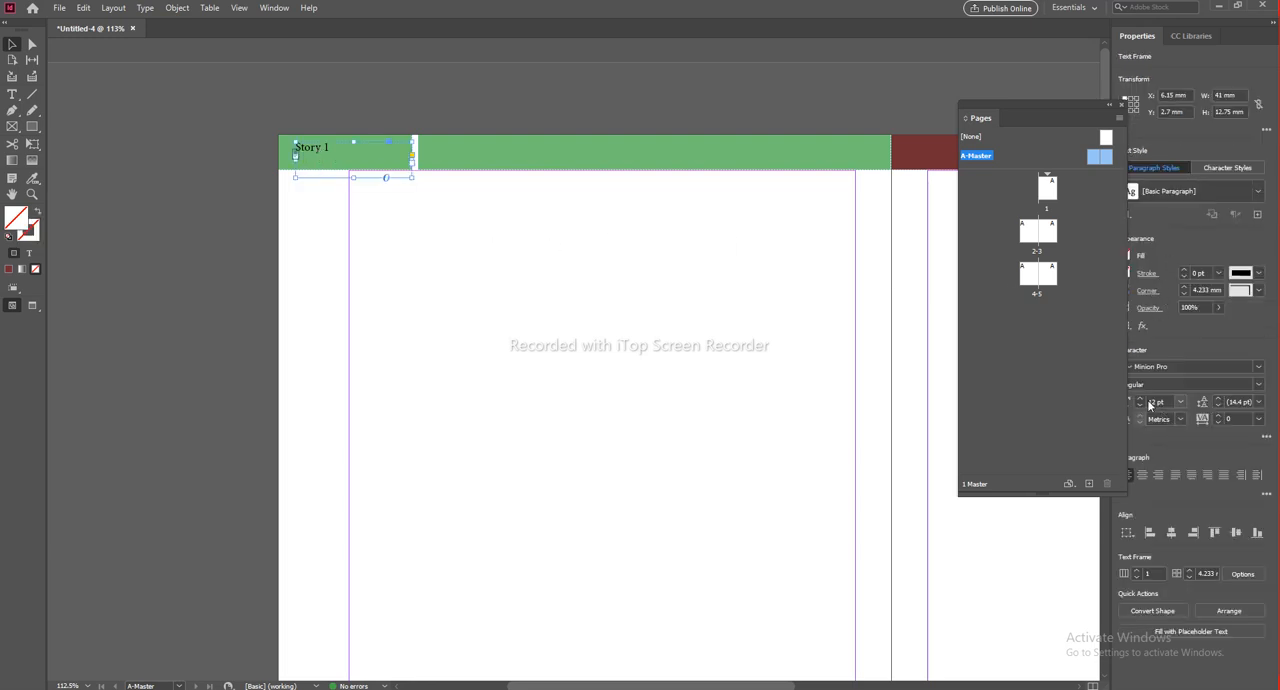
Step: Set the font size of the "Story 1" text to 21 pt
{"action": "left_click_drag", "start_coordinate": [1048, 103], "coordinate": [1004, 92]}
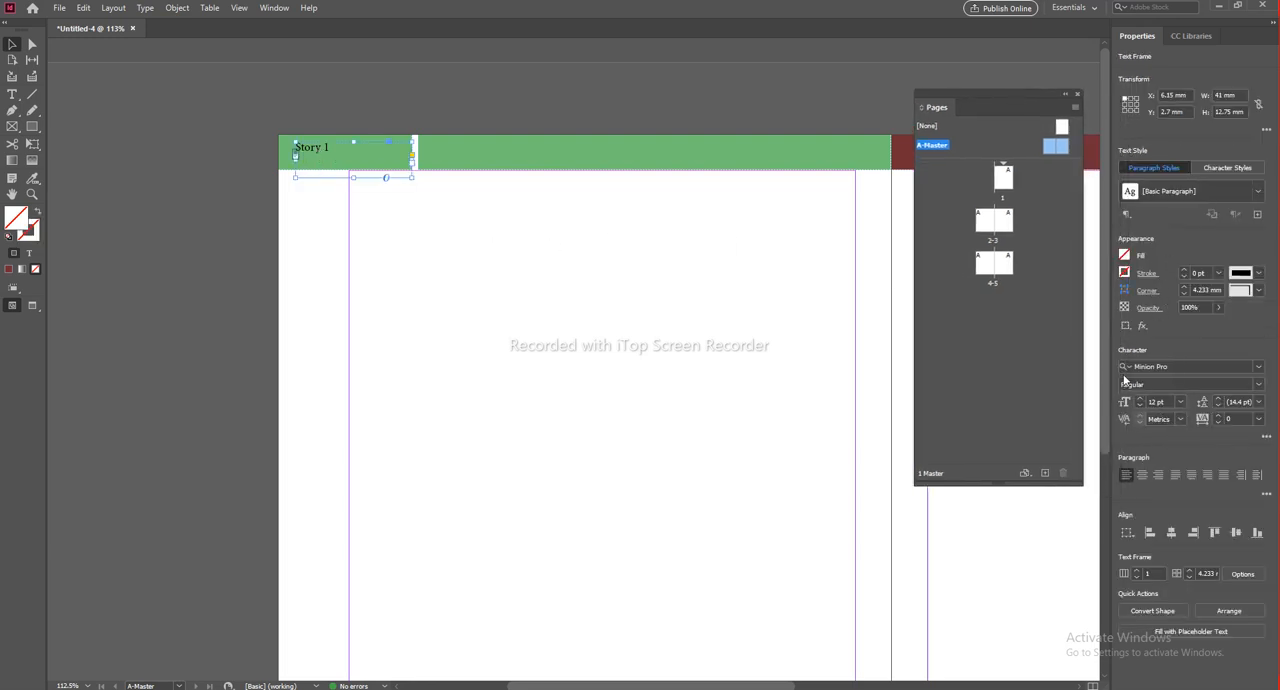
{"action": "left_click", "coordinate": [1141, 398]}
{"action": "left_click", "coordinate": [1141, 398]}
{"action": "left_click", "coordinate": [1141, 398]}
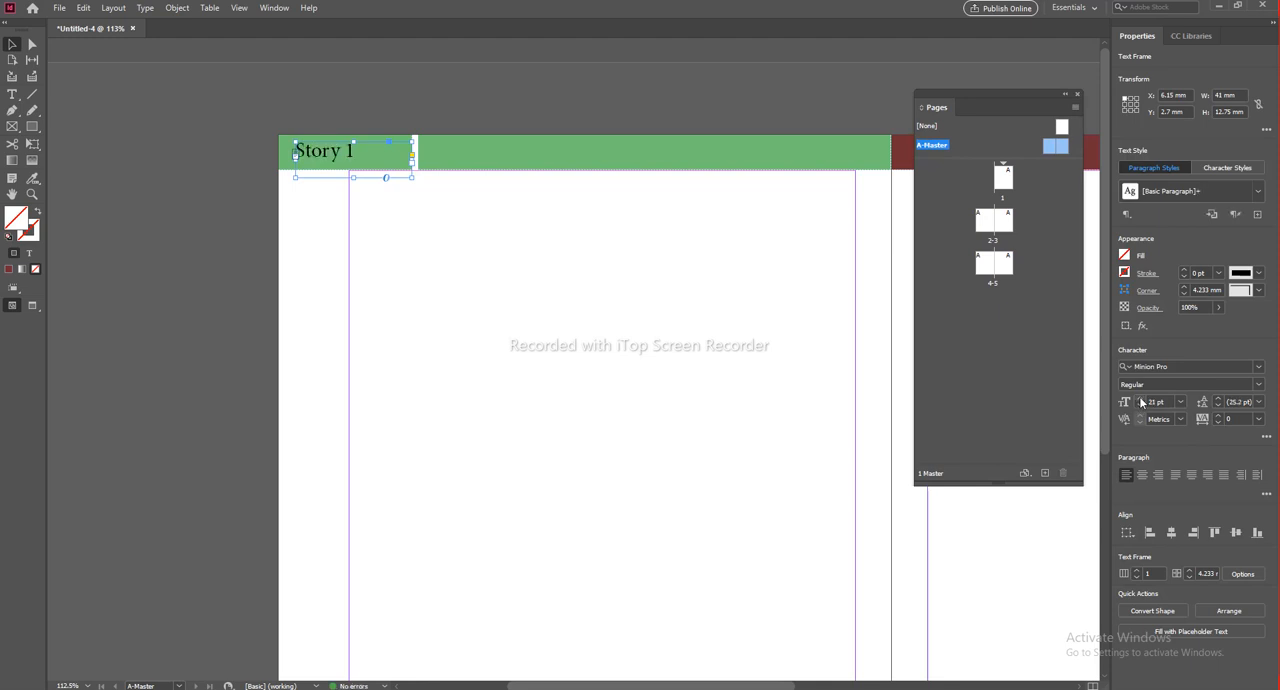
{"action": "left_click", "coordinate": [317, 200]}
{"action": "left_click", "coordinate": [331, 165]}
{"action": "left_click", "coordinate": [1125, 257]}
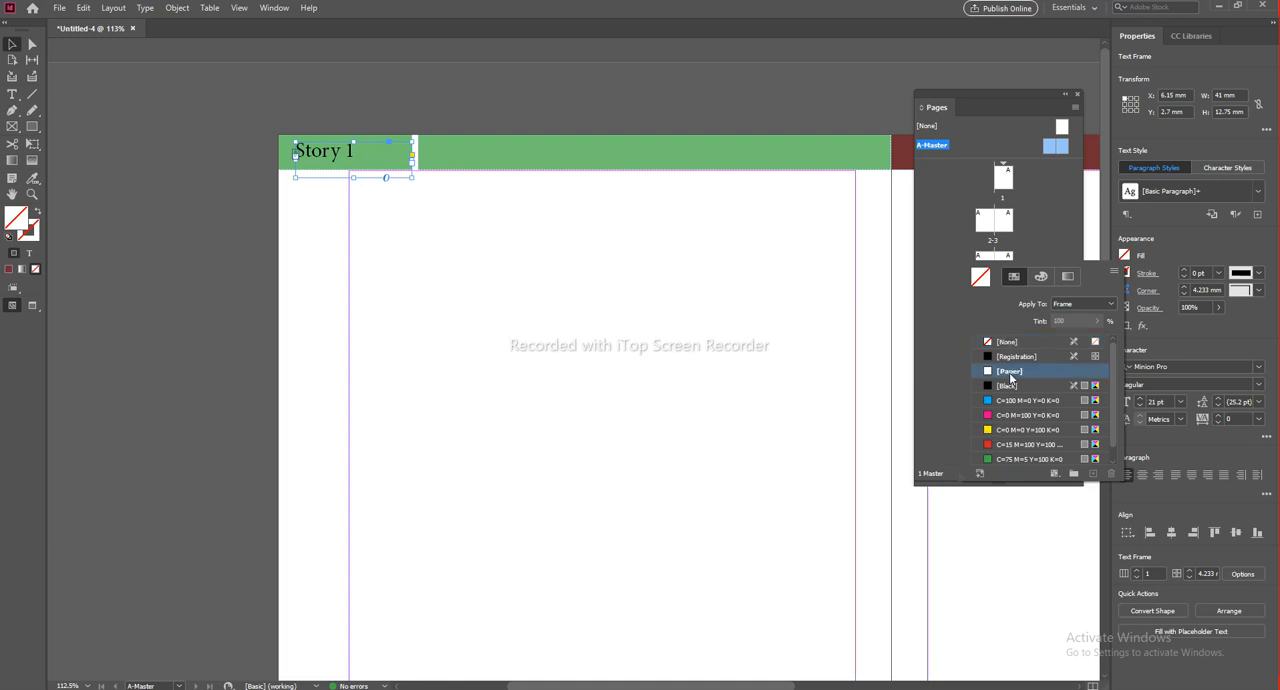
{"action": "key", "text": "Escape"}
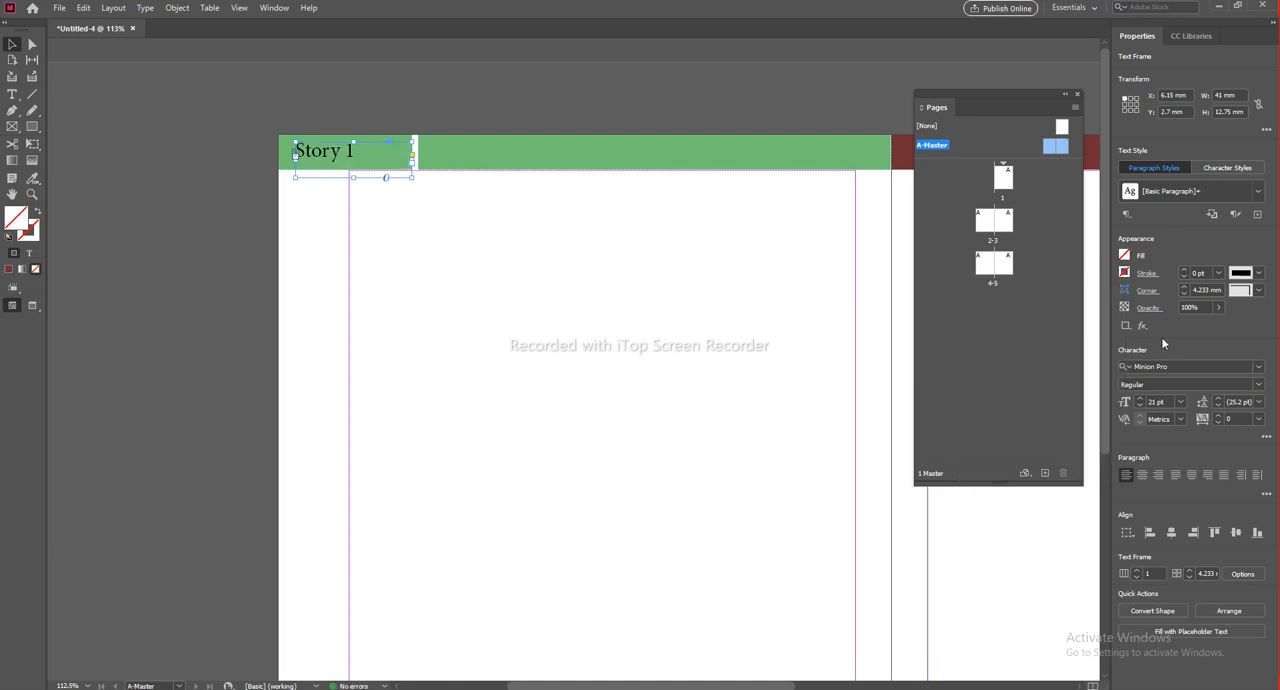
Step: Colour the "Story 1" text white (ffffff) and deselect it
{"action": "double_click", "coordinate": [363, 152]}
{"action": "left_click_drag", "start_coordinate": [362, 151], "coordinate": [280, 162]}
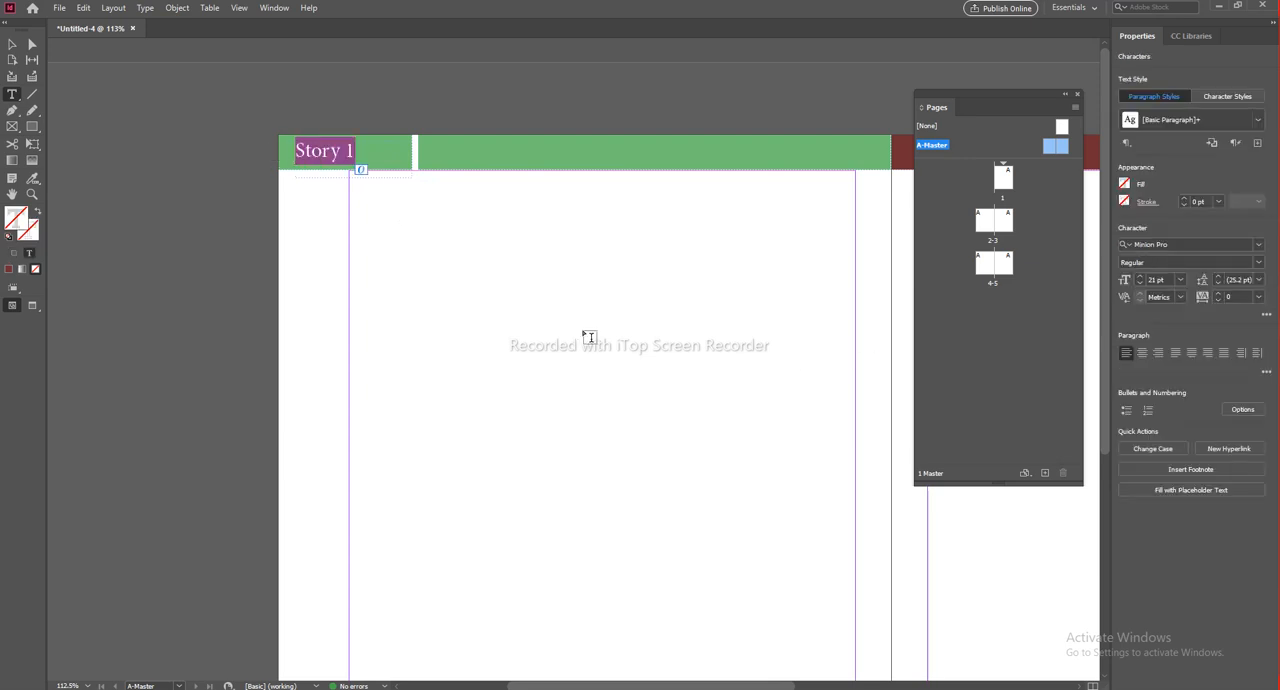
{"action": "double_click", "coordinate": [14, 224]}
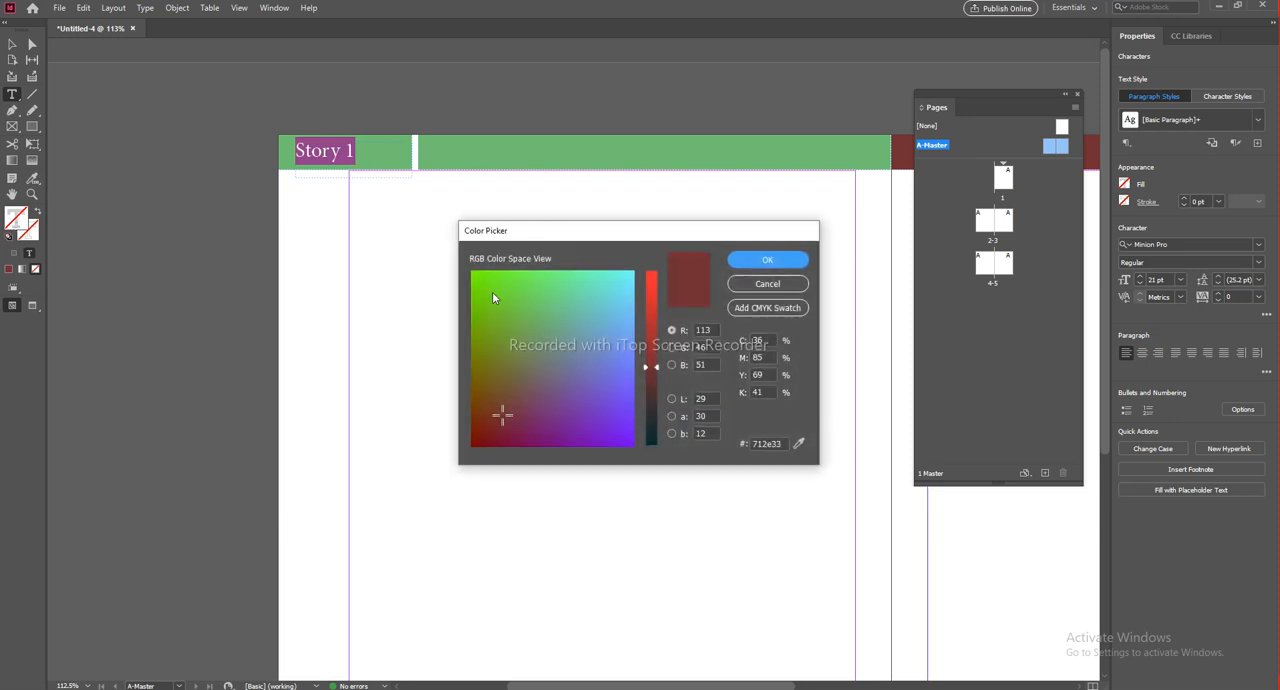
{"action": "mouse_move", "coordinate": [555, 305]}
{"action": "left_mouse_down"}
{"action": "mouse_move", "coordinate": [530, 299]}
{"action": "mouse_move", "coordinate": [479, 417]}
{"action": "mouse_move", "coordinate": [640, 272]}
{"action": "mouse_move", "coordinate": [720, 277]}
{"action": "left_mouse_up"}
{"action": "left_click_drag", "start_coordinate": [651, 345], "coordinate": [651, 270]}
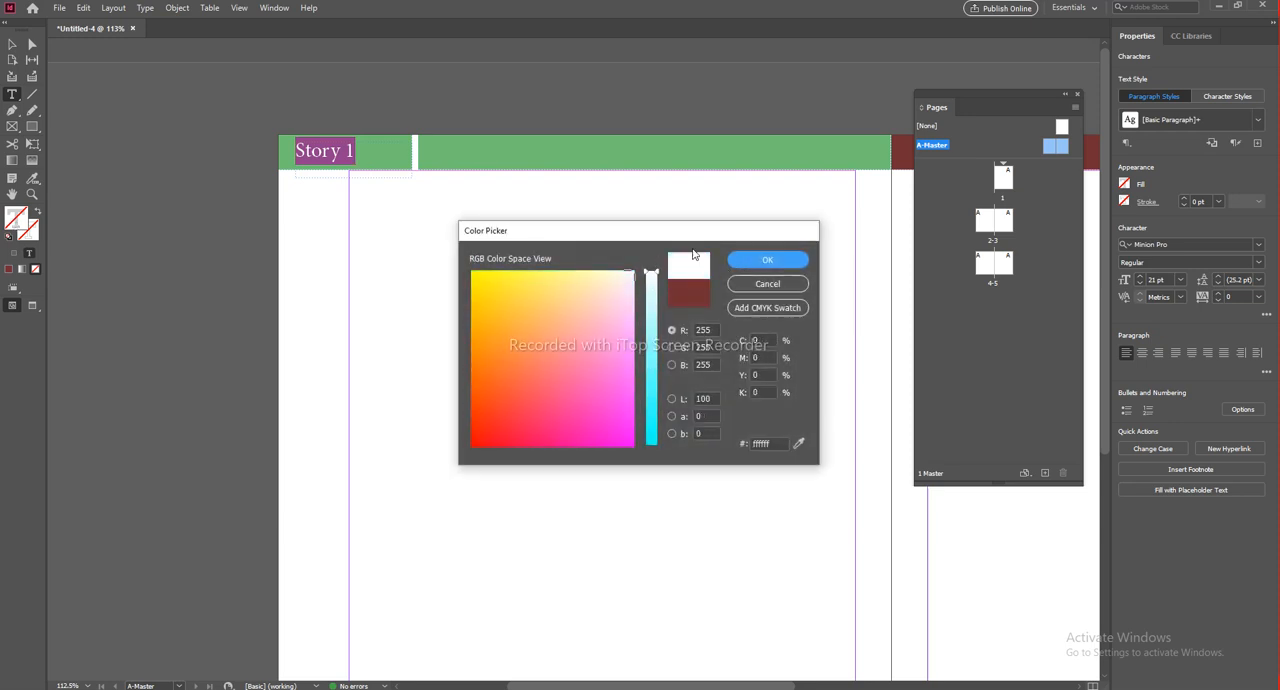
{"action": "left_click", "coordinate": [767, 260]}
{"action": "left_click", "coordinate": [12, 44]}
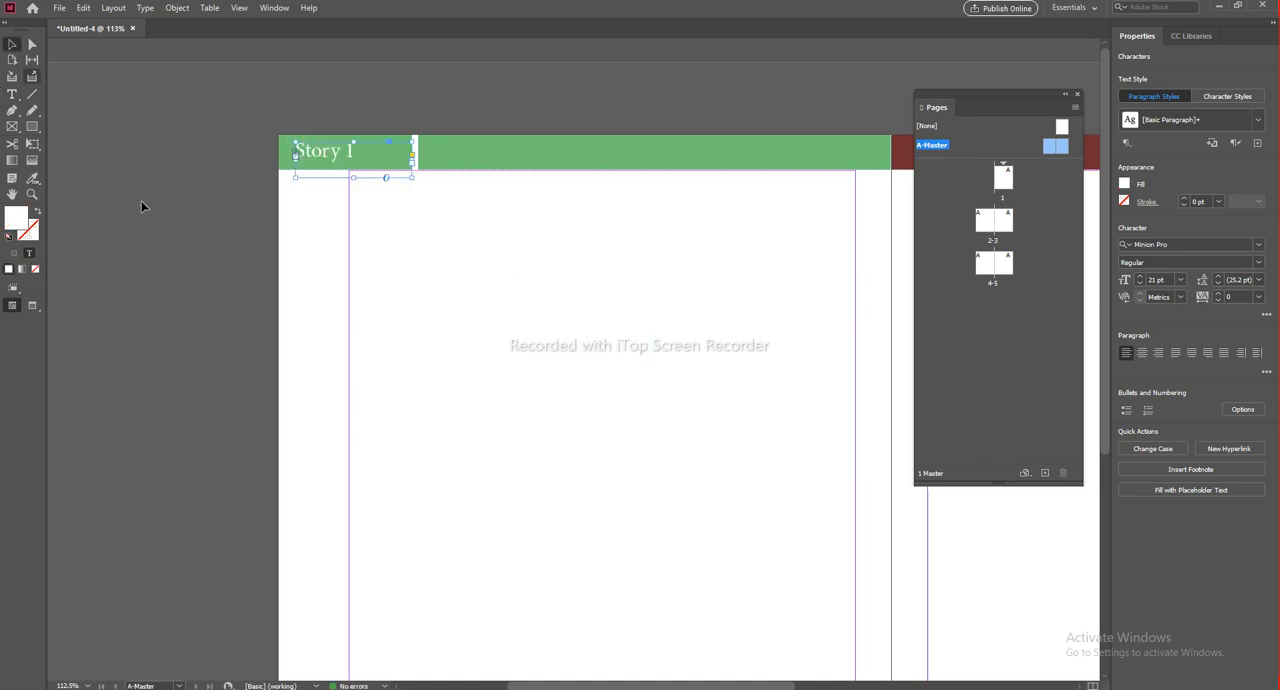
{"action": "left_click", "coordinate": [491, 362]}
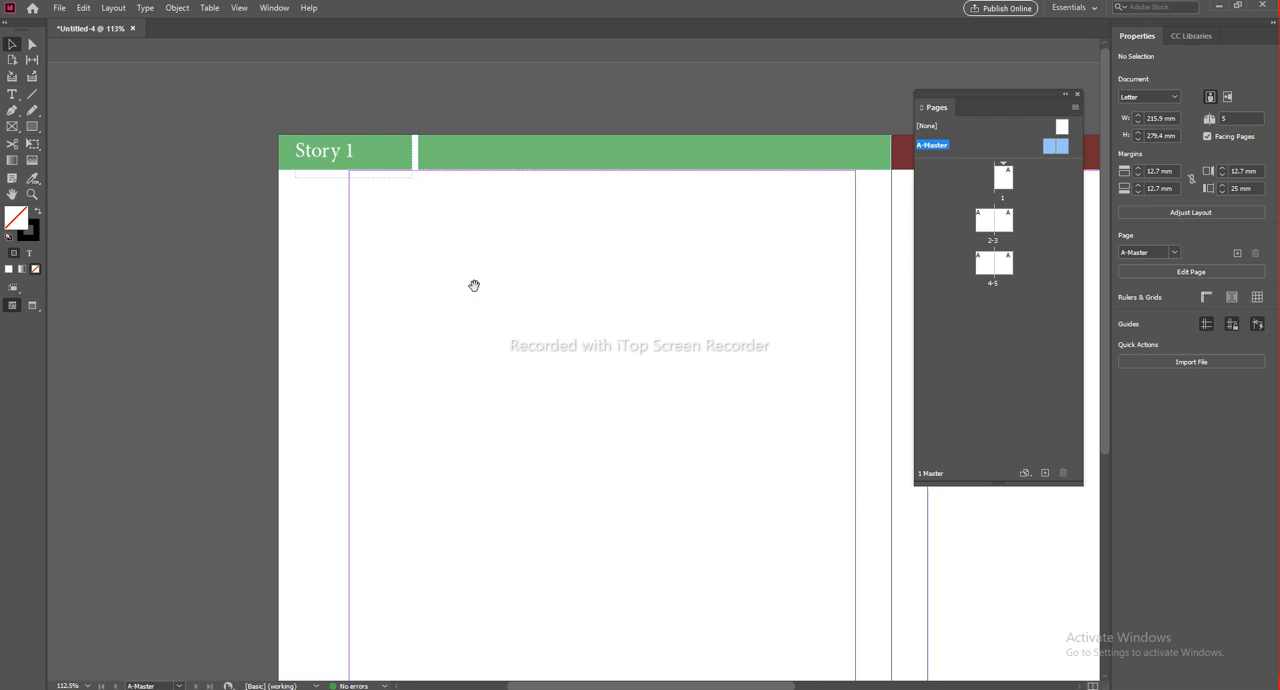
Step: Change the font of the "Story 1" header text to Akkurat
{"action": "scroll", "coordinate": [460, 295], "scroll_direction": "right", "scroll_amount": 1}
{"action": "left_click", "coordinate": [288, 152]}
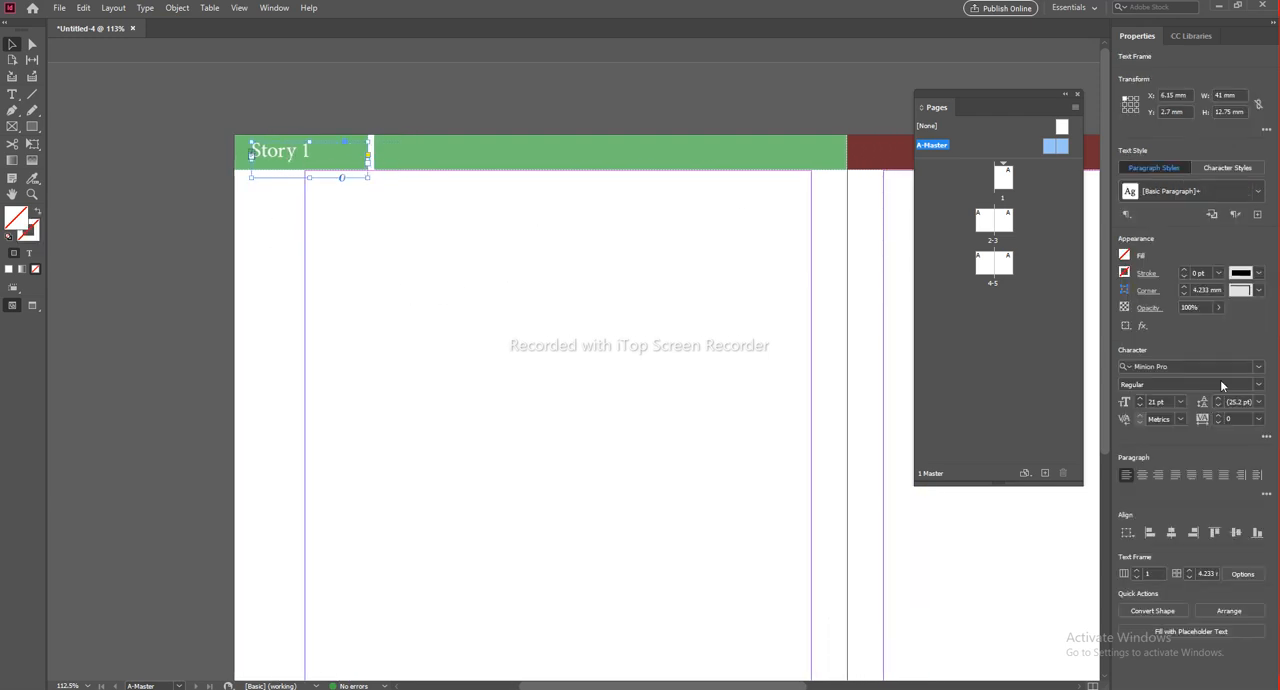
{"action": "left_click", "coordinate": [1258, 368]}
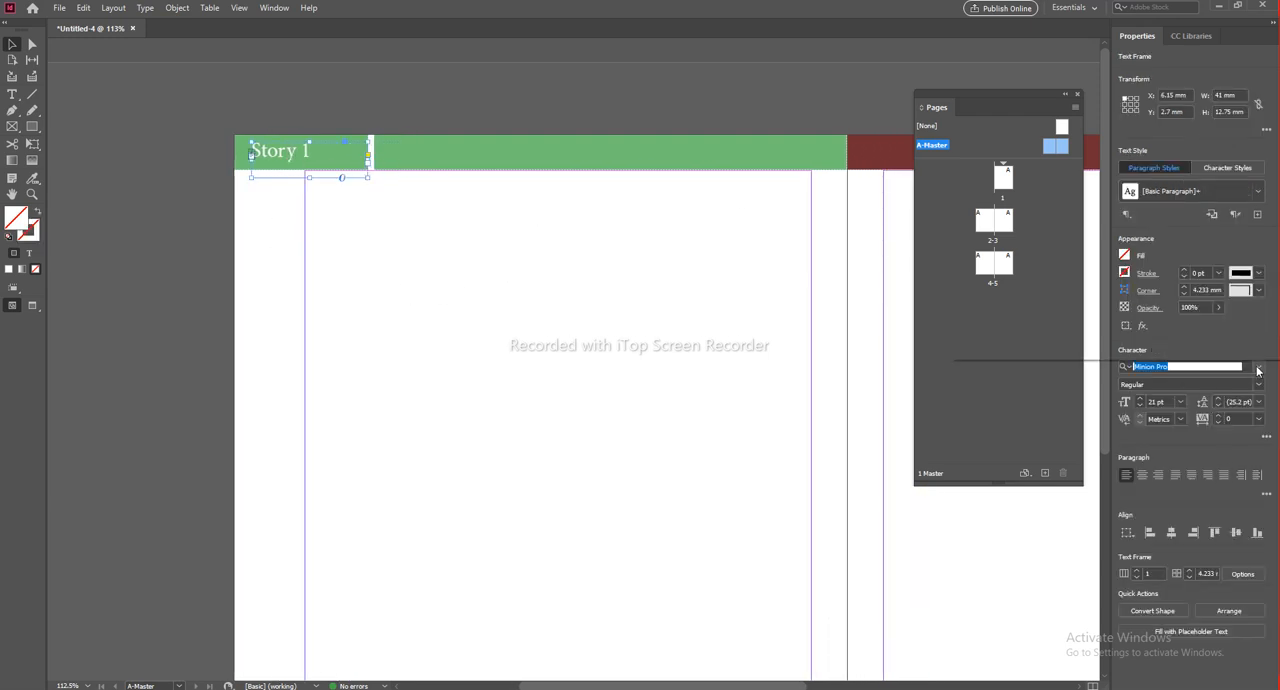
{"action": "left_click", "coordinate": [1145, 219]}
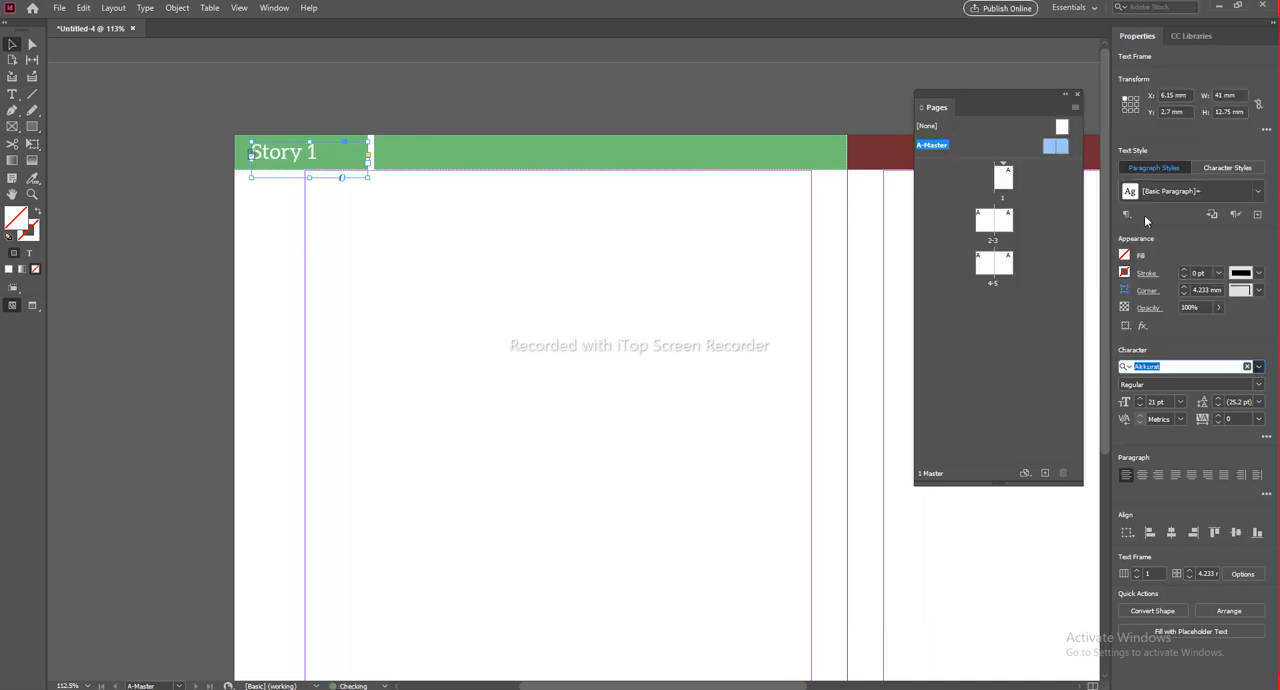
{"action": "left_click", "coordinate": [531, 280]}
Step: Nudge the "Story 1" frame up within the green header bar and deselect it
{"action": "left_click", "coordinate": [289, 161]}
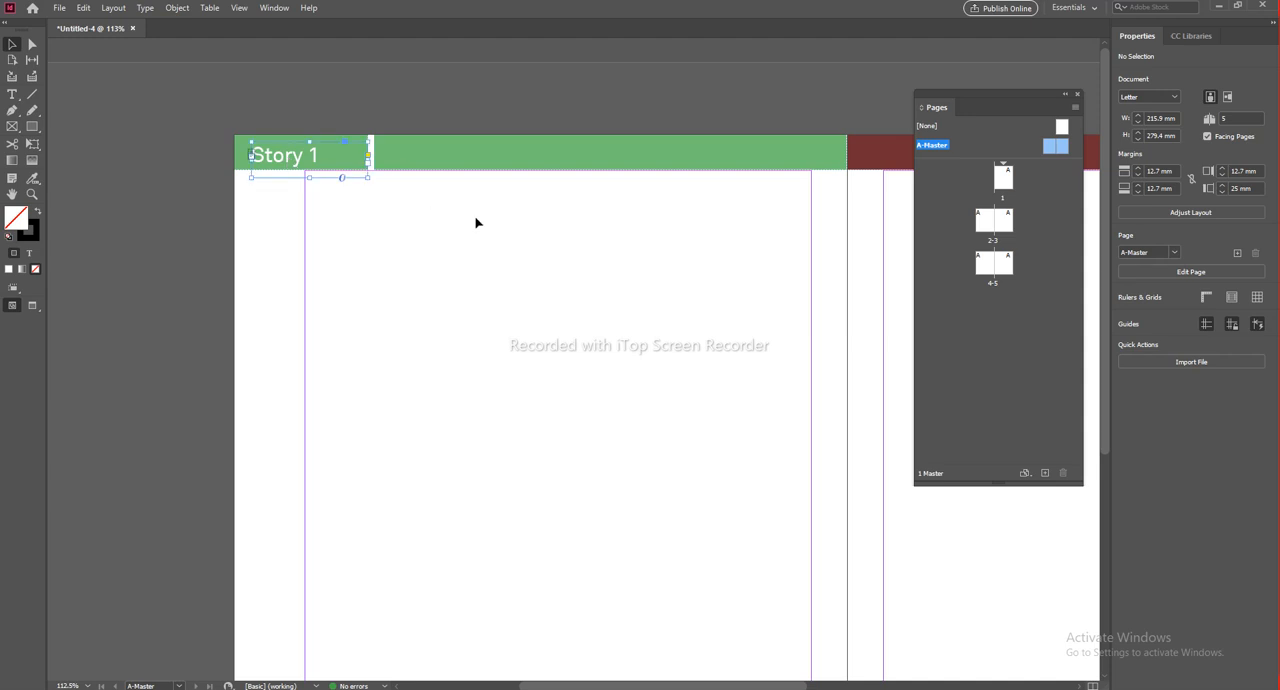
{"action": "key", "text": "Up"}
{"action": "key", "text": "Up"}
{"action": "key", "text": "Up"}
{"action": "key", "text": "Up"}
{"action": "key", "text": "Up"}
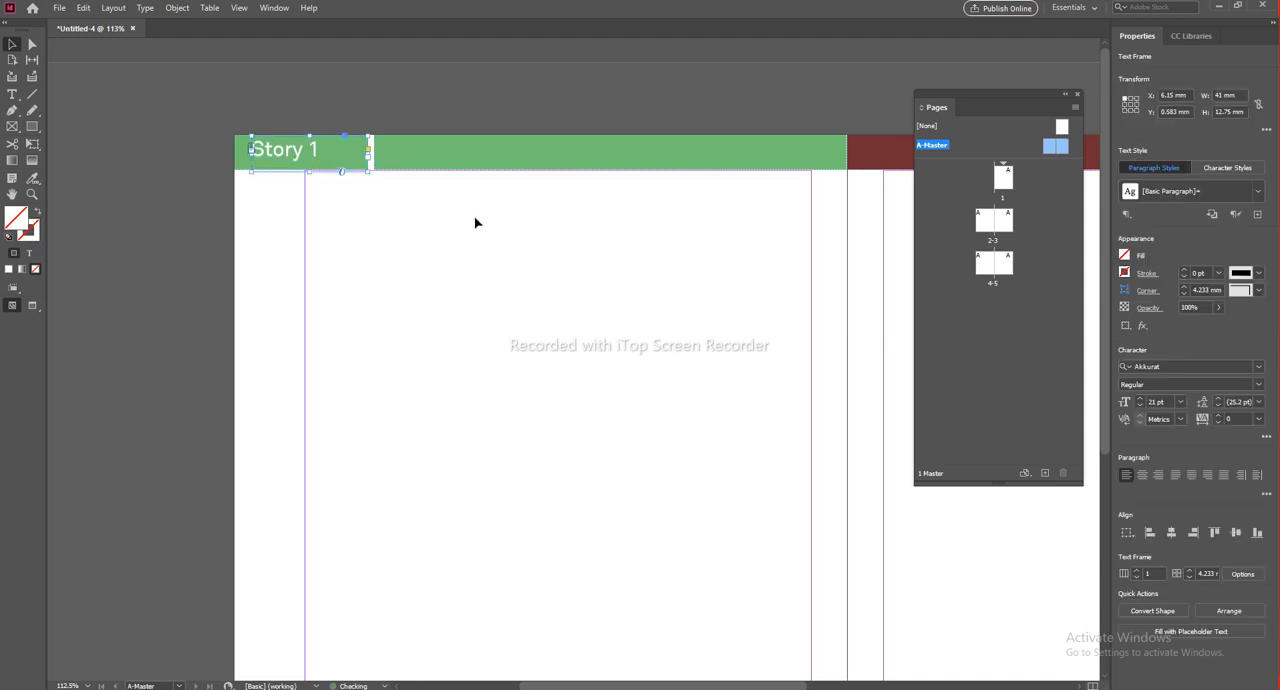
{"action": "left_click", "coordinate": [402, 230]}
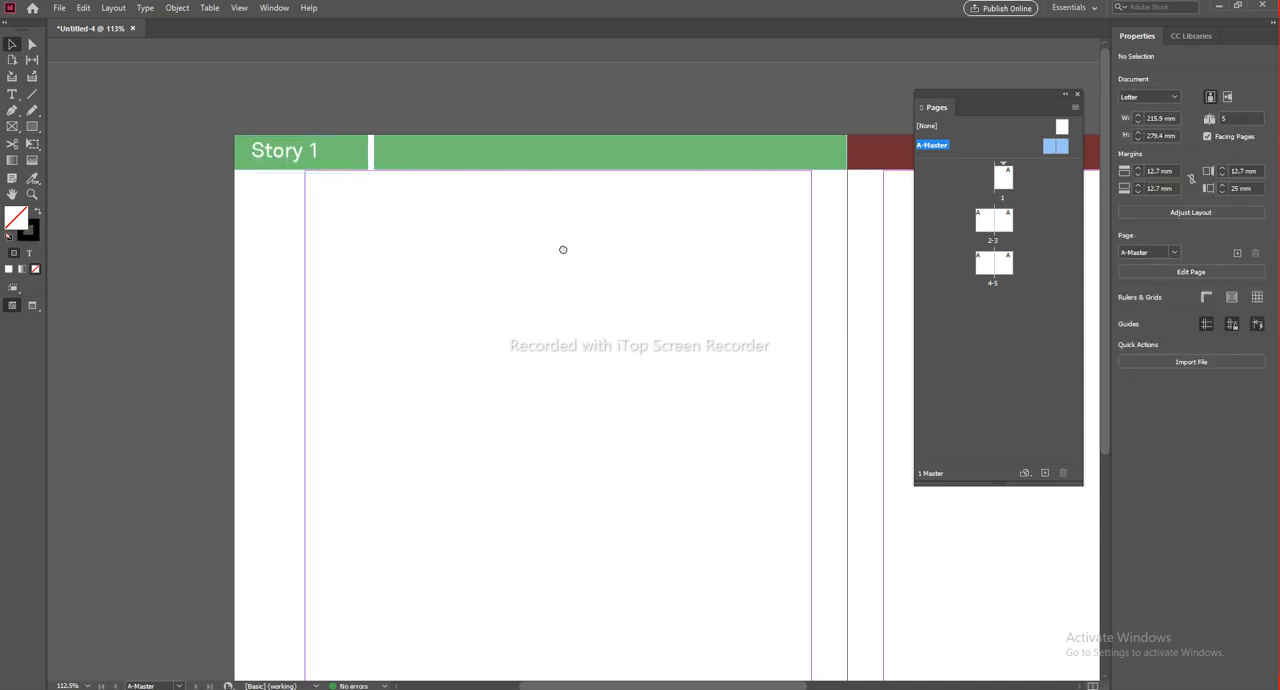
Step: Nudge the "Story 1" frame slightly down to centre its text vertically in the green header bar
{"action": "scroll", "coordinate": [450, 265], "scroll_direction": "right", "scroll_amount": 3}
{"action": "scroll", "coordinate": [114, 200], "scroll_direction": "down", "scroll_amount": 1}
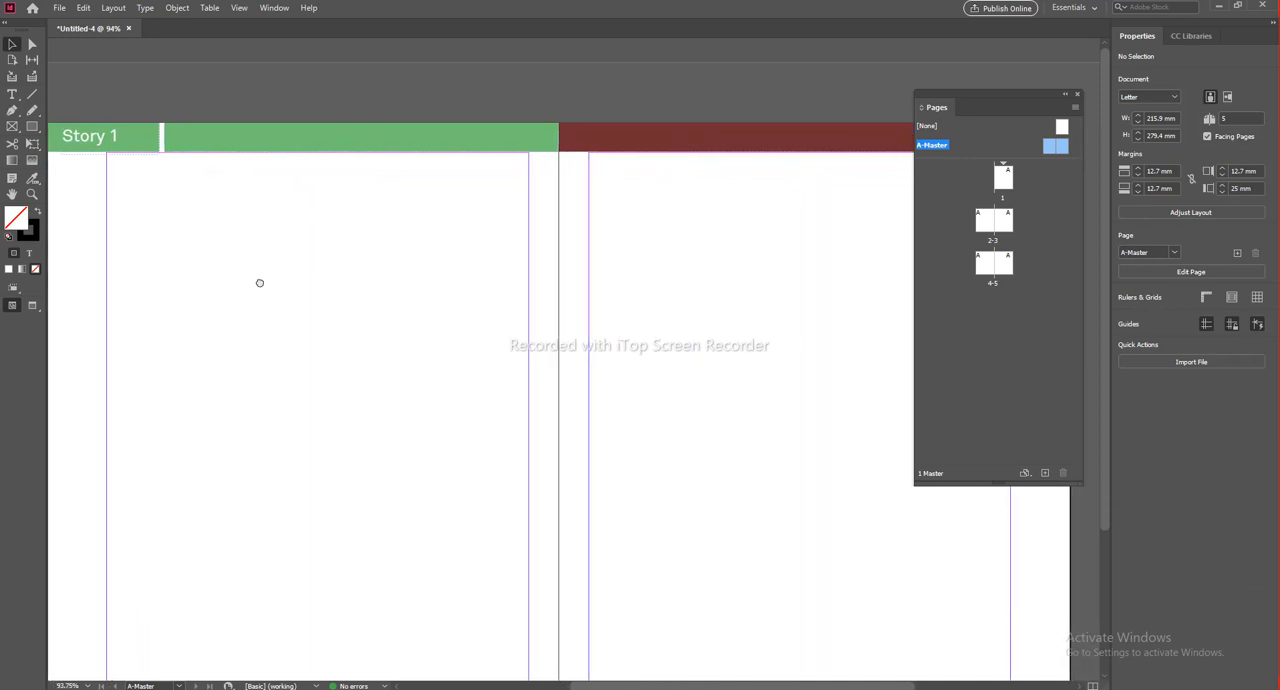
{"action": "scroll", "coordinate": [279, 208], "scroll_direction": "down", "scroll_amount": 2}
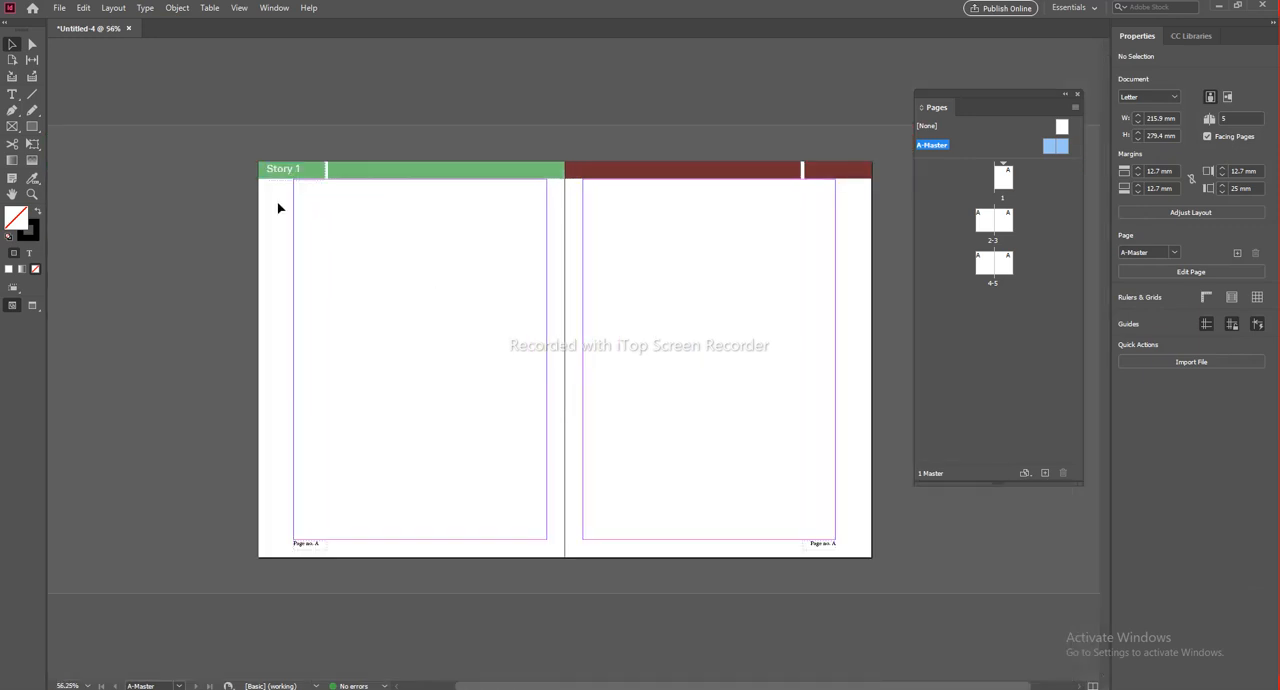
{"action": "left_click", "coordinate": [289, 175]}
{"action": "key", "text": "Down"}
{"action": "left_click", "coordinate": [352, 251]}
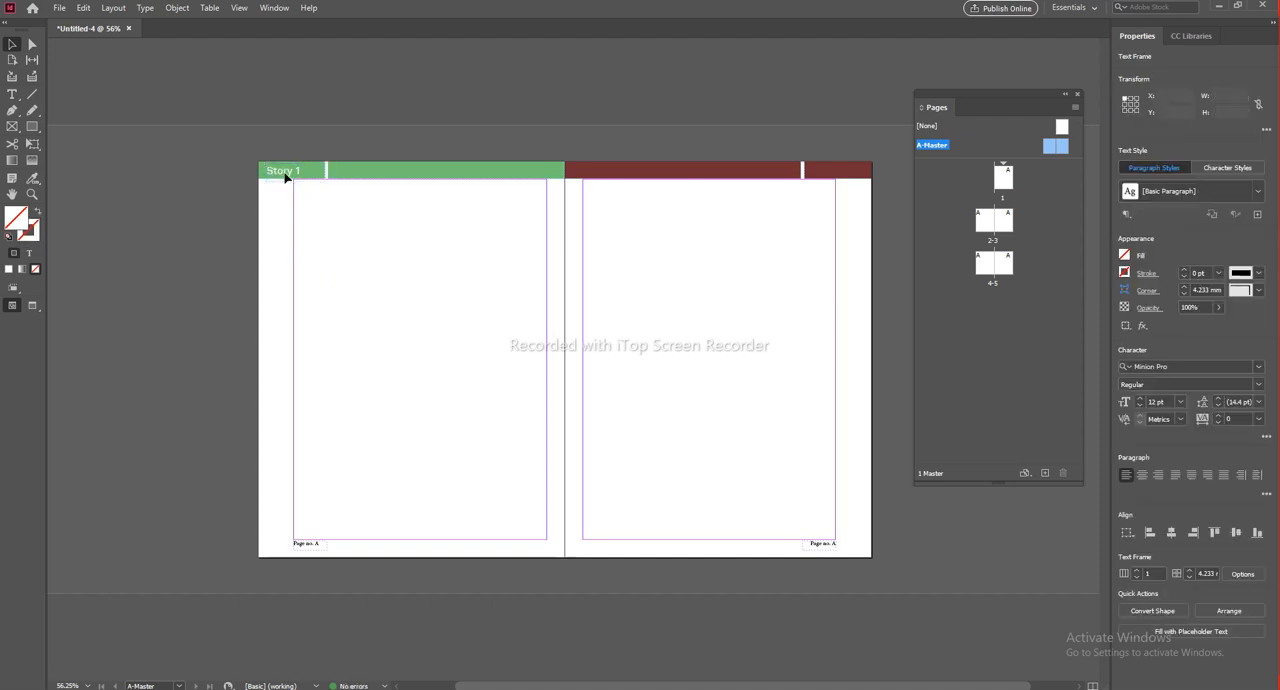
Step: Duplicate the "Story 1" frame onto the outer section of the right master page's red header bar and replace its text with "India"
{"action": "left_click_drag", "start_coordinate": [281, 173], "coordinate": [723, 346]}
{"action": "scroll", "coordinate": [857, 176], "scroll_direction": "up", "scroll_amount": 4}
{"action": "double_click", "coordinate": [723, 254]}
{"action": "key", "text": "ctrl+a"}
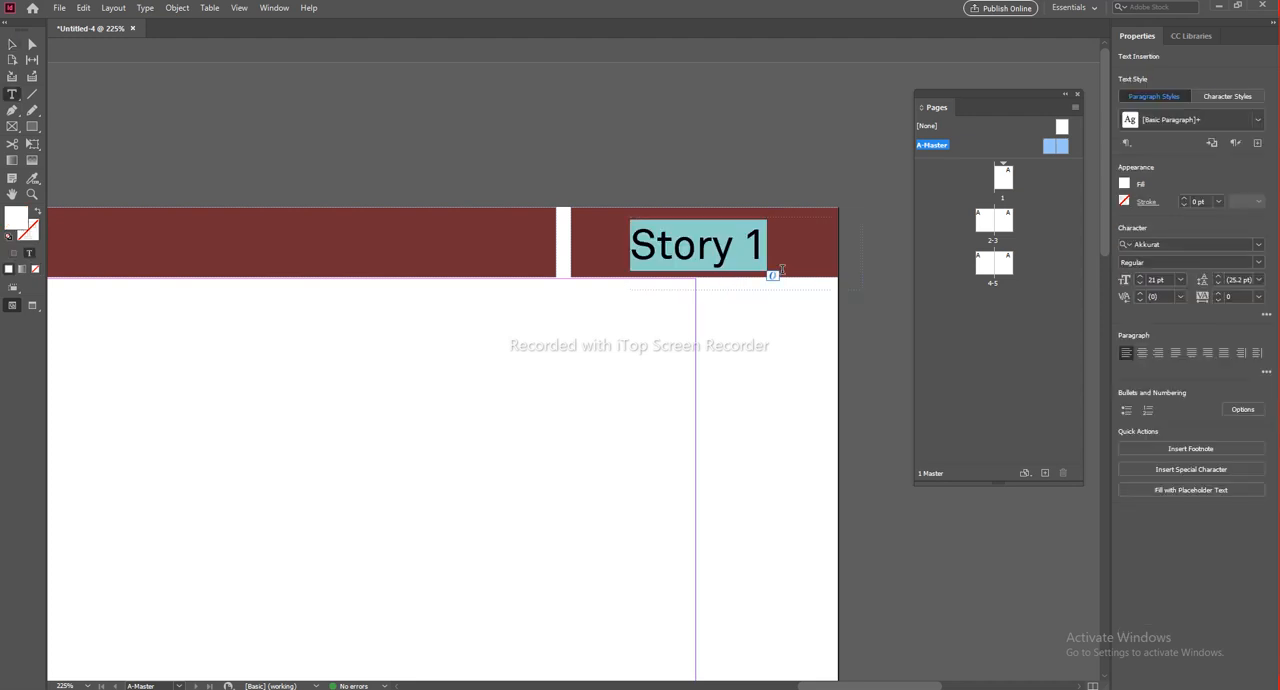
{"action": "key", "text": "BackSpace"}
{"action": "type", "text": "India"}
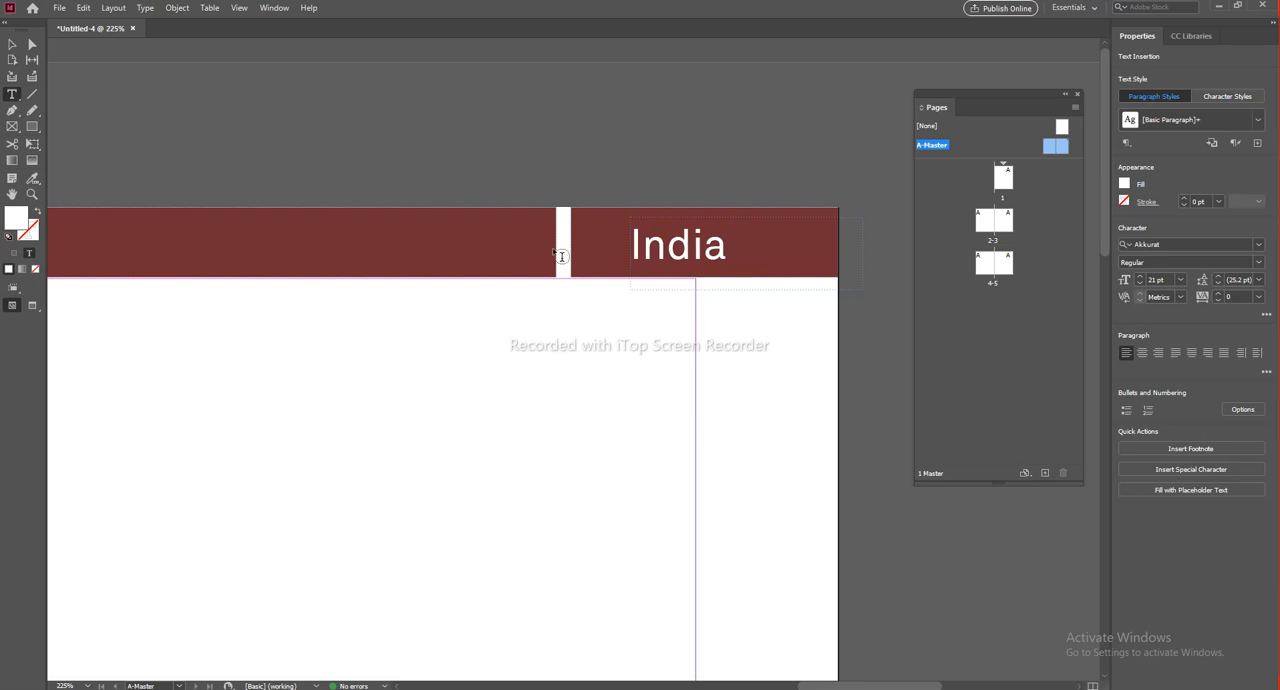
{"action": "left_click", "coordinate": [12, 44]}
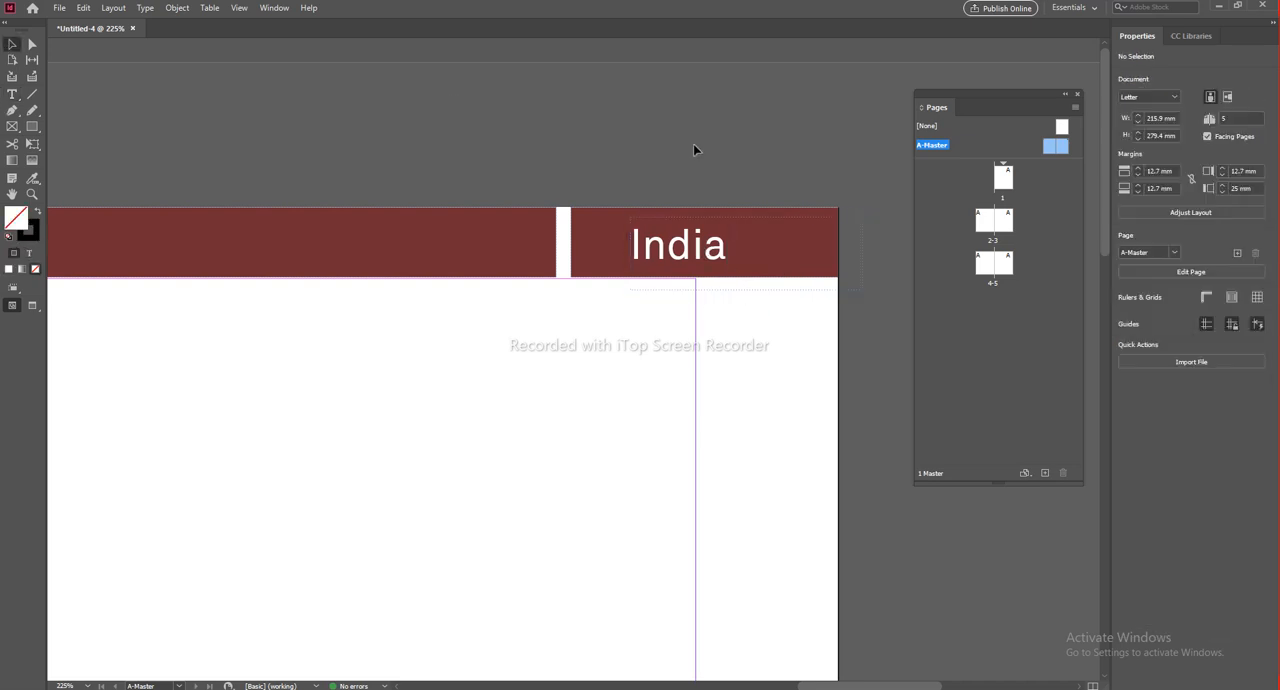
Step: Centre the "India" text within the outer section of the red header bar and check the whole master spread
{"action": "left_click_drag", "start_coordinate": [709, 252], "coordinate": [725, 245]}
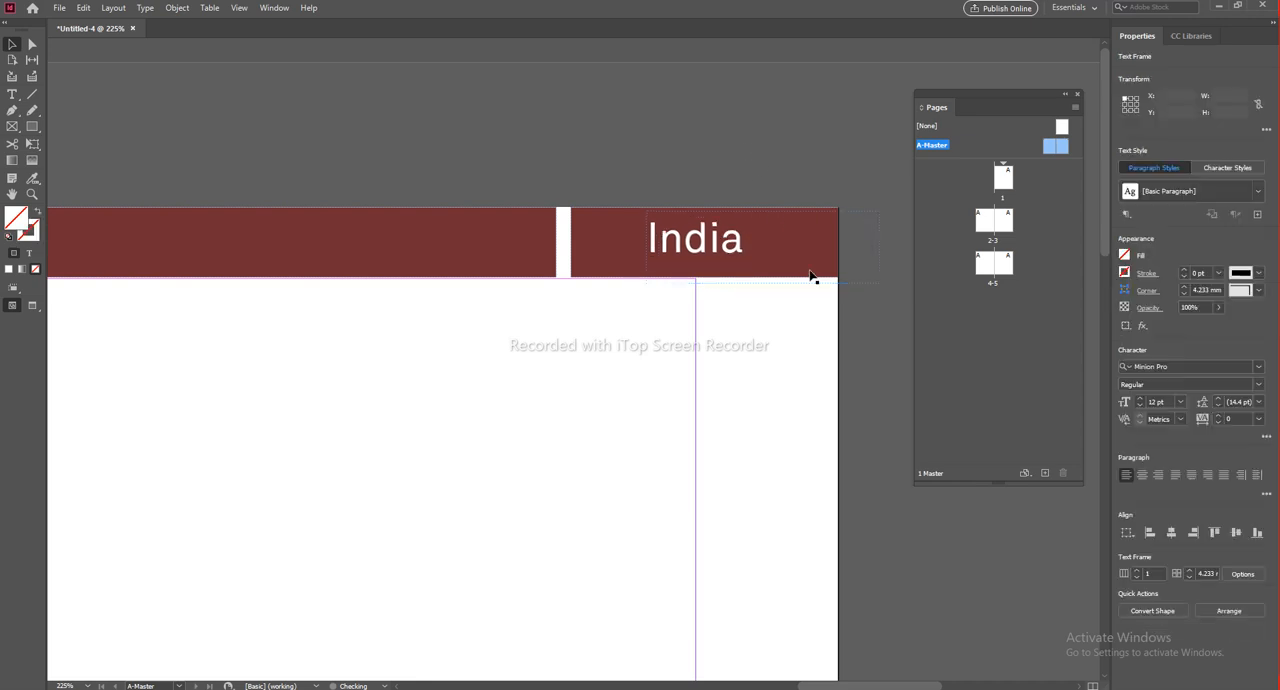
{"action": "left_click", "coordinate": [735, 259]}
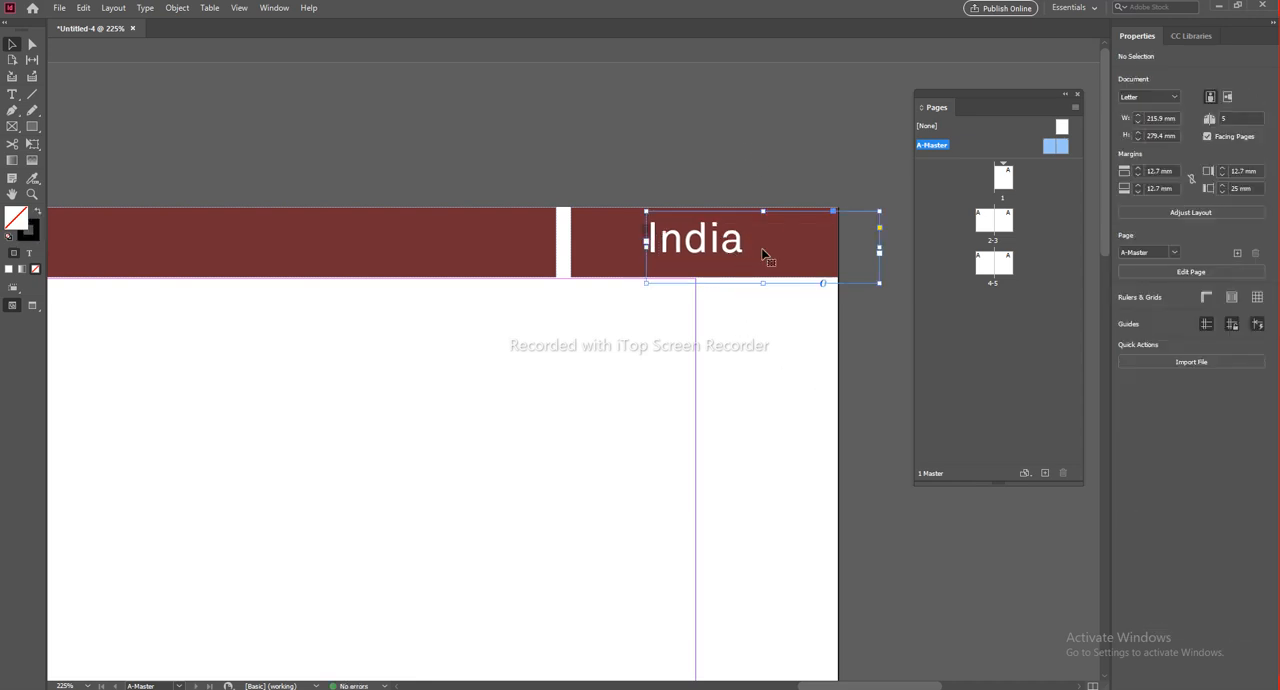
{"action": "left_click", "coordinate": [810, 408]}
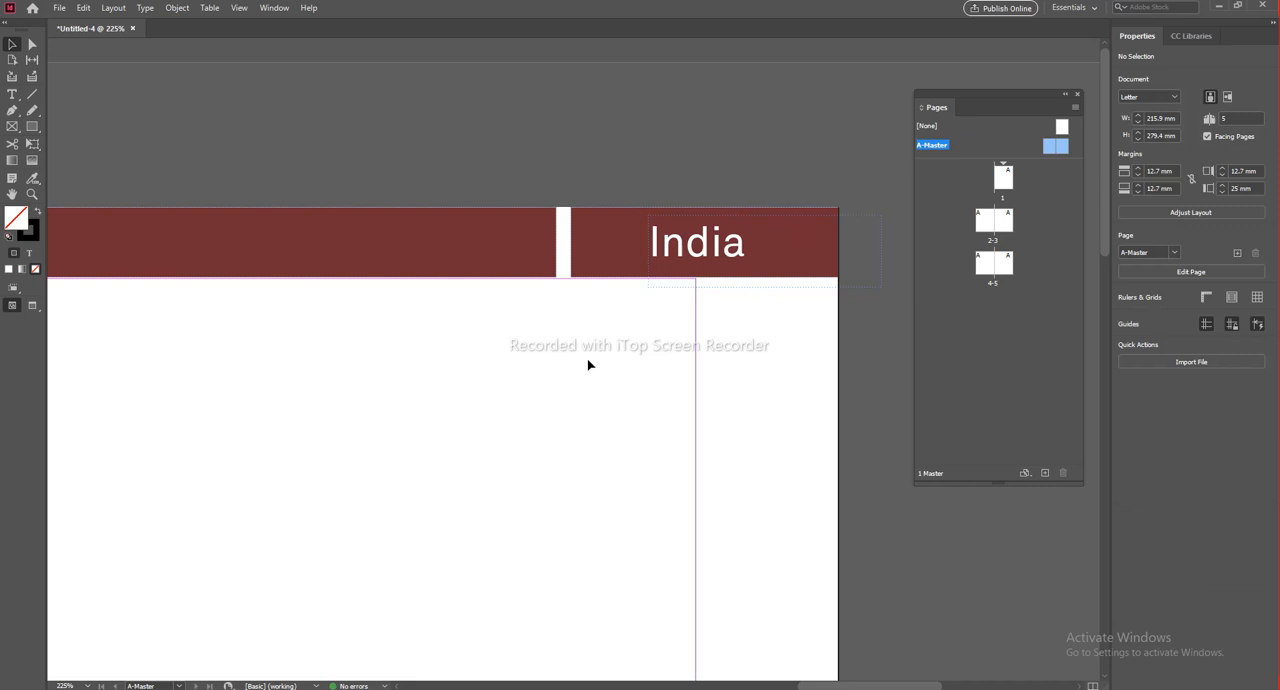
{"action": "scroll", "coordinate": [581, 363], "scroll_direction": "down", "scroll_amount": 8}
{"action": "scroll", "coordinate": [700, 355], "scroll_direction": "up", "scroll_amount": 4}
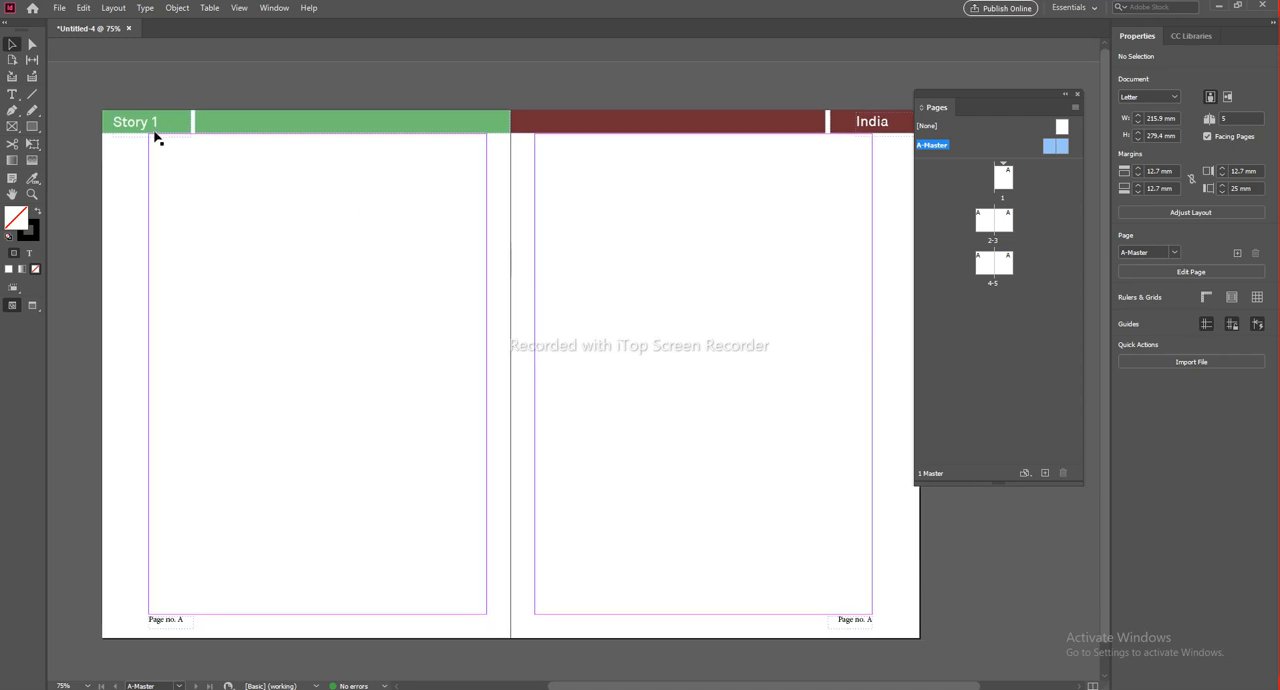
Step: Go to page 1 and inspect the header bars and footer page numbers on document pages 1 to 5
{"action": "double_click", "coordinate": [1003, 177]}
{"action": "left_click_drag", "start_coordinate": [590, 356], "coordinate": [598, 364]}
{"action": "left_click_drag", "start_coordinate": [580, 466], "coordinate": [670, 141]}
{"action": "left_click_drag", "start_coordinate": [547, 415], "coordinate": [696, 176]}
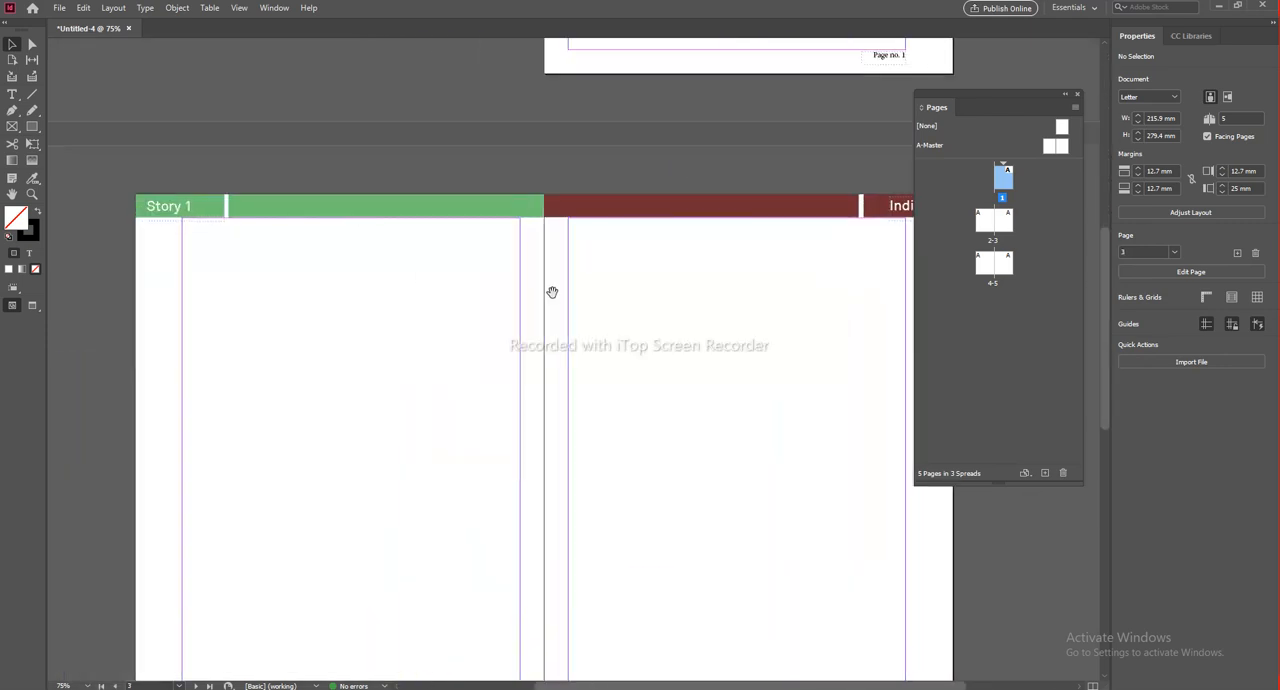
{"action": "left_click_drag", "start_coordinate": [552, 292], "coordinate": [436, 290]}
{"action": "left_click_drag", "start_coordinate": [640, 430], "coordinate": [671, 180]}
{"action": "left_click_drag", "start_coordinate": [456, 528], "coordinate": [596, 215]}
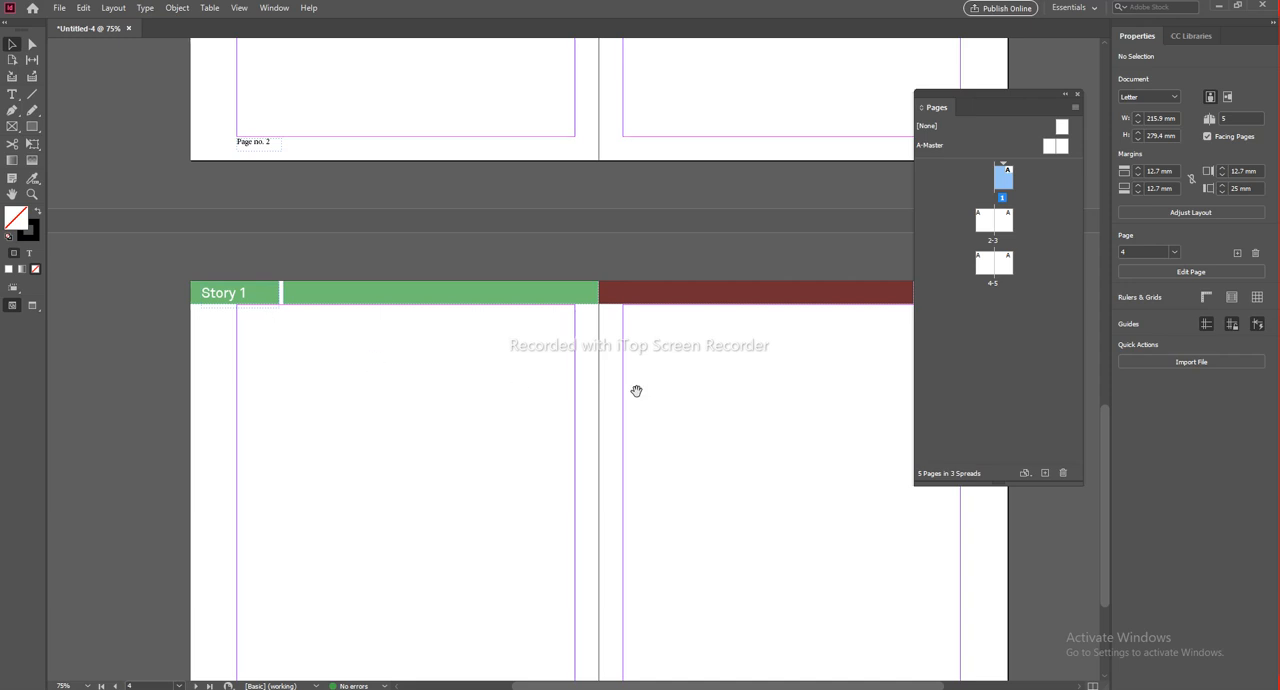
{"action": "left_click_drag", "start_coordinate": [518, 387], "coordinate": [373, 368]}
{"action": "left_click_drag", "start_coordinate": [586, 584], "coordinate": [606, 403]}
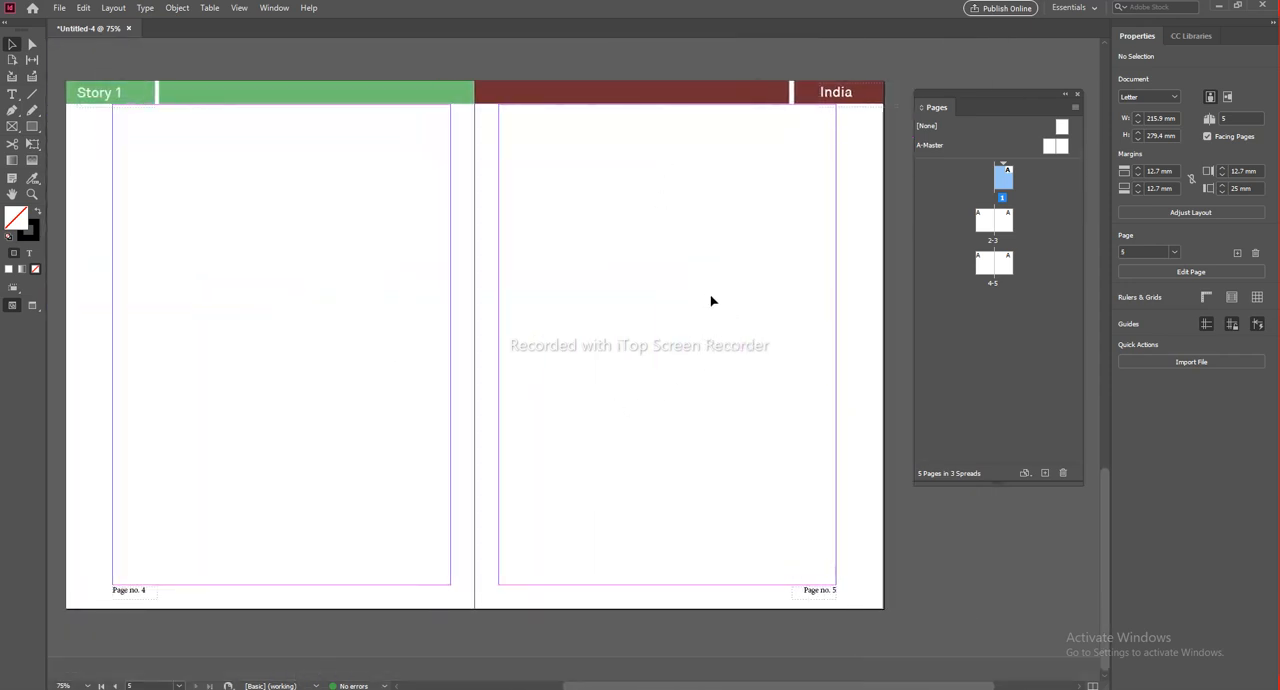
{"action": "scroll", "coordinate": [660, 331], "scroll_direction": "down", "scroll_amount": 2}
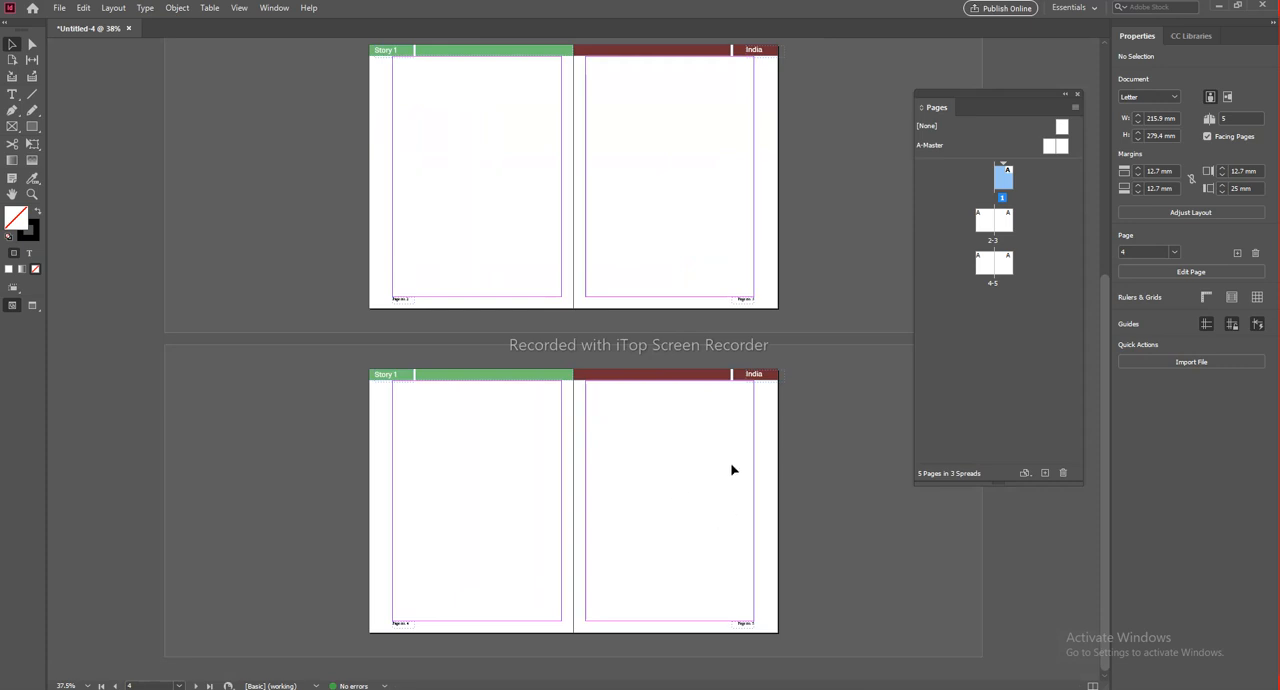
{"action": "scroll", "coordinate": [754, 640], "scroll_direction": "up", "scroll_amount": 2}
{"action": "left_click_drag", "start_coordinate": [925, 577], "coordinate": [634, 523]}
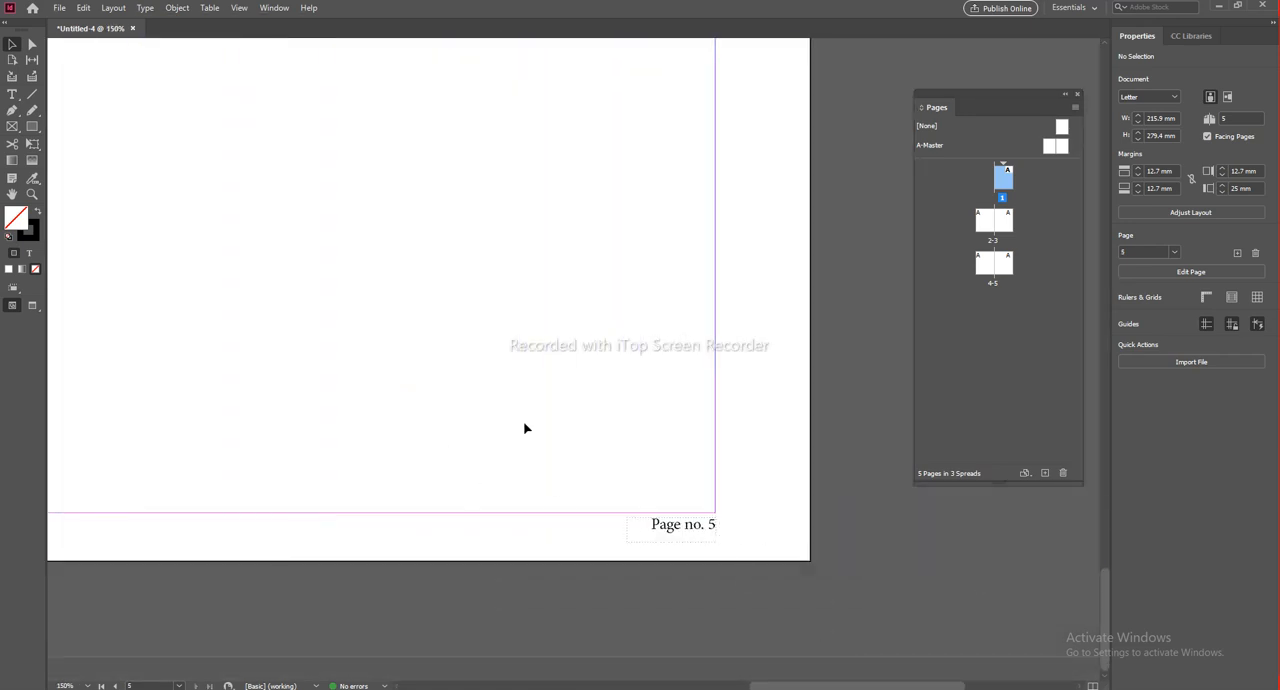
{"action": "scroll", "coordinate": [524, 428], "scroll_direction": "down", "scroll_amount": 2}
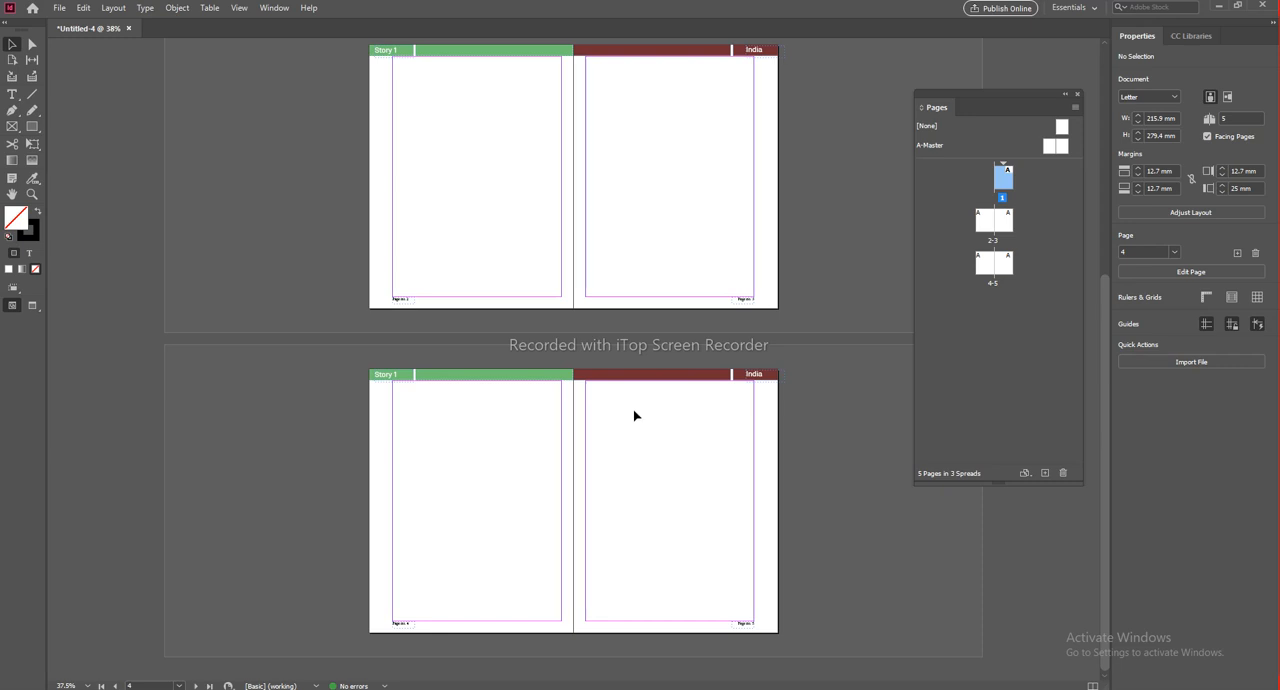
Step: Return to the A-Master spread and review which master is applied to each of the document pages 1 to 5
{"action": "double_click", "coordinate": [932, 145]}
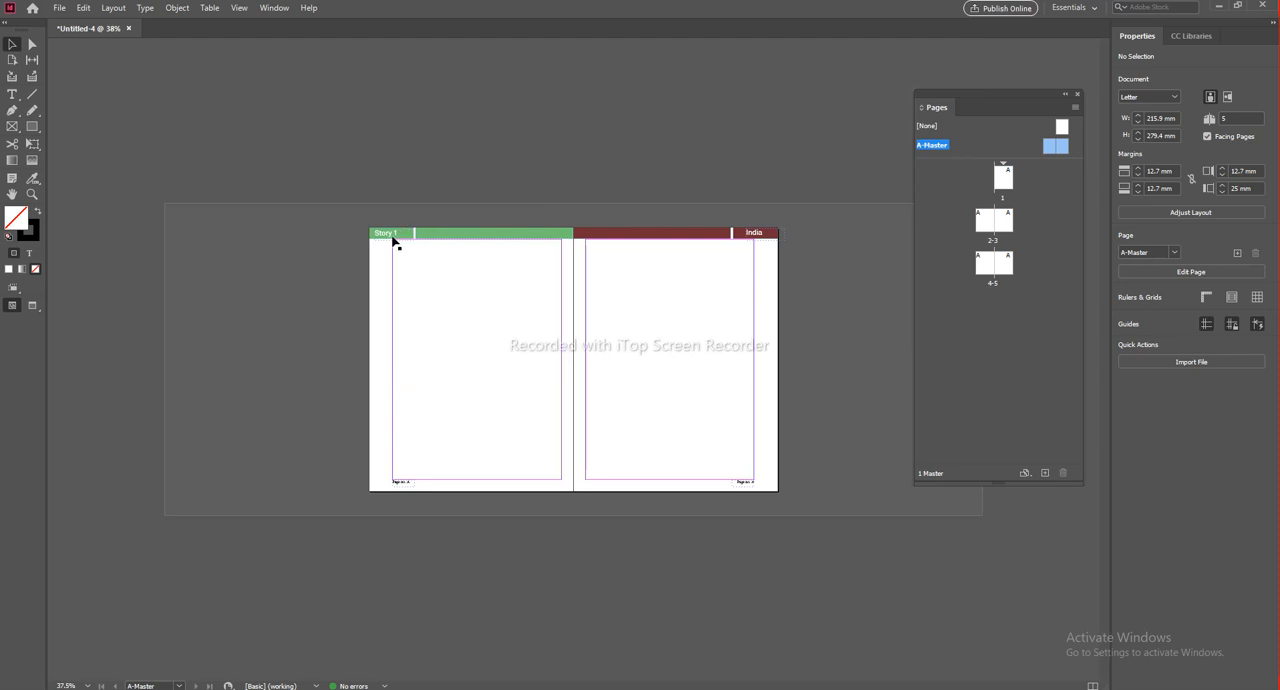
{"action": "left_click", "coordinate": [1005, 180]}
{"action": "left_click", "coordinate": [986, 222]}
{"action": "left_click", "coordinate": [1004, 222]}
{"action": "left_click", "coordinate": [1005, 264]}
{"action": "left_click", "coordinate": [985, 264]}
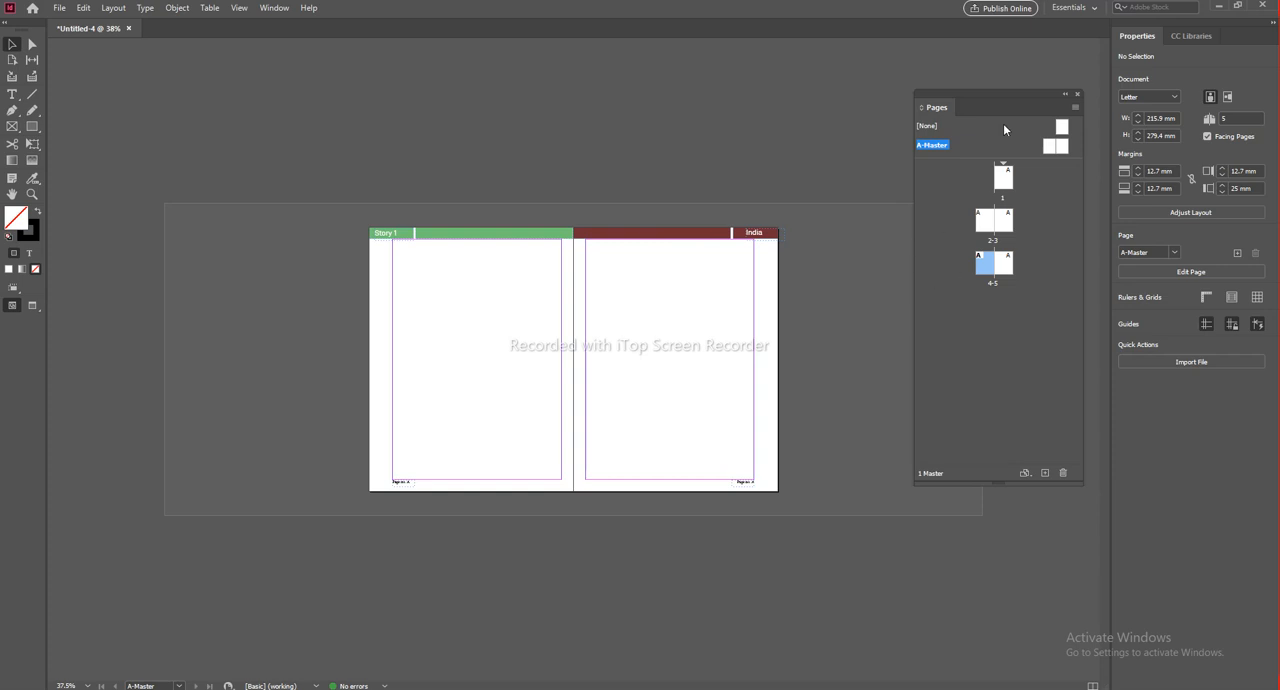
{"action": "left_click_drag", "start_coordinate": [993, 96], "coordinate": [950, 88]}
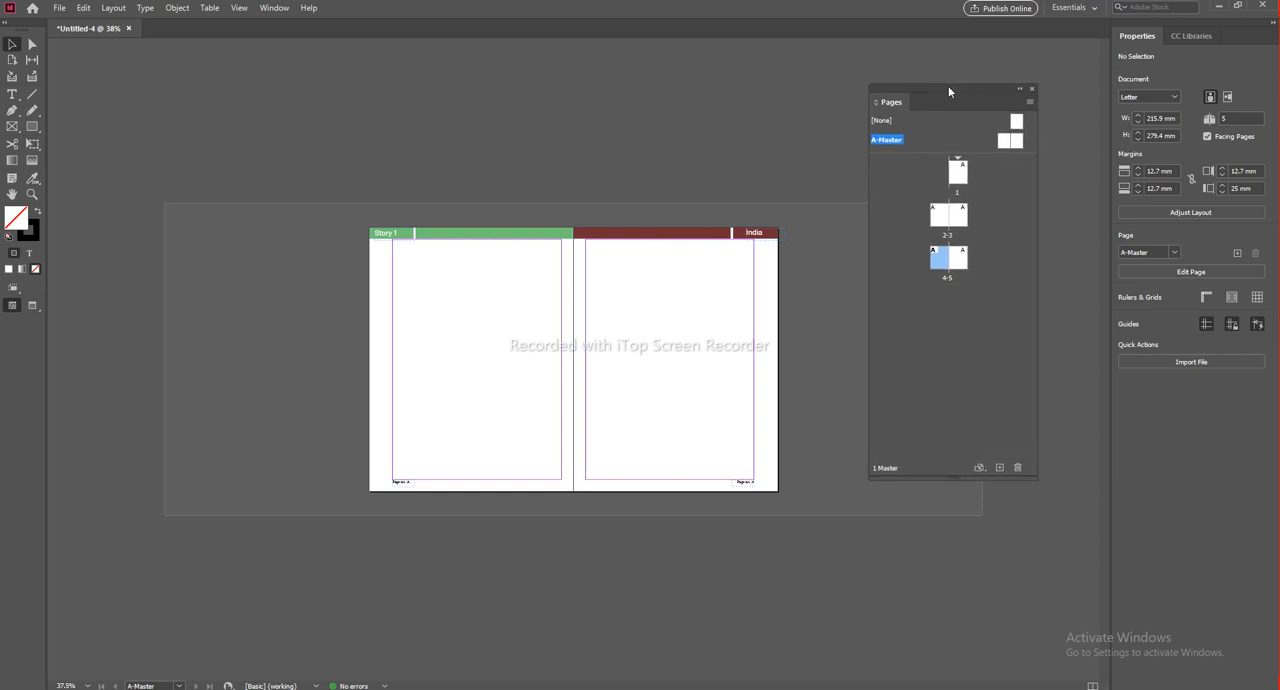
{"action": "left_click", "coordinate": [1033, 100]}
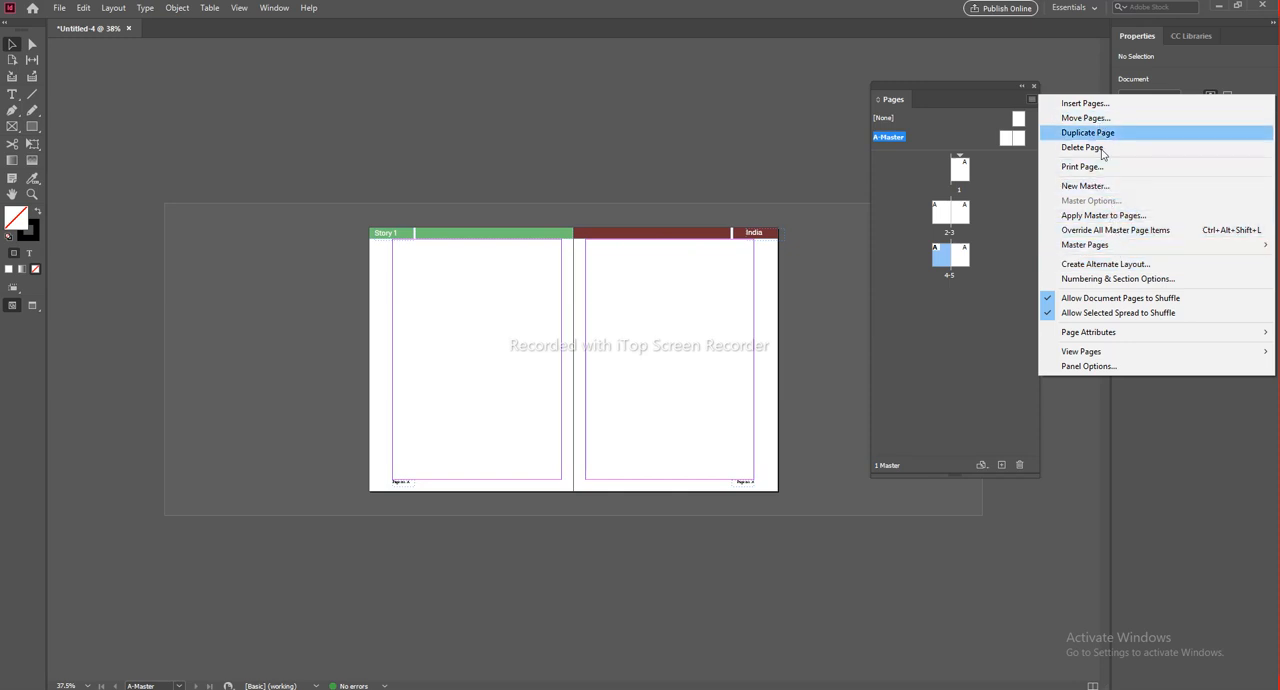
{"action": "mouse_move", "coordinate": [1134, 251]}
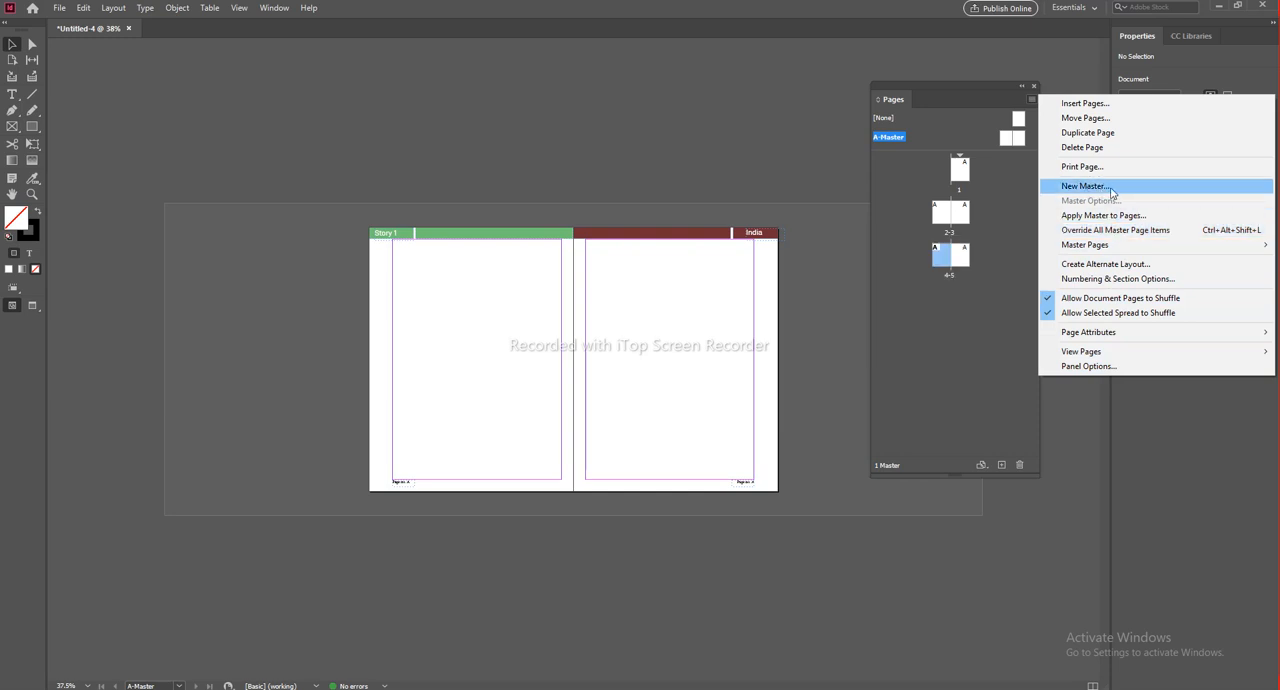
{"action": "left_click", "coordinate": [1086, 187]}
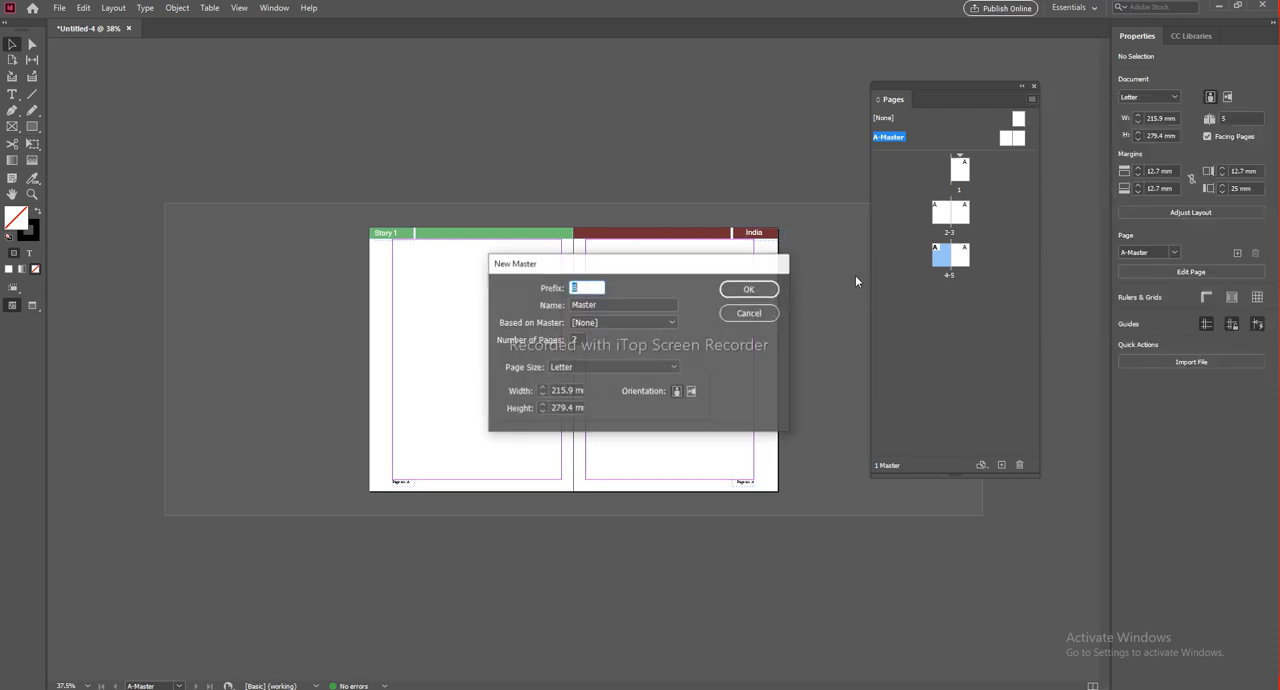
{"action": "left_click_drag", "start_coordinate": [614, 262], "coordinate": [562, 202]}
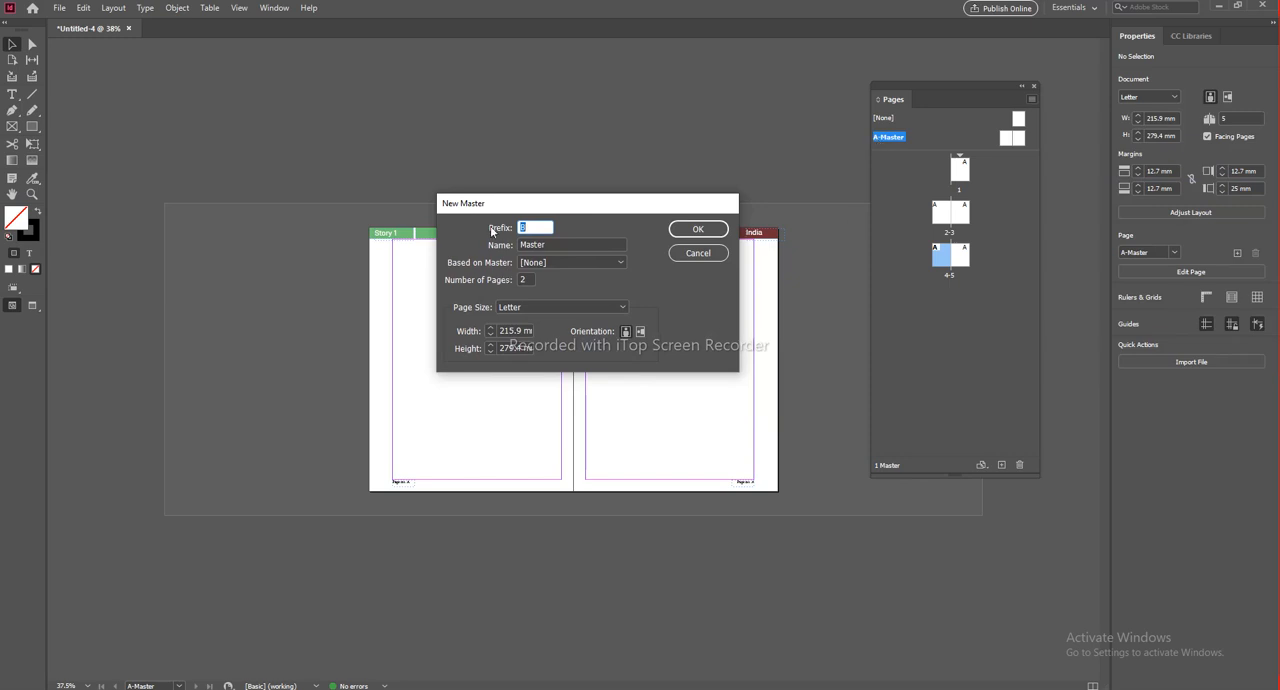
{"action": "double_click", "coordinate": [541, 244]}
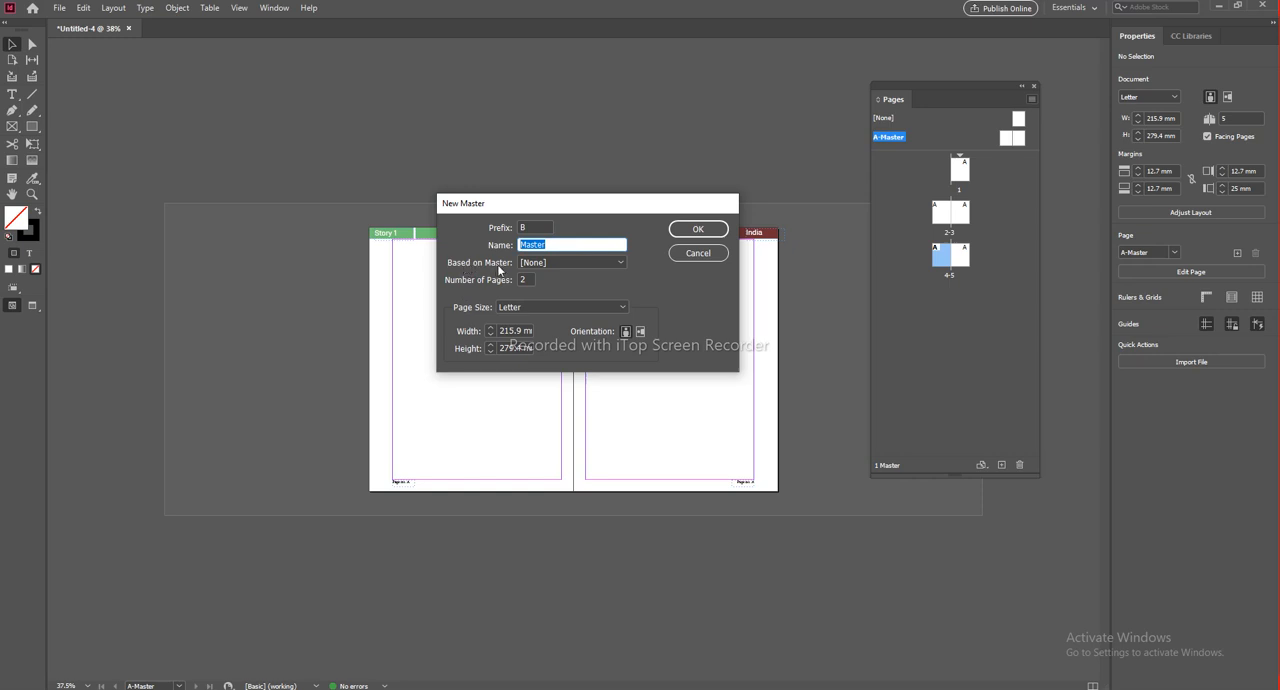
{"action": "left_click", "coordinate": [566, 263]}
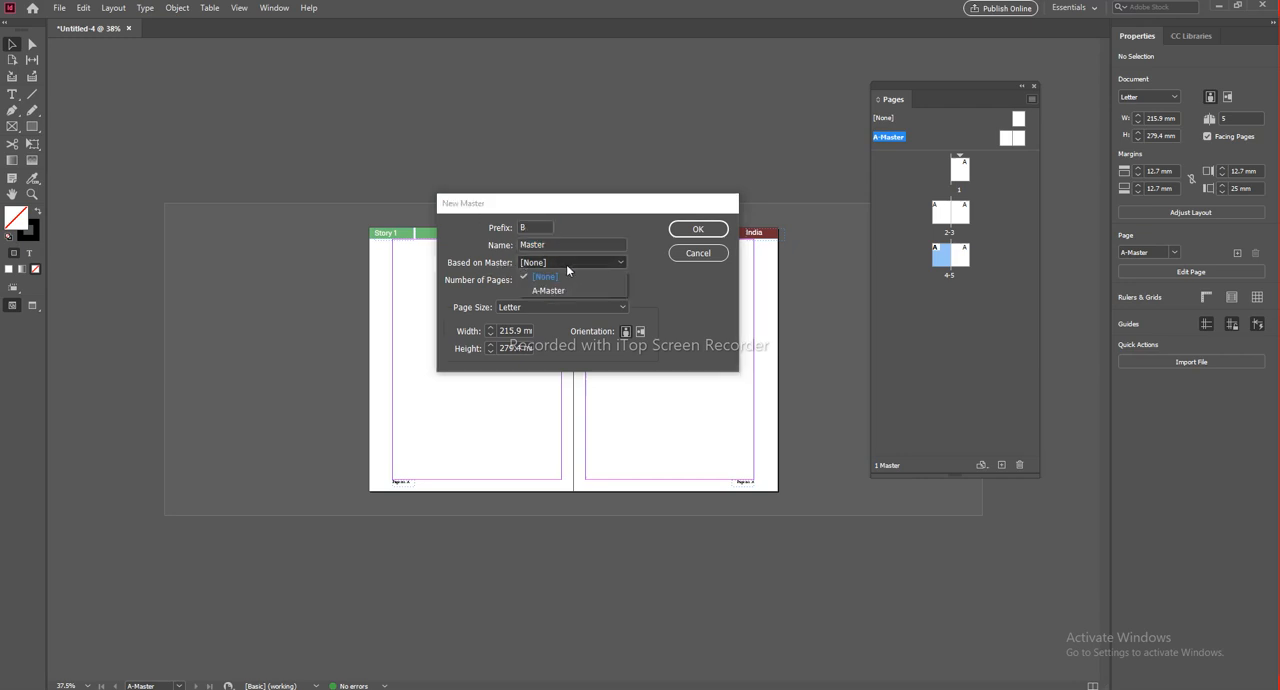
{"action": "left_click", "coordinate": [559, 290]}
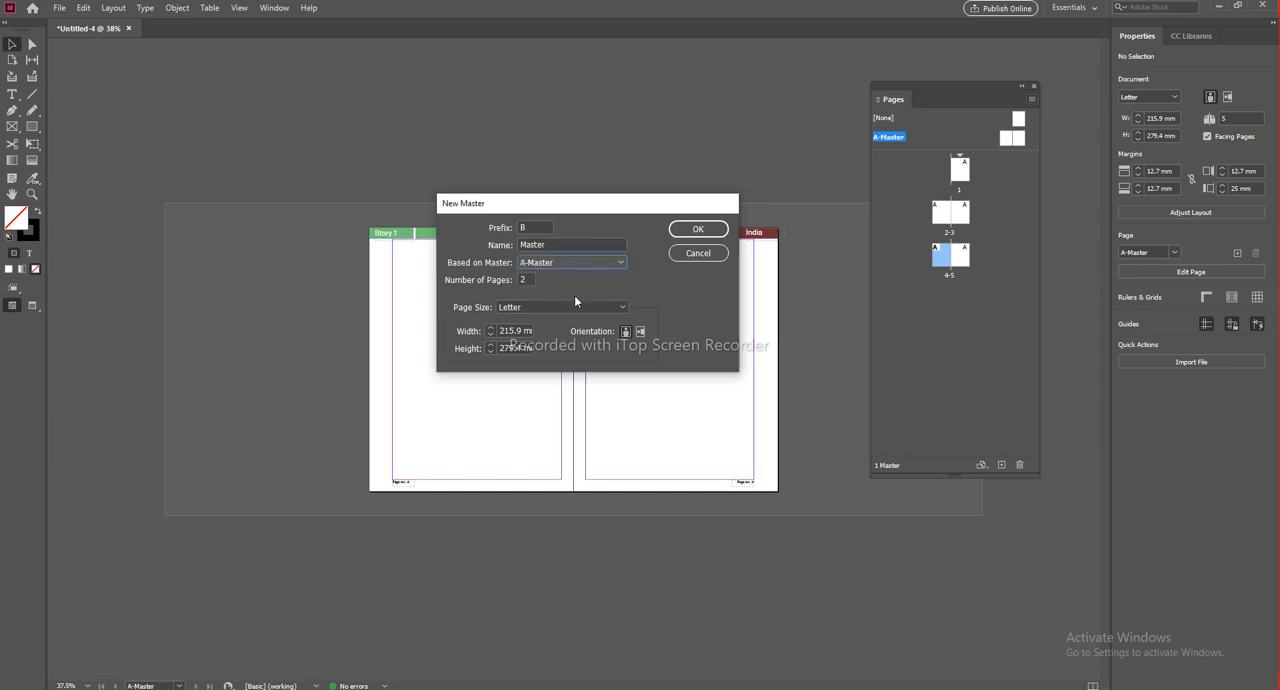
{"action": "left_click_drag", "start_coordinate": [576, 208], "coordinate": [837, 458]}
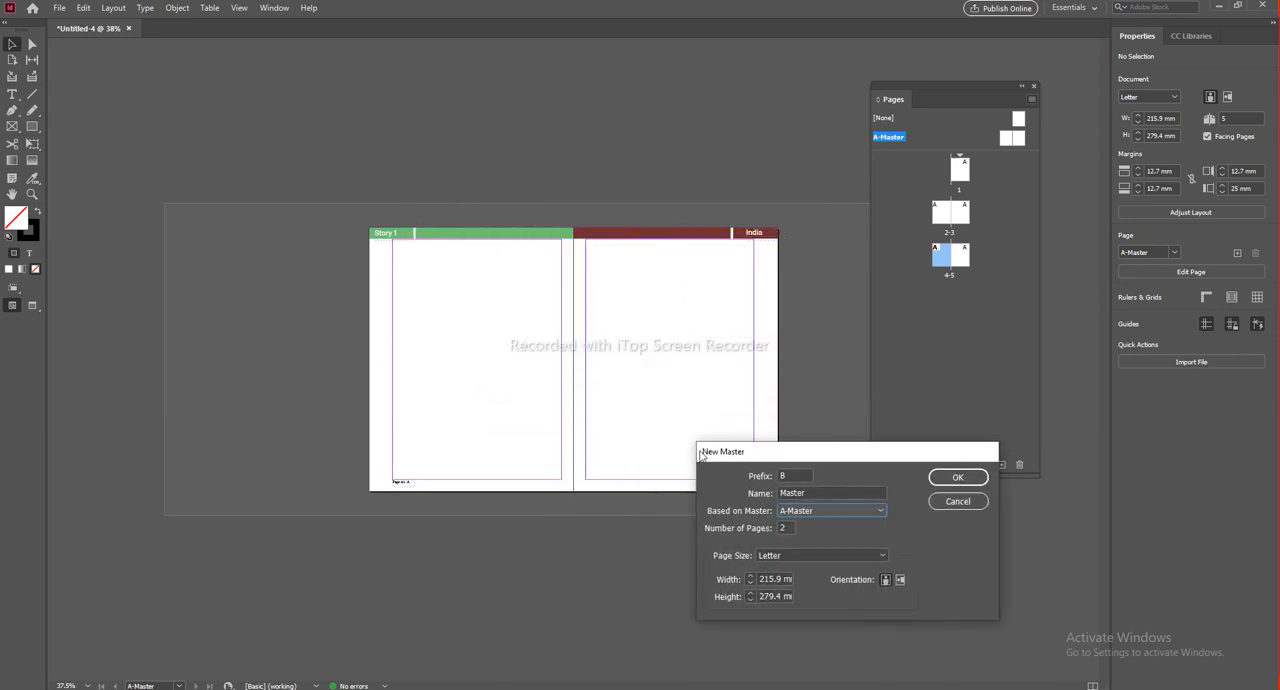
{"action": "left_click_drag", "start_coordinate": [733, 453], "coordinate": [450, 207]}
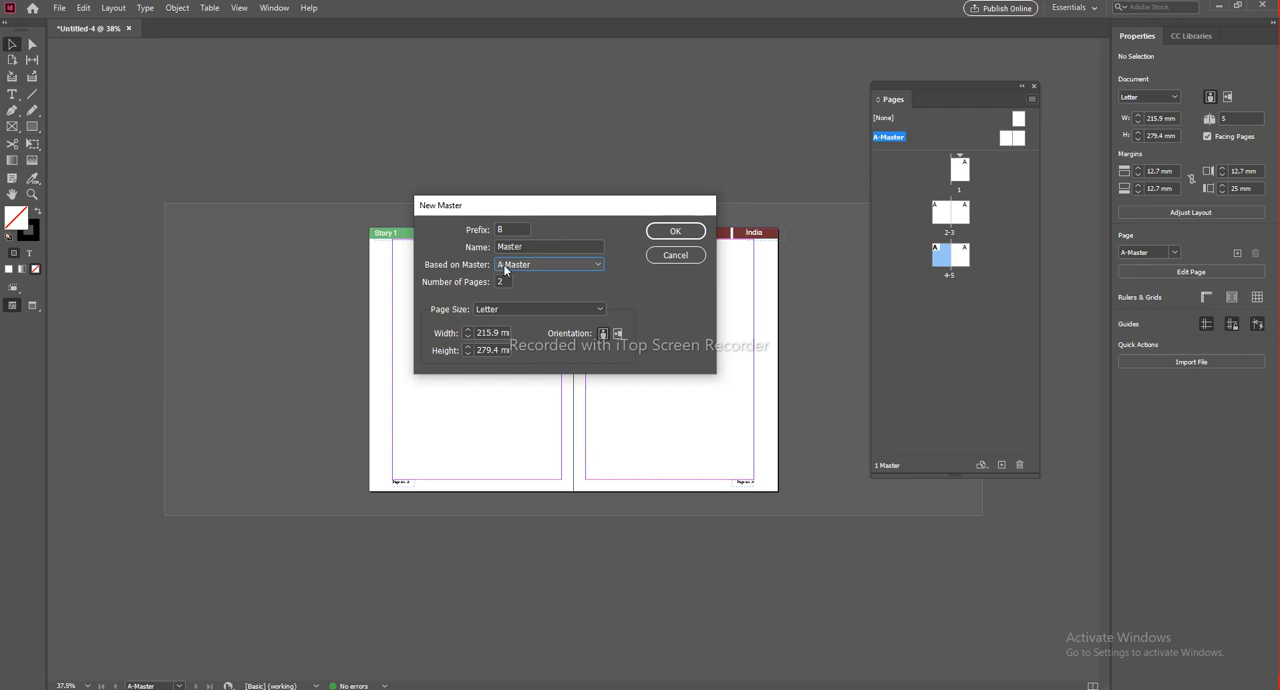
{"action": "left_click_drag", "start_coordinate": [540, 204], "coordinate": [570, 258]}
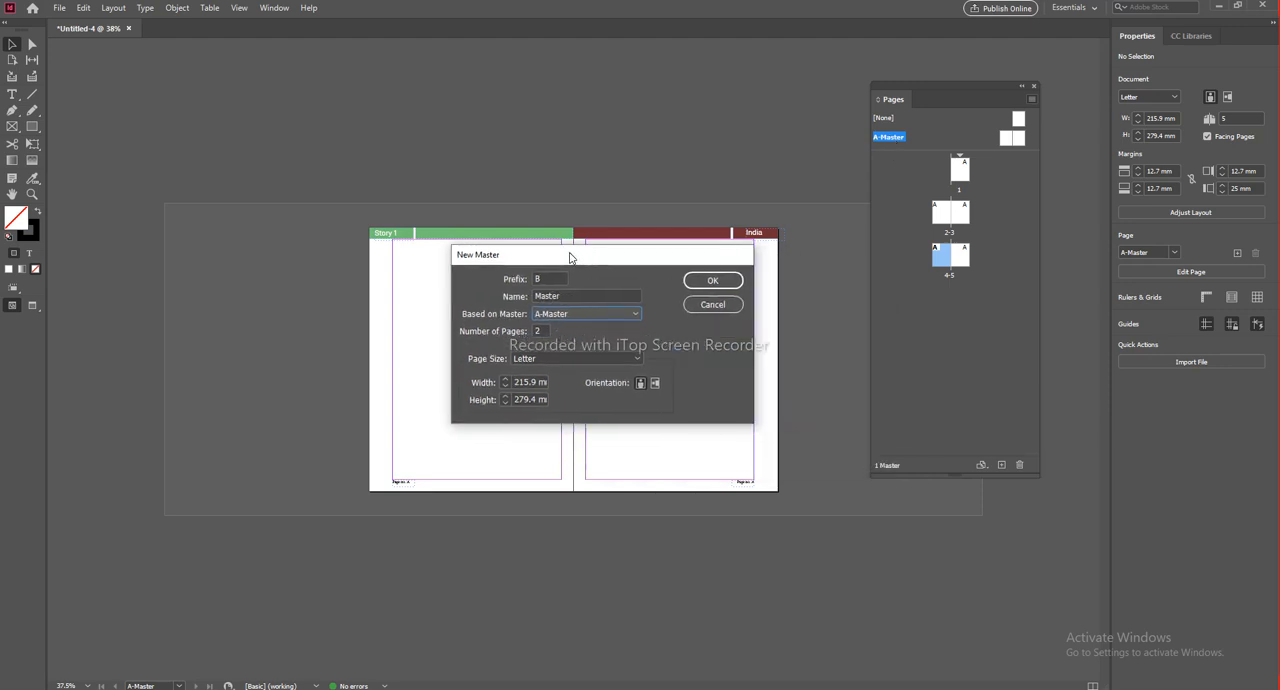
{"action": "left_click_drag", "start_coordinate": [570, 258], "coordinate": [559, 188]}
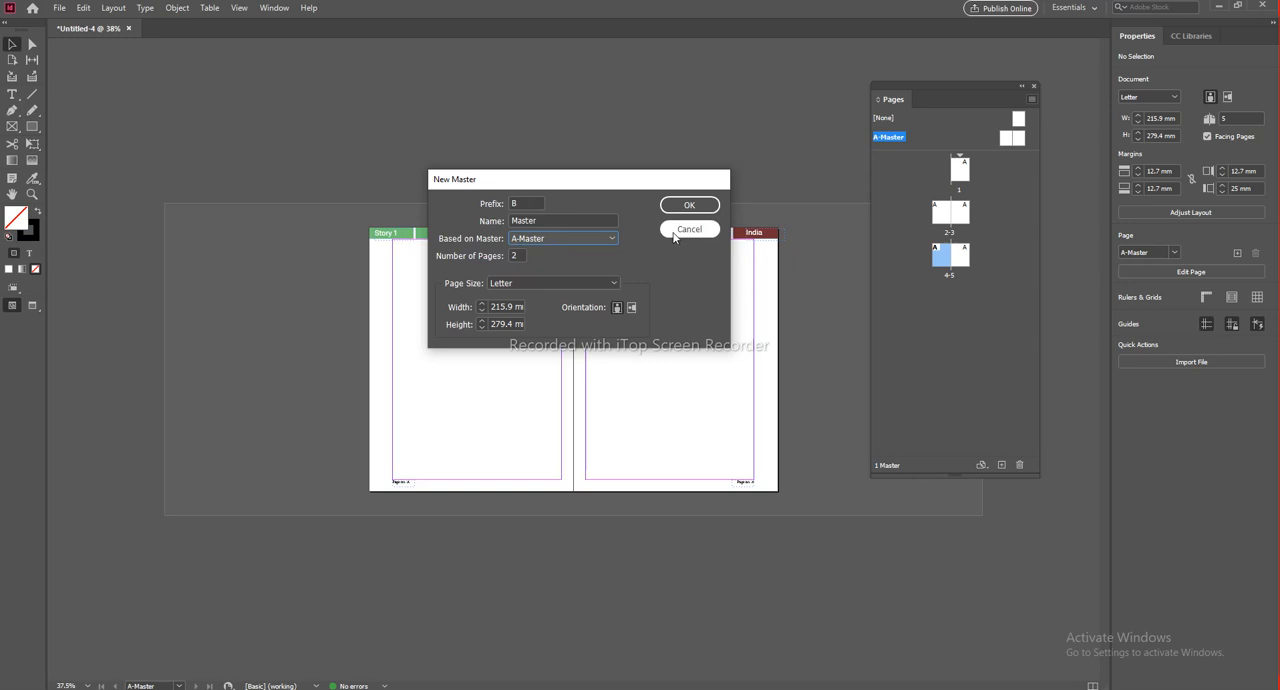
{"action": "left_click_drag", "start_coordinate": [598, 181], "coordinate": [616, 192]}
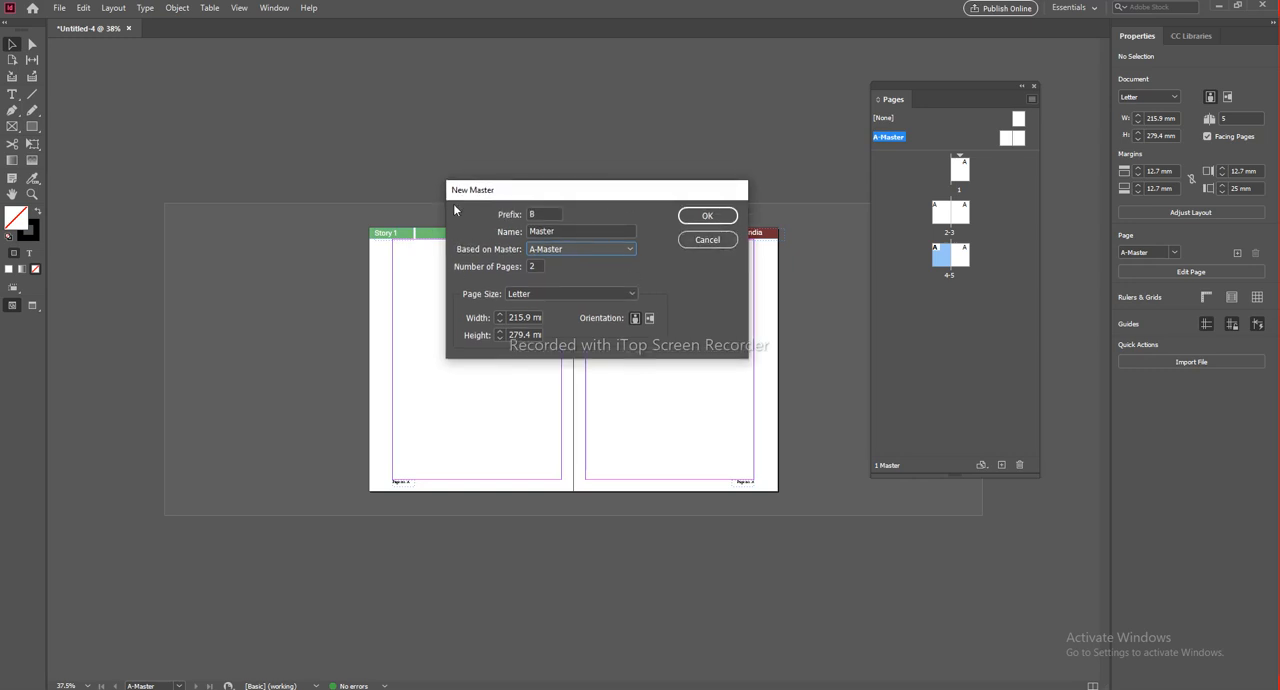
{"action": "left_click_drag", "start_coordinate": [596, 194], "coordinate": [575, 195]}
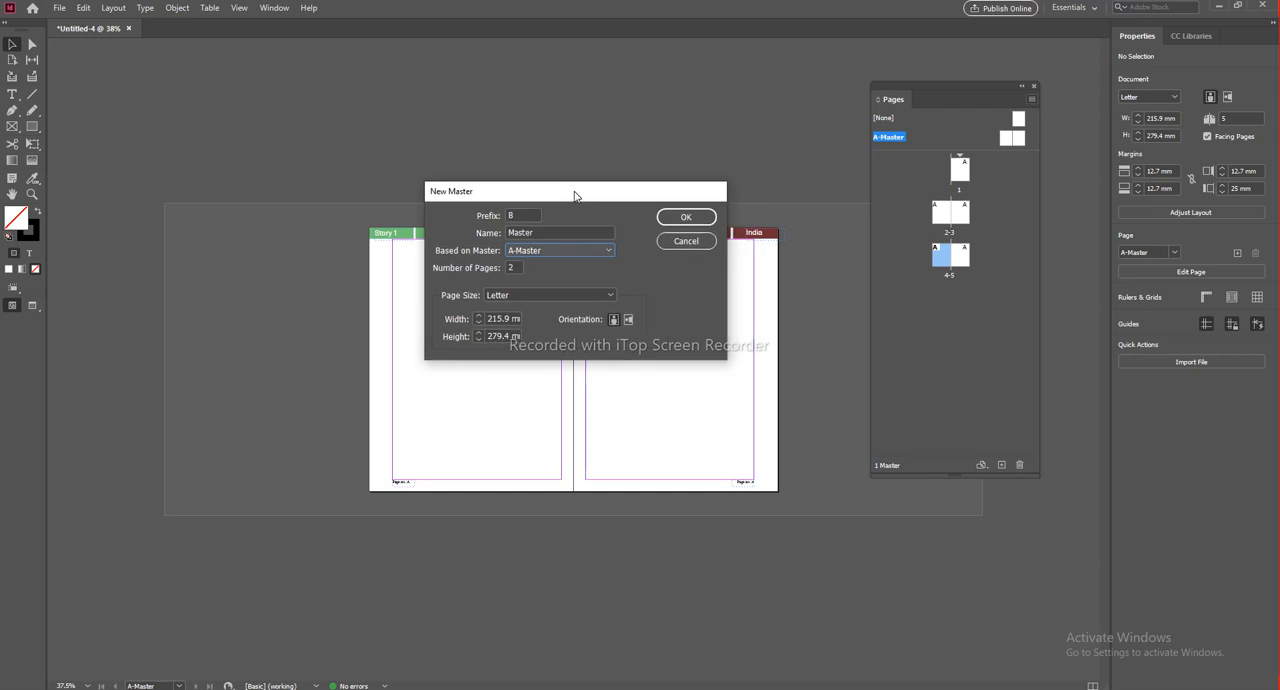
{"action": "left_click", "coordinate": [532, 251]}
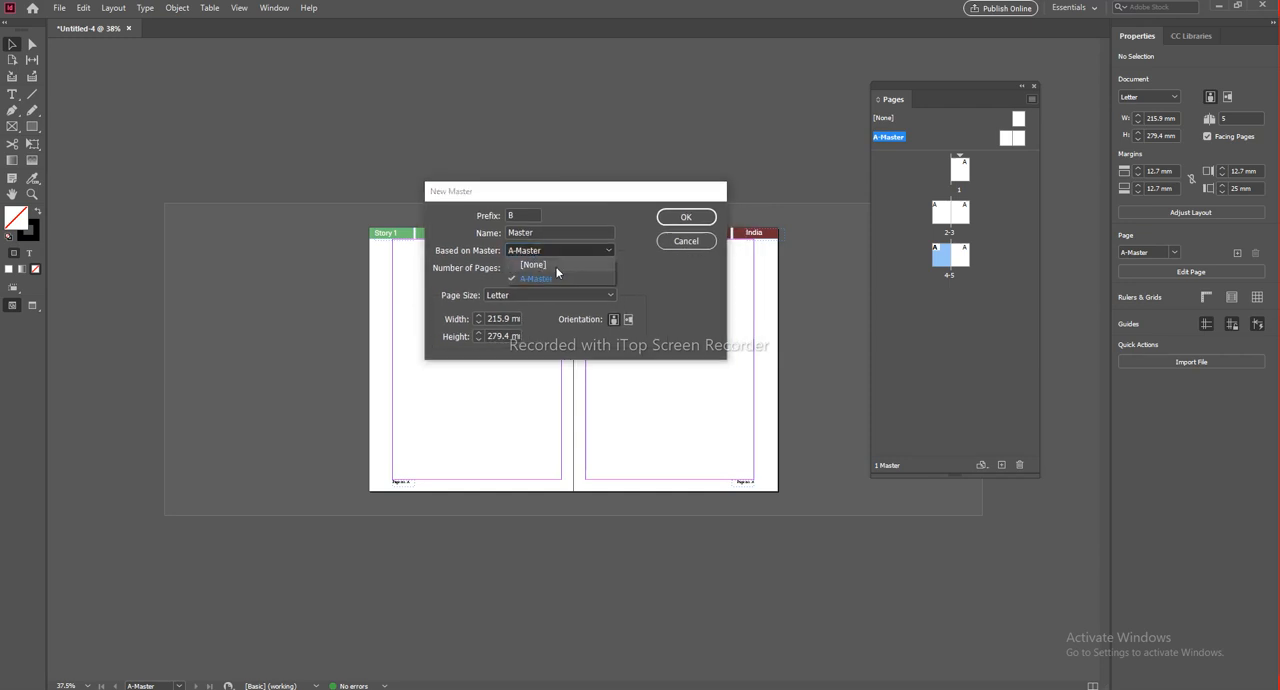
{"action": "left_click", "coordinate": [547, 265]}
{"action": "left_click_drag", "start_coordinate": [548, 192], "coordinate": [590, 198]}
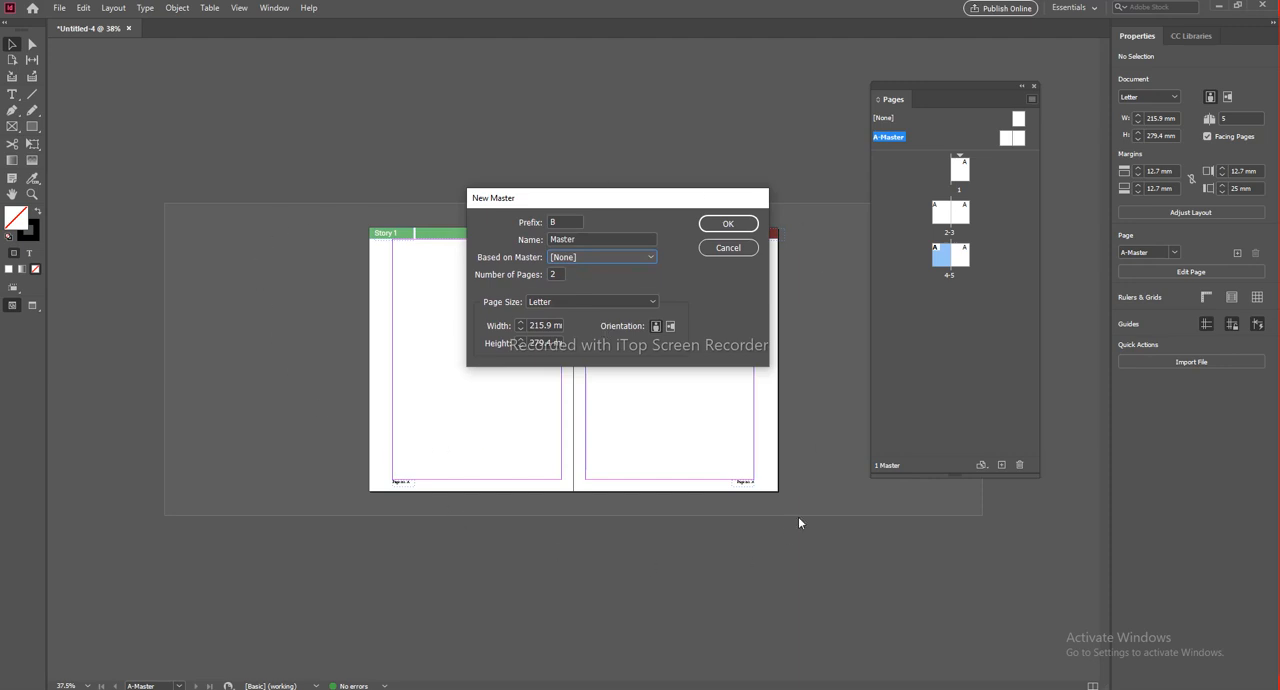
{"action": "left_click_drag", "start_coordinate": [597, 203], "coordinate": [739, 462]}
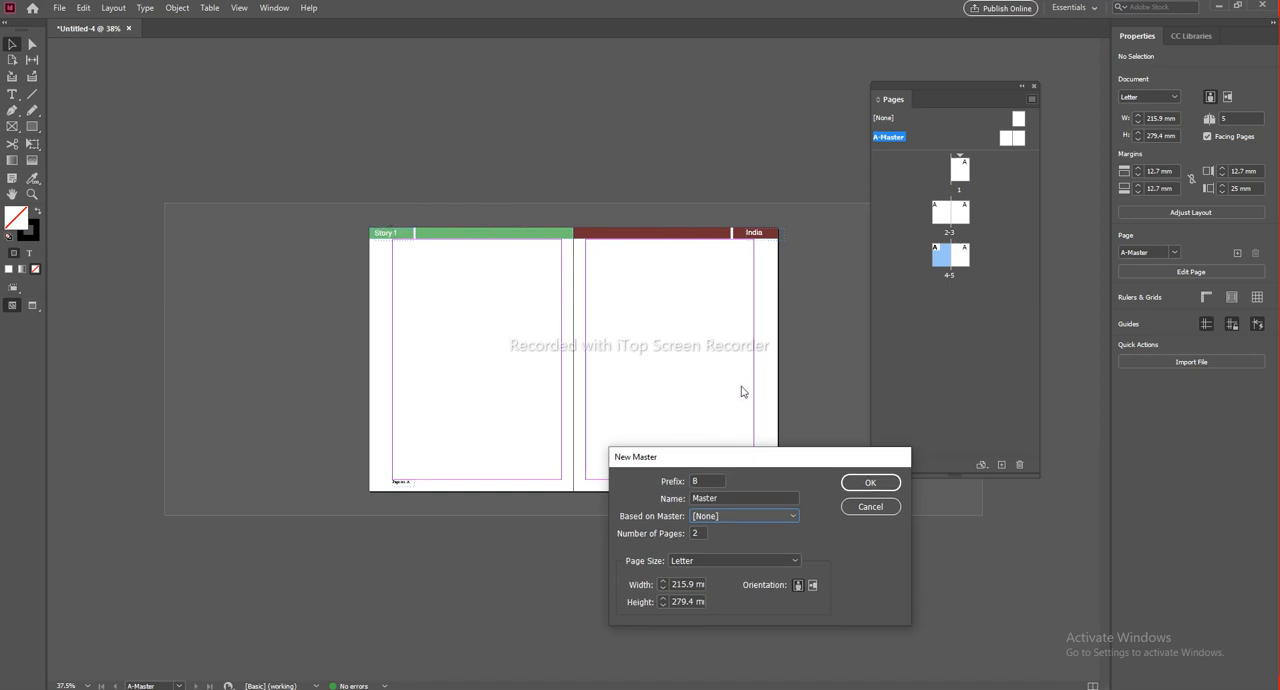
{"action": "left_click_drag", "start_coordinate": [737, 459], "coordinate": [640, 144]}
{"action": "left_click", "coordinate": [606, 198]}
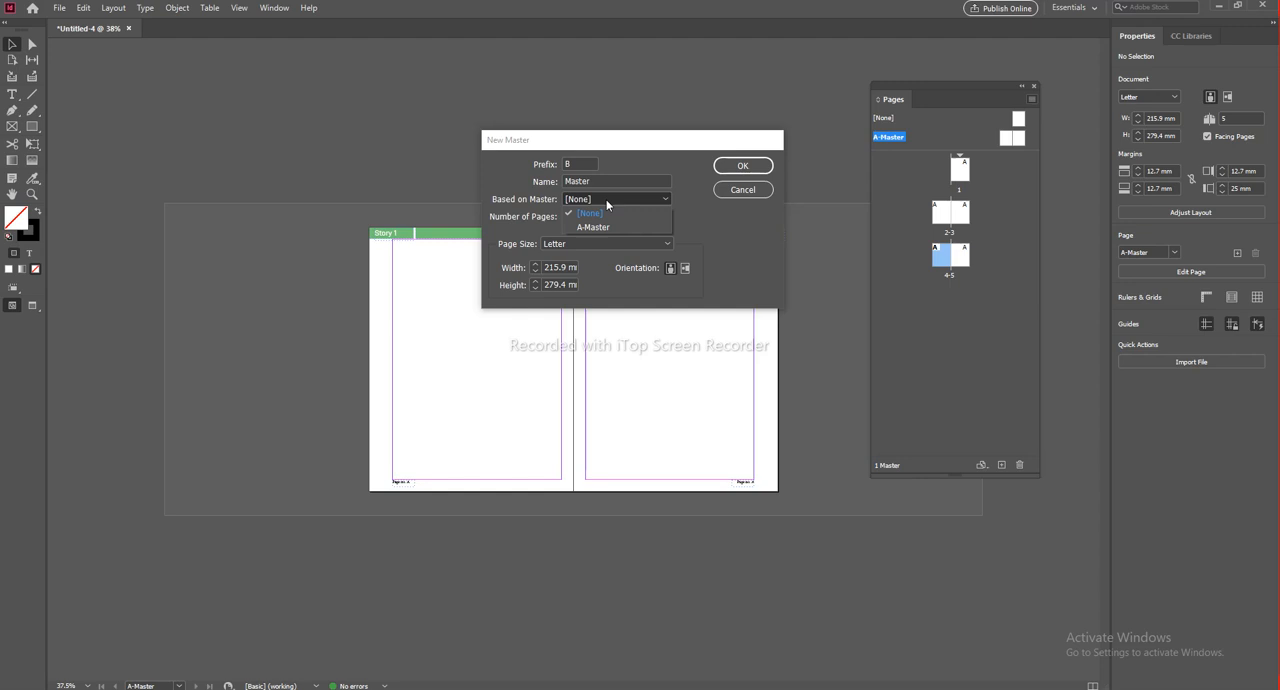
{"action": "left_click", "coordinate": [599, 228]}
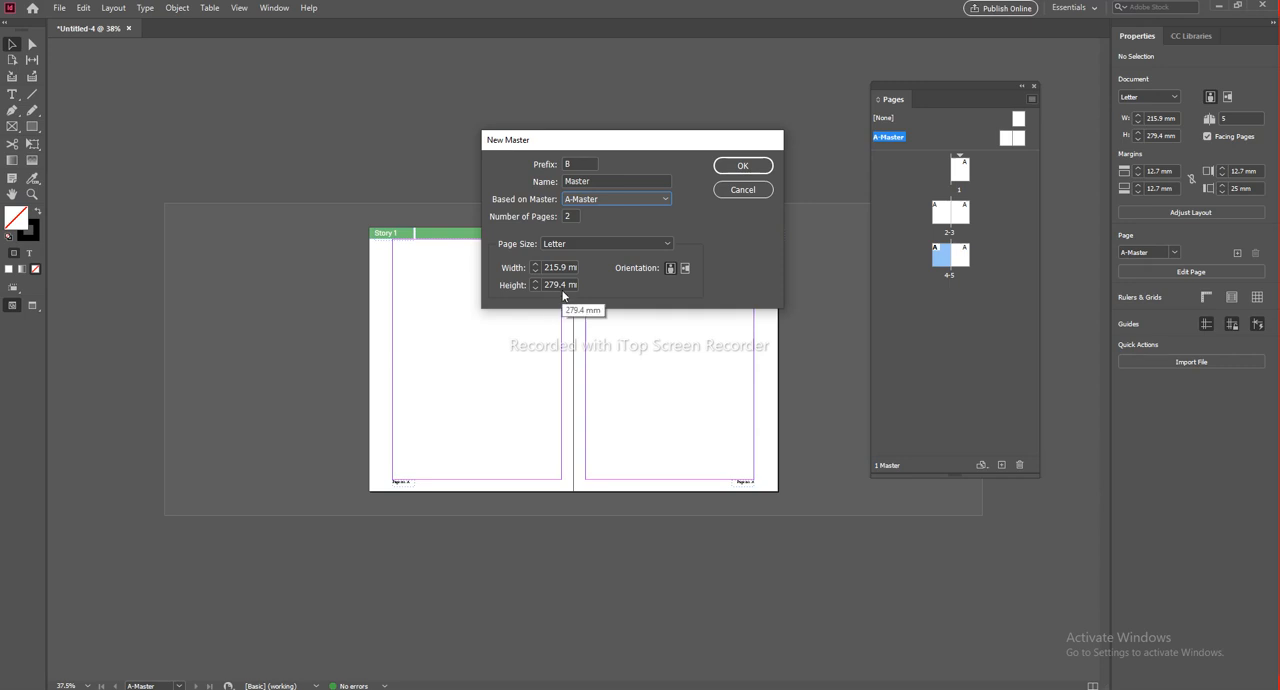
{"action": "left_click_drag", "start_coordinate": [614, 143], "coordinate": [558, 148]}
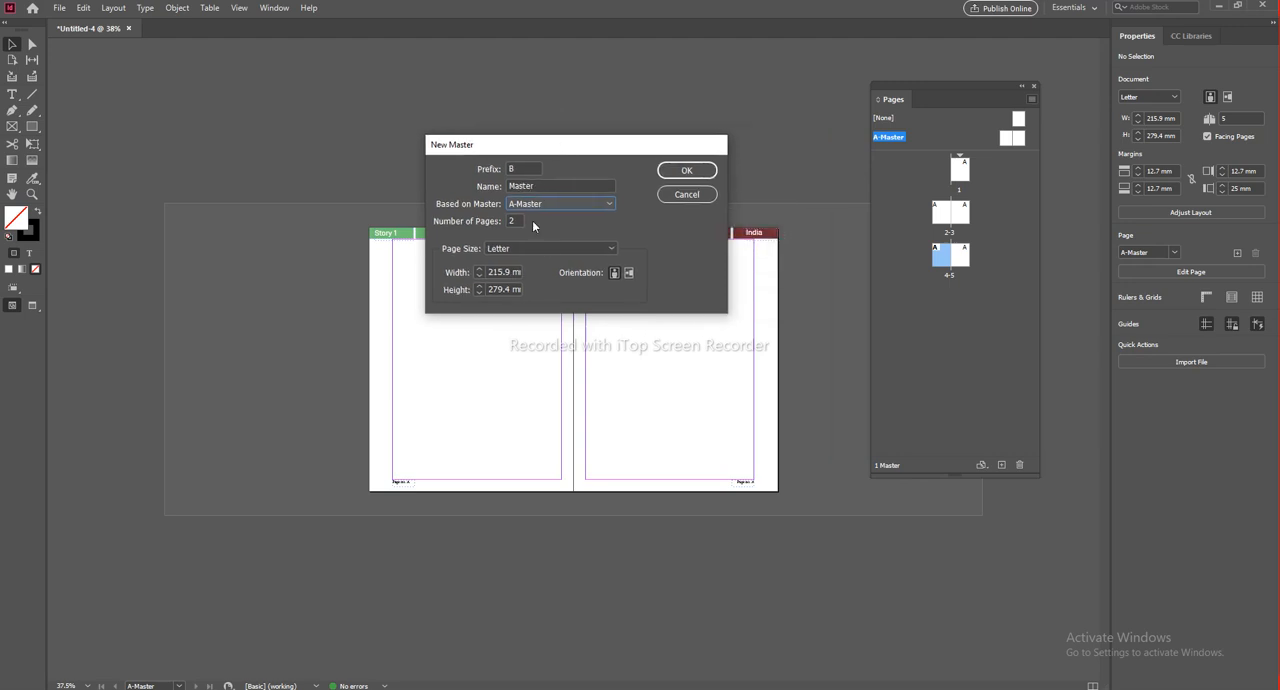
{"action": "left_click", "coordinate": [702, 196]}
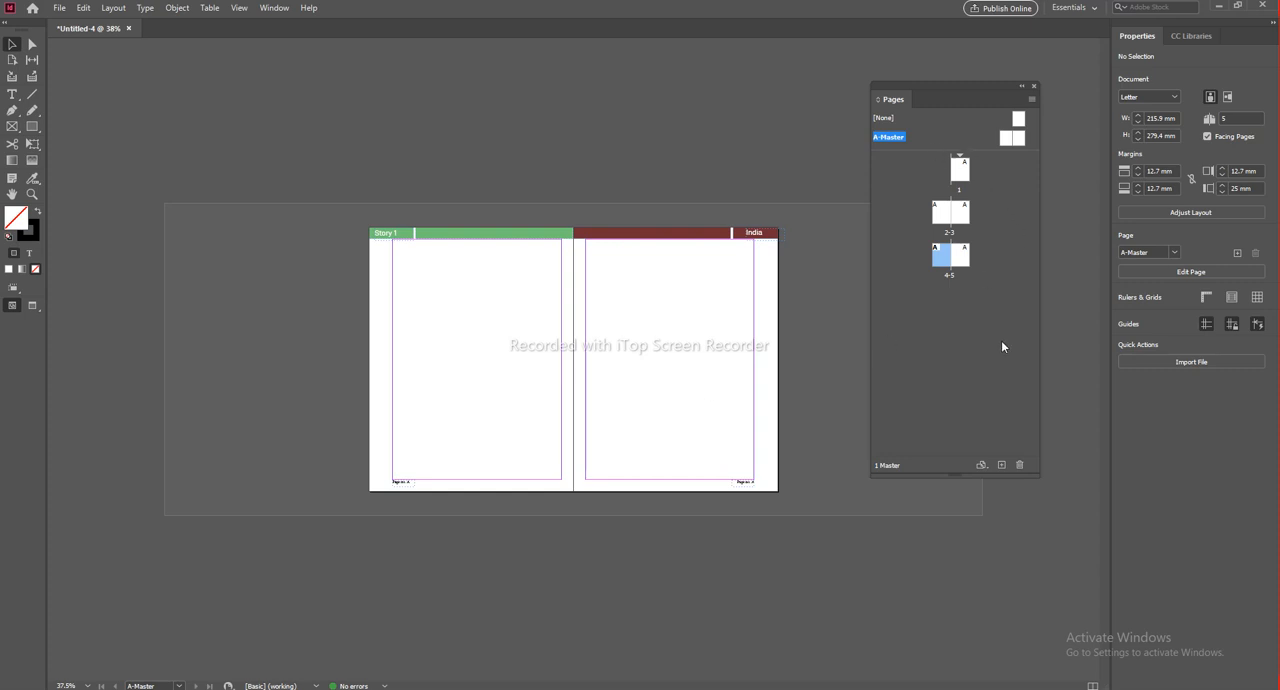
Step: Duplicate the A-Master spread as a second master
{"action": "left_click", "coordinate": [952, 335]}
{"action": "left_click", "coordinate": [890, 138]}
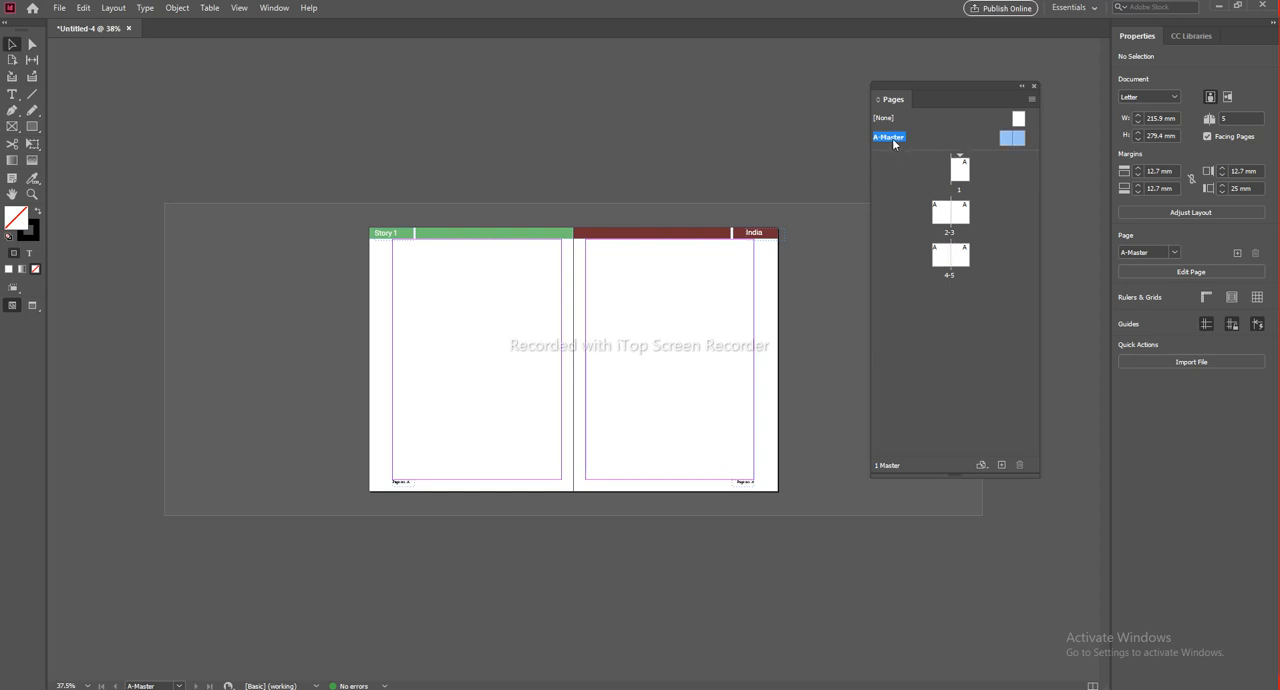
{"action": "right_click", "coordinate": [896, 142]}
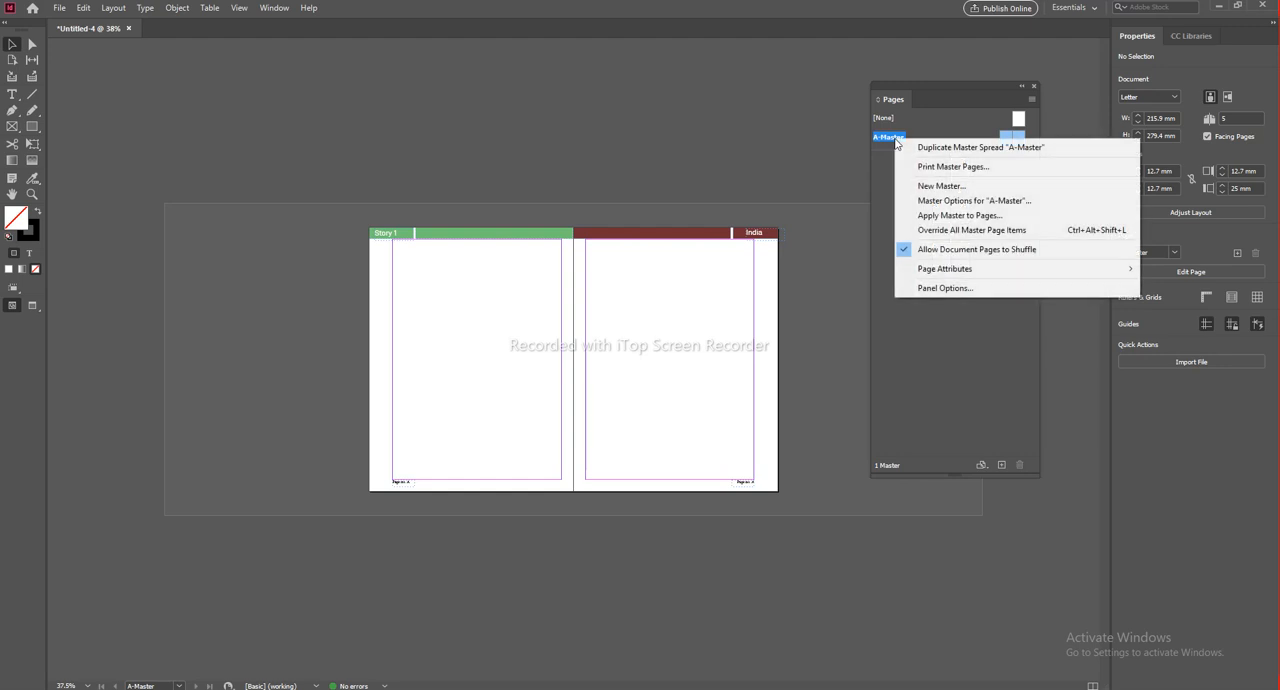
{"action": "left_click", "coordinate": [1006, 148]}
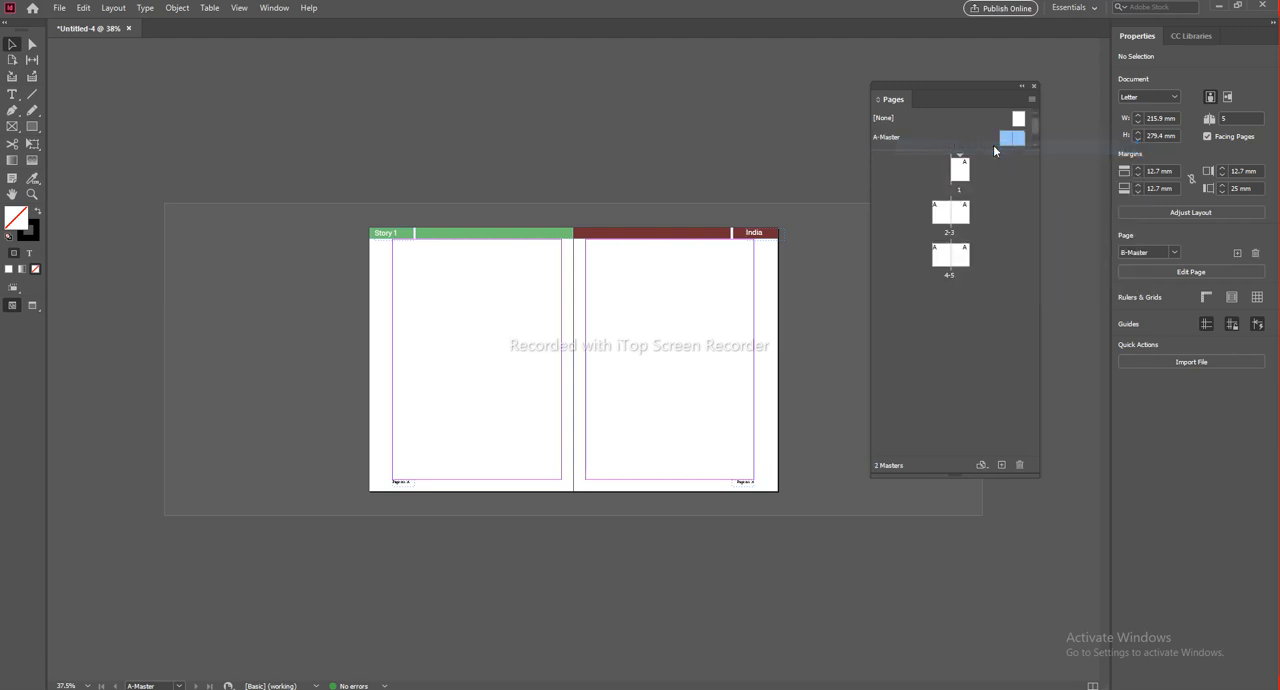
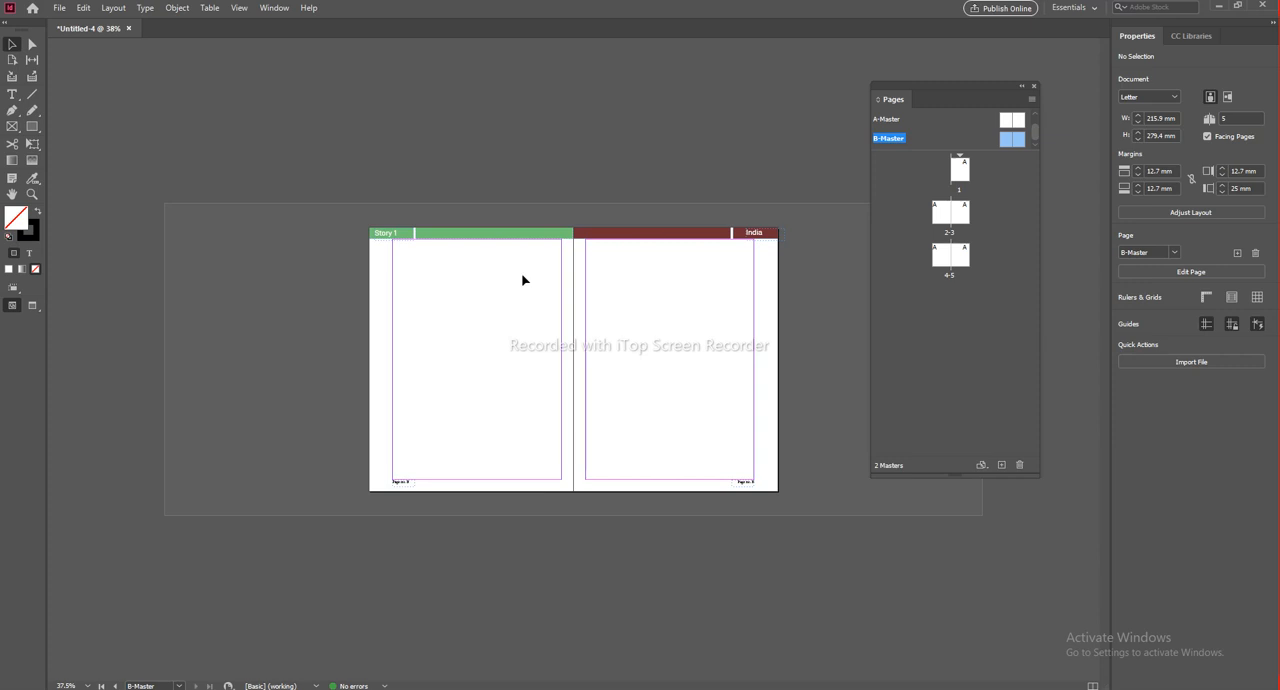
Step: Try moving the "Story 1" title on B-Master, compare it with A-Master, and restore the title's position
{"action": "scroll", "coordinate": [402, 249], "scroll_direction": "up", "scroll_amount": 3}
{"action": "left_click_drag", "start_coordinate": [332, 176], "coordinate": [526, 312]}
{"action": "left_click_drag", "start_coordinate": [395, 165], "coordinate": [444, 177]}
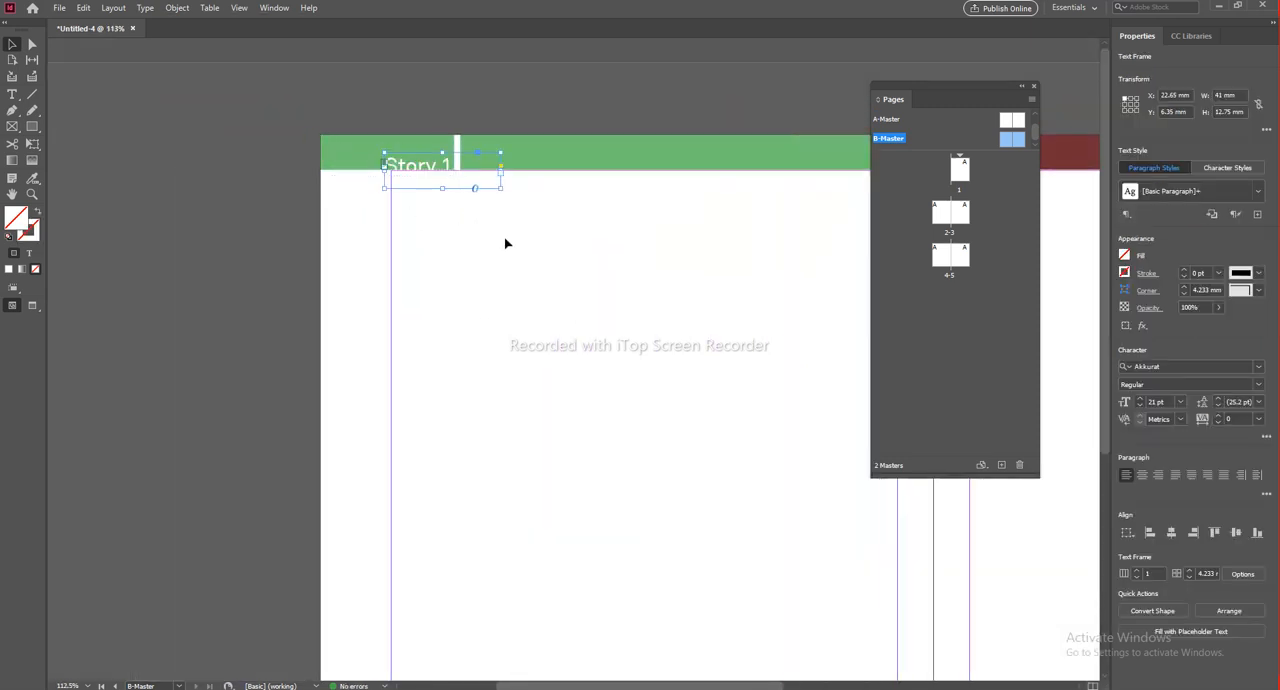
{"action": "double_click", "coordinate": [888, 119]}
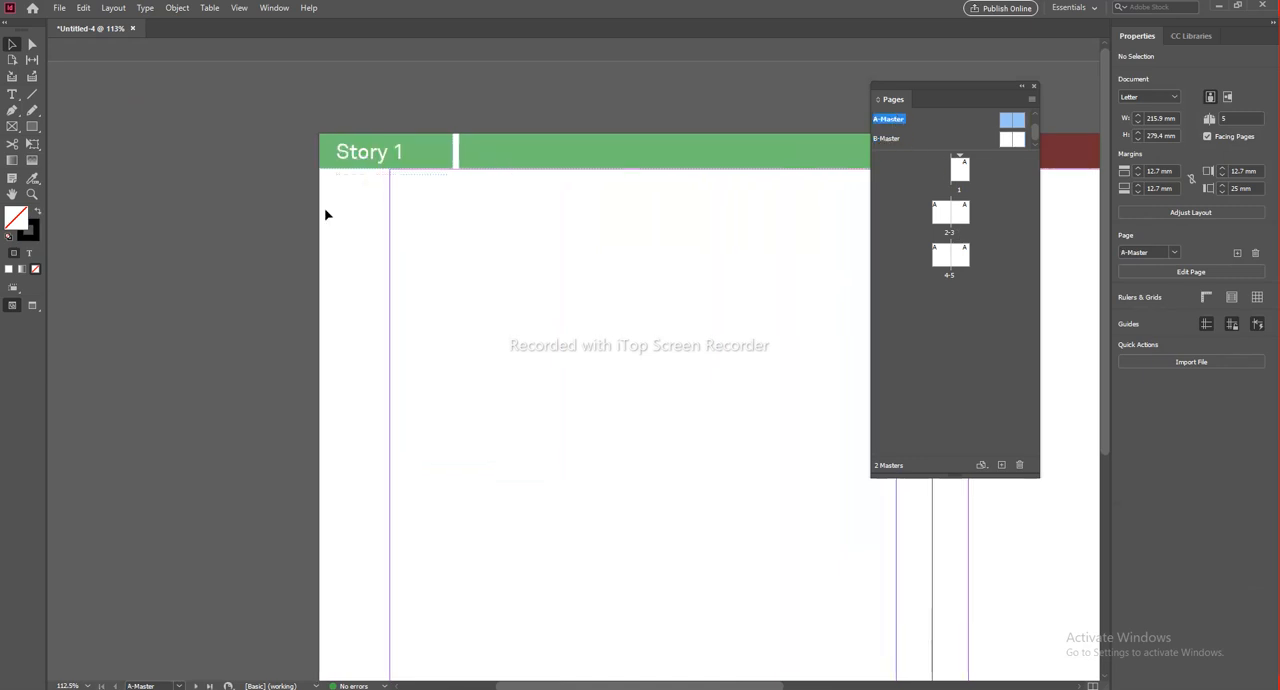
{"action": "double_click", "coordinate": [884, 140]}
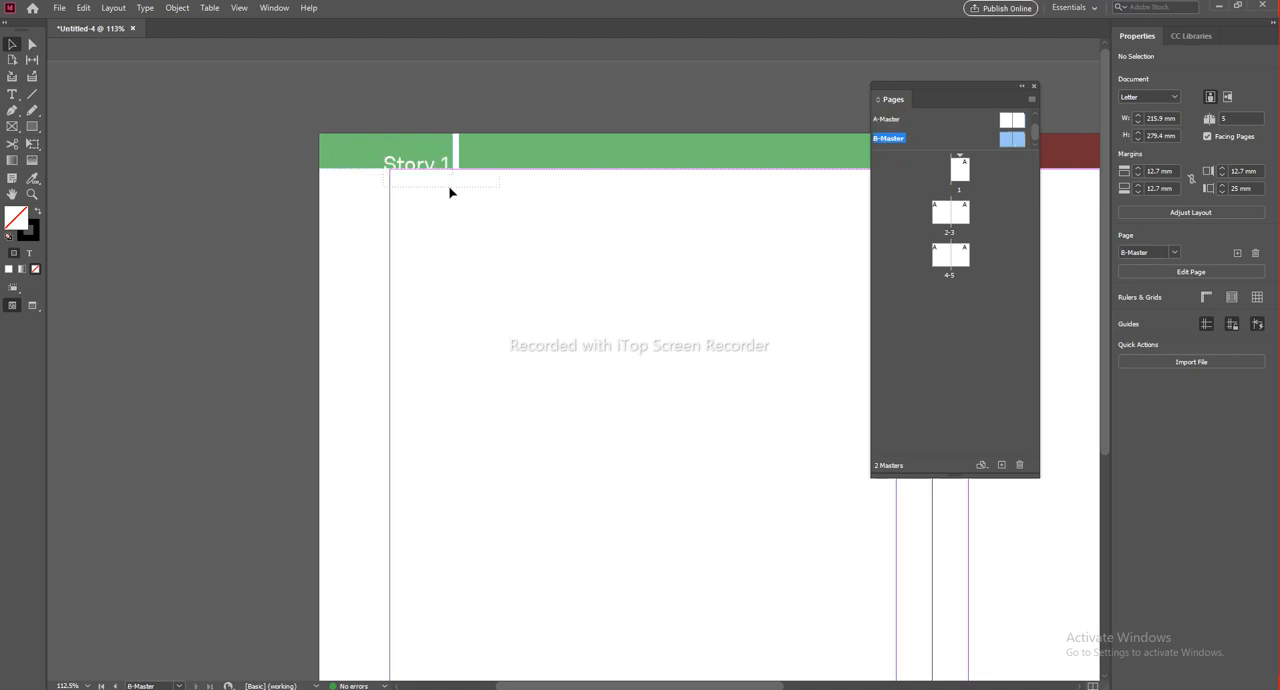
{"action": "left_click_drag", "start_coordinate": [449, 189], "coordinate": [406, 191]}
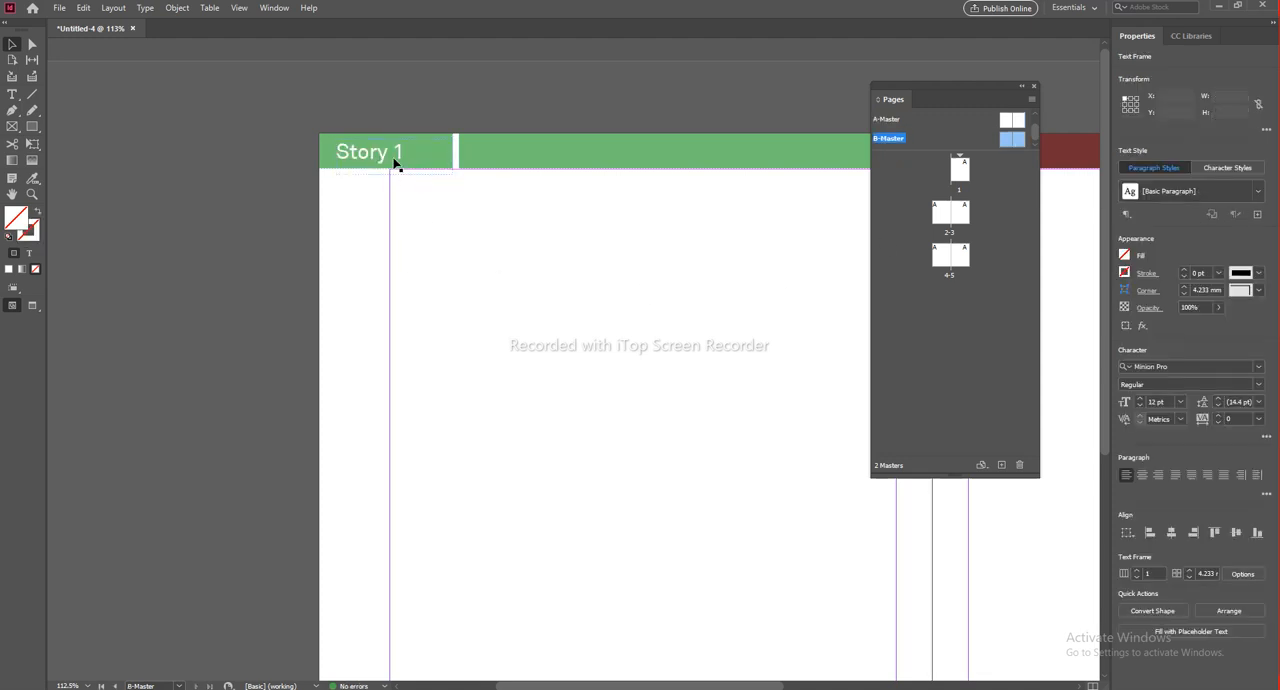
Step: Change the title in B-Master's green header bar to "Story 2"
{"action": "double_click", "coordinate": [397, 152]}
{"action": "double_click", "coordinate": [399, 151]}
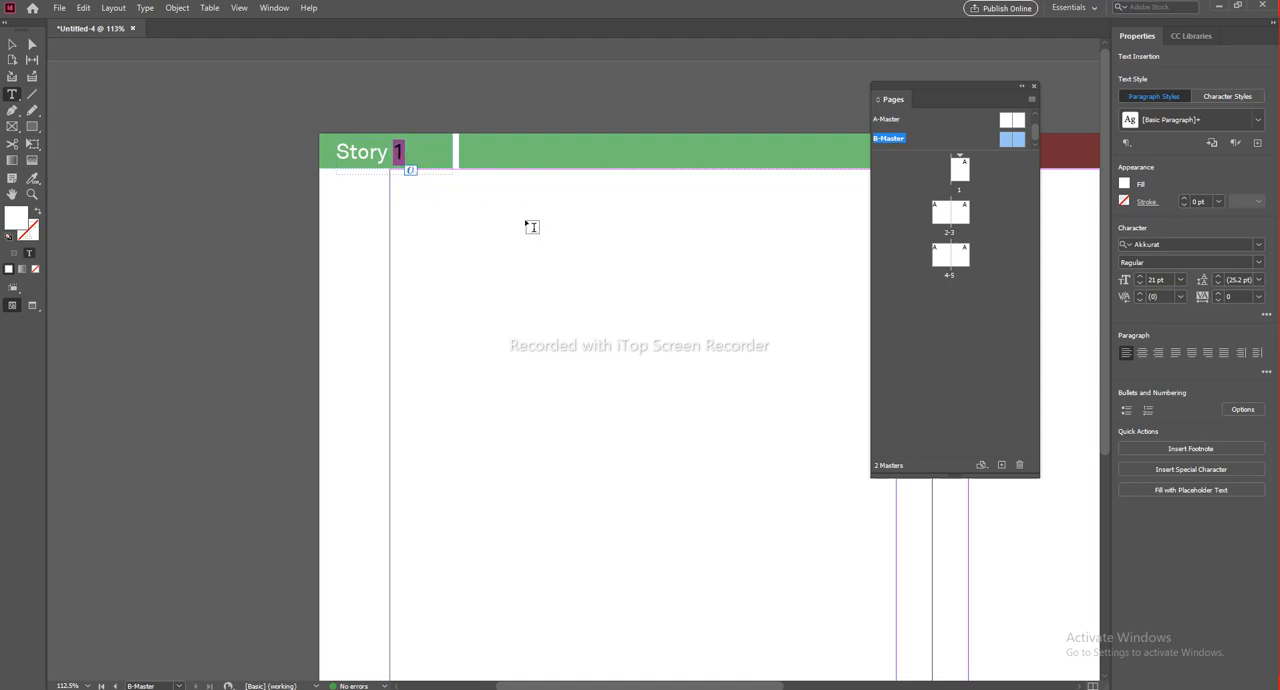
{"action": "type", "text": "2"}
{"action": "left_click", "coordinate": [13, 43]}
{"action": "left_click", "coordinate": [557, 302]}
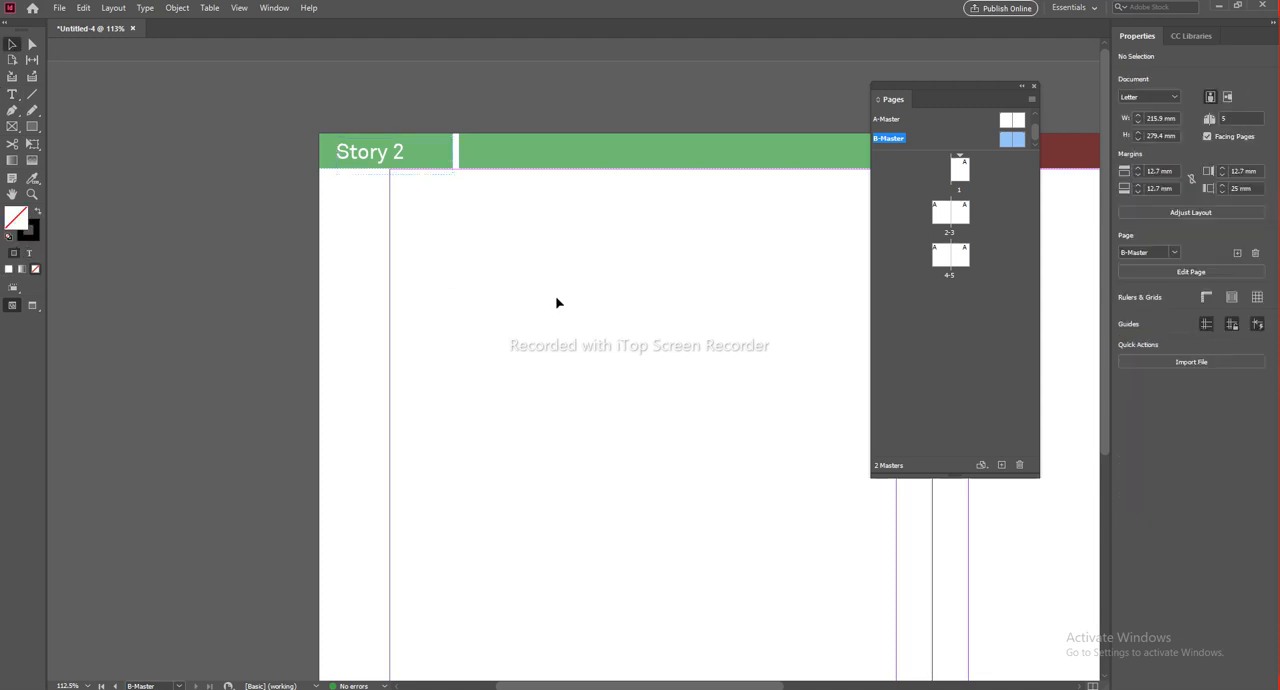
Step: Replace the "India" title in B-Master's red header bar with "Finland"
{"action": "scroll", "coordinate": [626, 266], "scroll_direction": "right", "scroll_amount": 10}
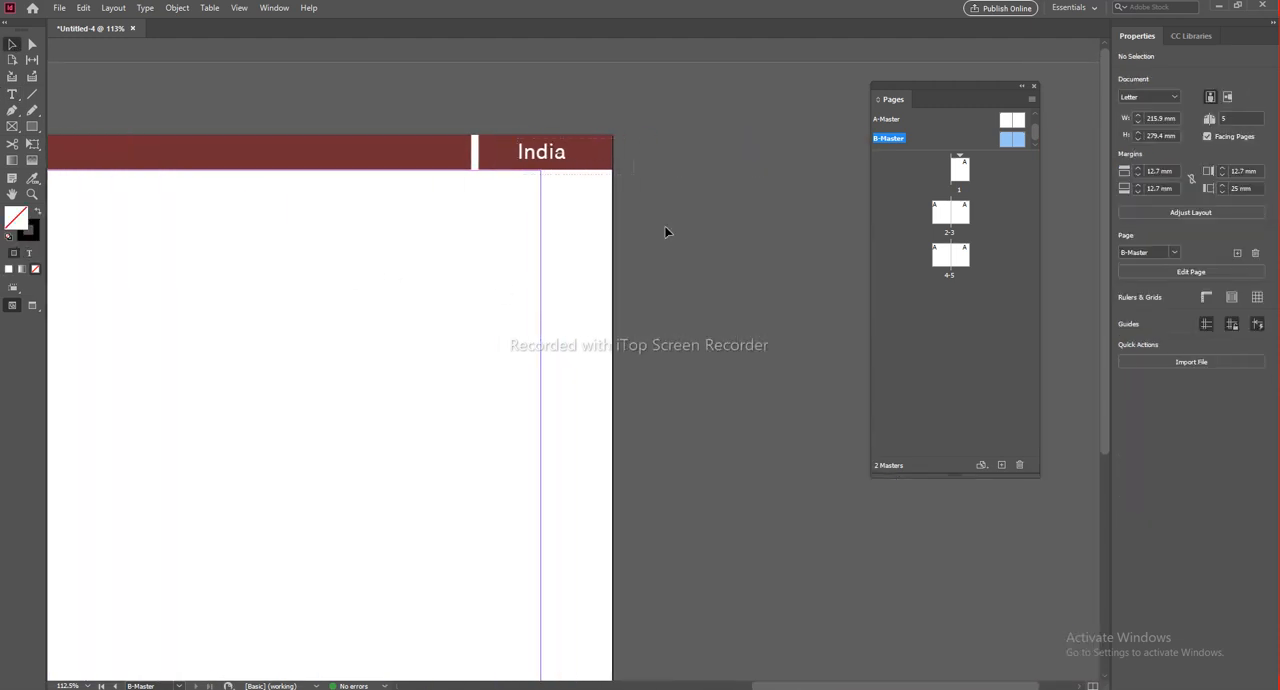
{"action": "left_click", "coordinate": [541, 152]}
{"action": "double_click", "coordinate": [541, 152]}
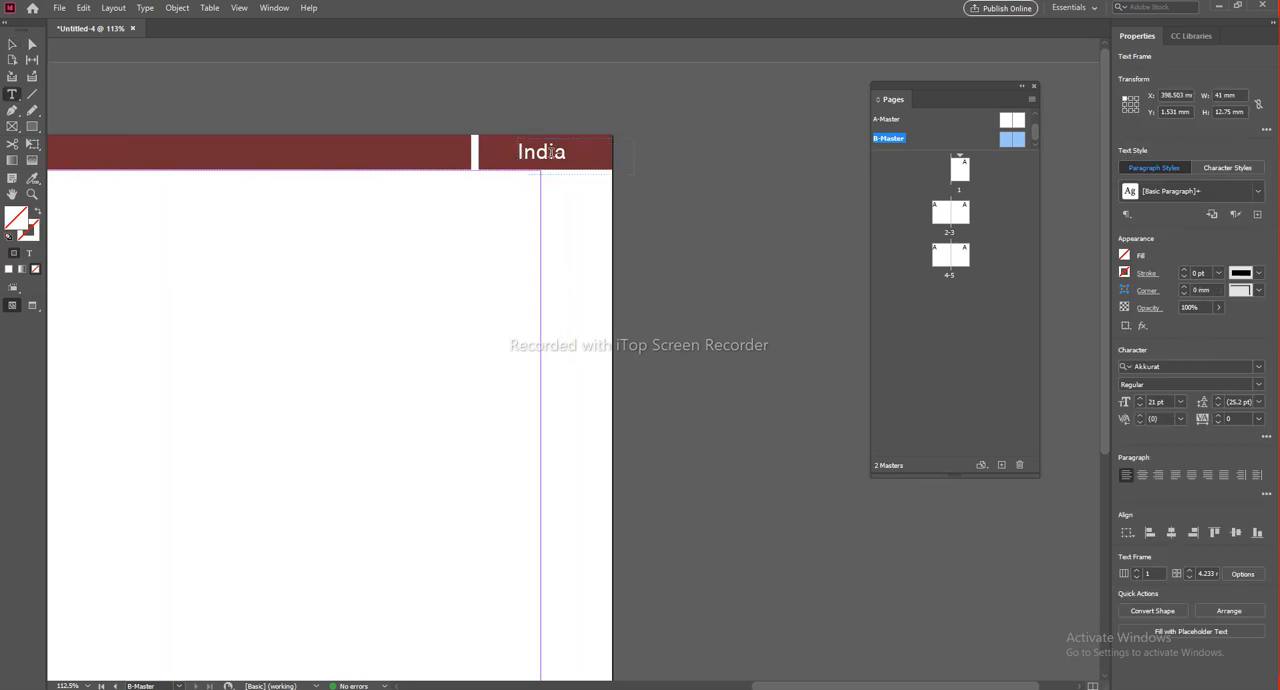
{"action": "double_click", "coordinate": [541, 152]}
{"action": "key", "text": "BackSpace"}
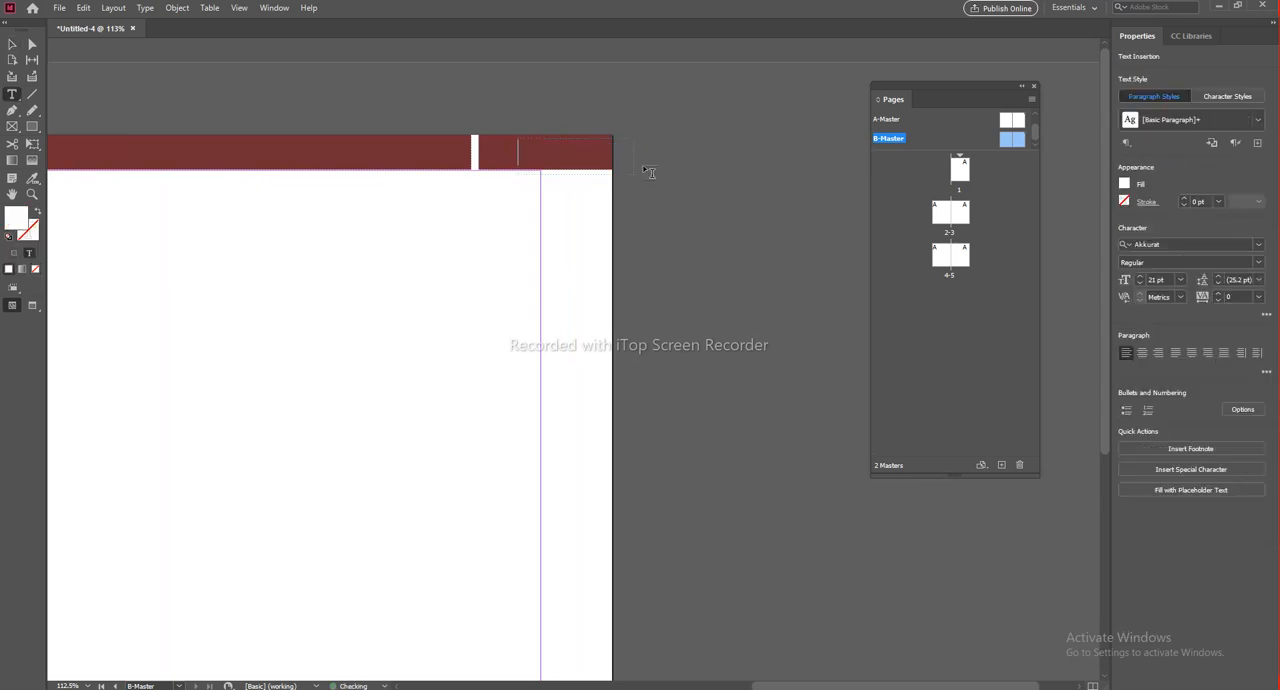
{"action": "type", "text": "Finland"}
{"action": "left_click", "coordinate": [12, 45]}
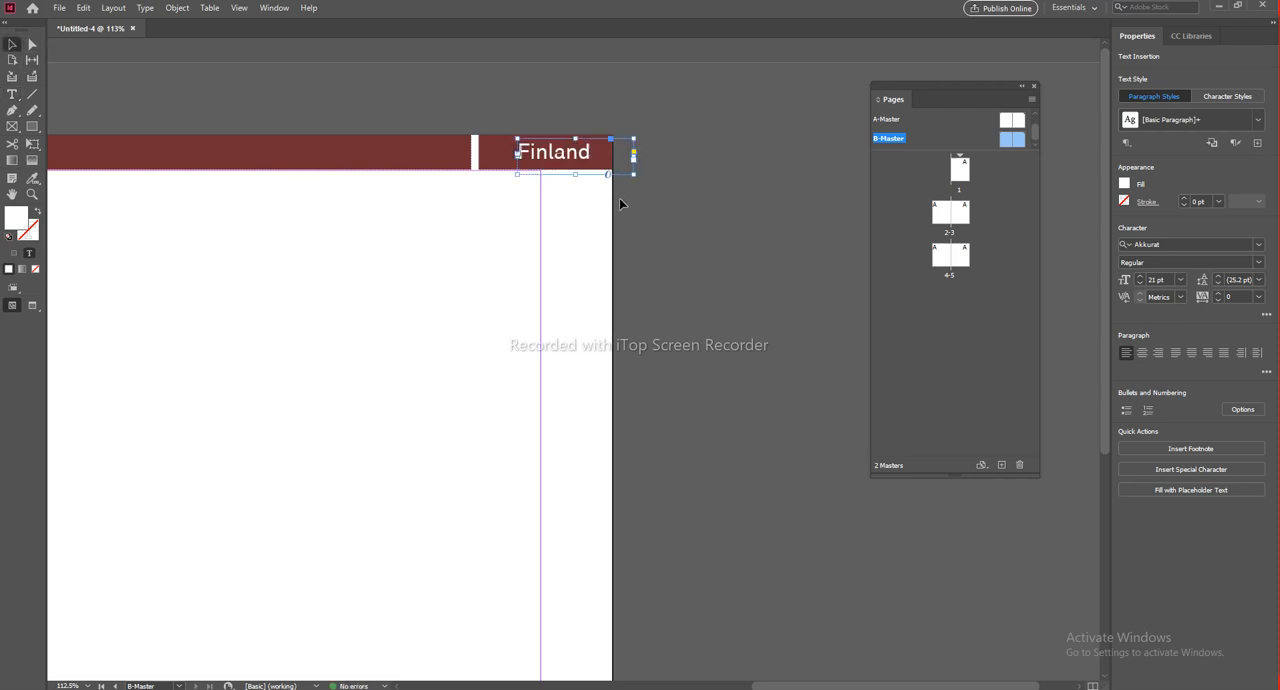
{"action": "left_click", "coordinate": [620, 198]}
Step: Nudge the "Finland" title slightly left to centre it within the outer section of the header bar
{"action": "left_click", "coordinate": [573, 152]}
{"action": "key", "text": "Left"}
{"action": "key", "text": "Left"}
{"action": "key", "text": "Left"}
{"action": "key", "text": "Left"}
{"action": "key", "text": "Left"}
{"action": "key", "text": "Left"}
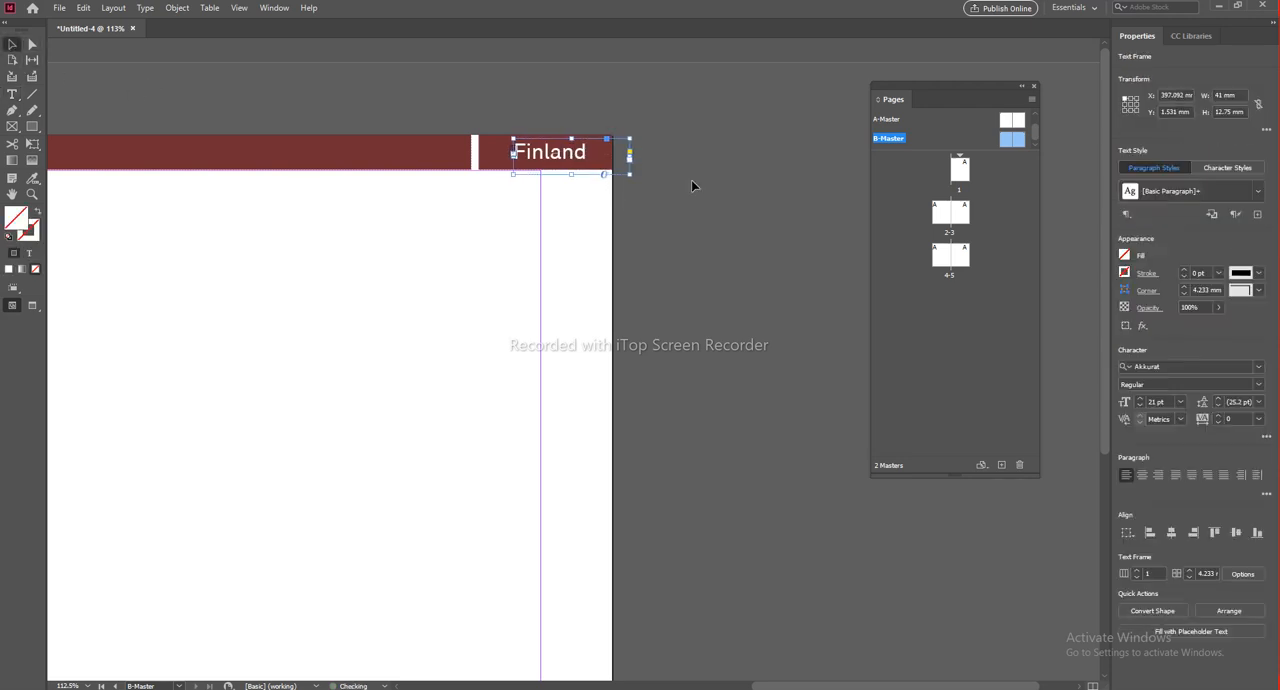
{"action": "left_click", "coordinate": [692, 180]}
Step: Recolour both rectangles of B-Master's red header bar purple
{"action": "left_click", "coordinate": [420, 154]}
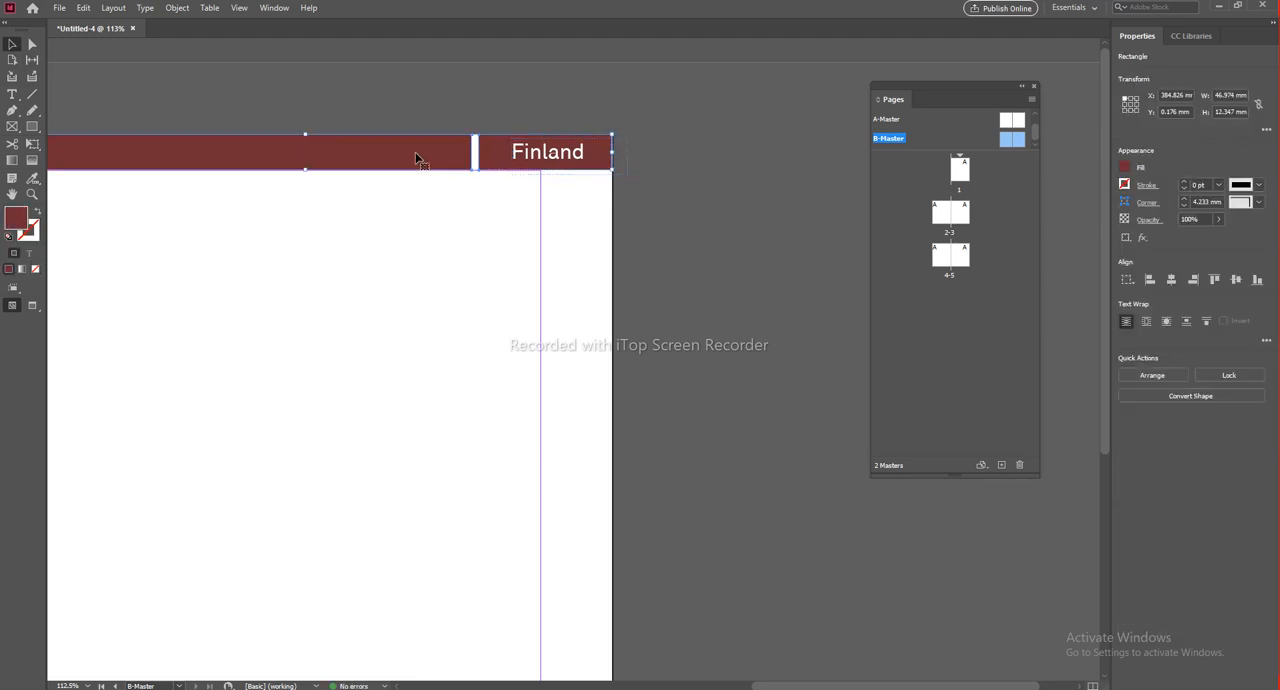
{"action": "double_click", "coordinate": [17, 227]}
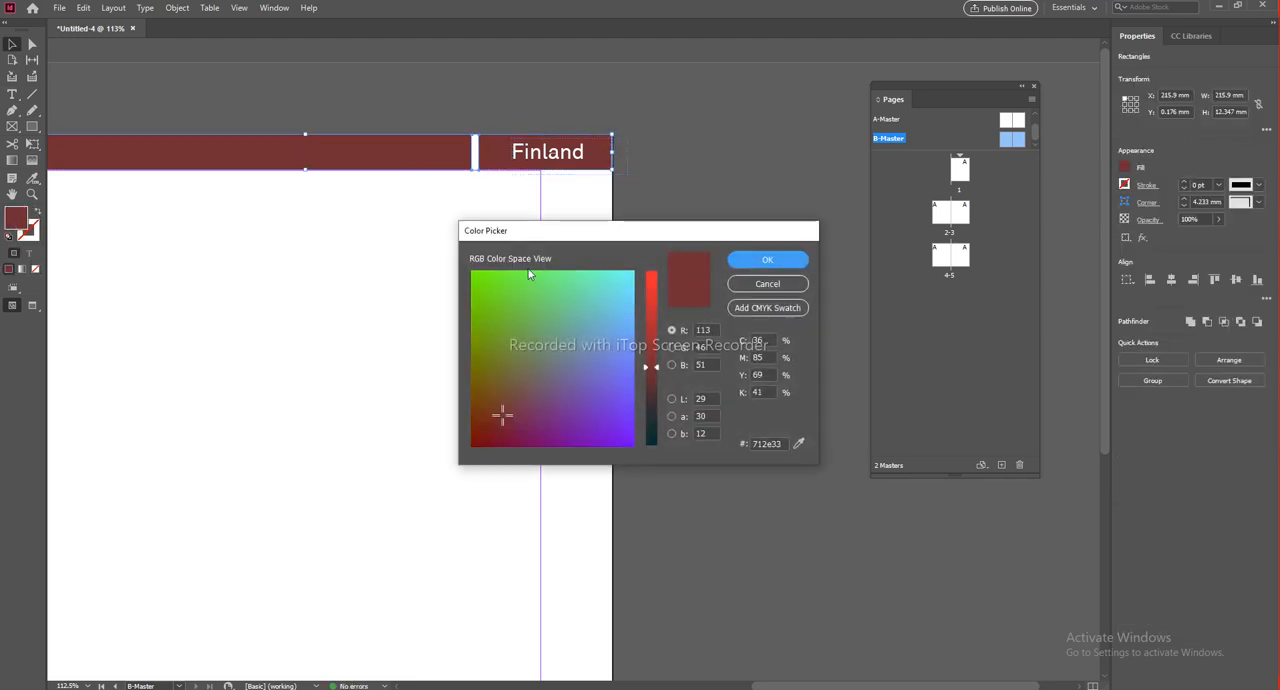
{"action": "left_click", "coordinate": [594, 405]}
{"action": "left_click", "coordinate": [746, 259]}
{"action": "left_click", "coordinate": [651, 289]}
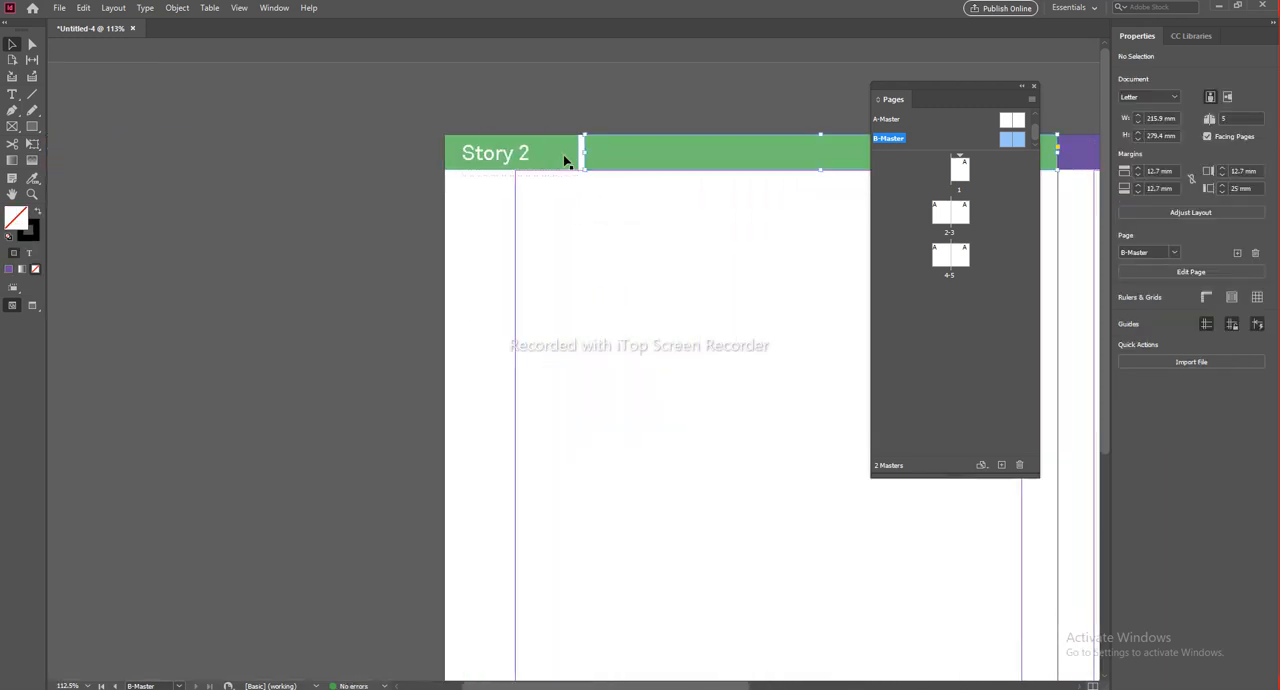
{"action": "left_click", "coordinate": [563, 157]}
{"action": "double_click", "coordinate": [20, 226]}
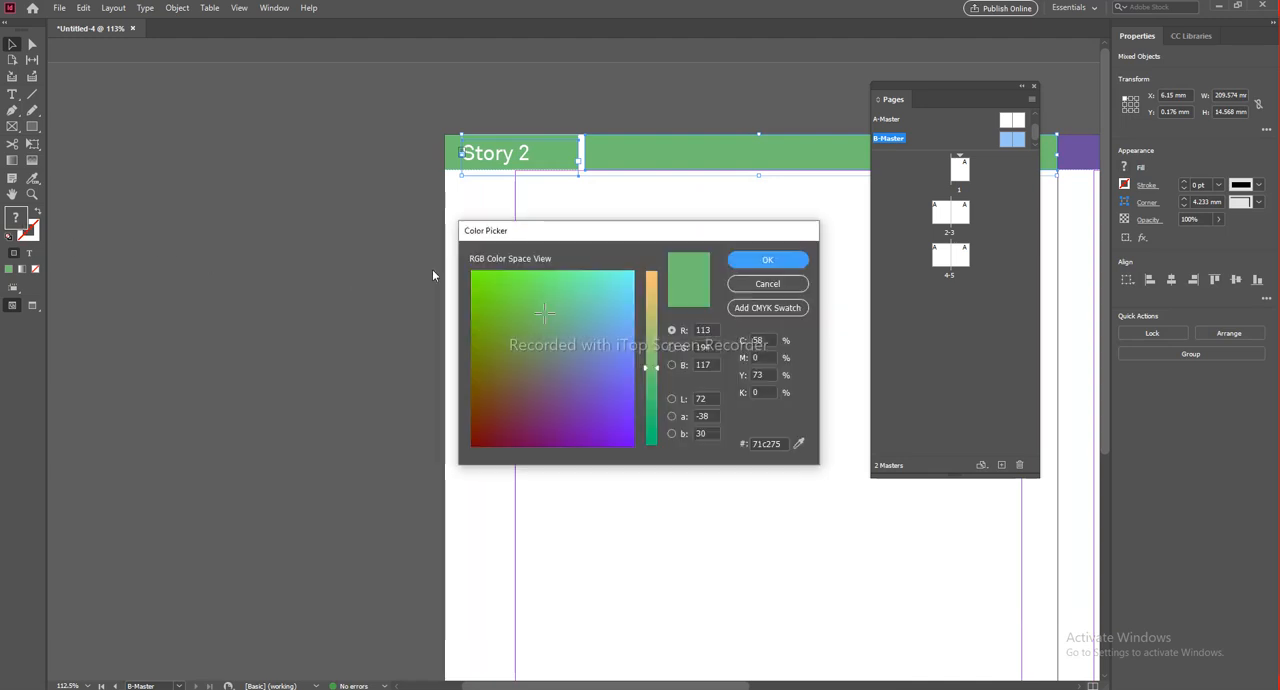
{"action": "left_click", "coordinate": [768, 284]}
{"action": "left_click", "coordinate": [471, 200]}
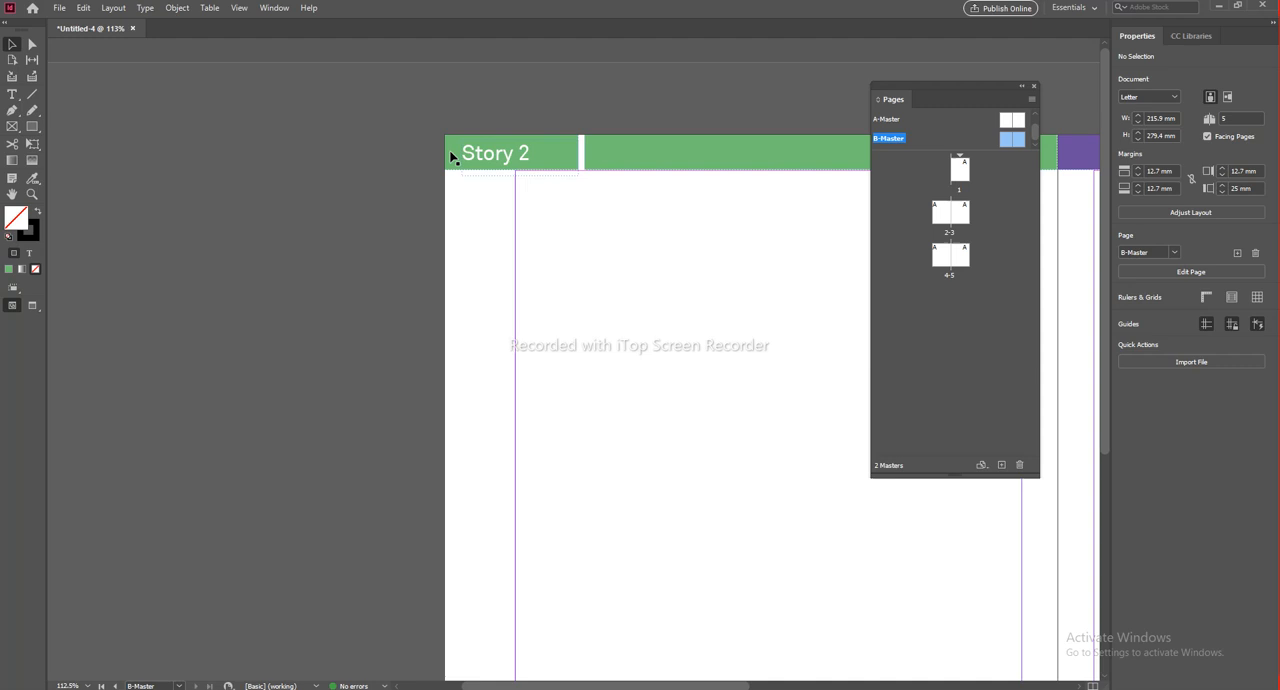
Step: Recolour both rectangles of B-Master's "Story 2" header bar to the brighter green #71ff00
{"action": "left_click", "coordinate": [713, 155]}
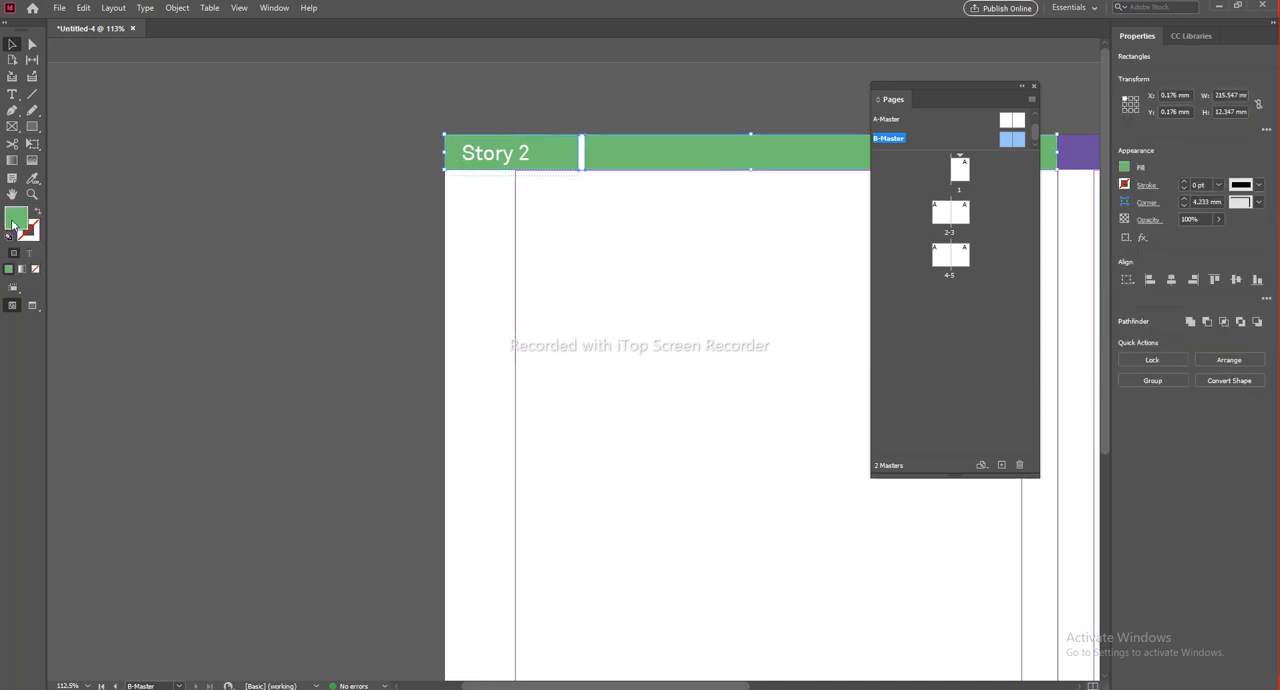
{"action": "double_click", "coordinate": [14, 220]}
{"action": "left_click", "coordinate": [505, 290]}
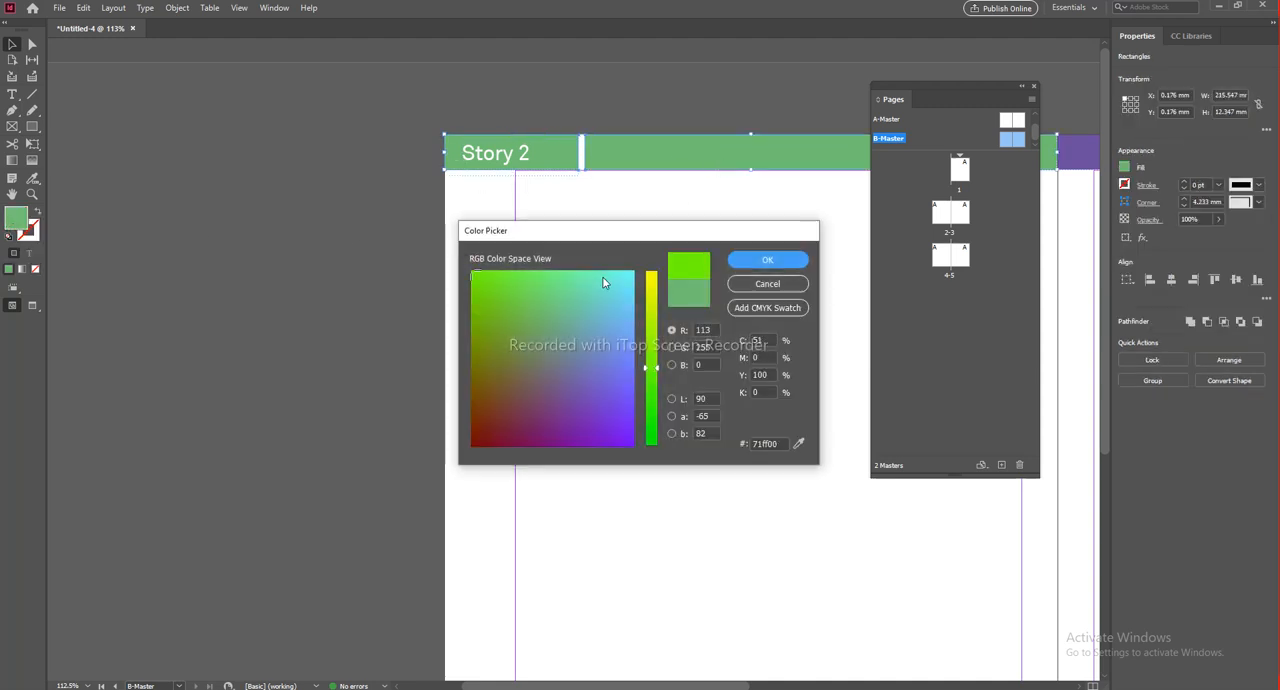
{"action": "left_click", "coordinate": [765, 260]}
{"action": "scroll", "coordinate": [586, 258], "scroll_direction": "down", "scroll_amount": 6}
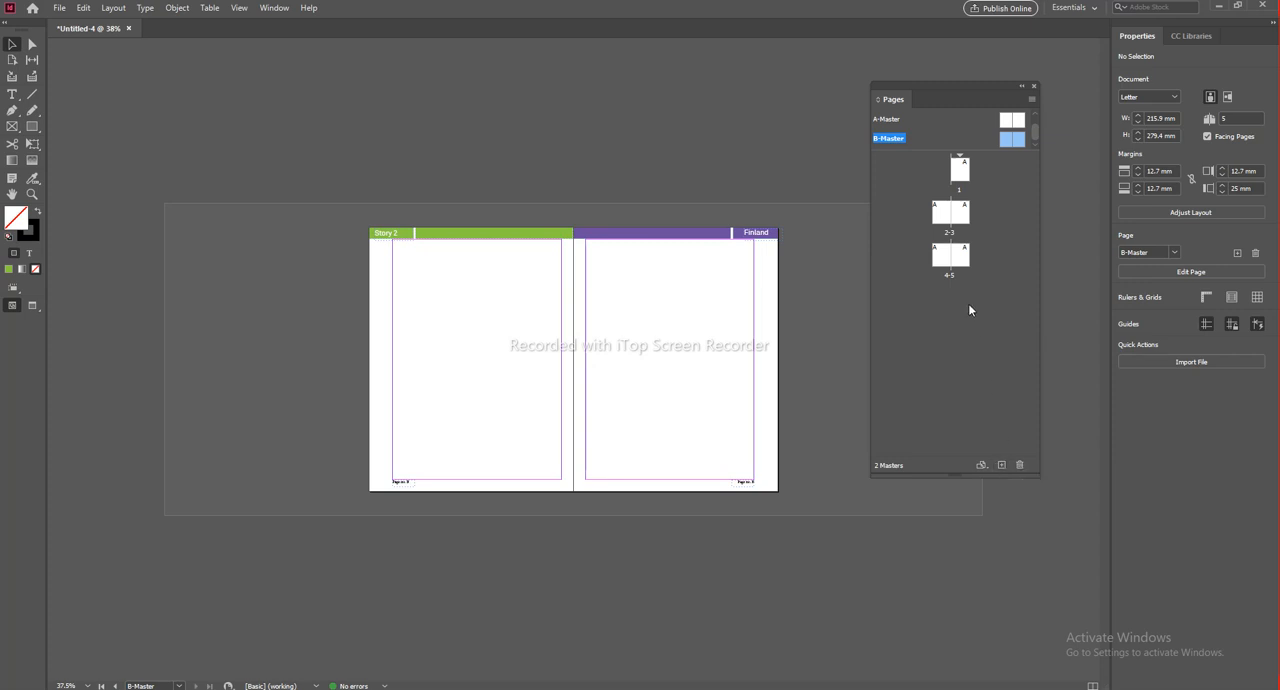
{"action": "left_click", "coordinate": [999, 466]}
{"action": "left_click", "coordinate": [999, 466]}
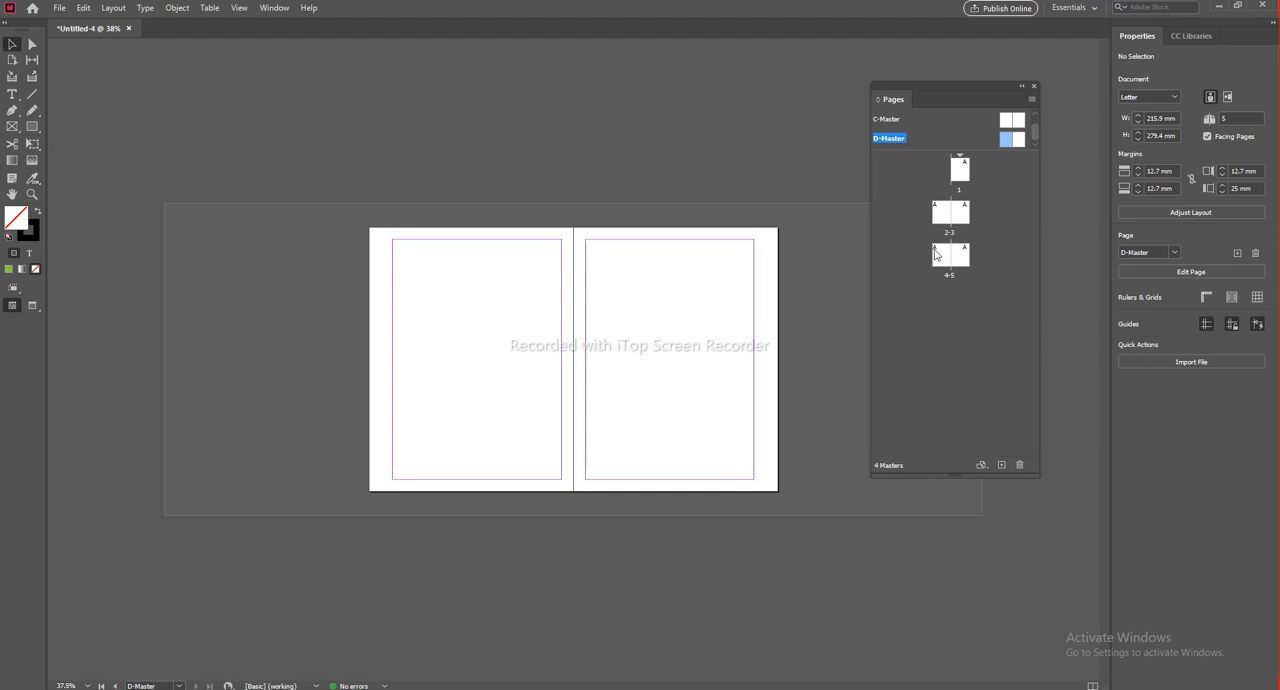
{"action": "key", "text": "ctrl+z"}
{"action": "key", "text": "ctrl+z"}
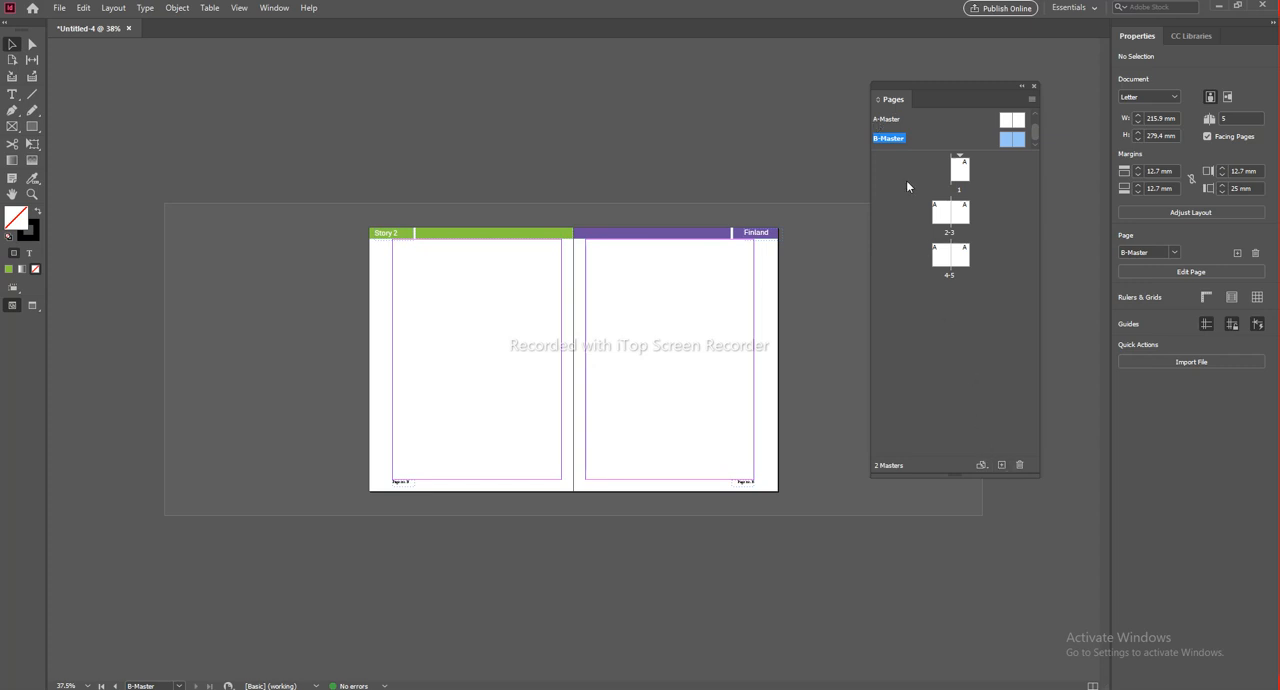
Step: Open document page 1 and add four A-Master pages so the document has nine pages
{"action": "left_click", "coordinate": [945, 327]}
{"action": "left_click", "coordinate": [960, 178]}
{"action": "double_click", "coordinate": [960, 172]}
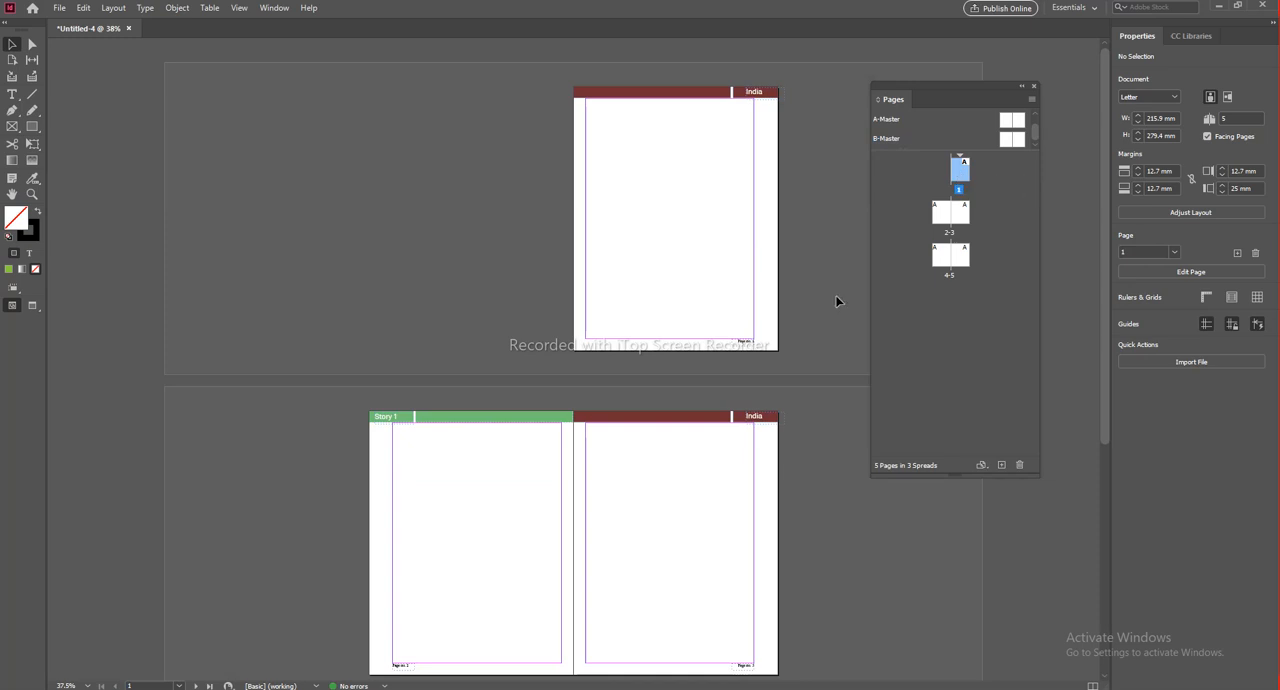
{"action": "left_click", "coordinate": [1001, 465]}
{"action": "left_click", "coordinate": [1001, 467]}
{"action": "left_click", "coordinate": [1001, 467]}
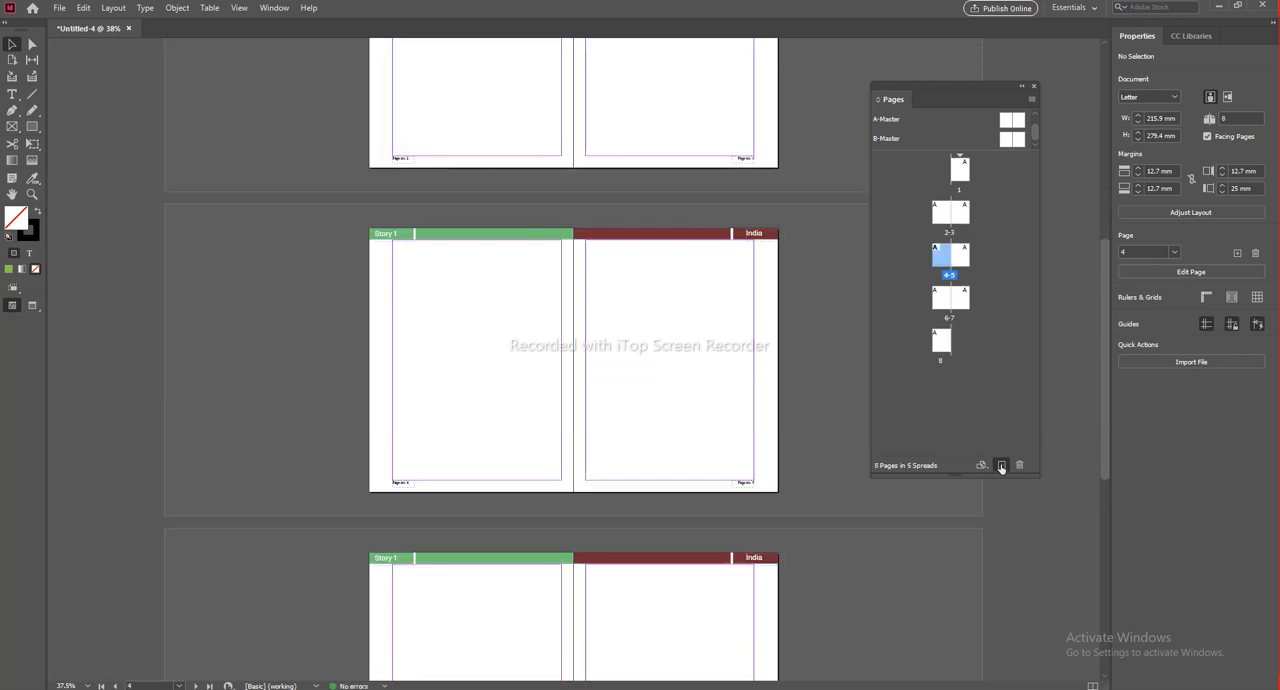
{"action": "left_click", "coordinate": [1001, 467]}
Step: Review the header bars across the document spreads from page 1 to page 9
{"action": "left_click", "coordinate": [941, 298]}
{"action": "left_click", "coordinate": [960, 298]}
{"action": "left_click_drag", "start_coordinate": [600, 140], "coordinate": [648, 158]}
{"action": "left_click_drag", "start_coordinate": [665, 364], "coordinate": [655, 263]}
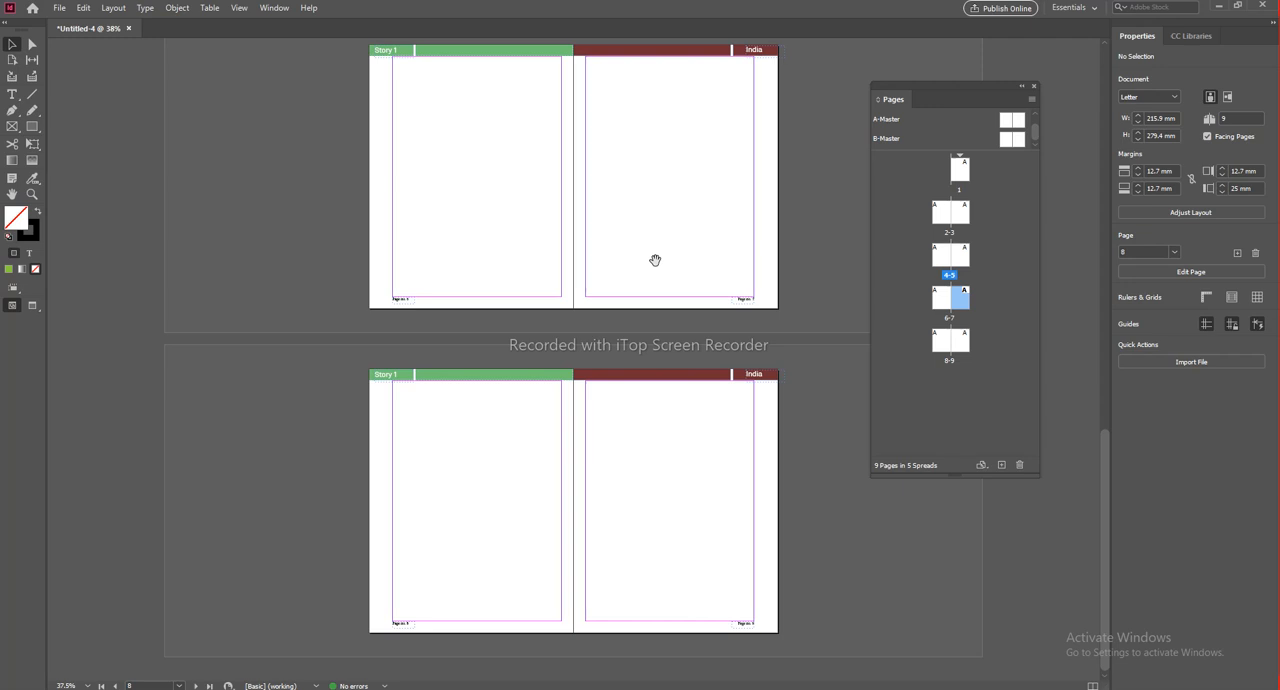
{"action": "scroll", "coordinate": [450, 389], "scroll_direction": "up", "scroll_amount": 2}
{"action": "left_click_drag", "start_coordinate": [734, 341], "coordinate": [672, 631]}
{"action": "scroll", "coordinate": [529, 357], "scroll_direction": "down", "scroll_amount": 4}
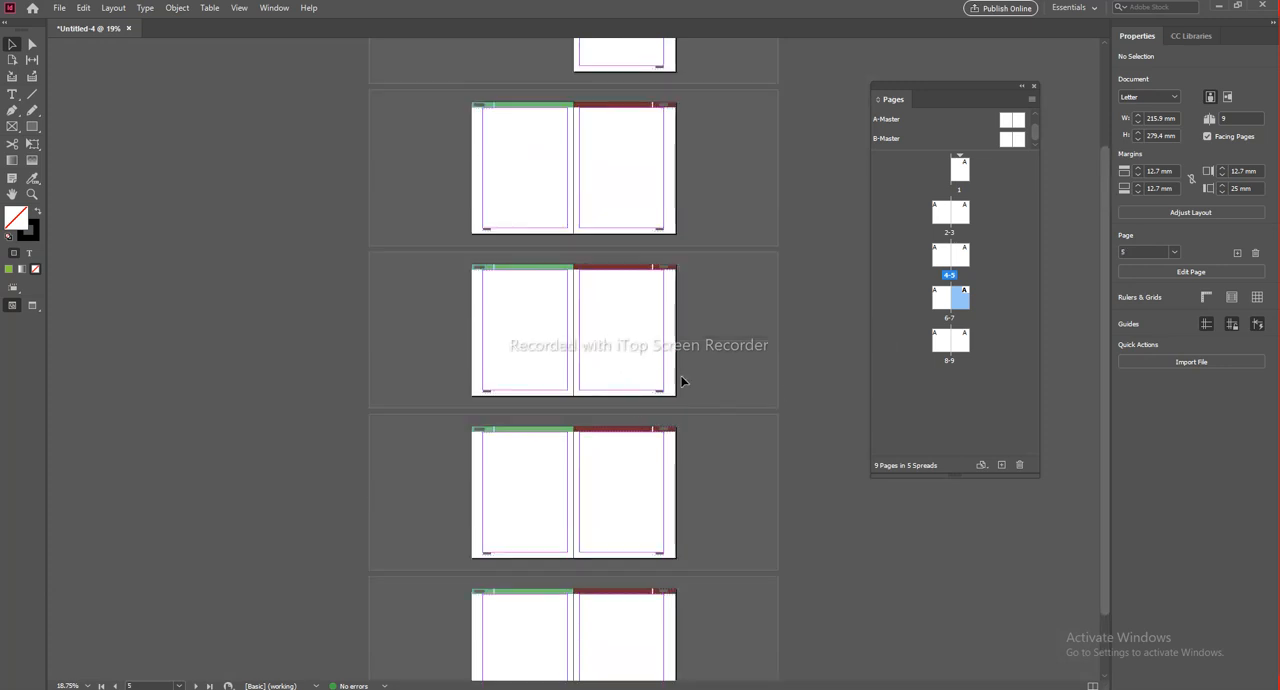
{"action": "scroll", "coordinate": [659, 397], "scroll_direction": "up", "scroll_amount": 3}
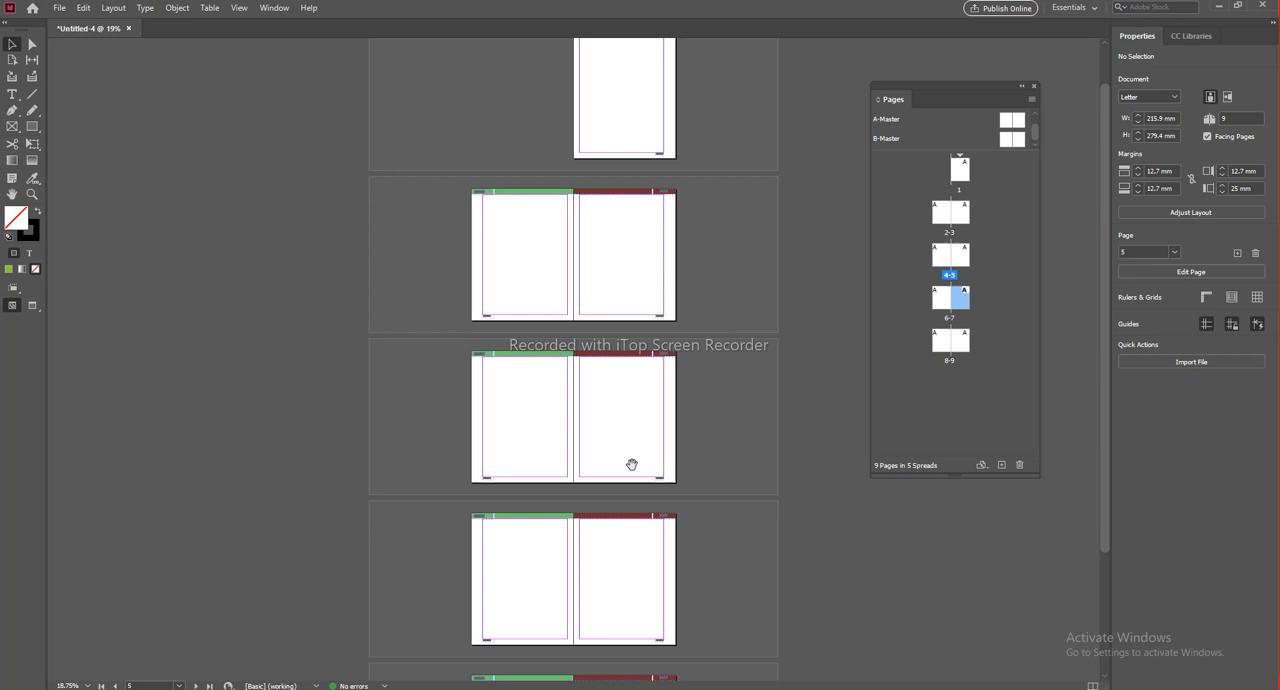
{"action": "left_click_drag", "start_coordinate": [632, 464], "coordinate": [625, 277]}
{"action": "left_click", "coordinate": [534, 403]}
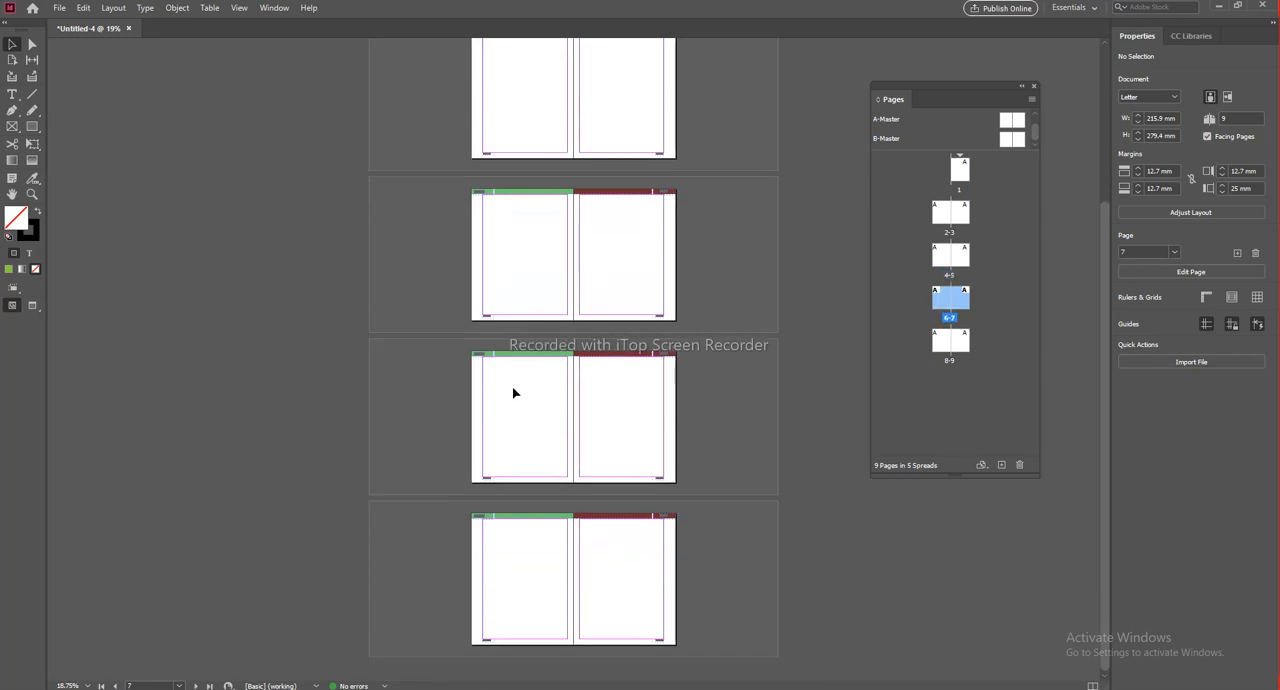
Step: Apply B-Master to document pages 6 to 9
{"action": "left_click", "coordinate": [949, 316]}
{"action": "left_click", "coordinate": [943, 300]}
{"action": "left_click", "coordinate": [964, 302], "text": "shift"}
{"action": "left_click", "coordinate": [942, 345], "text": "shift"}
{"action": "left_click", "coordinate": [965, 345], "text": "shift"}
{"action": "right_click", "coordinate": [949, 344]}
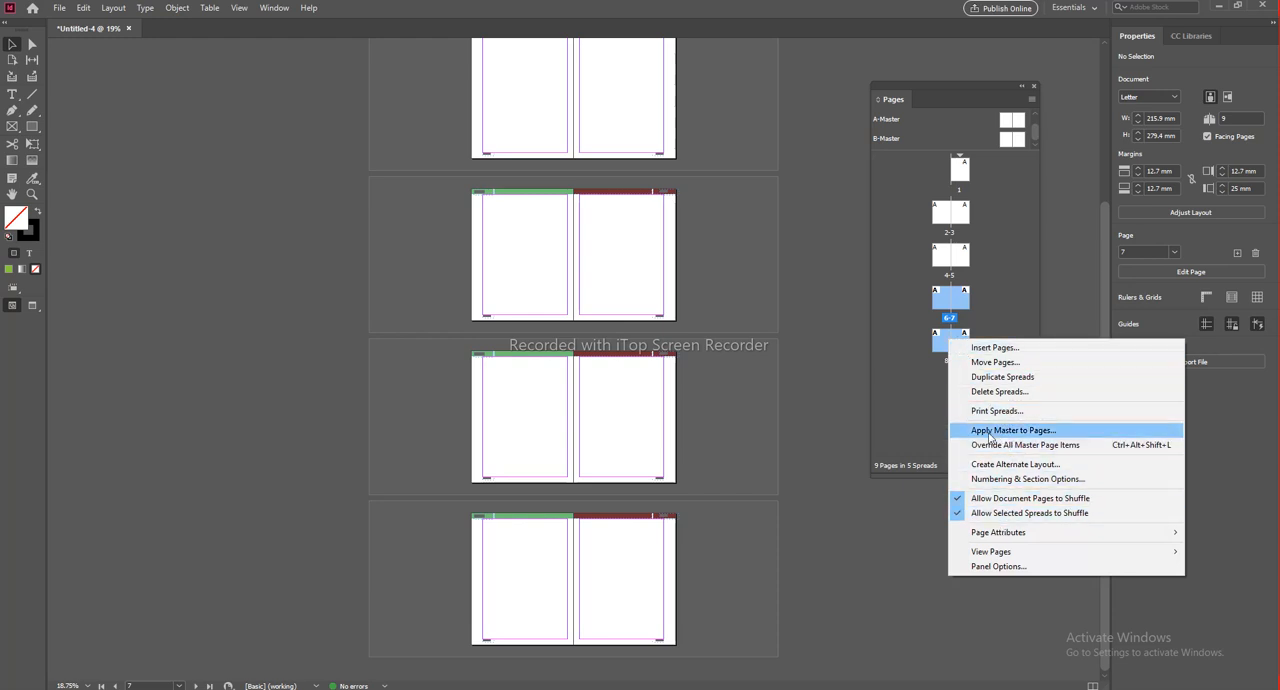
{"action": "left_click", "coordinate": [1061, 431]}
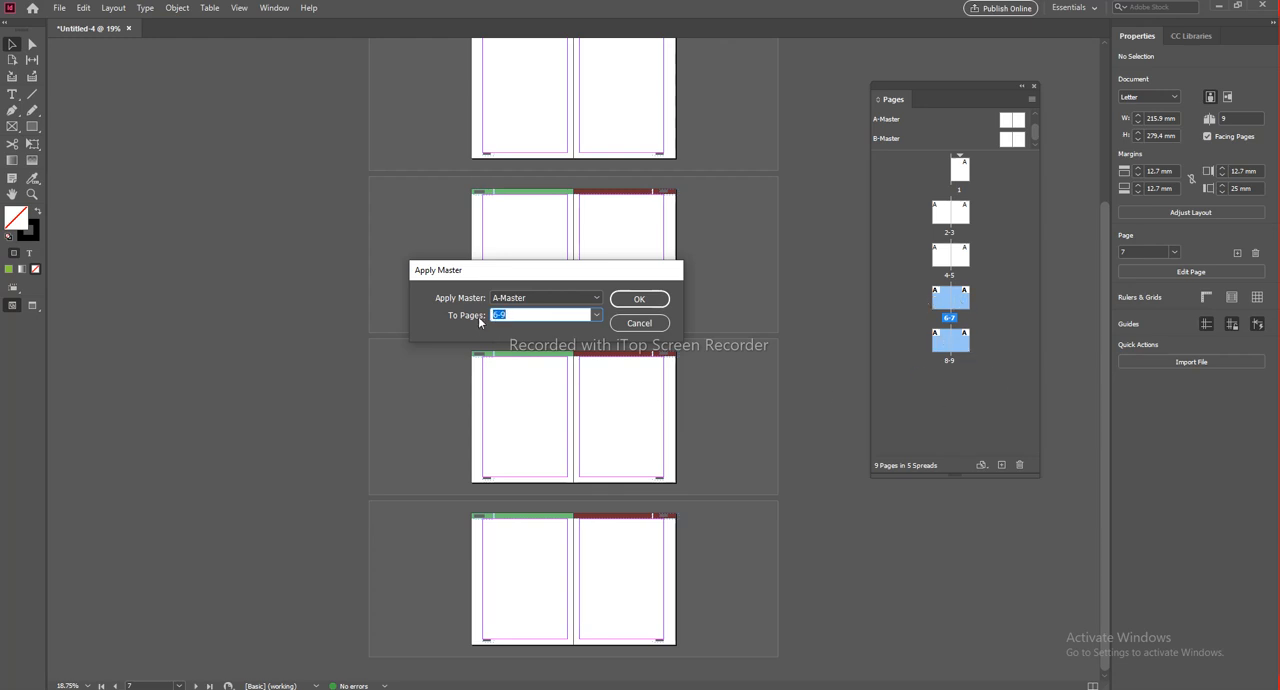
{"action": "left_click", "coordinate": [560, 299]}
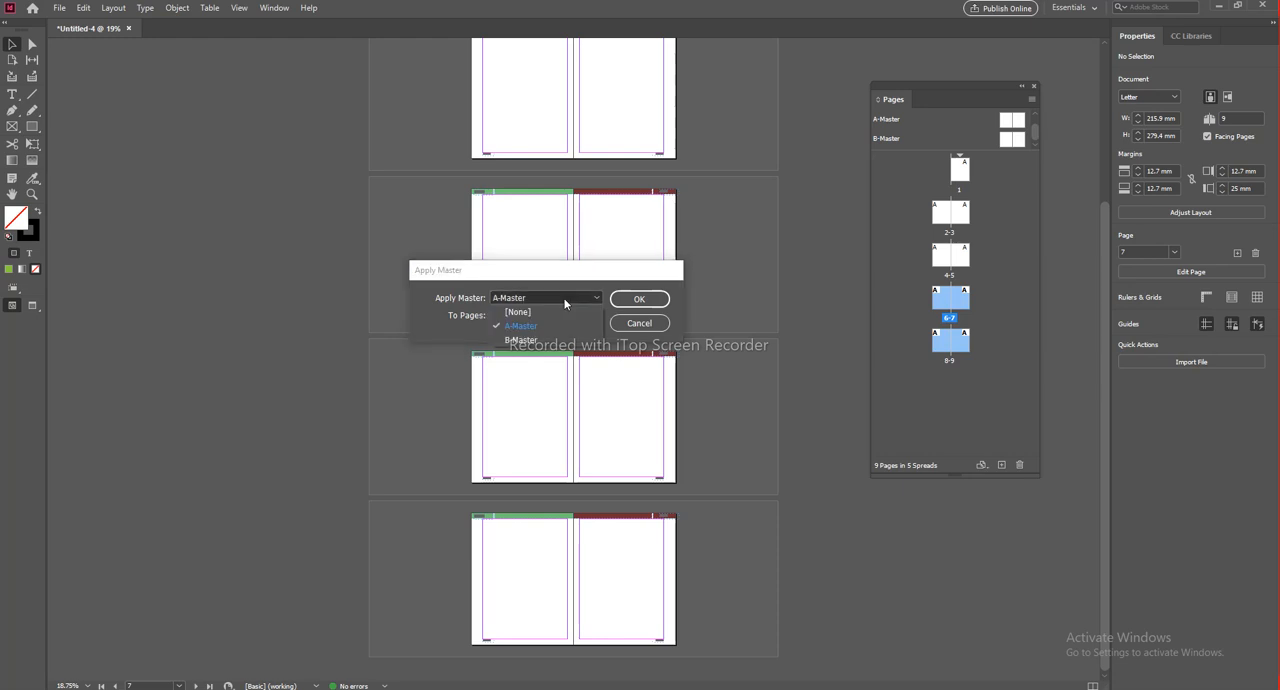
{"action": "left_click", "coordinate": [519, 341]}
{"action": "left_click", "coordinate": [630, 299]}
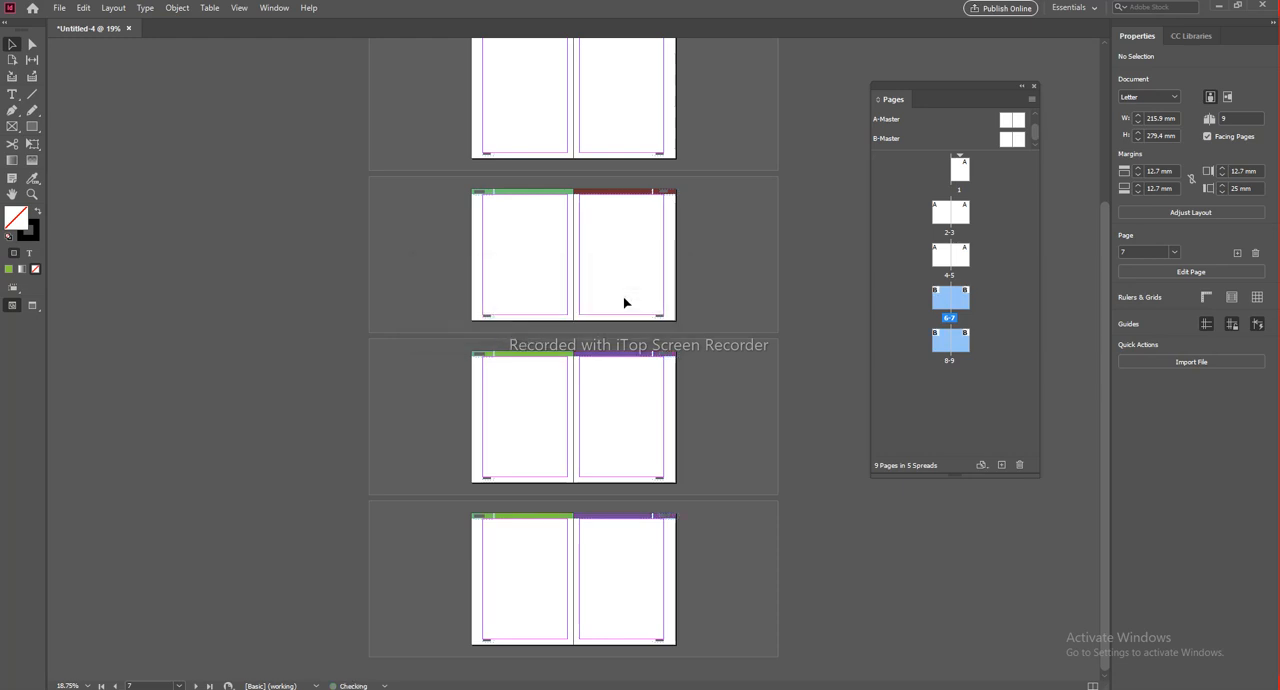
Step: Inspect the section titles, header colours and page numbers on the A-Master and B-Master document spreads, especially pages 4 to 7
{"action": "scroll", "coordinate": [652, 541], "scroll_direction": "up", "scroll_amount": 2}
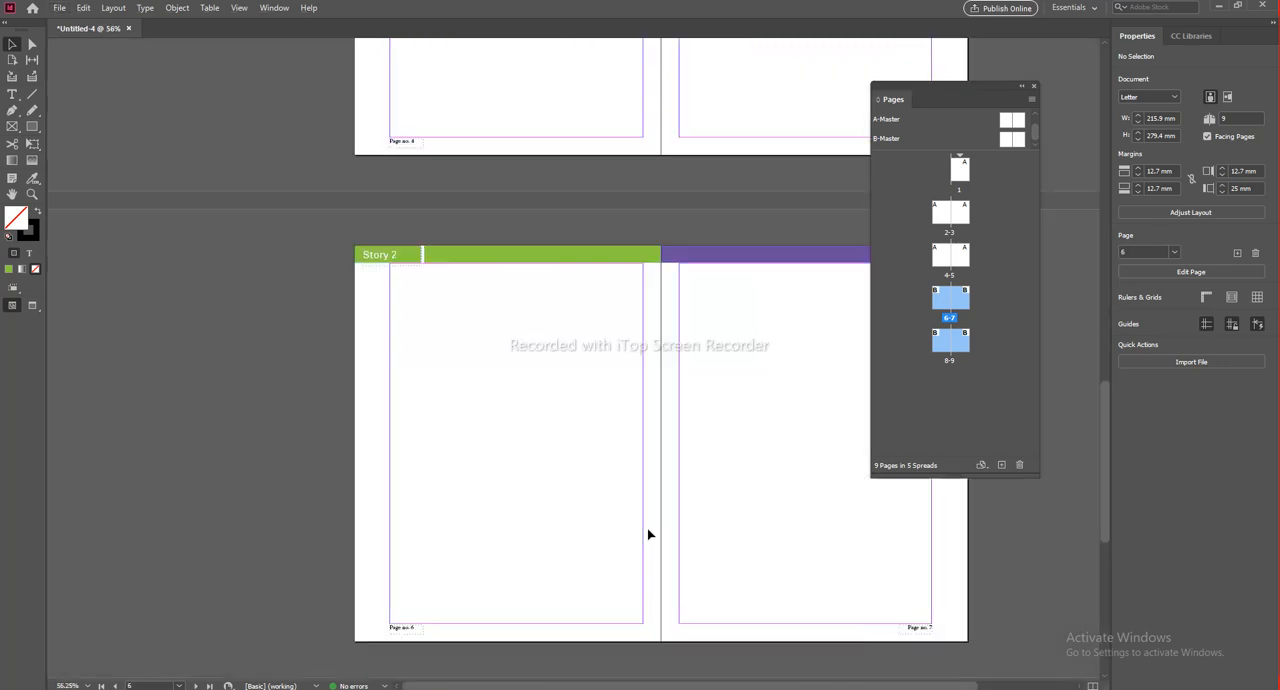
{"action": "left_click_drag", "start_coordinate": [506, 291], "coordinate": [391, 341]}
{"action": "scroll", "coordinate": [387, 350], "scroll_direction": "up", "scroll_amount": 3}
{"action": "scroll", "coordinate": [387, 350], "scroll_direction": "down", "scroll_amount": 4}
{"action": "scroll", "coordinate": [391, 340], "scroll_direction": "up", "scroll_amount": 1}
{"action": "scroll", "coordinate": [757, 315], "scroll_direction": "up", "scroll_amount": 3}
{"action": "scroll", "coordinate": [757, 319], "scroll_direction": "down", "scroll_amount": 3}
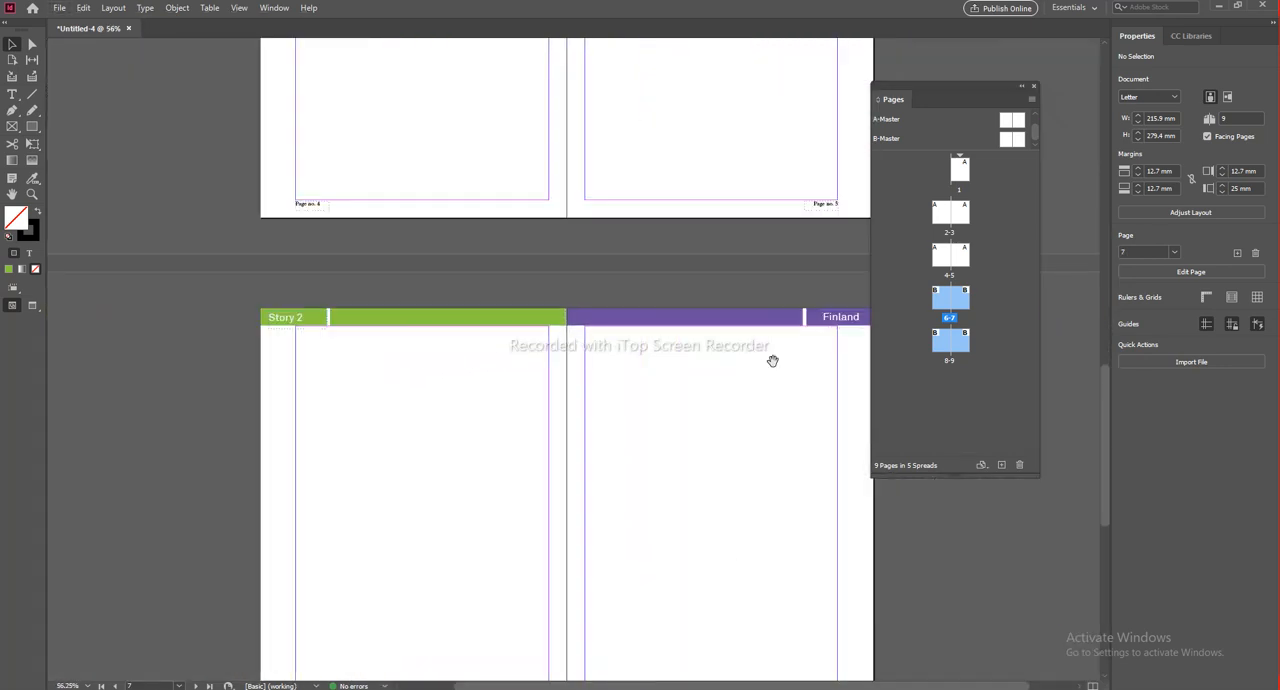
{"action": "left_click_drag", "start_coordinate": [771, 359], "coordinate": [709, 148]}
{"action": "mouse_move", "coordinate": [660, 388]}
{"action": "left_mouse_down"}
{"action": "mouse_move", "coordinate": [661, 181]}
{"action": "mouse_move", "coordinate": [647, 590]}
{"action": "left_mouse_up"}
{"action": "mouse_move", "coordinate": [589, 346]}
{"action": "left_mouse_down"}
{"action": "mouse_move", "coordinate": [633, 635]}
{"action": "mouse_move", "coordinate": [593, 437]}
{"action": "left_mouse_up"}
{"action": "left_click_drag", "start_coordinate": [704, 204], "coordinate": [694, 213]}
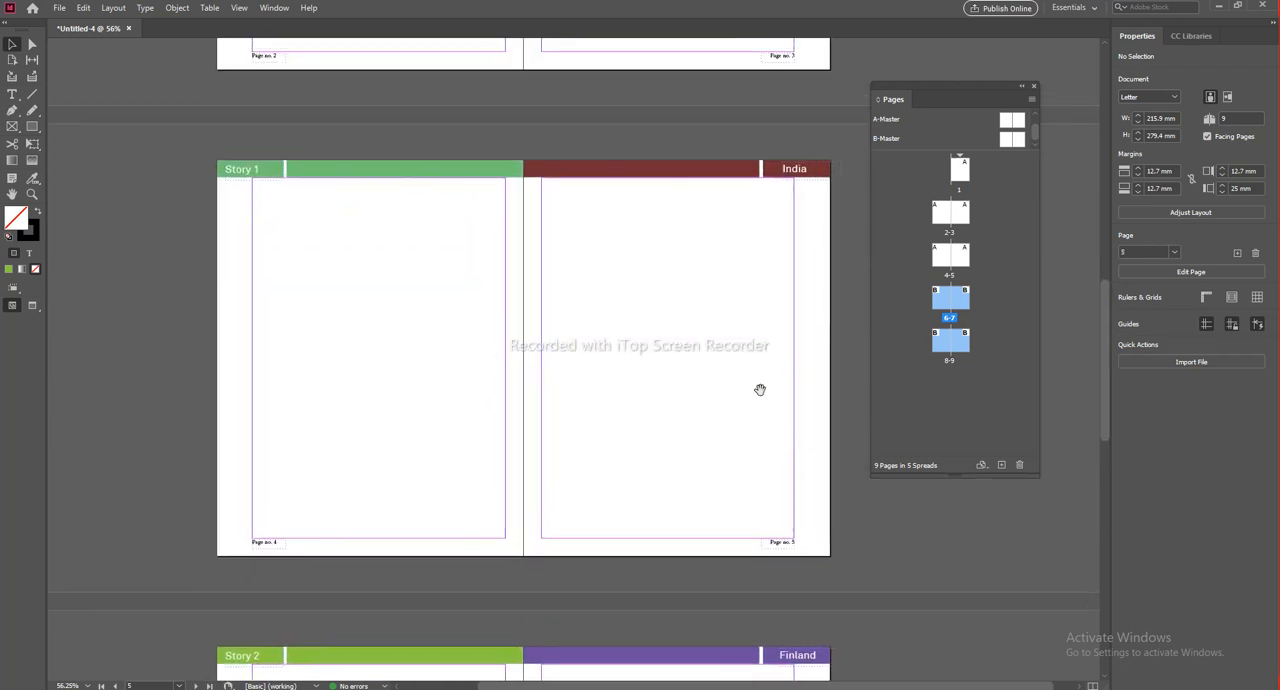
{"action": "left_click_drag", "start_coordinate": [597, 399], "coordinate": [592, 90]}
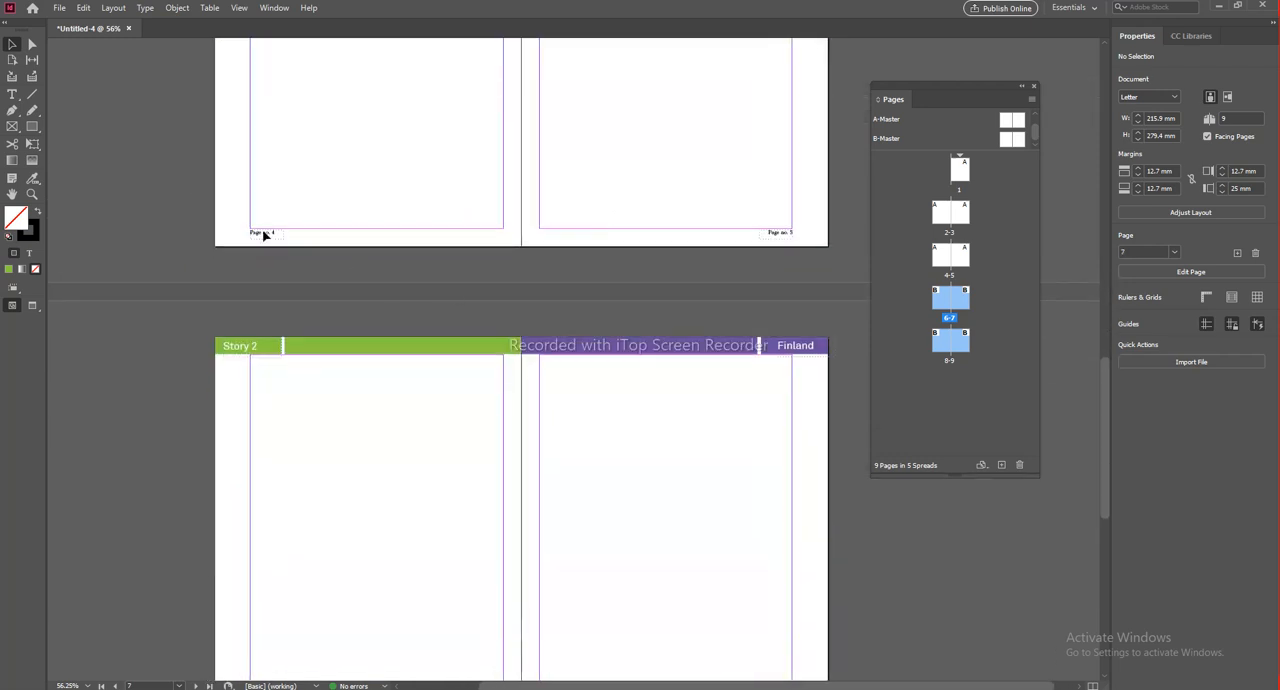
Step: Inspect the page numbers and header bars on the document spreads from page 5 to page 9
{"action": "scroll", "coordinate": [258, 245], "scroll_direction": "up", "scroll_amount": 2}
{"action": "left_click_drag", "start_coordinate": [575, 304], "coordinate": [61, 299]}
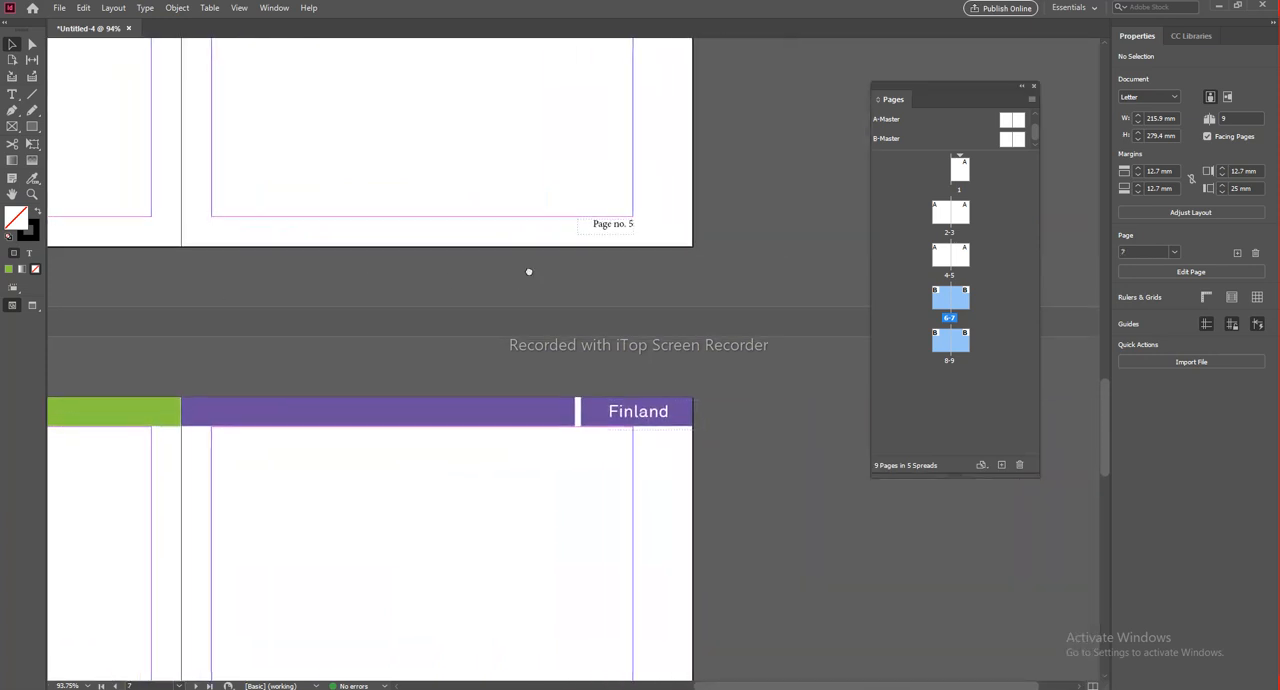
{"action": "left_click_drag", "start_coordinate": [529, 271], "coordinate": [533, 265]}
{"action": "mouse_move", "coordinate": [295, 605]}
{"action": "left_mouse_down"}
{"action": "mouse_move", "coordinate": [666, 331]}
{"action": "mouse_move", "coordinate": [840, 275]}
{"action": "left_mouse_up"}
{"action": "mouse_move", "coordinate": [448, 420]}
{"action": "left_mouse_down"}
{"action": "mouse_move", "coordinate": [478, 319]}
{"action": "mouse_move", "coordinate": [484, 126]}
{"action": "left_mouse_up"}
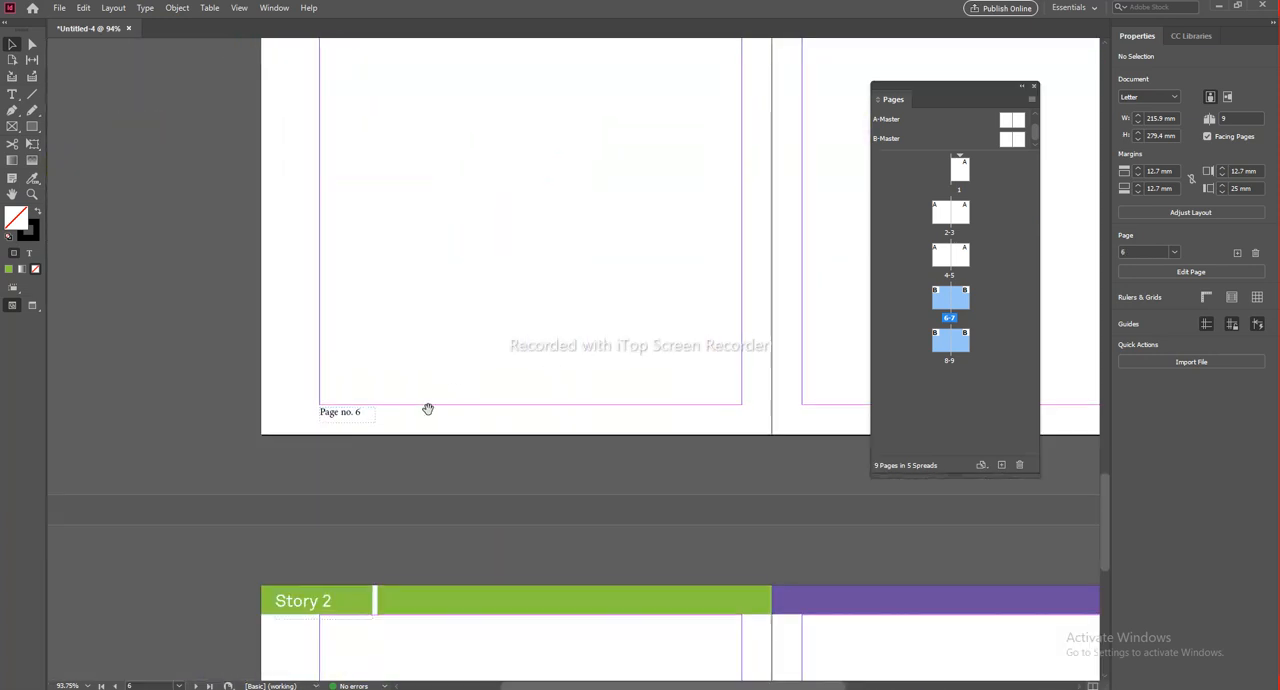
{"action": "left_click_drag", "start_coordinate": [660, 457], "coordinate": [92, 404]}
{"action": "left_click_drag", "start_coordinate": [631, 442], "coordinate": [615, 440]}
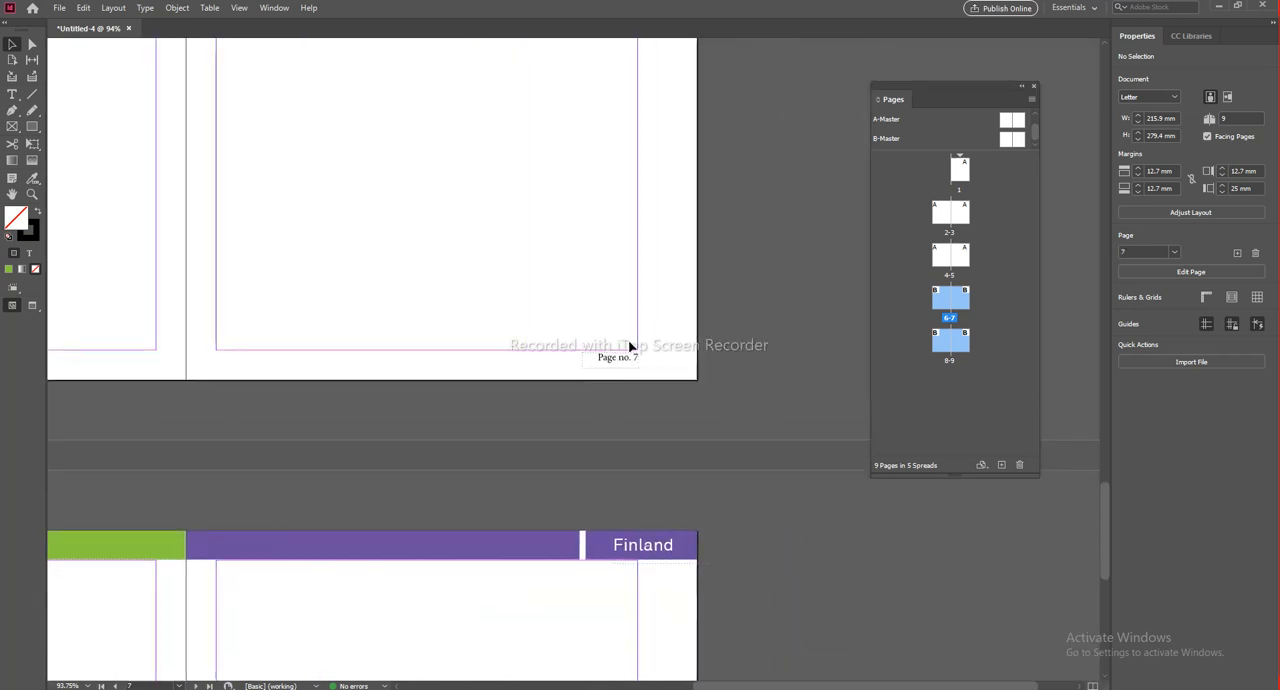
{"action": "left_click_drag", "start_coordinate": [326, 400], "coordinate": [573, 435]}
{"action": "scroll", "coordinate": [564, 393], "scroll_direction": "down", "scroll_amount": 2}
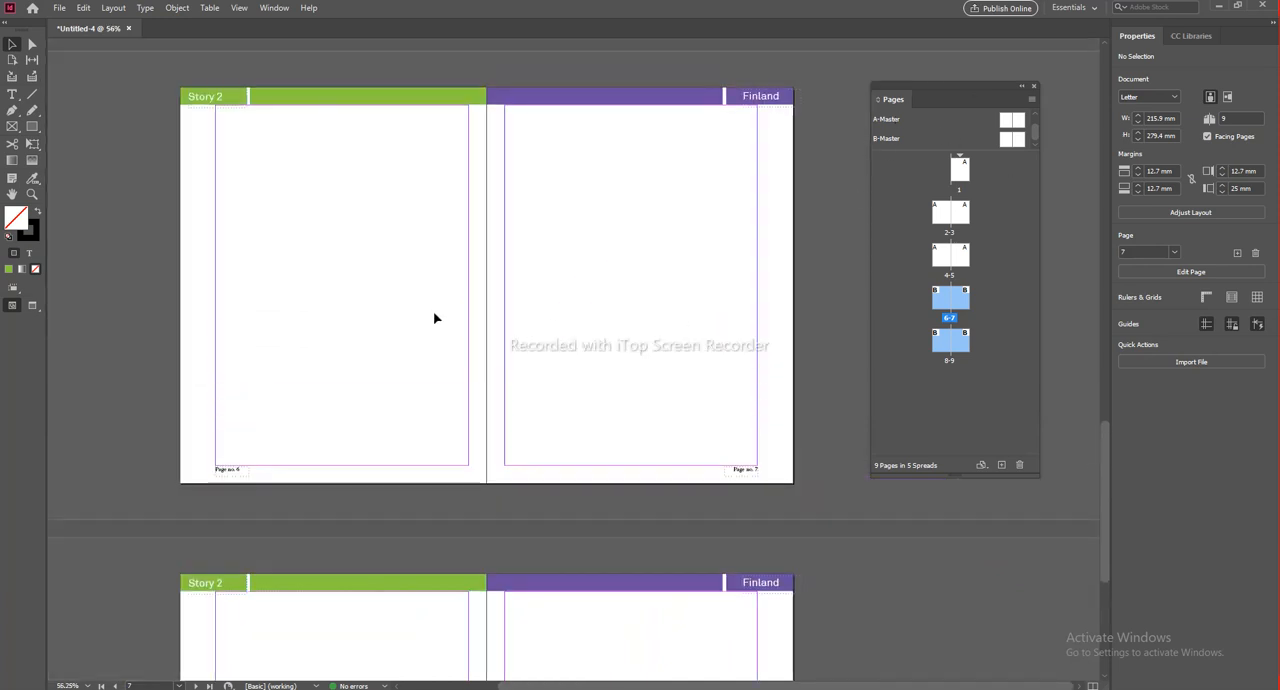
{"action": "scroll", "coordinate": [443, 205], "scroll_direction": "down", "scroll_amount": 4}
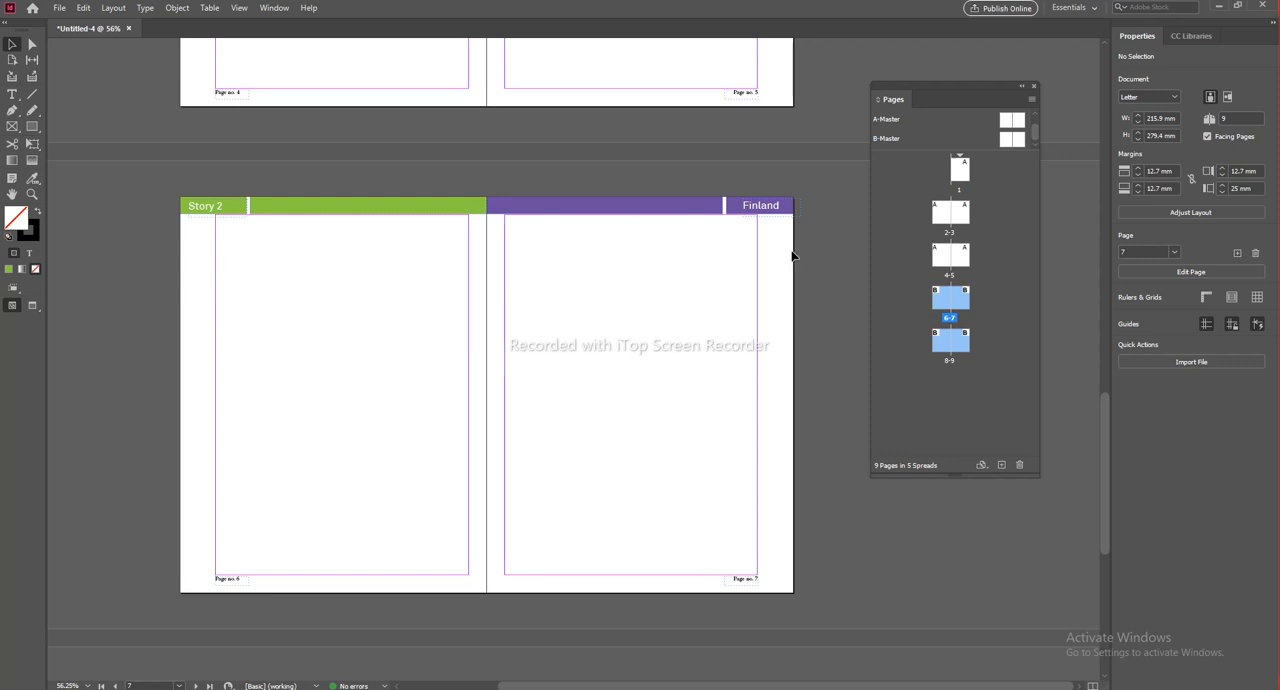
{"action": "scroll", "coordinate": [554, 360], "scroll_direction": "down", "scroll_amount": 5}
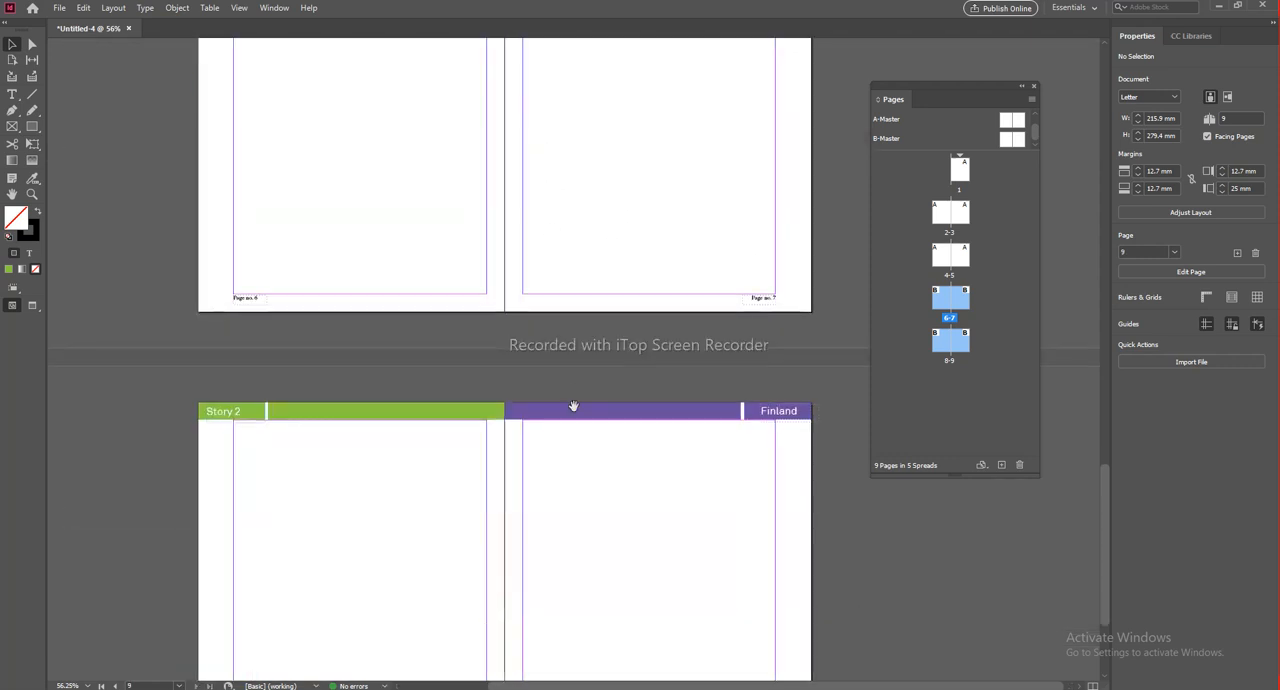
{"action": "left_click_drag", "start_coordinate": [629, 300], "coordinate": [628, 577]}
{"action": "left_click_drag", "start_coordinate": [612, 110], "coordinate": [598, 399]}
{"action": "scroll", "coordinate": [598, 387], "scroll_direction": "down", "scroll_amount": 5}
{"action": "scroll", "coordinate": [592, 338], "scroll_direction": "up", "scroll_amount": 2}
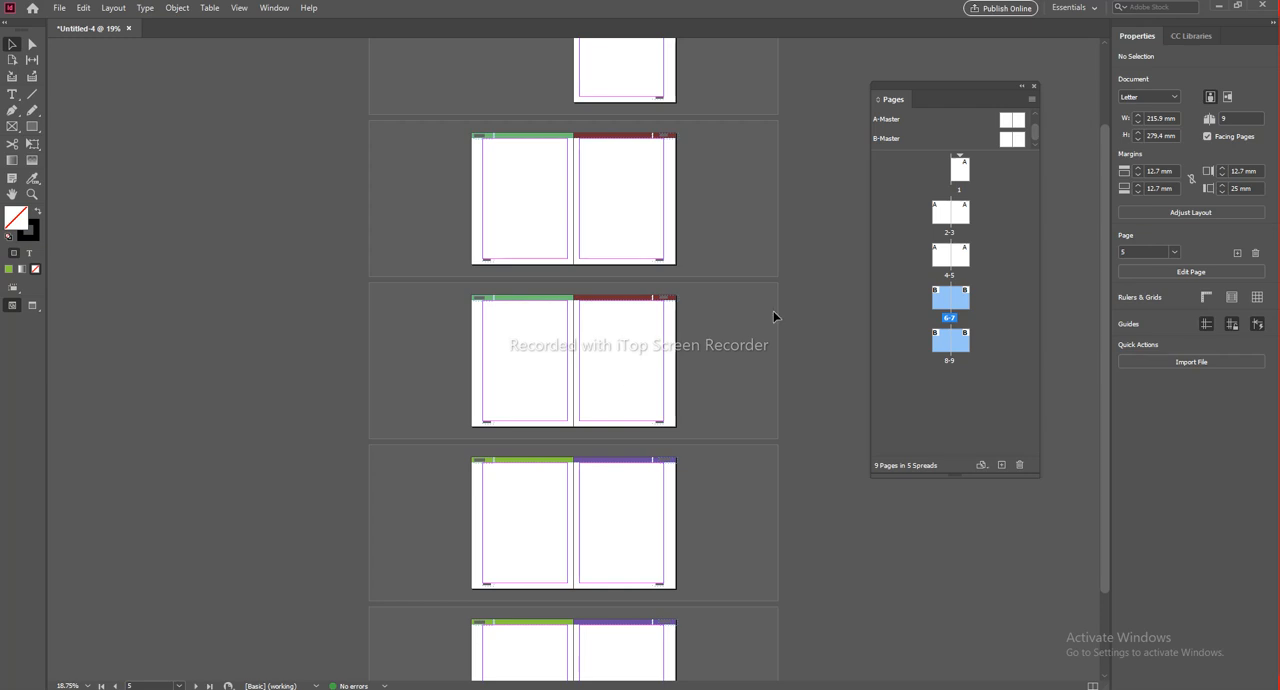
Step: Compare the A-Master spread with the document spreads that use it, starting from pages 2-3 and including page 1
{"action": "left_click", "coordinate": [889, 138]}
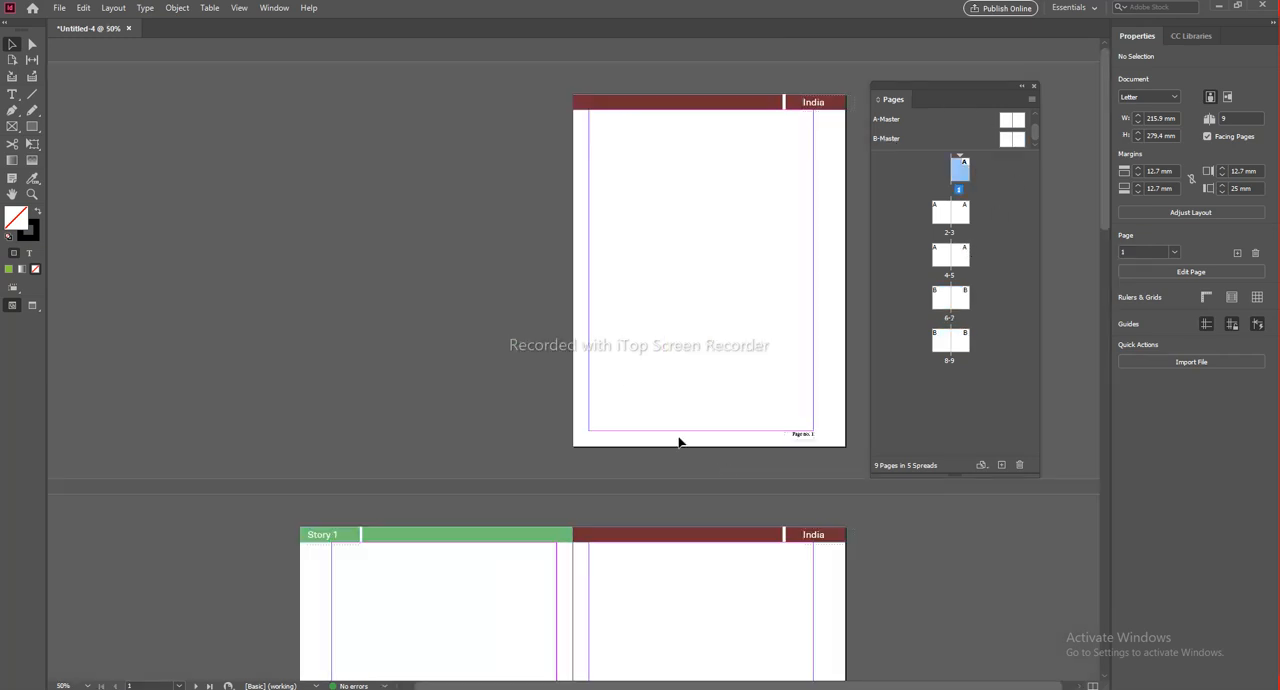
{"action": "scroll", "coordinate": [679, 442], "scroll_direction": "down", "scroll_amount": 2}
{"action": "left_click_drag", "start_coordinate": [679, 442], "coordinate": [634, 350]}
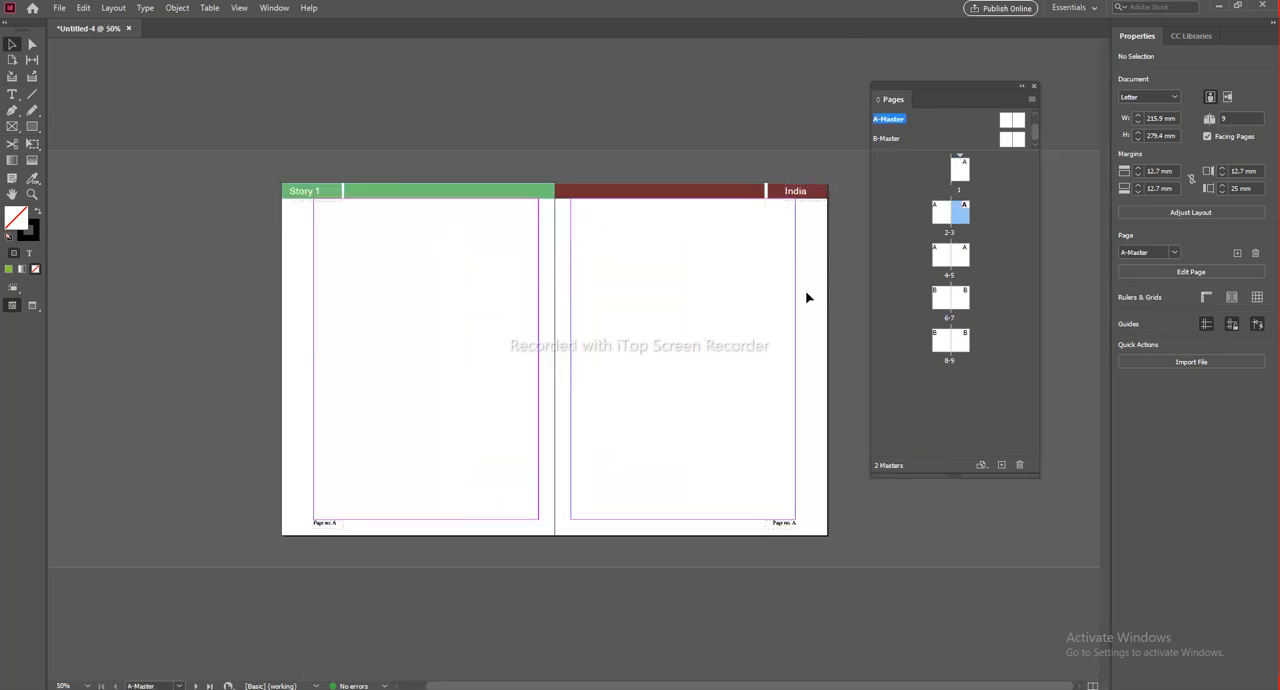
{"action": "double_click", "coordinate": [948, 218]}
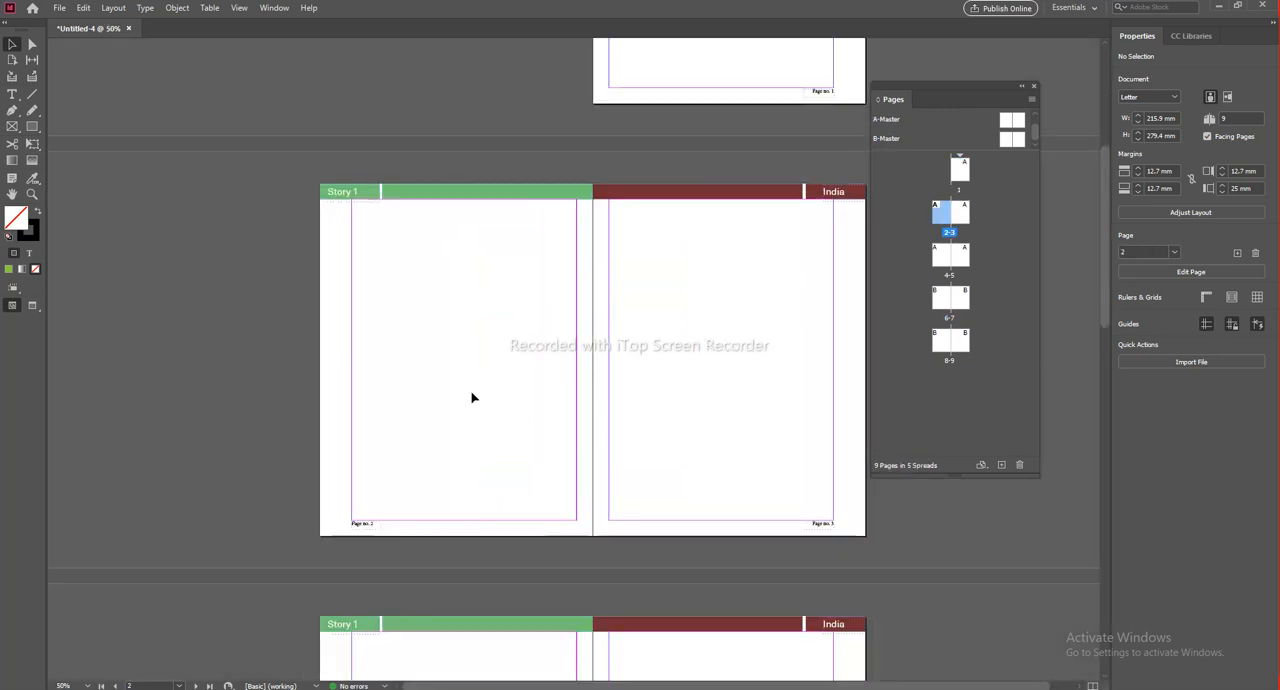
{"action": "scroll", "coordinate": [584, 380], "scroll_direction": "down", "scroll_amount": 4}
{"action": "scroll", "coordinate": [588, 388], "scroll_direction": "up", "scroll_amount": 2}
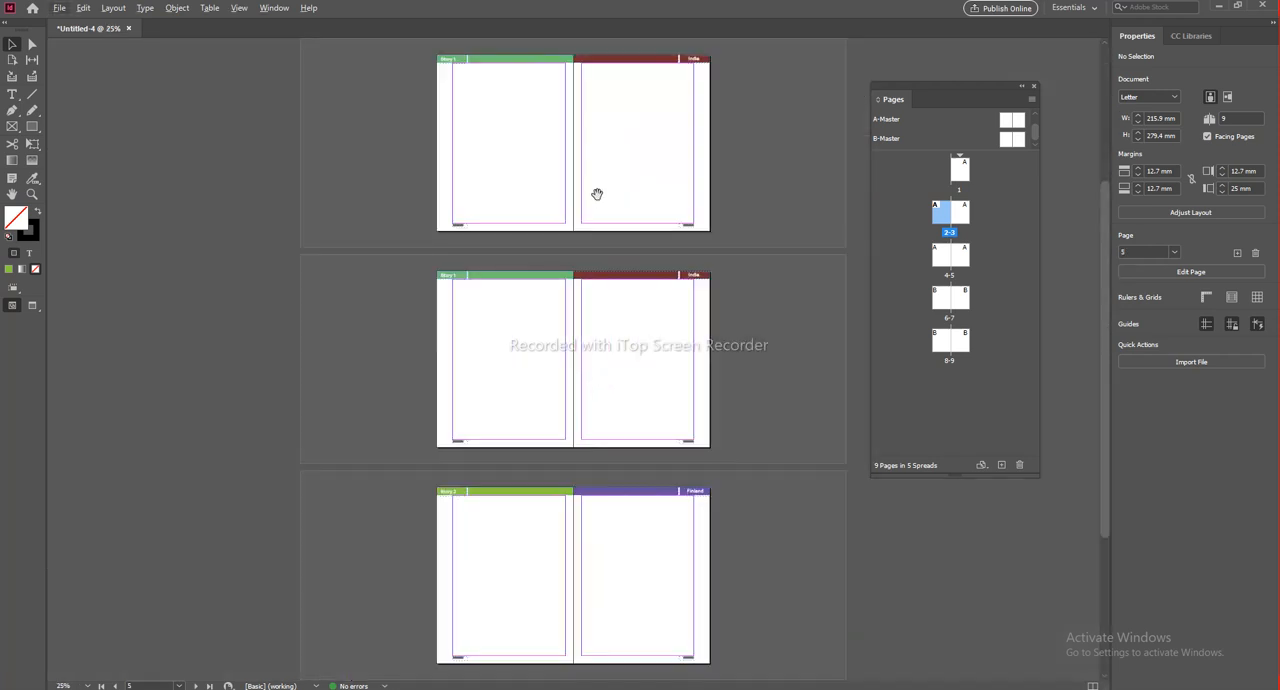
{"action": "scroll", "coordinate": [580, 194], "scroll_direction": "up", "scroll_amount": 3}
{"action": "scroll", "coordinate": [655, 194], "scroll_direction": "up", "scroll_amount": 3}
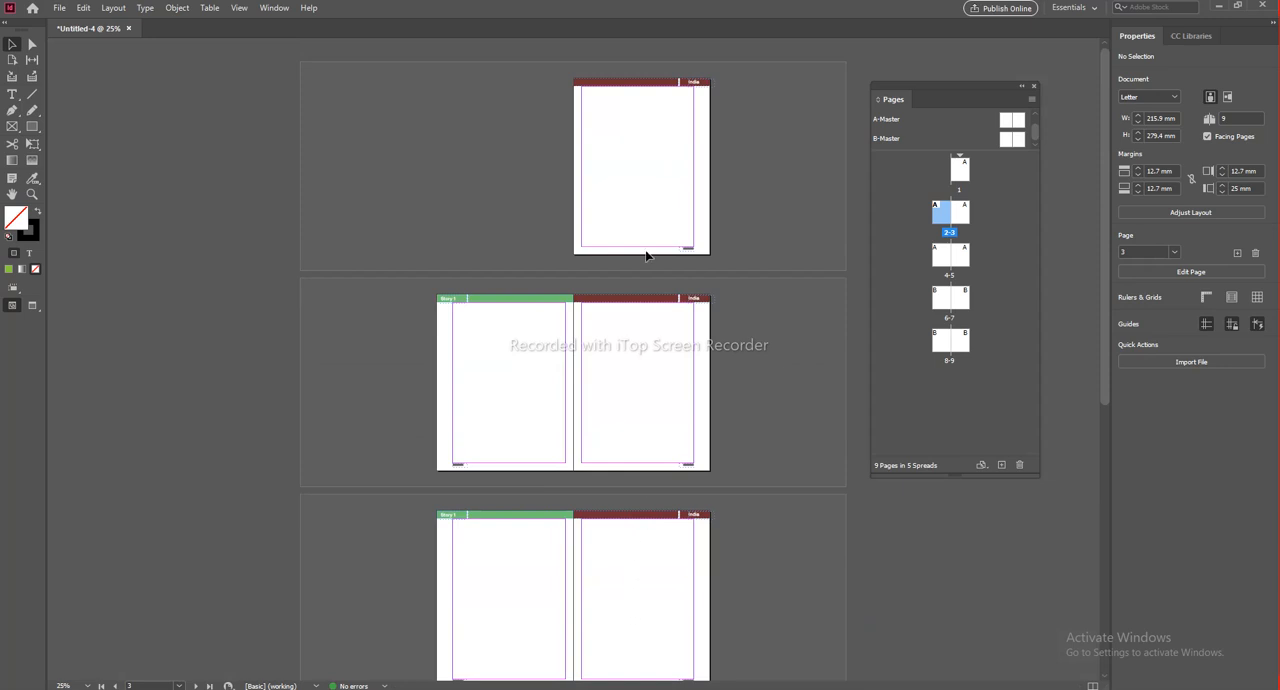
{"action": "scroll", "coordinate": [637, 357], "scroll_direction": "down", "scroll_amount": 2}
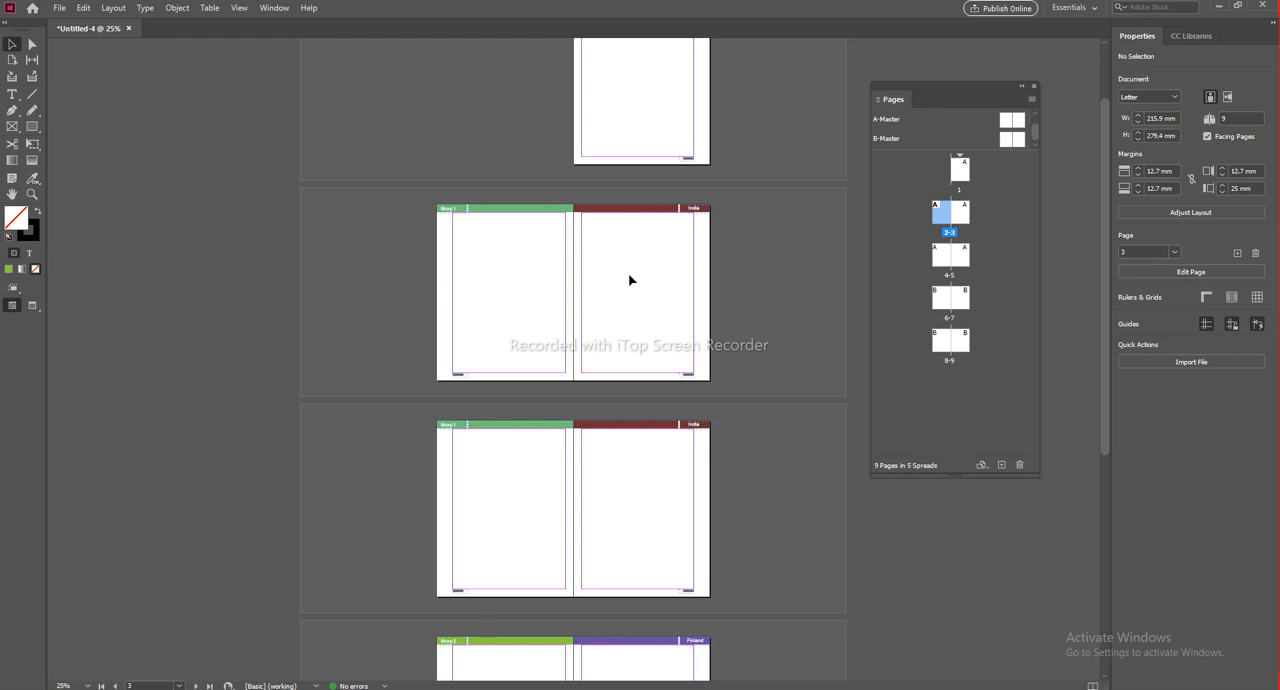
{"action": "scroll", "coordinate": [598, 300], "scroll_direction": "down", "scroll_amount": 2}
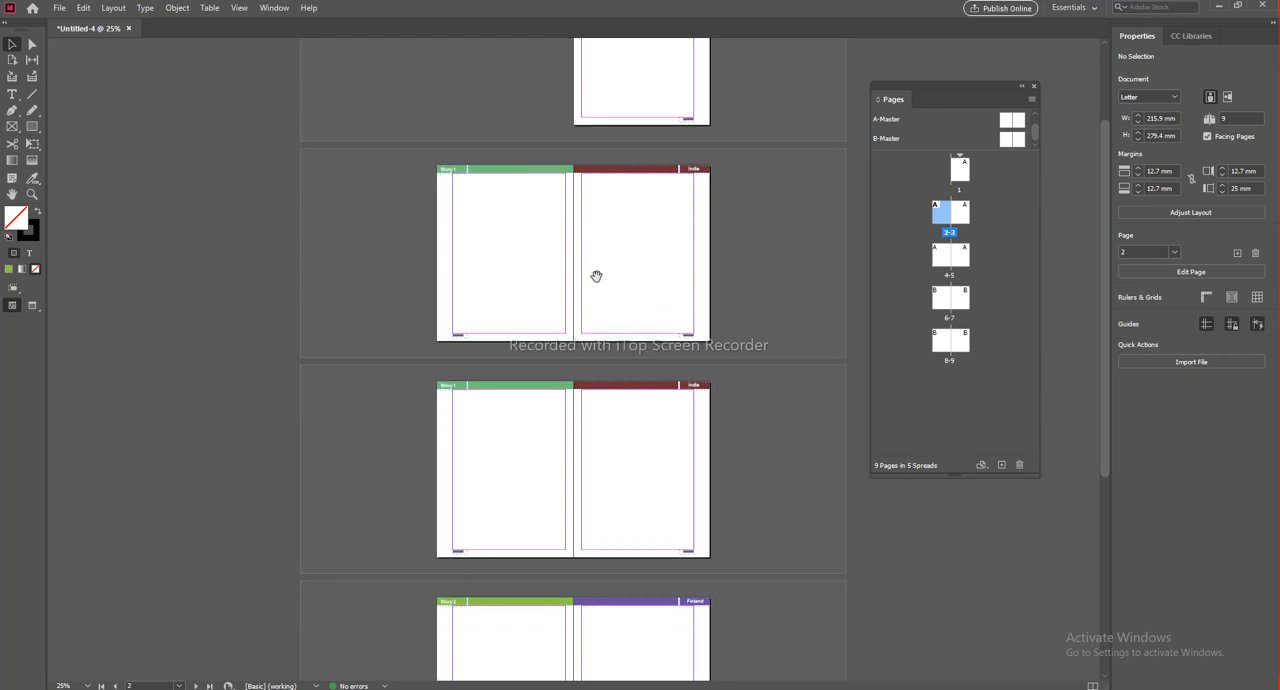
Step: Create a landscape alternate layout named Letter H from the Letter V source pages, with Letter size and the Preserve Existing rule
{"action": "left_click", "coordinate": [941, 258]}
{"action": "left_click", "coordinate": [962, 256]}
{"action": "left_click", "coordinate": [960, 217]}
{"action": "right_click", "coordinate": [960, 217]}
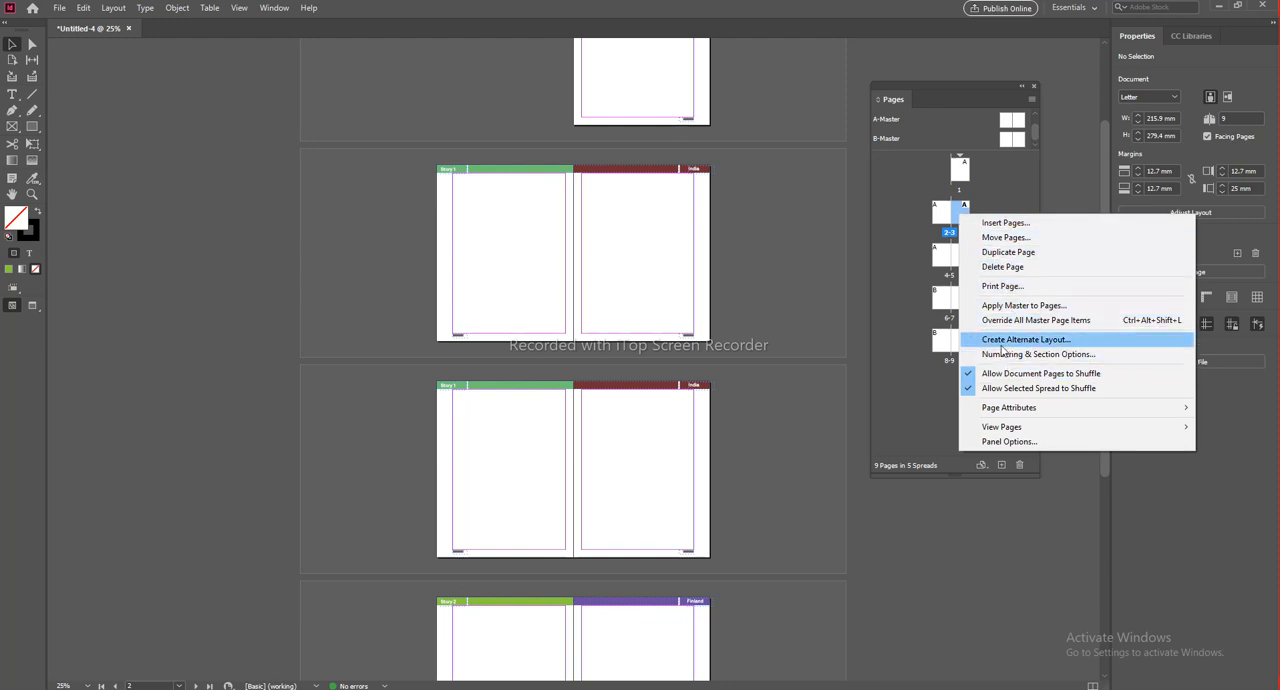
{"action": "left_click", "coordinate": [1089, 345]}
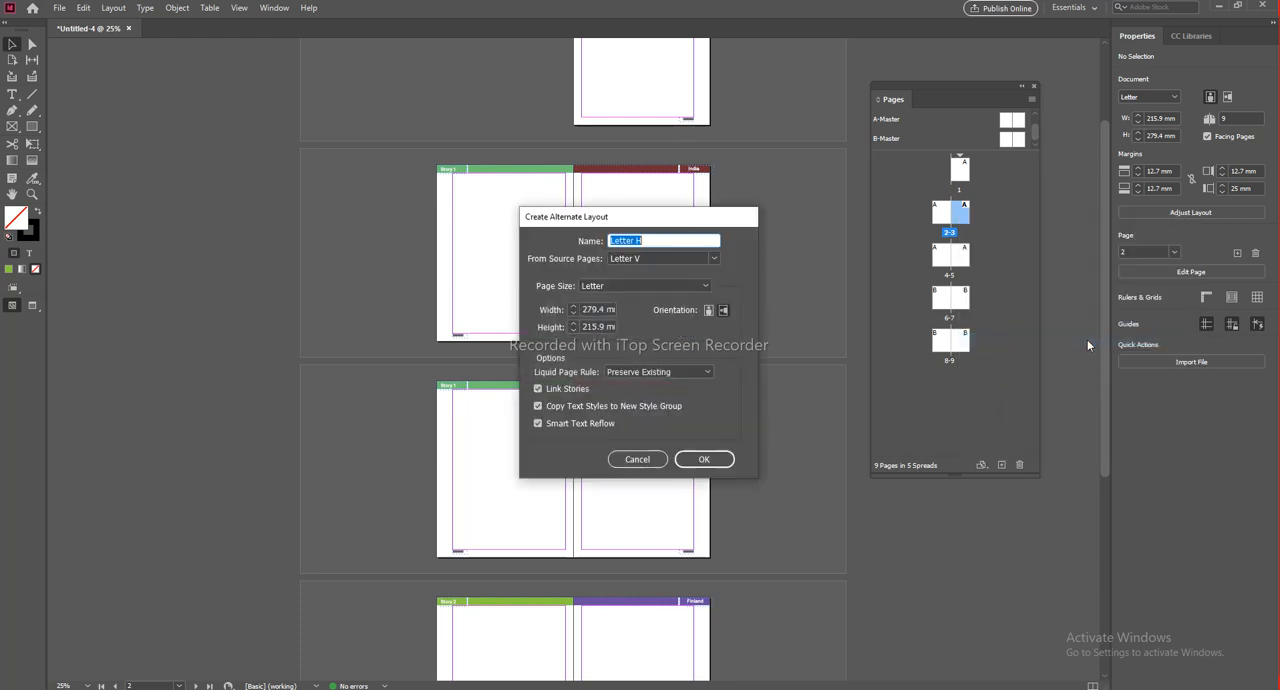
{"action": "left_click_drag", "start_coordinate": [661, 222], "coordinate": [529, 200]}
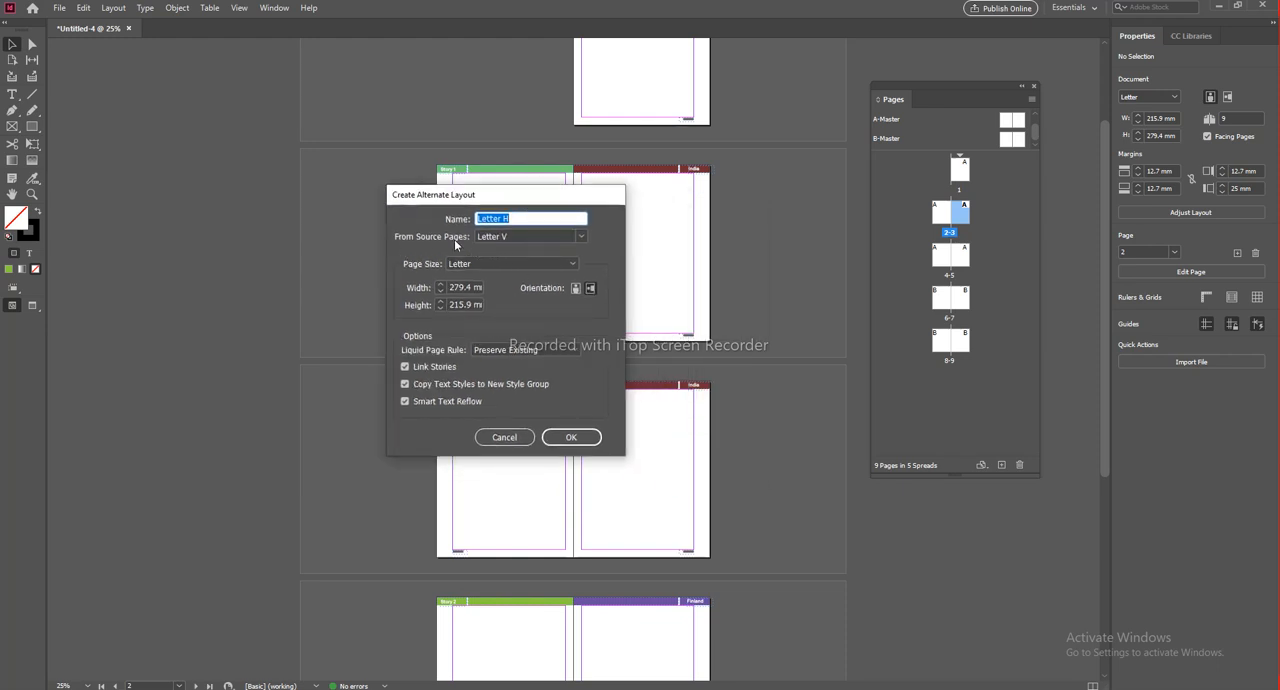
{"action": "left_click", "coordinate": [515, 219]}
{"action": "left_click", "coordinate": [566, 441]}
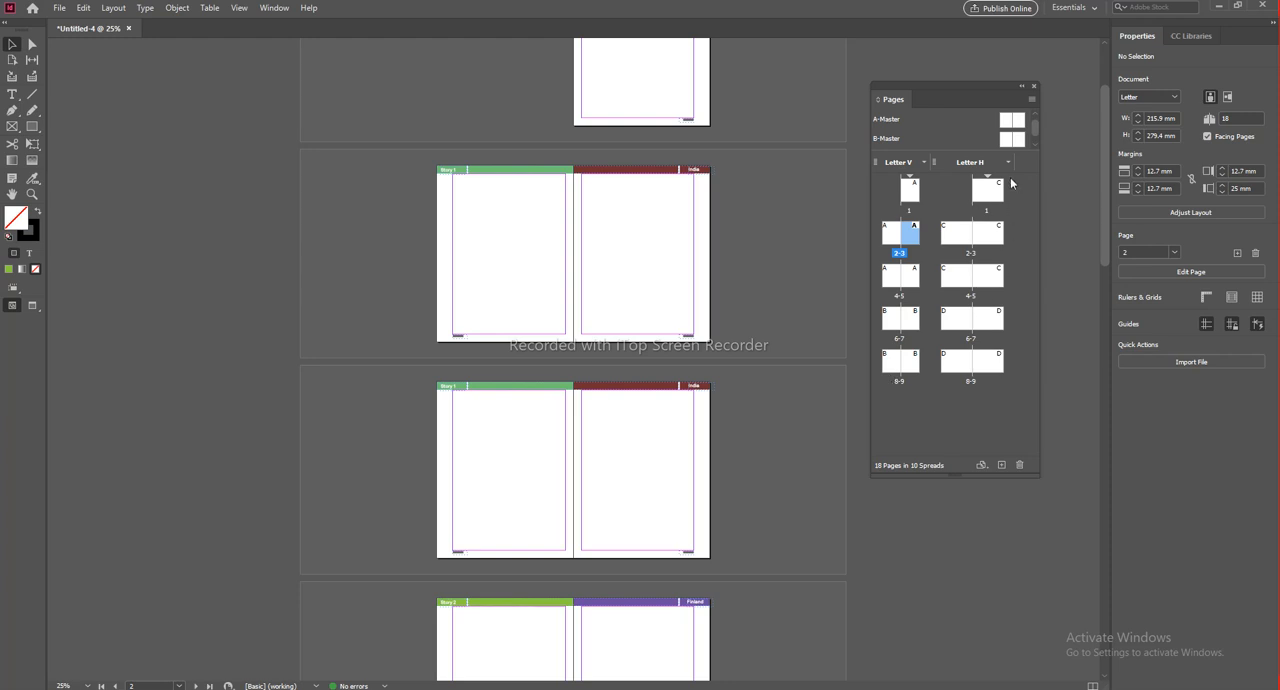
Step: Examine the landscape Letter H spreads that follow the portrait pages and compare their headers
{"action": "scroll", "coordinate": [705, 450], "scroll_direction": "down", "scroll_amount": 10}
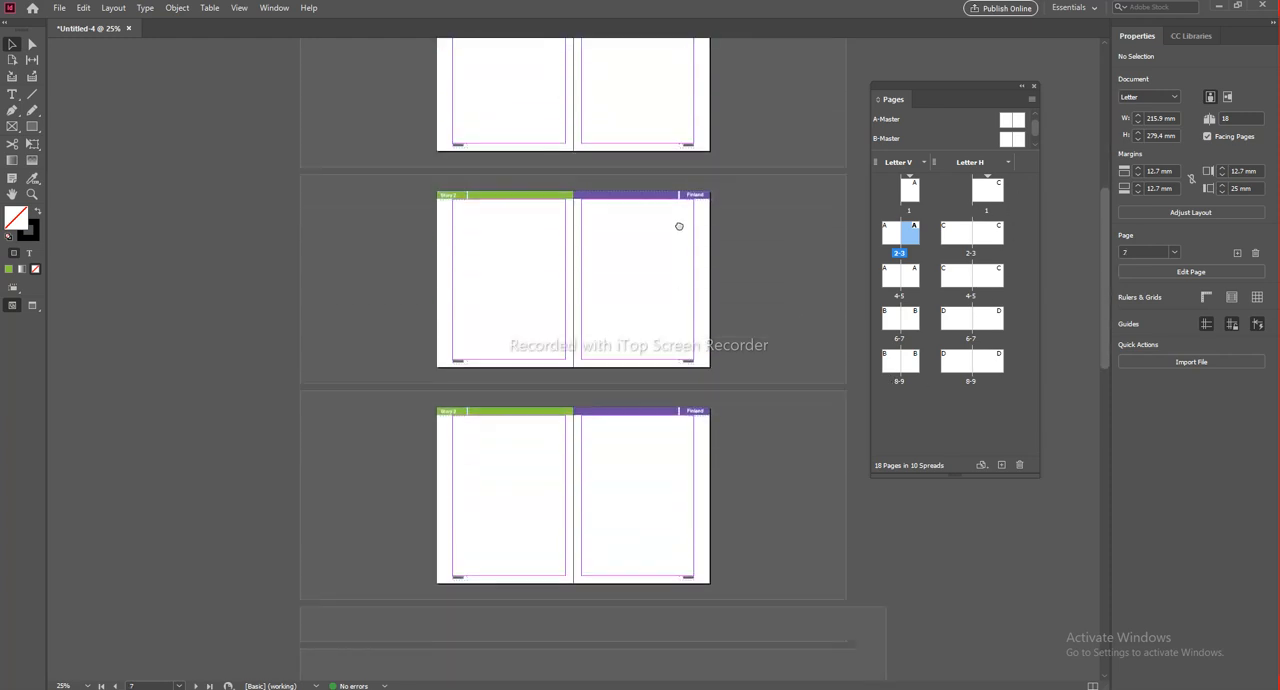
{"action": "left_click_drag", "start_coordinate": [703, 384], "coordinate": [651, 417]}
{"action": "scroll", "coordinate": [660, 389], "scroll_direction": "up", "scroll_amount": 3}
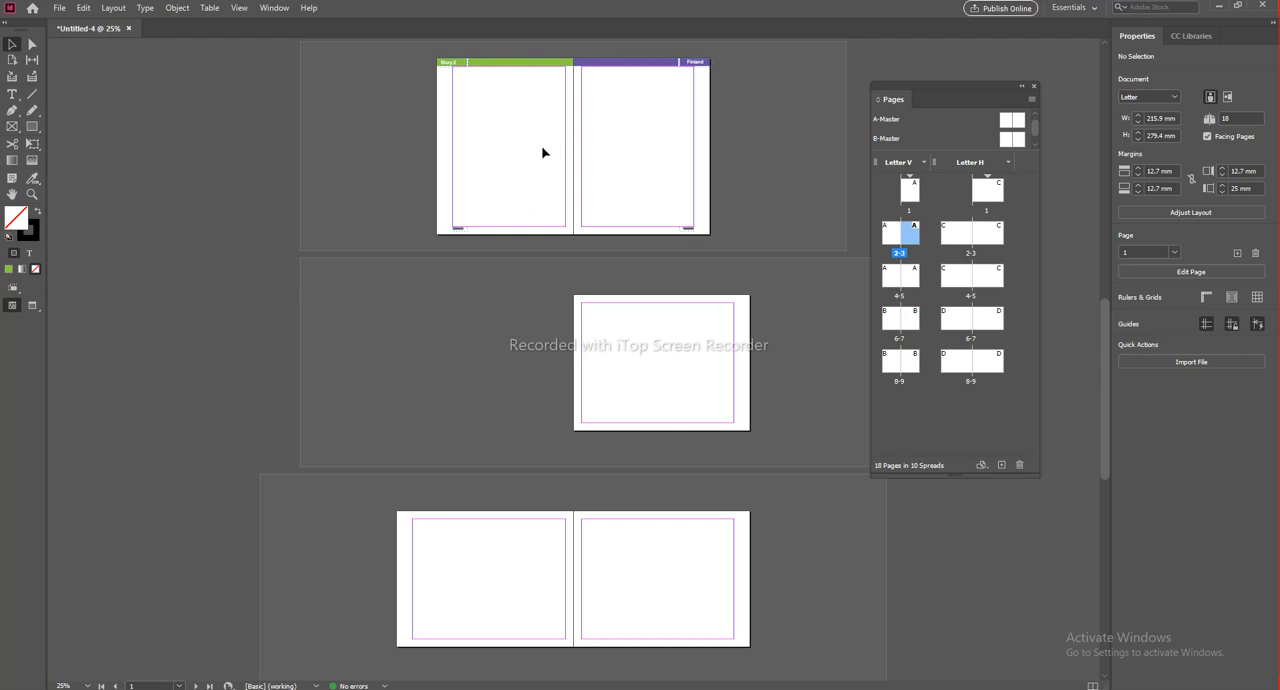
{"action": "scroll", "coordinate": [754, 340], "scroll_direction": "up", "scroll_amount": 4}
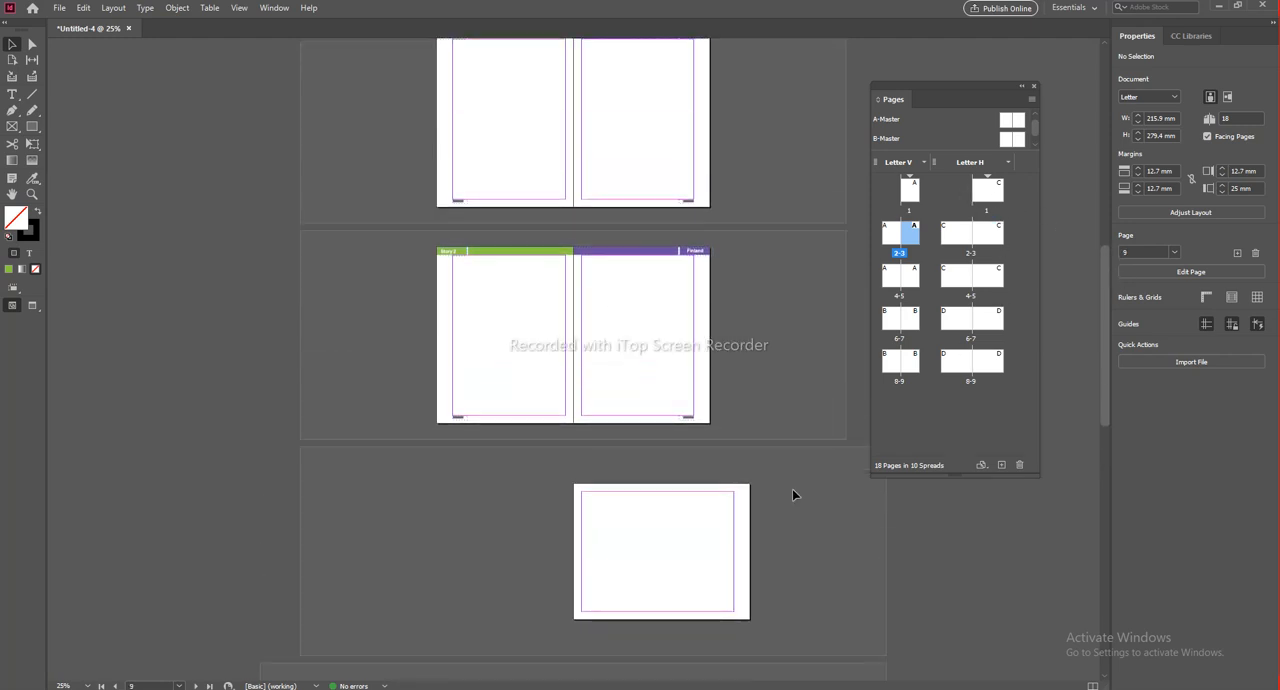
{"action": "scroll", "coordinate": [706, 286], "scroll_direction": "down", "scroll_amount": 10}
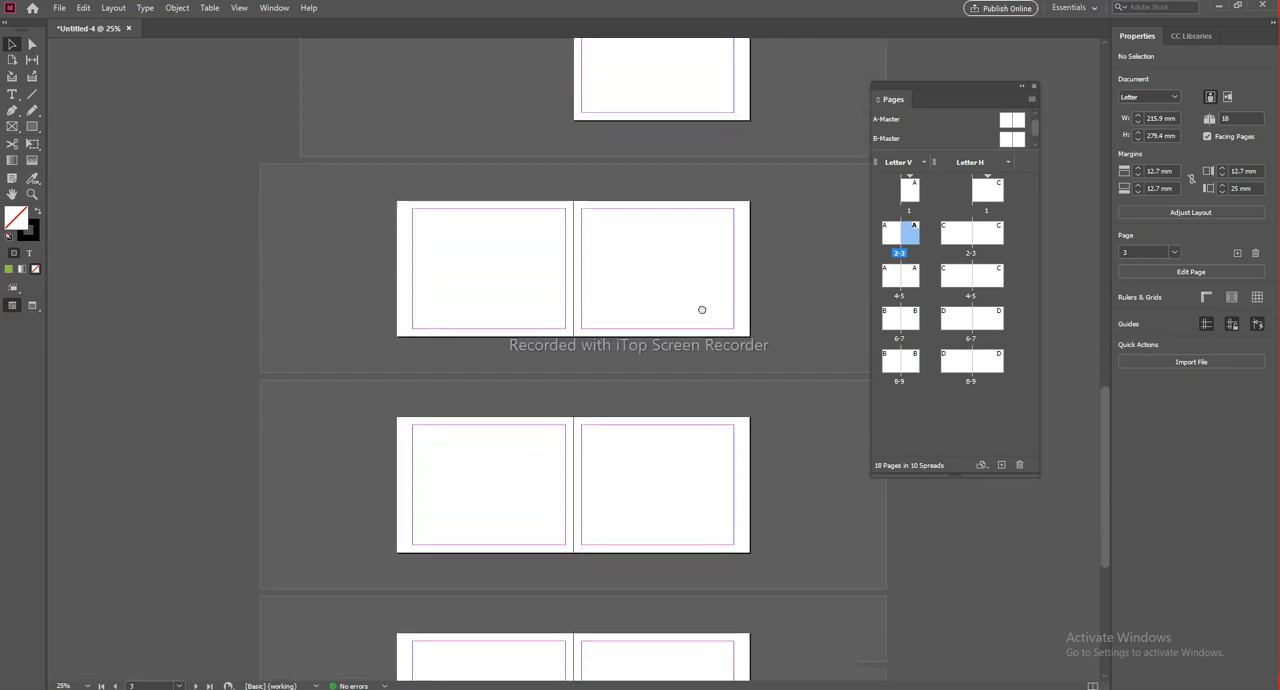
{"action": "scroll", "coordinate": [701, 310], "scroll_direction": "up", "scroll_amount": 4}
Step: Open C-Master Letter H and move the Story 1 title with its green block into the left page's upper outer corner
{"action": "left_click_drag", "start_coordinate": [976, 152], "coordinate": [974, 210]}
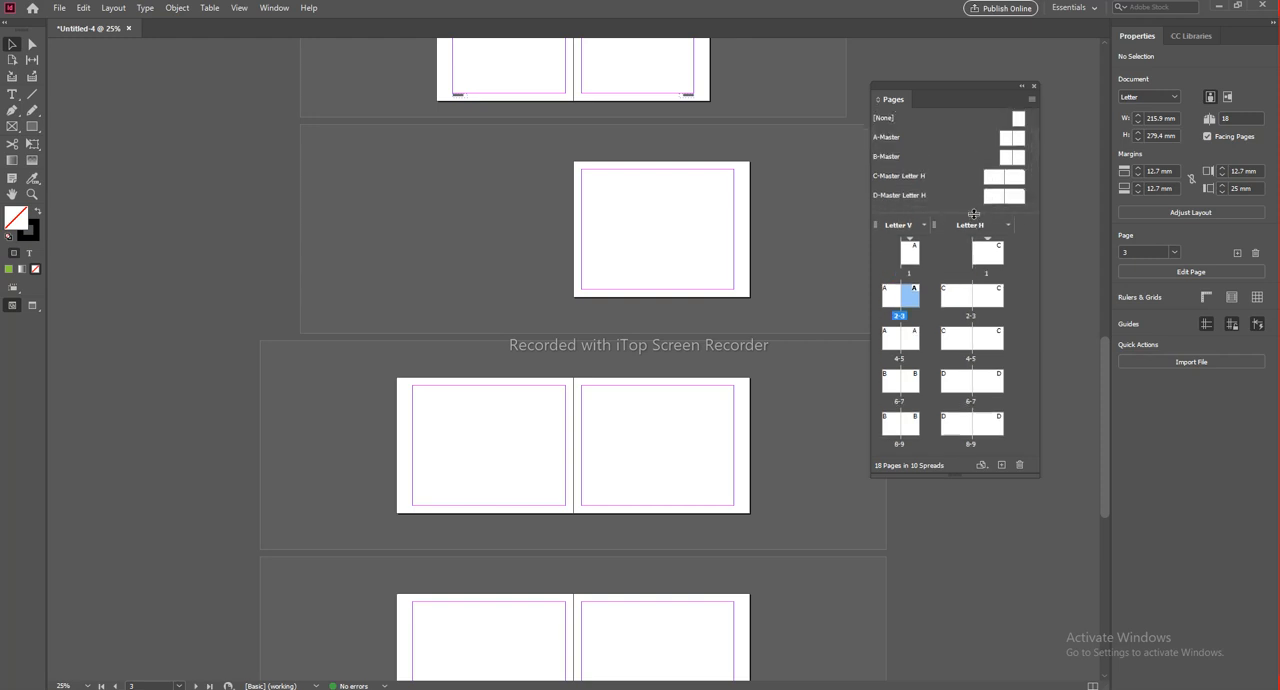
{"action": "left_click", "coordinate": [891, 178]}
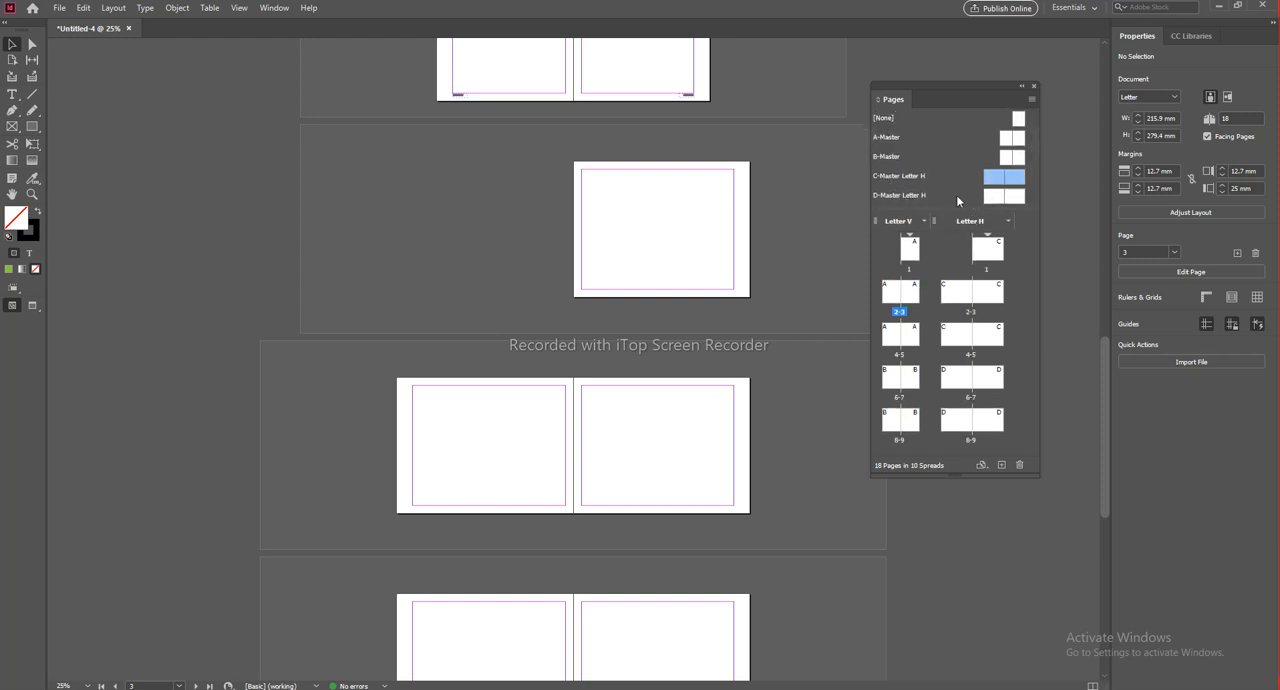
{"action": "double_click", "coordinate": [905, 177]}
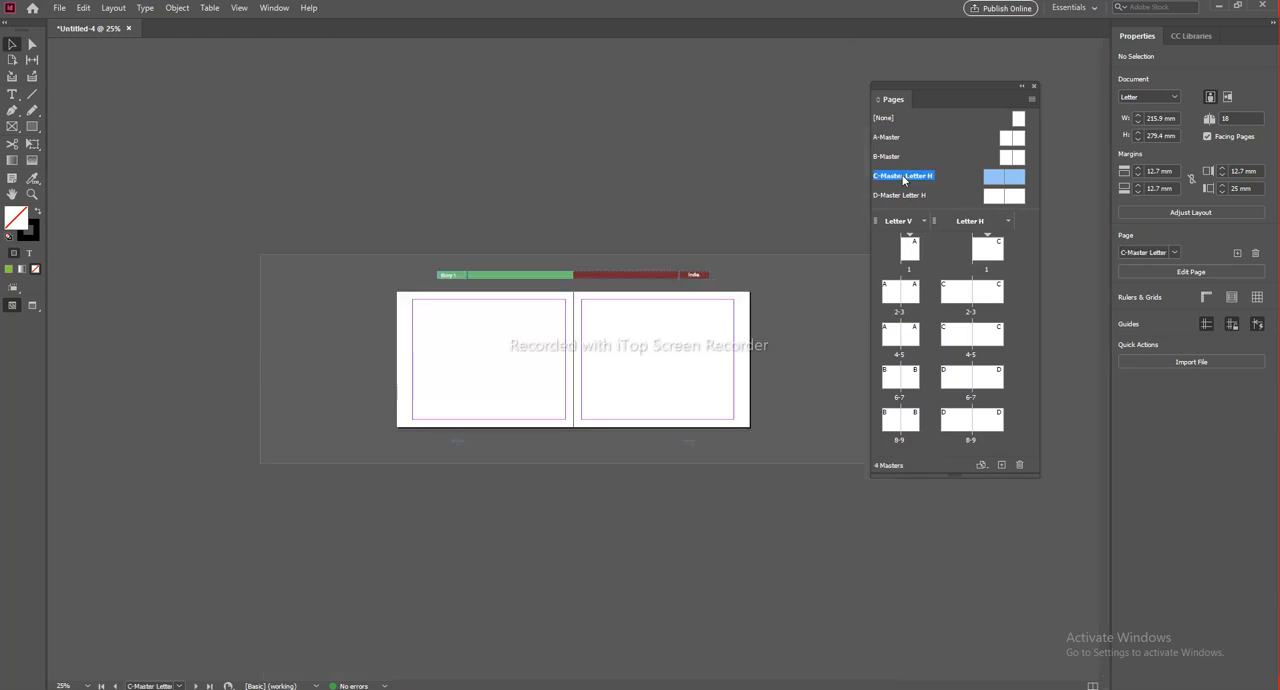
{"action": "key", "text": "ctrl+alt+0"}
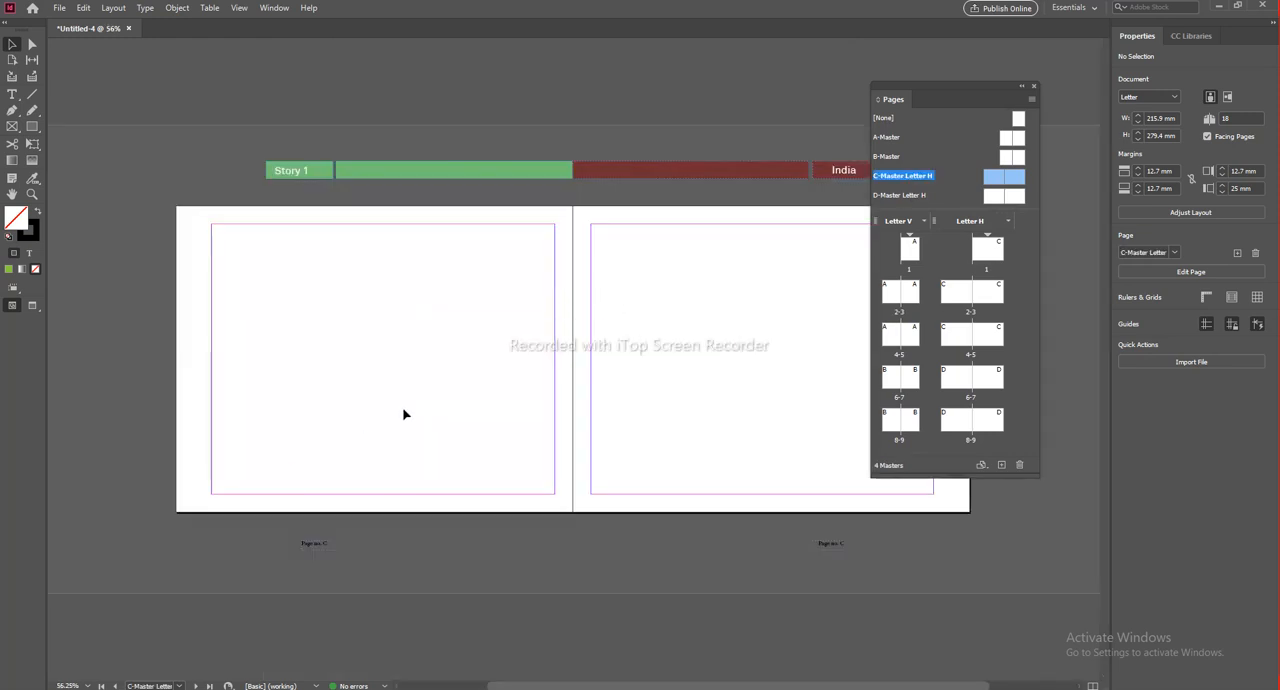
{"action": "left_click_drag", "start_coordinate": [325, 227], "coordinate": [533, 342]}
{"action": "scroll", "coordinate": [605, 181], "scroll_direction": "up", "scroll_amount": 2}
{"action": "scroll", "coordinate": [480, 212], "scroll_direction": "left", "scroll_amount": 1}
{"action": "left_click_drag", "start_coordinate": [463, 190], "coordinate": [414, 115]}
{"action": "left_click_drag", "start_coordinate": [470, 146], "coordinate": [320, 221]}
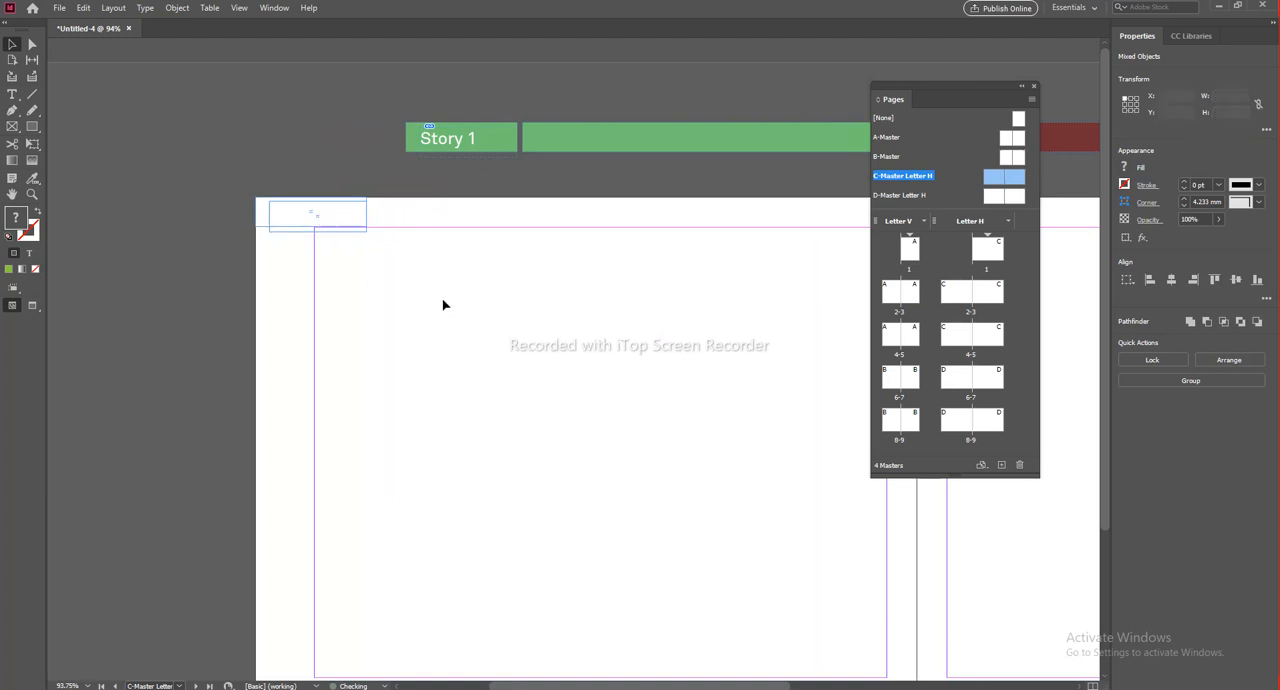
Step: Move the long green header bar onto the left page's top edge beside the spine and extend it towards the Story 1 block
{"action": "left_click", "coordinate": [441, 304]}
{"action": "scroll", "coordinate": [420, 314], "scroll_direction": "right", "scroll_amount": 3}
{"action": "left_click_drag", "start_coordinate": [413, 142], "coordinate": [420, 206]}
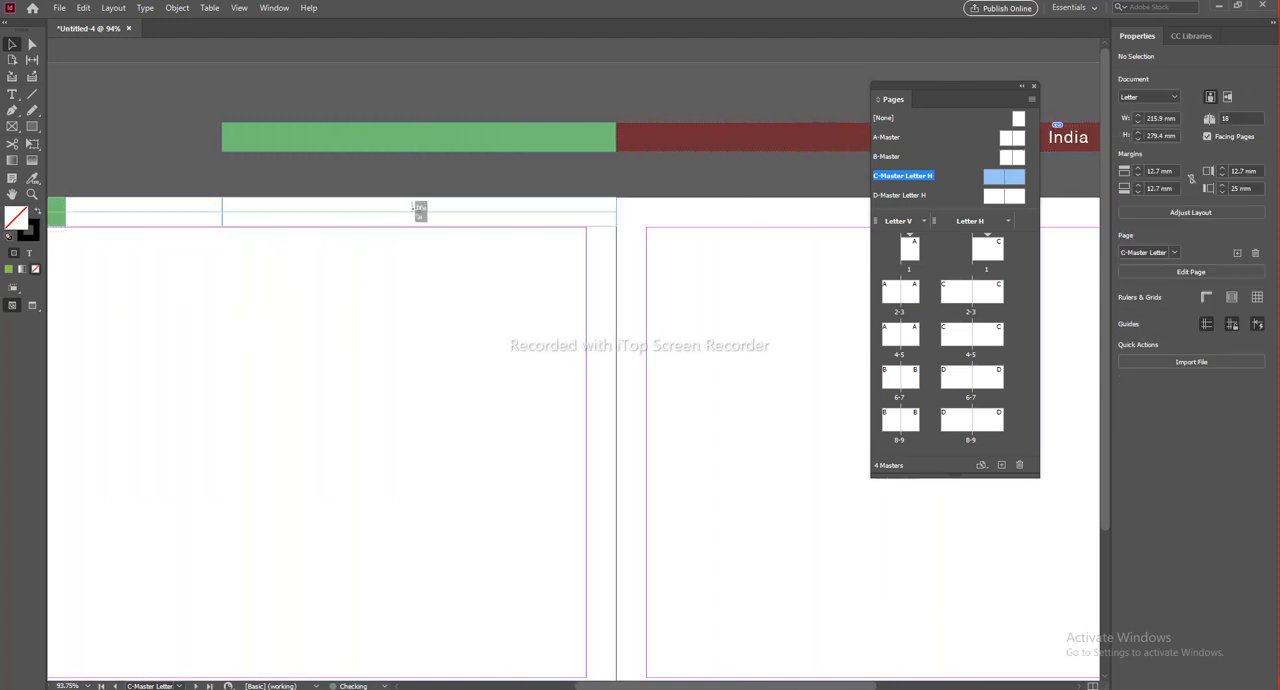
{"action": "scroll", "coordinate": [577, 314], "scroll_direction": "left", "scroll_amount": 4}
{"action": "left_click_drag", "start_coordinate": [478, 212], "coordinate": [331, 222]}
{"action": "left_click", "coordinate": [405, 316]}
Step: Move the India title with its red block into the right page's upper outer corner on C-Master Letter H
{"action": "scroll", "coordinate": [686, 294], "scroll_direction": "right", "scroll_amount": 12}
{"action": "left_click_drag", "start_coordinate": [488, 128], "coordinate": [404, 111]}
{"action": "left_click_drag", "start_coordinate": [600, 147], "coordinate": [757, 218]}
{"action": "left_click", "coordinate": [469, 323]}
Step: Move the long red header bar onto the right page's top edge and stretch it from the spine towards the India block
{"action": "left_click_drag", "start_coordinate": [477, 262], "coordinate": [762, 216]}
{"action": "scroll", "coordinate": [764, 198], "scroll_direction": "up", "scroll_amount": 3}
{"action": "left_click", "coordinate": [431, 326]}
{"action": "left_click_drag", "start_coordinate": [403, 304], "coordinate": [826, 317]}
{"action": "scroll", "coordinate": [505, 276], "scroll_direction": "down", "scroll_amount": 2}
{"action": "left_click", "coordinate": [423, 246]}
{"action": "left_click_drag", "start_coordinate": [415, 243], "coordinate": [236, 247]}
{"action": "left_click", "coordinate": [328, 165]}
Step: Move both page number frames on C-Master Letter H just below the bottom margins, aligned with each page's outer margin
{"action": "scroll", "coordinate": [472, 301], "scroll_direction": "down", "scroll_amount": 5}
{"action": "scroll", "coordinate": [663, 443], "scroll_direction": "up", "scroll_amount": 5}
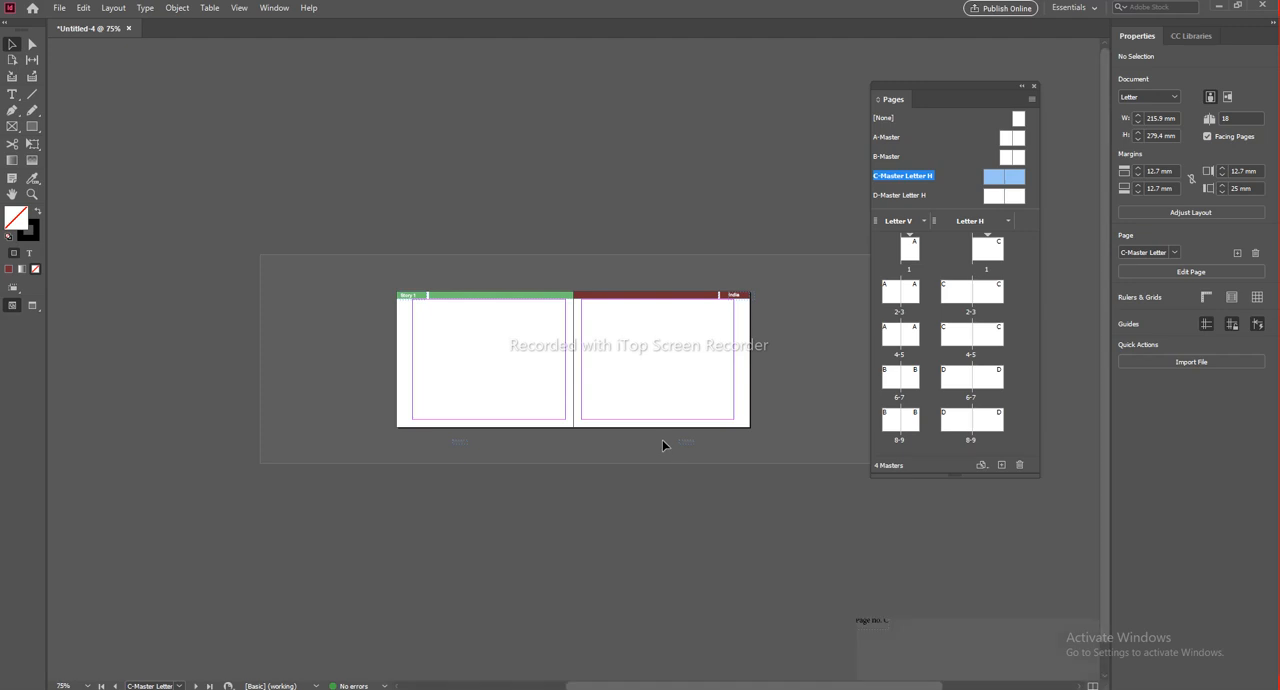
{"action": "left_click_drag", "start_coordinate": [545, 590], "coordinate": [672, 536]}
{"action": "scroll", "coordinate": [274, 520], "scroll_direction": "left", "scroll_amount": 5}
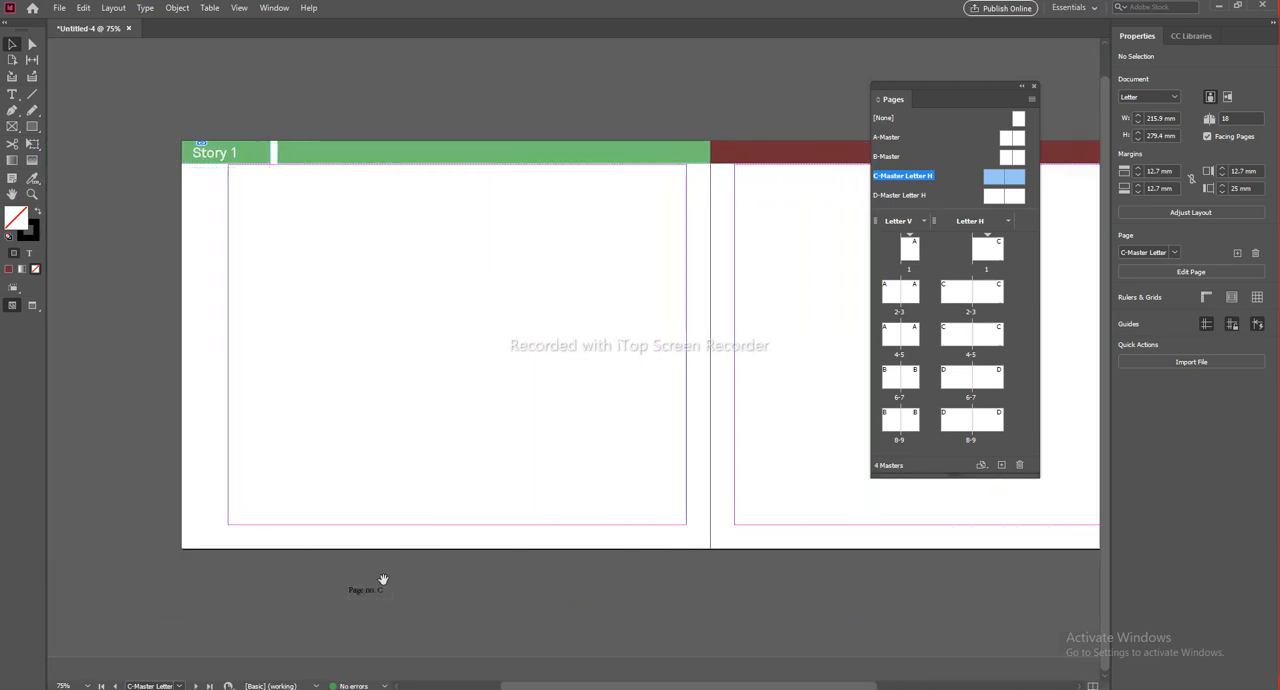
{"action": "left_click_drag", "start_coordinate": [371, 594], "coordinate": [254, 535]}
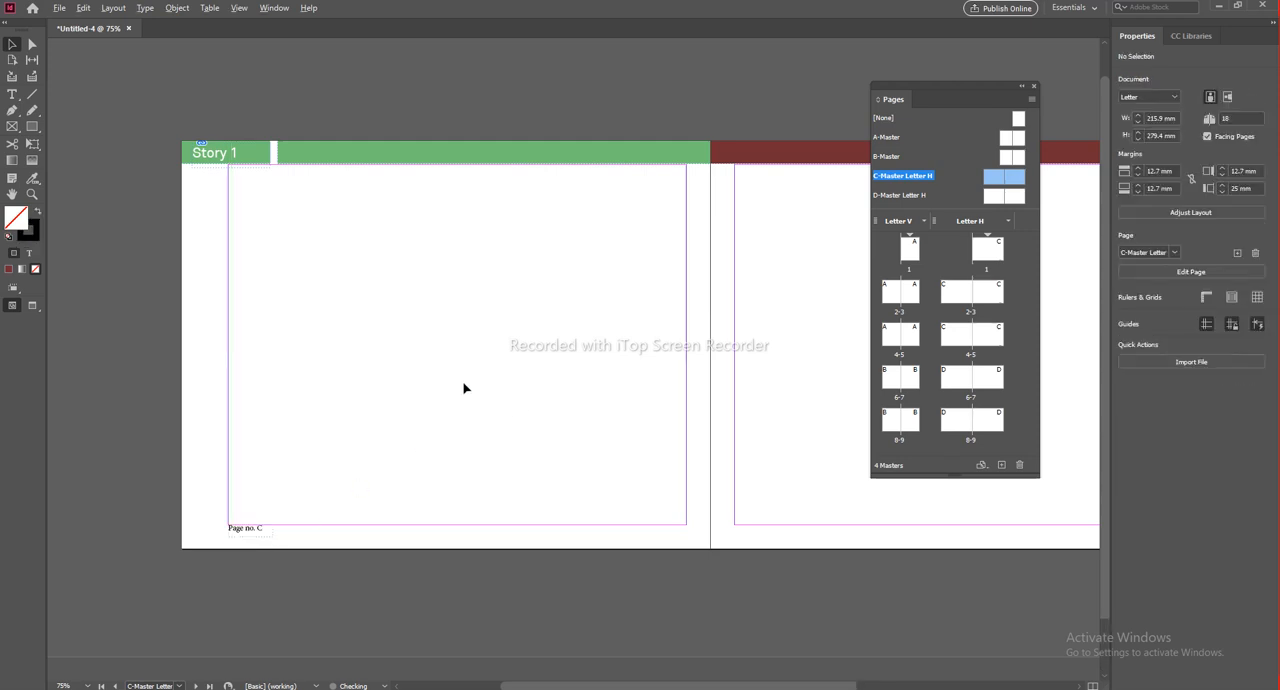
{"action": "left_click_drag", "start_coordinate": [634, 366], "coordinate": [354, 373]}
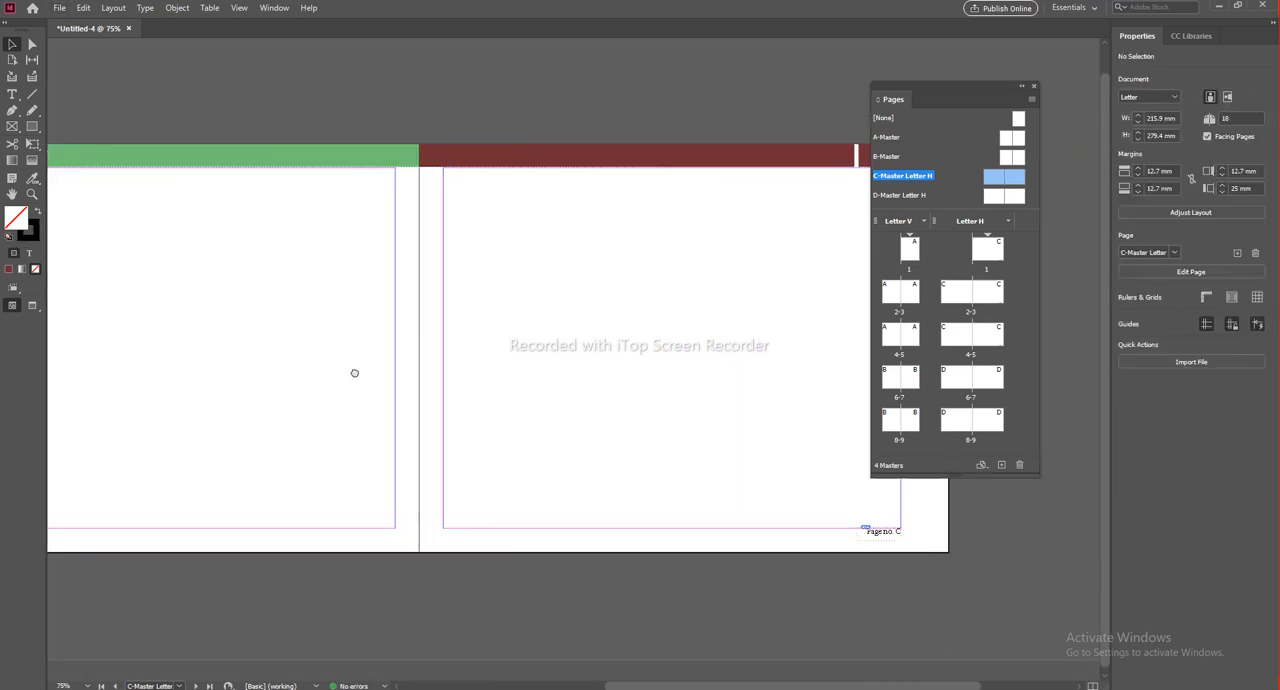
Step: Move the Story 2 title and green header bar on D-Master Letter H to the left page's upper outer corner, extending the bar to the spine
{"action": "double_click", "coordinate": [899, 198]}
{"action": "scroll", "coordinate": [431, 220], "scroll_direction": "down", "scroll_amount": 1}
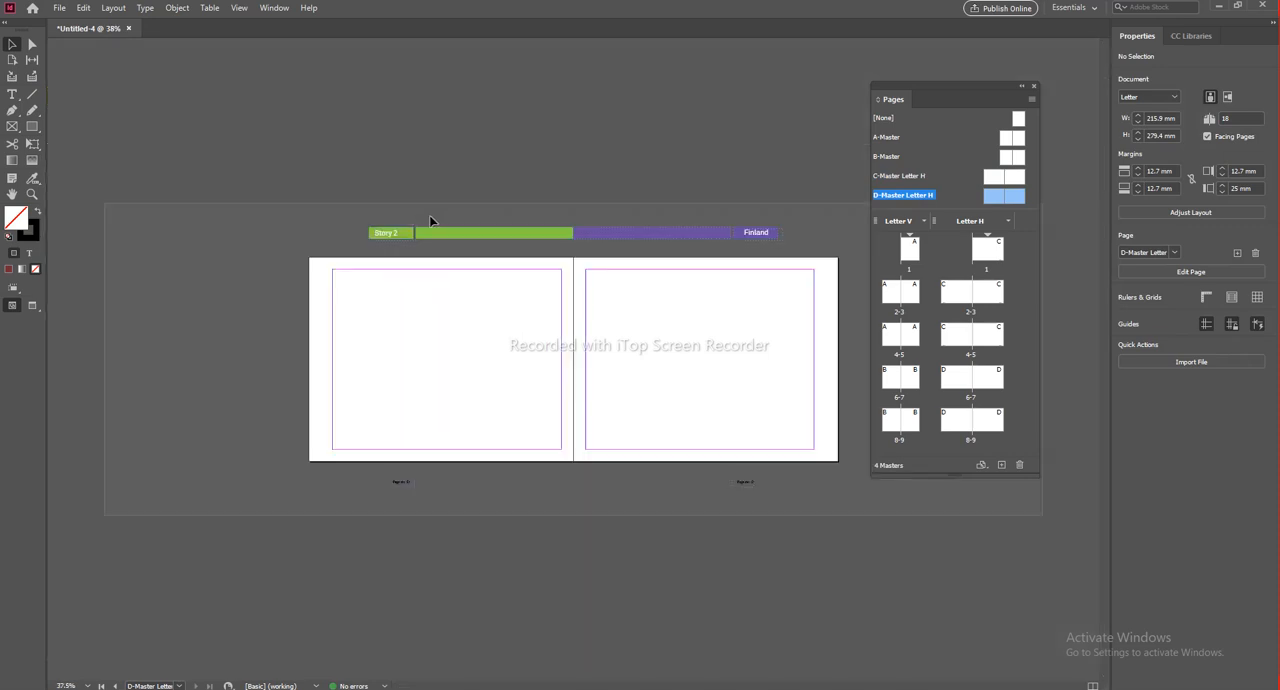
{"action": "scroll", "coordinate": [471, 240], "scroll_direction": "up", "scroll_amount": 1}
{"action": "left_click_drag", "start_coordinate": [394, 234], "coordinate": [258, 133]}
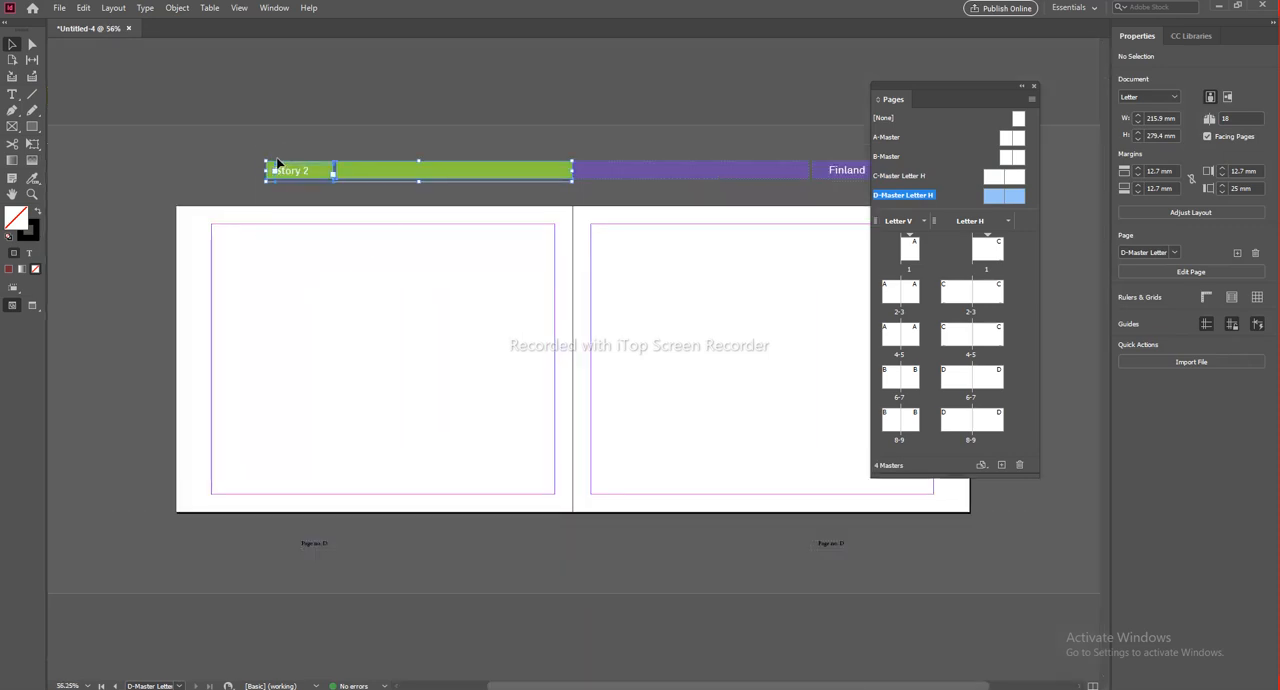
{"action": "scroll", "coordinate": [280, 203], "scroll_direction": "up", "scroll_amount": 2}
{"action": "left_click_drag", "start_coordinate": [244, 178], "coordinate": [523, 195]}
{"action": "left_click_drag", "start_coordinate": [535, 150], "coordinate": [357, 240]}
{"action": "left_click_drag", "start_coordinate": [357, 287], "coordinate": [357, 287]}
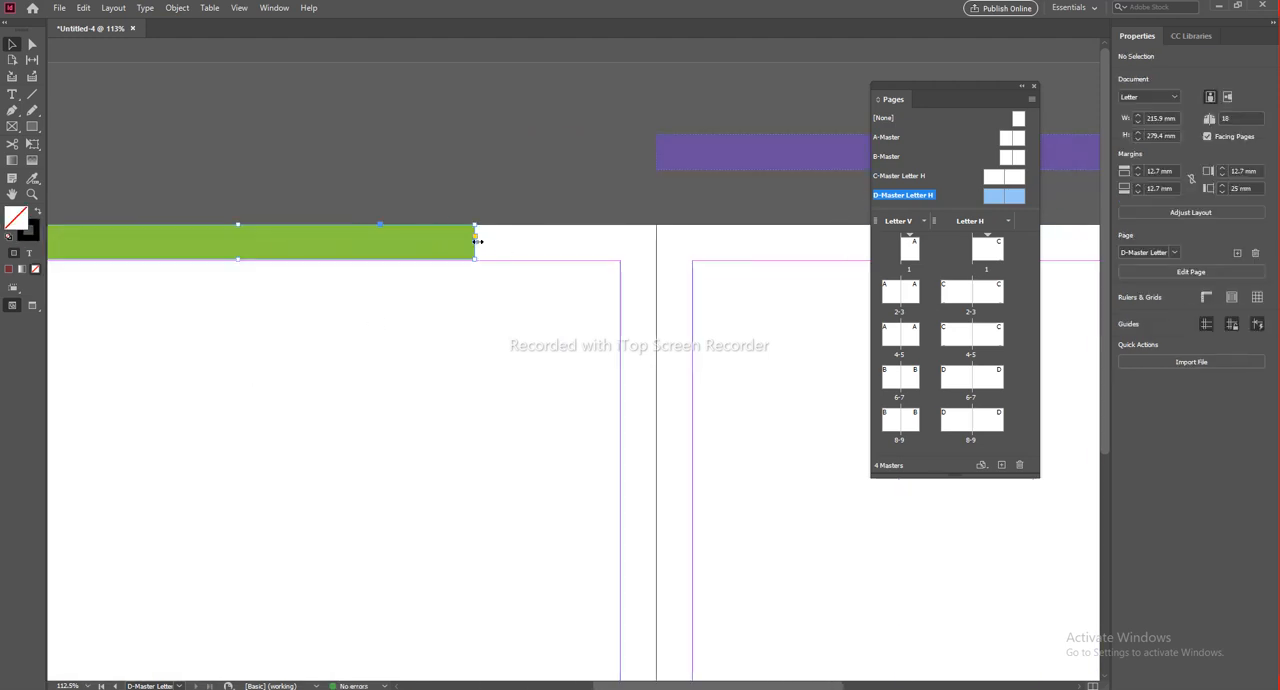
{"action": "left_click_drag", "start_coordinate": [476, 241], "coordinate": [664, 249]}
Step: Move the Finland title with its purple header bar into the right page's upper outer corner on D-Master Letter H
{"action": "scroll", "coordinate": [787, 228], "scroll_direction": "right", "scroll_amount": 5}
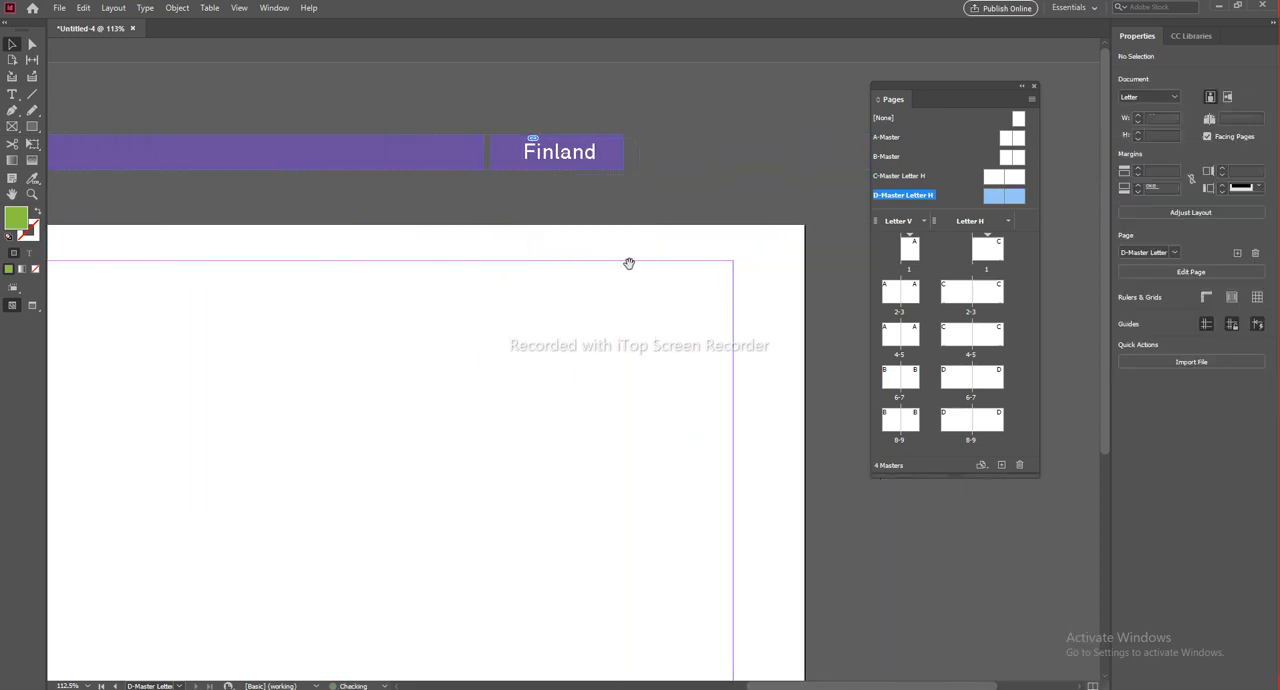
{"action": "left_click_drag", "start_coordinate": [360, 98], "coordinate": [579, 158]}
{"action": "left_click_drag", "start_coordinate": [461, 159], "coordinate": [636, 247]}
{"action": "left_click", "coordinate": [431, 301]}
Step: Stretch the long purple header bar along the right page's top edge back to the spine
{"action": "left_click_drag", "start_coordinate": [371, 273], "coordinate": [763, 263]}
{"action": "left_click", "coordinate": [619, 243]}
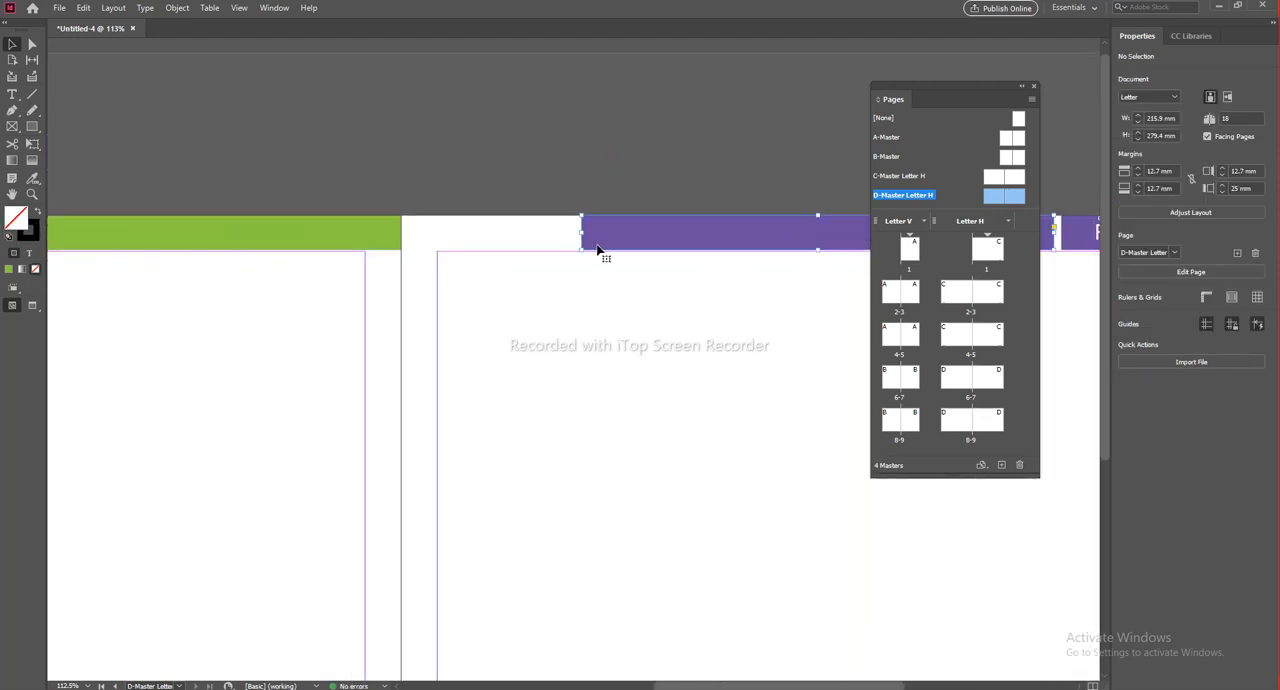
{"action": "left_click_drag", "start_coordinate": [582, 233], "coordinate": [424, 241]}
{"action": "left_click_drag", "start_coordinate": [401, 243], "coordinate": [400, 243]}
{"action": "left_click", "coordinate": [468, 157]}
Step: Move both page number frames on D-Master Letter H just below the bottom margins, aligned with each page's outer margin
{"action": "left_click_drag", "start_coordinate": [659, 439], "coordinate": [308, 196]}
{"action": "left_click_drag", "start_coordinate": [655, 443], "coordinate": [505, 354]}
{"action": "left_click_drag", "start_coordinate": [431, 568], "coordinate": [608, 466]}
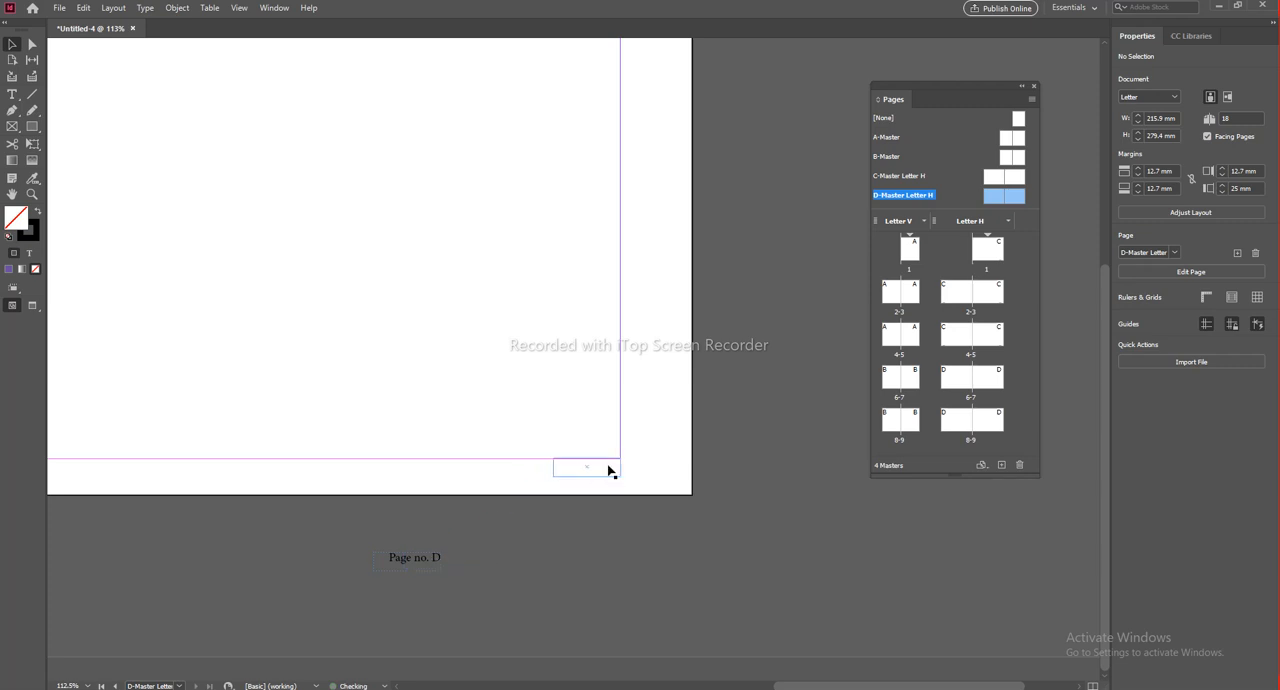
{"action": "left_click_drag", "start_coordinate": [190, 515], "coordinate": [791, 474]}
{"action": "left_click_drag", "start_coordinate": [250, 520], "coordinate": [751, 505]}
{"action": "mouse_move", "coordinate": [496, 563]}
{"action": "left_mouse_down"}
{"action": "mouse_move", "coordinate": [430, 478]}
{"action": "mouse_move", "coordinate": [320, 475]}
{"action": "left_mouse_up"}
{"action": "scroll", "coordinate": [817, 449], "scroll_direction": "up", "scroll_amount": 1}
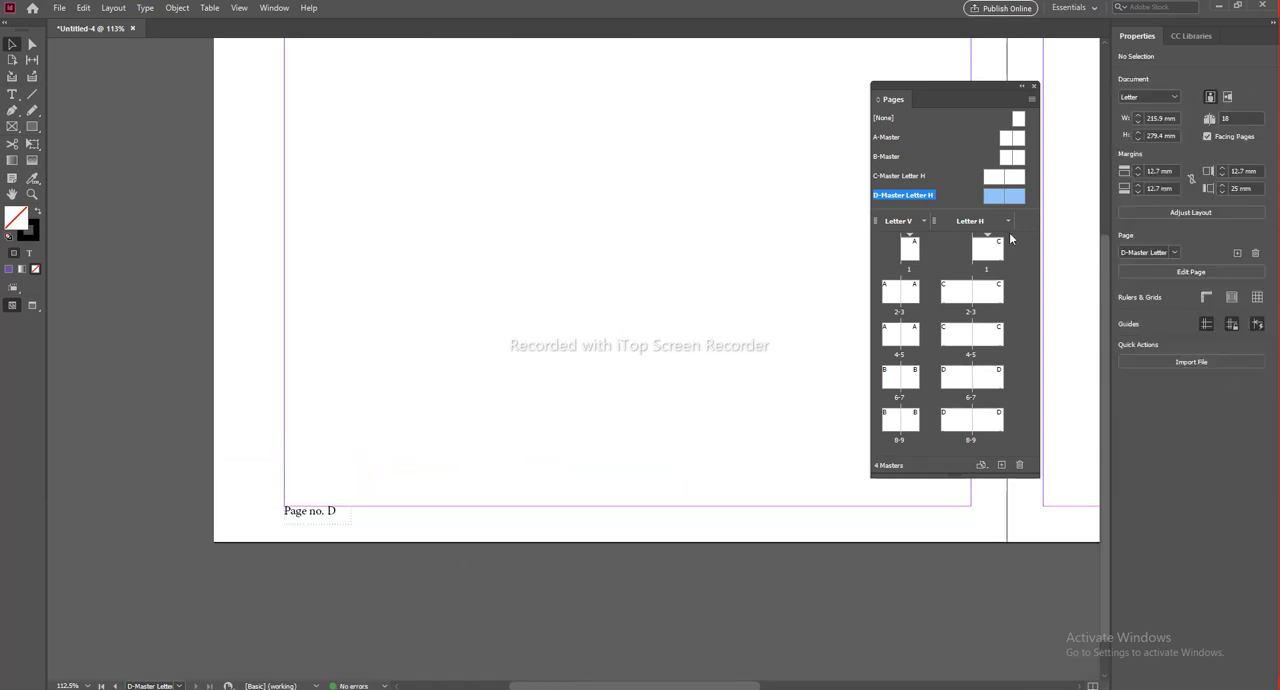
Step: Go to page 1 of the Letter H layout and check the headers and page numbers on its spreads
{"action": "double_click", "coordinate": [986, 258]}
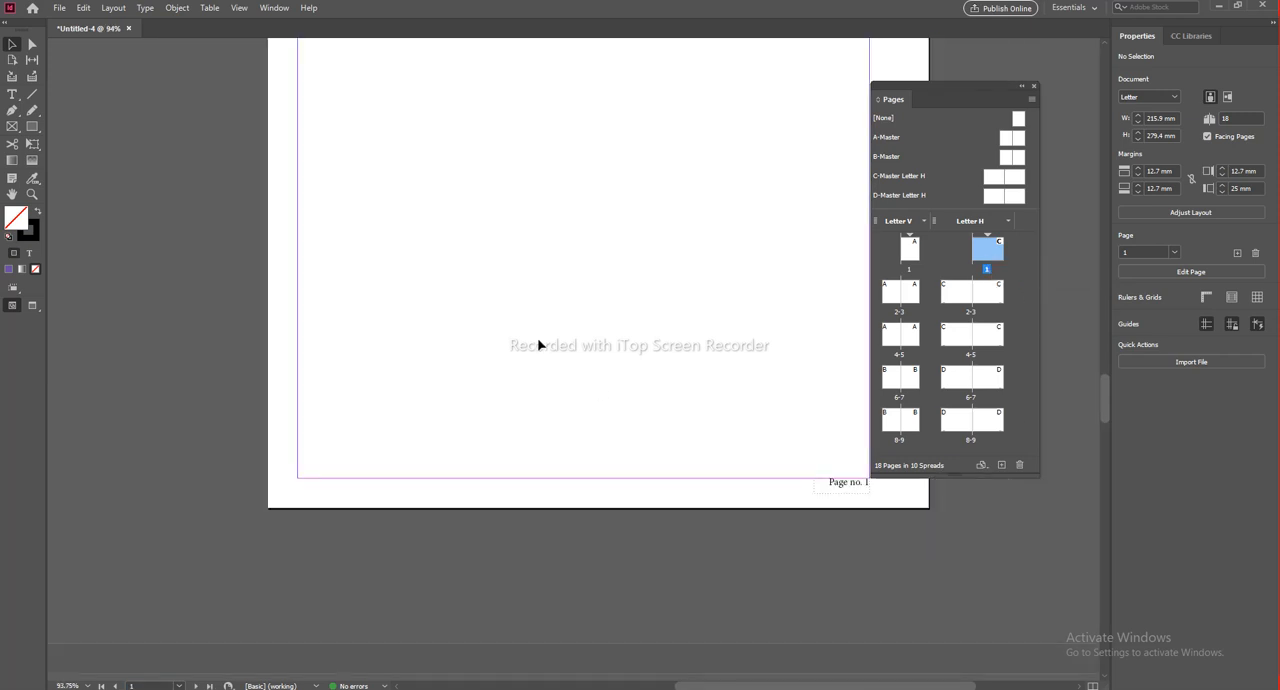
{"action": "scroll", "coordinate": [620, 514], "scroll_direction": "down", "scroll_amount": 4, "text": "alt"}
{"action": "scroll", "coordinate": [600, 400], "scroll_direction": "down", "scroll_amount": 3}
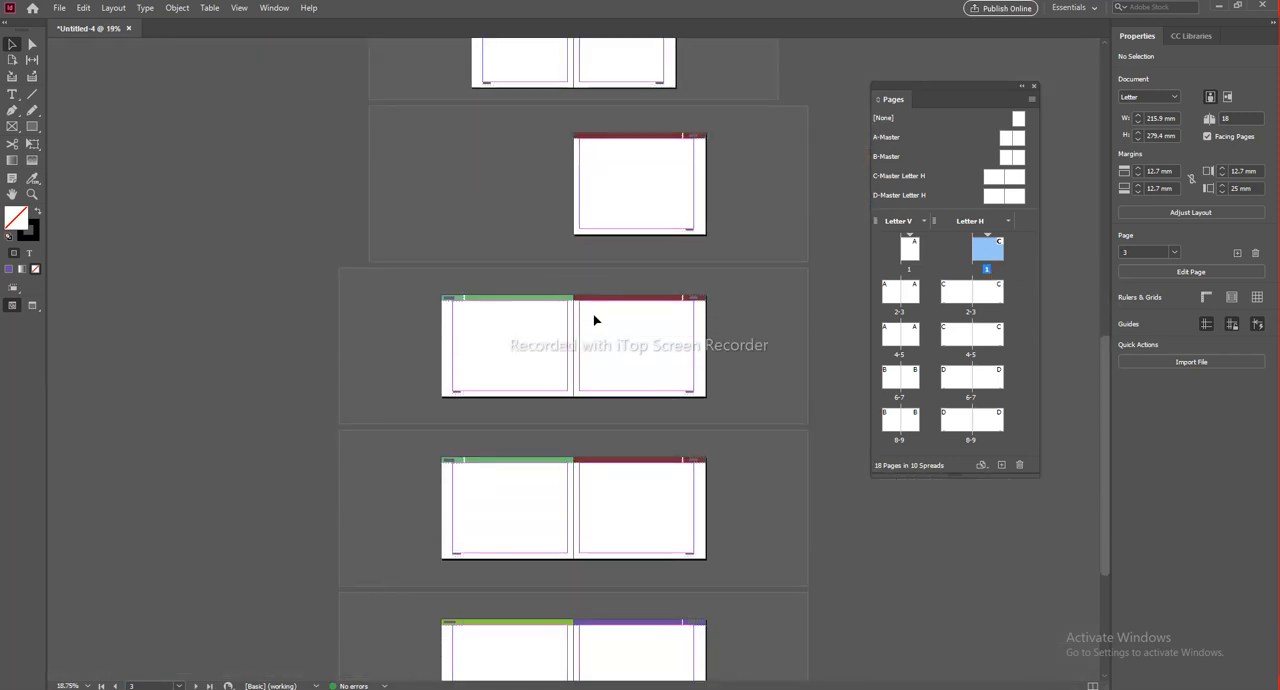
{"action": "scroll", "coordinate": [657, 480], "scroll_direction": "down", "scroll_amount": 3}
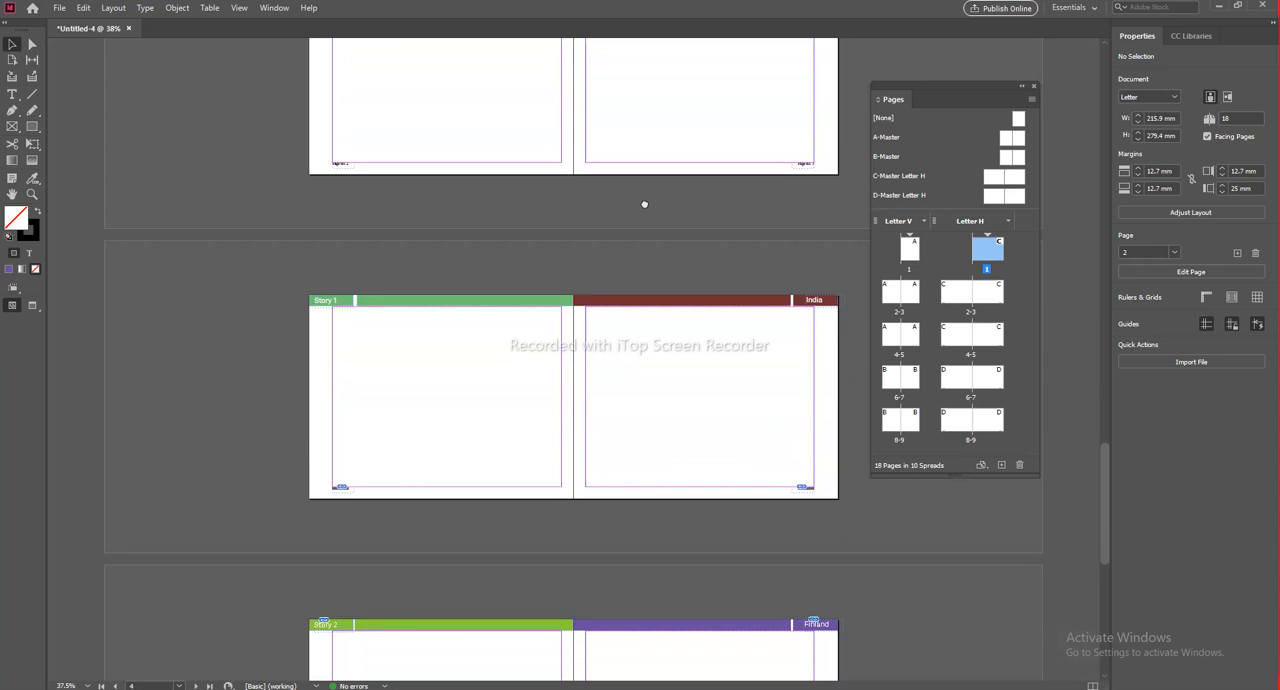
{"action": "scroll", "coordinate": [702, 507], "scroll_direction": "down", "scroll_amount": 3}
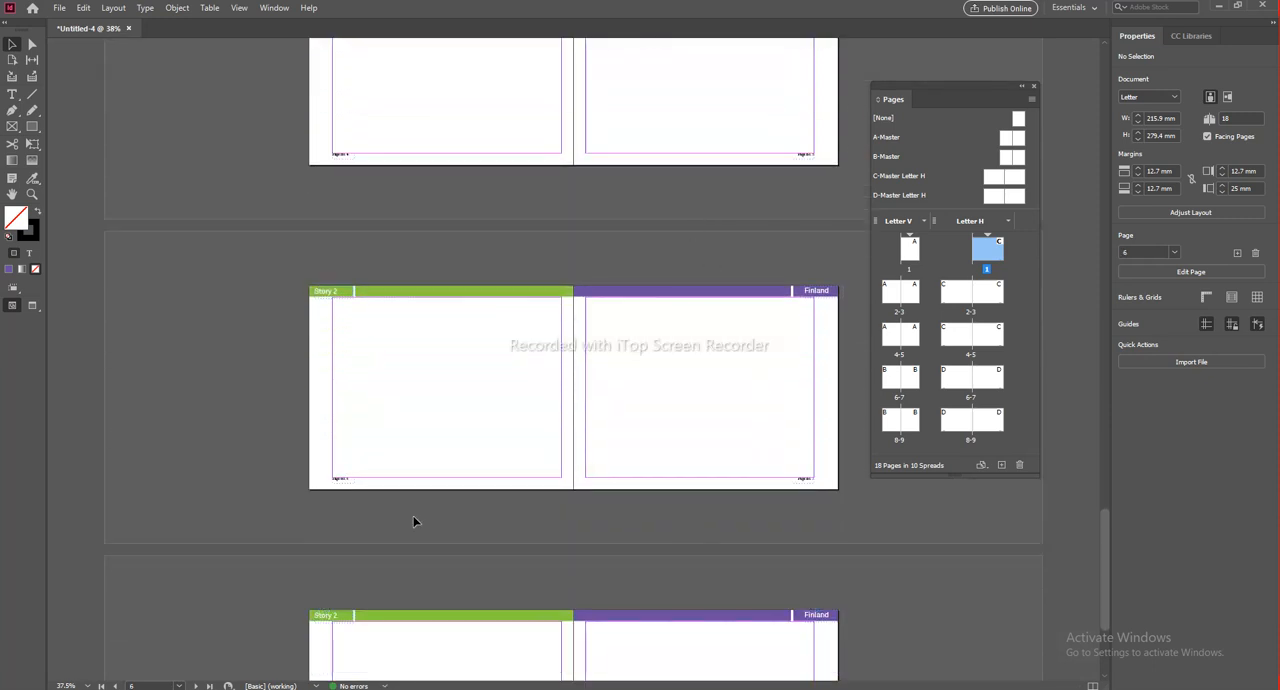
{"action": "scroll", "coordinate": [413, 516], "scroll_direction": "up", "scroll_amount": 3, "text": "alt"}
{"action": "scroll", "coordinate": [511, 441], "scroll_direction": "down", "scroll_amount": 2, "text": "alt"}
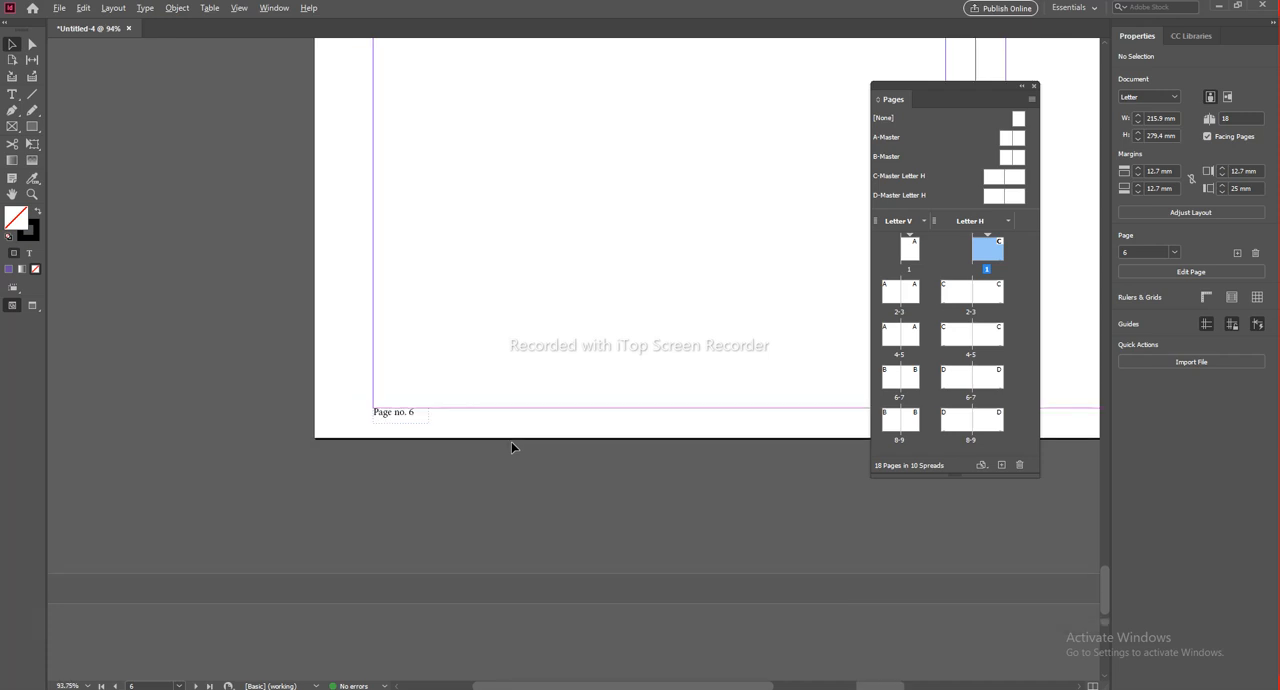
{"action": "scroll", "coordinate": [511, 442], "scroll_direction": "down", "scroll_amount": 1, "text": "alt"}
Step: Turn on preview mode and review the Letter H spreads without frame edges and margin guides
{"action": "key", "text": "w"}
{"action": "scroll", "coordinate": [674, 389], "scroll_direction": "down", "scroll_amount": 2}
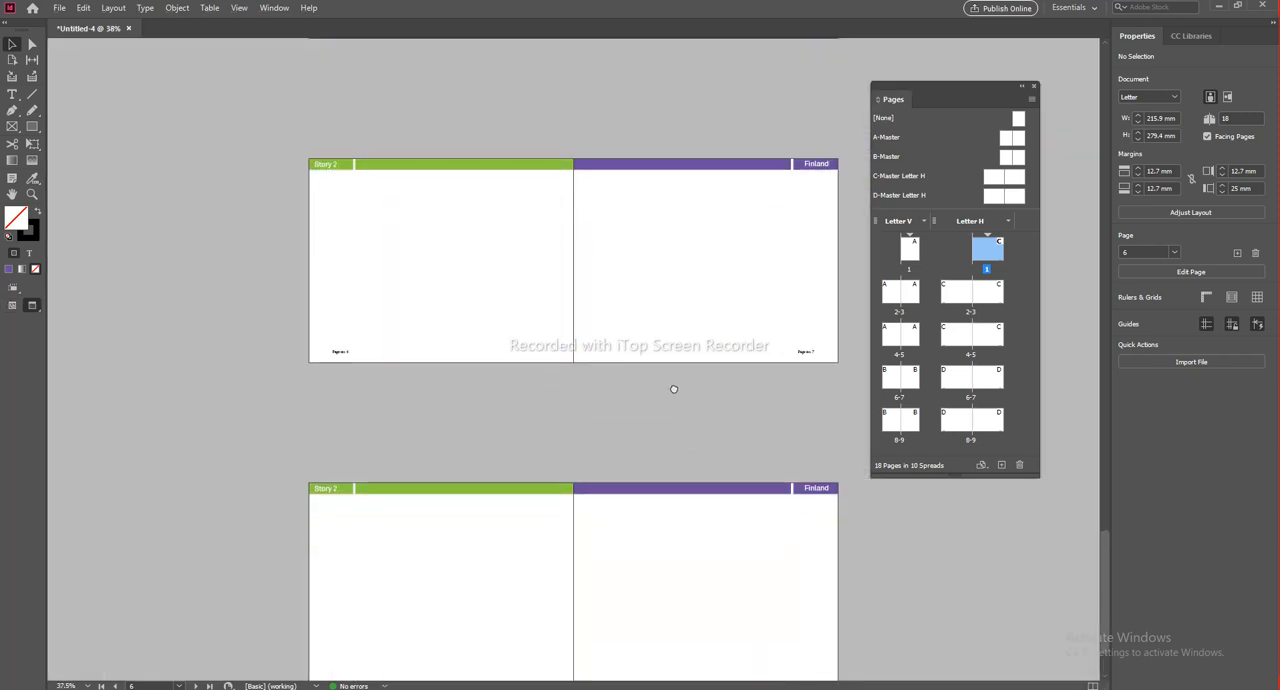
{"action": "scroll", "coordinate": [668, 258], "scroll_direction": "up", "scroll_amount": 2}
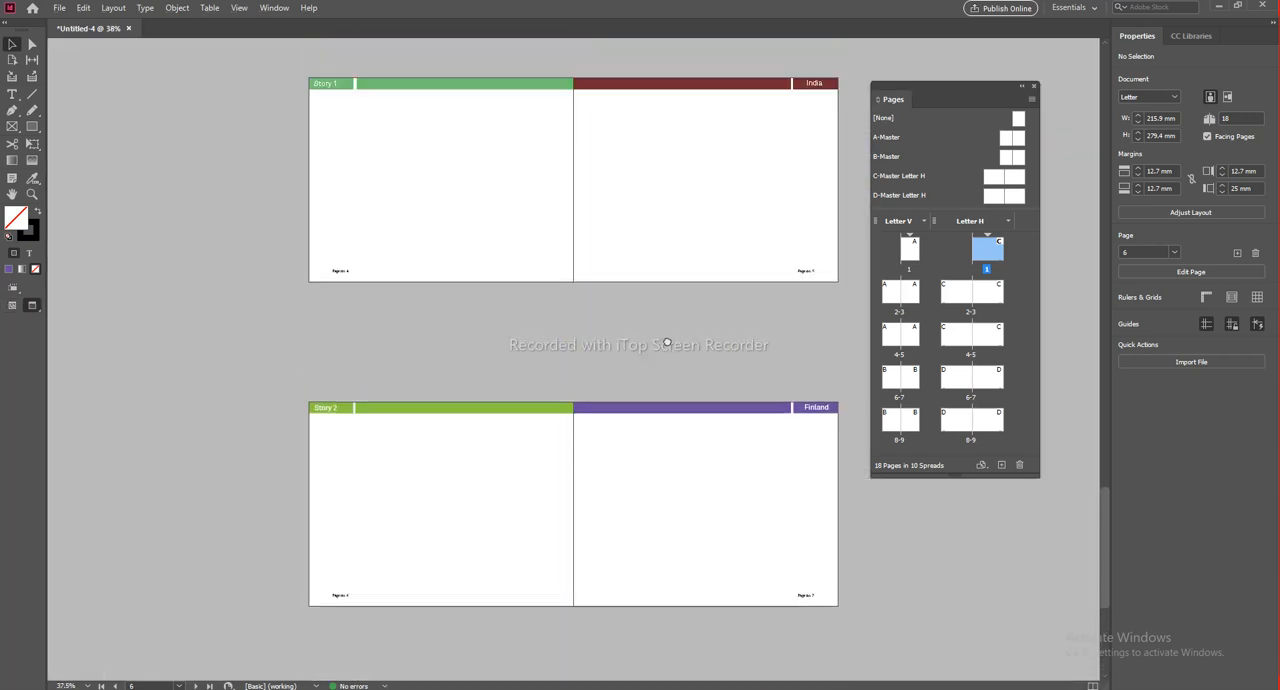
{"action": "scroll", "coordinate": [667, 340], "scroll_direction": "up", "scroll_amount": 5}
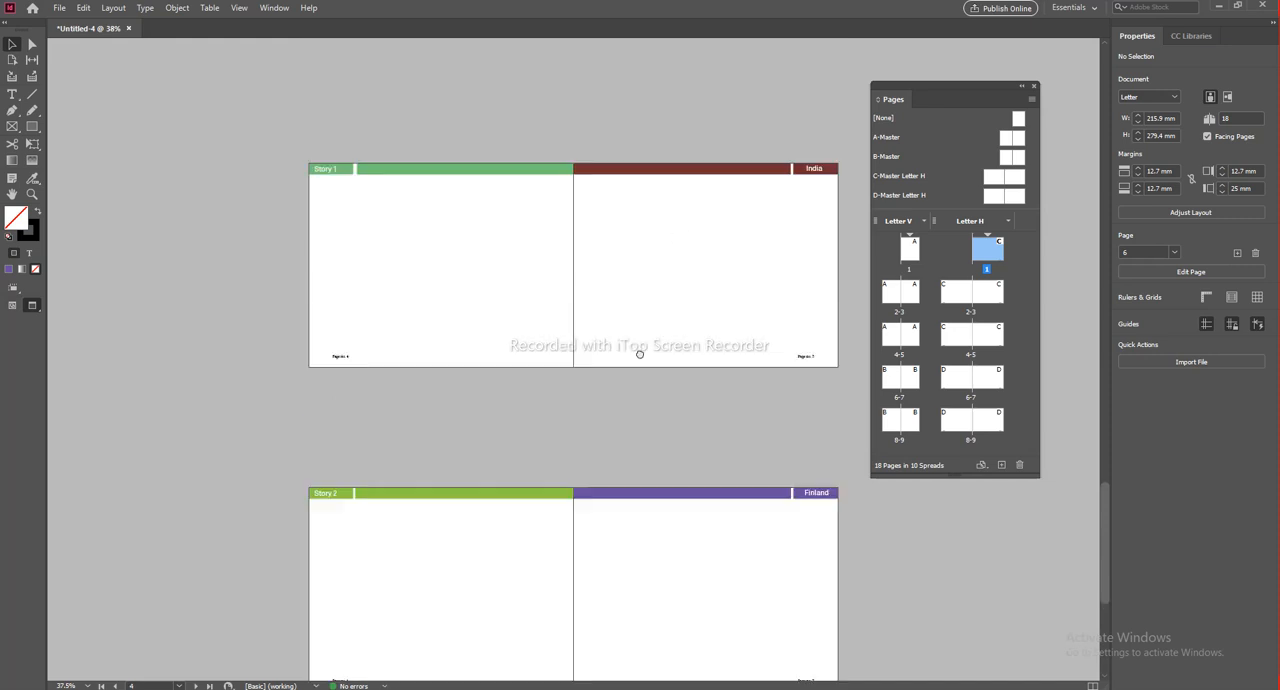
{"action": "scroll", "coordinate": [635, 411], "scroll_direction": "up", "scroll_amount": 3}
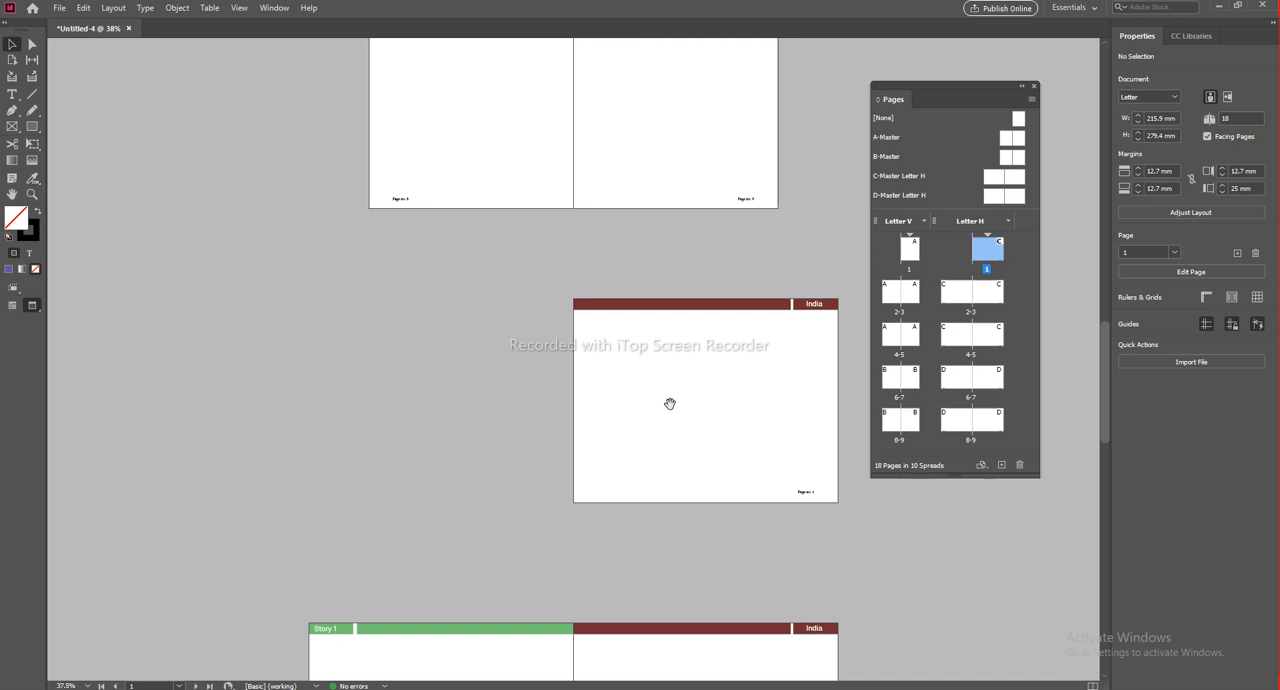
{"action": "left_click_drag", "start_coordinate": [689, 374], "coordinate": [698, 429]}
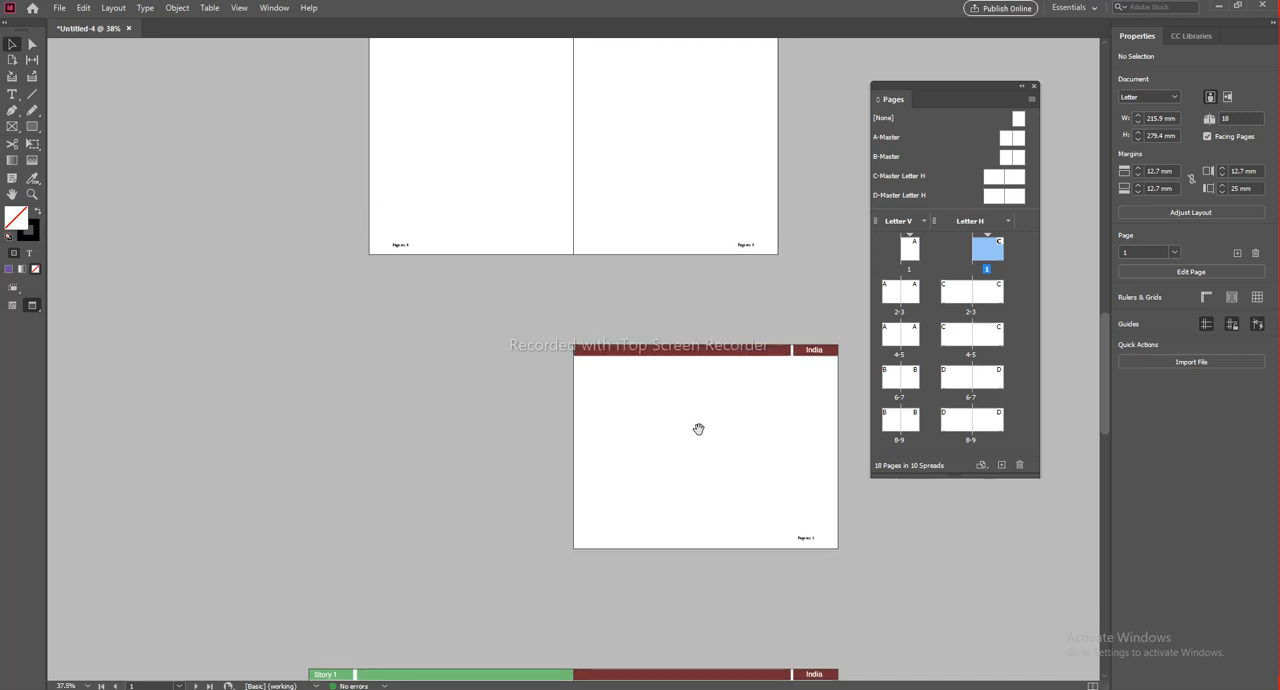
{"action": "left_click_drag", "start_coordinate": [12, 94], "coordinate": [55, 114]}
{"action": "left_click", "coordinate": [12, 44]}
{"action": "left_click_drag", "start_coordinate": [489, 409], "coordinate": [489, 254]}
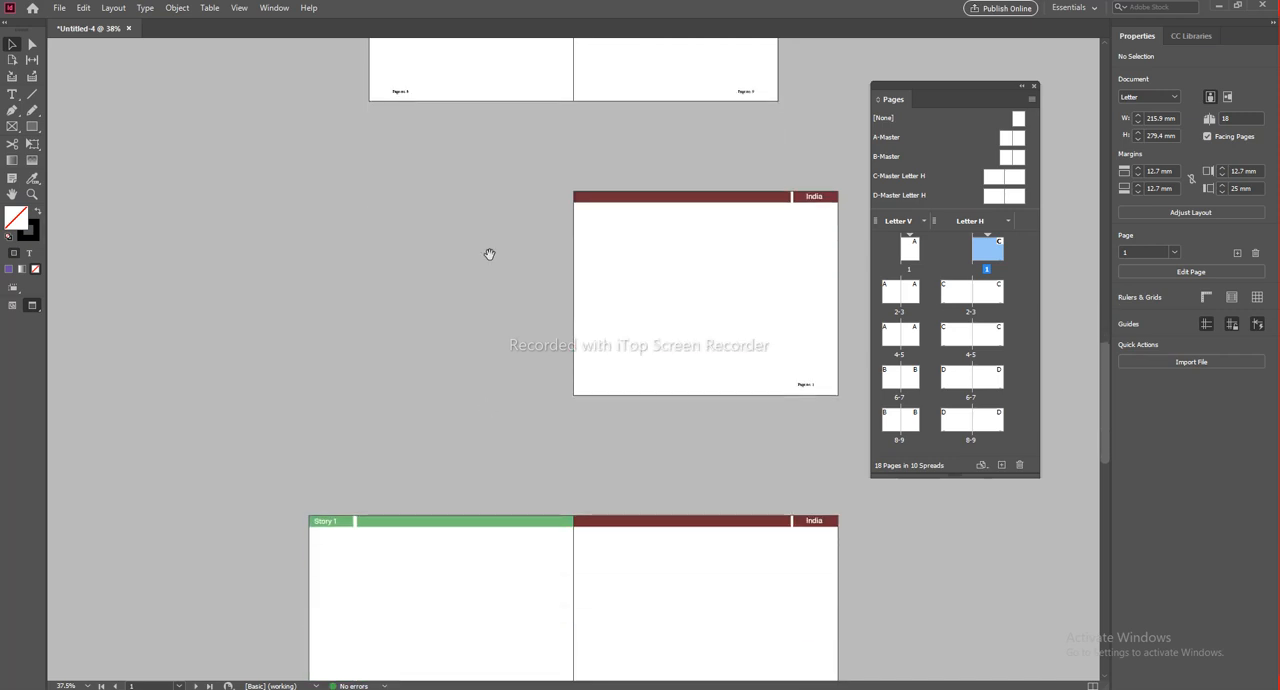